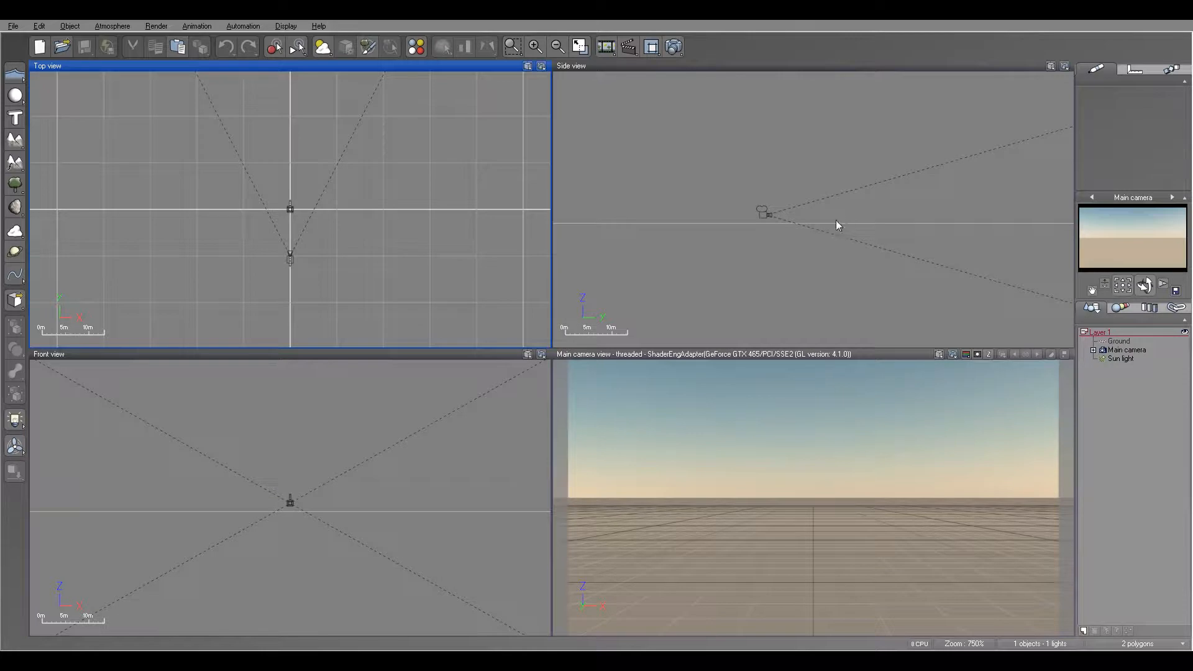
# Add a sphere stretched vertically into an egg shape on the ground, and tilt the main camera upward to frame it
pyautogui.moveTo(826, 207); pyautogui.dragTo(793, 276, button='right')
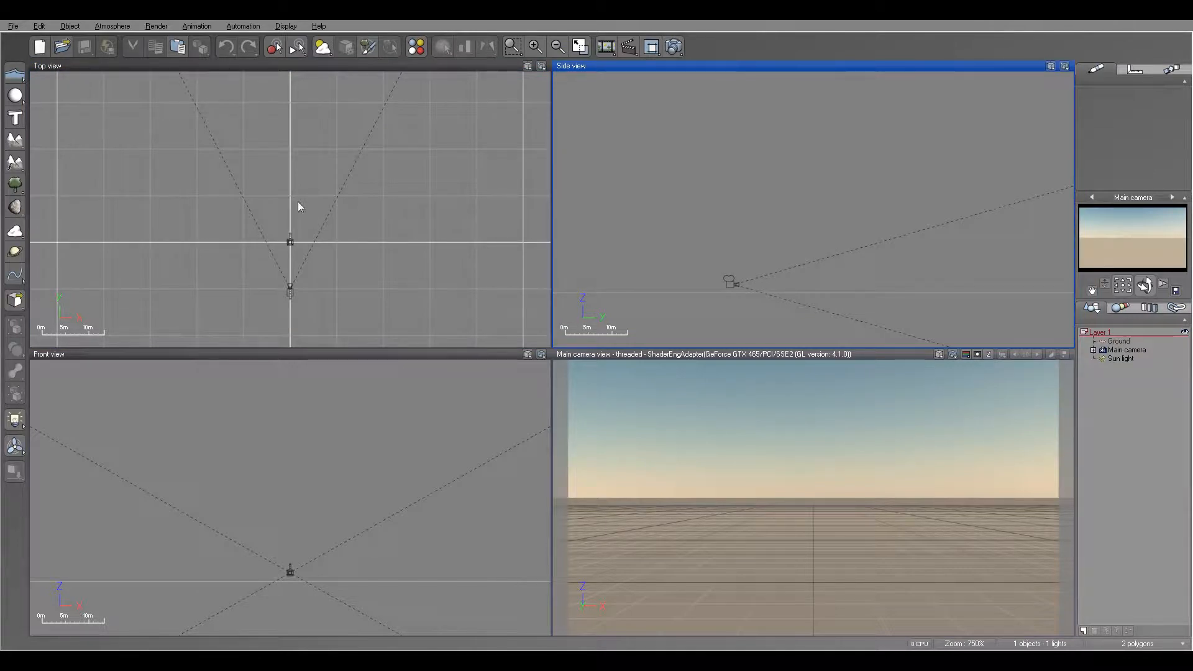
pyautogui.click(15, 96)
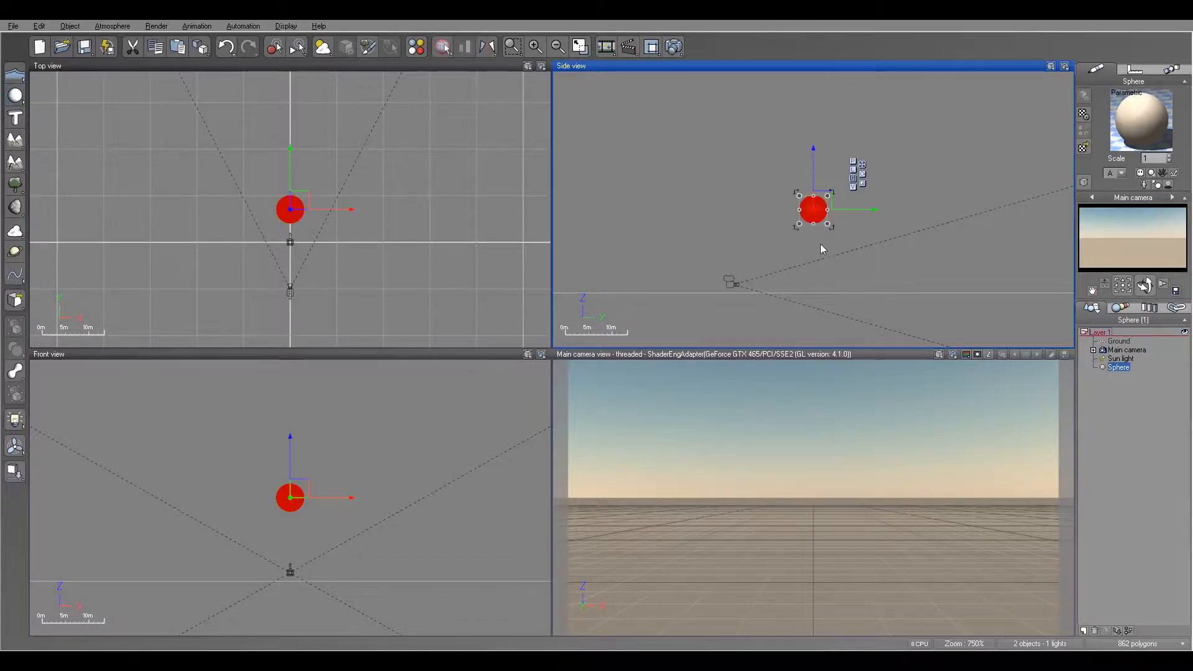
pyautogui.moveTo(788, 244); pyautogui.dragTo(722, 219, button='right')
pyautogui.moveTo(750, 173); pyautogui.dragTo(774, 227)
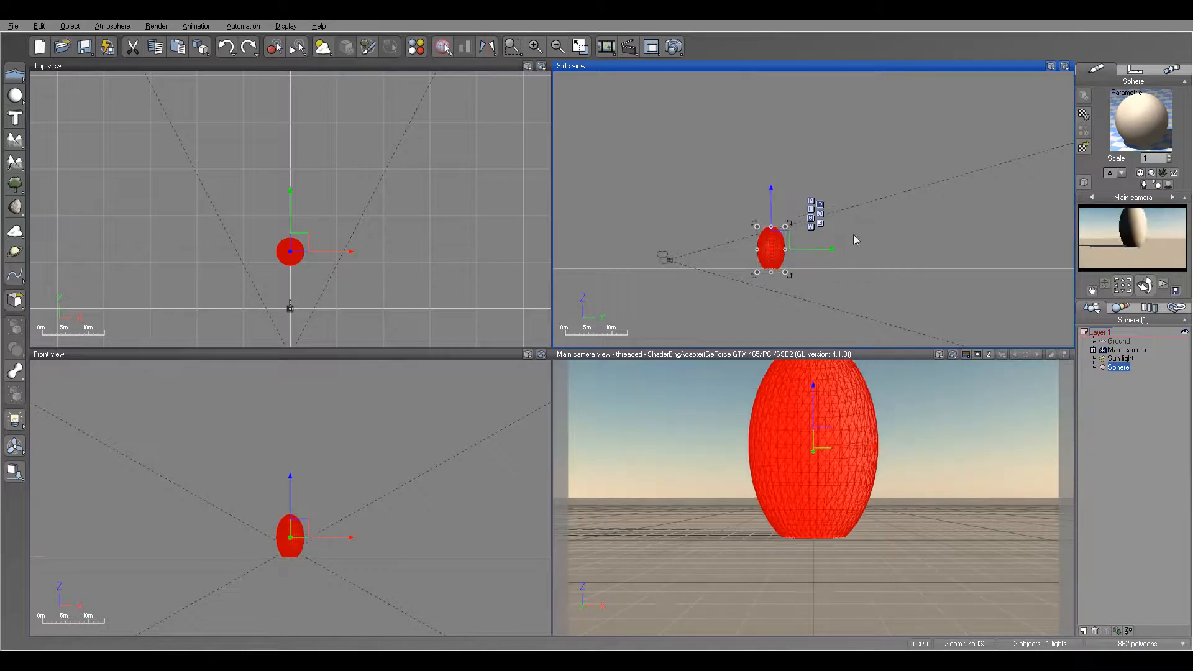
pyautogui.click(1126, 349)
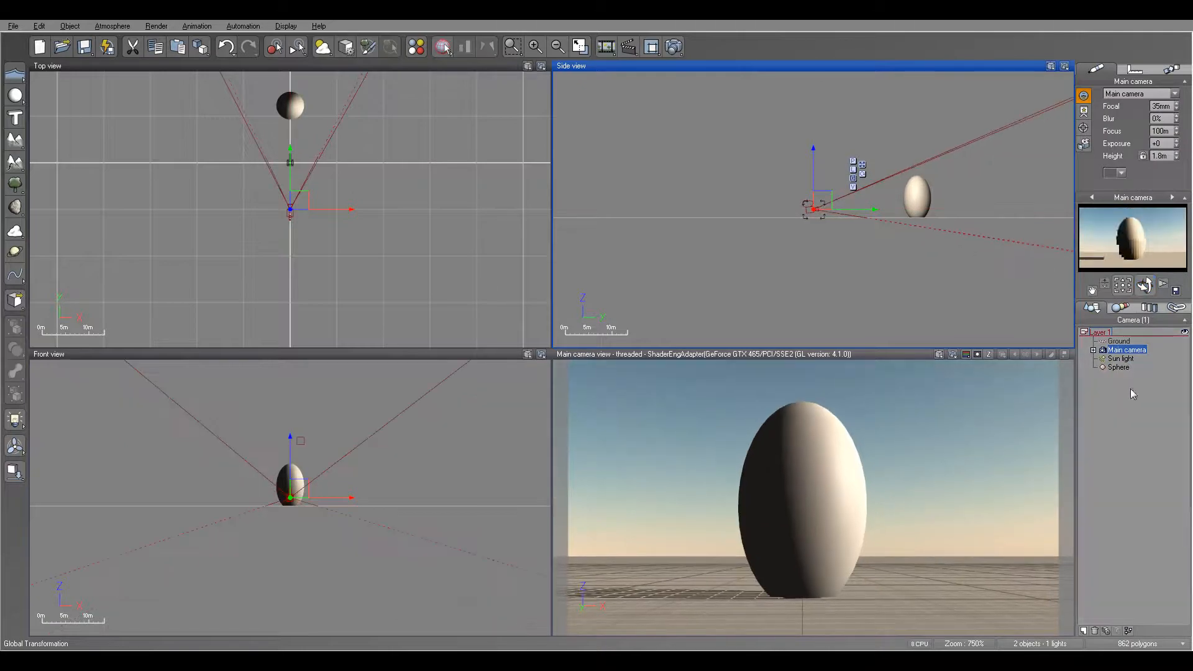
# Open the sphere's material in the advanced editor and edit its bump production function
pyautogui.click(1121, 367)
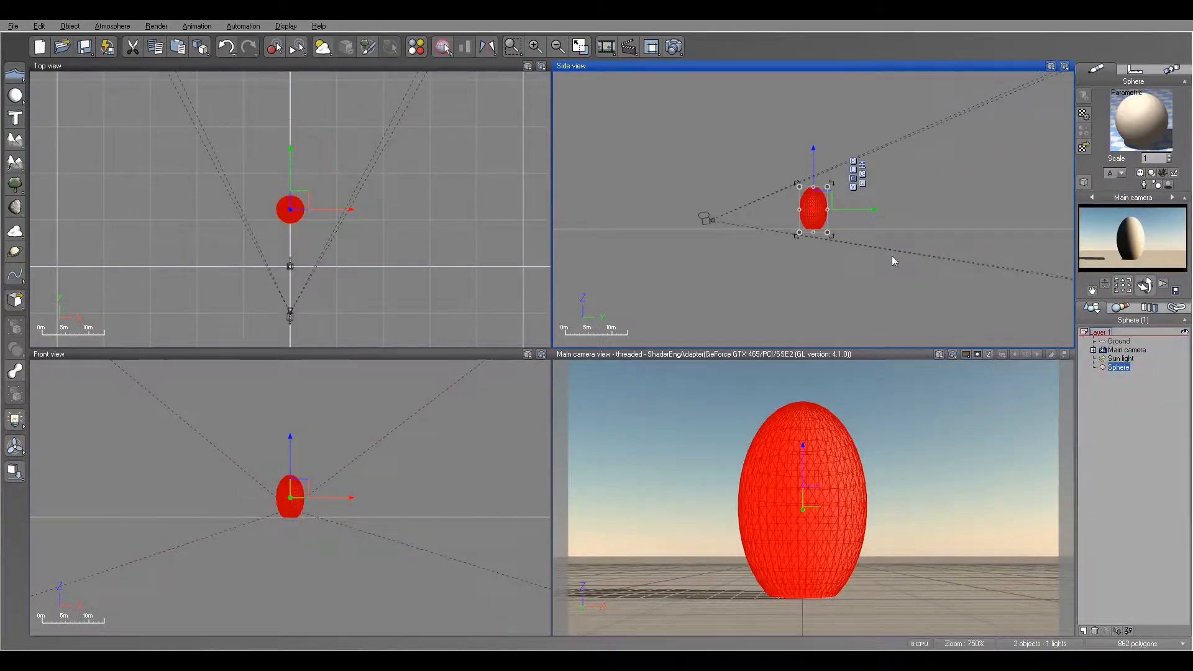
pyautogui.doubleClick(1137, 121)
pyautogui.moveTo(531, 109); pyautogui.dragTo(519, 97)
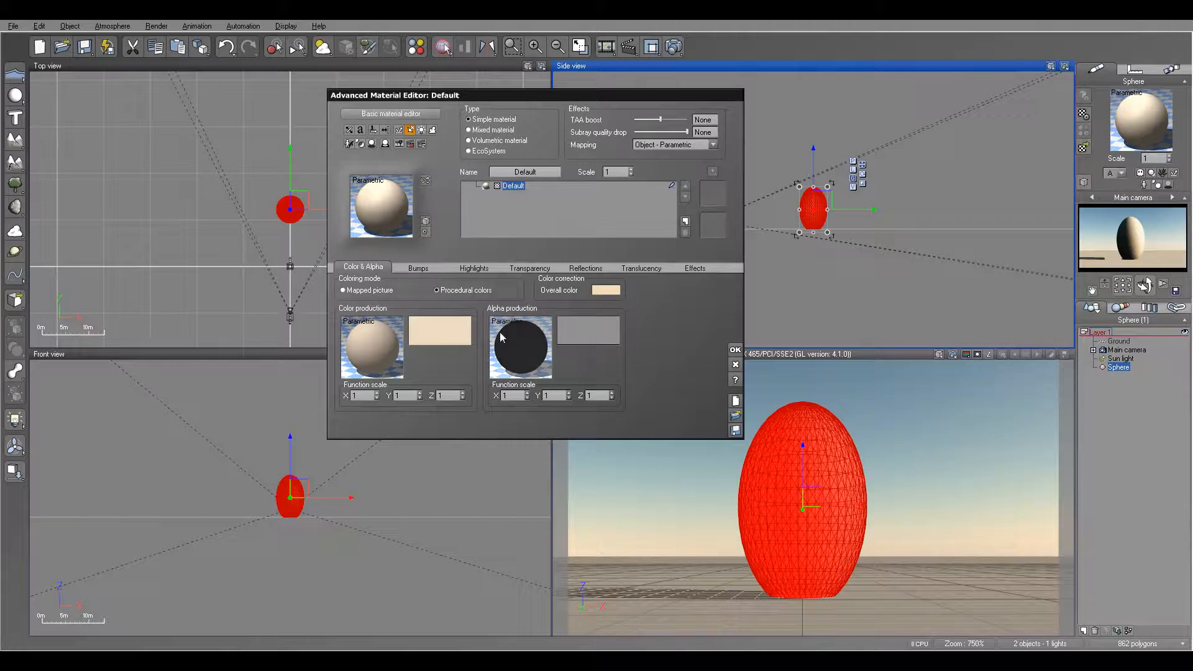
pyautogui.click(416, 268)
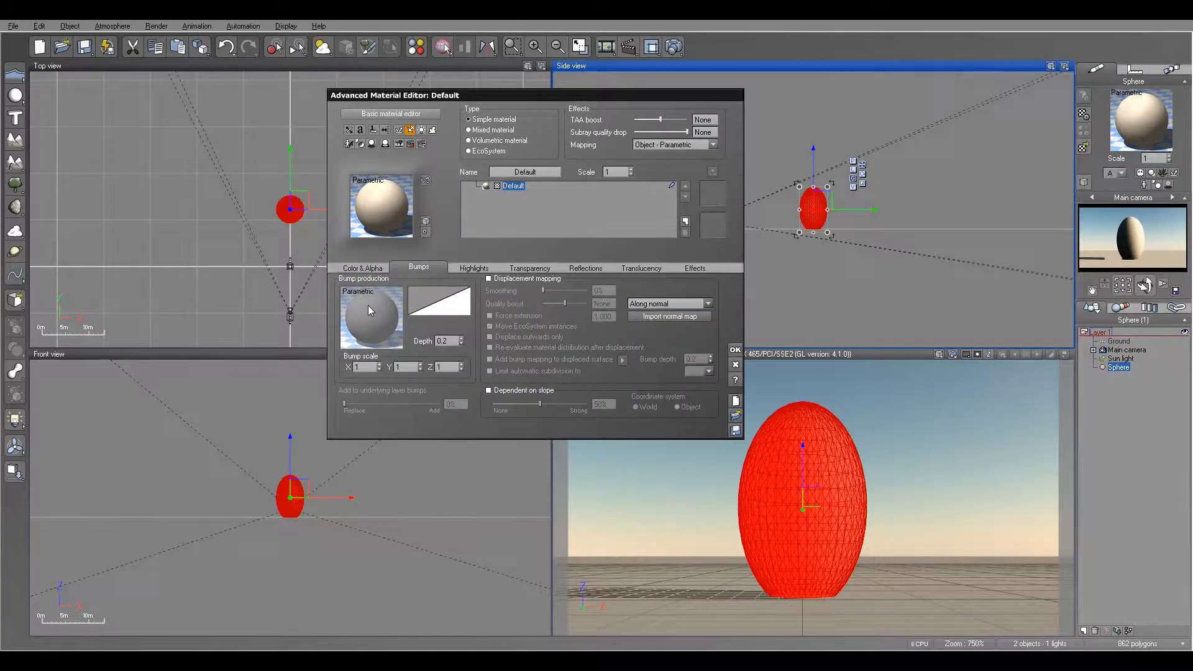
pyautogui.rightClick(367, 304)
pyautogui.click(391, 313)
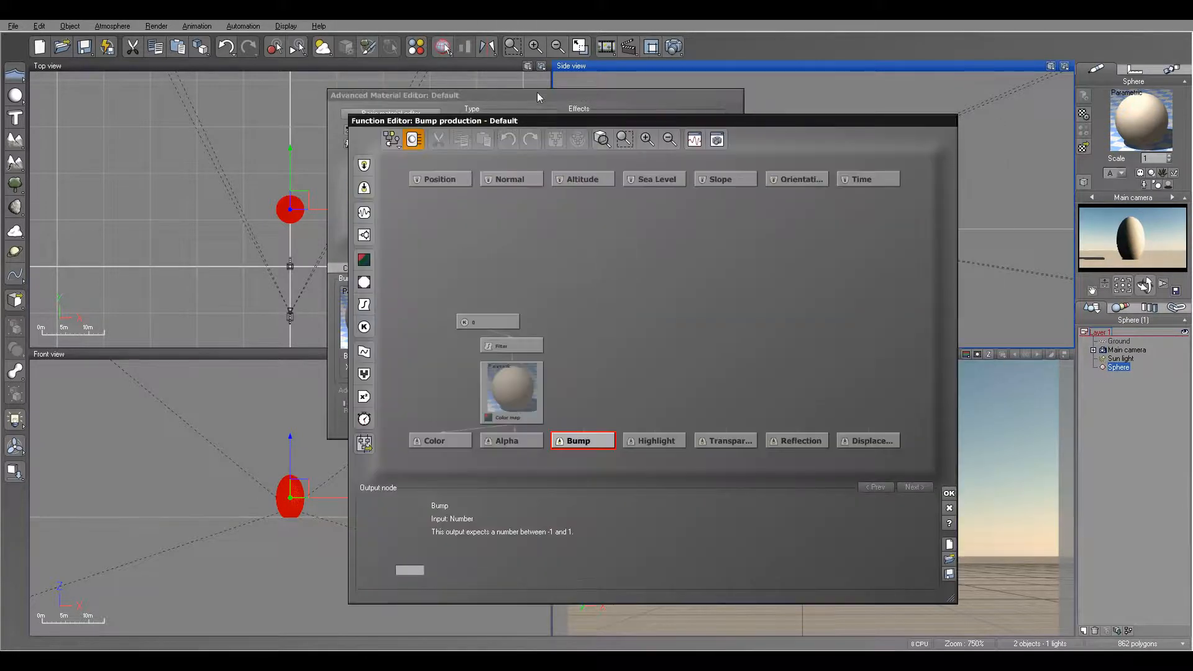
pyautogui.moveTo(551, 124); pyautogui.dragTo(609, 84)
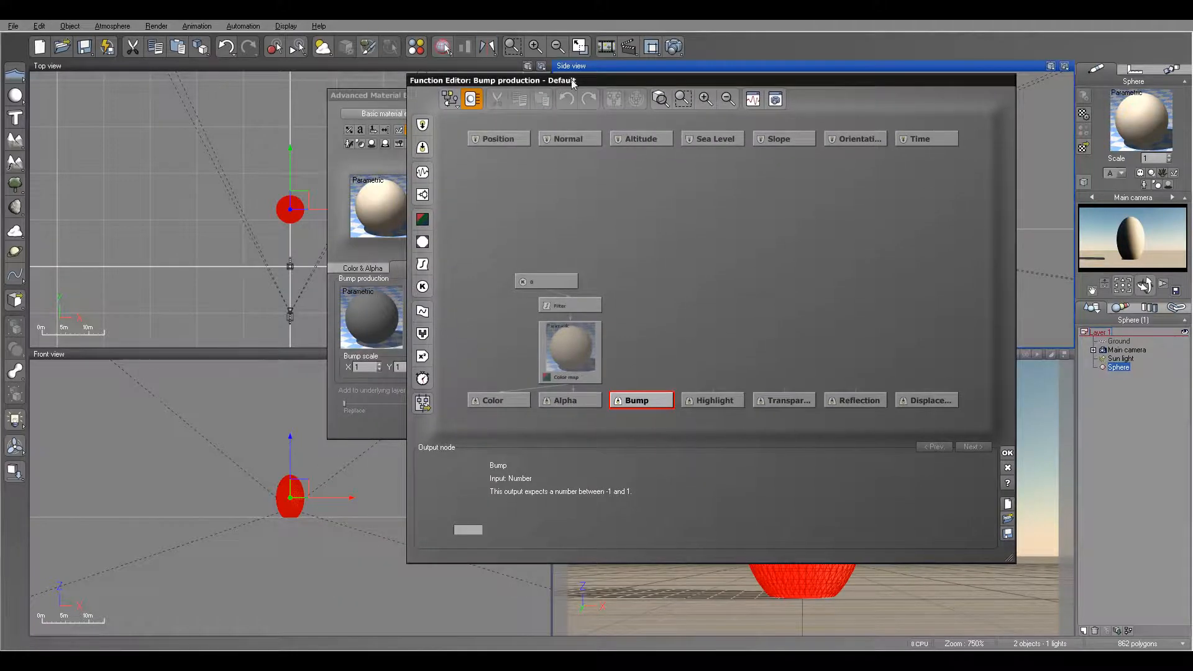
pyautogui.moveTo(578, 83); pyautogui.dragTo(545, 85)
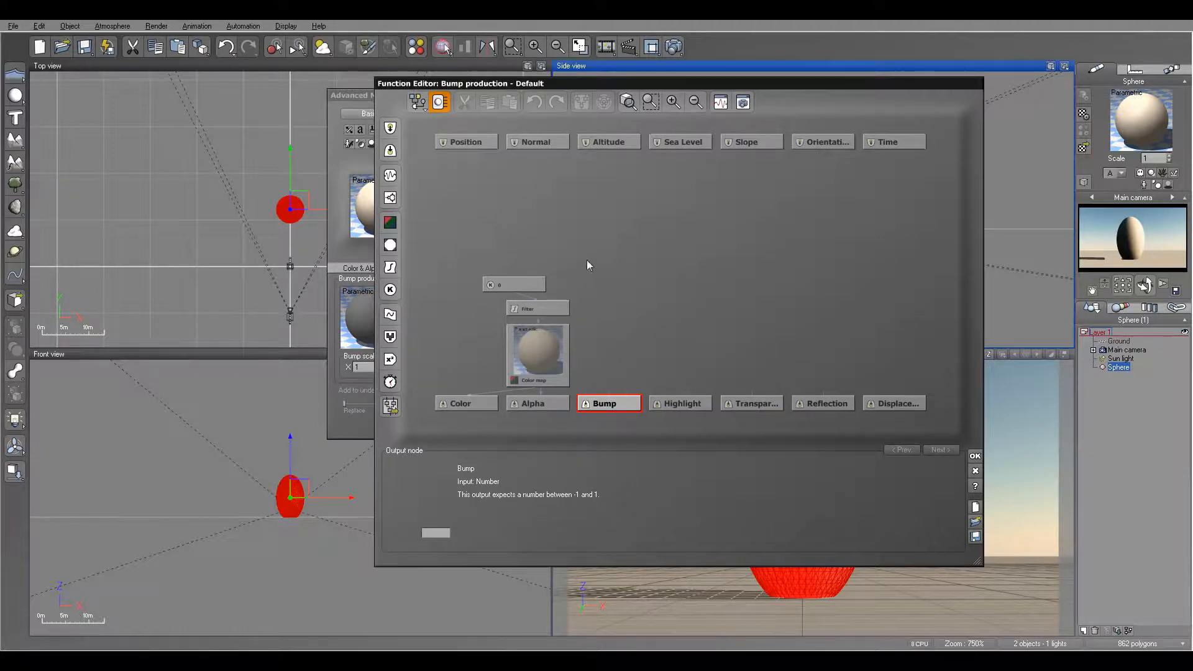
# Add a noise node above the Bump output and set its pattern to Voronoi from the Cellular Patterns
pyautogui.click(603, 255)
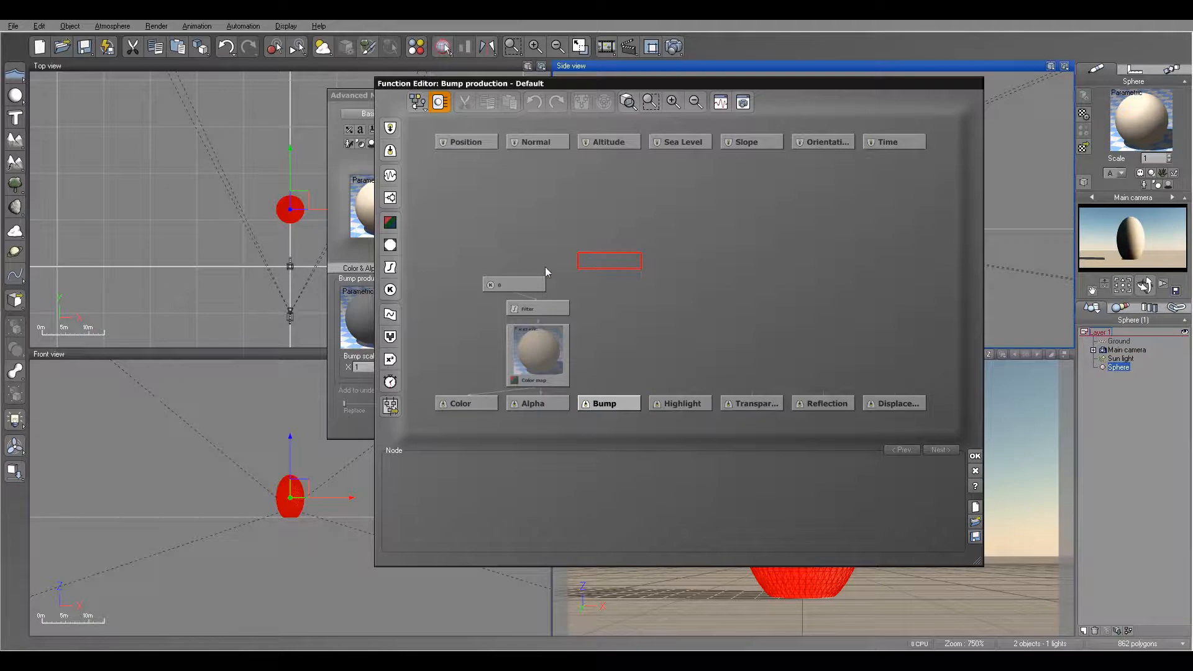
pyautogui.click(390, 198)
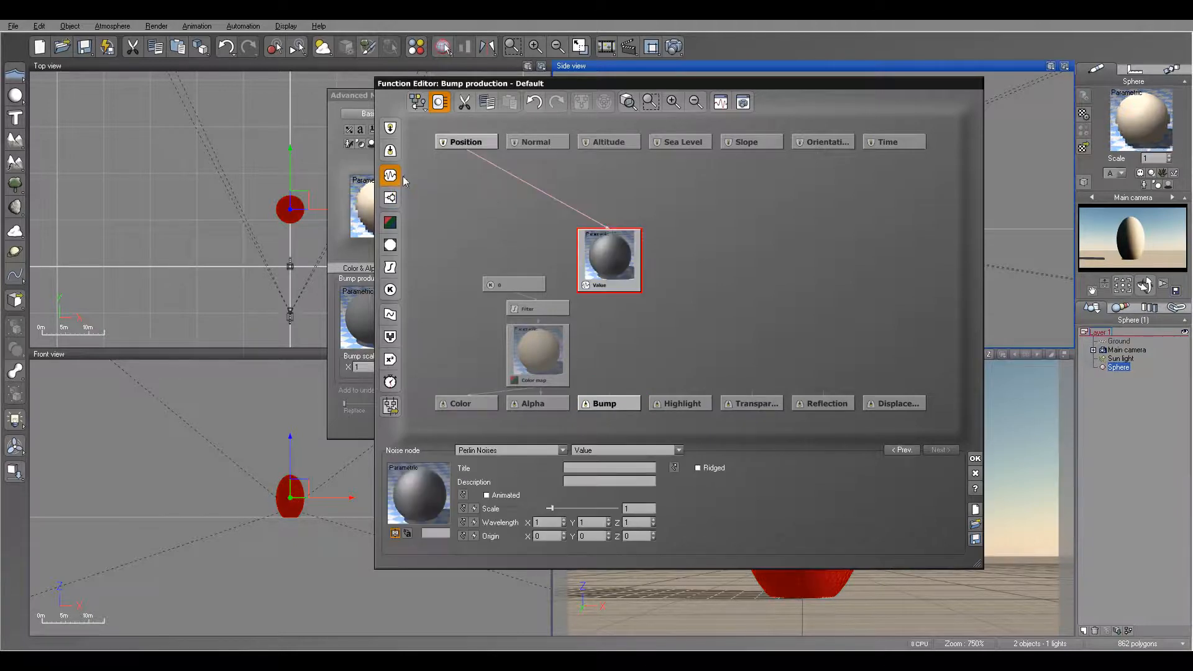
pyautogui.click(543, 448)
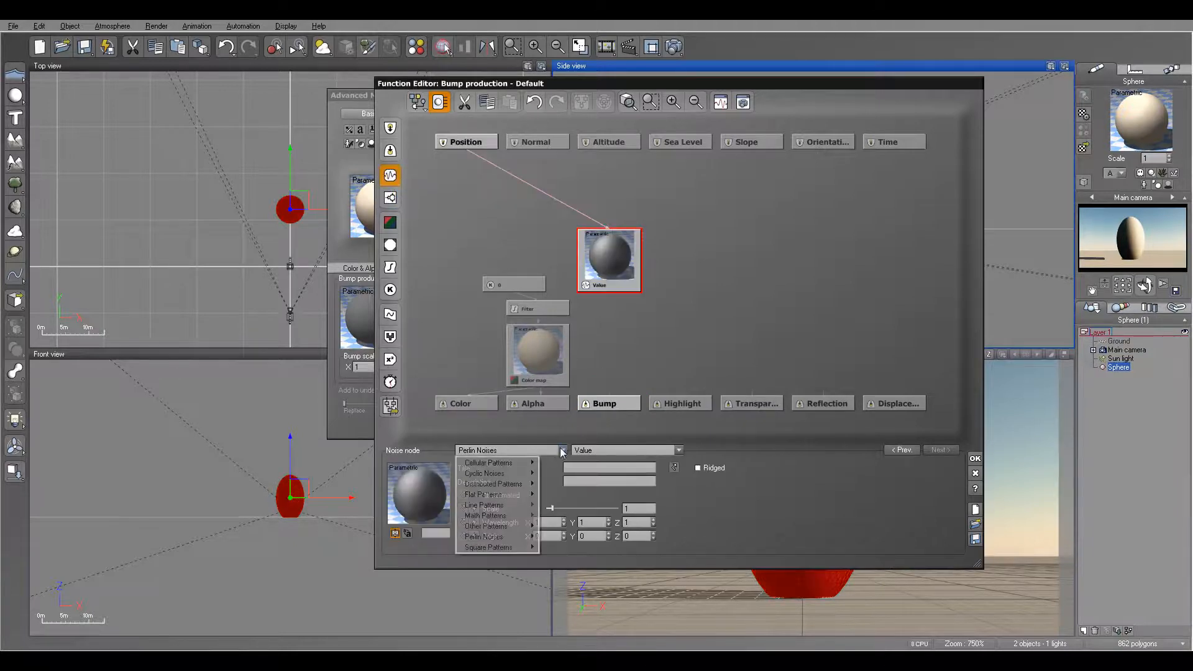
pyautogui.moveTo(490, 463)
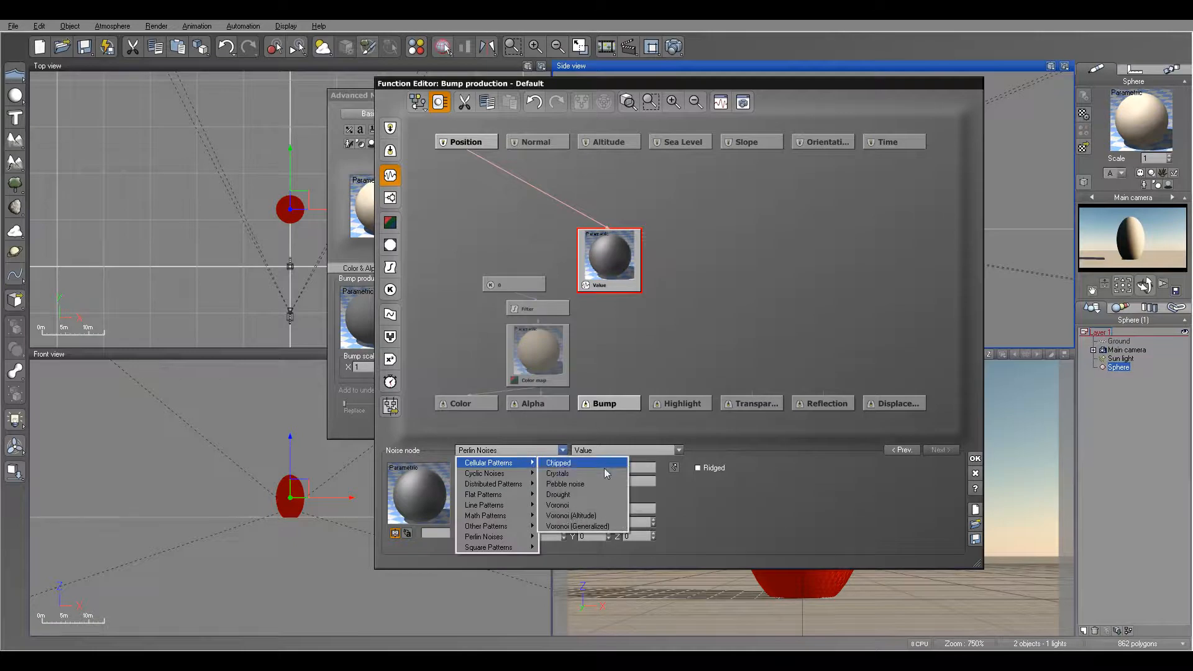
pyautogui.click(559, 505)
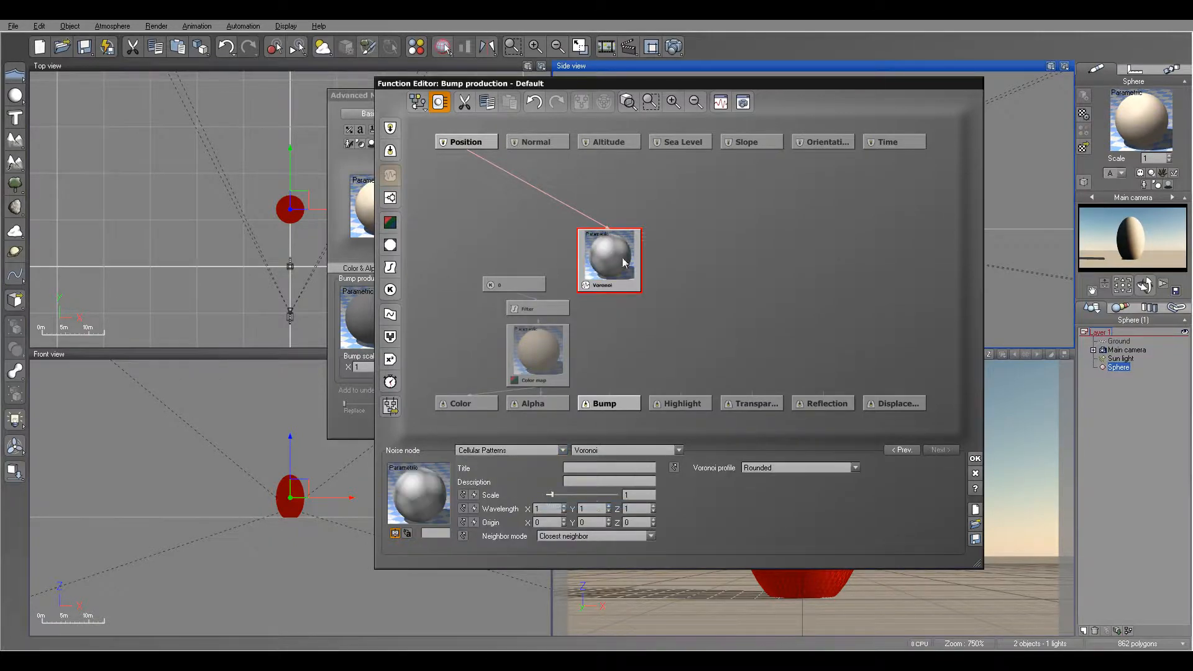
# Connect the Voronoi noise node to the Bump output and tidy the node layout around it
pyautogui.click(560, 332)
pyautogui.moveTo(610, 386); pyautogui.dragTo(609, 288)
pyautogui.click(620, 277)
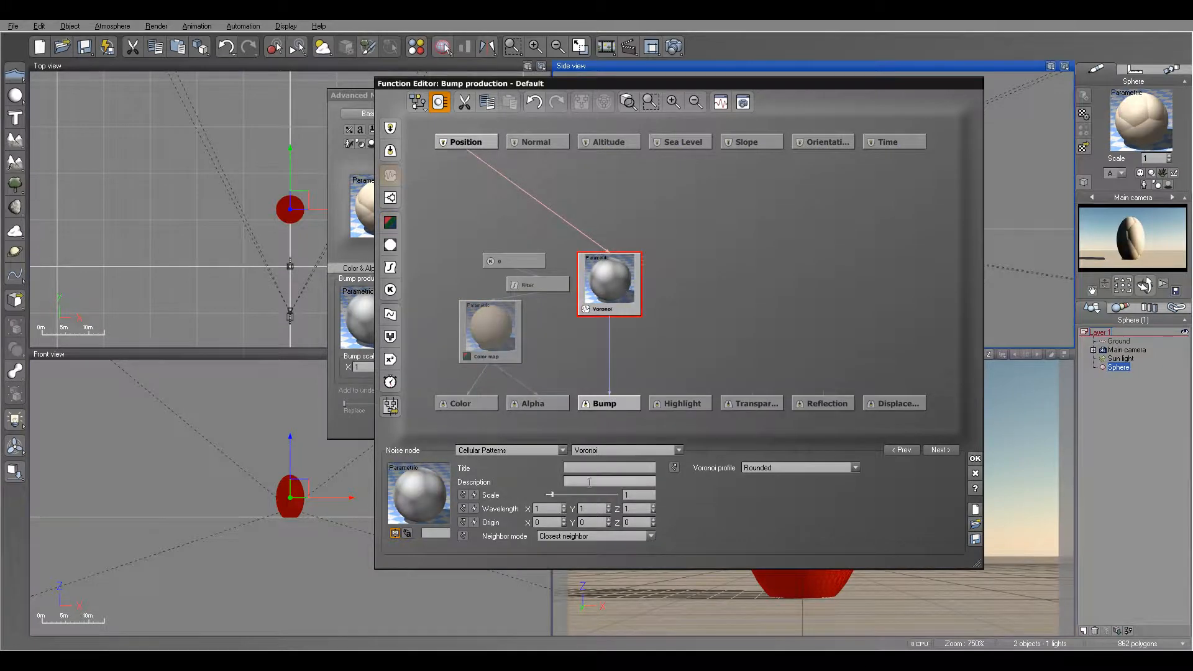
# Set the Voronoi node's Z wavelength to 0.1 to flatten the pattern into thin layers
pyautogui.click(653, 511)
pyautogui.moveTo(654, 512); pyautogui.dragTo(654, 507)
pyautogui.write('.2')
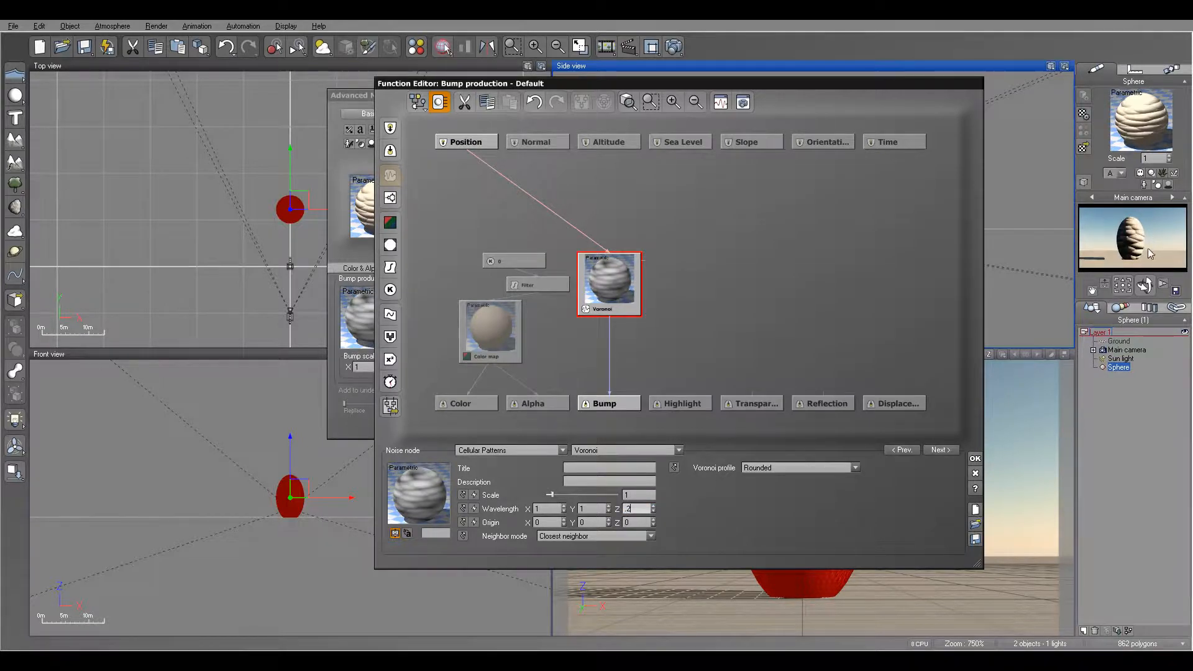
pyautogui.doubleClick(640, 509)
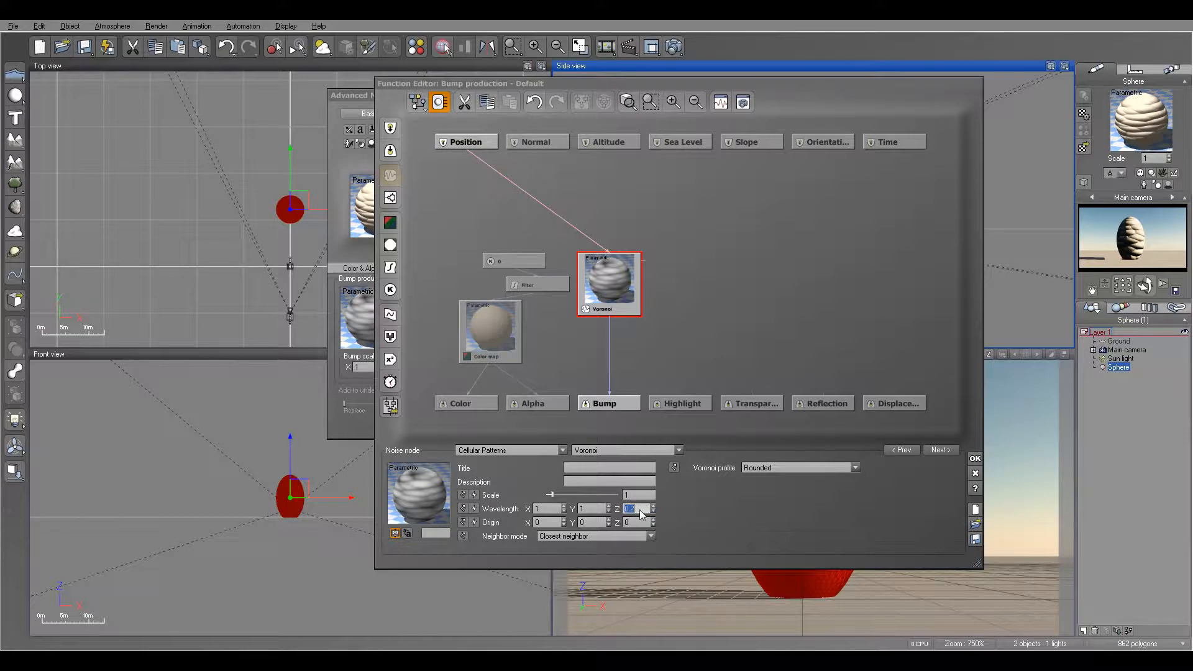
pyautogui.press('BackSpace')
pyautogui.write('1')
# Try X and Y wavelengths of 3 on the Voronoi node and check the effect in the camera preview
pyautogui.doubleClick(549, 509)
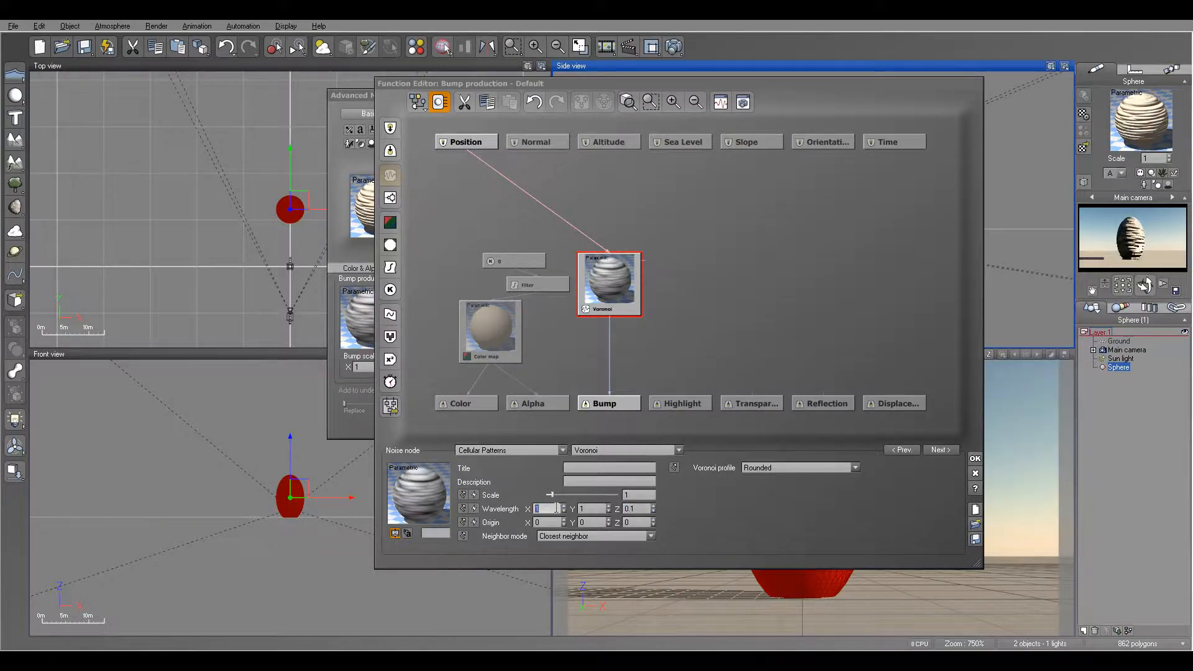
pyautogui.write('3')
pyautogui.doubleClick(587, 508)
pyautogui.write('3')
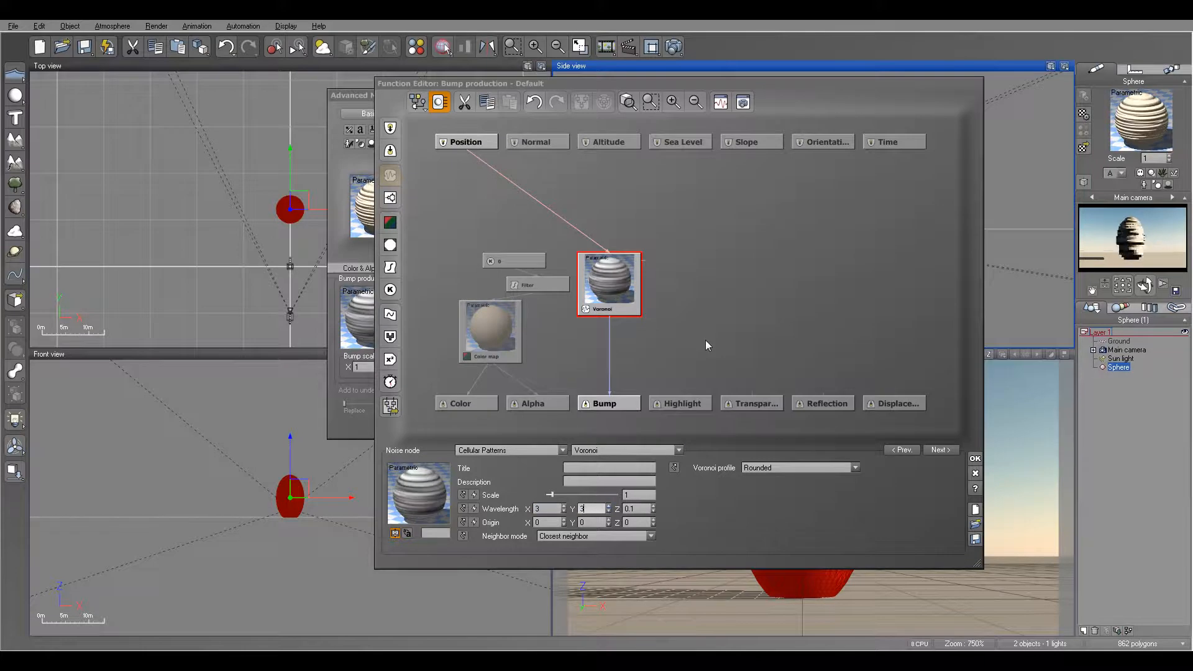
pyautogui.moveTo(1139, 248)
# Return the Voronoi node's X and Y wavelengths to 1
pyautogui.doubleClick(542, 509)
pyautogui.write('.')
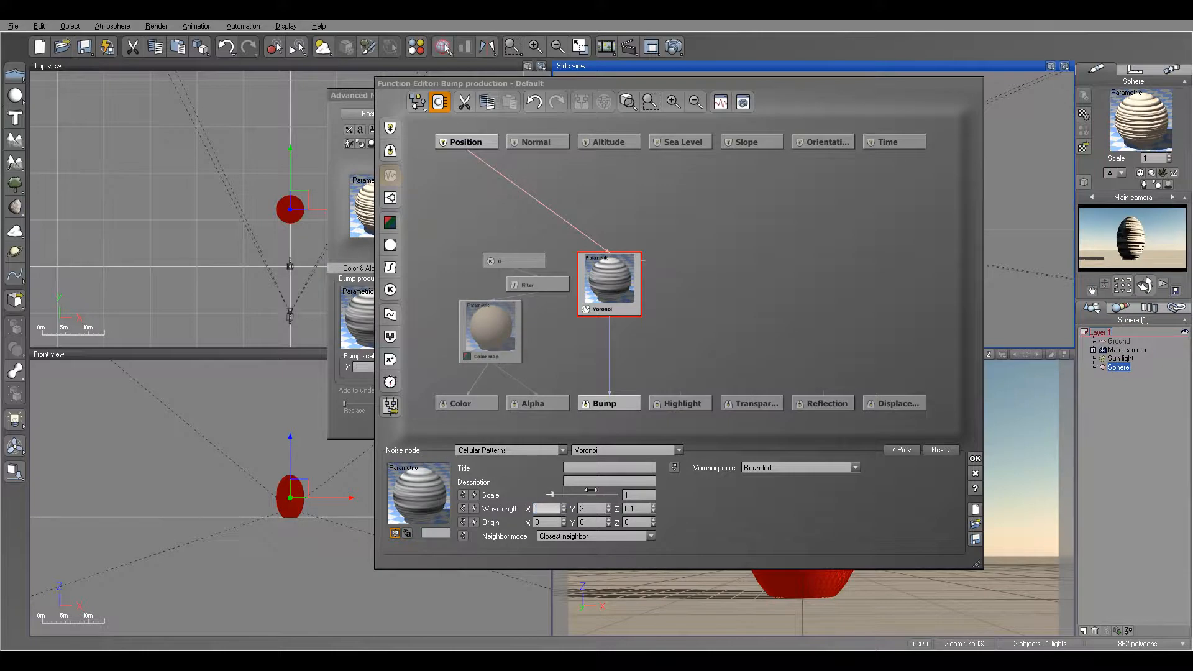
pyautogui.moveTo(550, 509); pyautogui.dragTo(502, 508)
pyautogui.write('1')
pyautogui.press('Tab')
pyautogui.write('1')
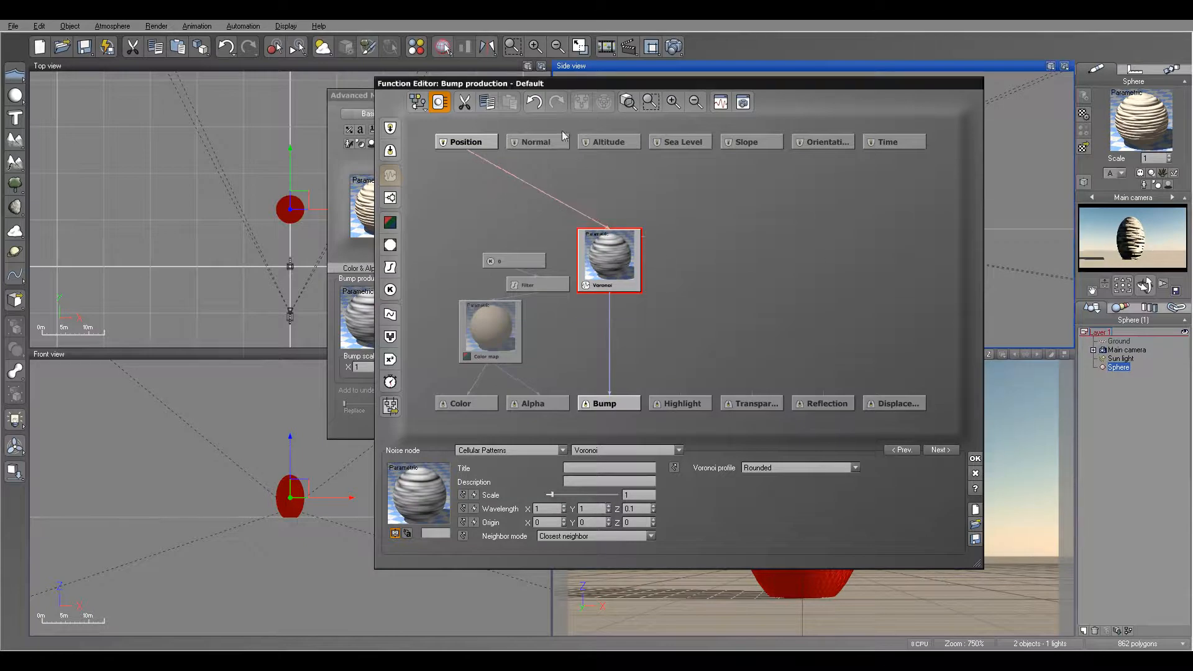
# Add a Simple Turbulence node feeding the Voronoi node, with an amplitude of about 3.1 and a largest feature of about 3.2
pyautogui.moveTo(566, 83); pyautogui.dragTo(593, 96)
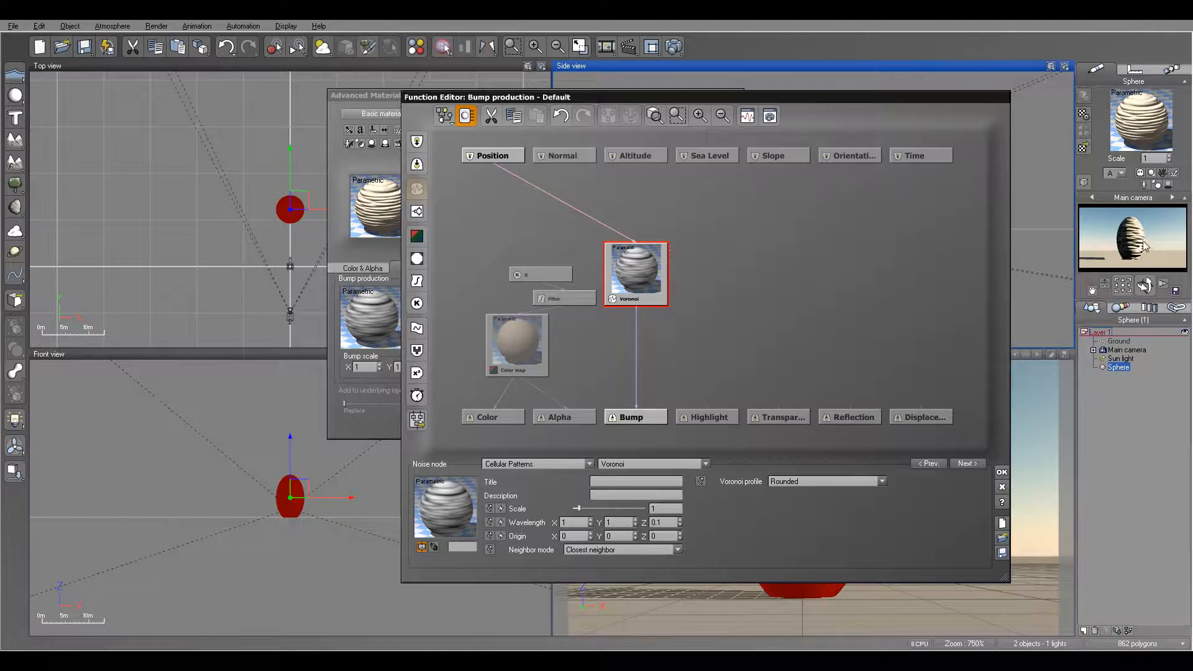
pyautogui.click(731, 268)
pyautogui.click(417, 328)
pyautogui.moveTo(671, 254); pyautogui.dragTo(730, 279)
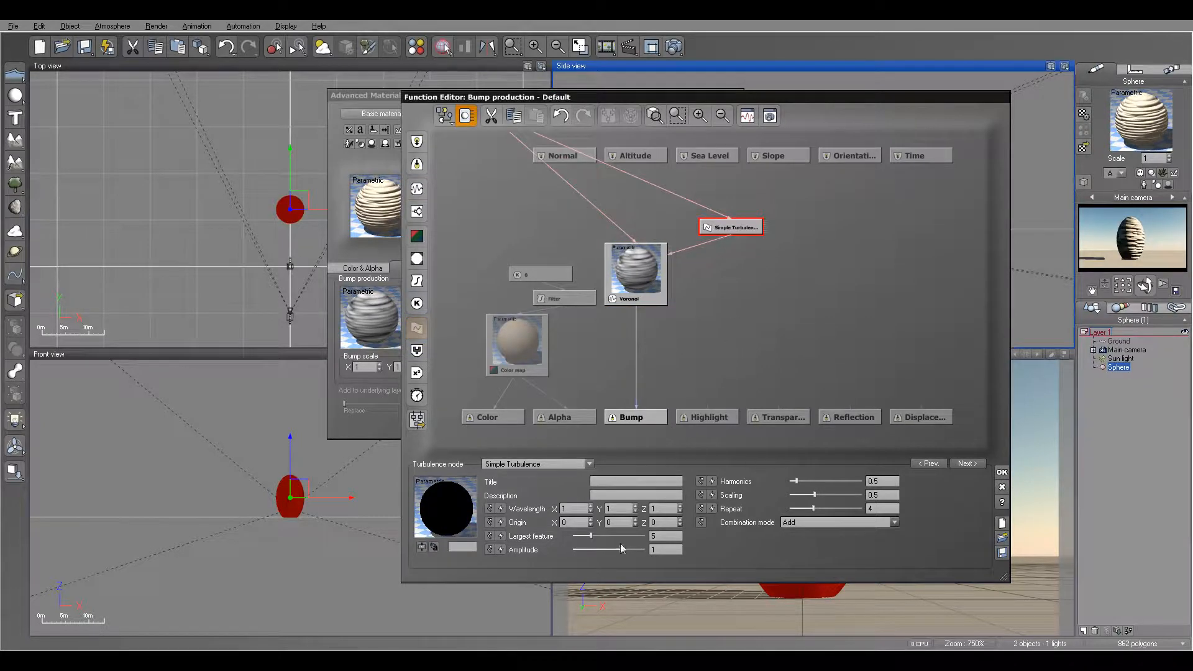
pyautogui.moveTo(620, 549); pyautogui.dragTo(631, 549)
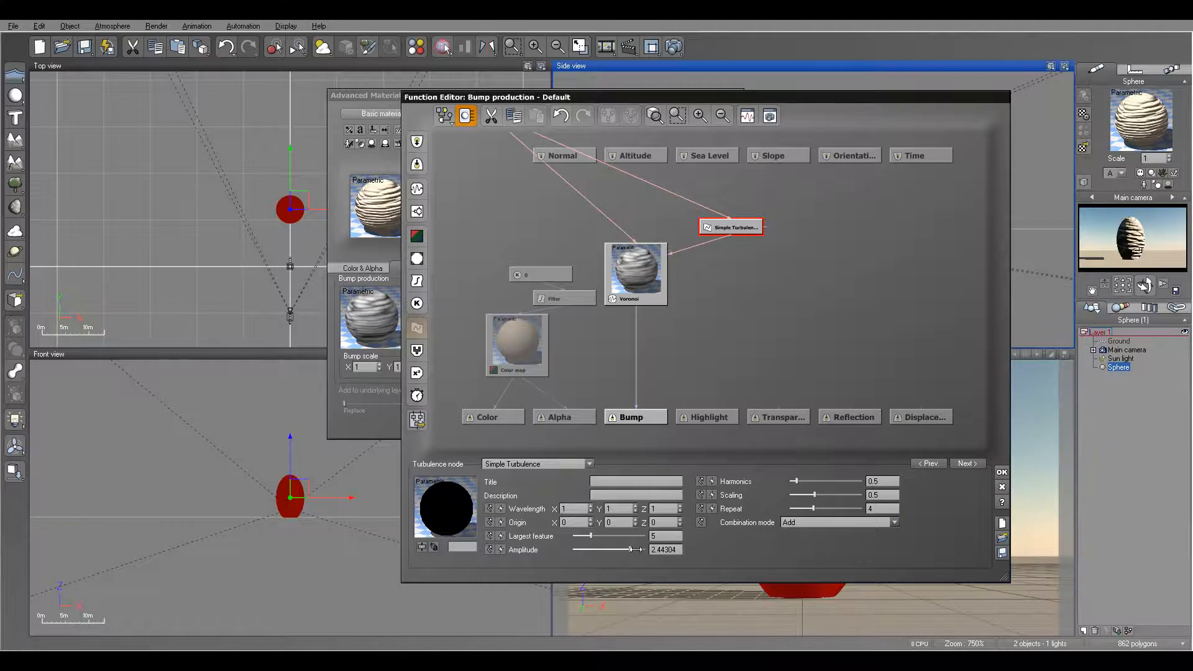
pyautogui.moveTo(631, 549); pyautogui.dragTo(610, 535)
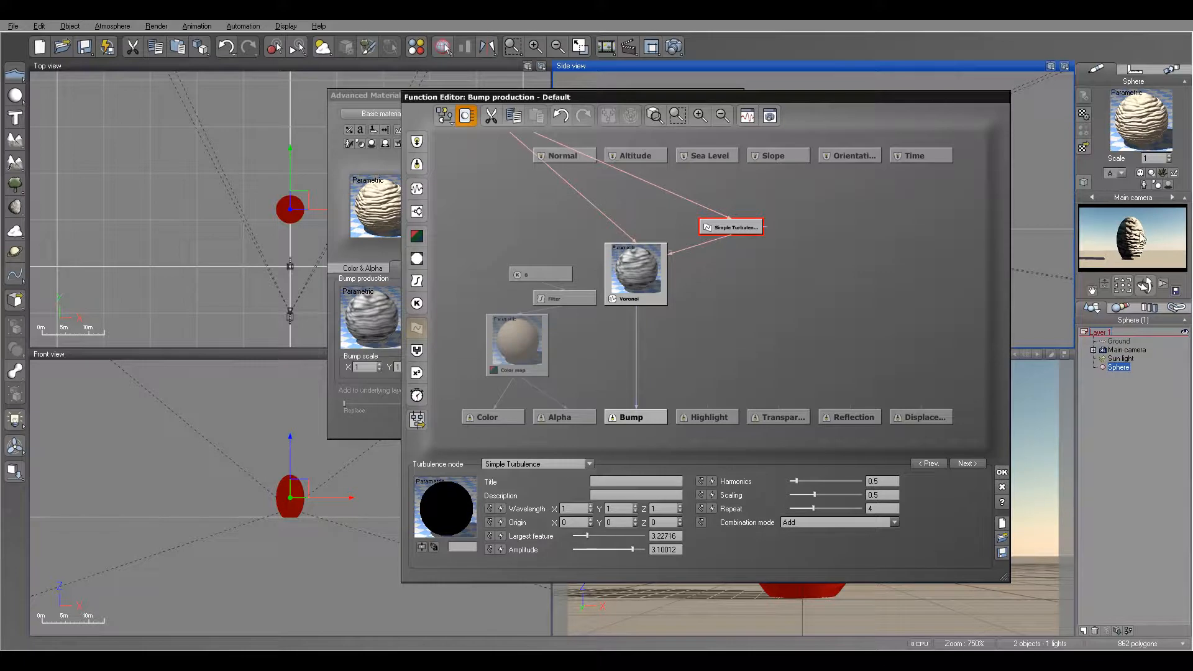
# Set the render destination to the screen and render the egg-shaped sphere to check its bumps
pyautogui.click(673, 46)
pyautogui.click(422, 298)
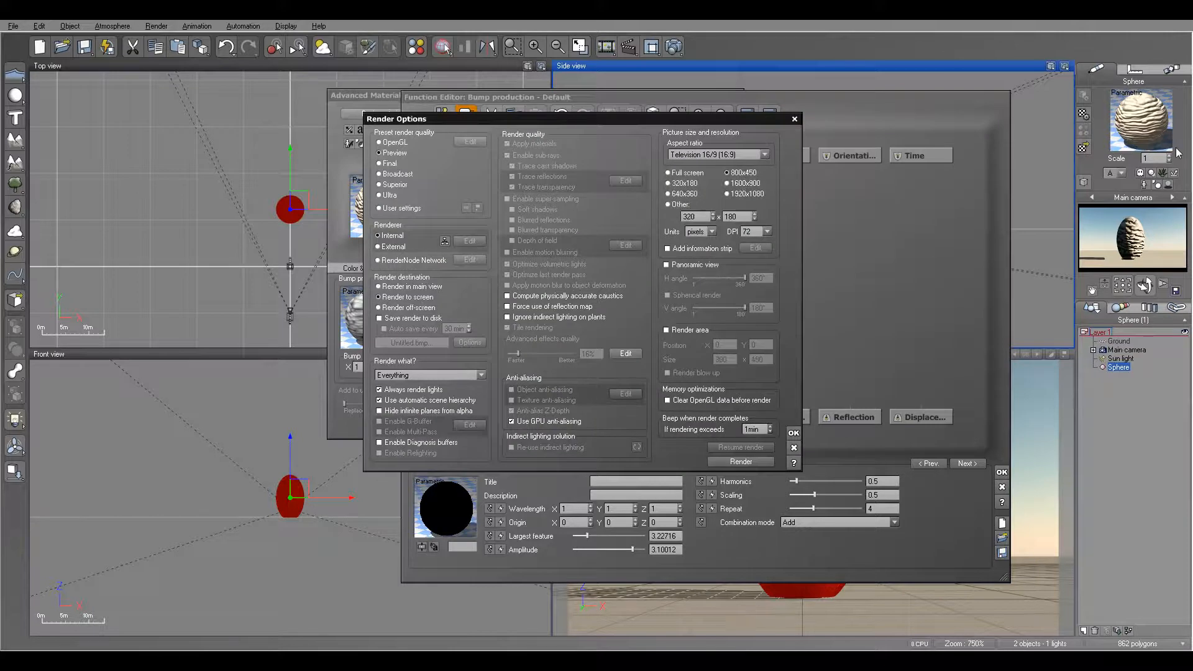
pyautogui.click(794, 433)
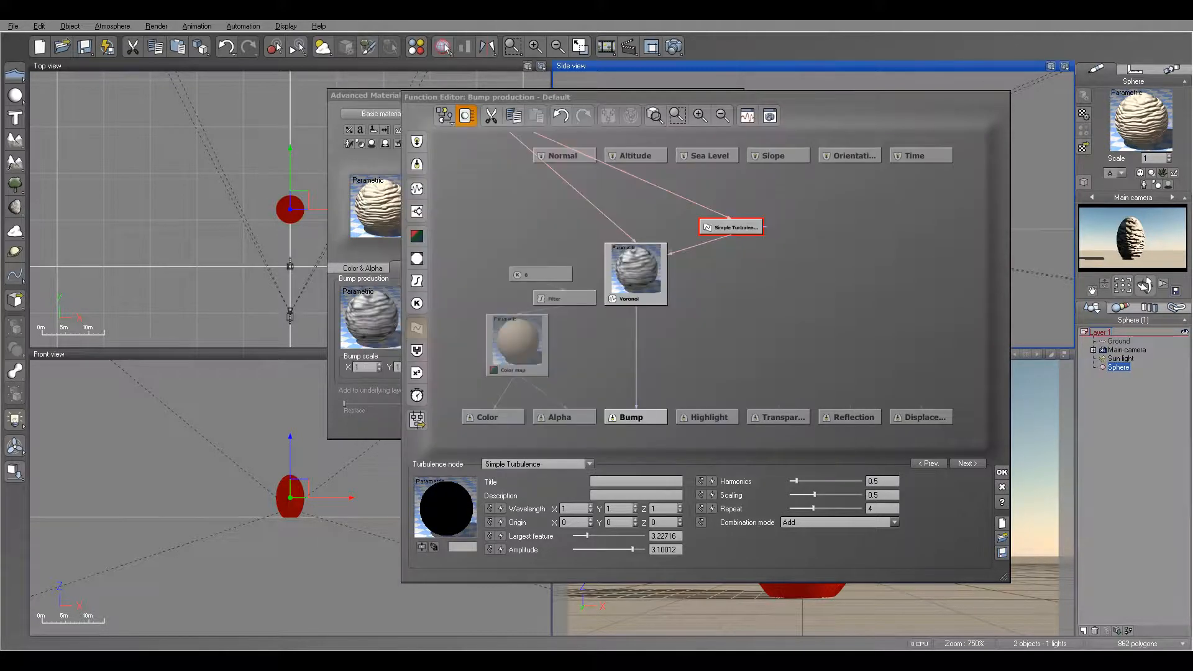
pyautogui.click(674, 48)
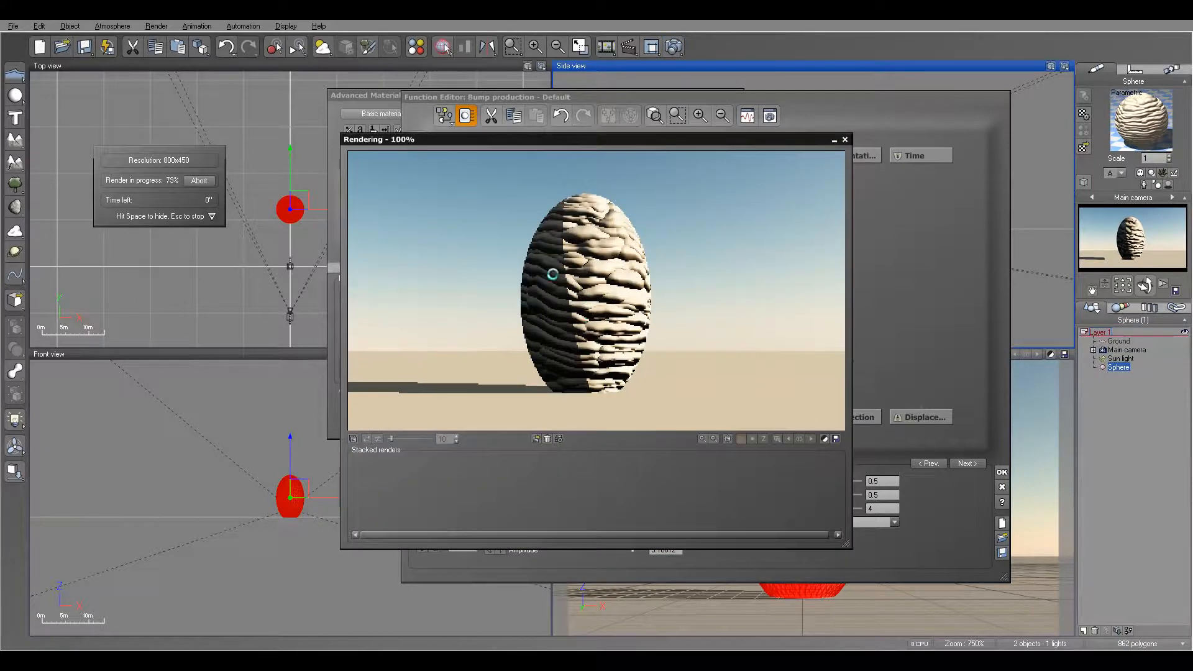
pyautogui.click(669, 404)
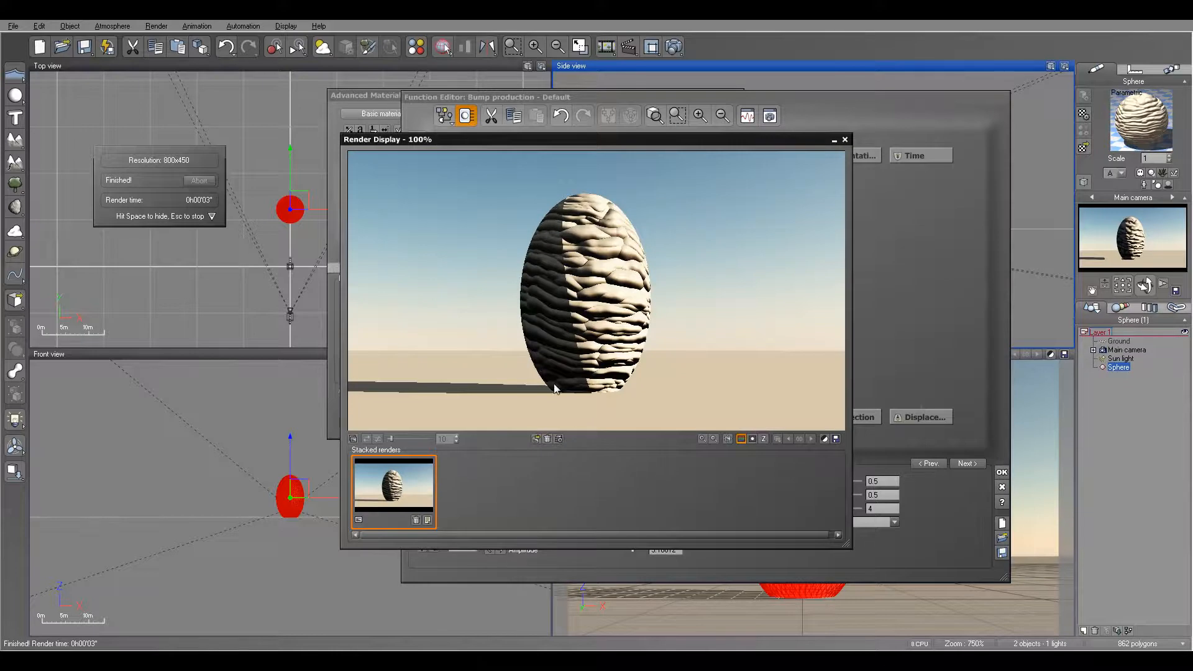
pyautogui.click(845, 141)
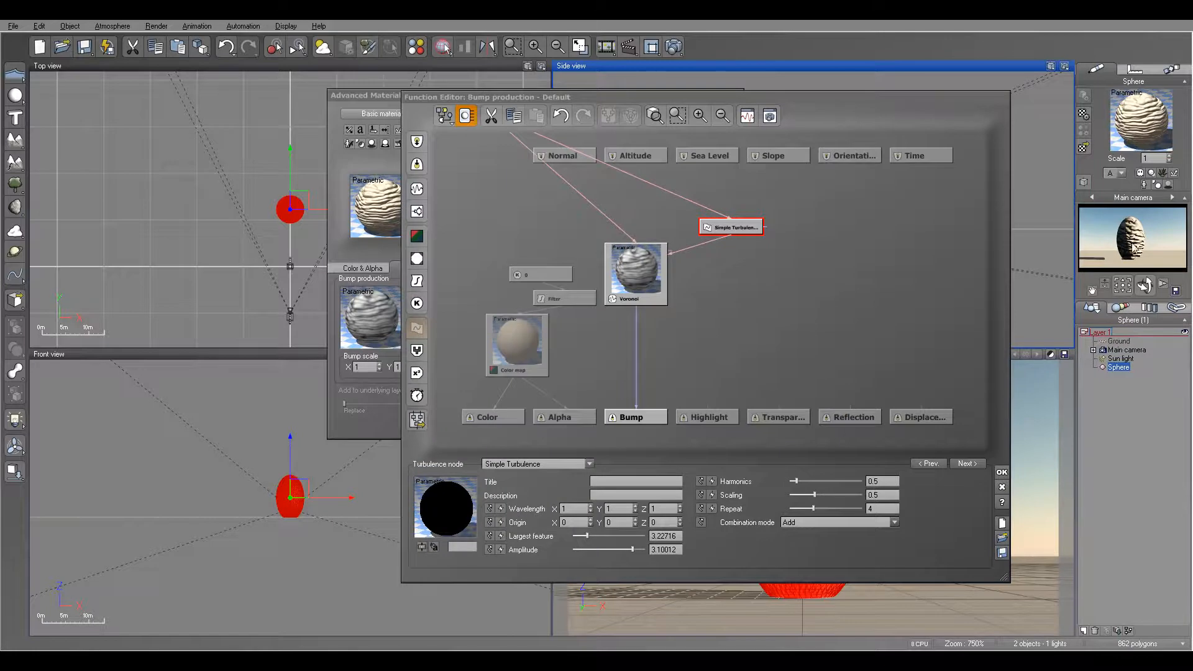
# Insert a Blender combiner node into the connection between the Voronoi node and the Bump output
pyautogui.click(745, 289)
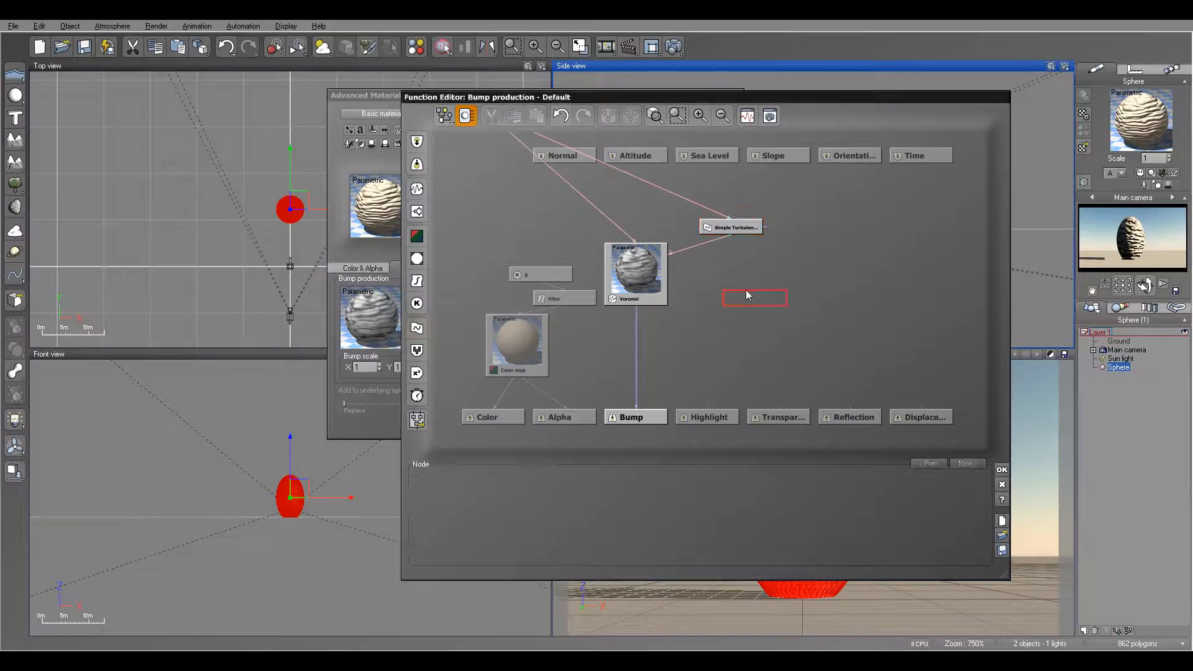
pyautogui.click(635, 358)
pyautogui.click(417, 350)
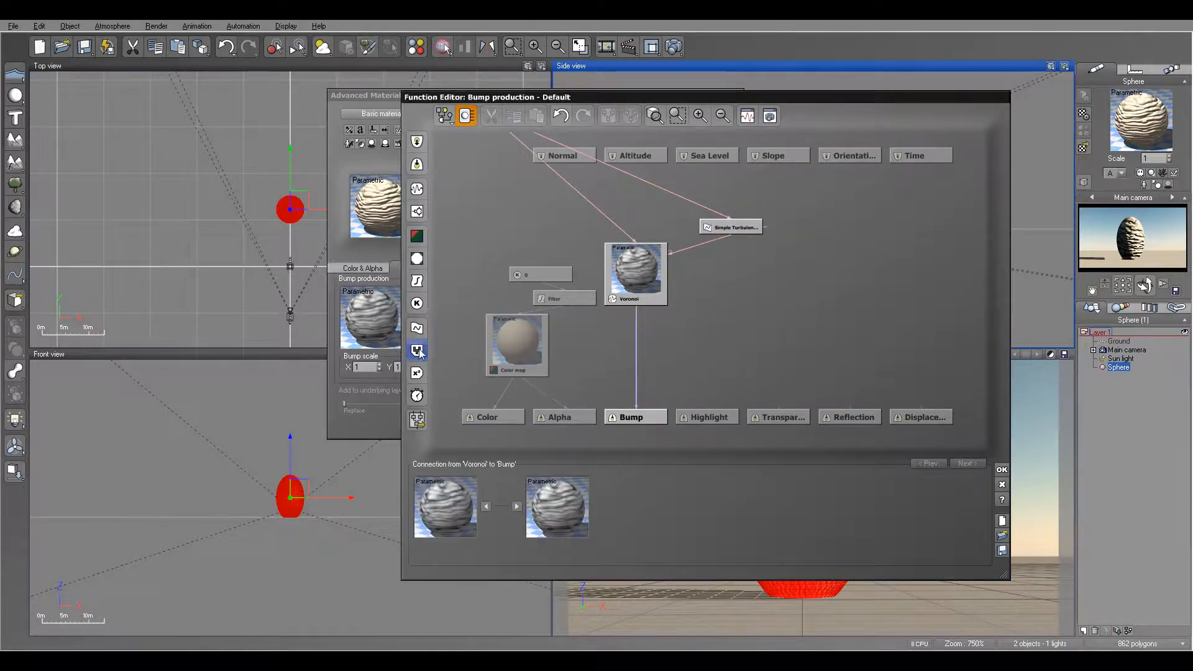
pyautogui.click(695, 345)
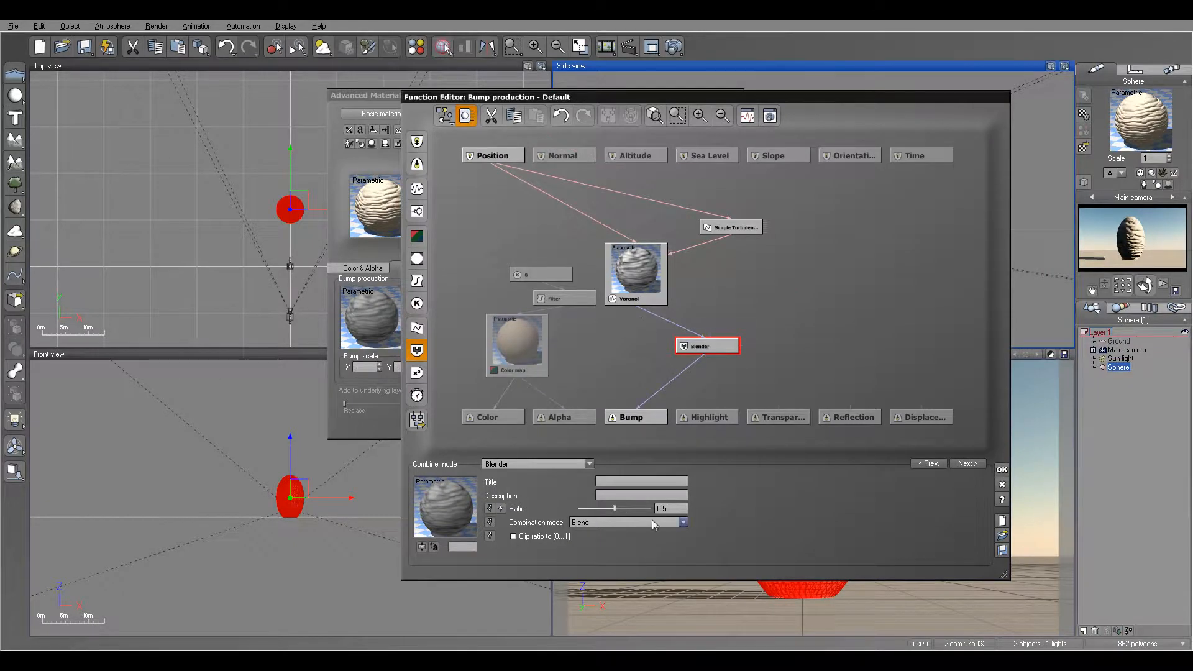
pyautogui.click(773, 267)
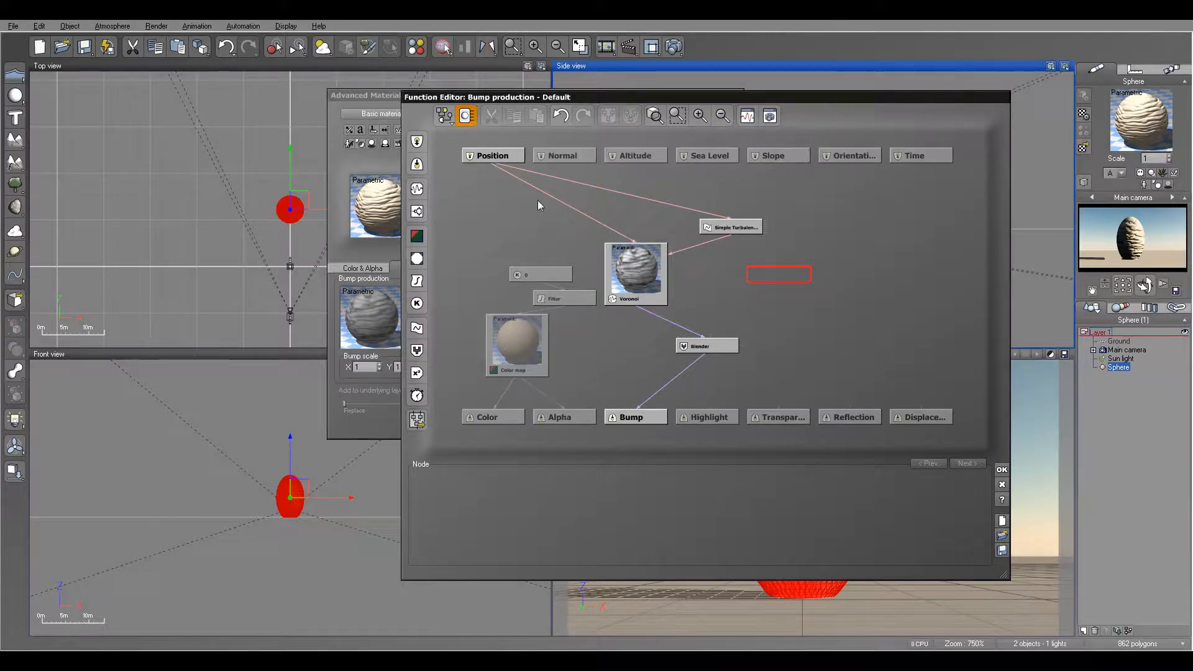
# Add a fractal node beside the Voronoi node and change its type to Basic Repeater
pyautogui.click(417, 212)
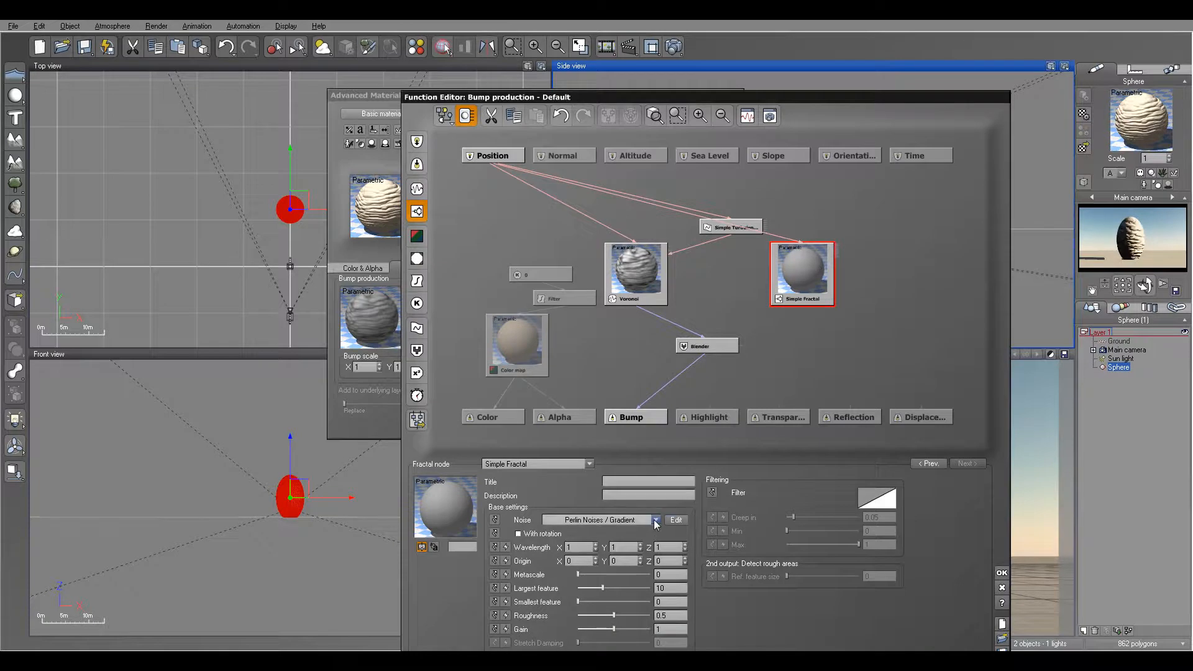
pyautogui.moveTo(809, 272); pyautogui.dragTo(786, 270)
pyautogui.click(564, 466)
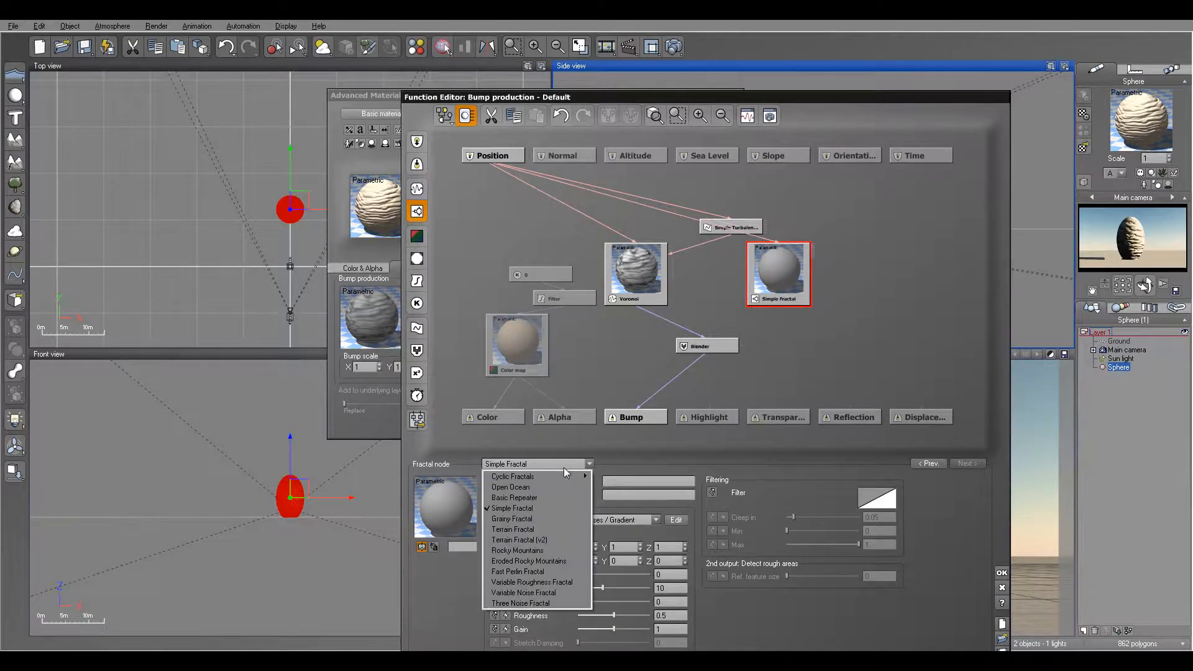
pyautogui.click(514, 498)
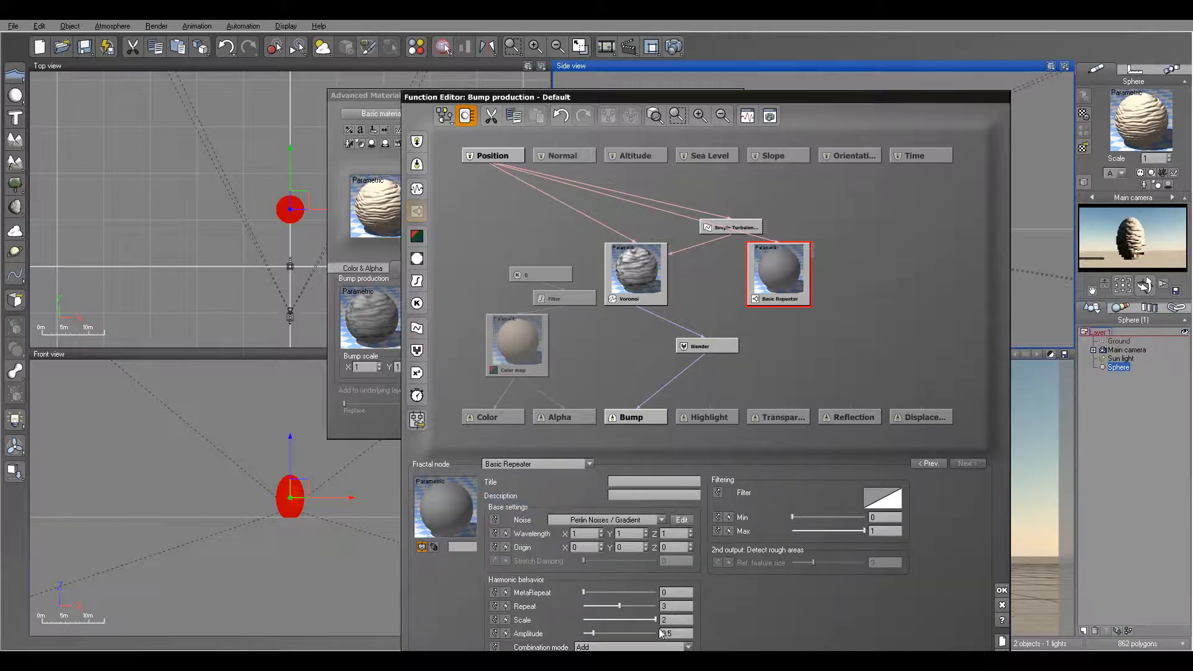
pyautogui.moveTo(649, 100); pyautogui.dragTo(622, 19)
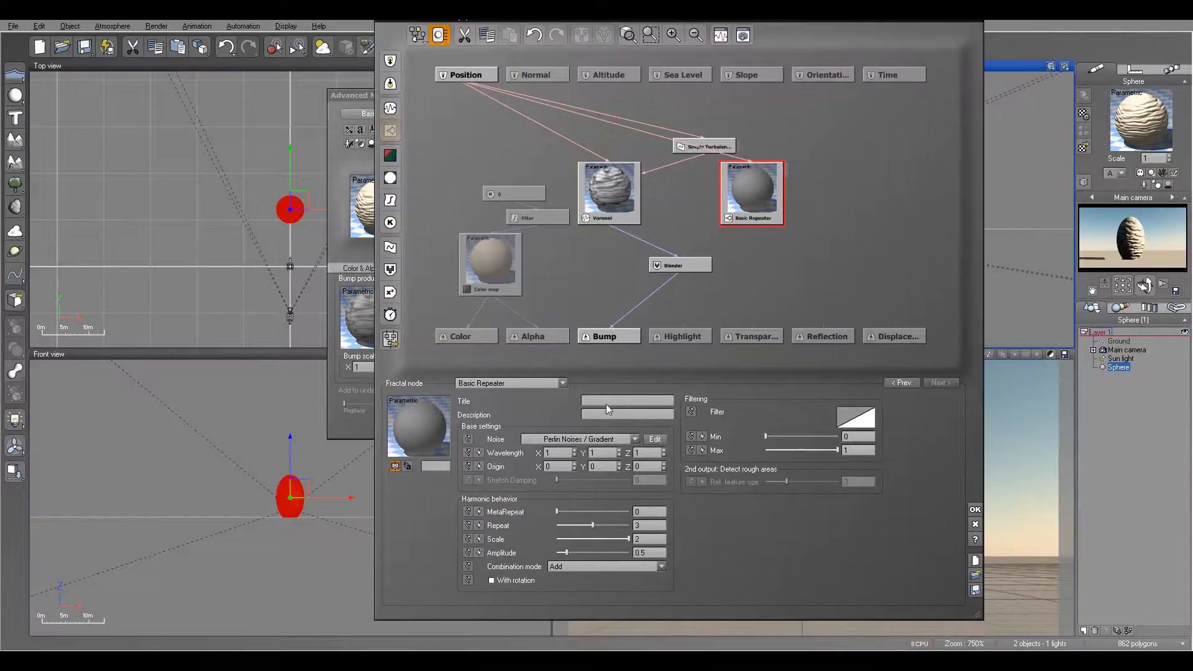
# Set the Basic Repeater's noise to the cellular pattern Voronoi and its Z wavelength to 0.2
pyautogui.click(636, 440)
pyautogui.moveTo(592, 452)
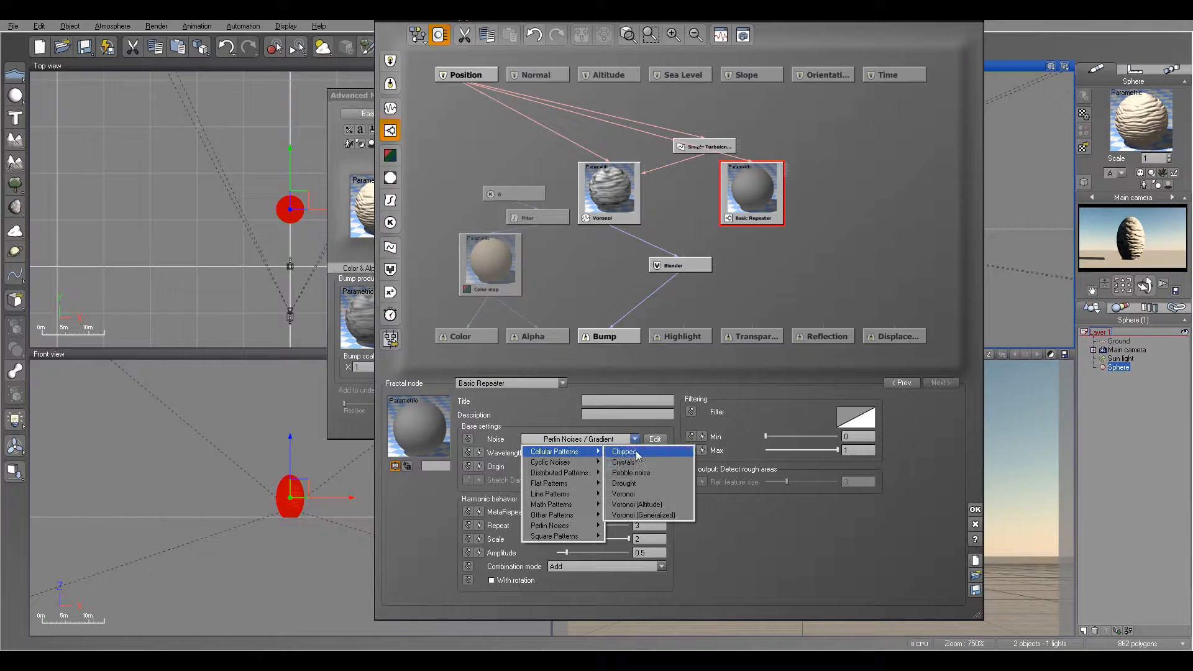
pyautogui.click(661, 495)
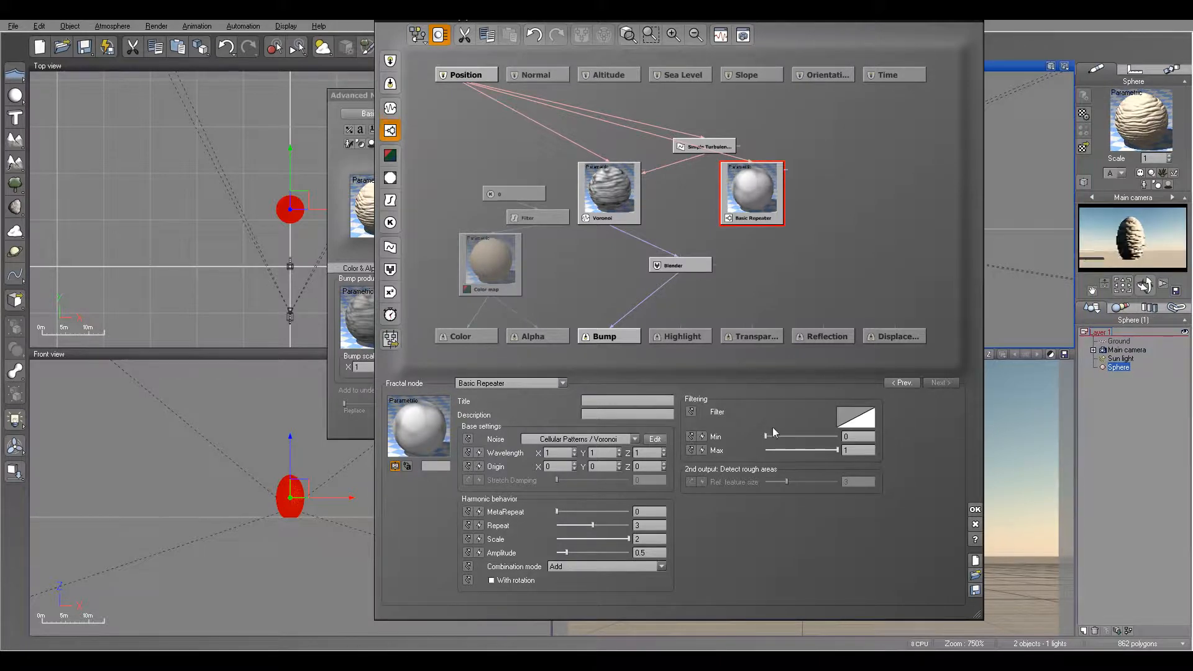
pyautogui.click(604, 565)
pyautogui.click(623, 486)
pyautogui.moveTo(663, 455); pyautogui.dragTo(664, 470)
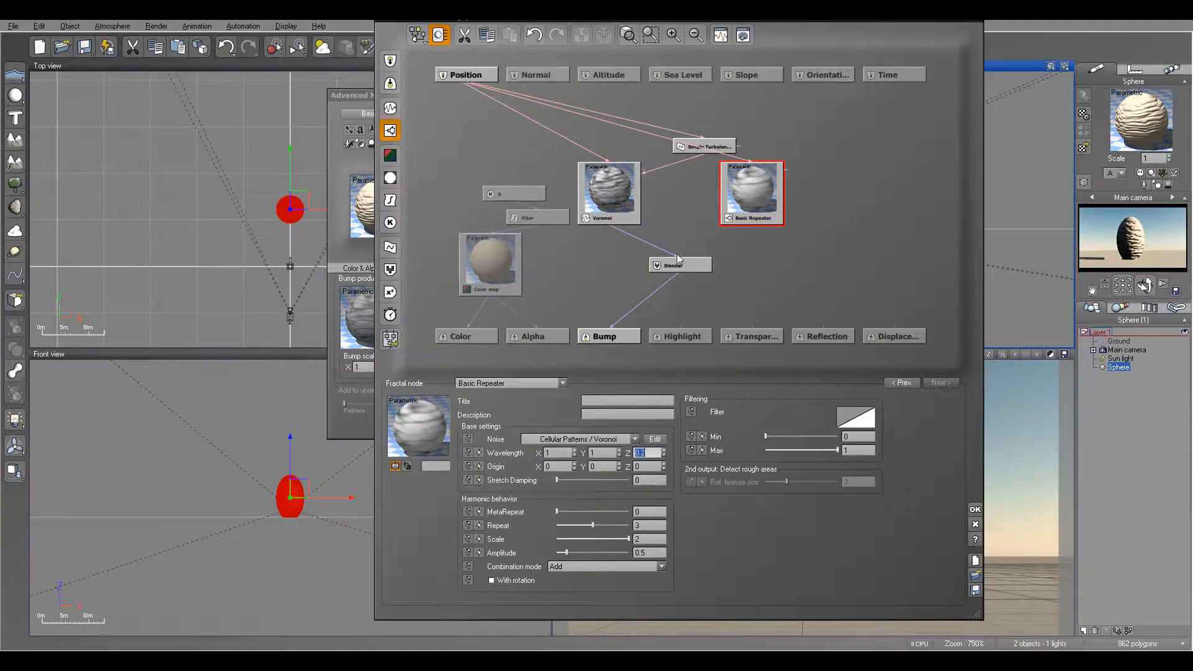
# Connect the Basic Repeater's Altitude output to the Blender node, set its combination mode to Add and accept the function
pyautogui.moveTo(681, 255); pyautogui.dragTo(750, 222)
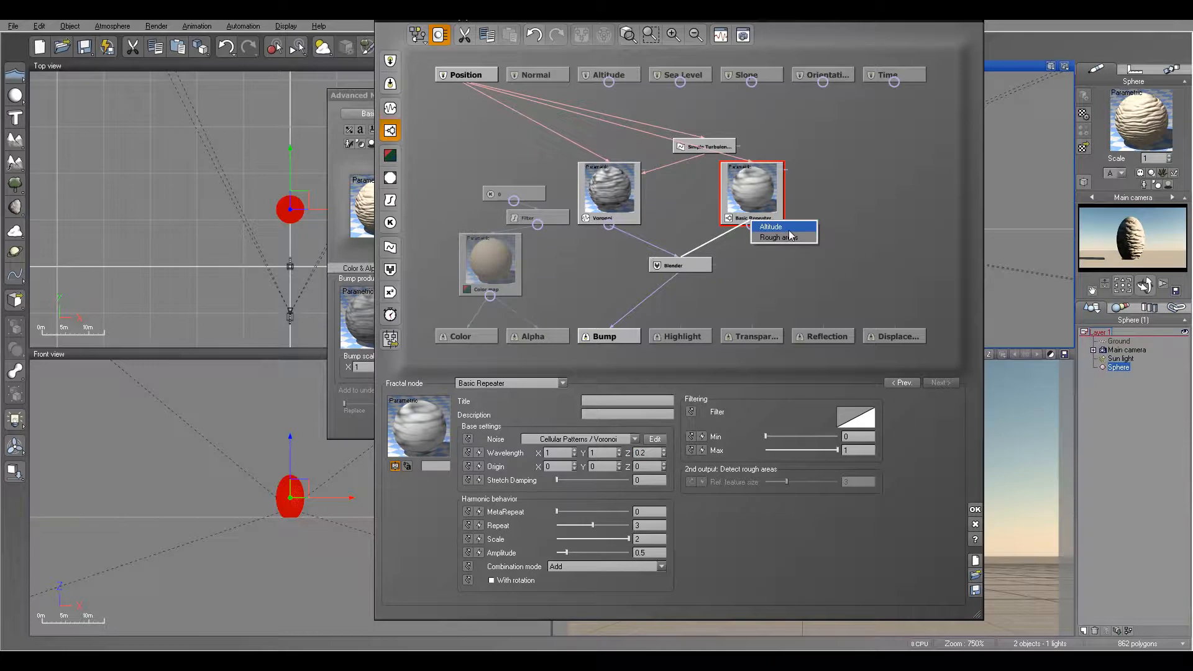
pyautogui.click(788, 229)
pyautogui.click(680, 265)
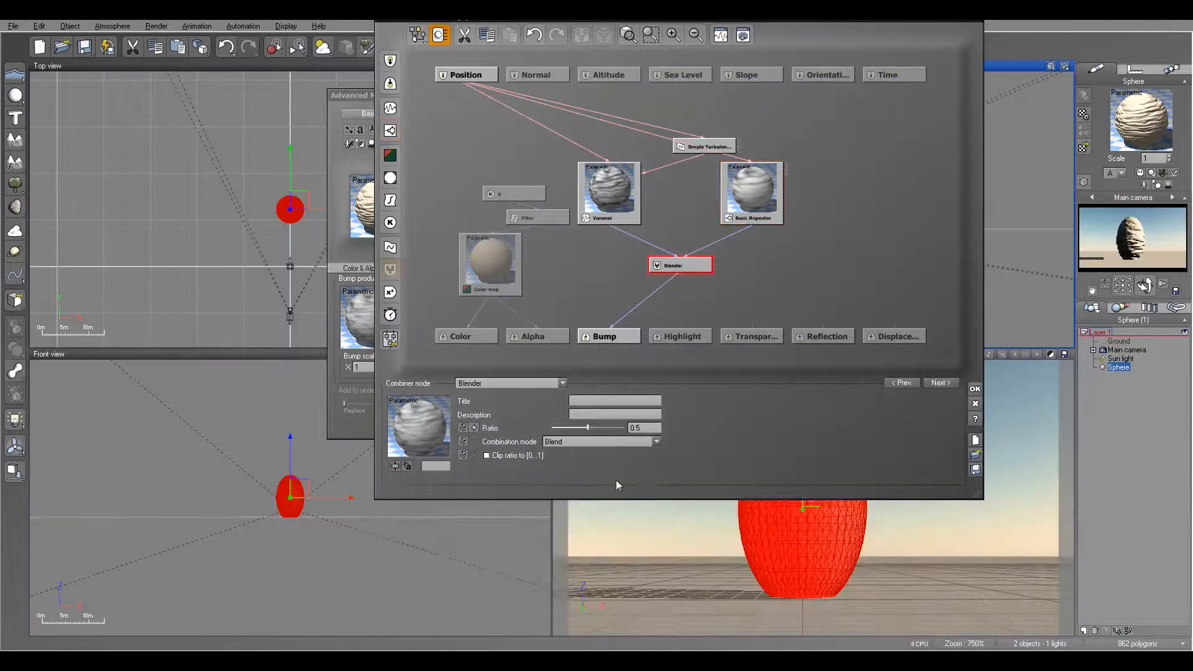
pyautogui.click(616, 441)
pyautogui.click(601, 464)
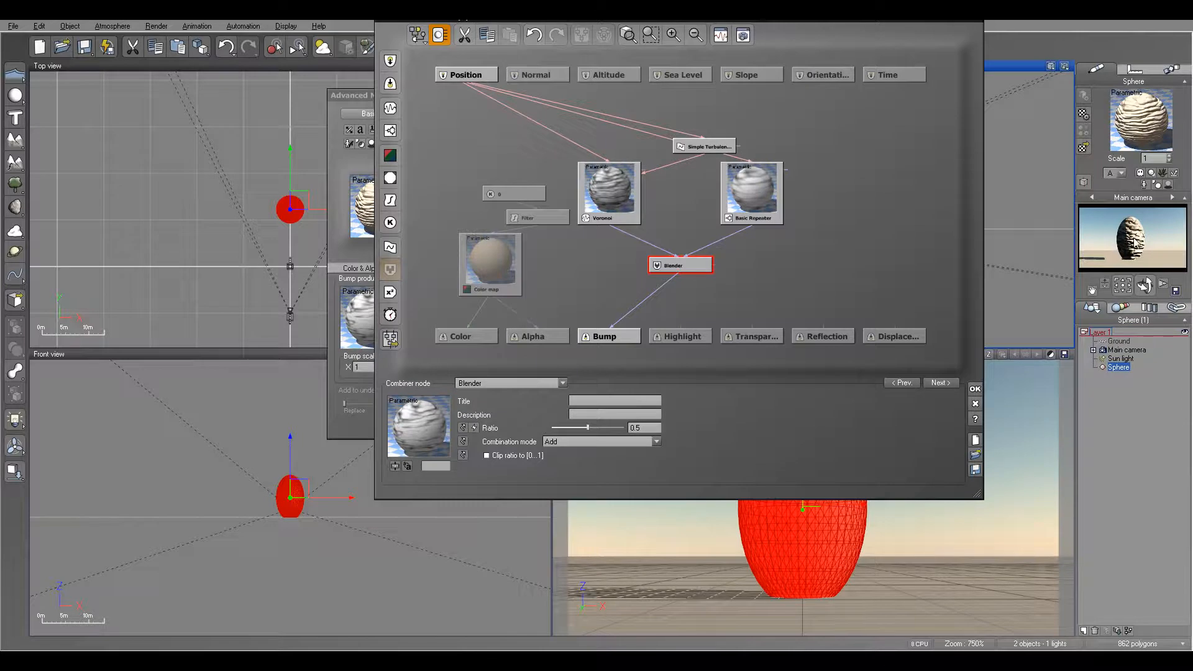
pyautogui.click(975, 390)
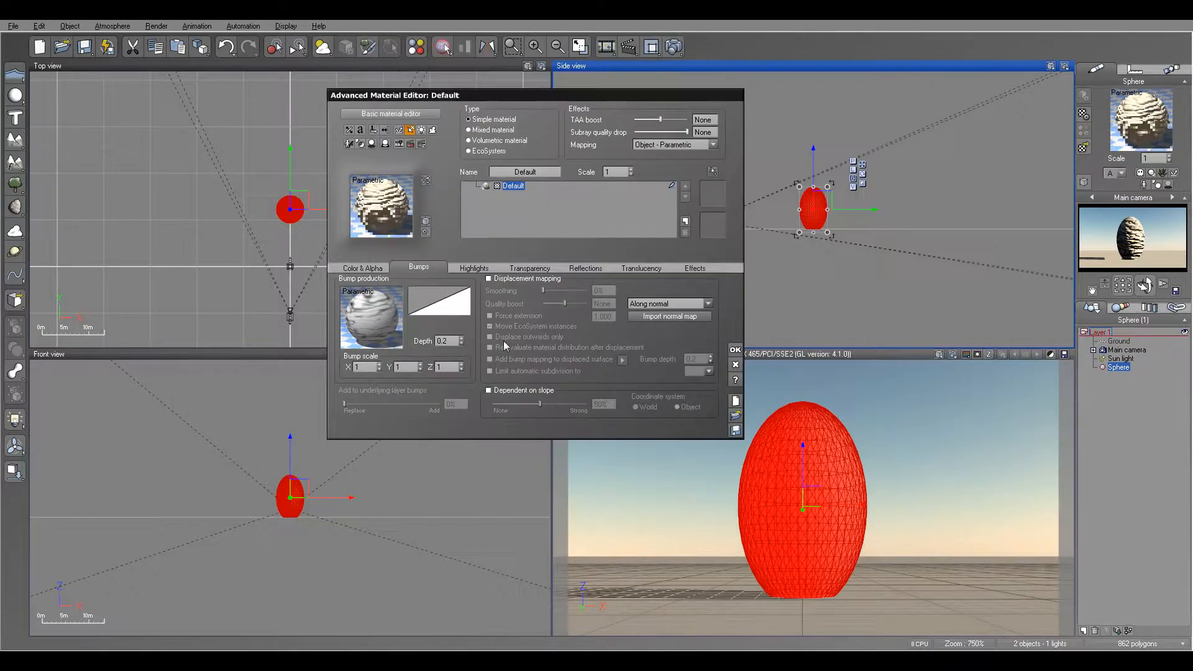
# Enable displacement mapping for the material and render the egg-shaped sphere to check its surface
pyautogui.click(498, 279)
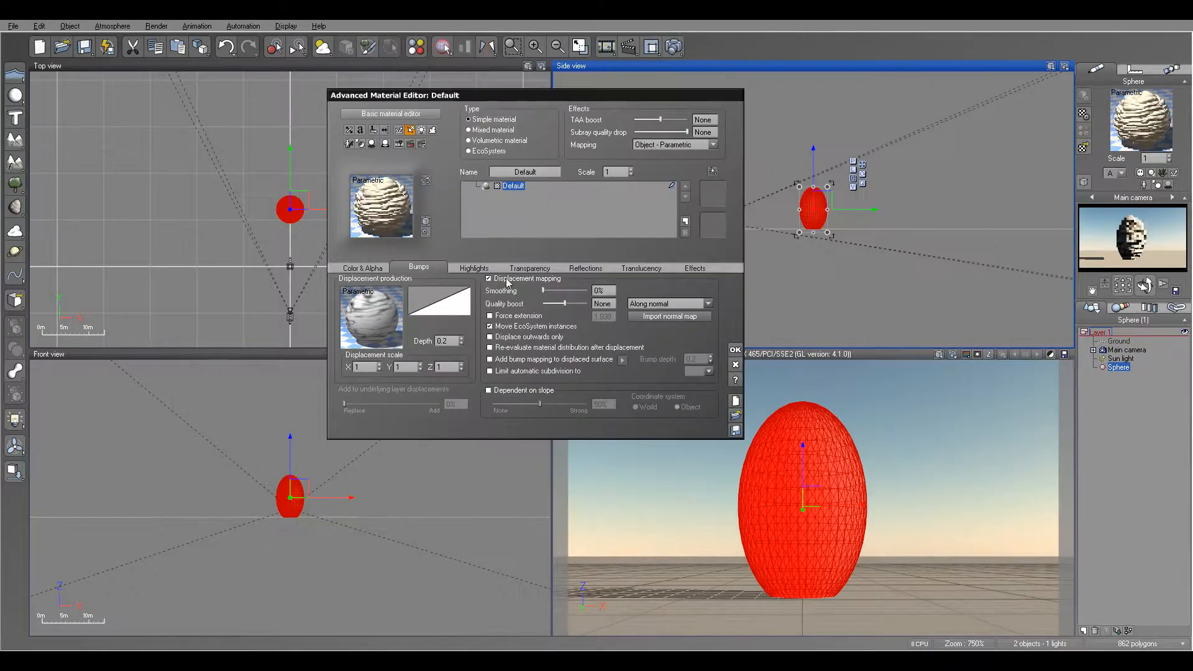
pyautogui.click(674, 47)
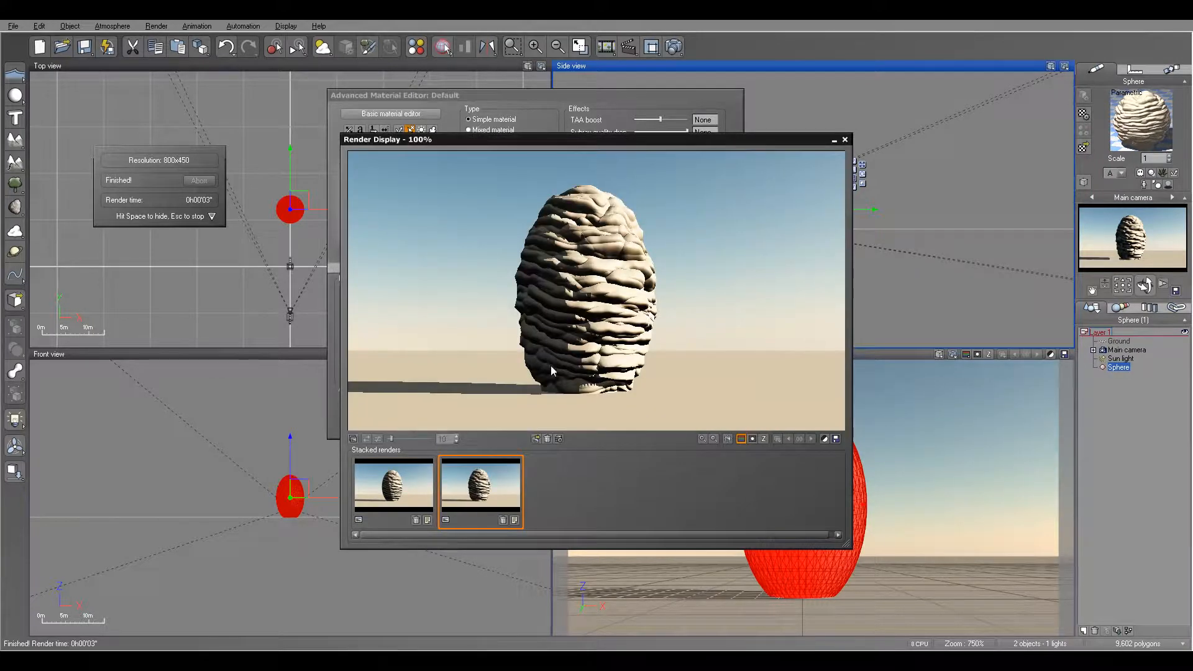
pyautogui.click(844, 140)
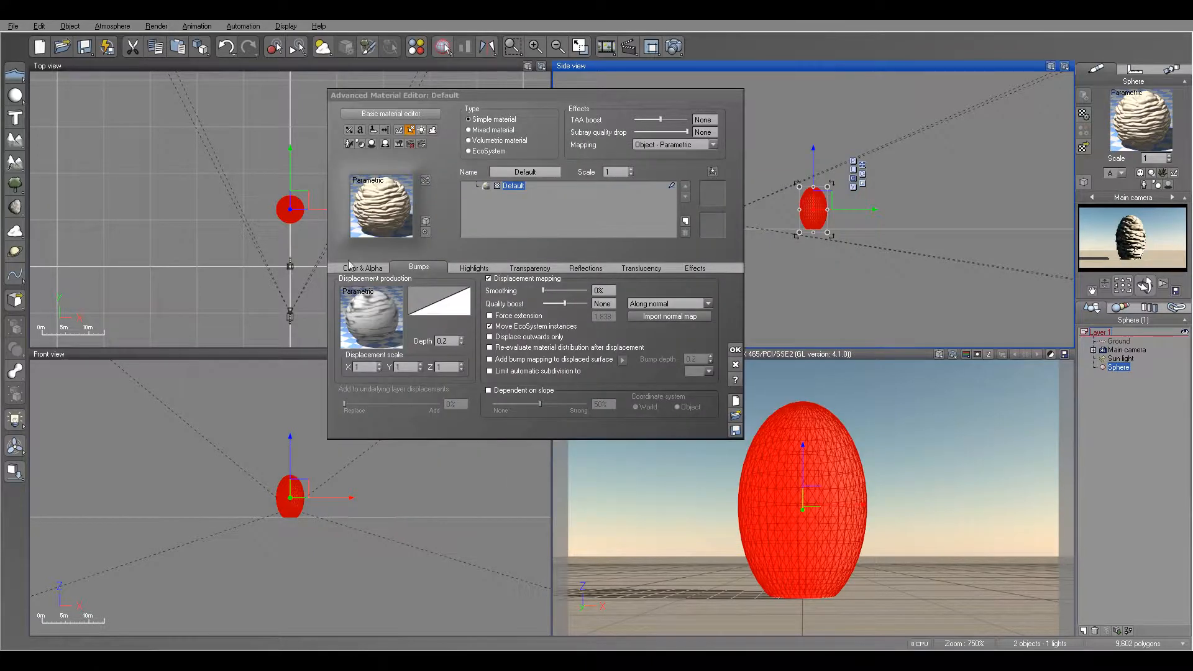
# Reopen the displacement function, space out its nodes and set the Blender's ratio to about 0.73
pyautogui.rightClick(382, 312)
pyautogui.click(404, 316)
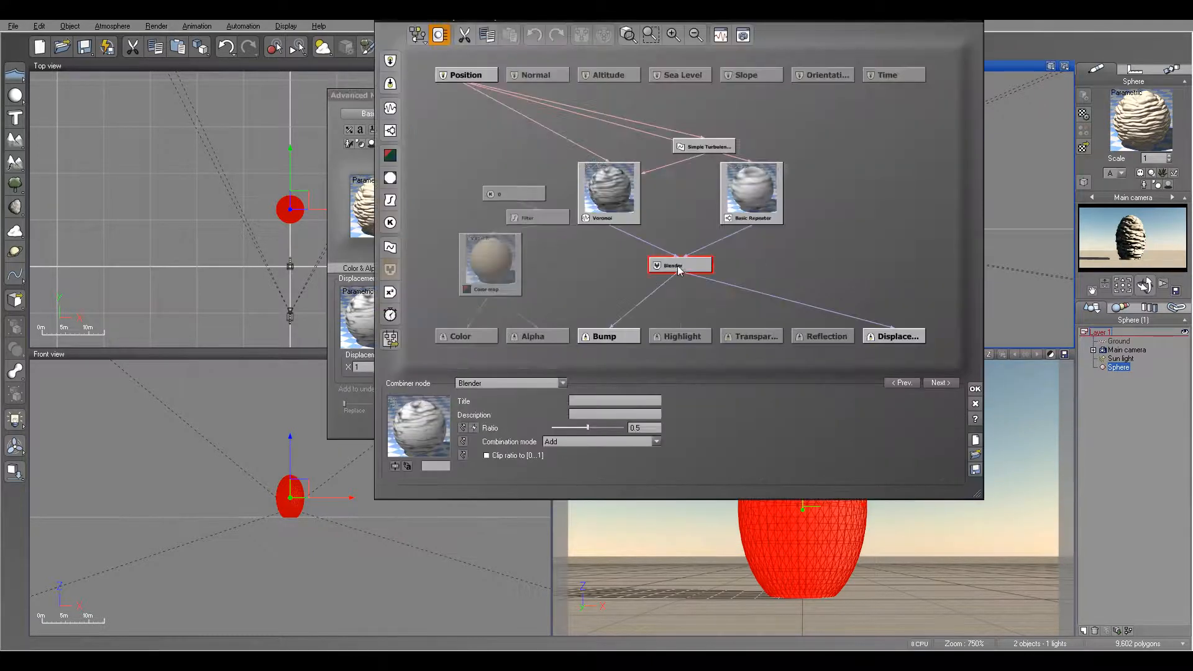
pyautogui.click(736, 187)
pyautogui.click(629, 164)
pyautogui.moveTo(729, 205); pyautogui.dragTo(754, 205)
pyautogui.click(693, 266)
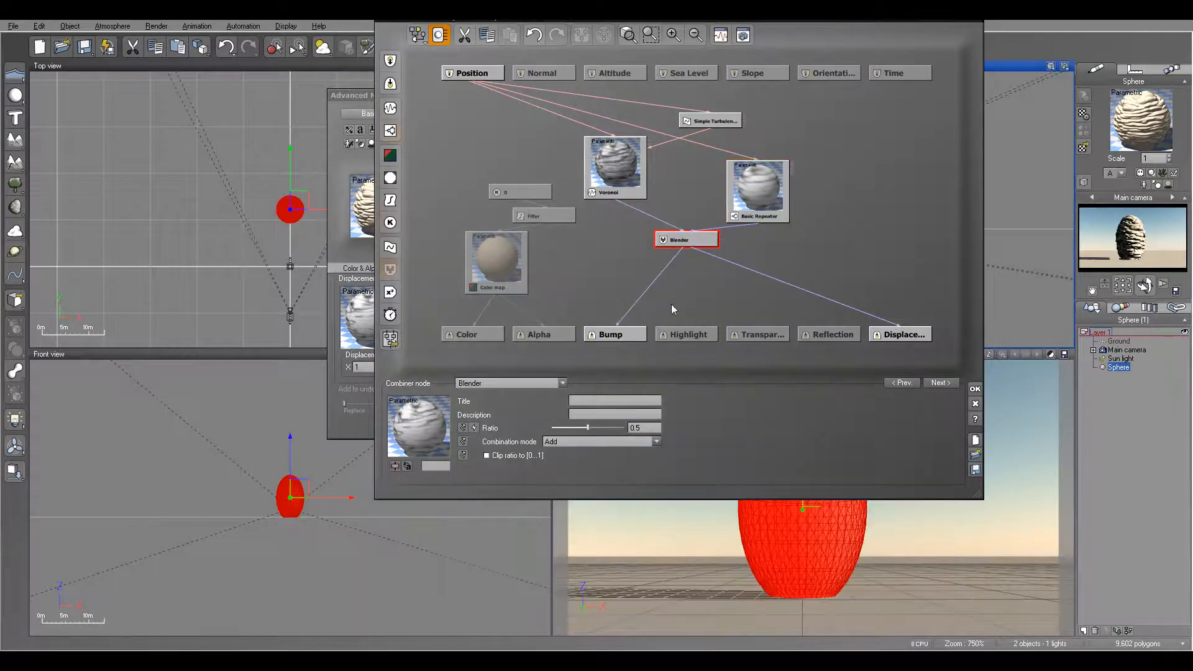
pyautogui.moveTo(602, 427); pyautogui.dragTo(620, 430)
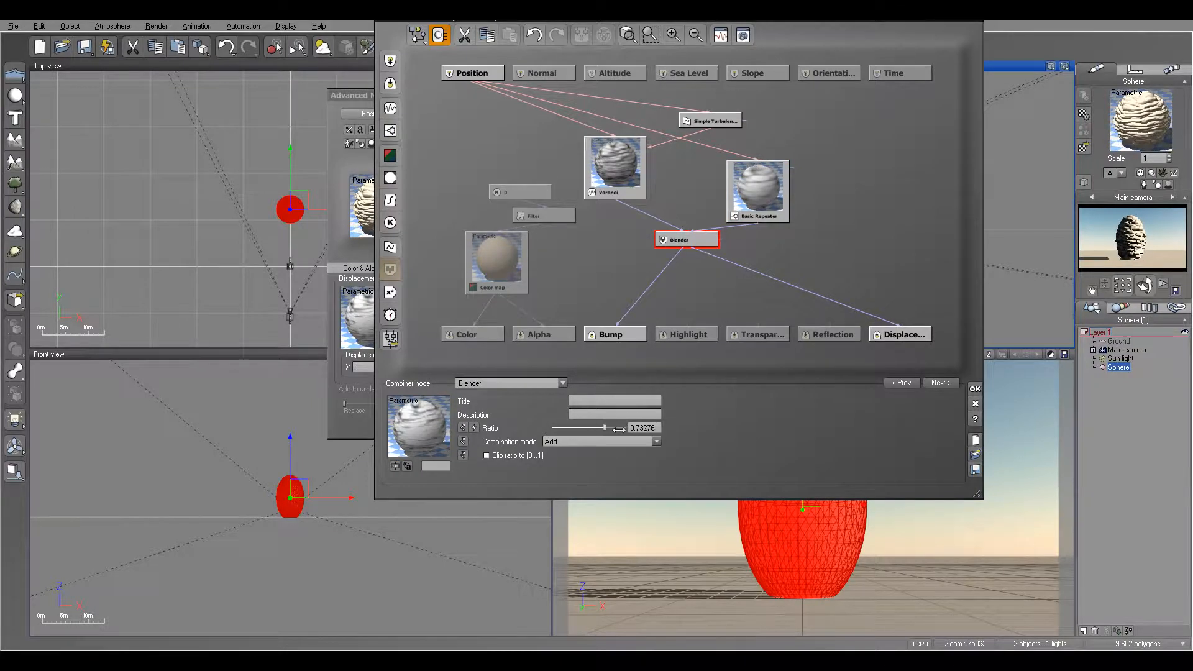
# Set the Basic Repeater's stretch damping to about 0.09, scale to about 1.68 and amplitude to about 0.38, and accept the function
pyautogui.click(762, 173)
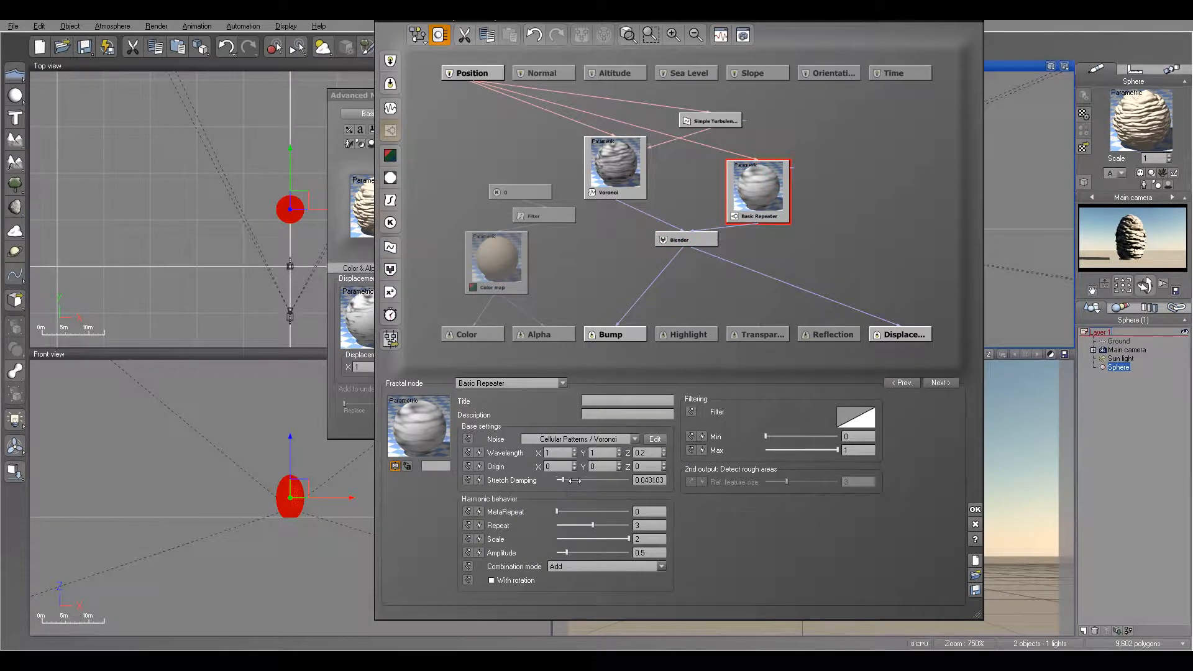
pyautogui.moveTo(597, 481); pyautogui.dragTo(583, 481)
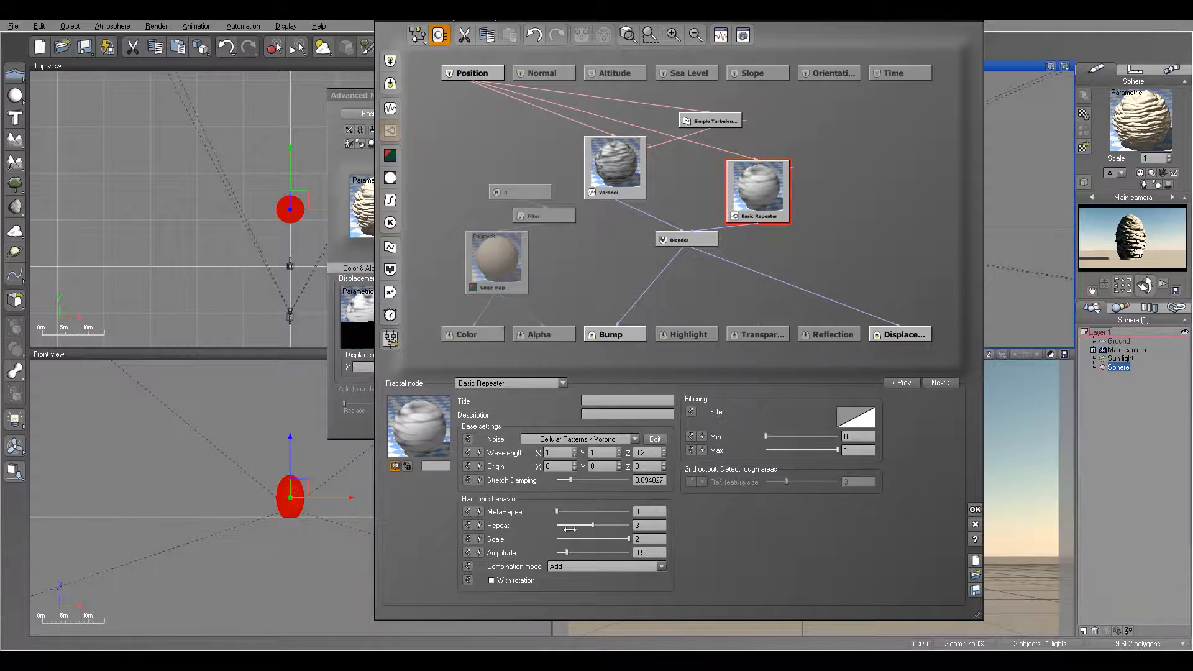
pyautogui.moveTo(623, 539); pyautogui.dragTo(580, 539)
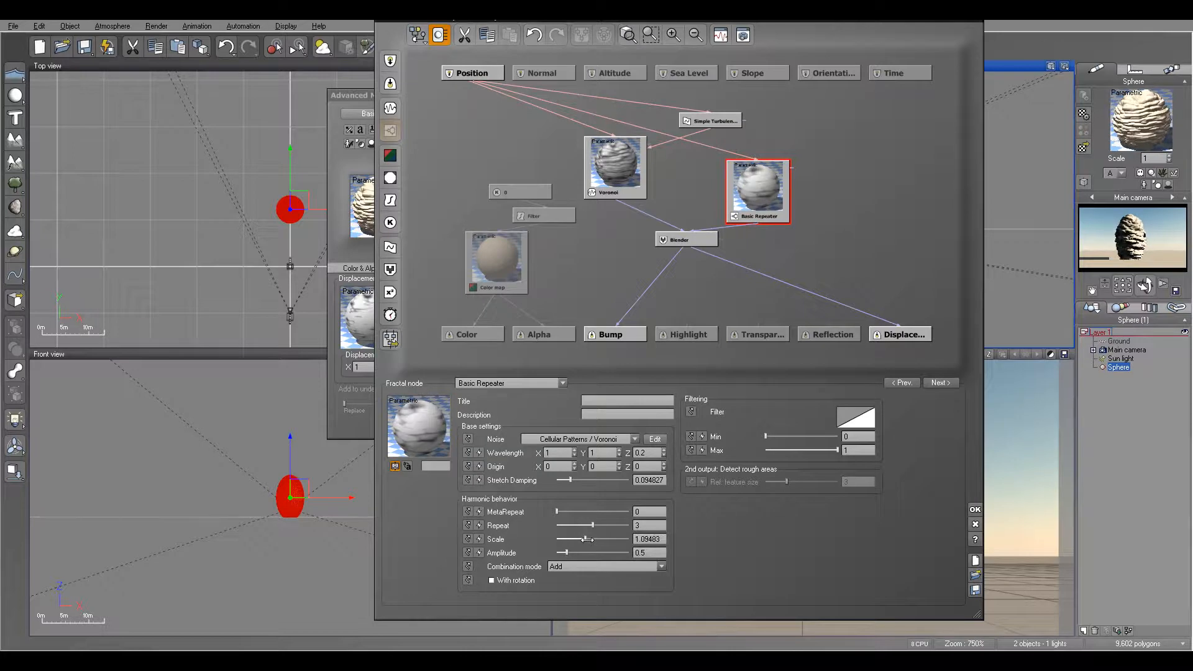
pyautogui.click(577, 549)
pyautogui.moveTo(585, 539)
pyautogui.mouseDown()
pyautogui.moveTo(567, 538)
pyautogui.moveTo(622, 539)
pyautogui.moveTo(575, 551)
pyautogui.mouseUp()
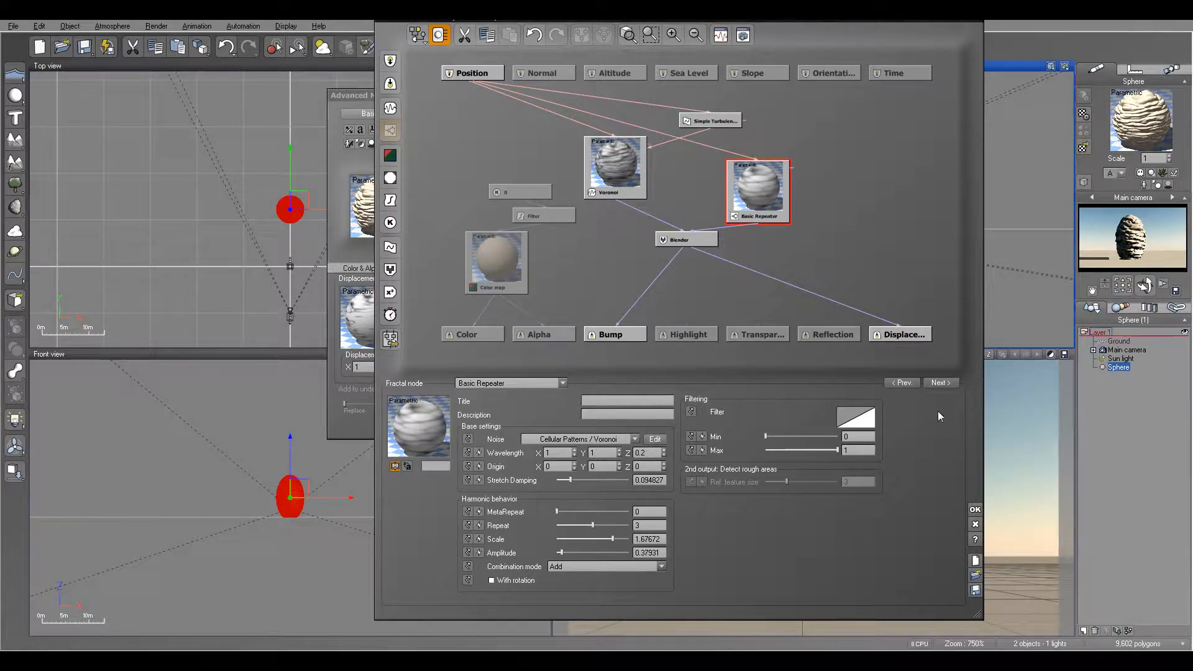
pyautogui.click(974, 510)
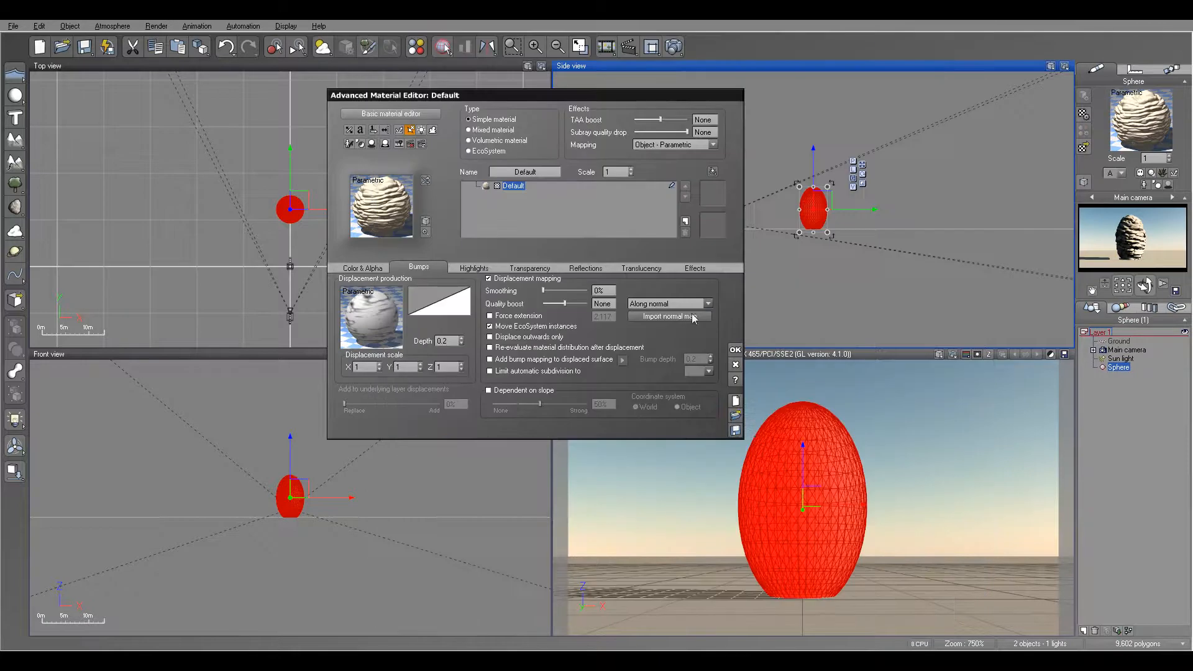
# Reopen the displacement function and look through the input and output nodes that can be added
pyautogui.rightClick(374, 313)
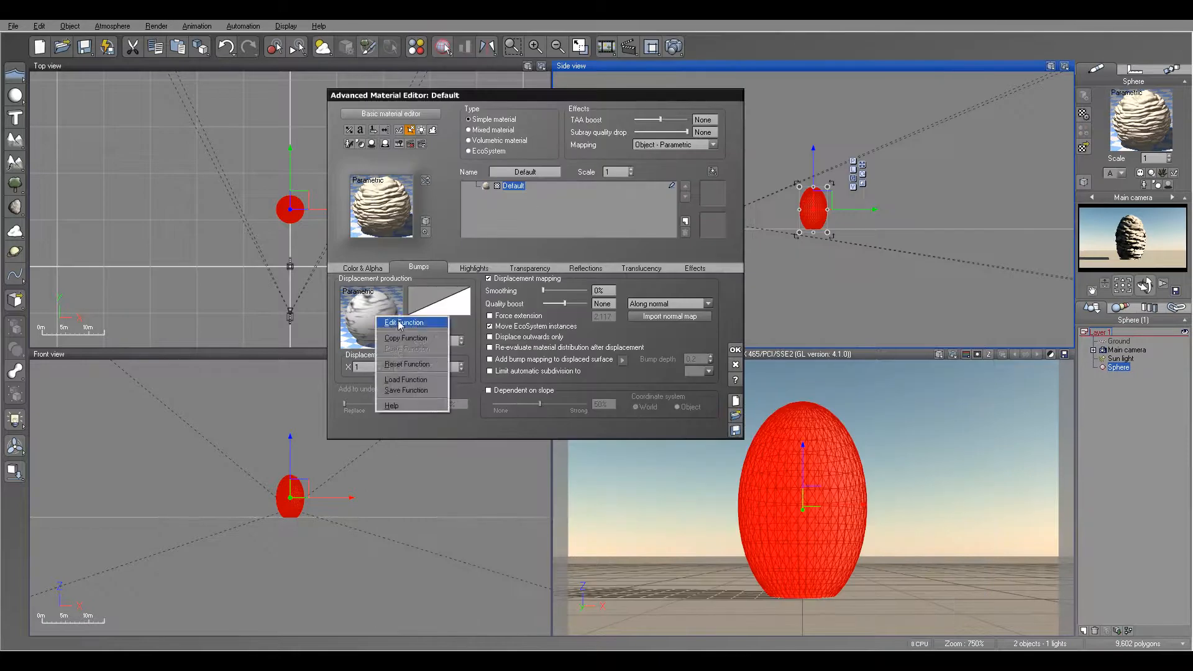
pyautogui.click(395, 320)
pyautogui.click(580, 236)
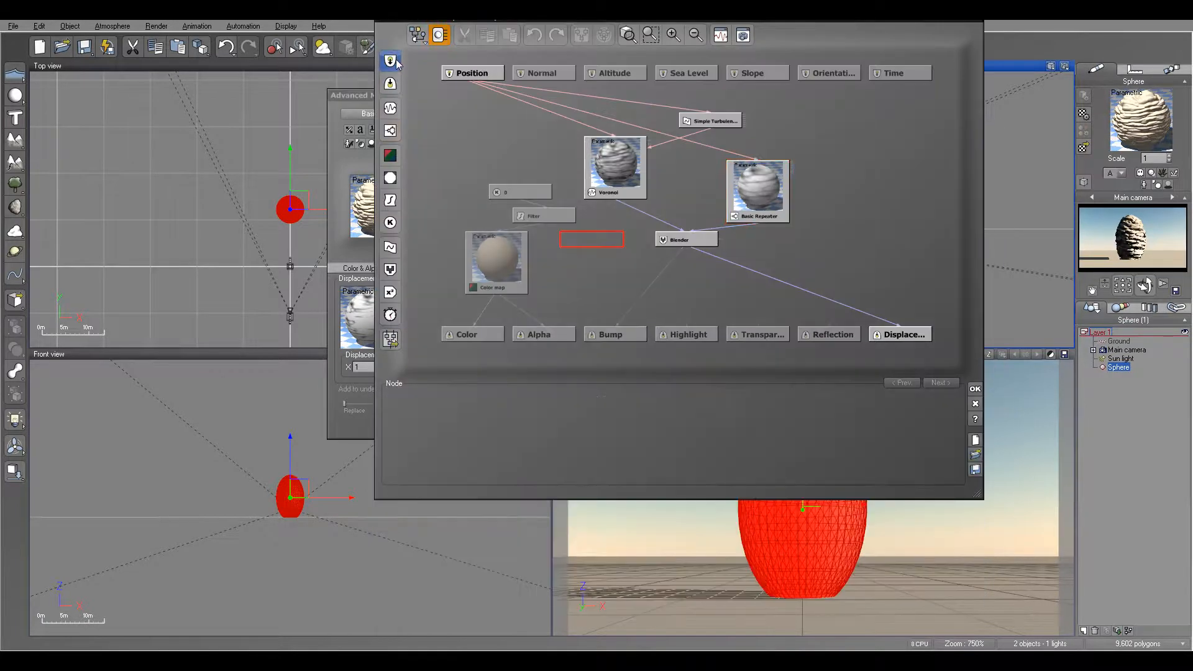
pyautogui.click(396, 64)
pyautogui.click(396, 64)
pyautogui.click(388, 83)
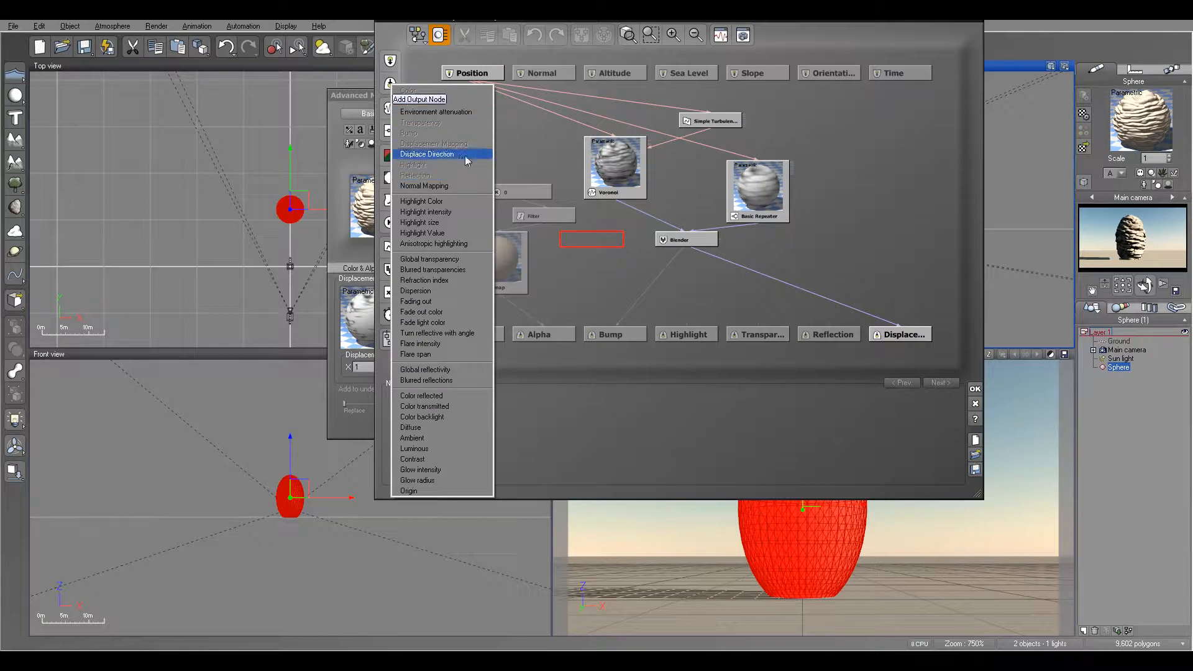
pyautogui.click(970, 164)
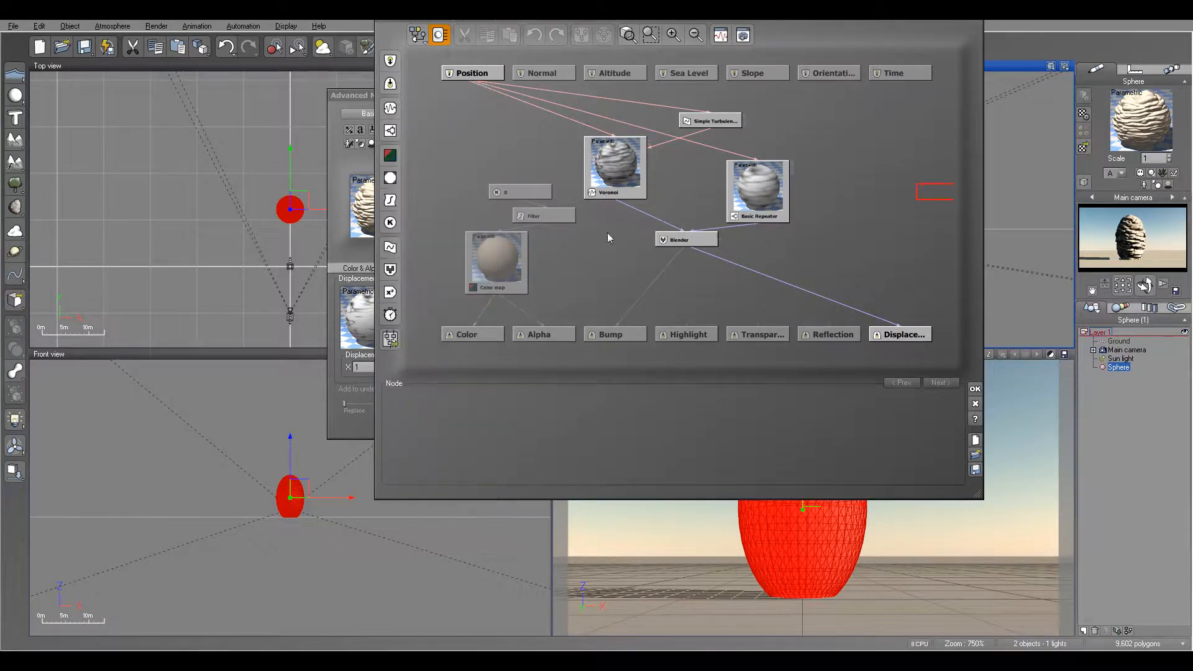
# Align the Filter node above the Color map node and give the Color map an orange-red gradient from the Rocks and Grass collection
pyautogui.click(507, 247)
pyautogui.moveTo(539, 216); pyautogui.dragTo(514, 218)
pyautogui.click(530, 194)
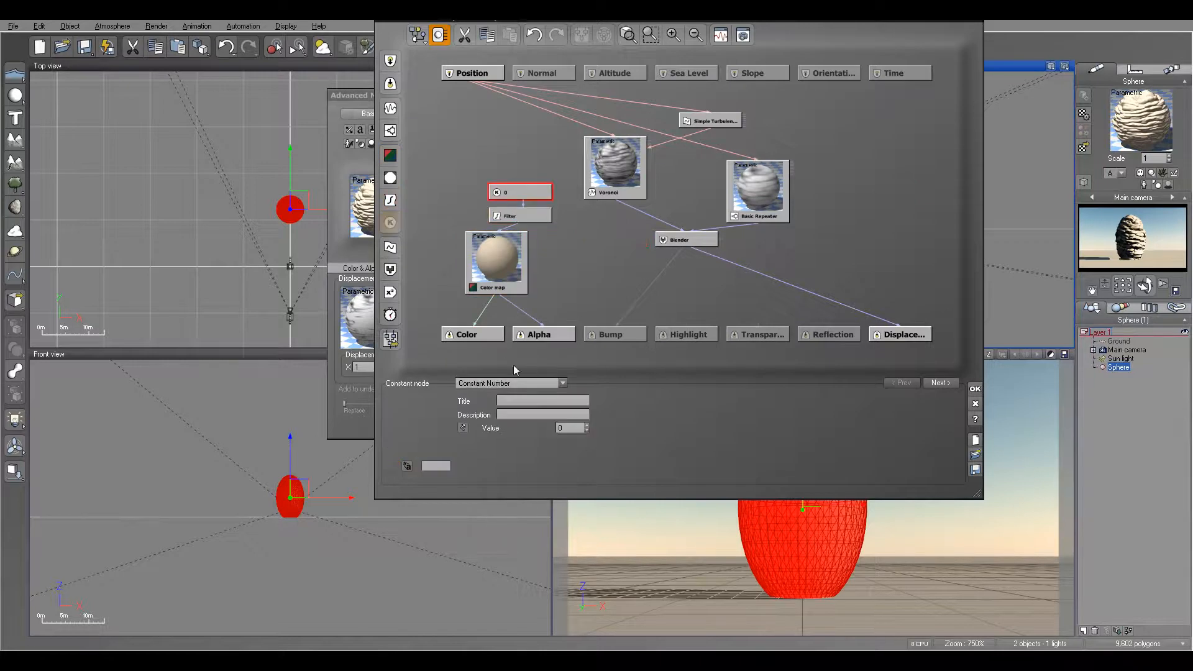
pyautogui.click(522, 252)
pyautogui.click(581, 428)
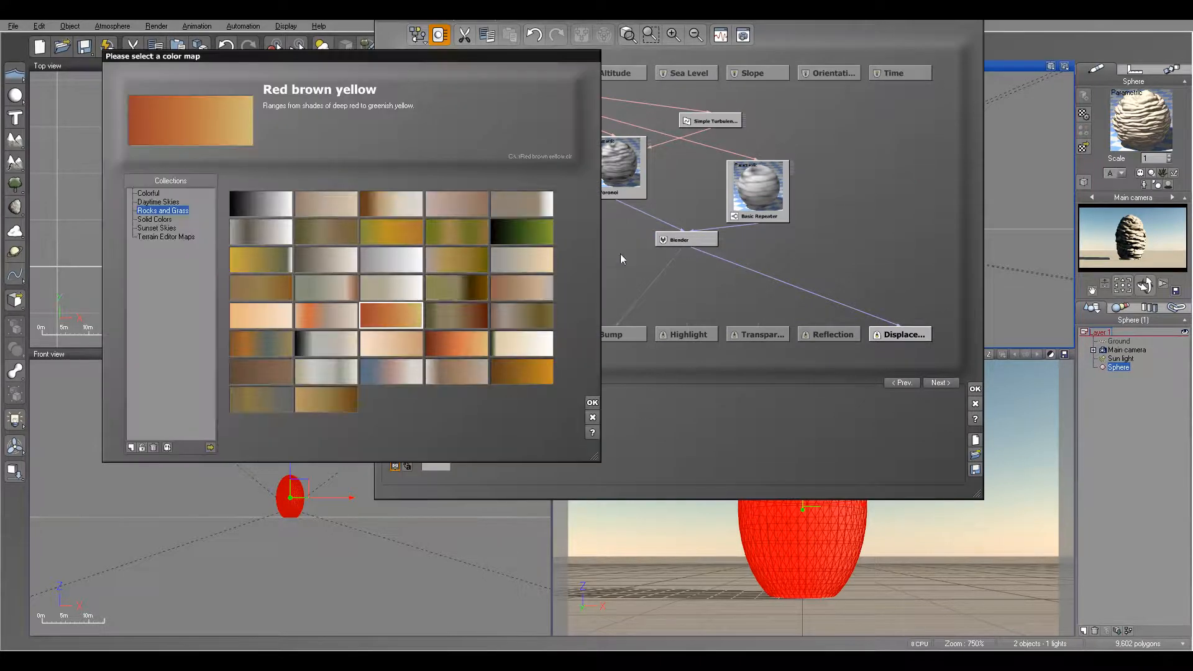
pyautogui.click(469, 352)
pyautogui.click(593, 403)
# Delete the constant 0 node, connect the Filter to the Voronoi node instead and align the Color map beneath the Filter
pyautogui.click(510, 189)
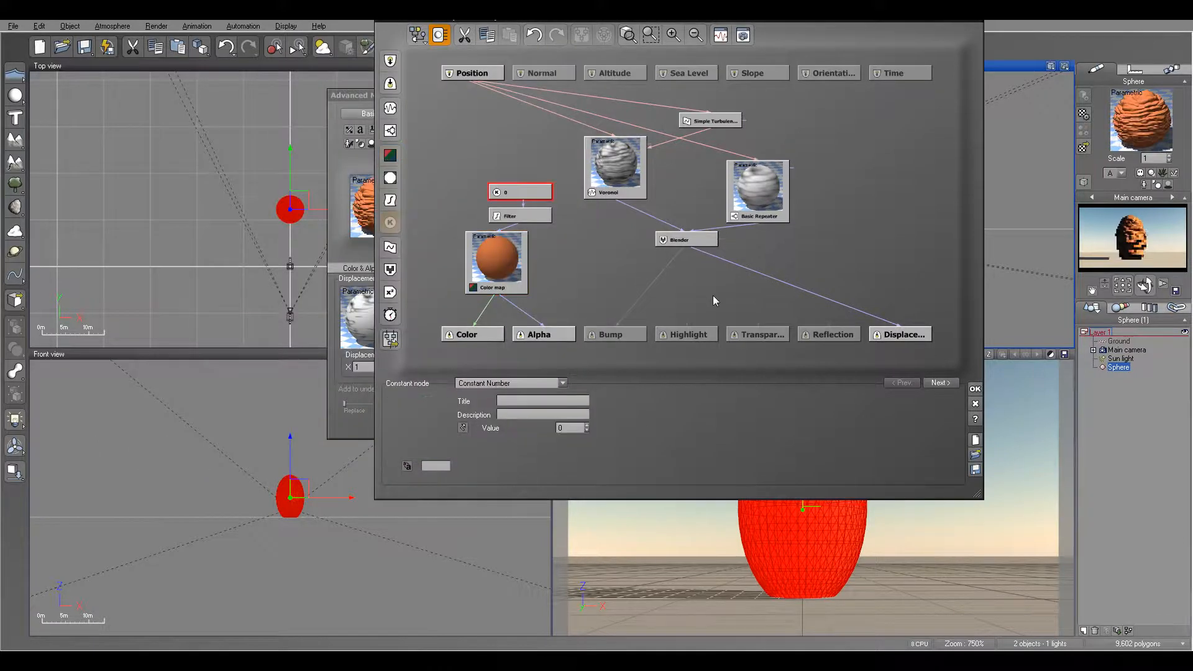
pyautogui.press('Delete')
pyautogui.moveTo(523, 200); pyautogui.dragTo(620, 202)
pyautogui.moveTo(500, 260); pyautogui.dragTo(524, 260)
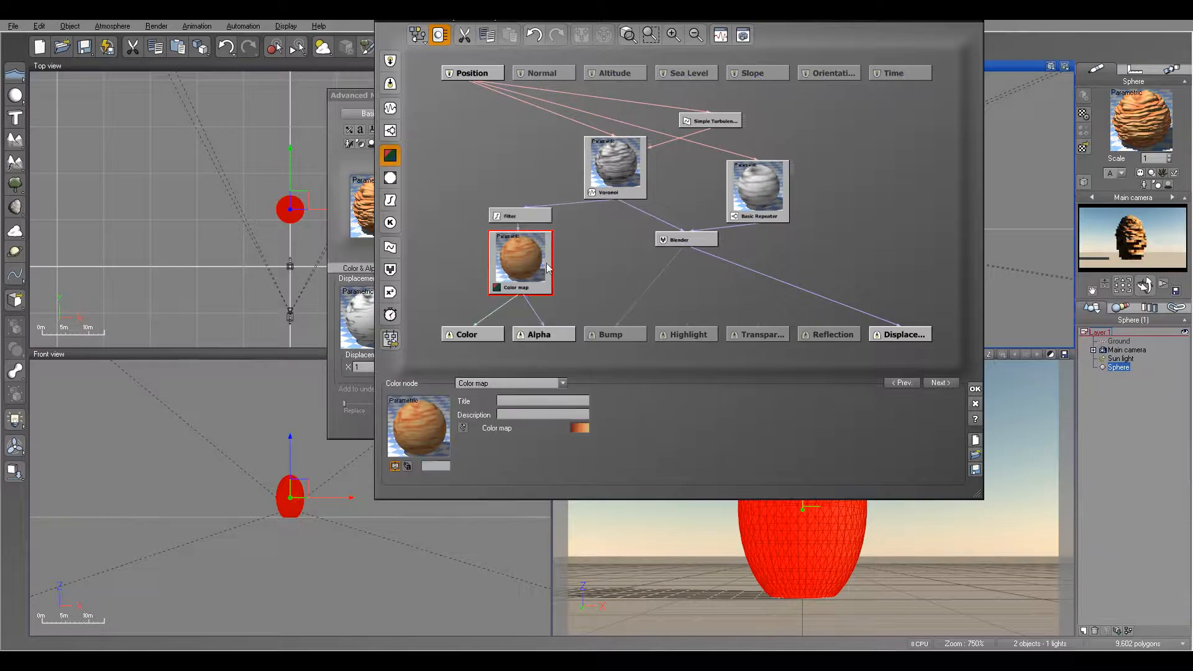
# Move the function editor clear of the toolbar and render the sphere to check its new coloring
pyautogui.moveTo(639, 15); pyautogui.dragTo(683, 100)
pyautogui.click(674, 47)
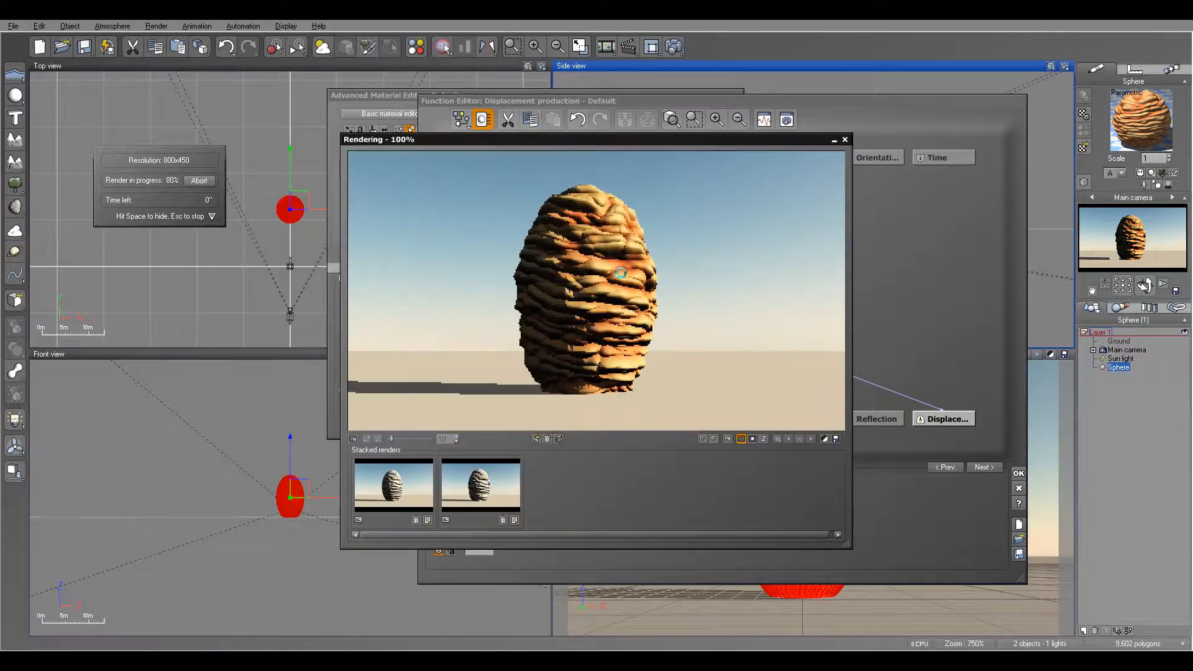
pyautogui.click(670, 404)
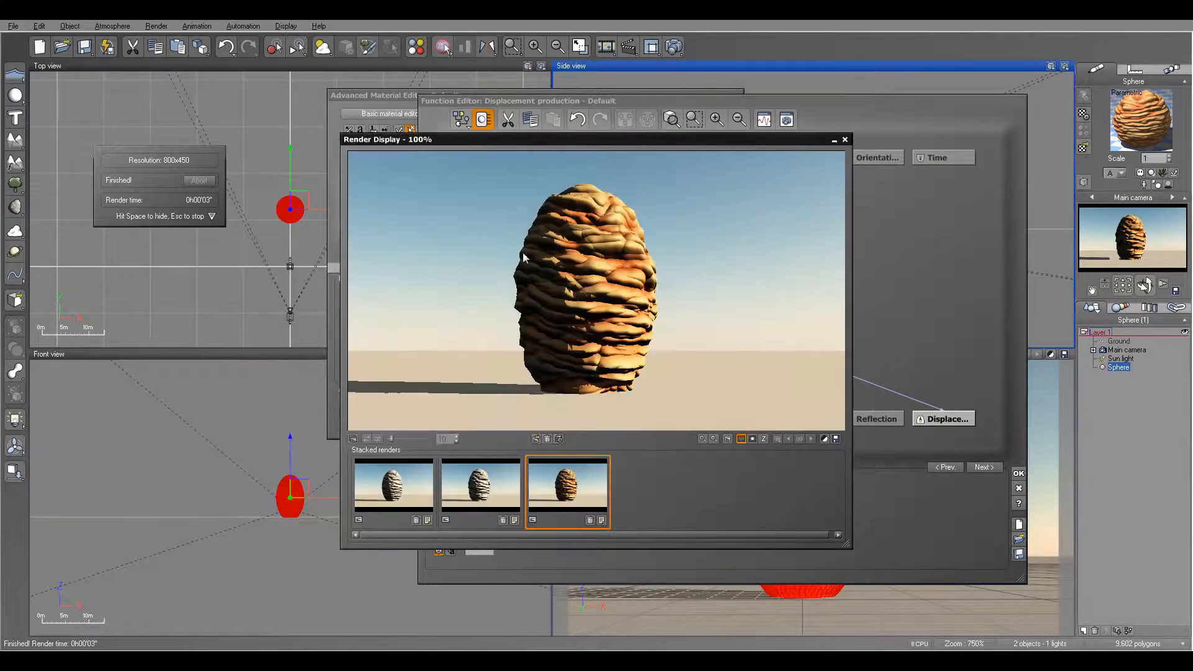
pyautogui.click(844, 140)
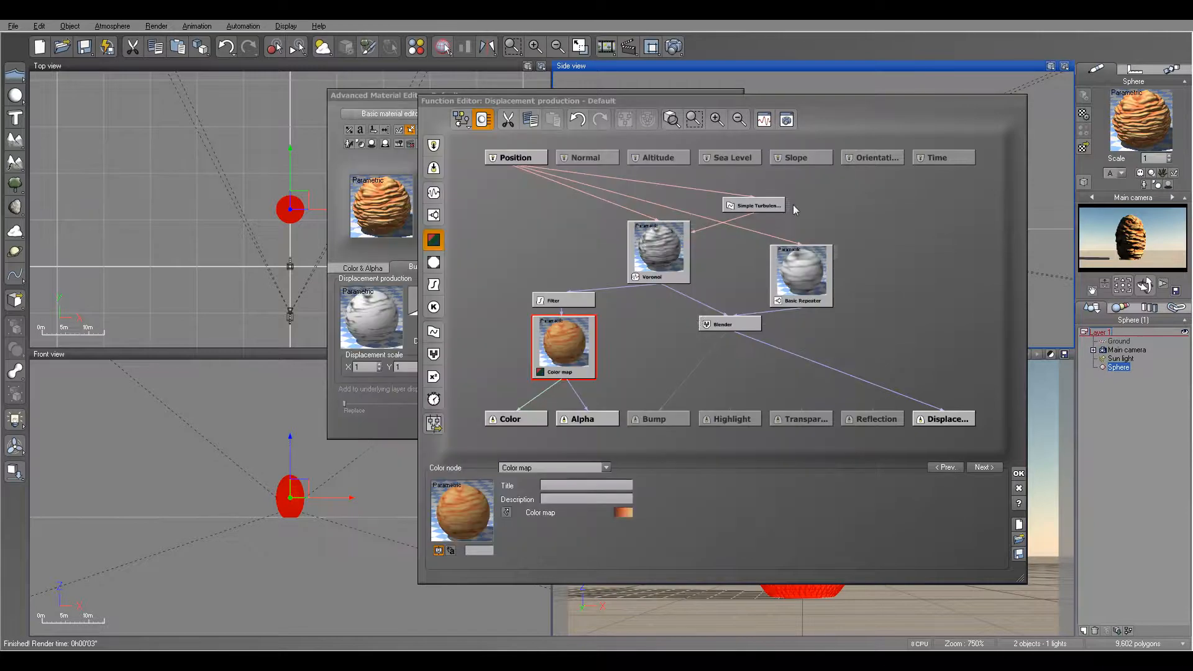
# Shift the Filter and Color map nodes aside, bend the Filter's curve with a keypoint at about X 0.06, Y -0.26, and accept the function
pyautogui.click(545, 277)
pyautogui.moveTo(554, 365); pyautogui.dragTo(531, 341)
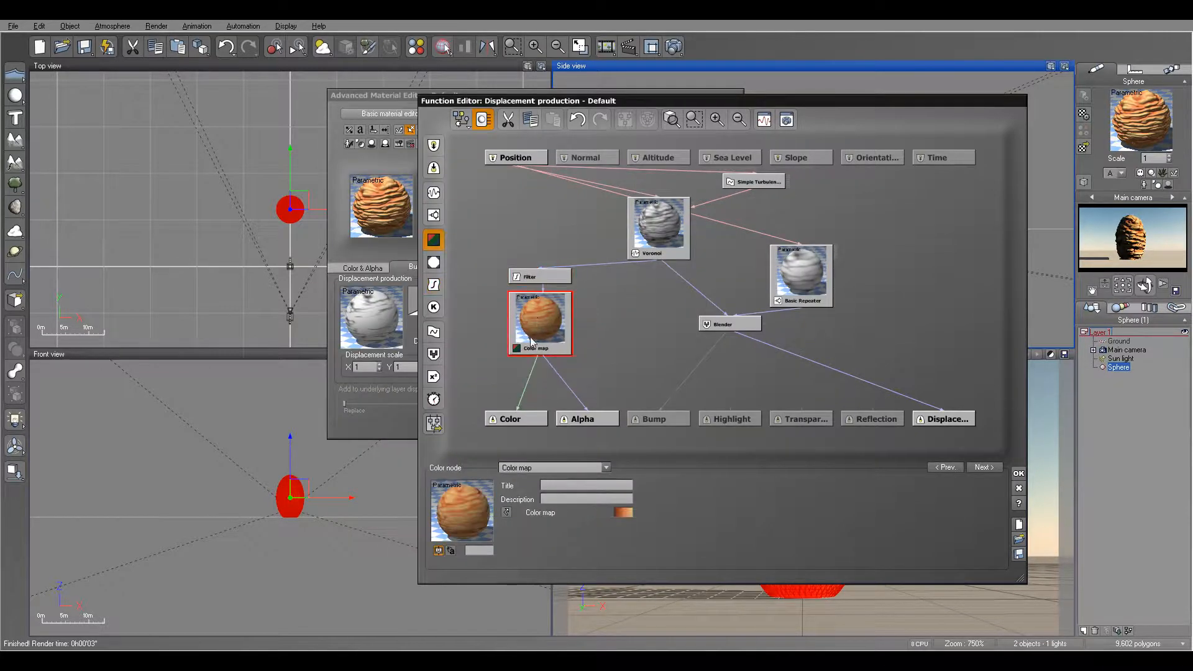
pyautogui.click(549, 278)
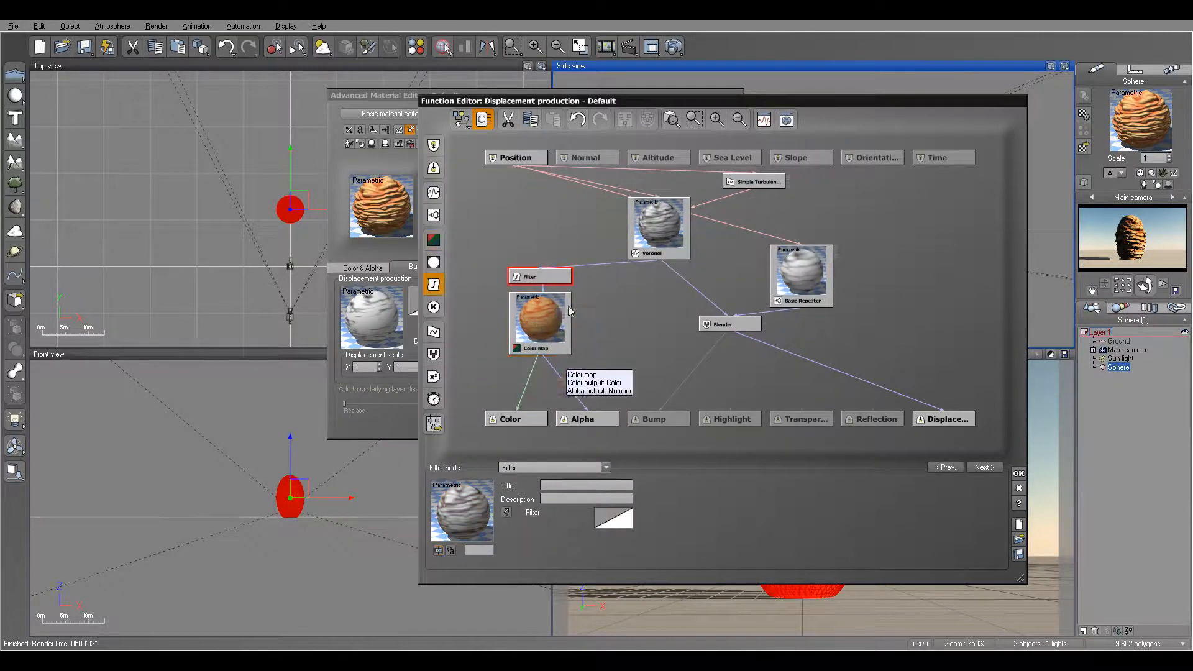
pyautogui.rightClick(629, 521)
pyautogui.click(643, 523)
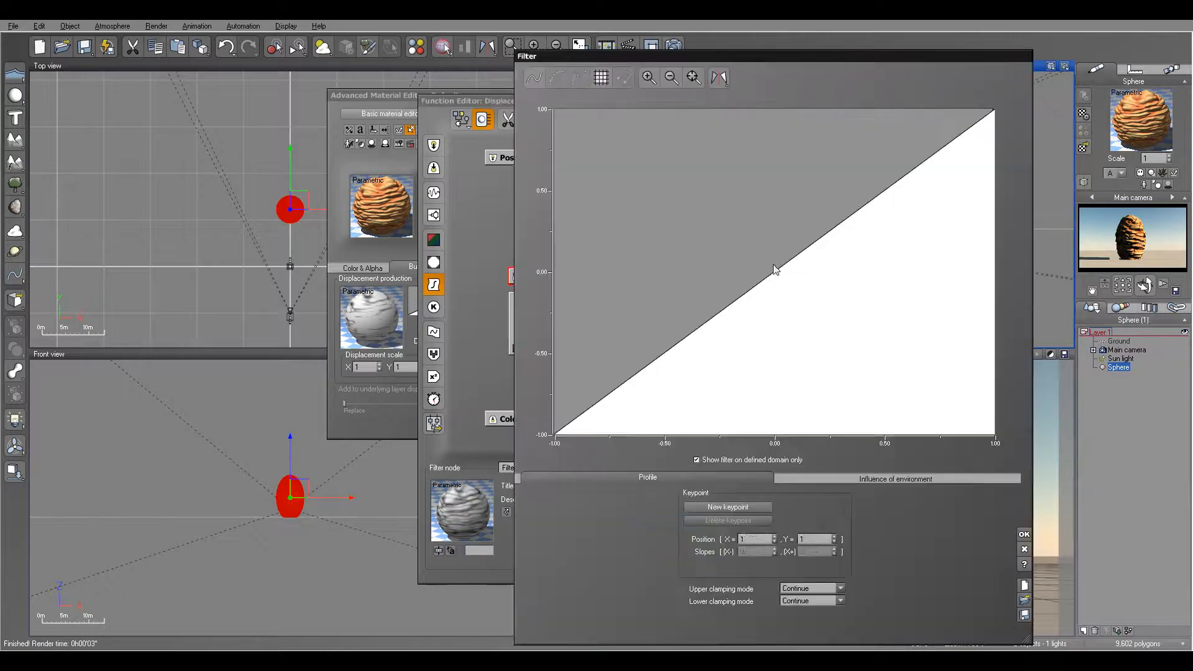
pyautogui.moveTo(757, 285); pyautogui.dragTo(788, 314)
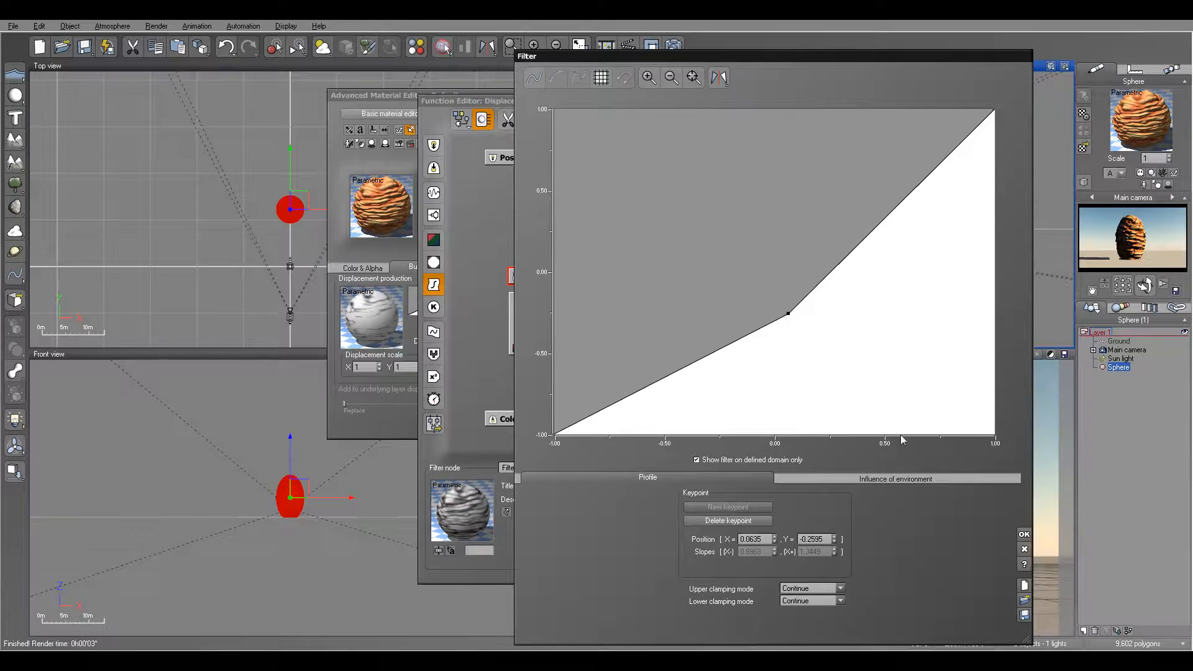
pyautogui.click(1023, 535)
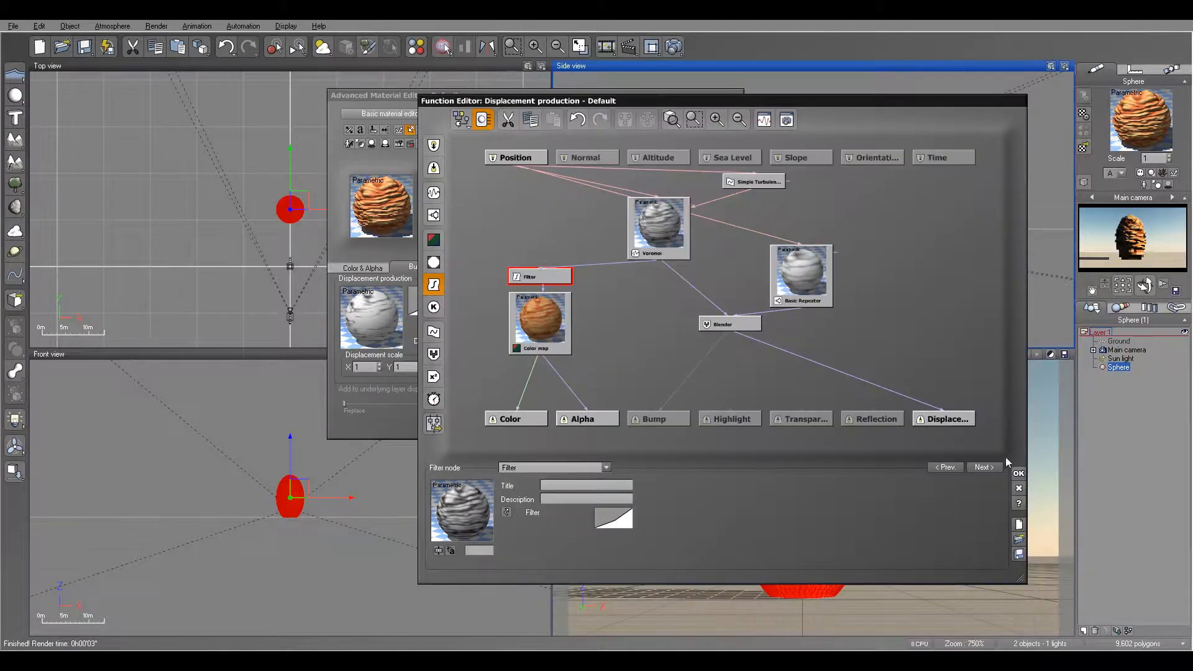
pyautogui.click(1018, 473)
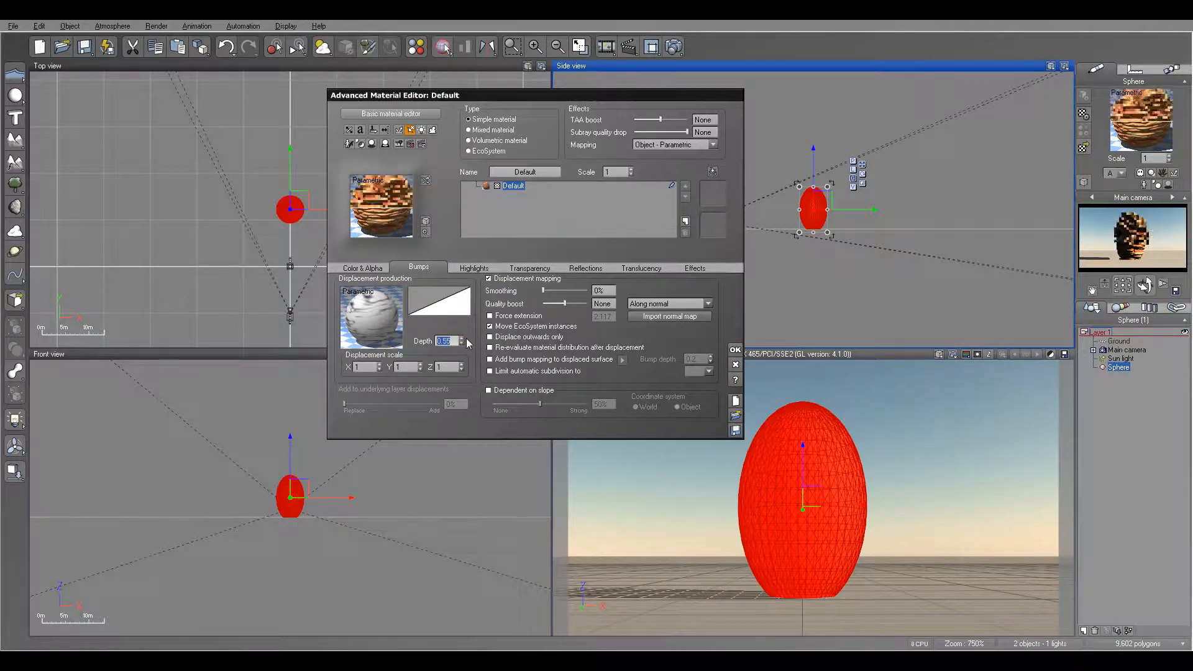
# Render the sphere to check its displacement and close the render display
pyautogui.click(673, 46)
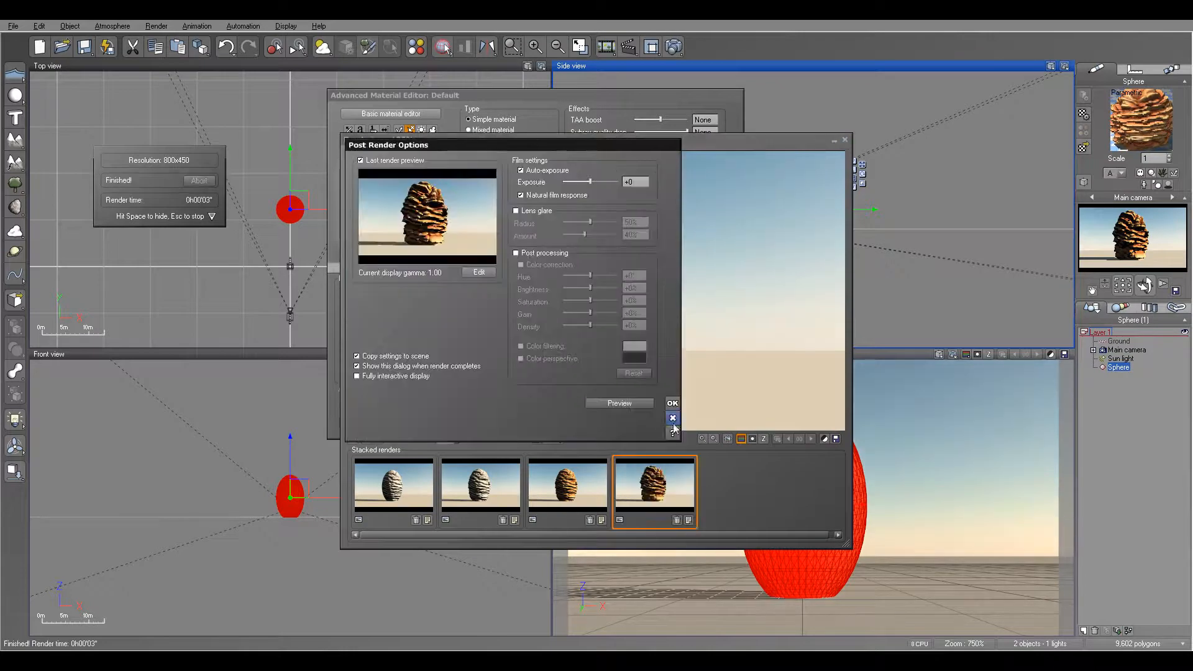
pyautogui.click(673, 409)
pyautogui.click(844, 140)
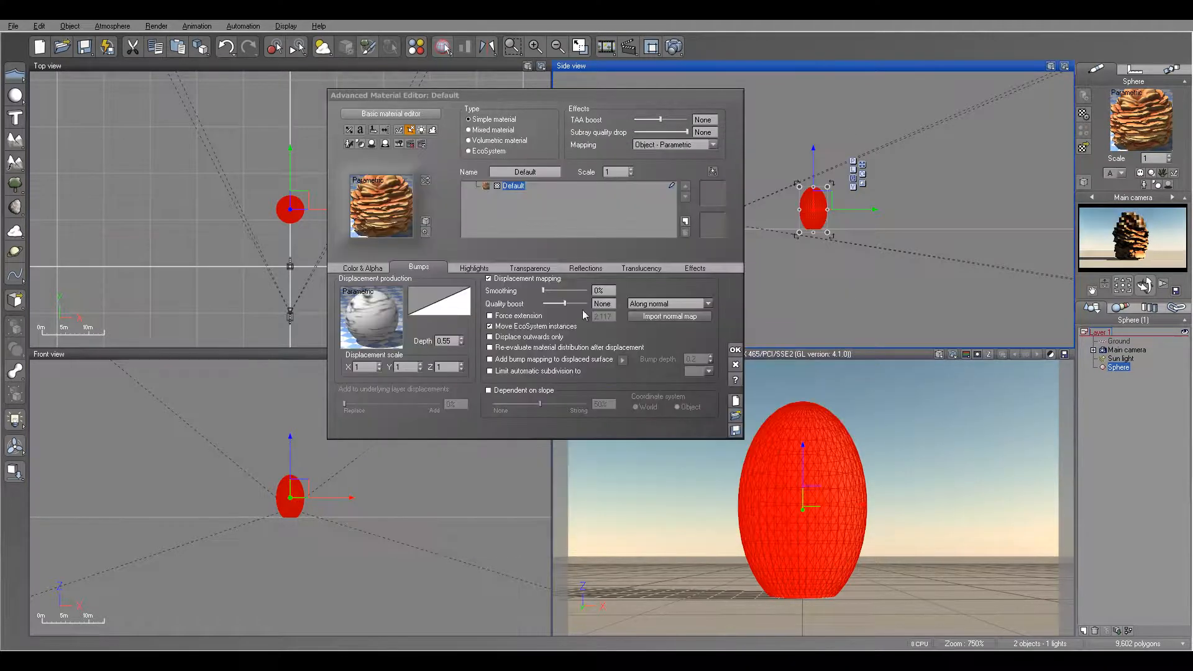
# Set the displacement depth to 0.3 and the smoothing to 20%
pyautogui.click(461, 344)
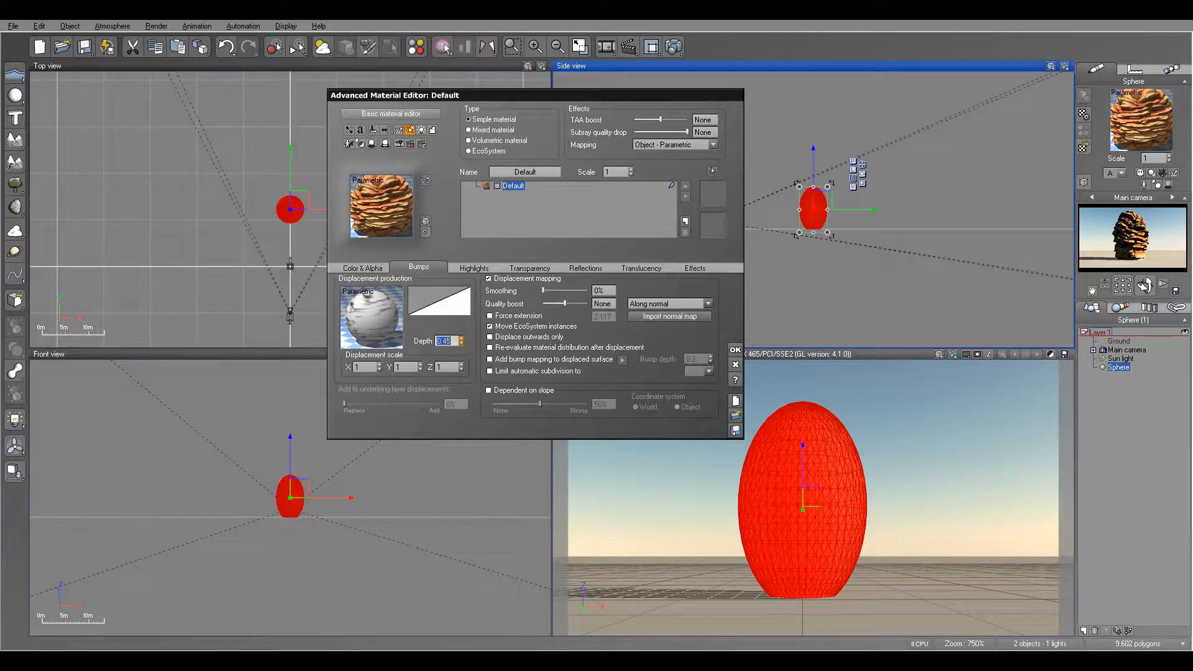
pyautogui.moveTo(462, 343); pyautogui.dragTo(464, 346)
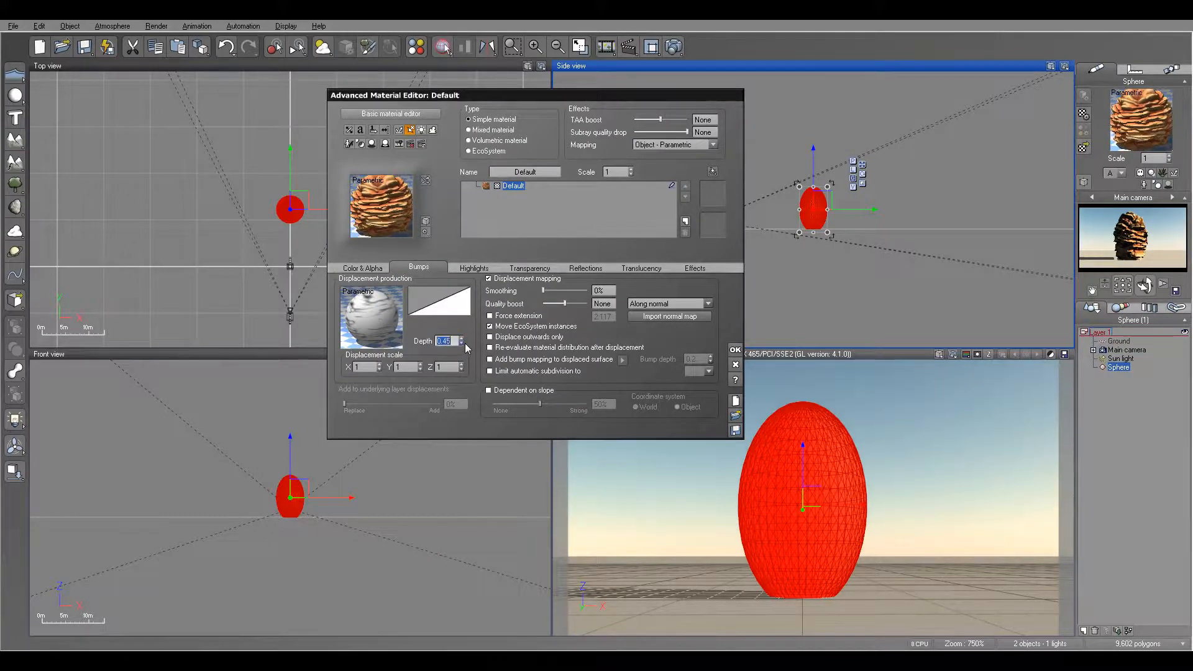
pyautogui.write('.3')
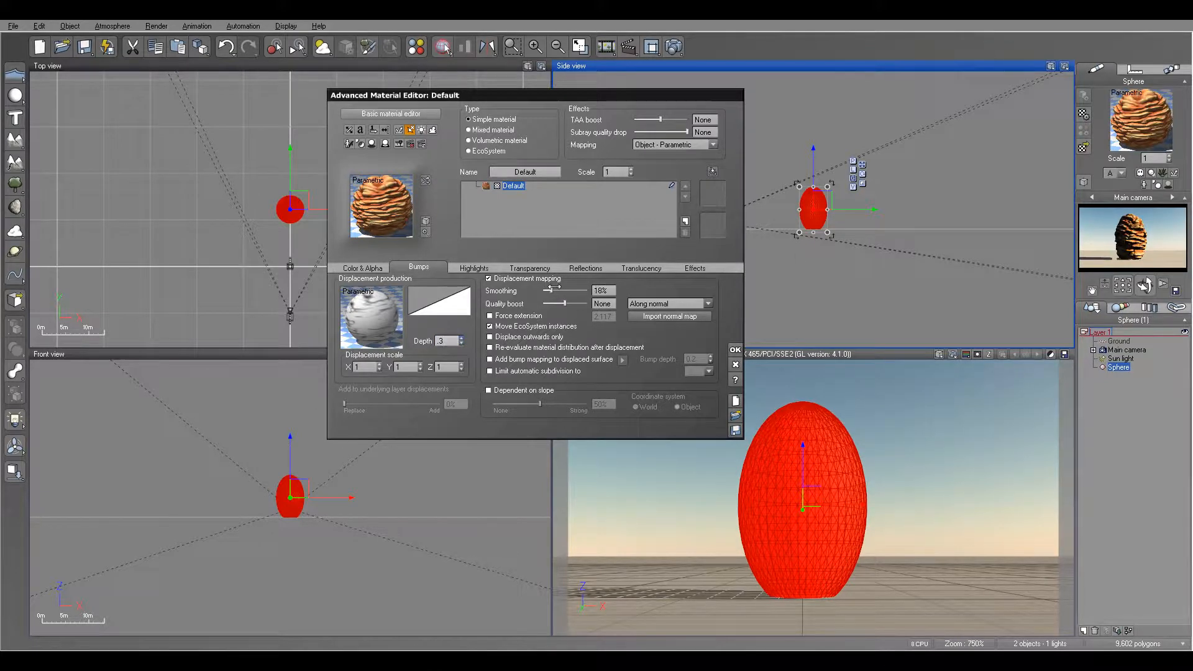
# Give the material's highlights an orange-brown color, with 21% global intensity and 8% global size
pyautogui.click(473, 268)
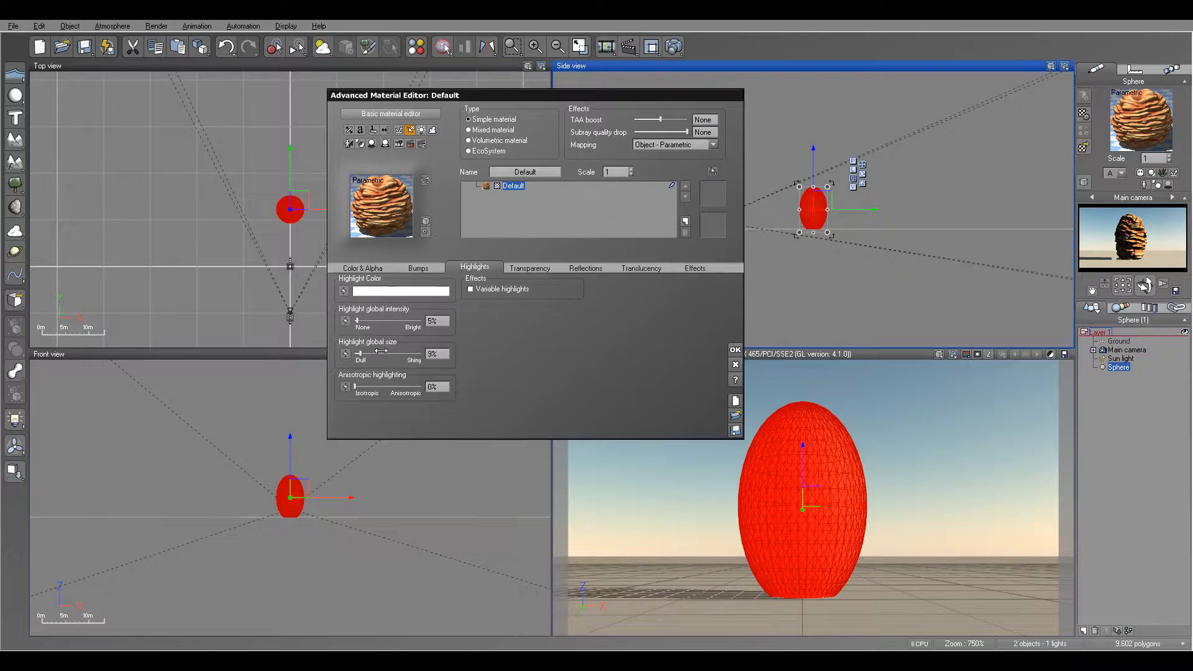
pyautogui.rightClick(401, 291)
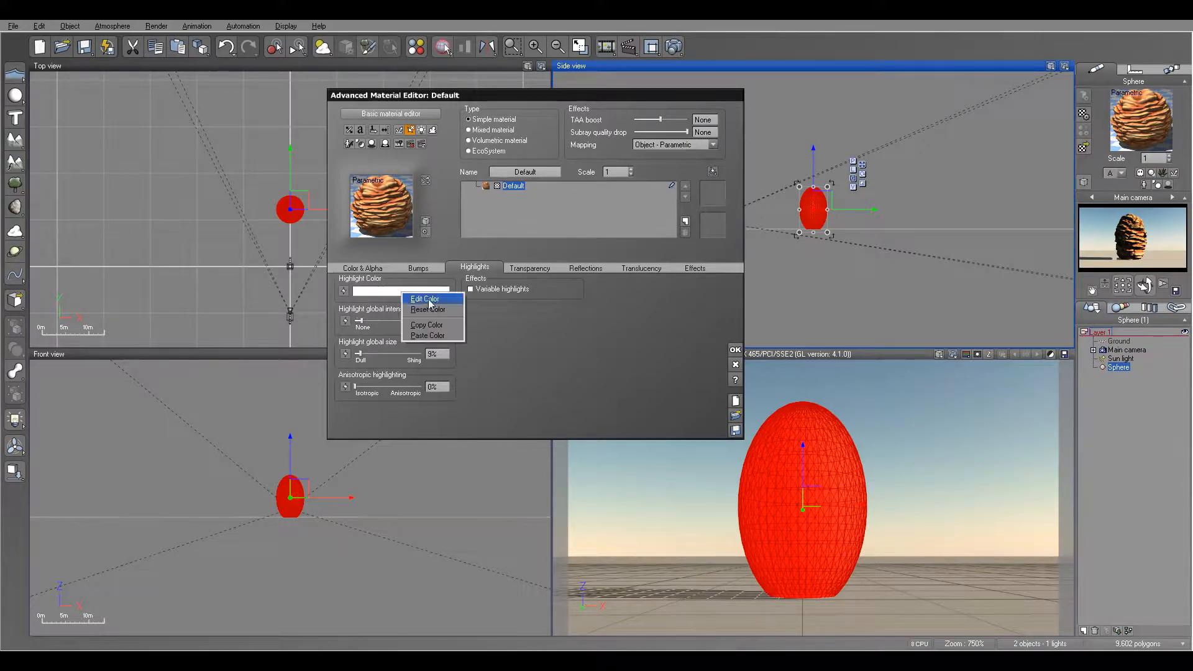
pyautogui.click(431, 300)
pyautogui.click(444, 349)
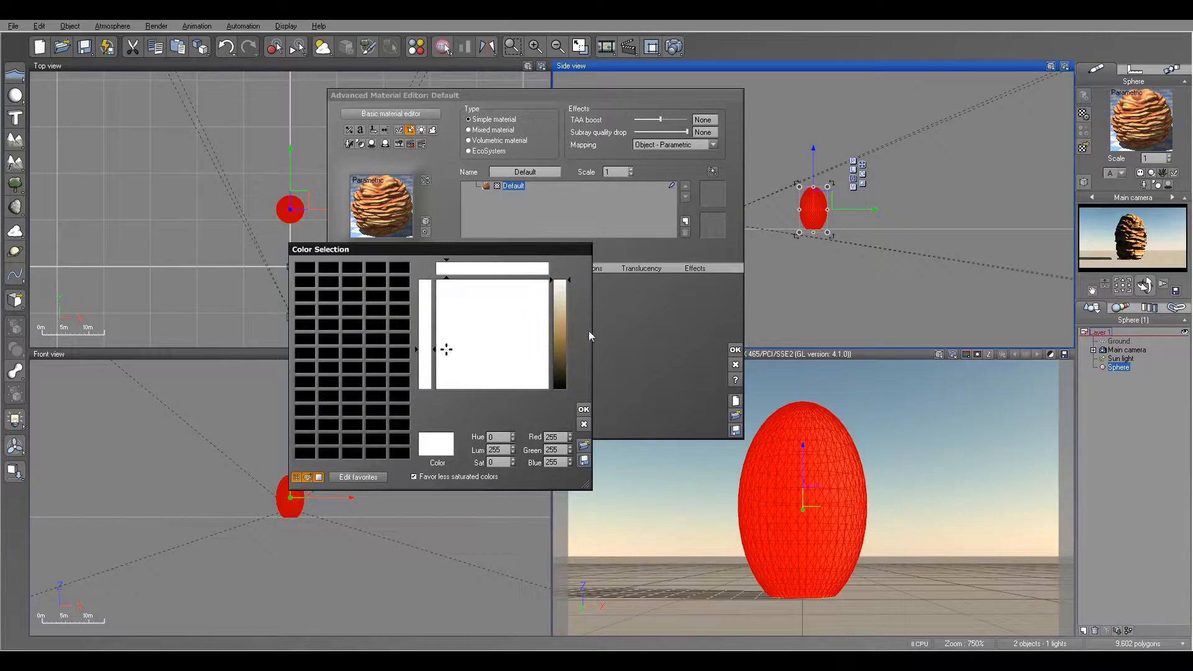
pyautogui.click(559, 350)
pyautogui.press('Return')
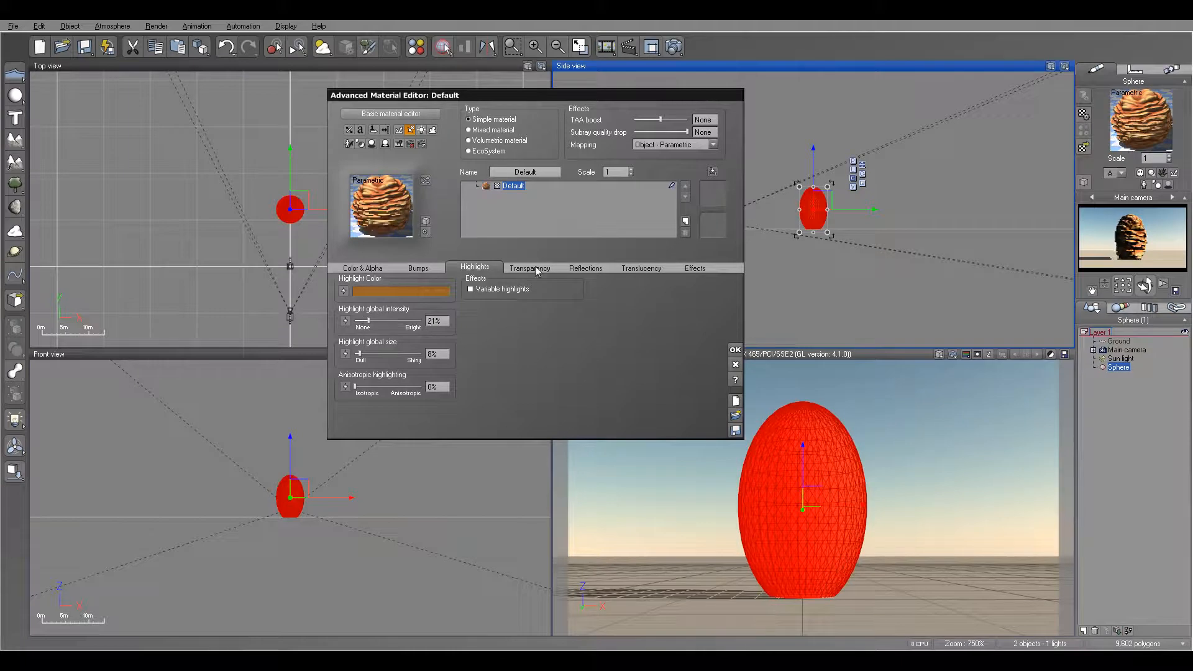
# Review the material's effects, displacement and color settings and accept the material
pyautogui.click(695, 267)
pyautogui.click(419, 267)
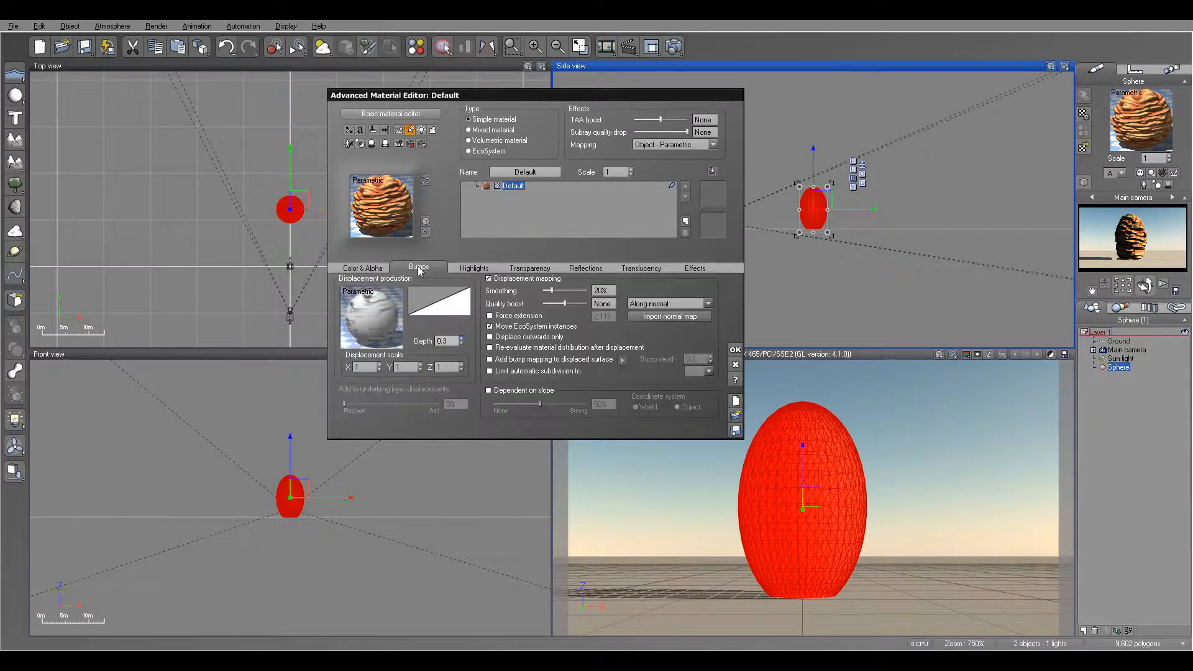
pyautogui.click(365, 267)
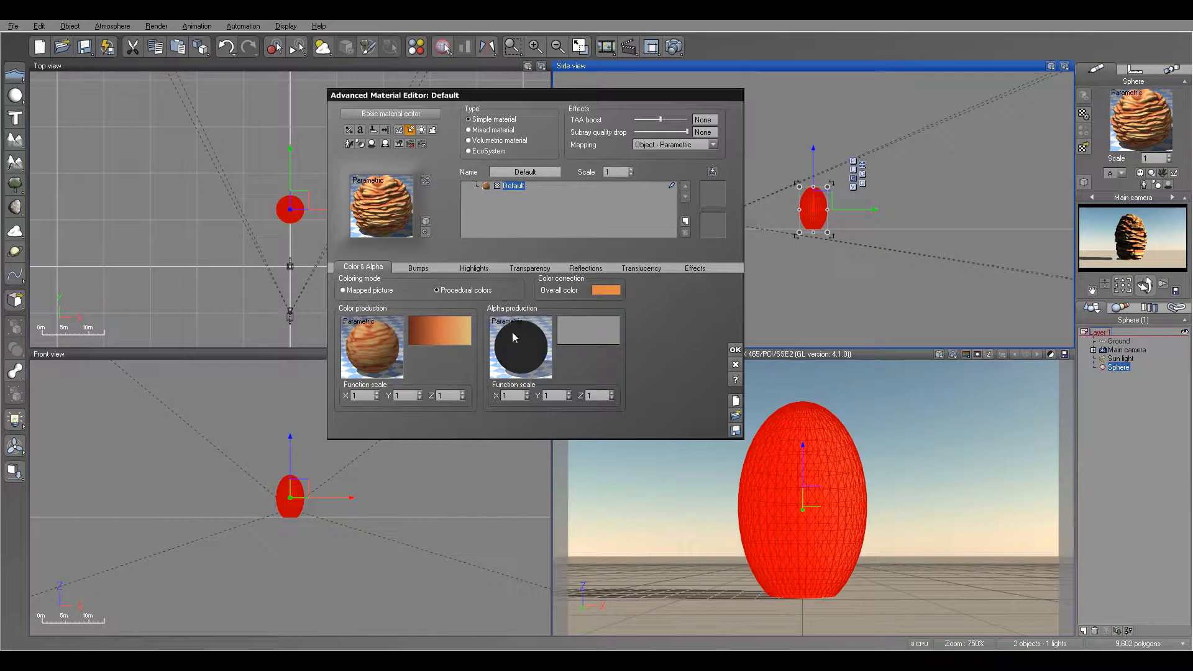
pyautogui.click(738, 350)
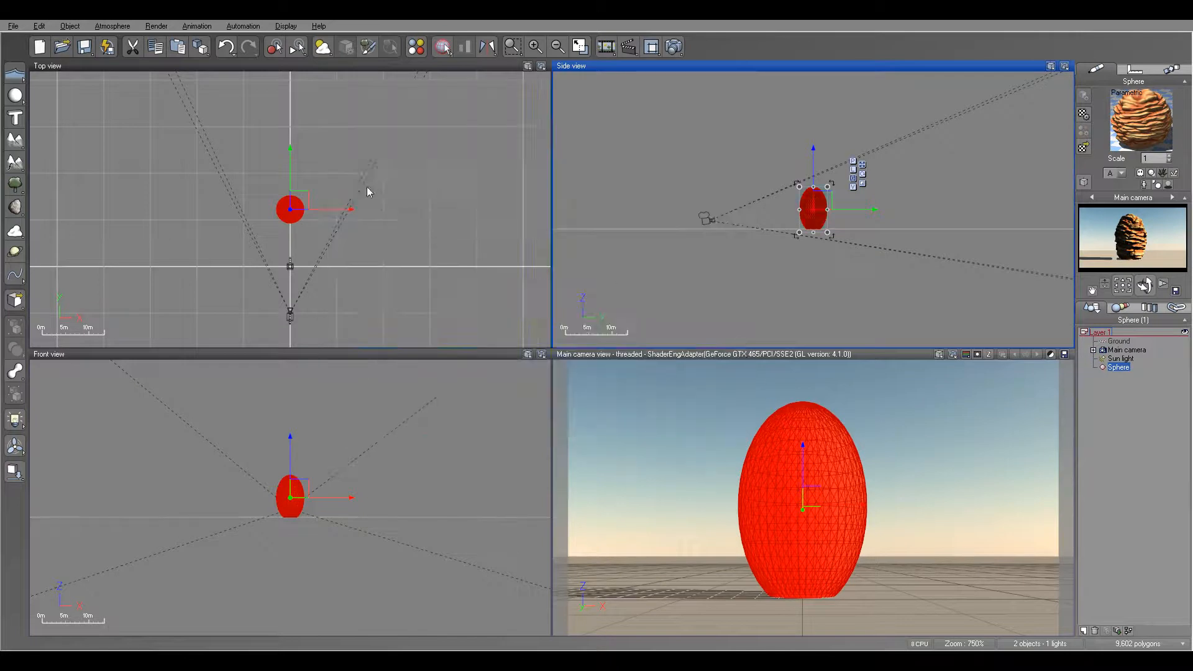
# Move the rock sphere sideways in the top view to the edge of the camera's field and slightly closer to the camera
pyautogui.moveTo(369, 185); pyautogui.dragTo(476, 239, button='right')
pyautogui.moveTo(403, 256); pyautogui.dragTo(361, 225)
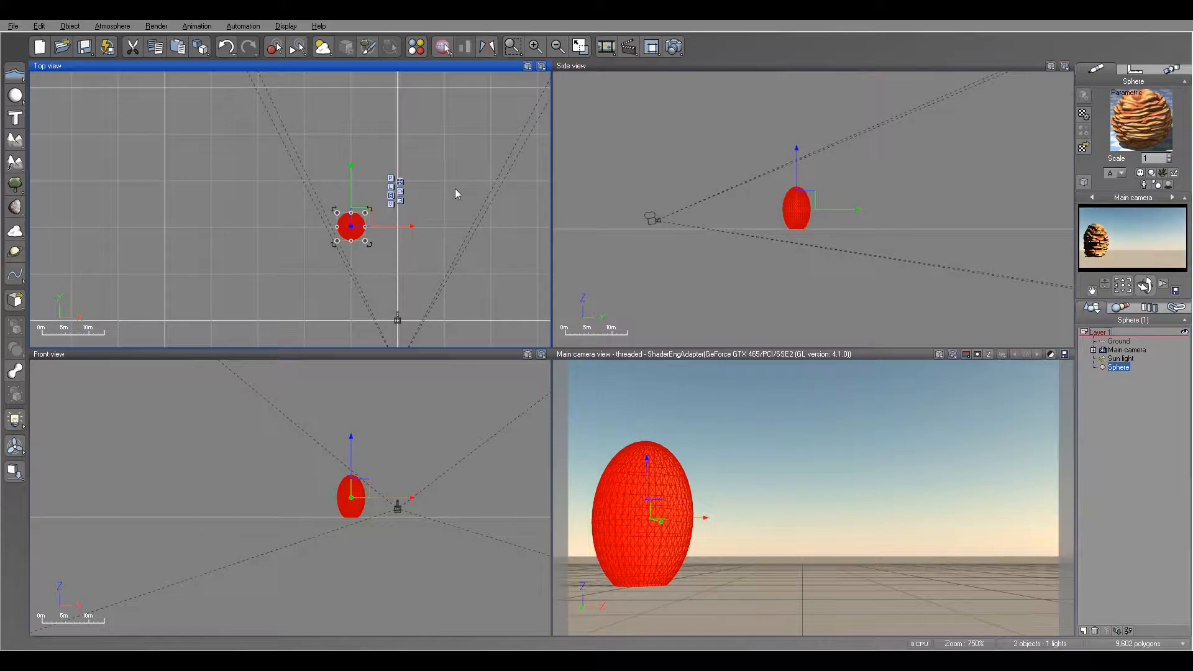
pyautogui.moveTo(353, 227); pyautogui.dragTo(352, 233)
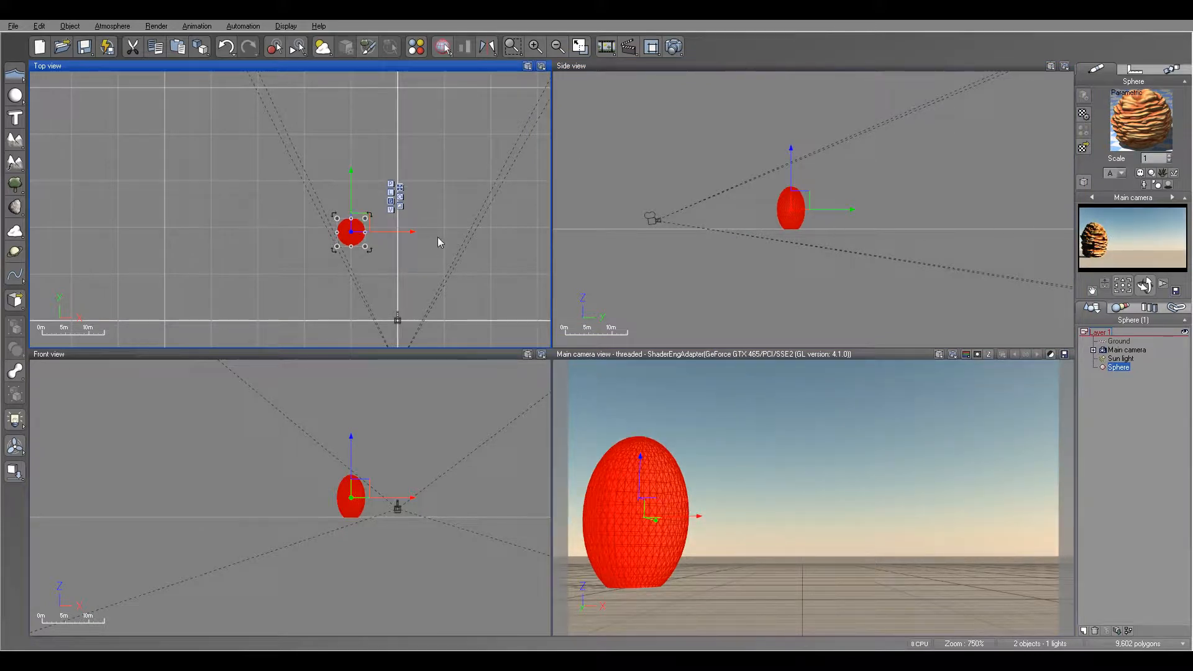
# Add a second sphere, stretch it into an egg shape and place it beside the first in the middle of the camera view
pyautogui.click(15, 95)
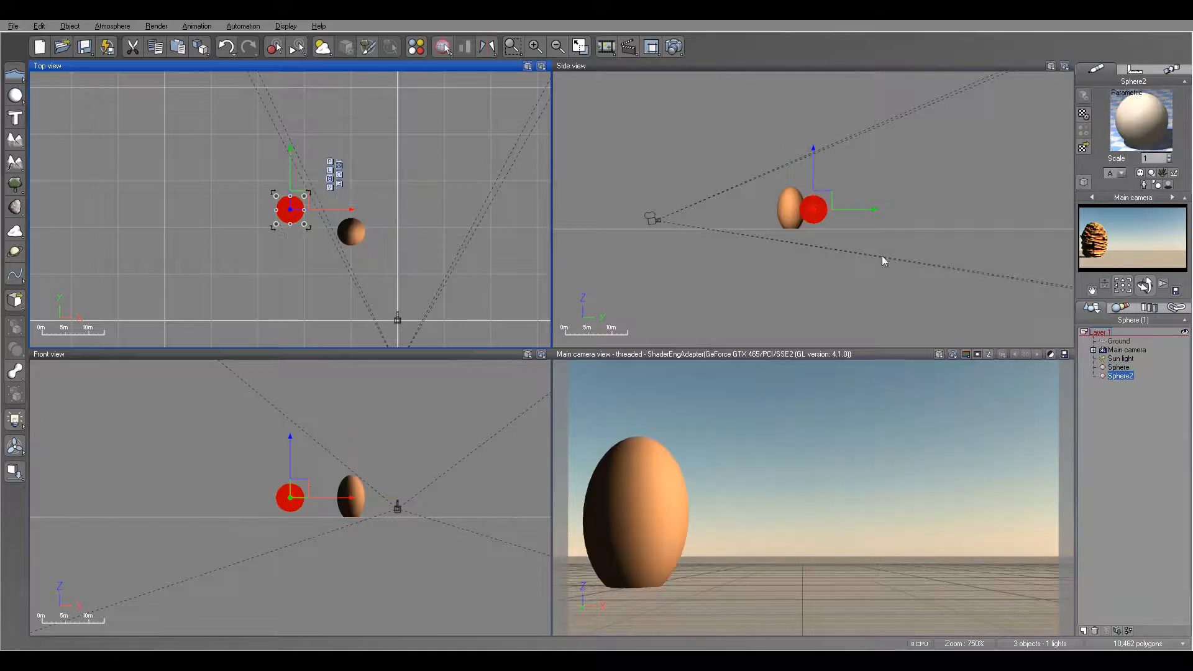
pyautogui.click(815, 197)
pyautogui.moveTo(818, 187)
pyautogui.mouseDown()
pyautogui.moveTo(818, 175)
pyautogui.moveTo(804, 200)
pyautogui.mouseUp()
pyautogui.moveTo(303, 224); pyautogui.dragTo(410, 224)
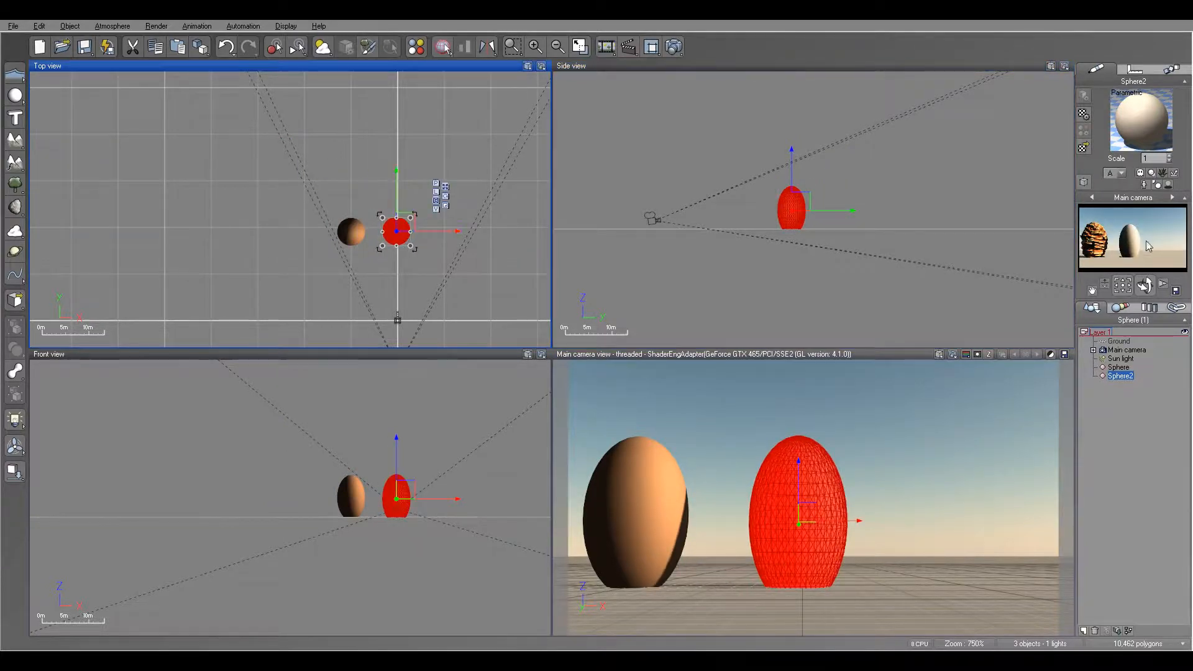
# Open the second sphere's material and its bump production function for editing
pyautogui.doubleClick(1137, 116)
pyautogui.moveTo(574, 97); pyautogui.dragTo(666, 114)
pyautogui.click(512, 284)
pyautogui.rightClick(490, 351)
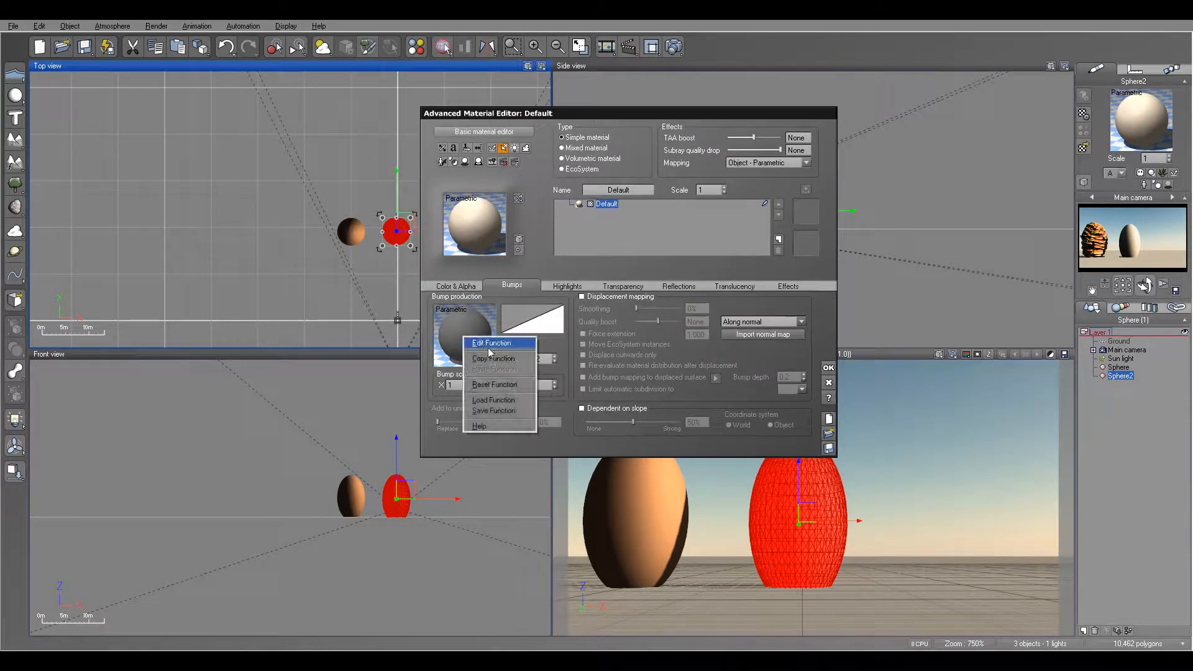
pyautogui.click(490, 345)
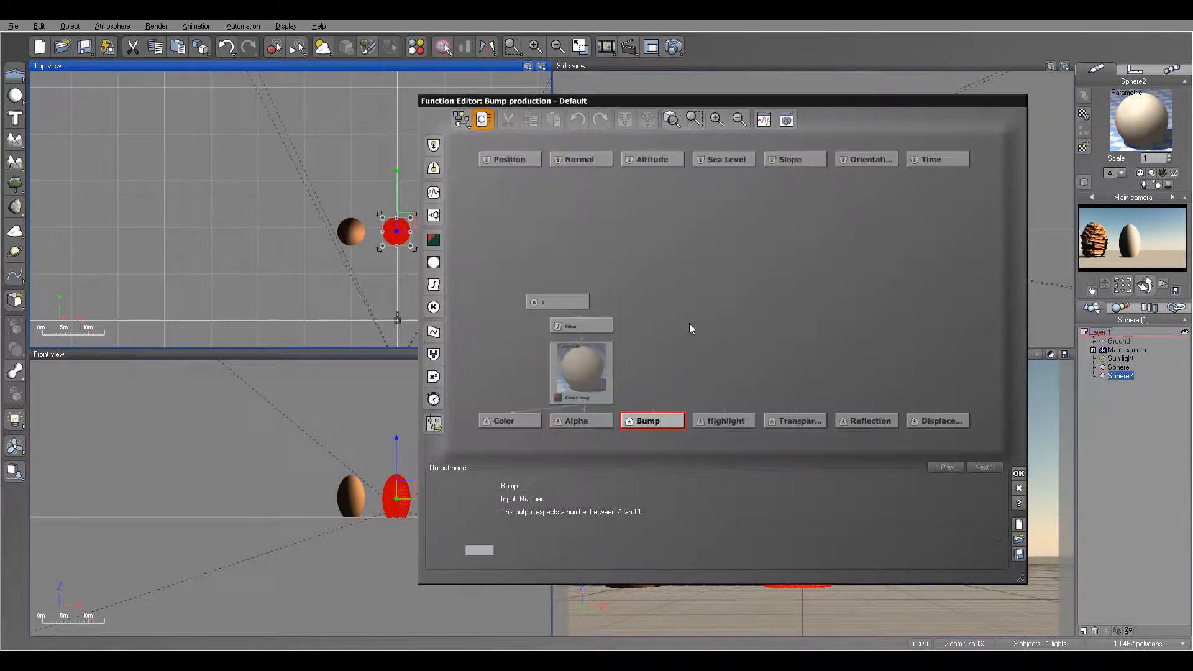
# Feed the Bump output from a new Terrain Fractal node with metascale 2 and largest feature 2
pyautogui.click(433, 215)
pyautogui.moveTo(655, 348); pyautogui.dragTo(679, 276)
pyautogui.click(586, 467)
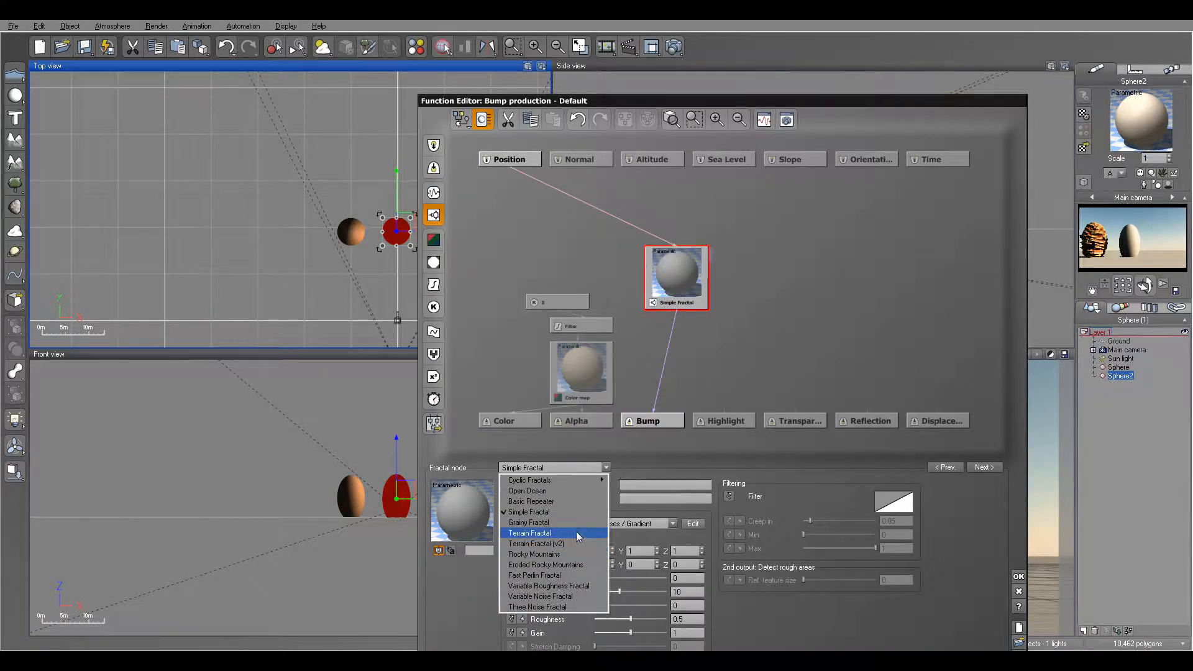
pyautogui.click(576, 532)
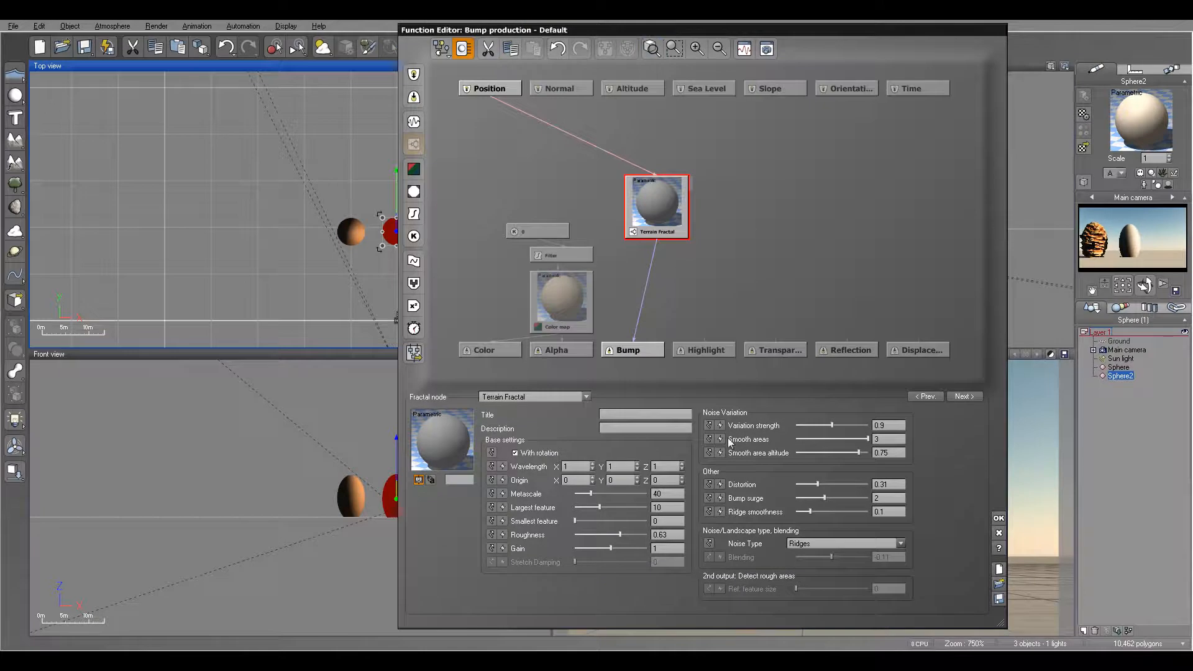
pyautogui.doubleClick(666, 493)
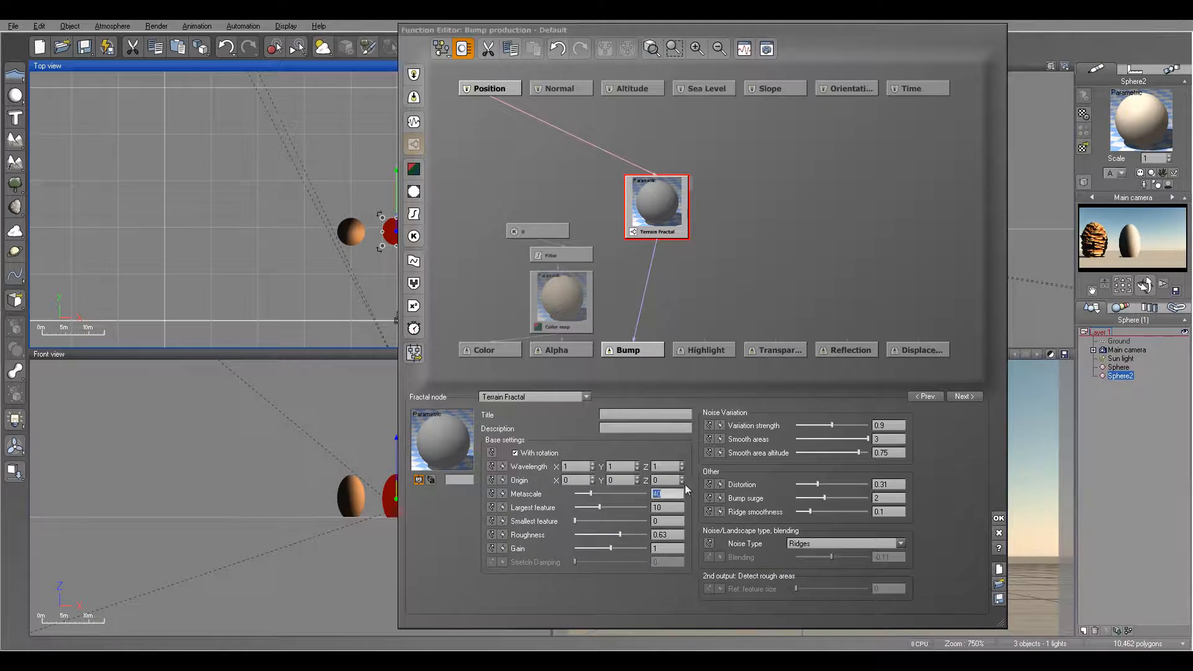
pyautogui.write('2')
pyautogui.press('Tab')
pyautogui.write('2')
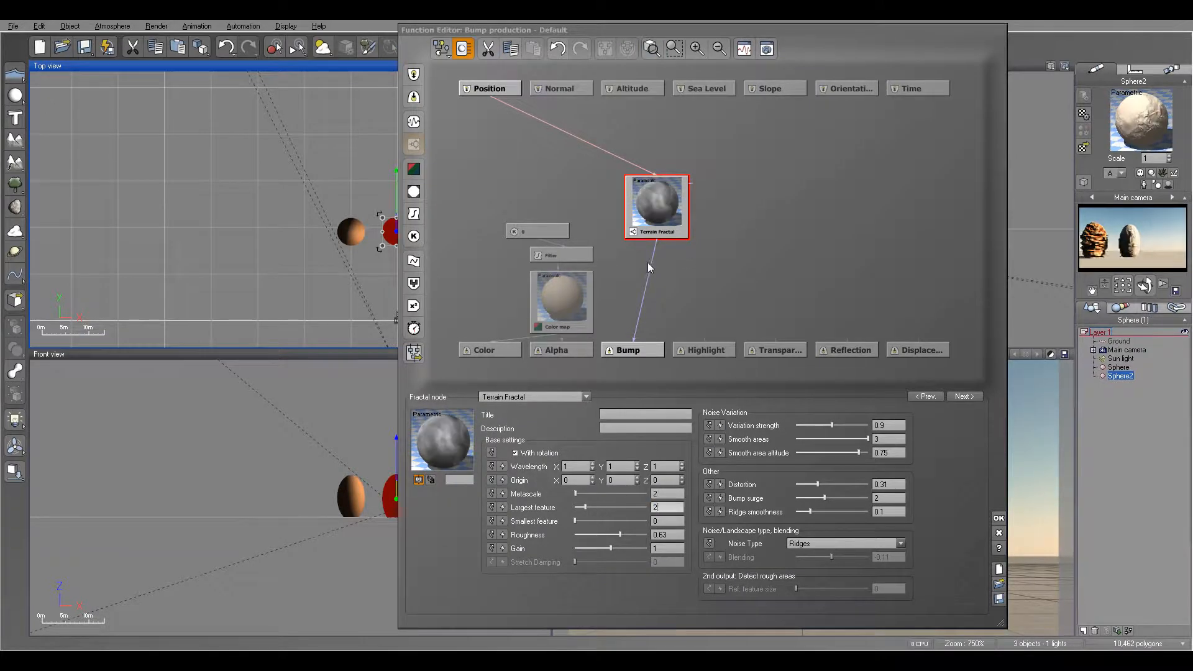
# Insert an Opposite (-X) filter on the link between the Terrain Fractal and Bump and place it clear of the Color map
pyautogui.click(647, 284)
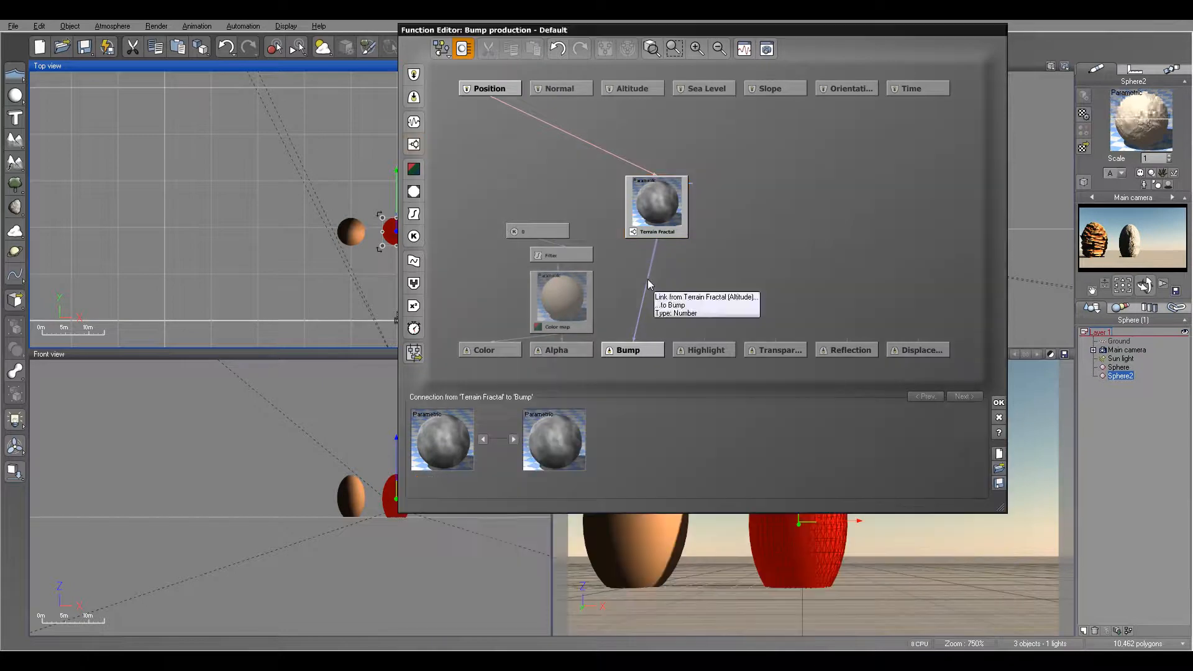
pyautogui.click(414, 213)
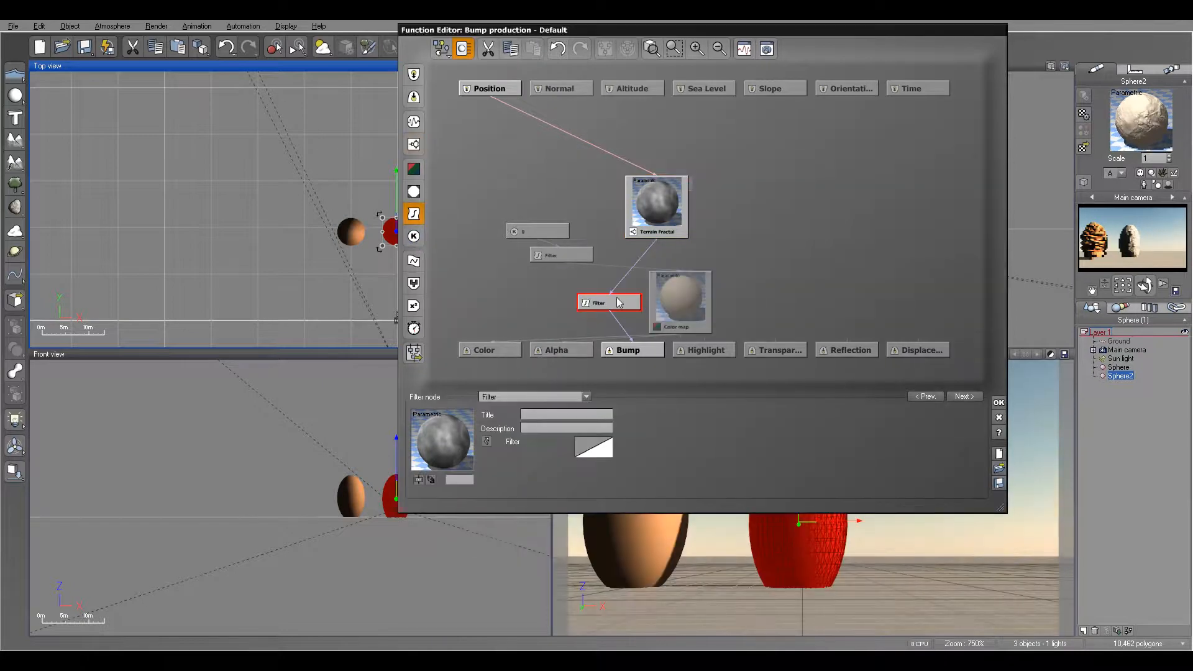
pyautogui.click(534, 397)
pyautogui.click(525, 131)
pyautogui.moveTo(611, 302); pyautogui.dragTo(705, 255)
pyautogui.click(549, 287)
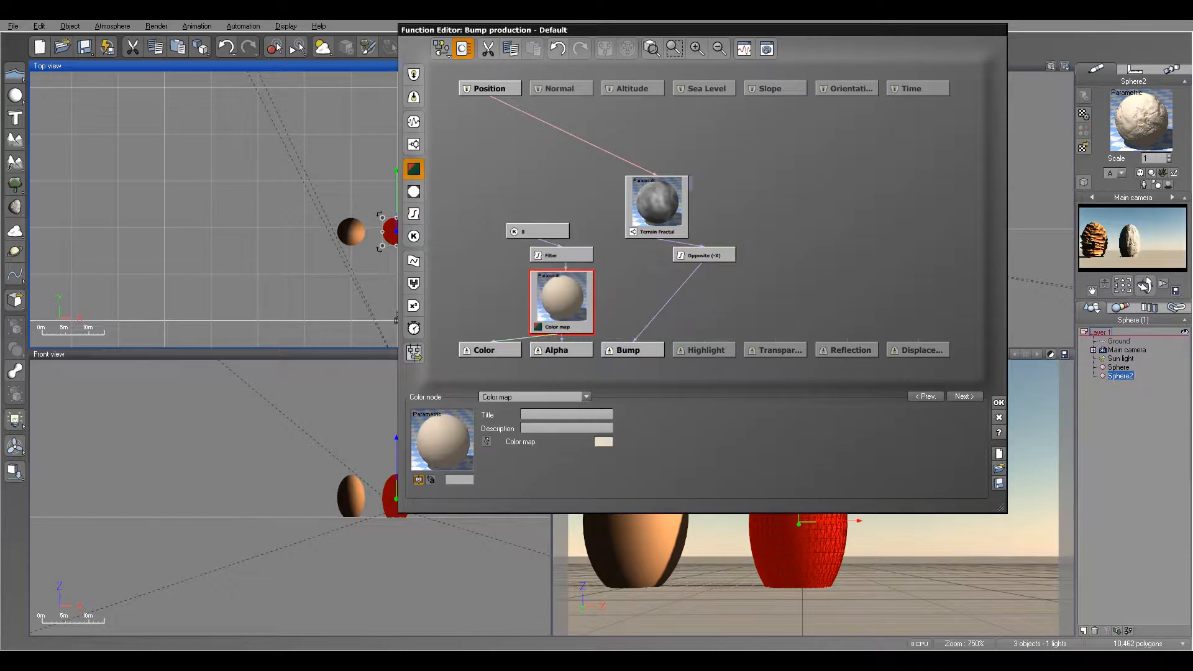
# Move the function editor off the toolbar and render both spheres to check the new bump
pyautogui.moveTo(614, 30); pyautogui.dragTo(632, 67)
pyautogui.click(674, 47)
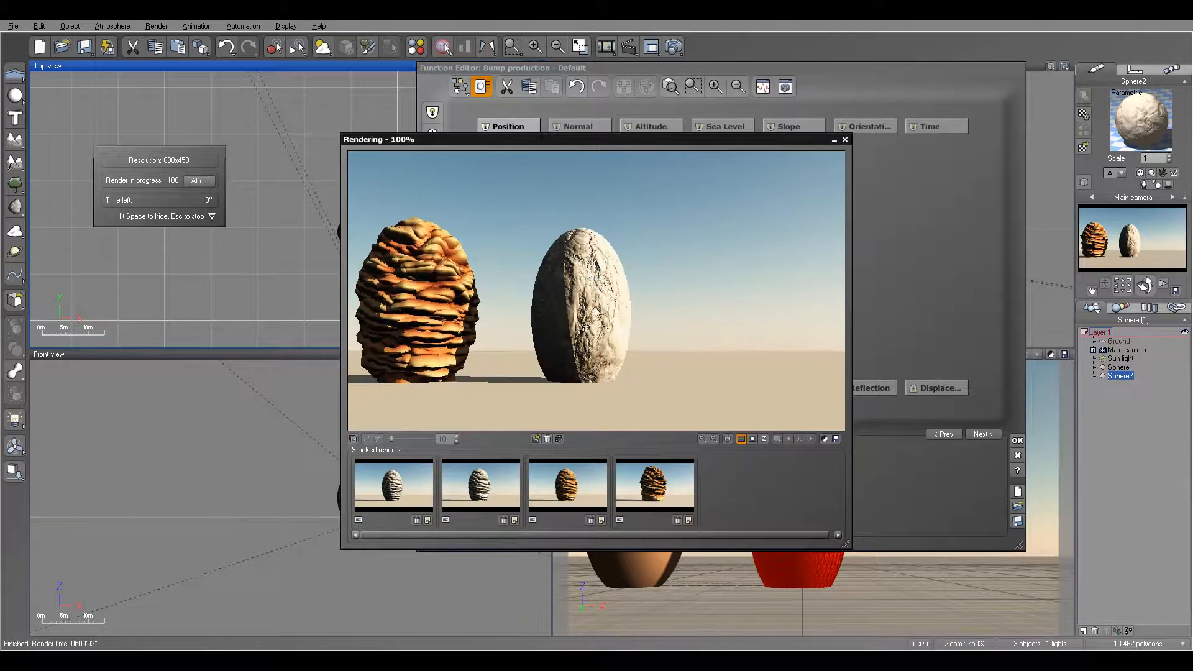
pyautogui.click(671, 404)
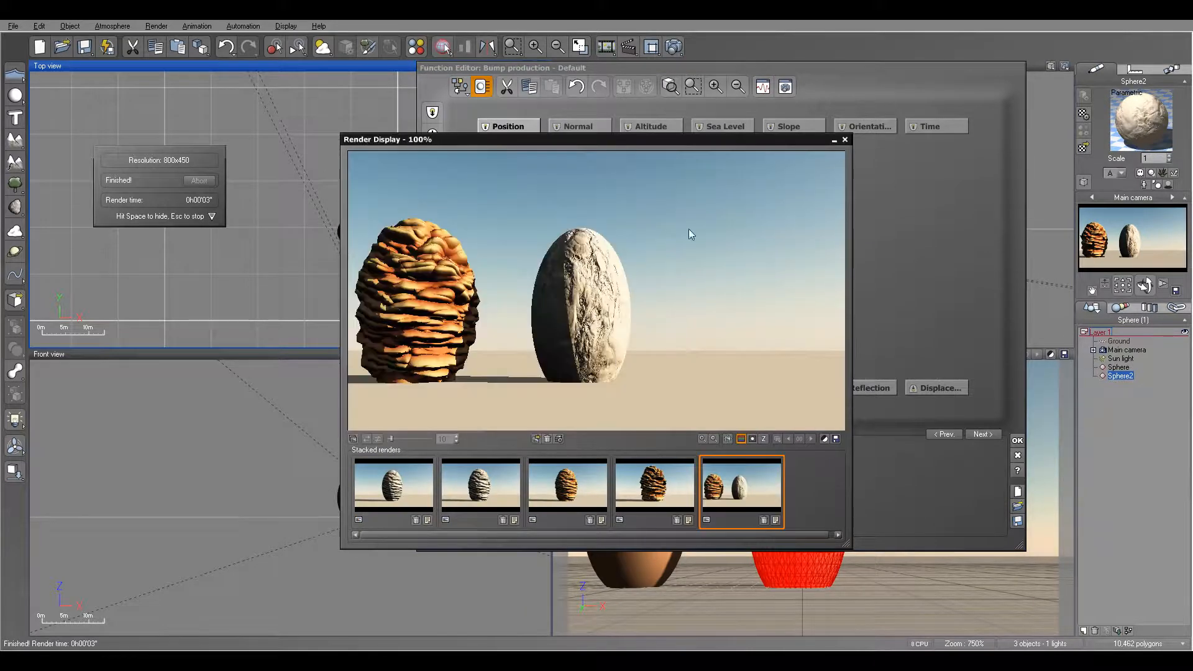
pyautogui.click(847, 141)
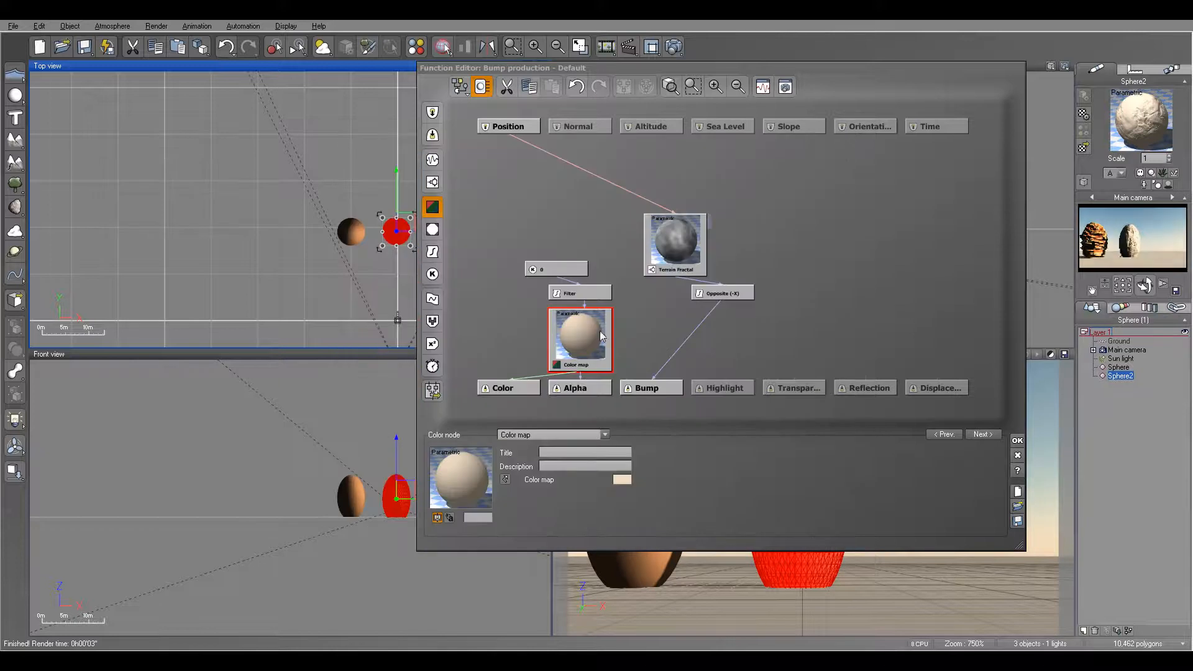
# Shift the constant, Filter and Color map nodes aside and align the Opposite (-X) node beneath the Terrain Fractal
pyautogui.click(546, 309)
pyautogui.moveTo(583, 271); pyautogui.dragTo(559, 272)
pyautogui.moveTo(728, 300); pyautogui.dragTo(681, 239)
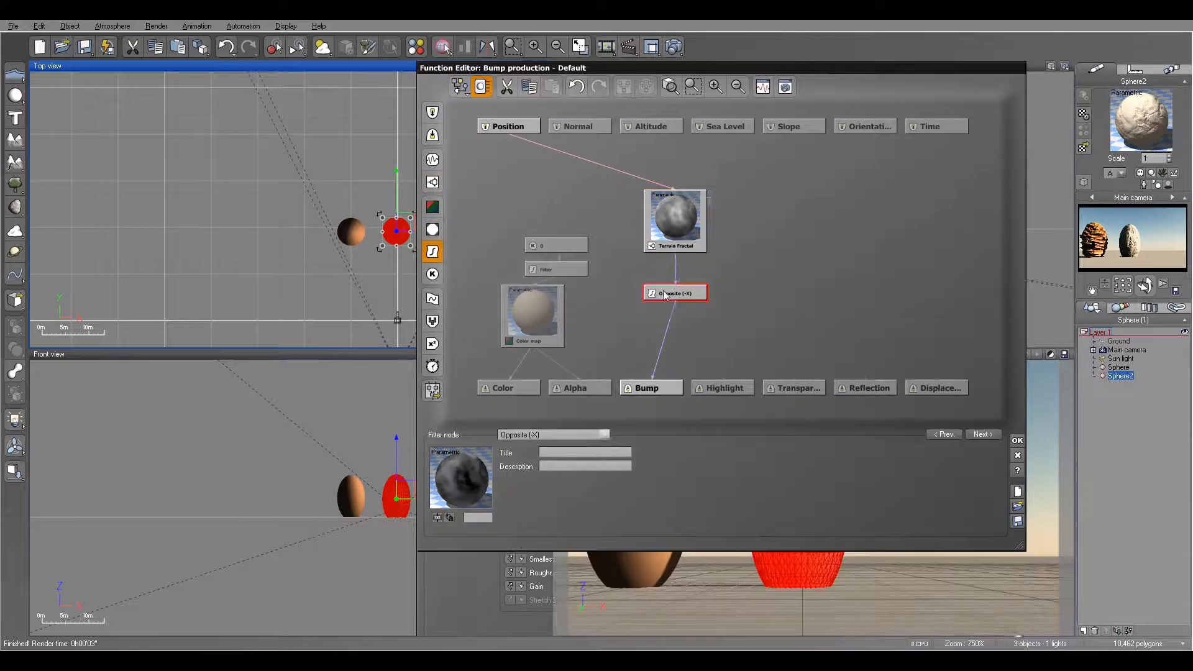
# Line up the Terrain Fractal and Opposite (-X) nodes above Bump and insert a Blender on their link, placed off to one side
pyautogui.moveTo(675, 293); pyautogui.dragTo(655, 289)
pyautogui.moveTo(679, 222); pyautogui.dragTo(652, 219)
pyautogui.click(652, 347)
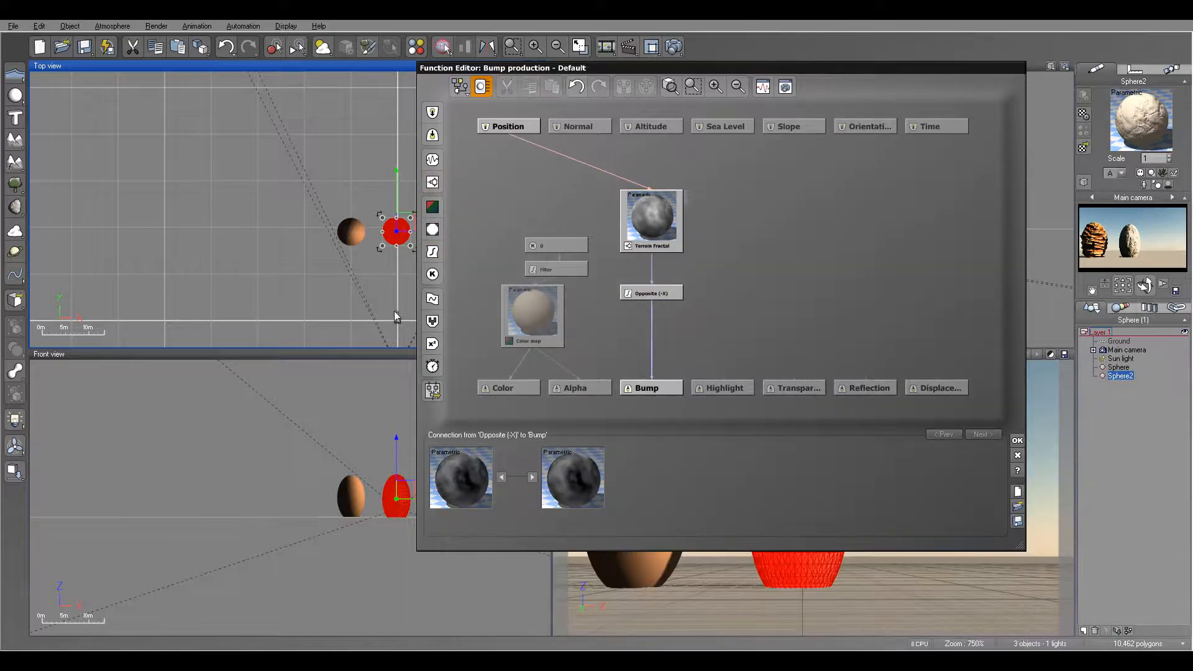
pyautogui.click(432, 321)
pyautogui.moveTo(626, 341); pyautogui.dragTo(720, 341)
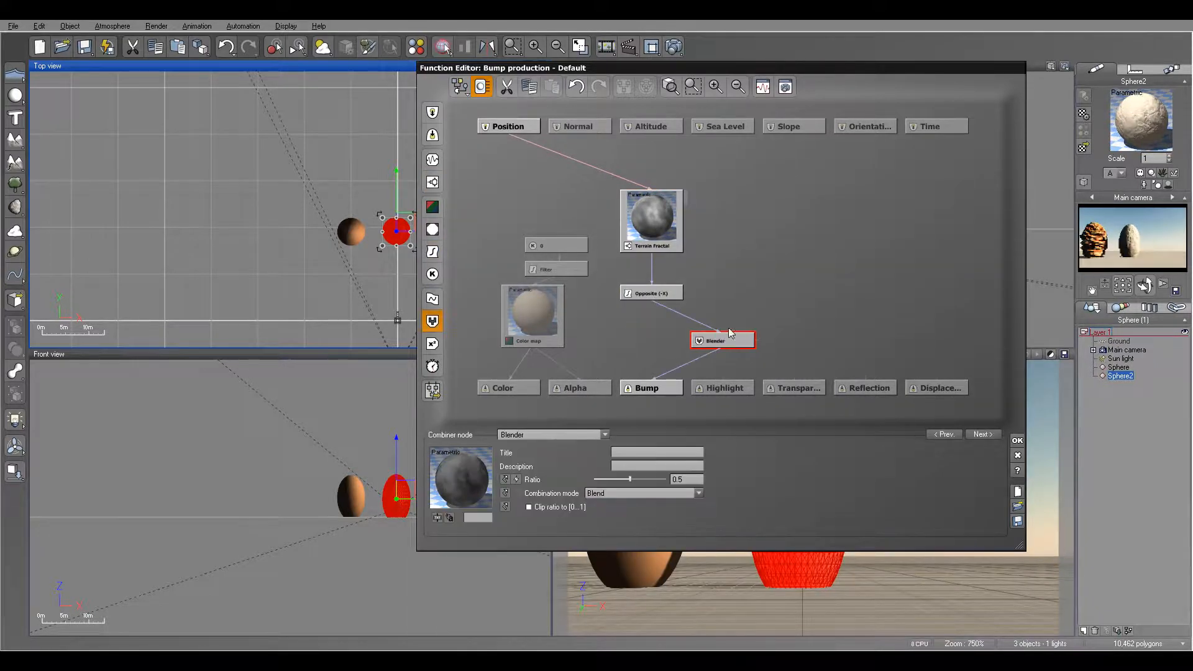
# Add a Perlin Value noise node beside the Terrain Fractal and set its scale to about 0.6
pyautogui.click(764, 222)
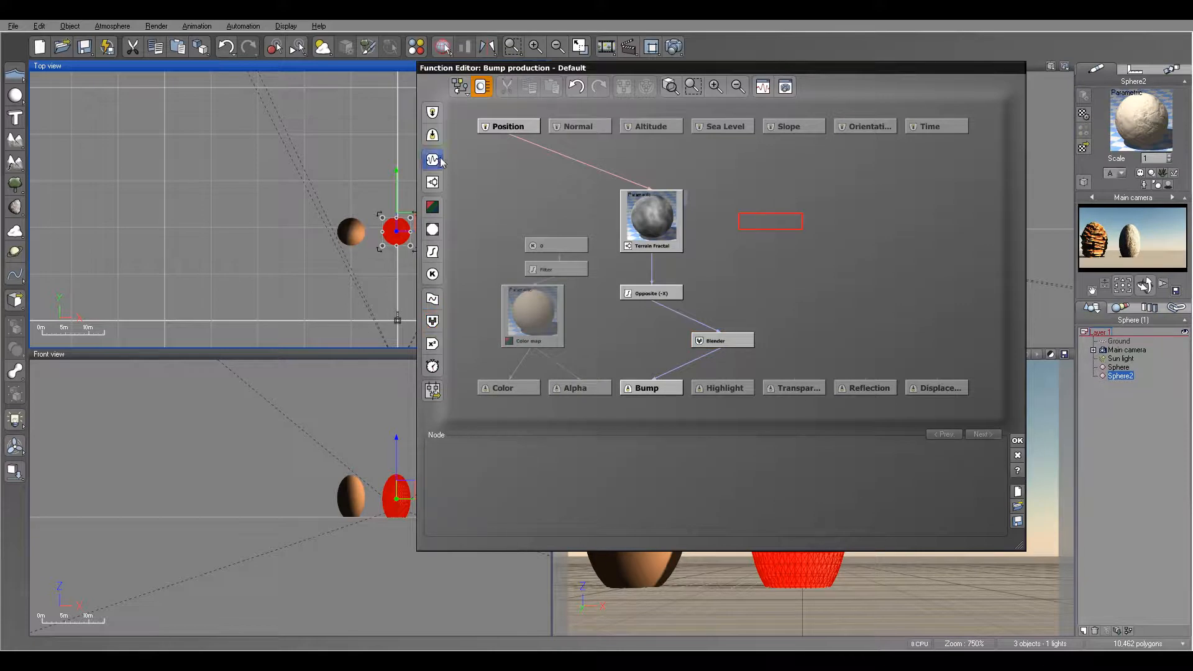
pyautogui.click(433, 161)
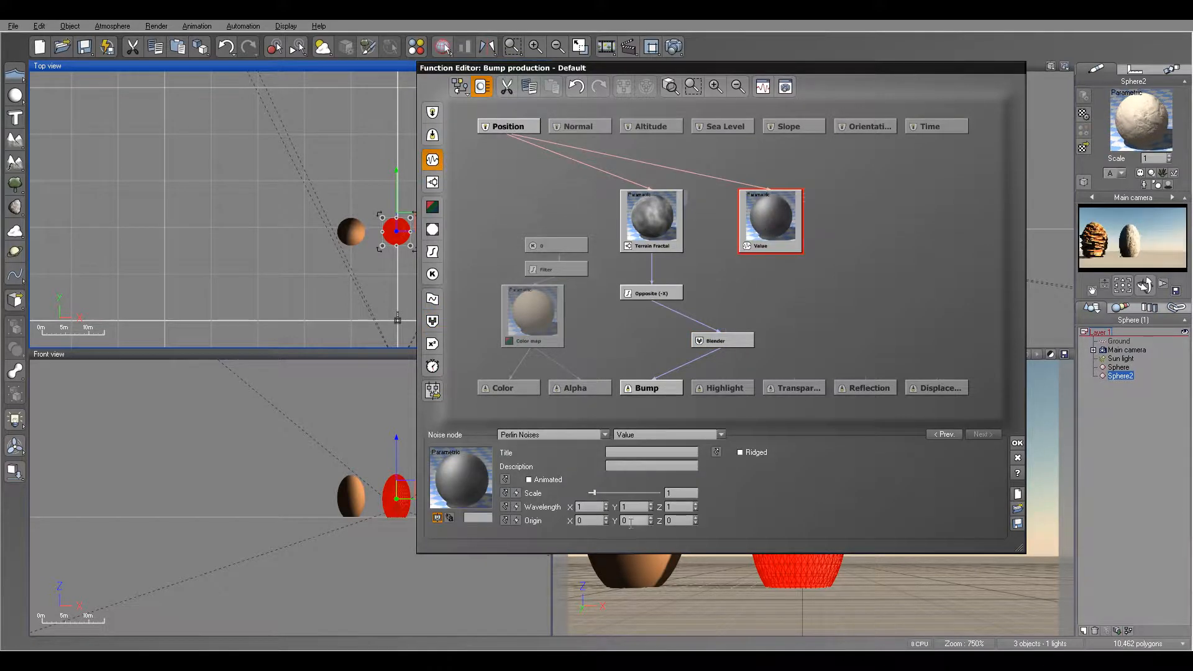
pyautogui.moveTo(627, 493); pyautogui.dragTo(615, 492)
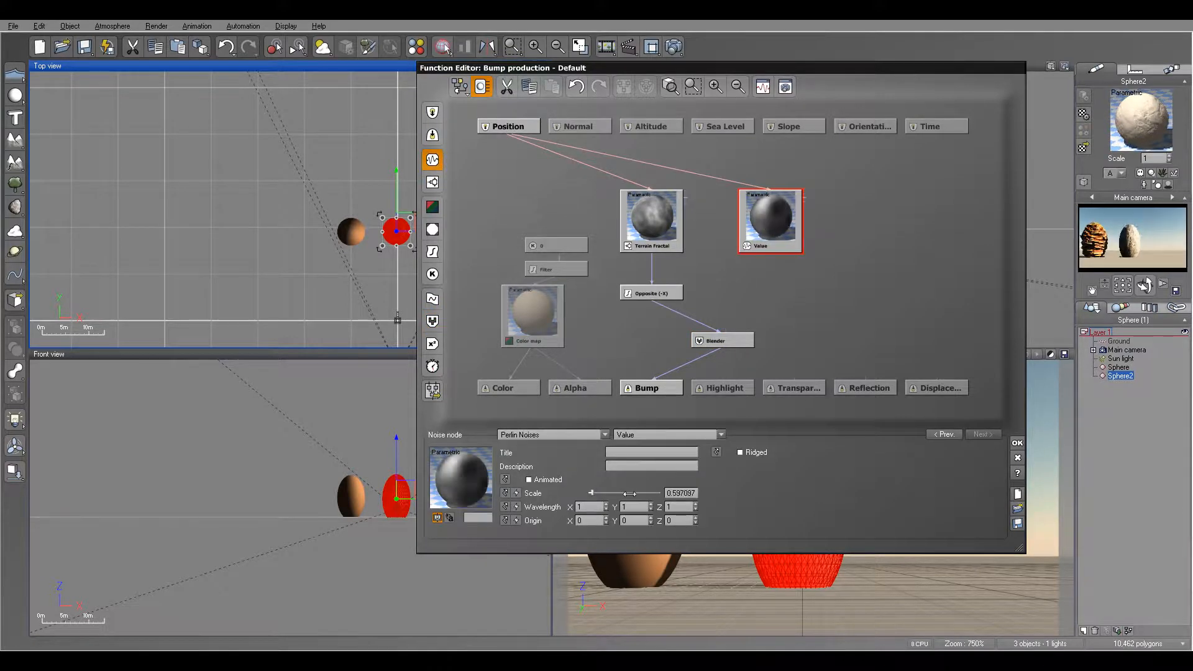
# Connect the Value noise to the Blender and set the combination mode to Add with a ratio of about 0.66
pyautogui.moveTo(730, 338)
pyautogui.mouseDown()
pyautogui.moveTo(766, 282)
pyautogui.moveTo(771, 246)
pyautogui.mouseUp()
pyautogui.click(724, 340)
pyautogui.click(651, 493)
pyautogui.click(647, 510)
pyautogui.moveTo(624, 479); pyautogui.dragTo(646, 479)
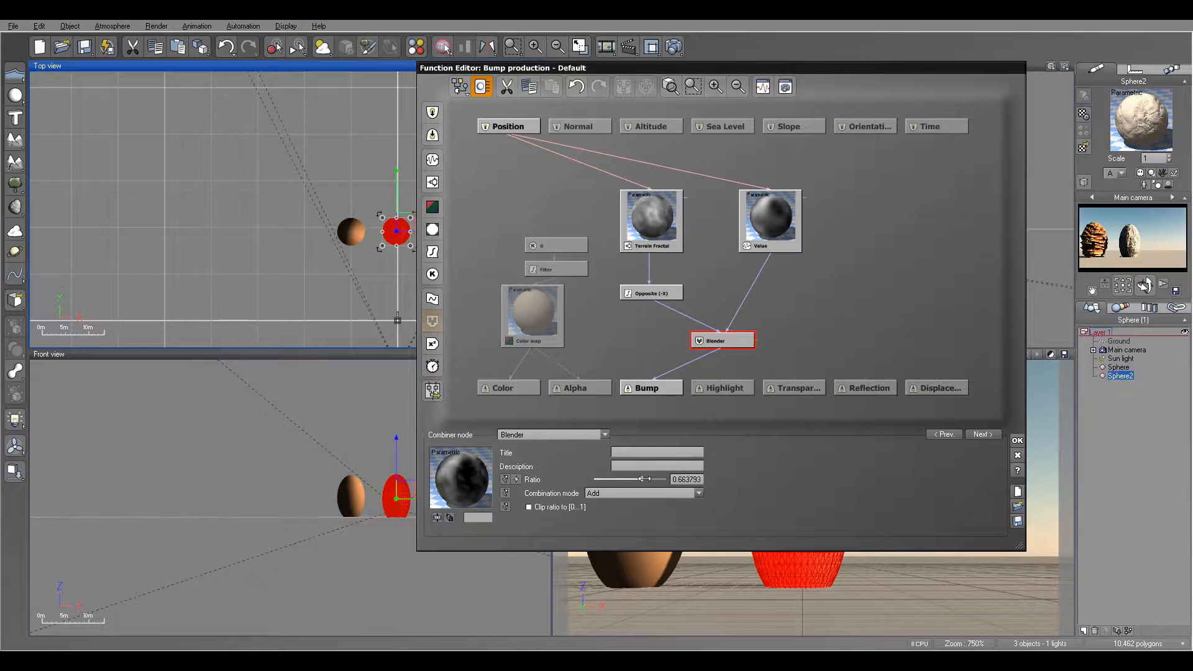
# Accept the bump function and enable displacement mapping on the material with a depth of 0.45
pyautogui.click(1017, 441)
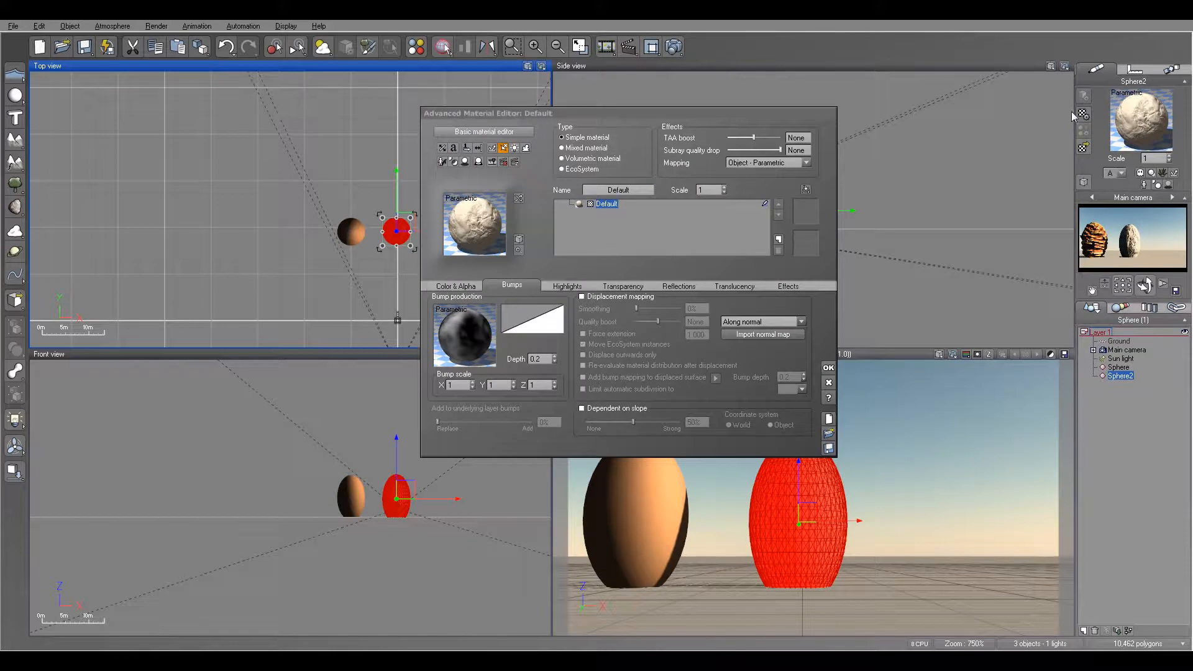
pyautogui.click(576, 298)
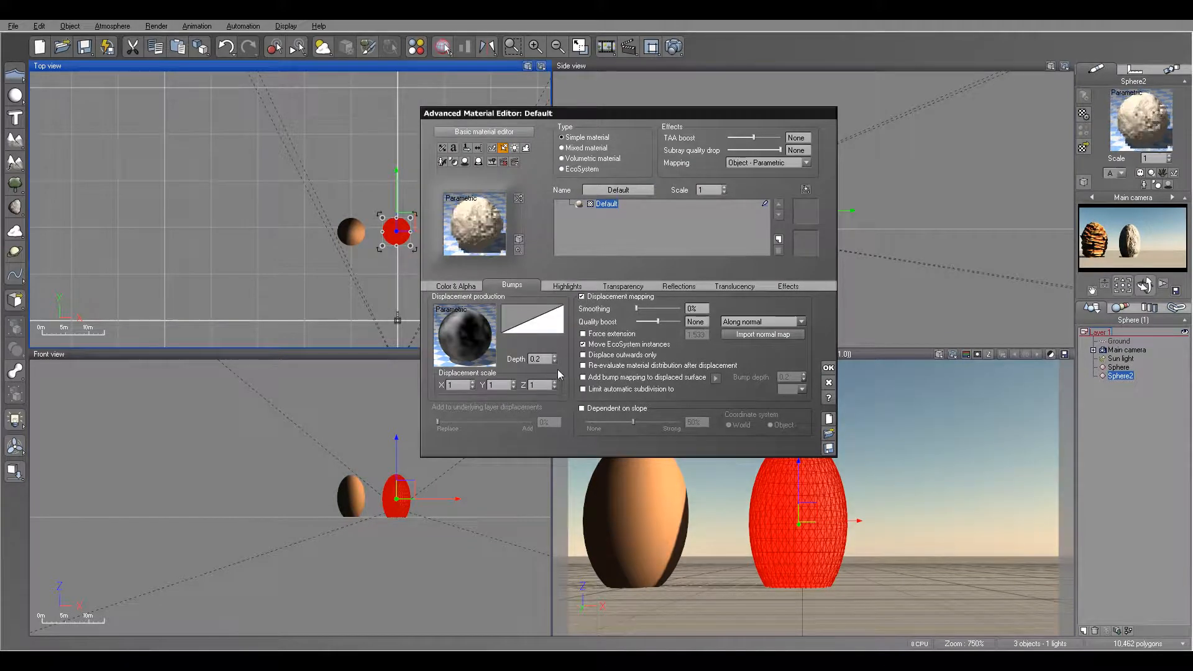
pyautogui.moveTo(554, 358); pyautogui.dragTo(554, 343)
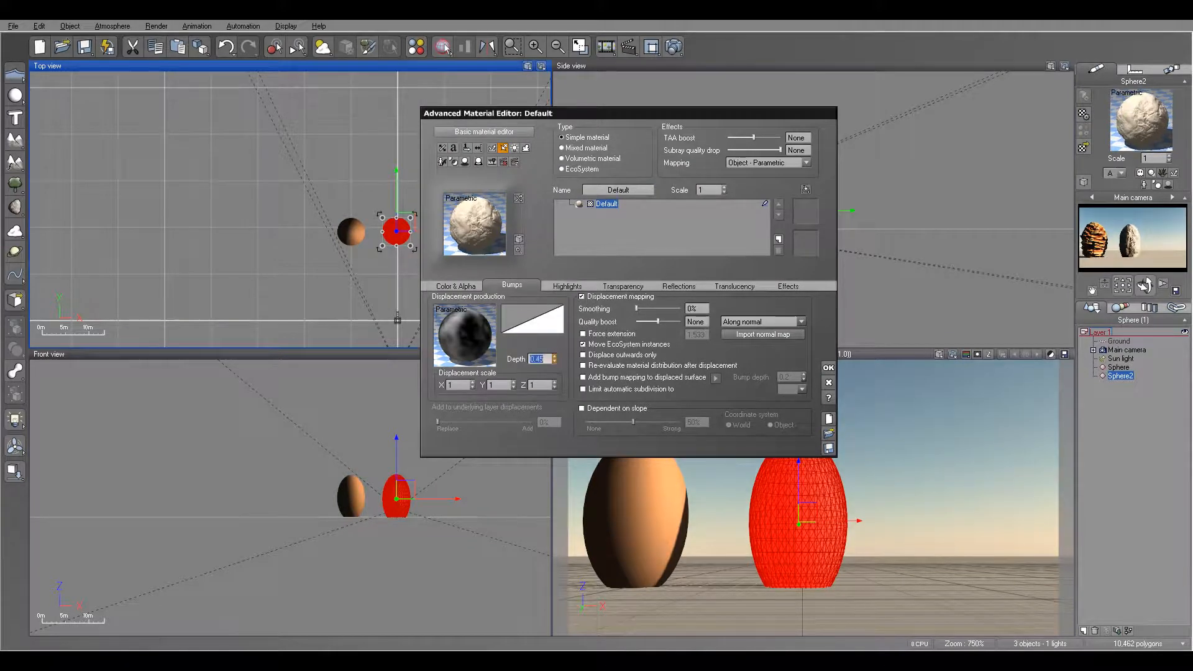
# Render both spheres to check the displaced second rock and close the render display
pyautogui.click(674, 47)
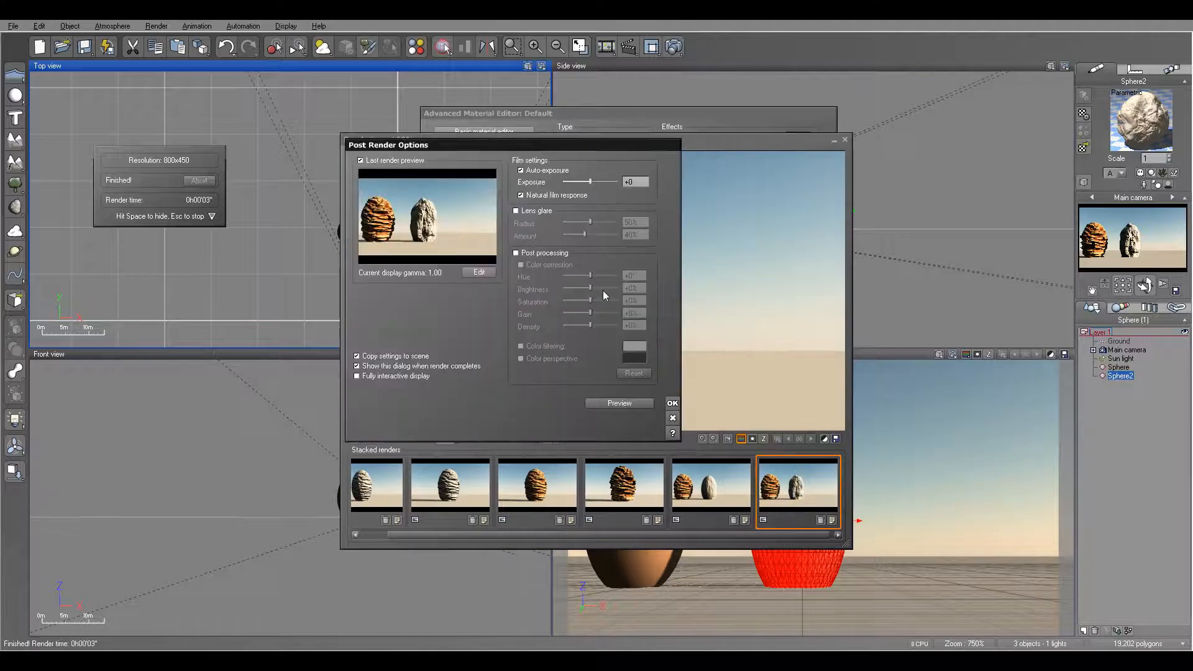
pyautogui.click(672, 400)
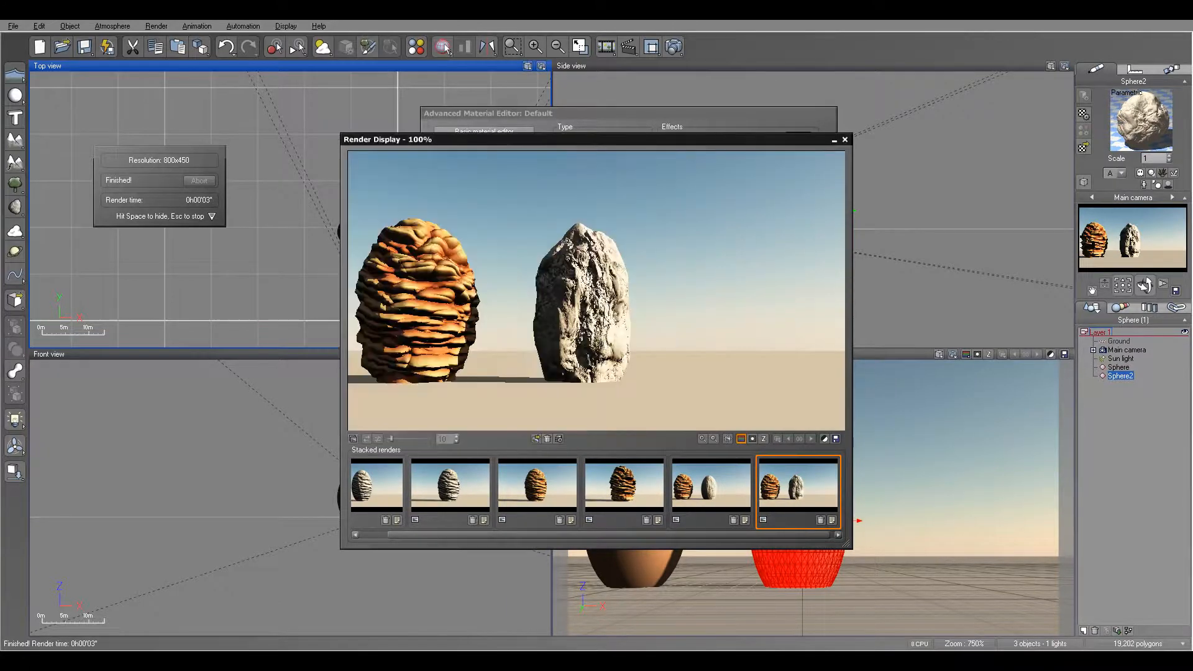
pyautogui.click(844, 139)
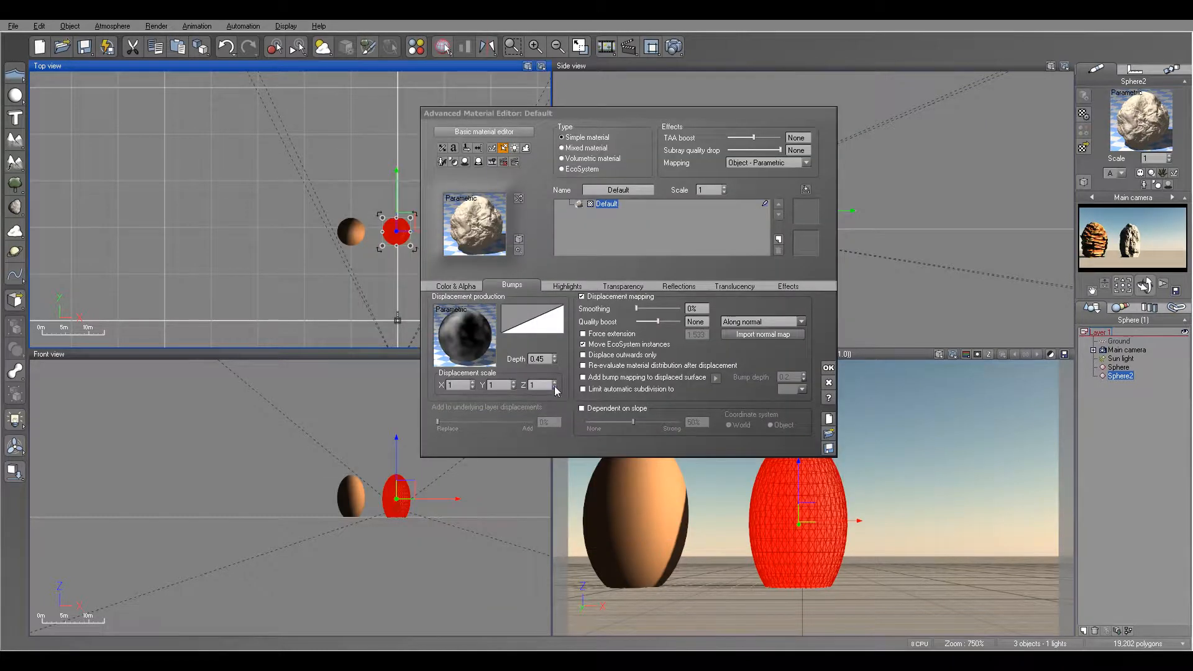
# Reduce the Z displacement scale of the second rock's material and render both spheres again
pyautogui.doubleClick(536, 384)
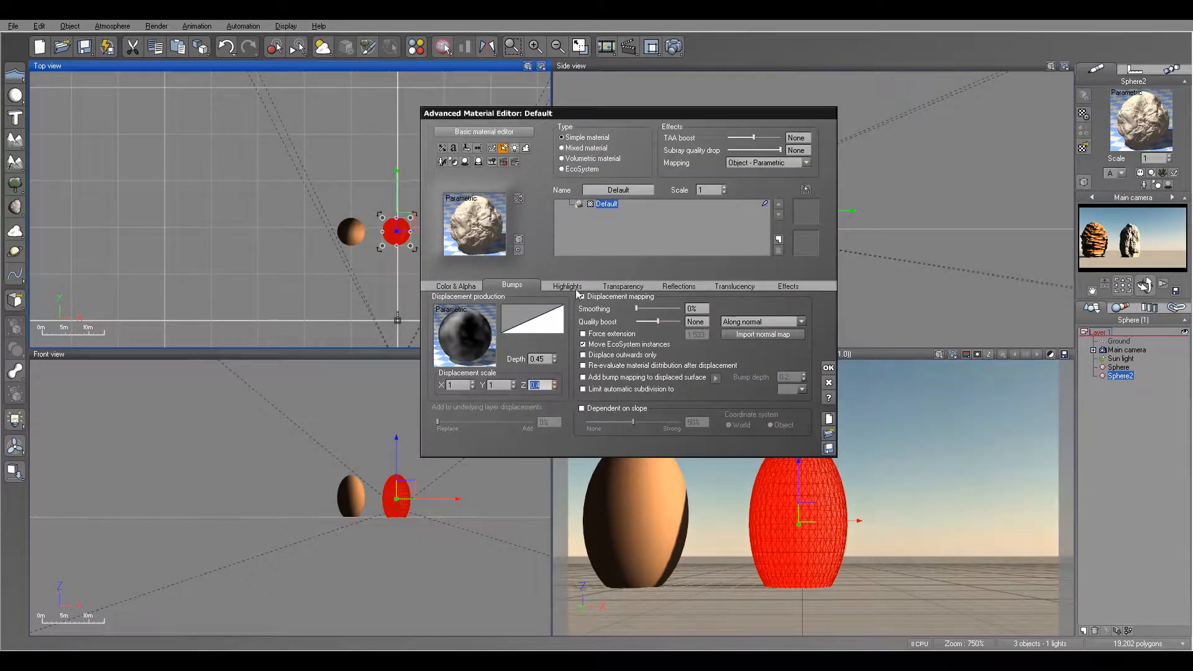
pyautogui.press('F9')
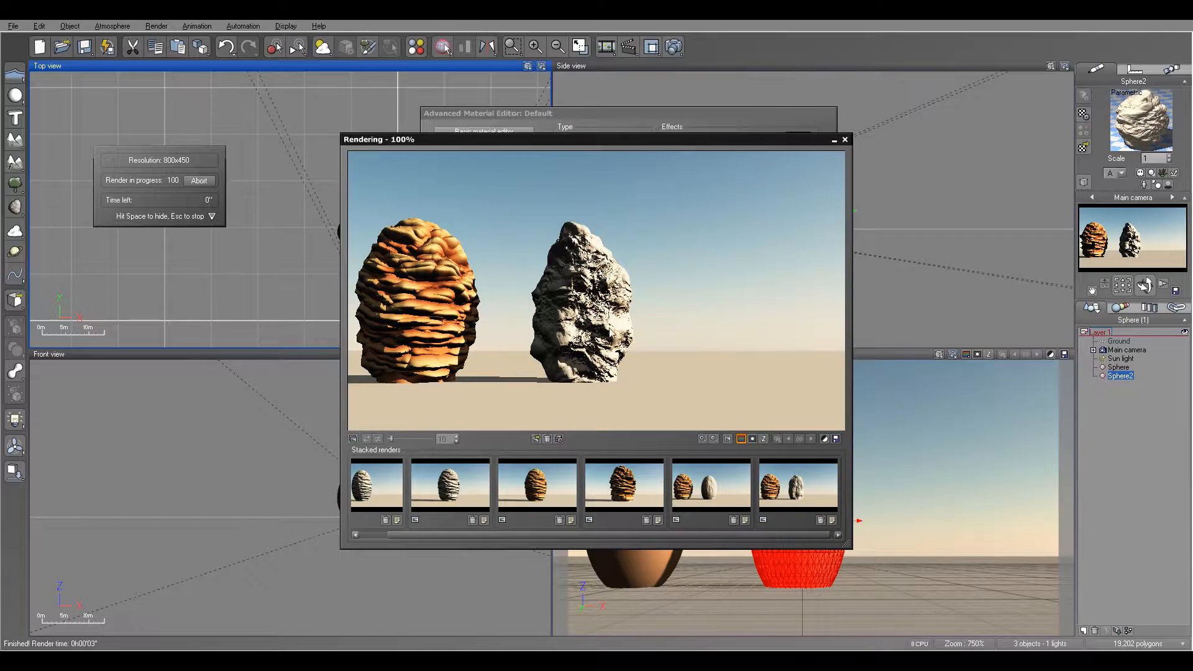
pyautogui.click(672, 406)
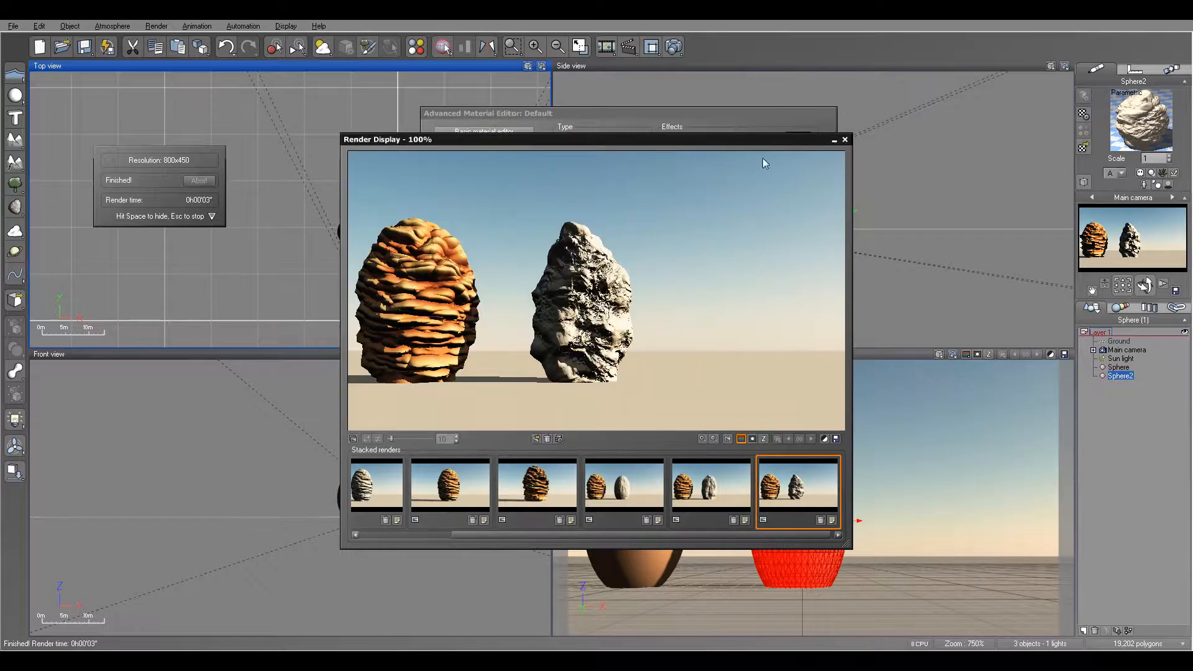
pyautogui.click(845, 140)
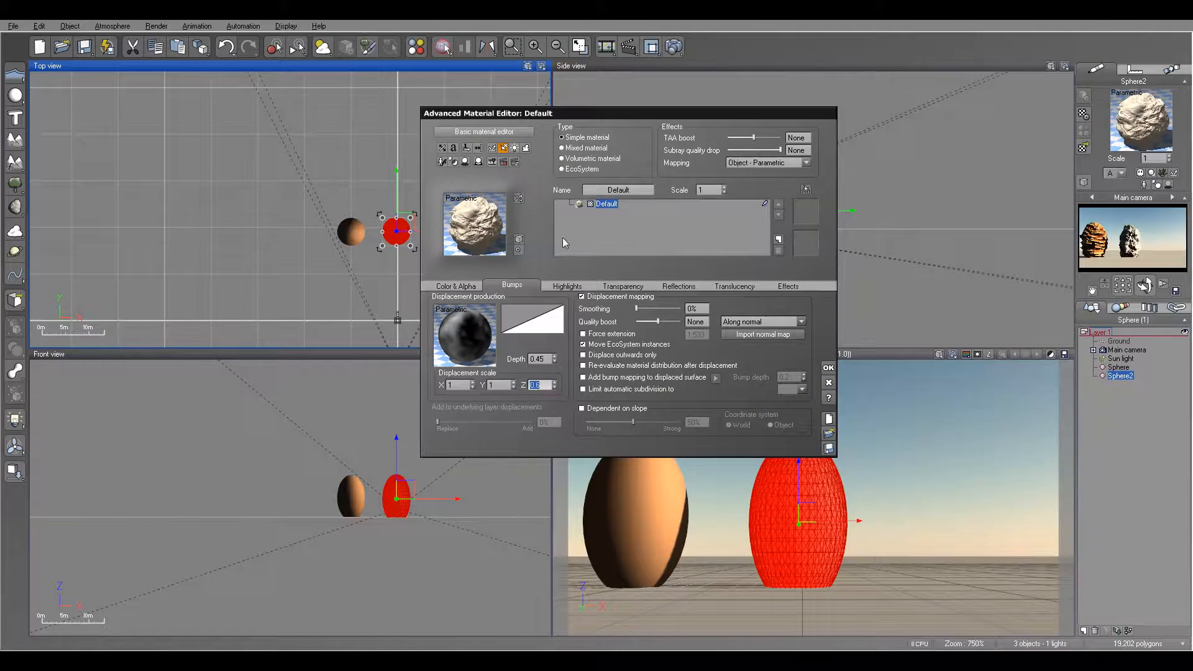
# Lower the displacement depth and adjust the displacement smoothing of the second rock's material
pyautogui.click(554, 362)
pyautogui.moveTo(637, 309); pyautogui.dragTo(649, 309)
# Edit the material's color production function and assign the Sad future gradient from Rocks and Grass to the Color map node
pyautogui.click(451, 286)
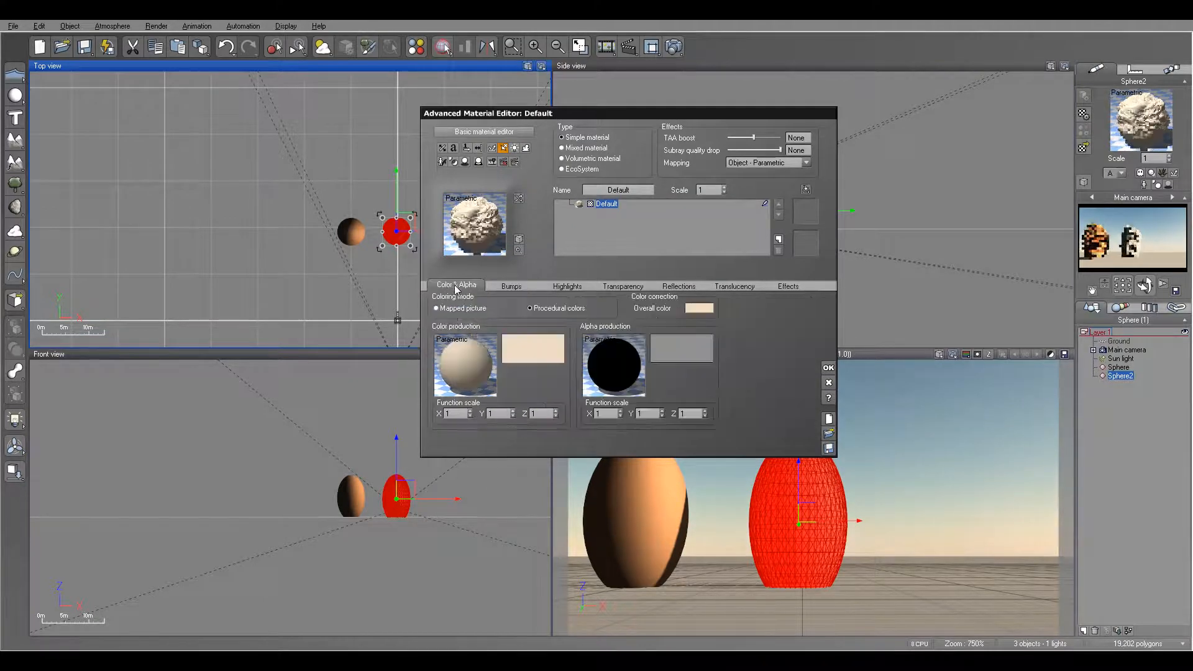
pyautogui.rightClick(464, 361)
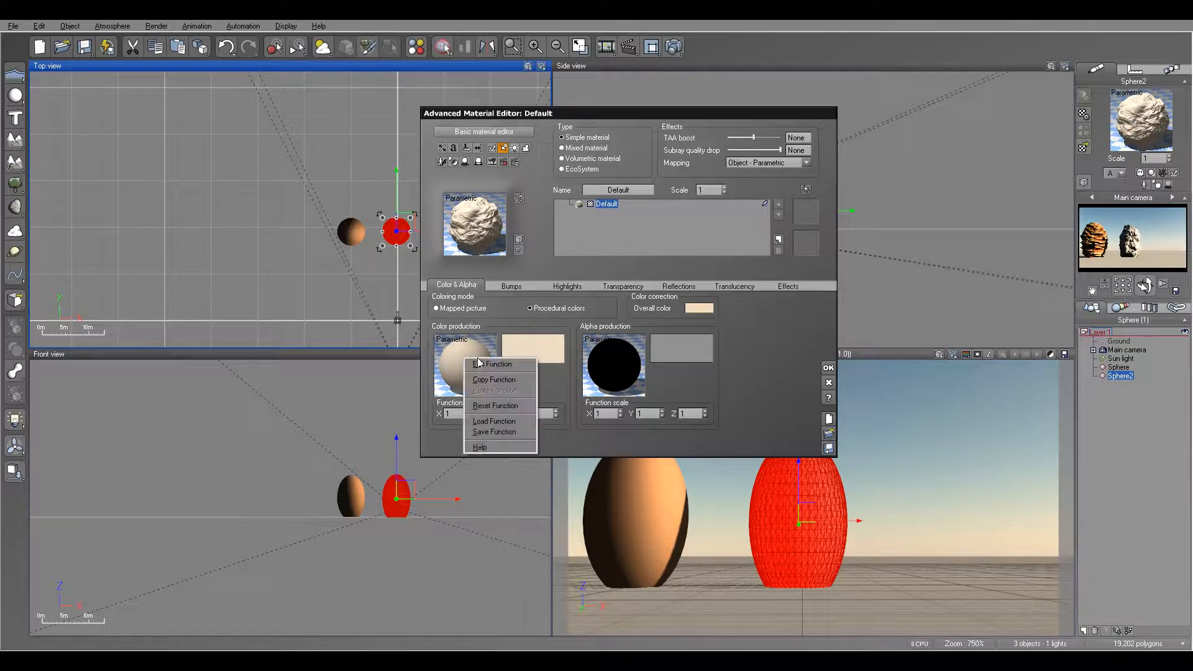
pyautogui.click(490, 366)
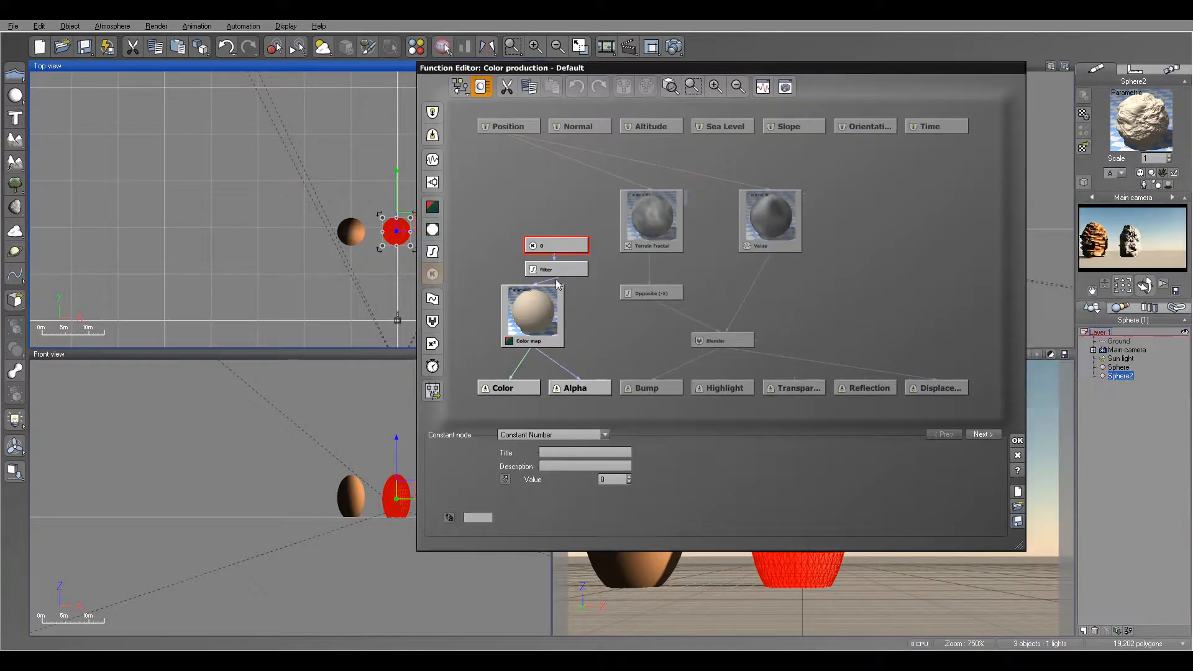
pyautogui.click(532, 314)
pyautogui.click(625, 480)
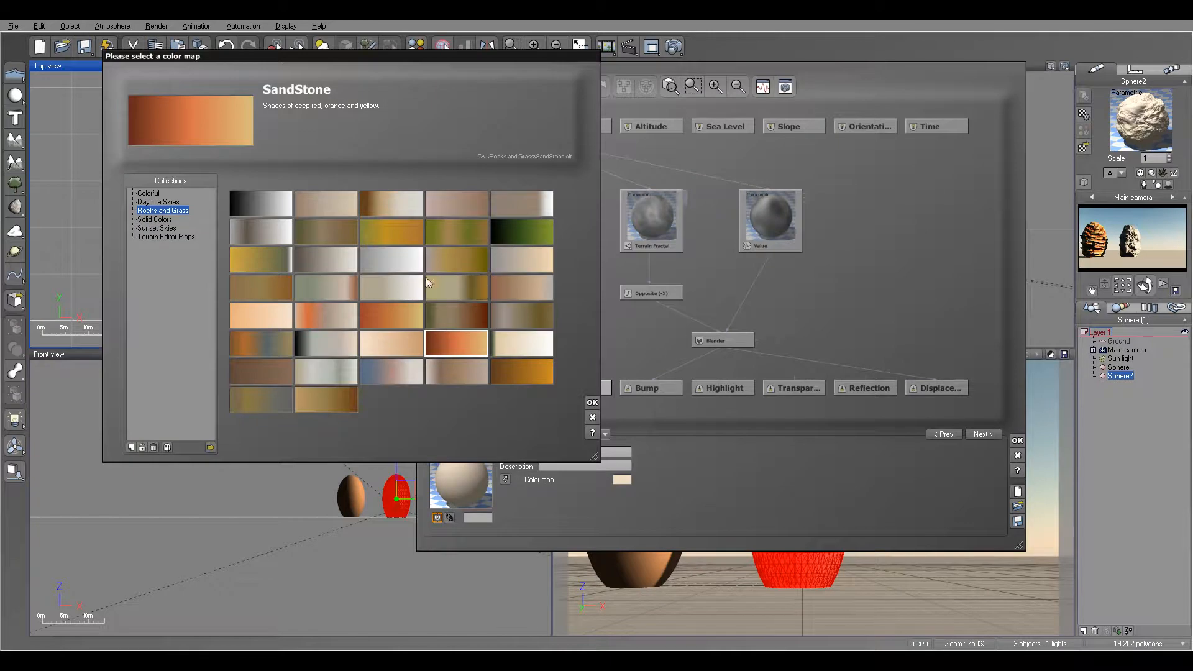
pyautogui.click(338, 343)
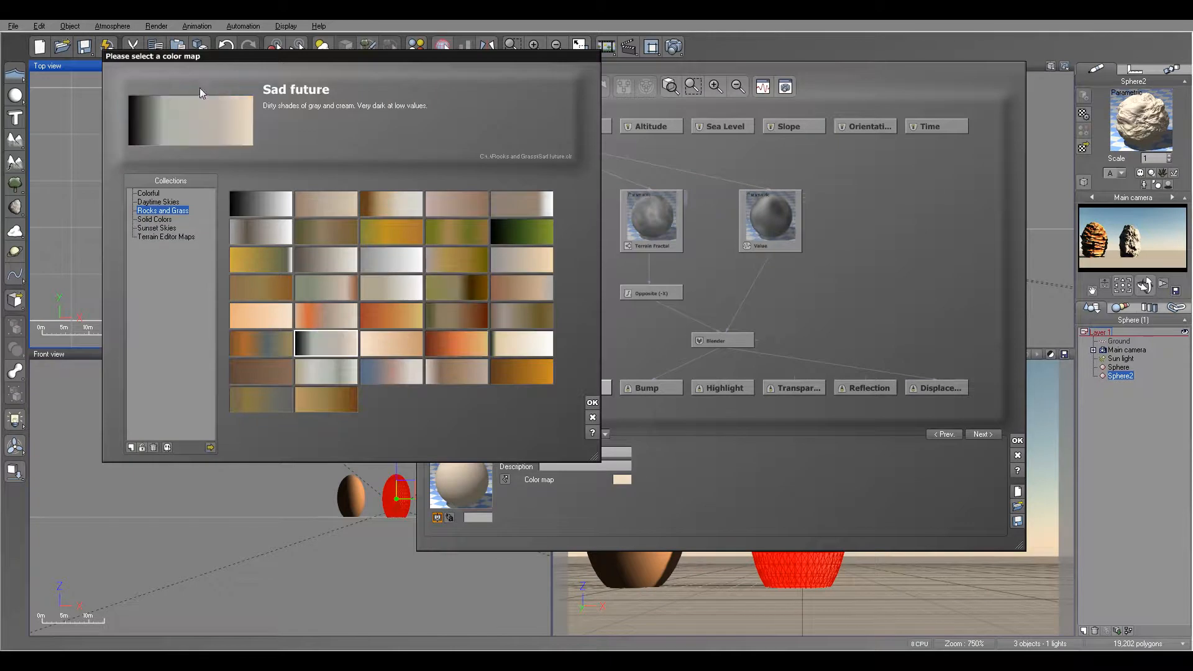
pyautogui.click(592, 405)
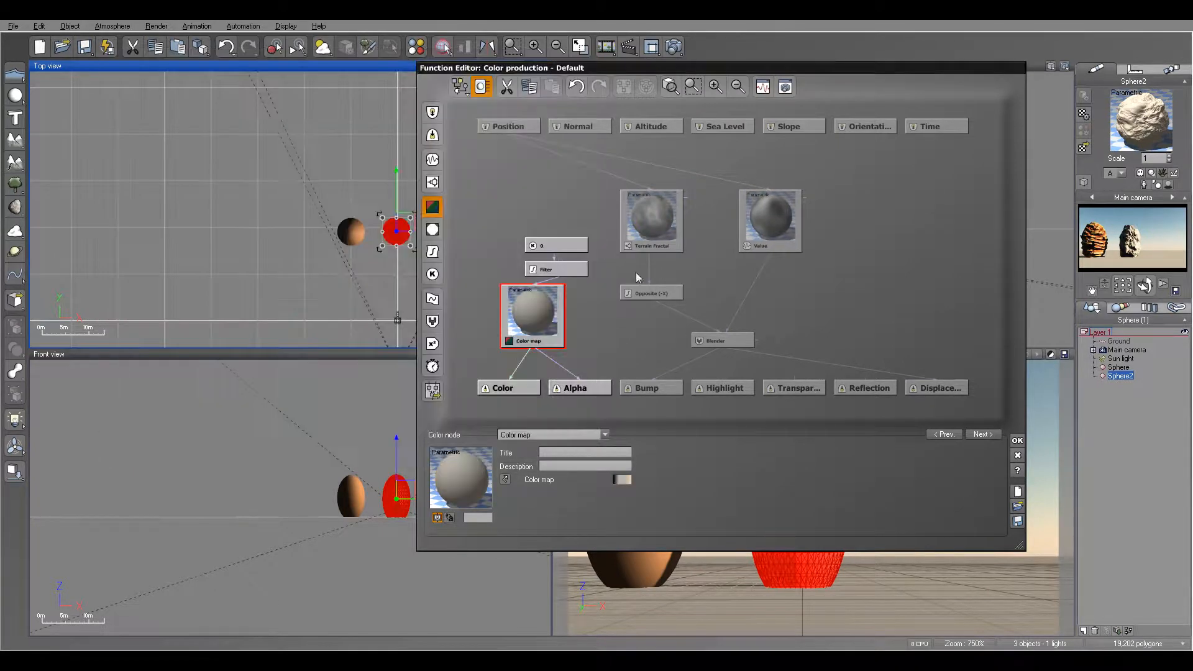
# Replace the constant 0 feeding the color Filter with the Opposite (-X) output and shift the Terrain Fractal node aside
pyautogui.click(573, 248)
pyautogui.press('Delete')
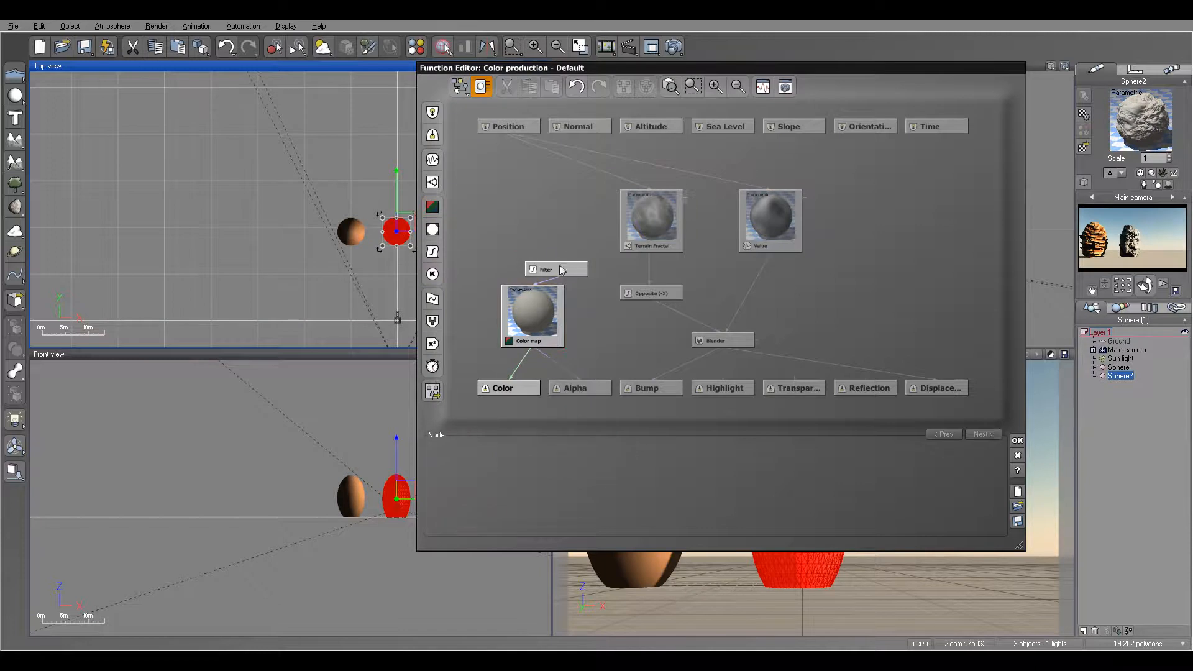
pyautogui.moveTo(554, 259); pyautogui.dragTo(653, 301)
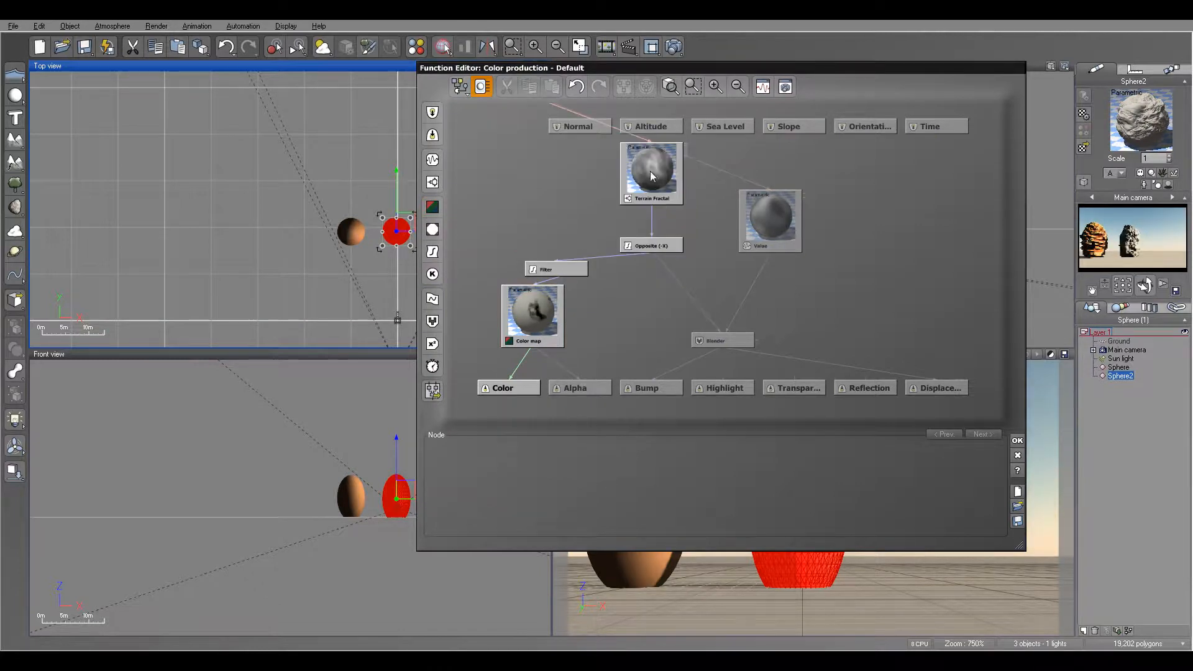
pyautogui.moveTo(654, 176); pyautogui.dragTo(607, 178)
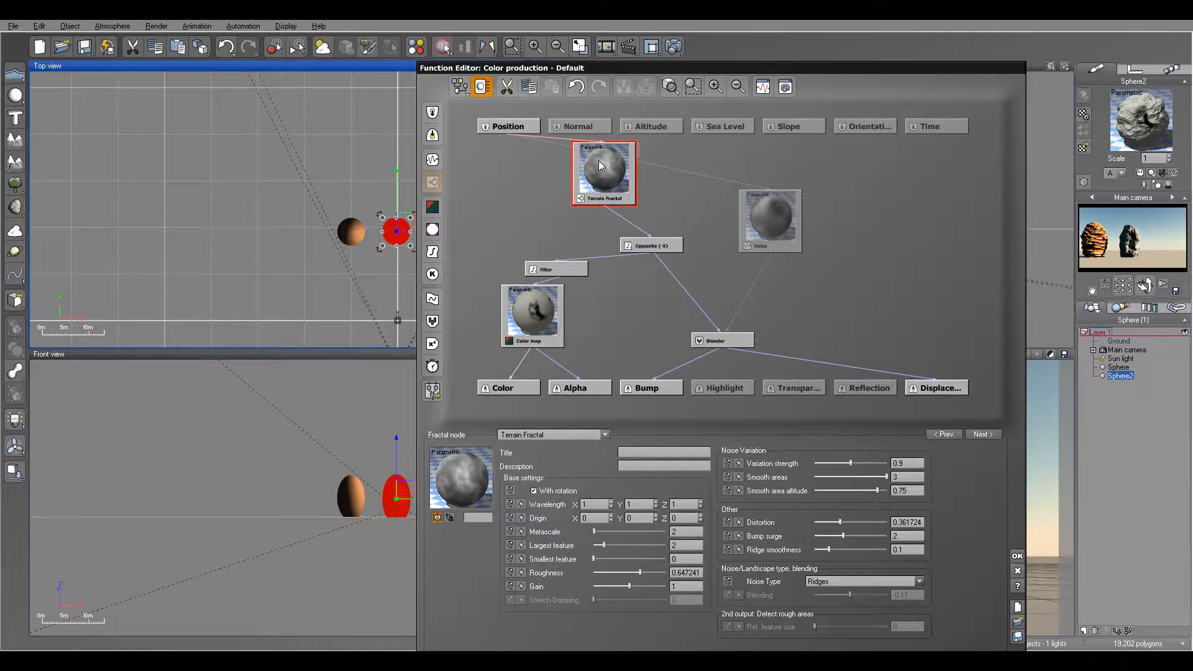
# Render both spheres to check the fractal-driven coloring and close the render display
pyautogui.click(673, 46)
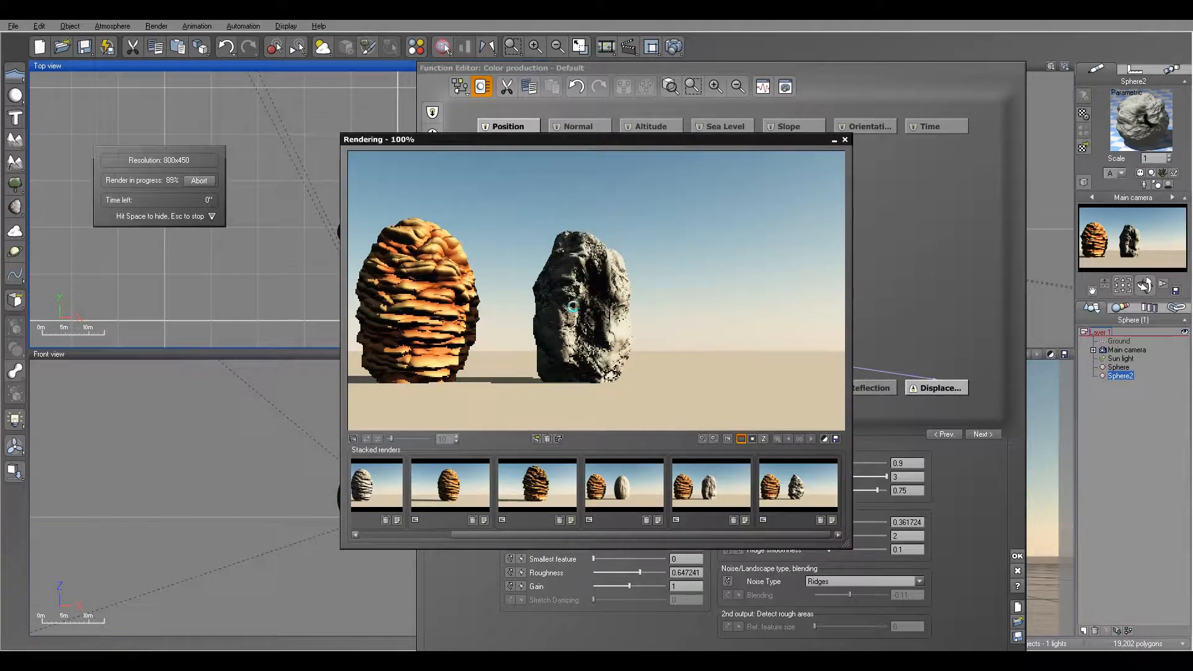
pyautogui.click(672, 404)
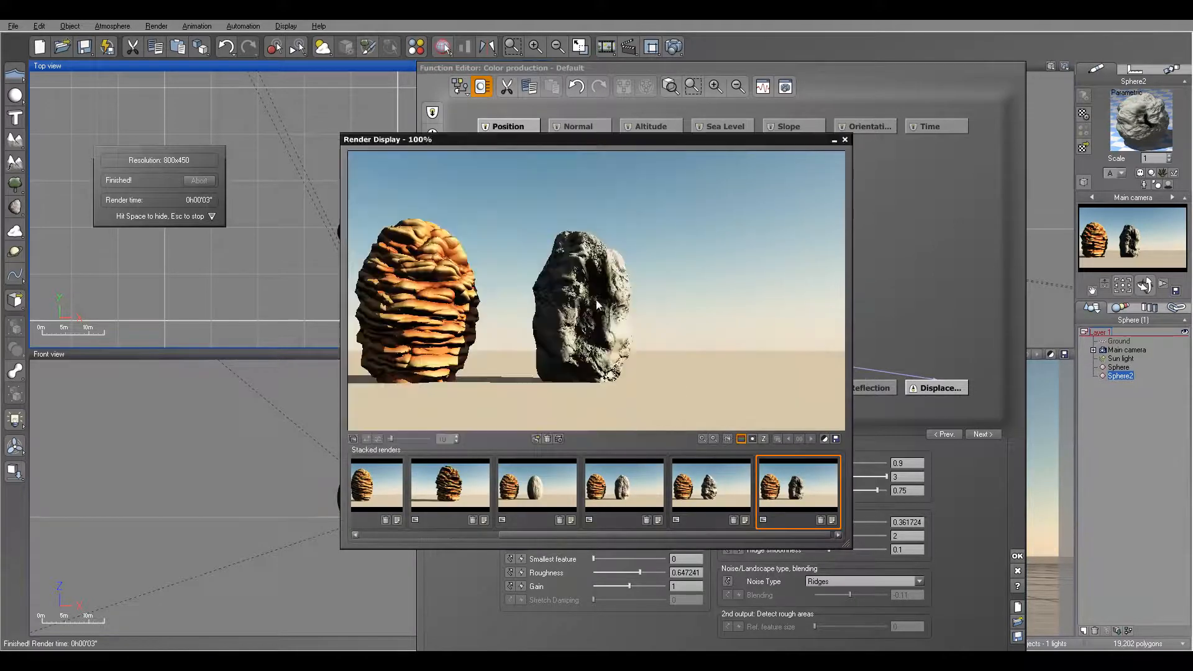
pyautogui.click(844, 140)
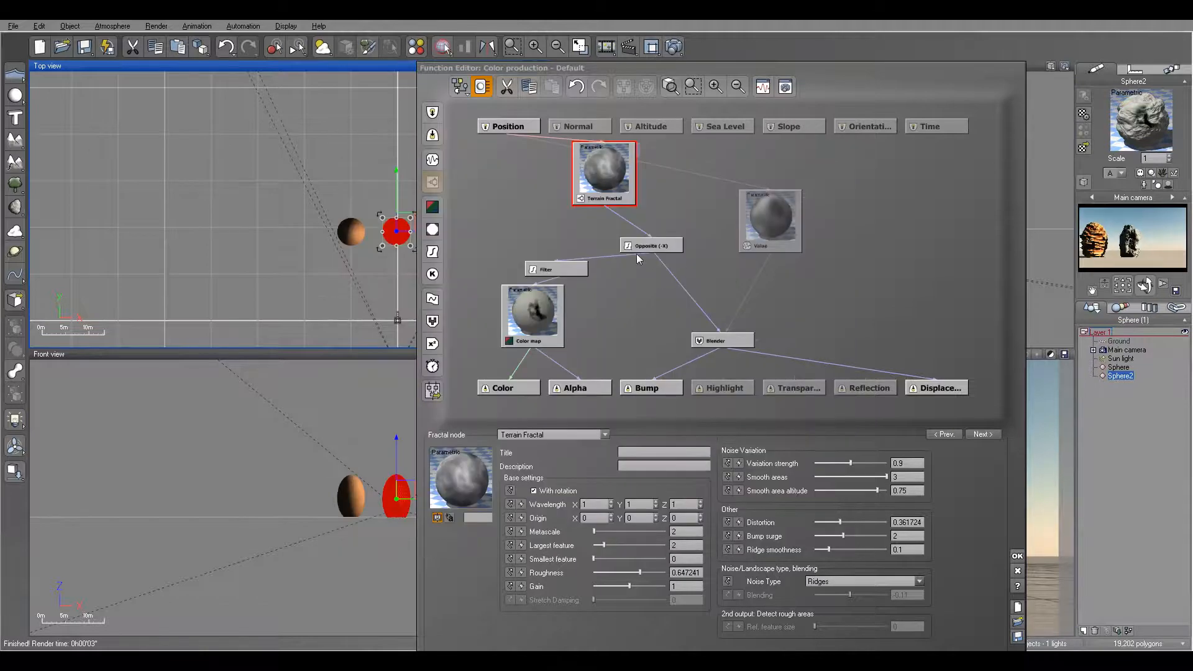
# Try driving the color Filter from the Value noise, render the result, and restore the Filter's link to Opposite (-X)
pyautogui.click(639, 250)
pyautogui.moveTo(554, 259); pyautogui.dragTo(770, 250)
pyautogui.click(673, 47)
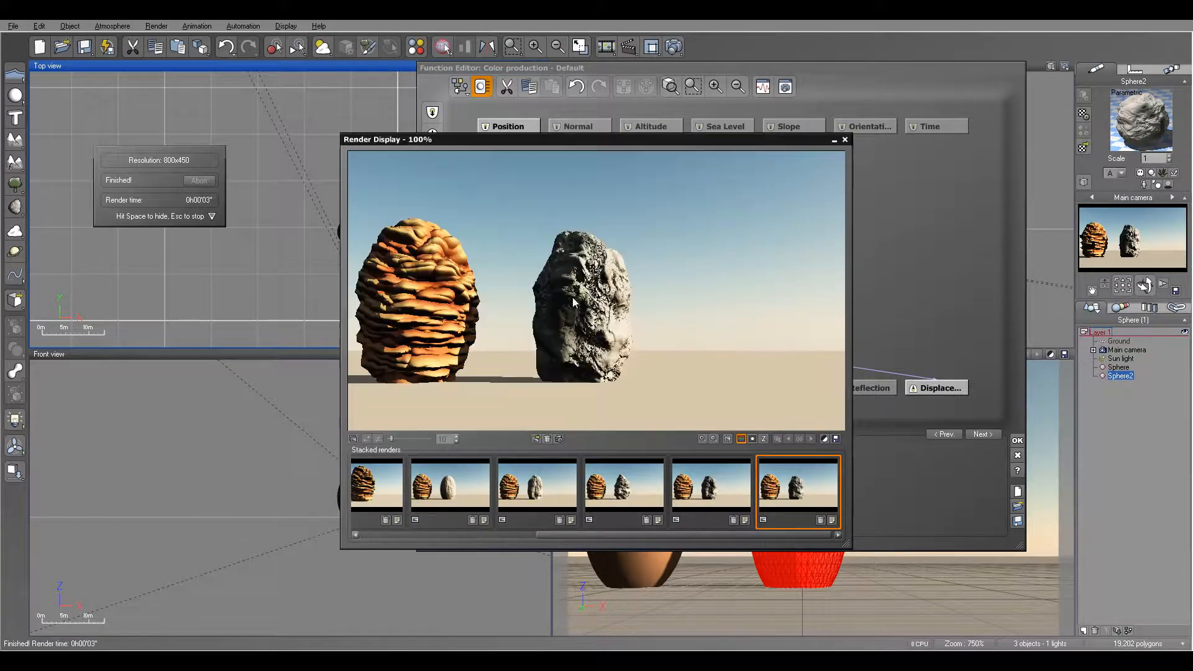
pyautogui.click(845, 141)
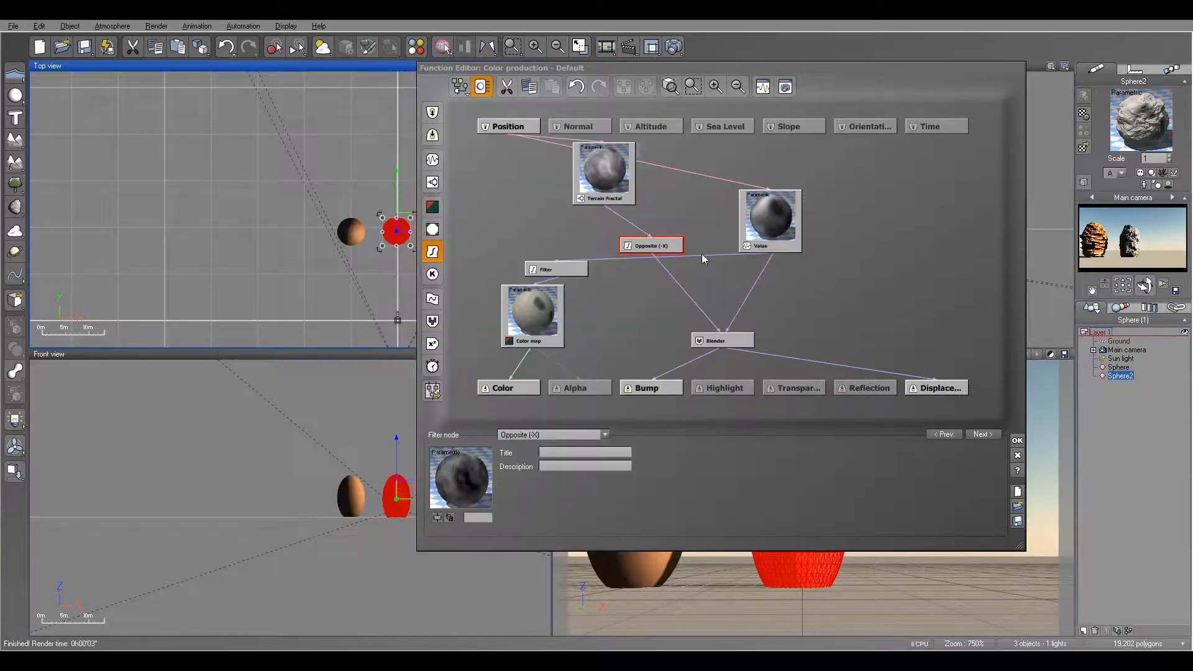
pyautogui.moveTo(702, 256); pyautogui.dragTo(651, 252)
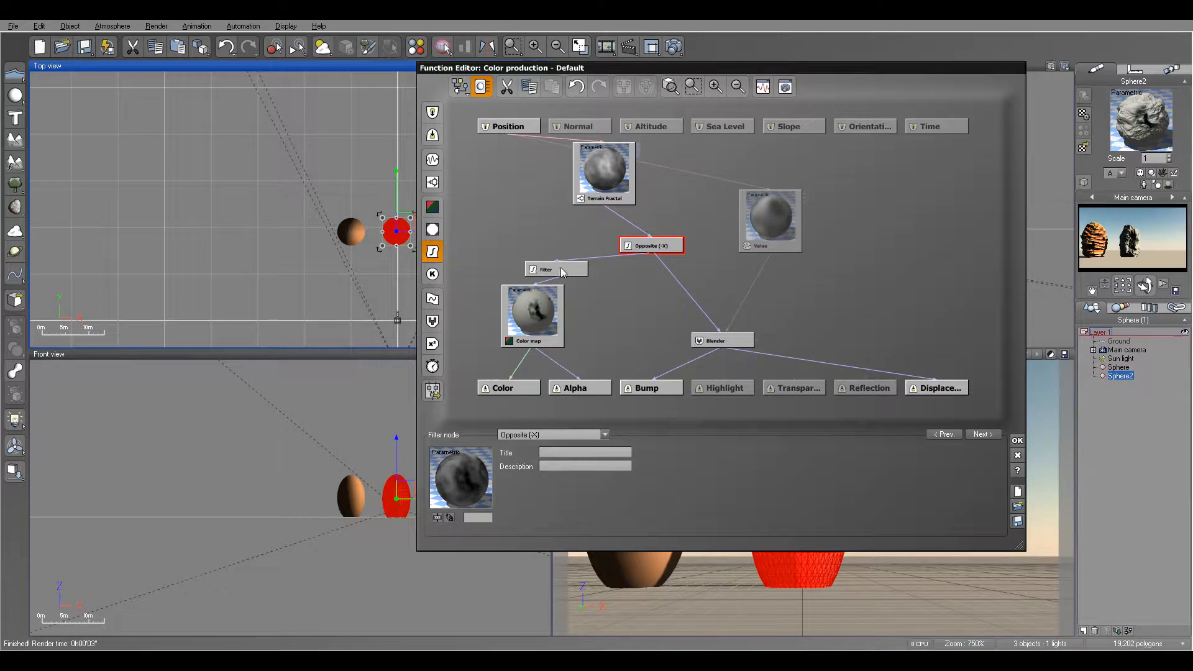
# Align the Color map under the Filter, switch it to the blue-to-pale-brown Rocks and Grass gradient, and render both spheres
pyautogui.moveTo(529, 318); pyautogui.dragTo(553, 318)
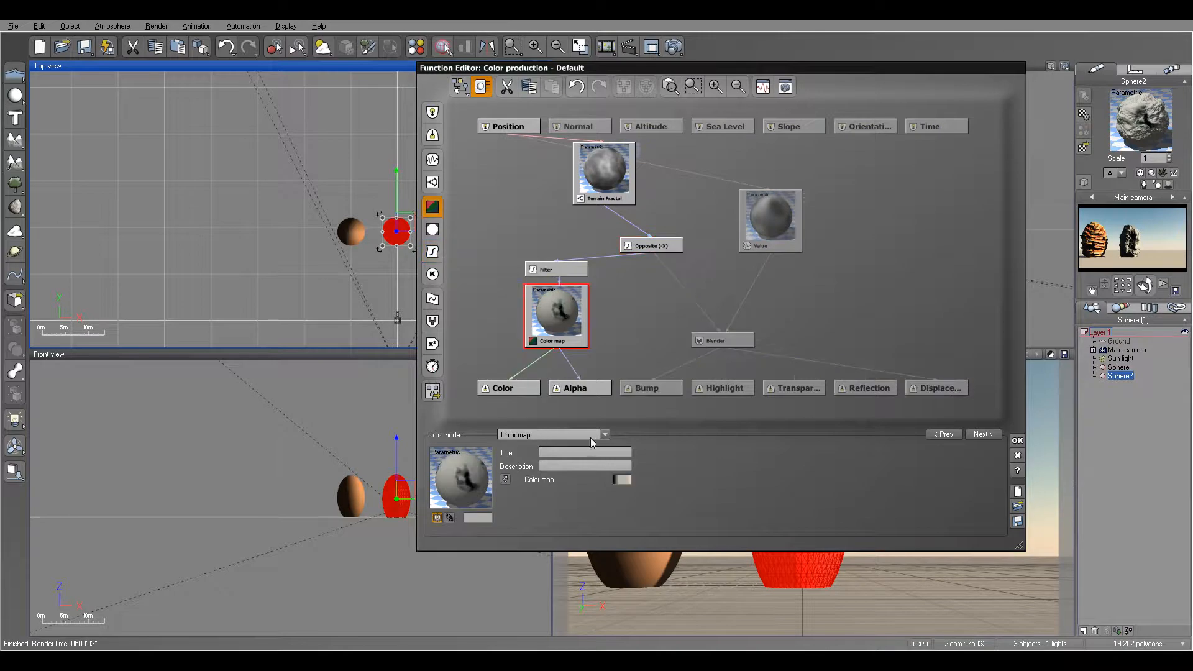
pyautogui.click(622, 479)
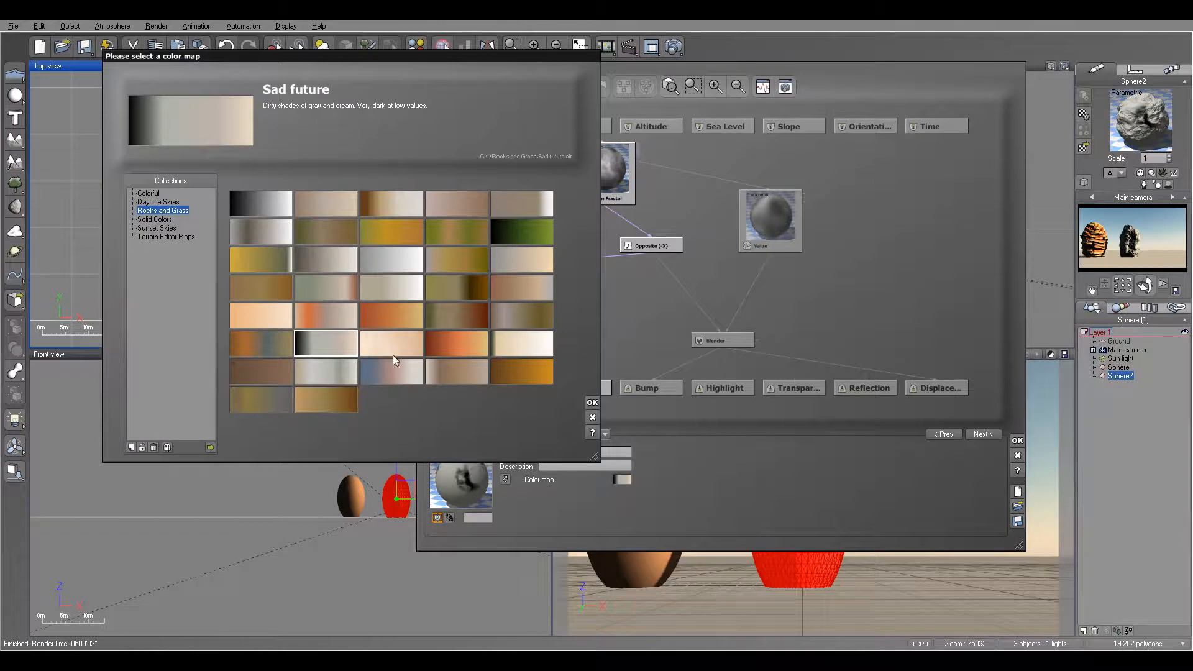
pyautogui.click(388, 374)
pyautogui.click(592, 402)
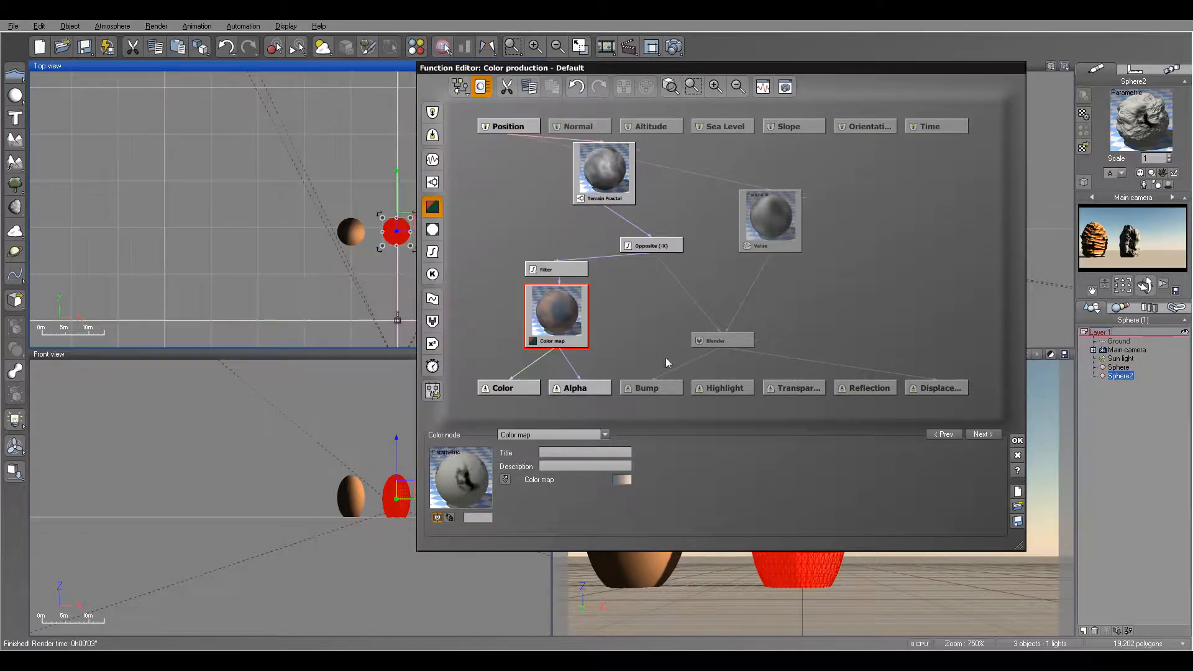
pyautogui.click(674, 51)
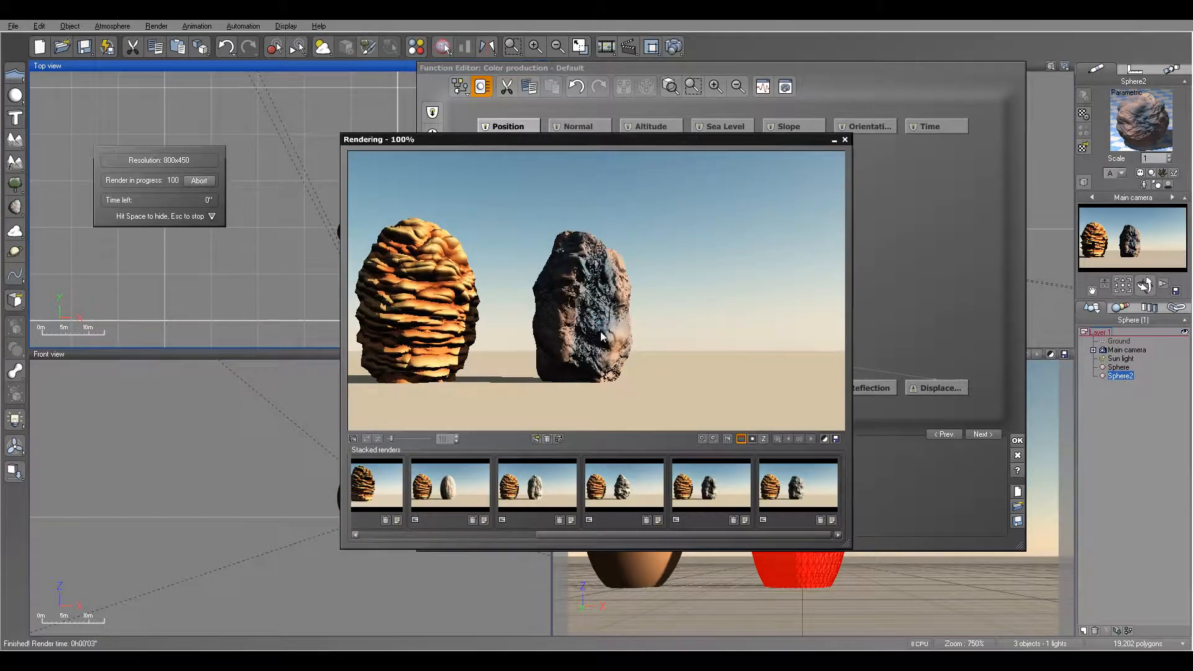
# Close the finished render, switch the Color map to the black-to-gray-to-pale-beige Rocks and Grass gradient, and accept the color function
pyautogui.click(673, 396)
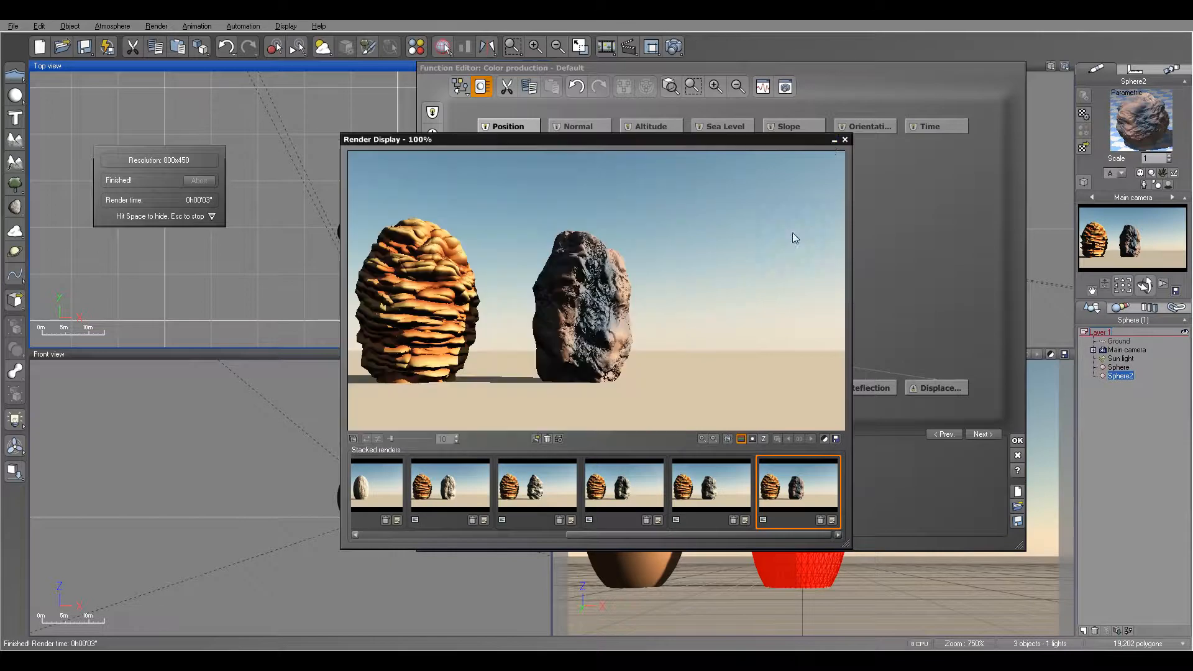
pyautogui.click(845, 140)
pyautogui.click(563, 307)
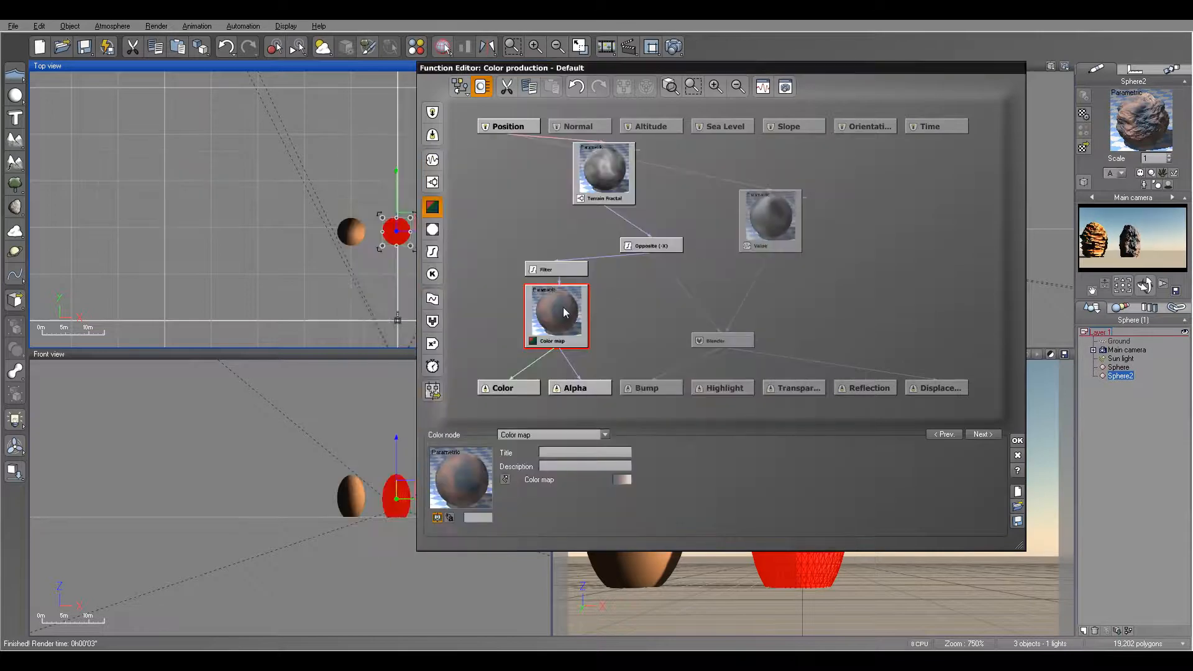
pyautogui.click(622, 480)
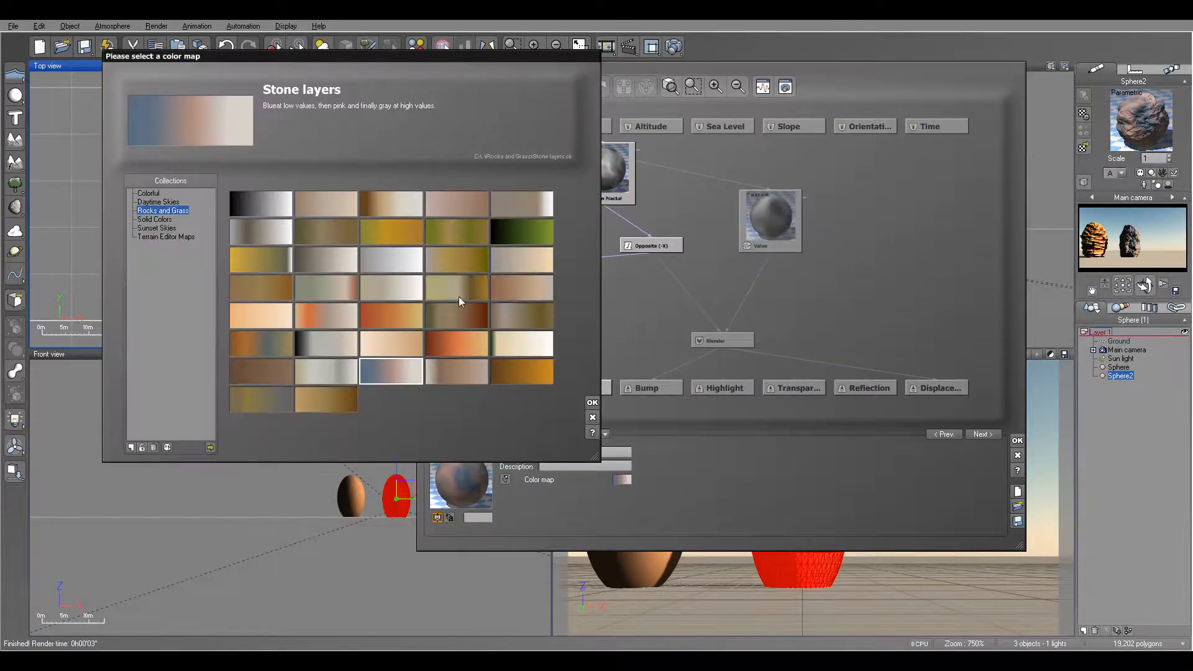
pyautogui.click(324, 341)
pyautogui.click(591, 403)
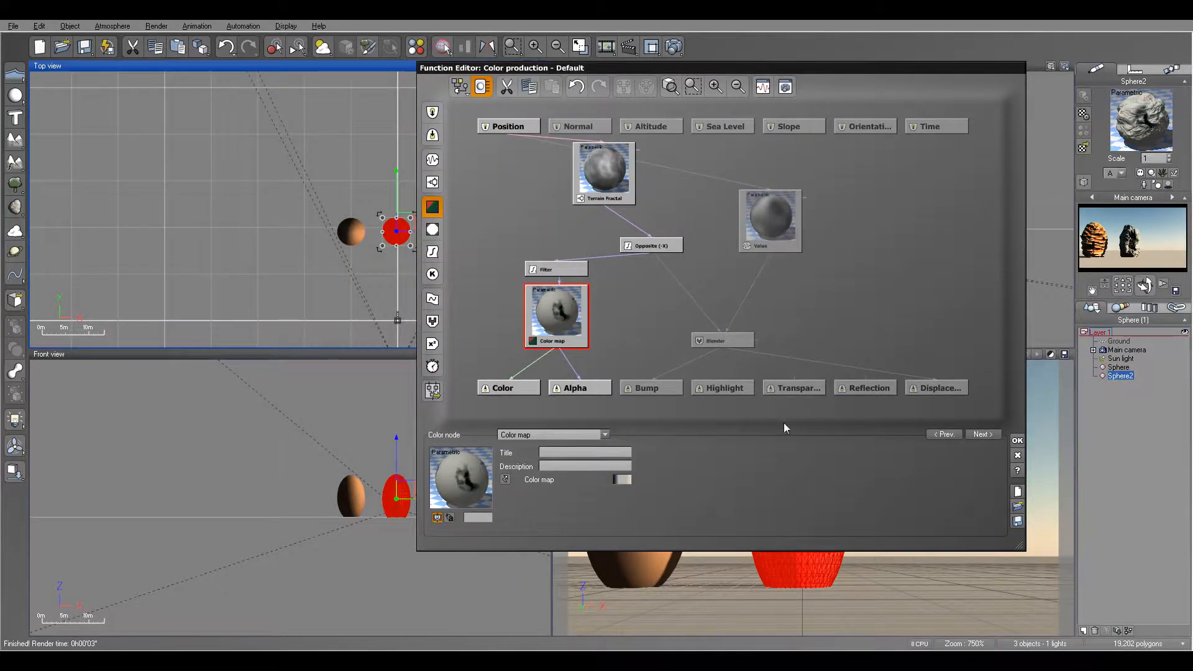
pyautogui.click(1017, 440)
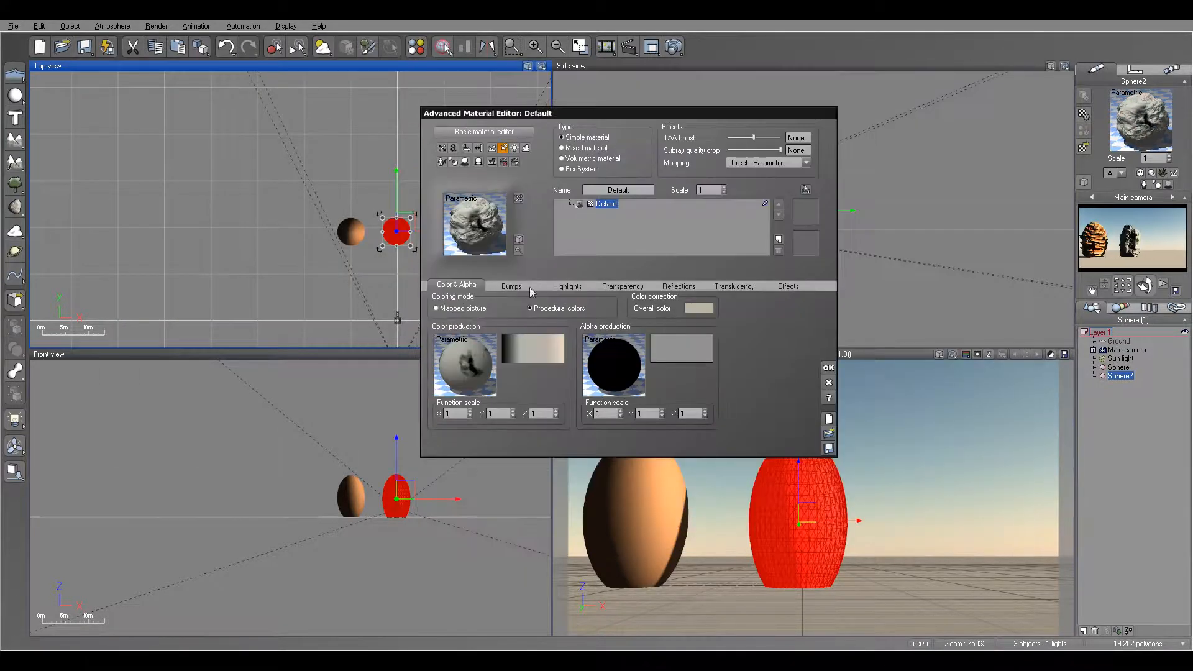
# Set the material's highlights to 52% global intensity, 11% global size and a pale orange color (253, 192, 166), and accept the material
pyautogui.click(516, 285)
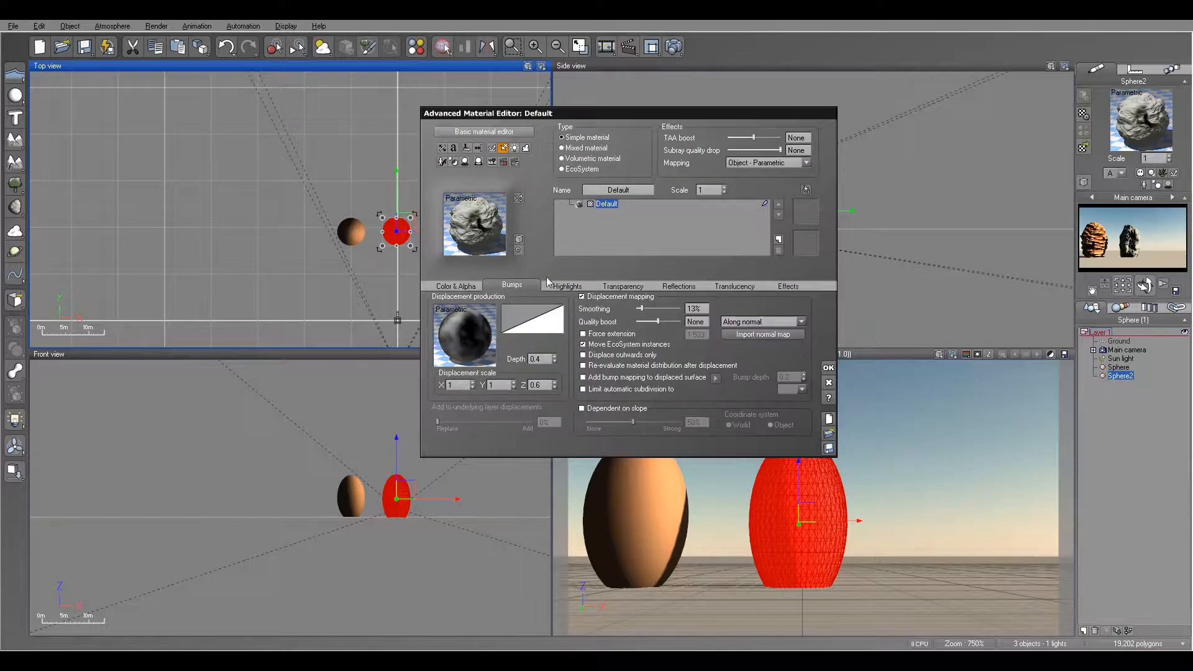
pyautogui.click(568, 285)
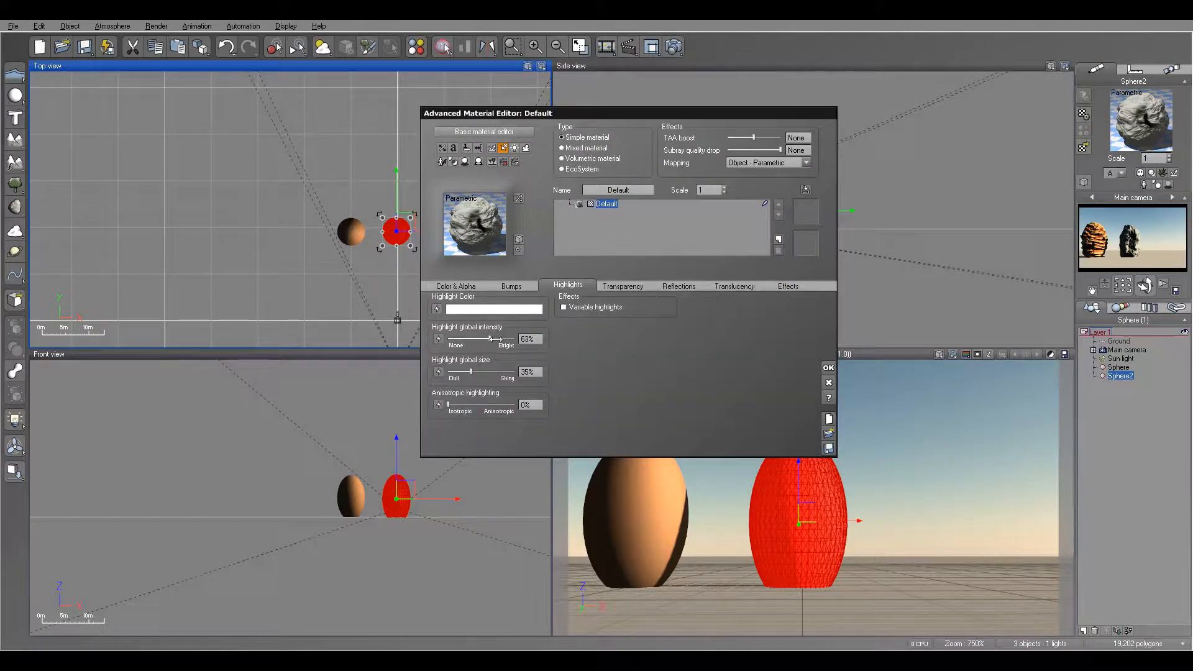
pyautogui.moveTo(473, 371); pyautogui.dragTo(483, 339)
pyautogui.click(503, 308)
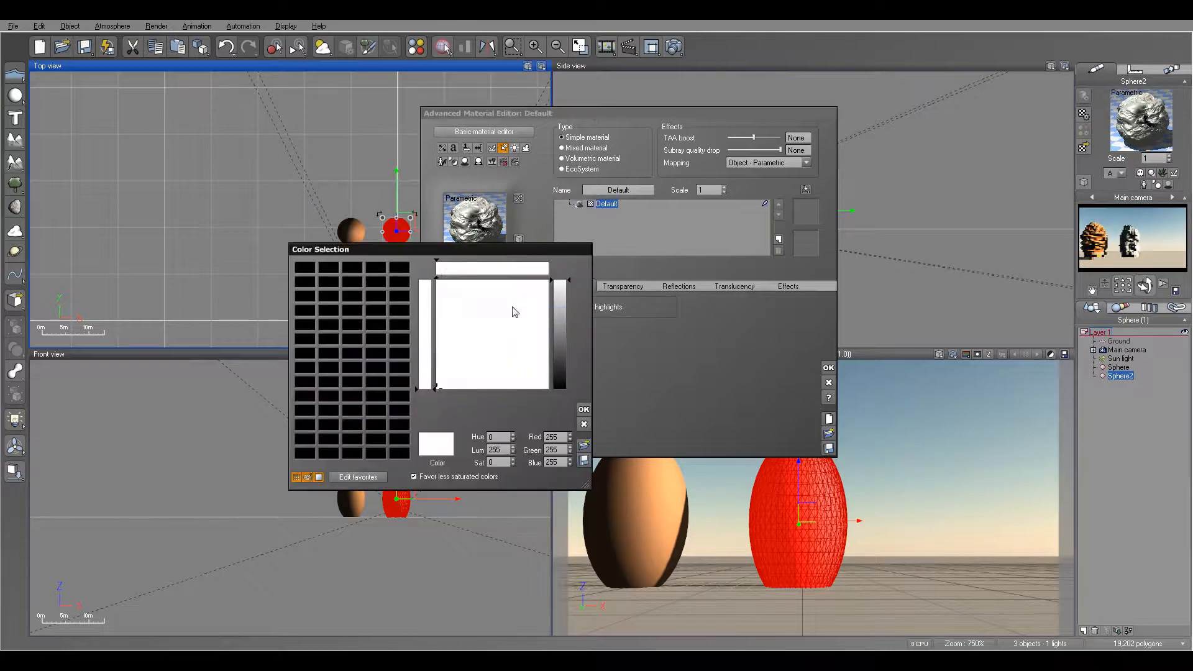
pyautogui.click(442, 285)
pyautogui.click(566, 297)
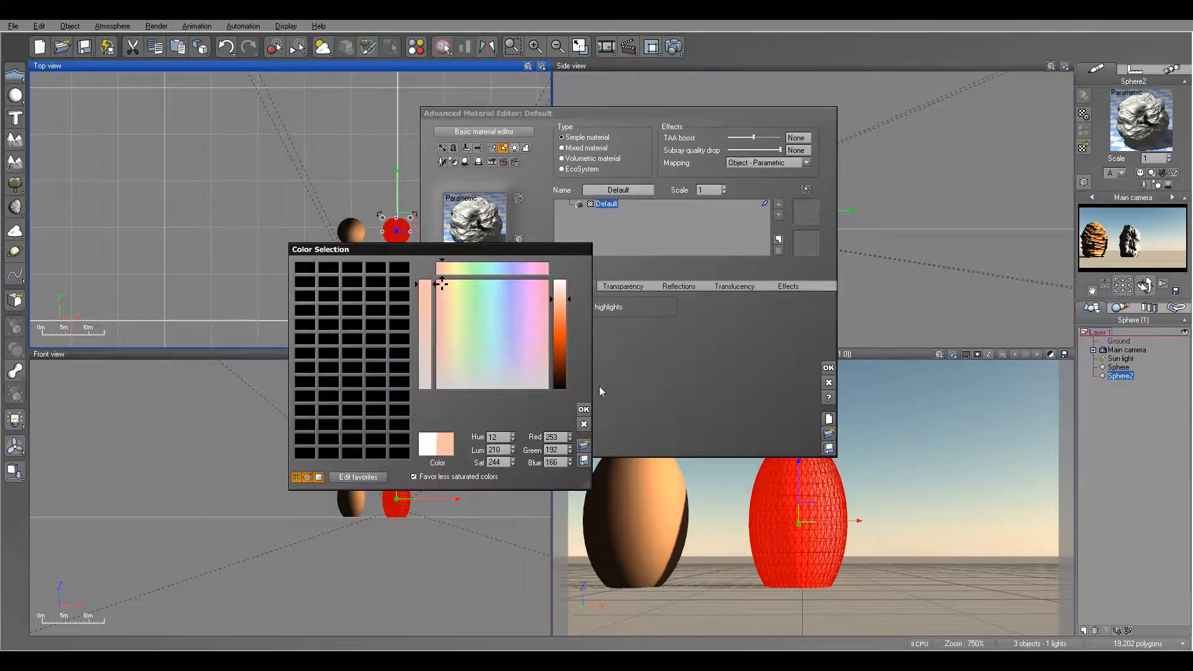
pyautogui.click(584, 409)
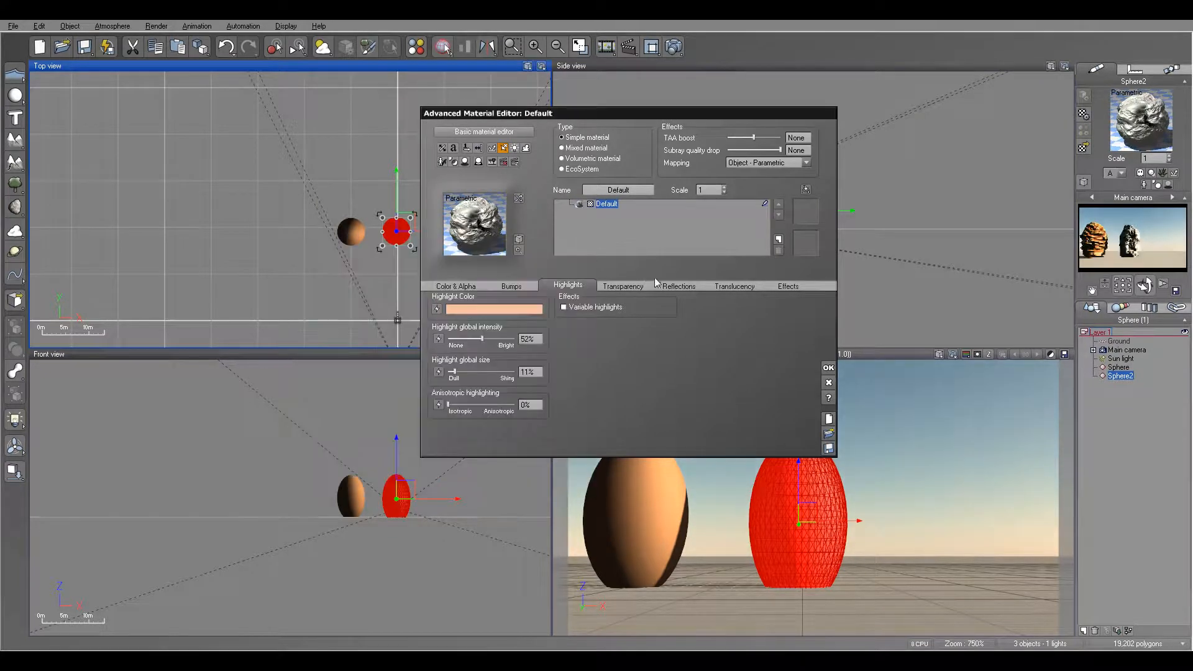
pyautogui.click(828, 369)
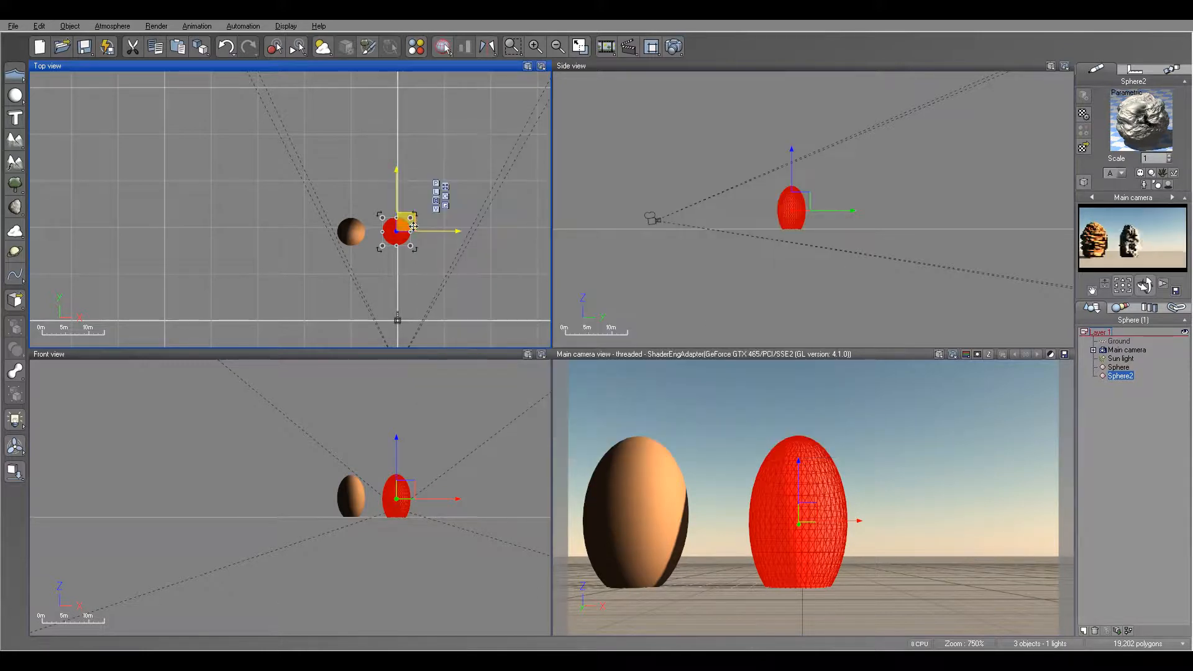
# Nudge the second sphere slightly and switch the atmosphere's lighting model to Global radiosity
pyautogui.moveTo(405, 224); pyautogui.dragTo(407, 222)
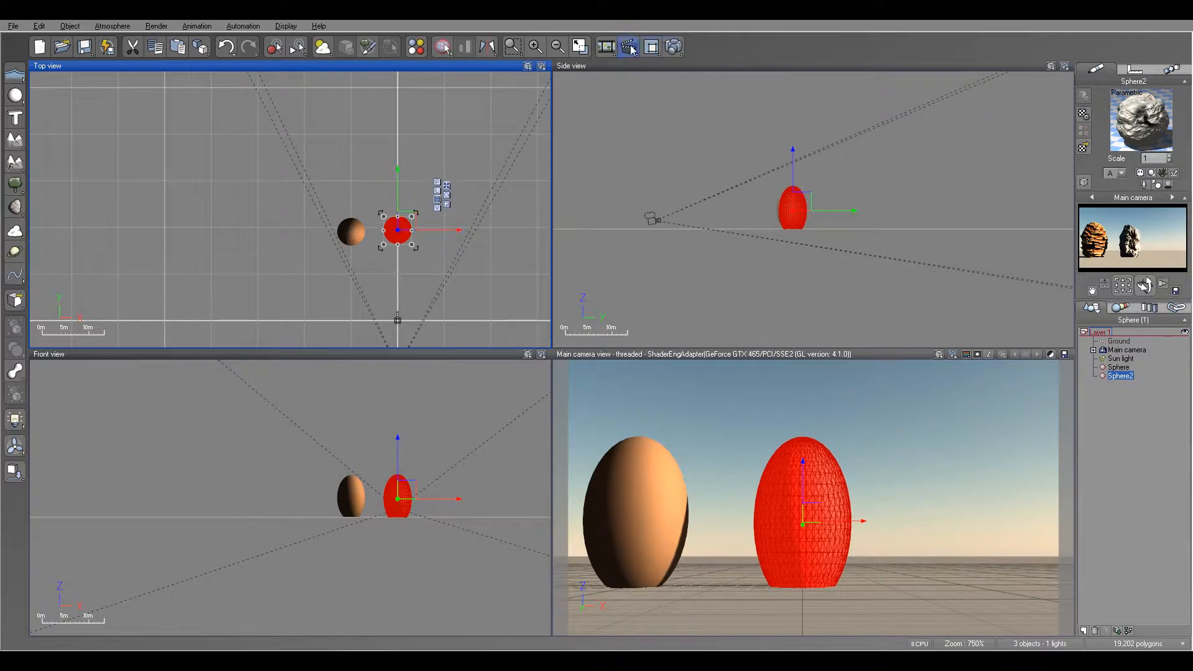
pyautogui.click(118, 27)
pyautogui.click(132, 80)
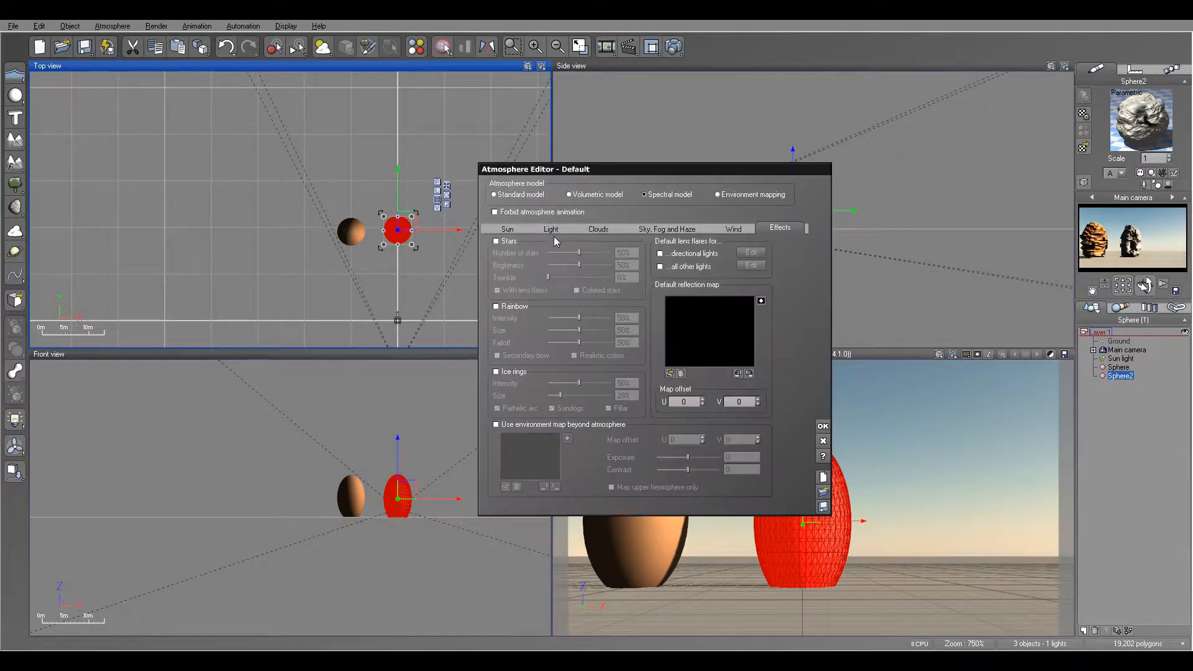
pyautogui.click(553, 229)
pyautogui.click(527, 297)
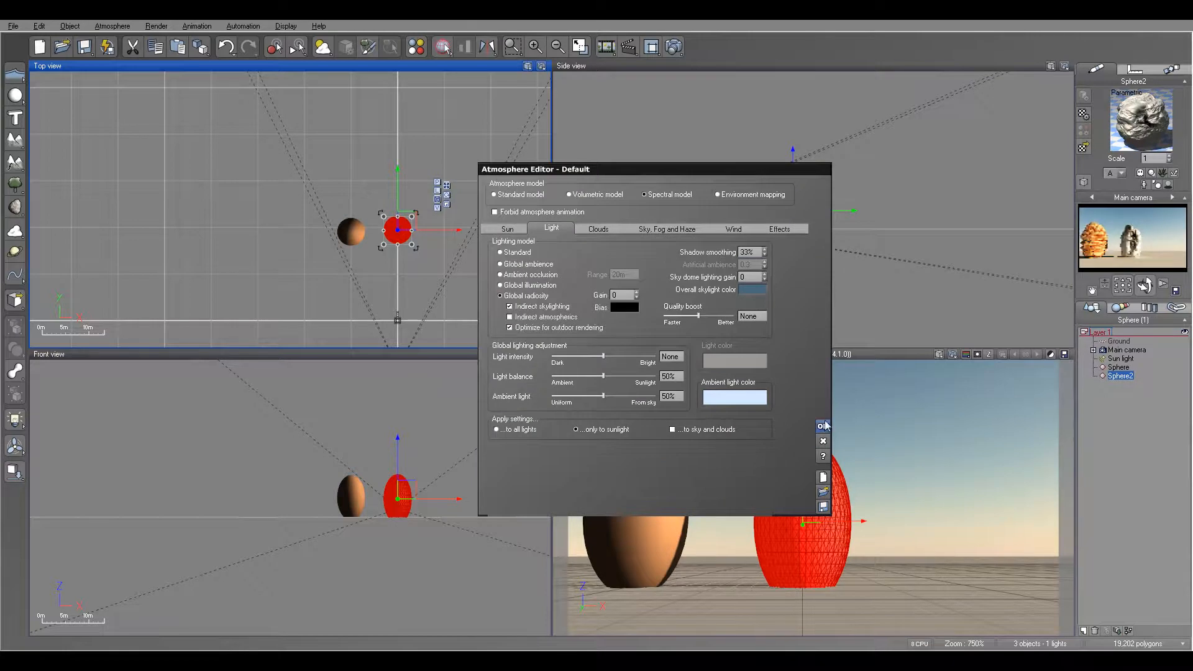
pyautogui.click(822, 426)
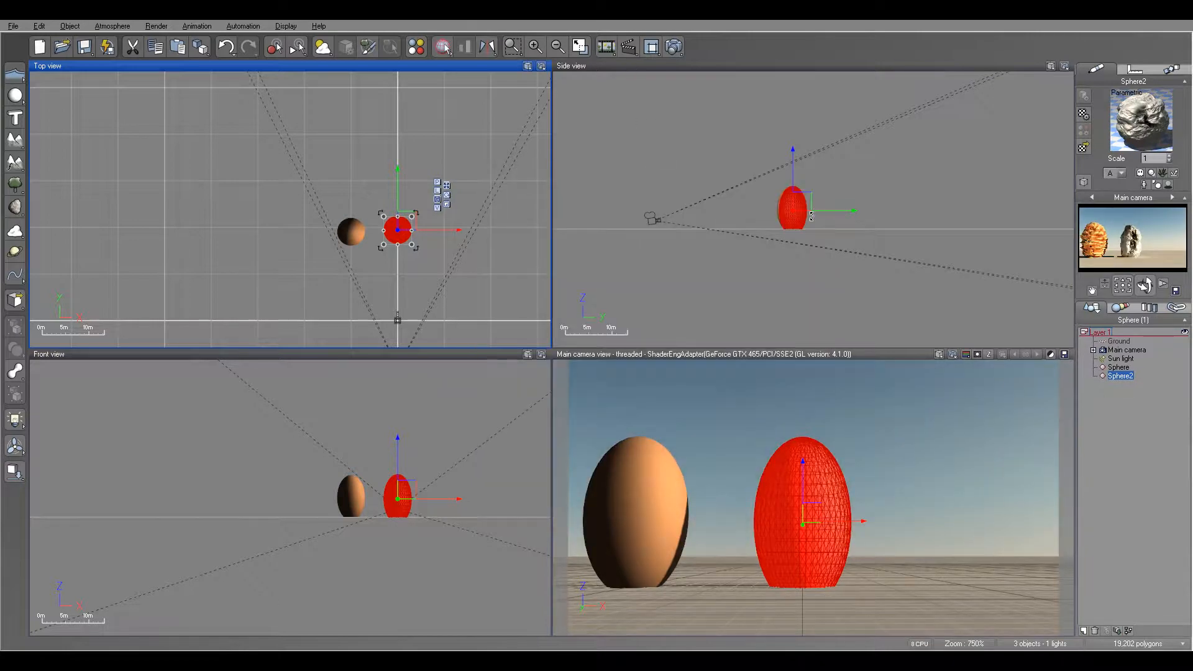
# Render both spheres under global radiosity, accept the post render options, and close the render display
pyautogui.click(673, 47)
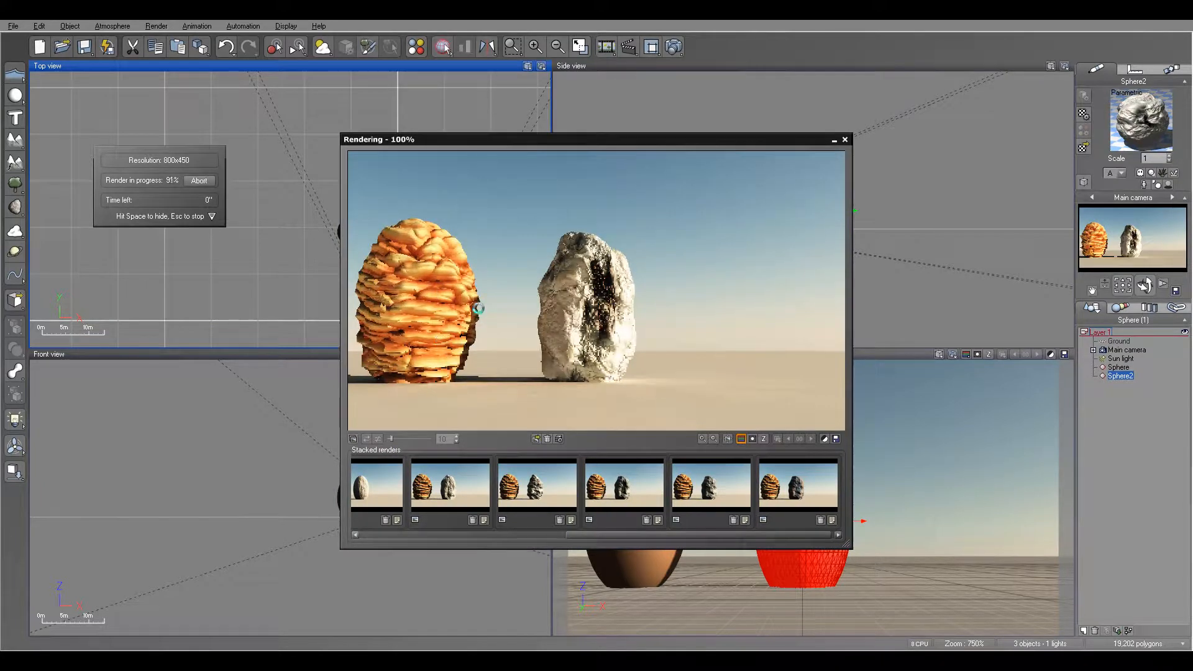
pyautogui.click(672, 403)
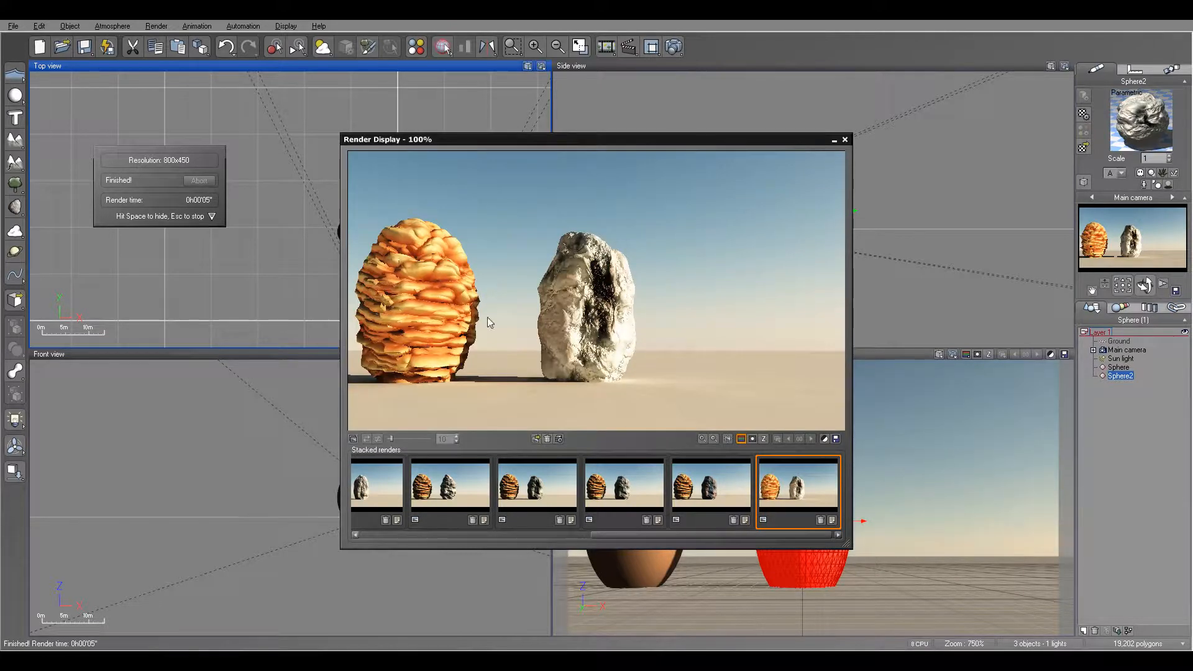
pyautogui.click(844, 139)
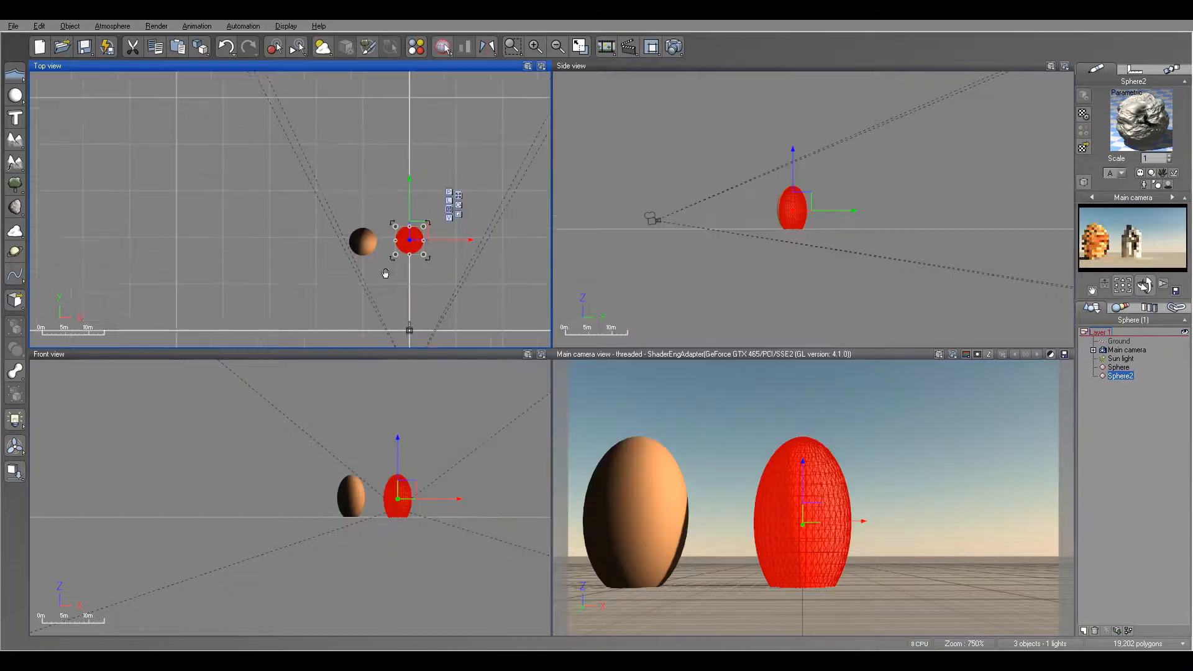
# Move both rock spheres out of the camera's view and add a third sphere in front of the camera, stretched into an upright egg
pyautogui.moveTo(360, 261); pyautogui.dragTo(273, 235)
pyautogui.moveTo(416, 229); pyautogui.dragTo(296, 269)
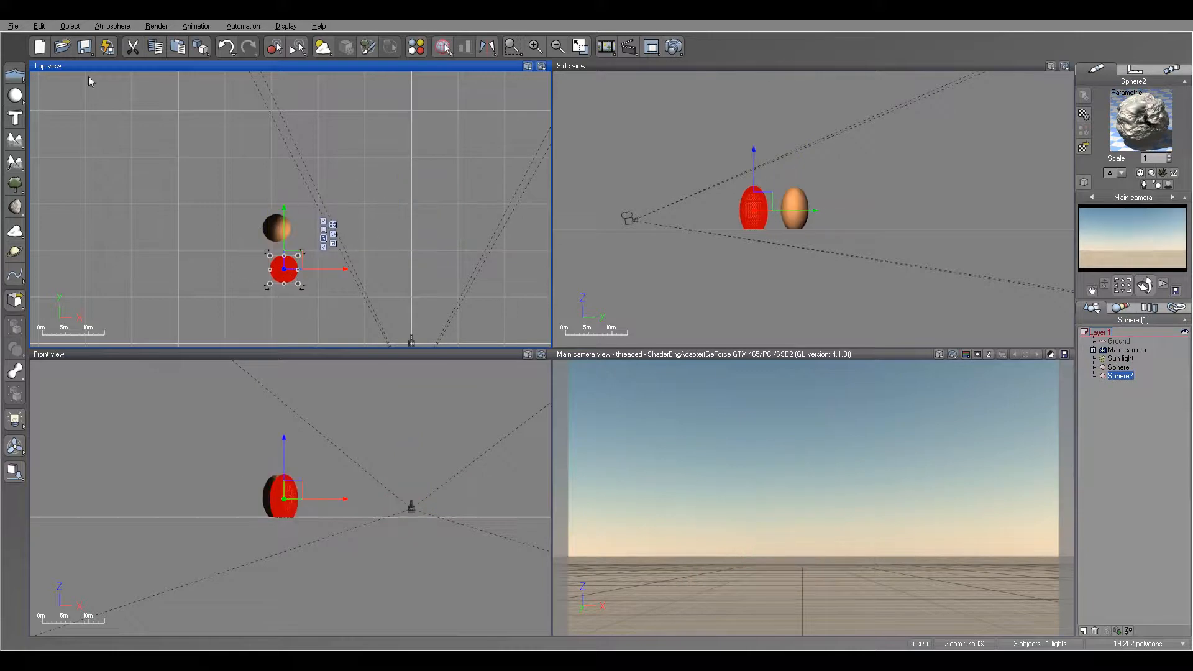
pyautogui.click(14, 96)
pyautogui.moveTo(305, 200); pyautogui.dragTo(426, 234)
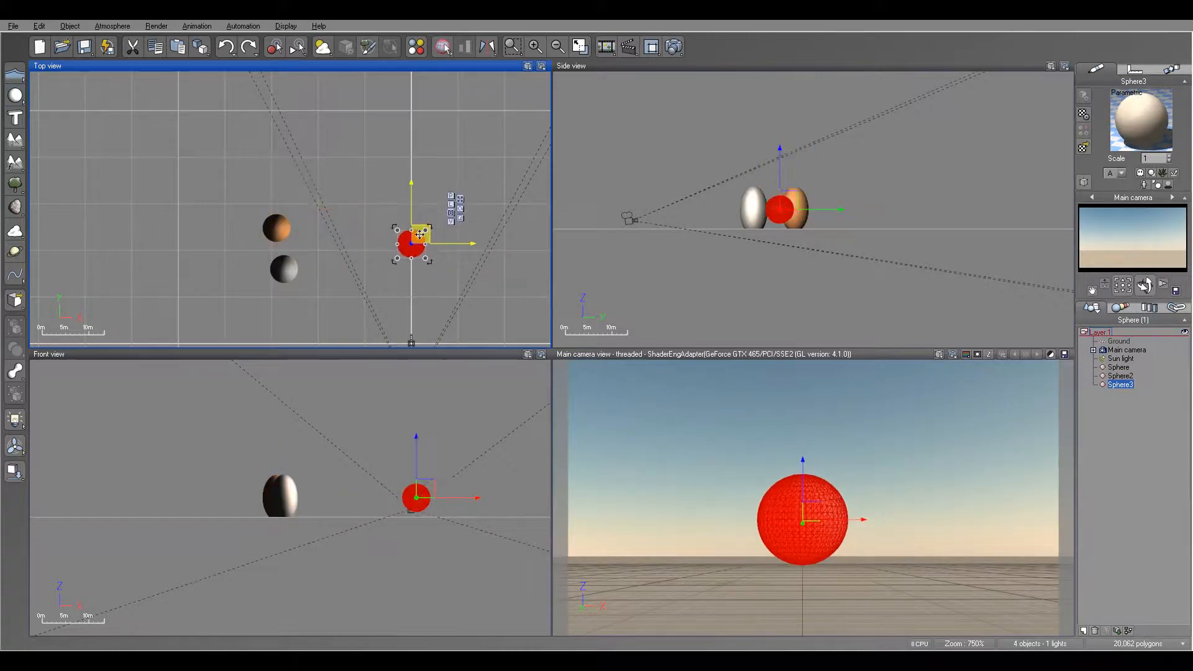
pyautogui.click(784, 200)
pyautogui.moveTo(779, 196)
pyautogui.mouseDown()
pyautogui.moveTo(779, 166)
pyautogui.moveTo(780, 200)
pyautogui.mouseUp()
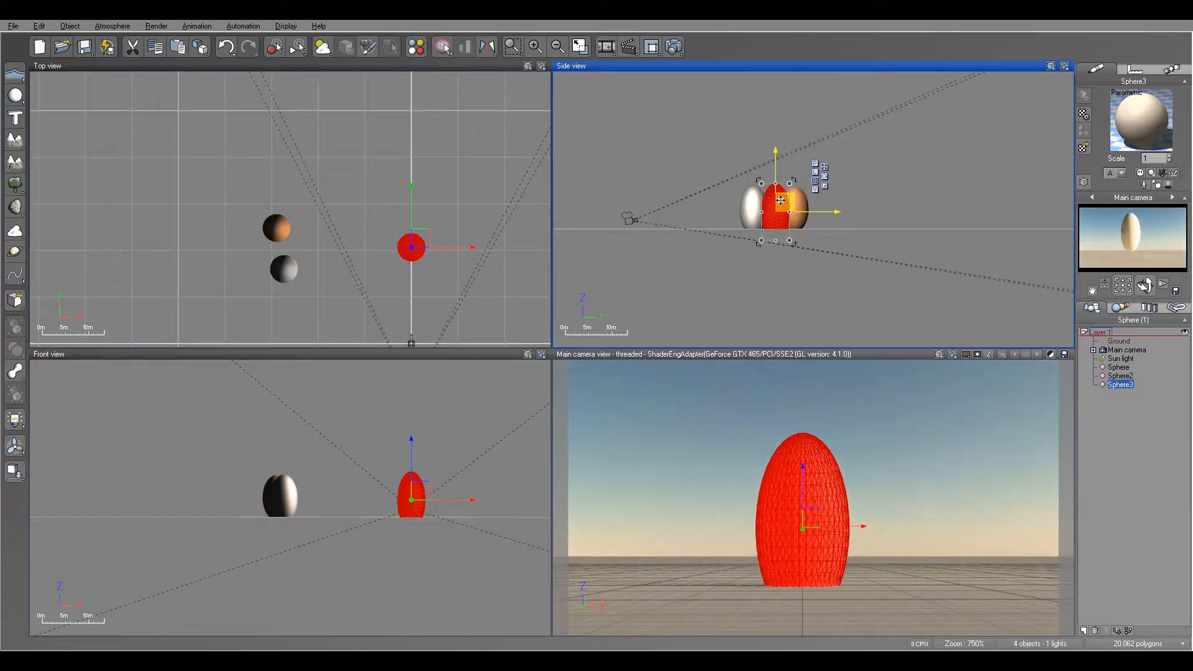
# Open the new sphere's bump production function and drive the Bump output with a Cellular Patterns Crystals noise
pyautogui.doubleClick(1131, 128)
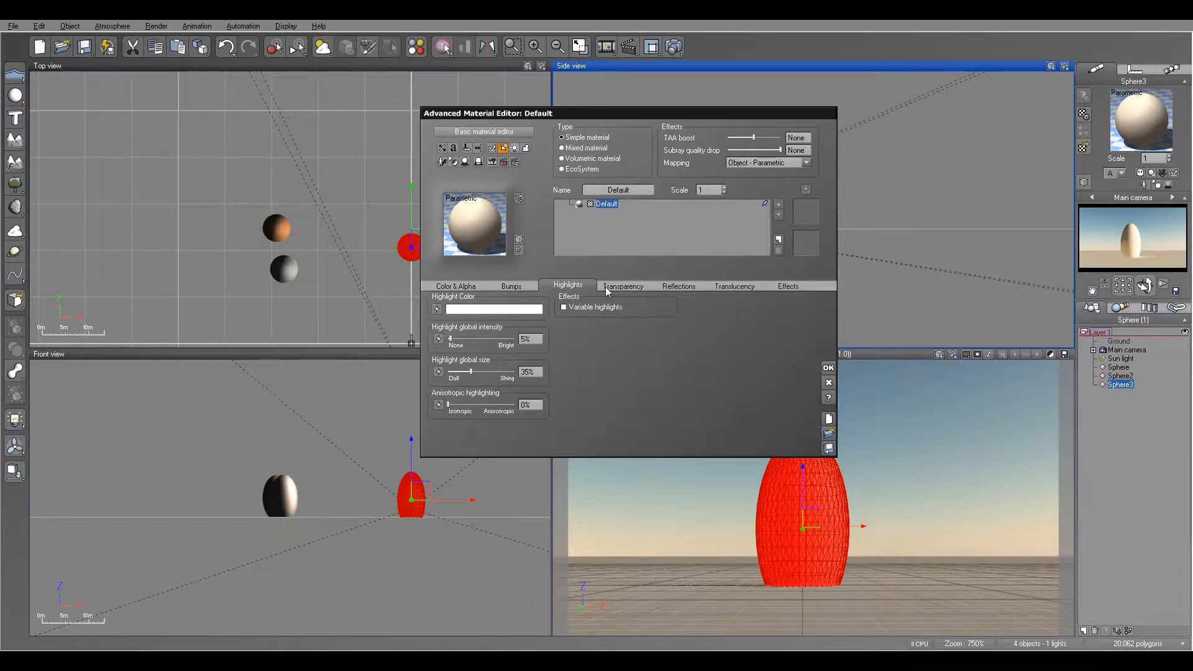
pyautogui.click(512, 286)
pyautogui.rightClick(464, 334)
pyautogui.click(500, 341)
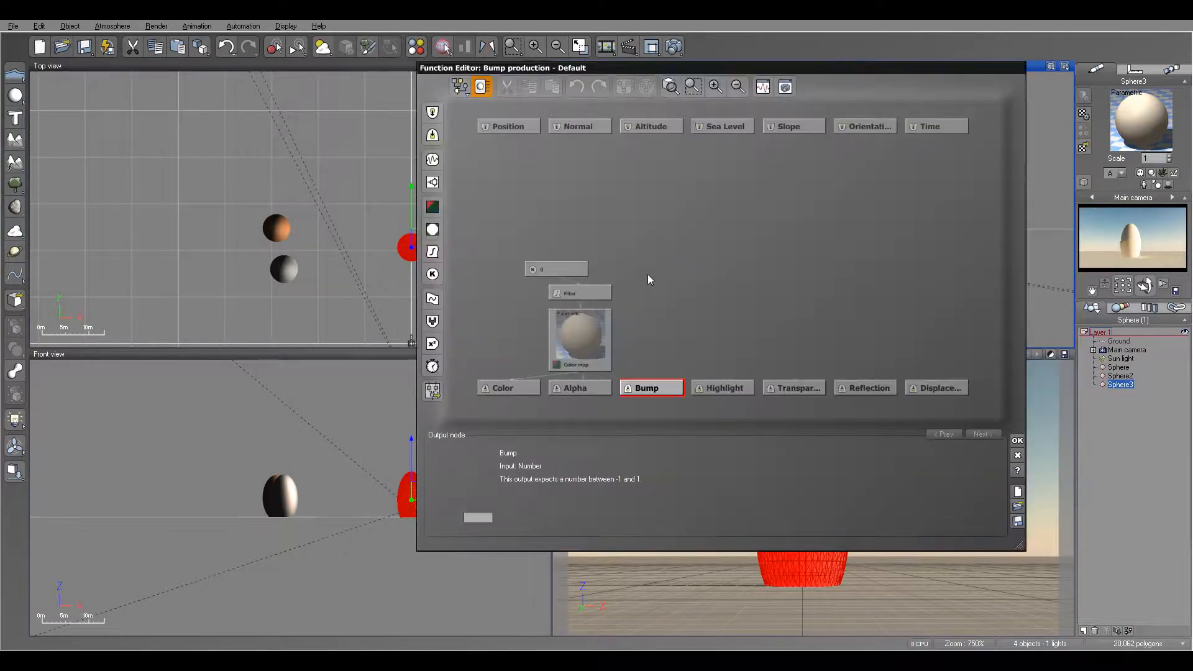
pyautogui.click(433, 161)
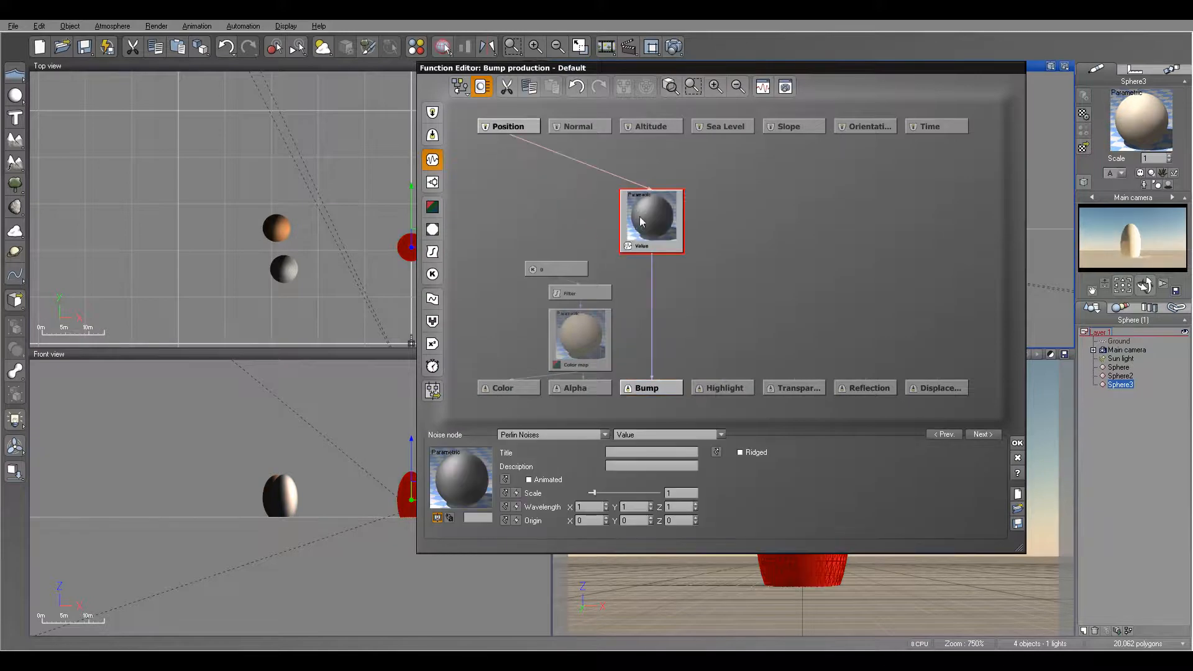
pyautogui.click(585, 433)
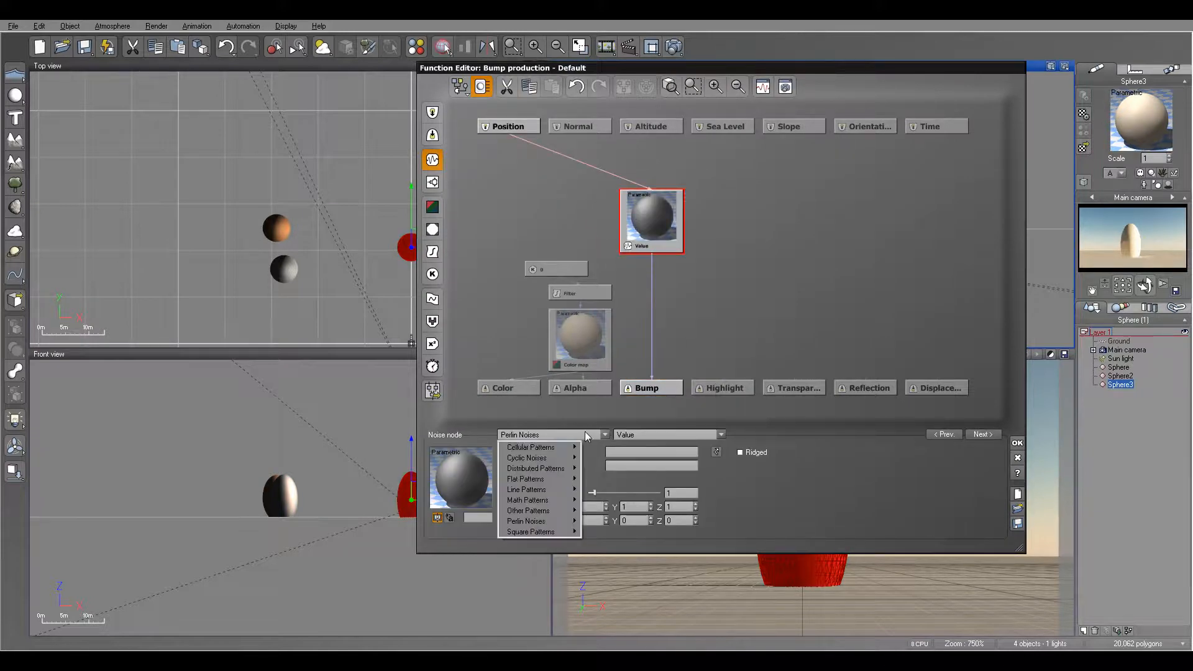
pyautogui.moveTo(557, 445)
pyautogui.click(625, 458)
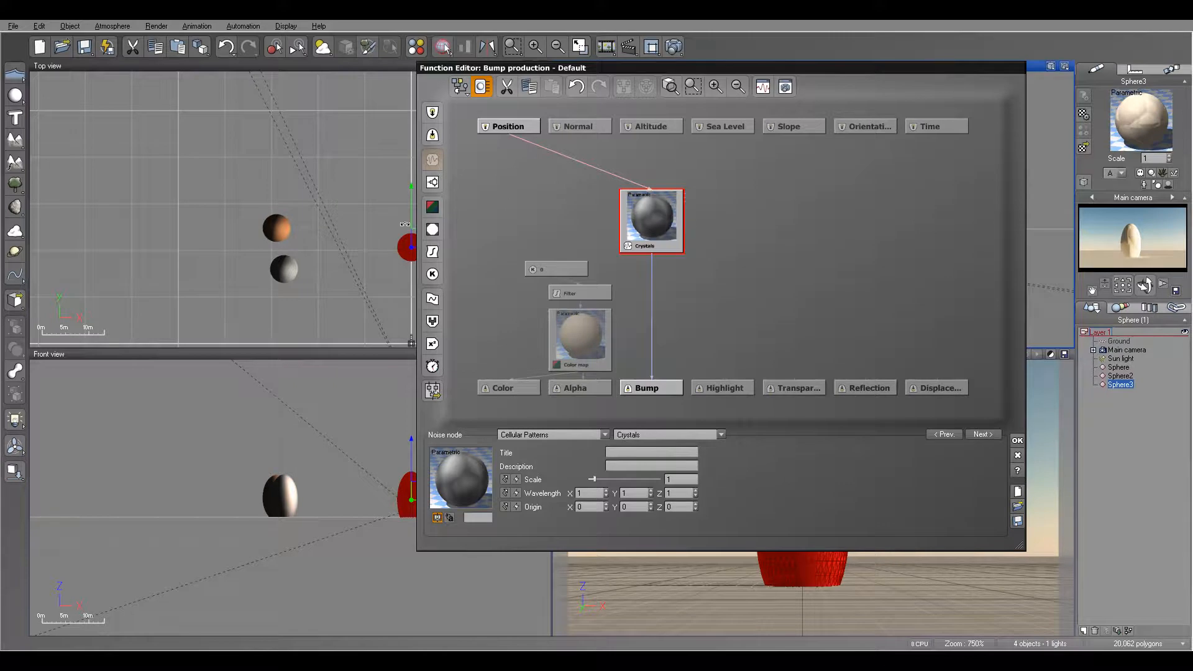
# Turn the Crystals noise into a Simple Fractal with a largest feature of 4
pyautogui.click(432, 182)
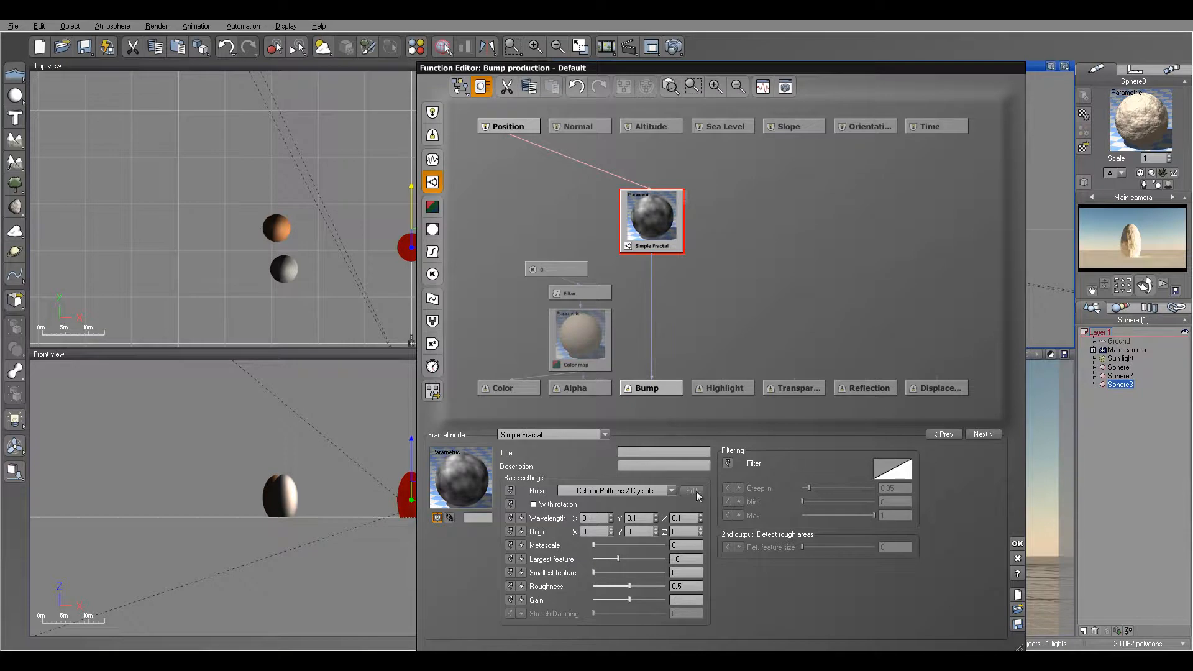
pyautogui.doubleClick(683, 559)
pyautogui.write('4')
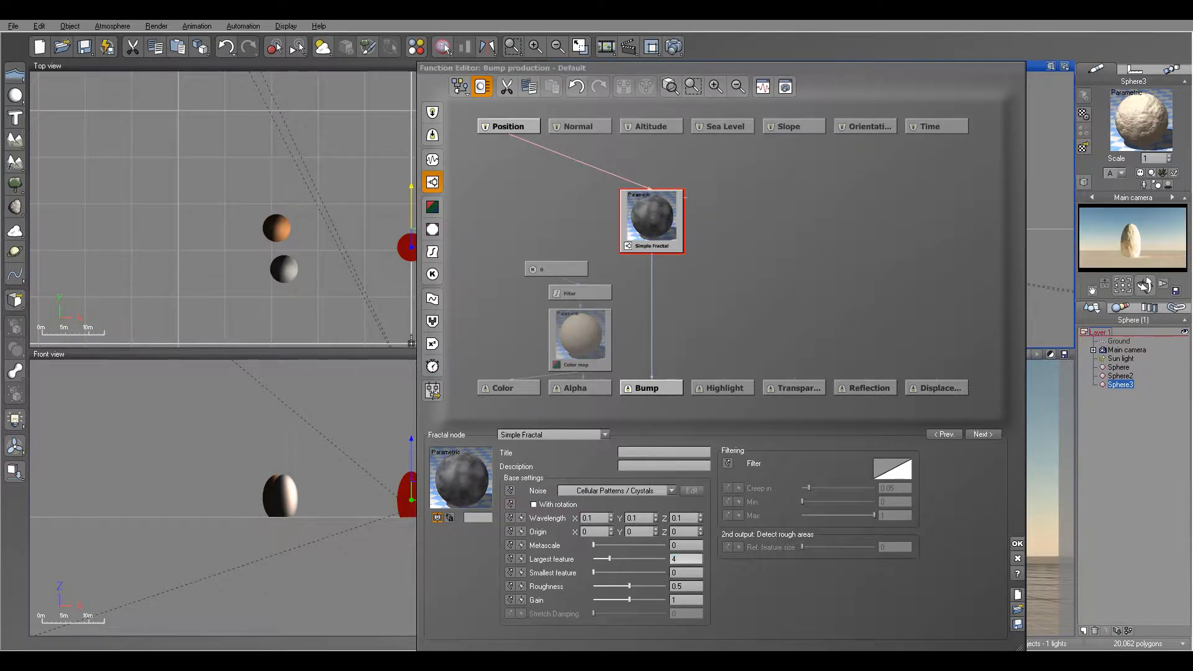
# Render the third sphere to check the fractal bump and close the render display
pyautogui.click(674, 47)
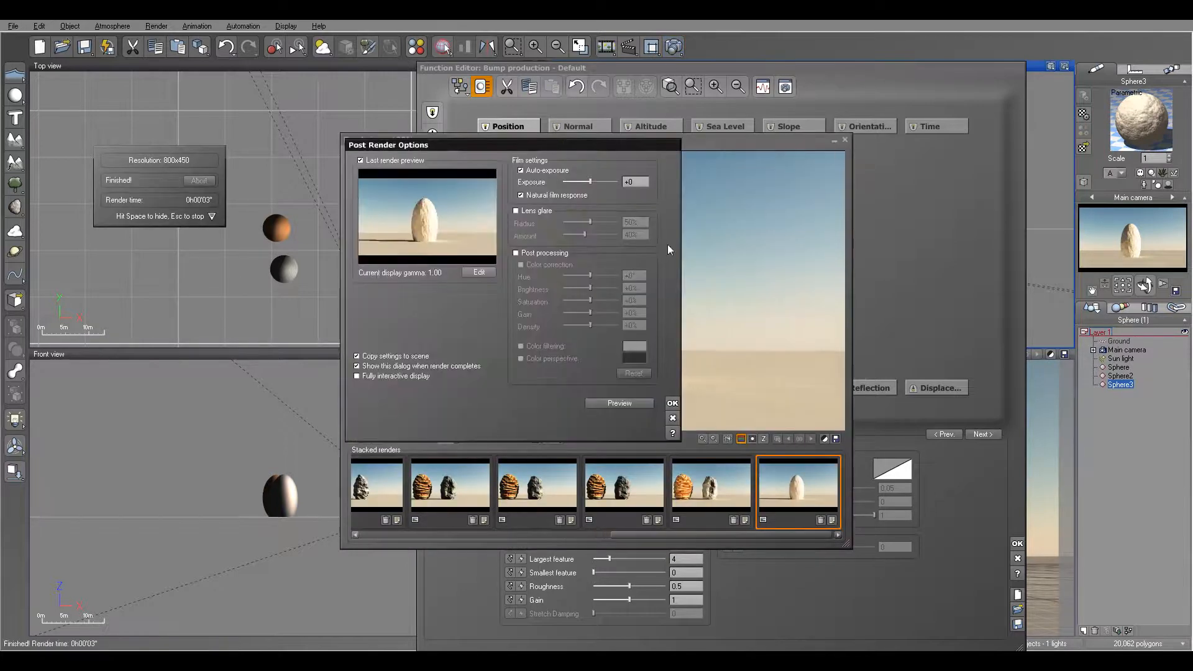
pyautogui.click(673, 403)
pyautogui.click(840, 140)
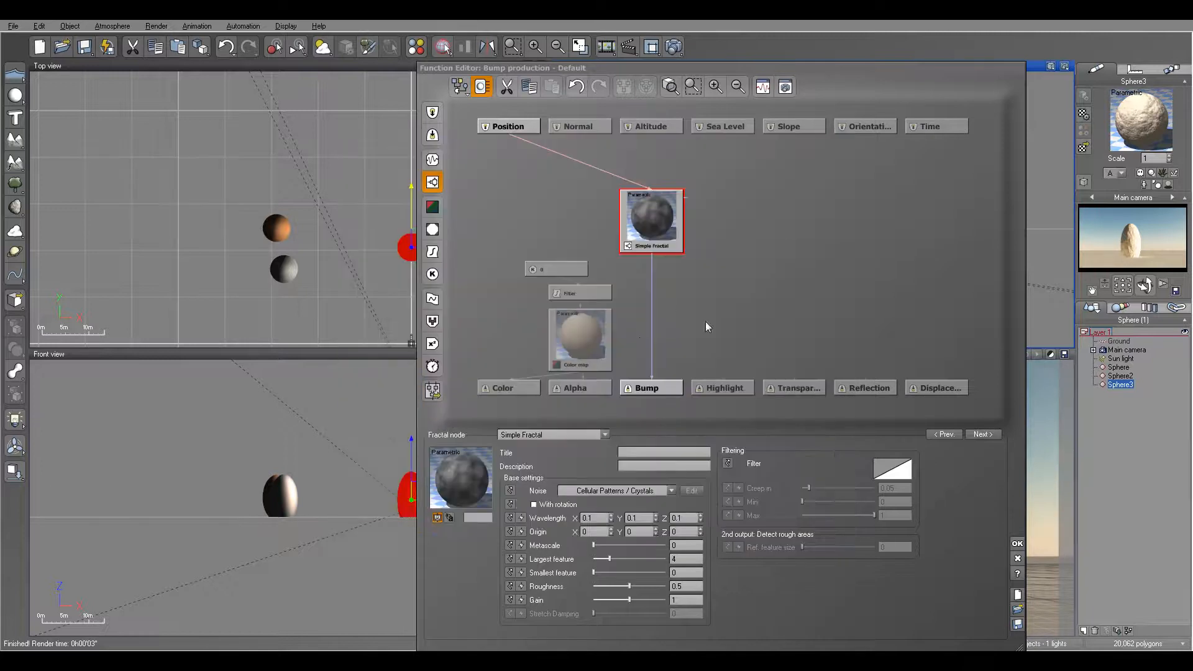
# Insert a Blender between the Simple Fractal and Bump, and feed a new Crystals noise node into its second input
pyautogui.click(651, 331)
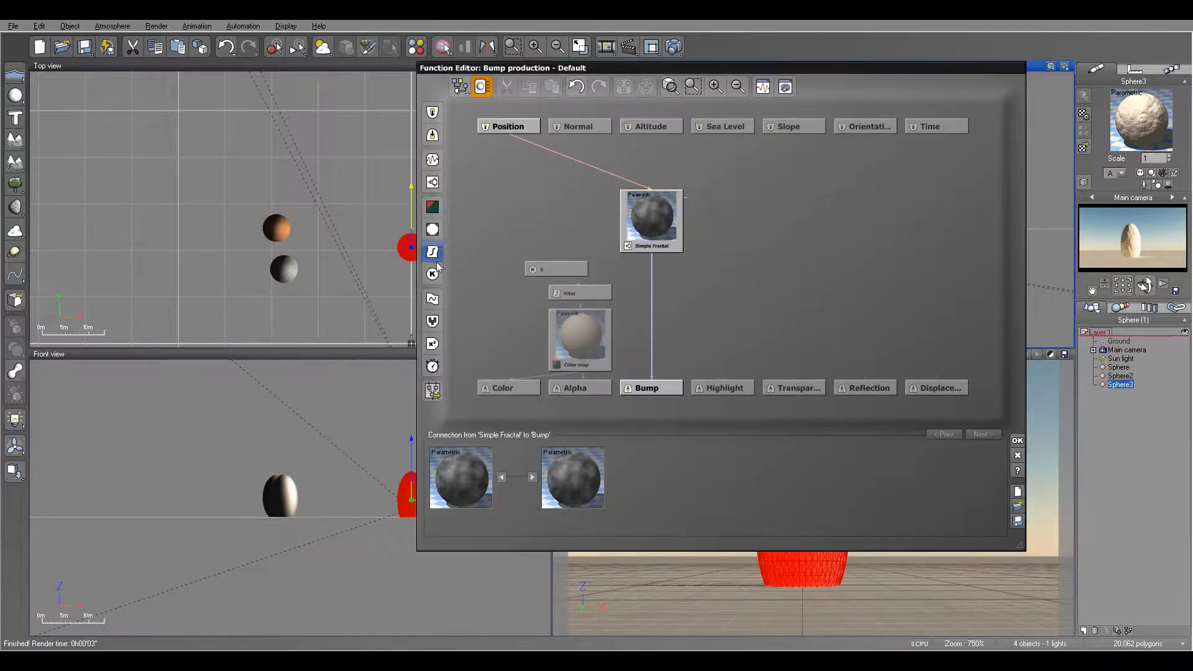
pyautogui.click(433, 323)
pyautogui.moveTo(638, 320); pyautogui.dragTo(618, 303)
pyautogui.click(769, 198)
pyautogui.click(432, 160)
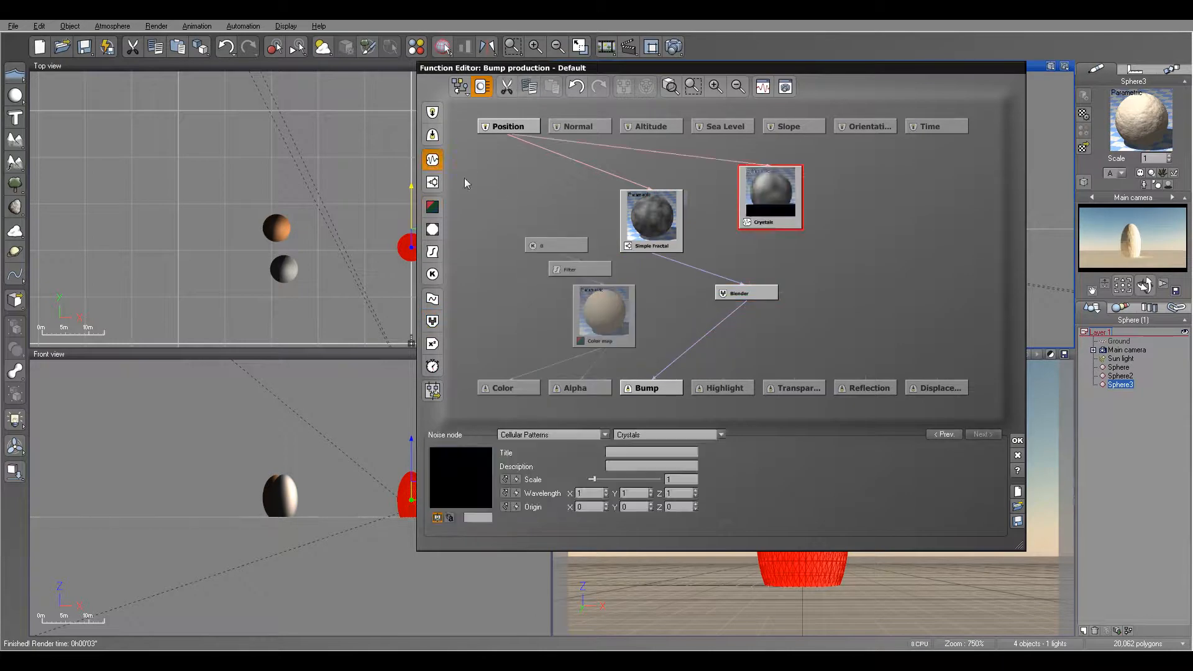
pyautogui.moveTo(750, 283); pyautogui.dragTo(750, 284)
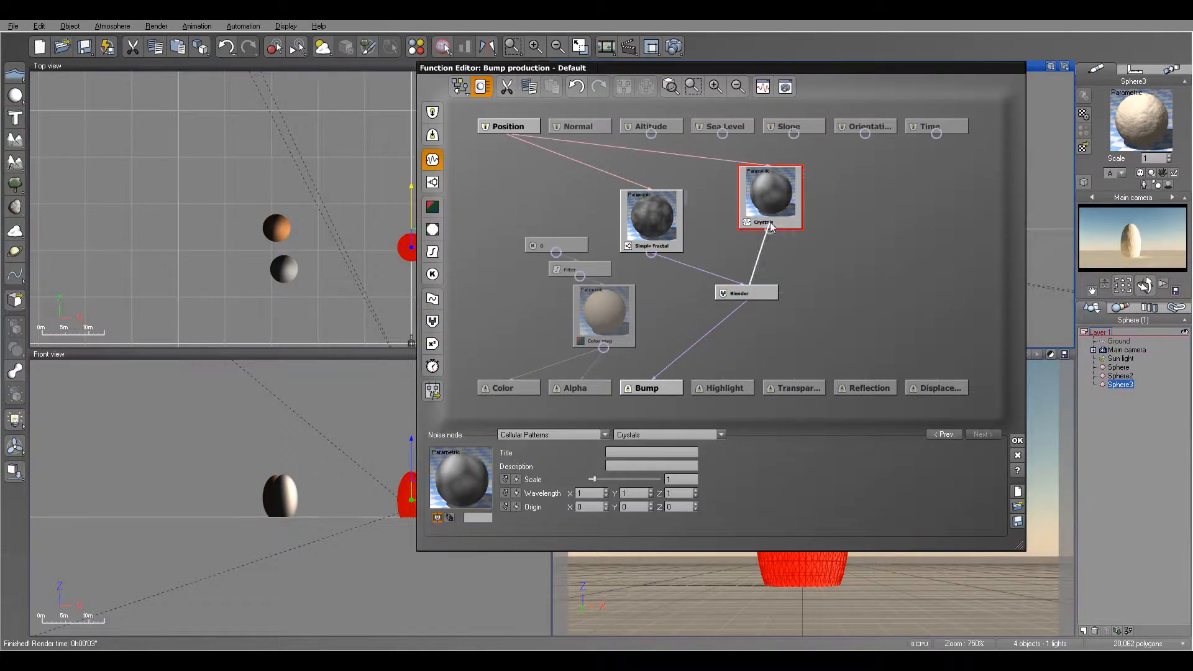
# Set the Blender's combination mode to Max
pyautogui.click(759, 295)
pyautogui.click(641, 493)
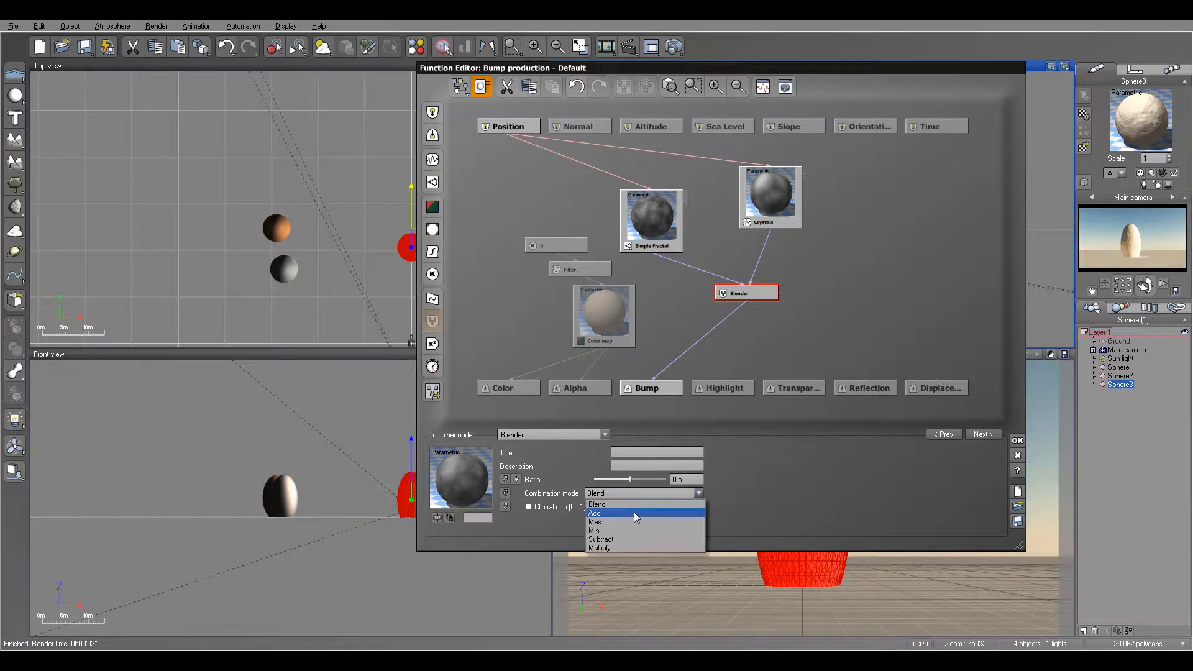
pyautogui.click(629, 522)
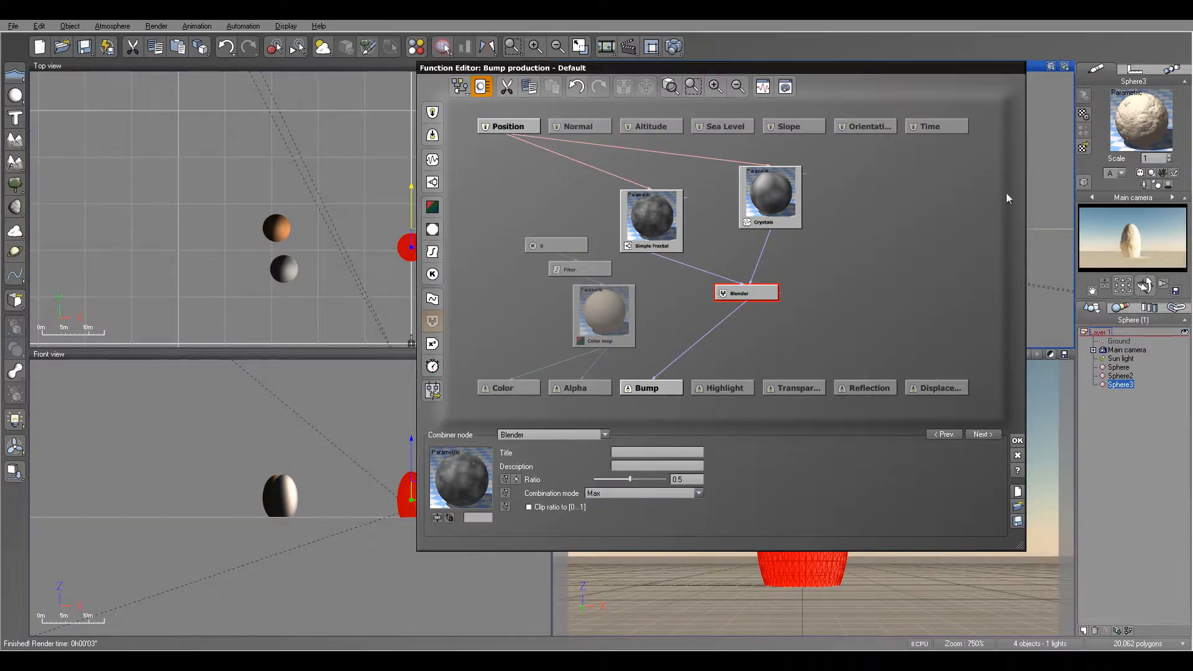
# Set the Blender's ratio to about 0.68 and the Crystals noise's Z wavelength to 1, and accept the bump function
pyautogui.moveTo(630, 478); pyautogui.dragTo(650, 476)
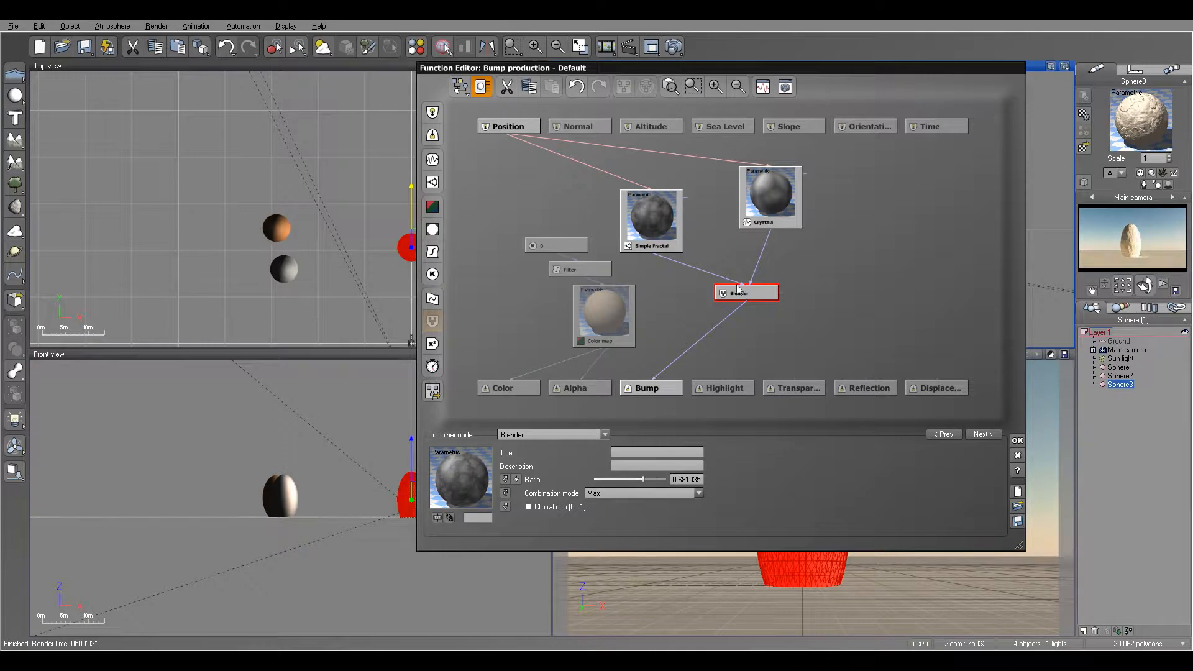
pyautogui.click(782, 195)
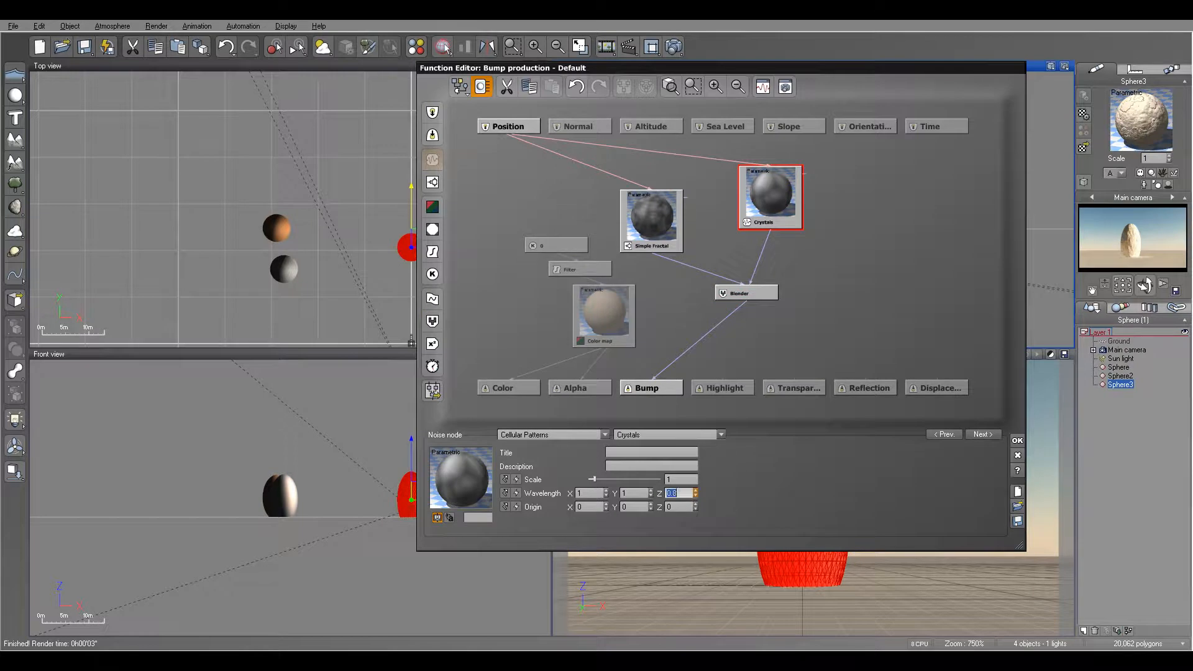
pyautogui.write('1')
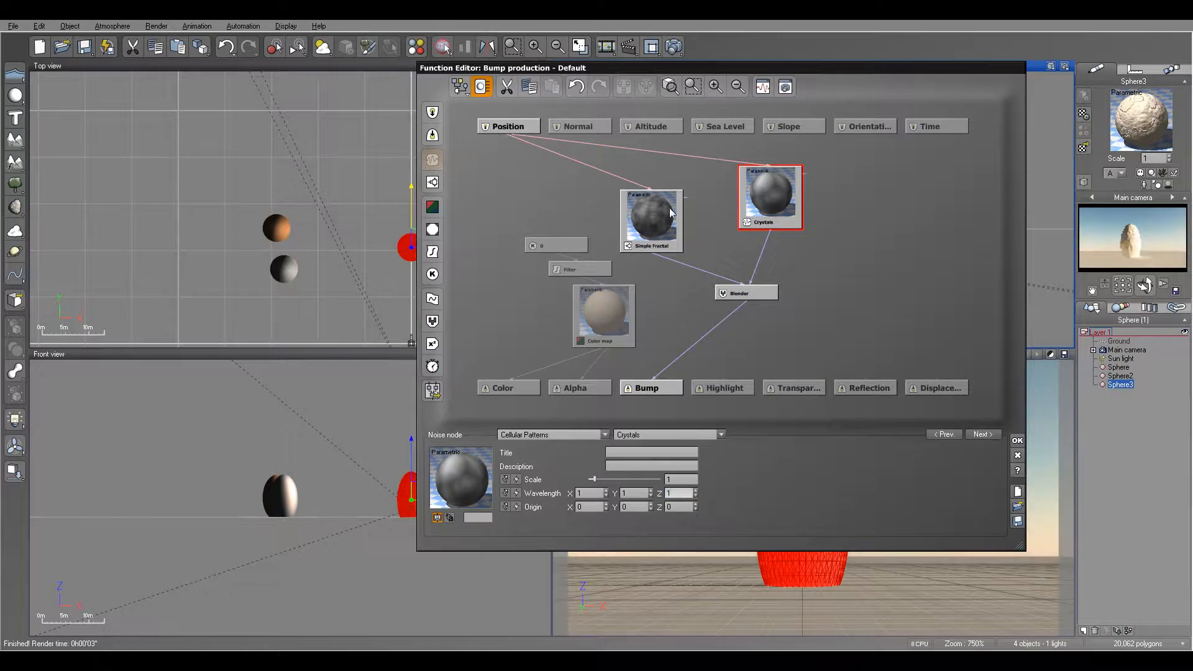
pyautogui.click(1017, 440)
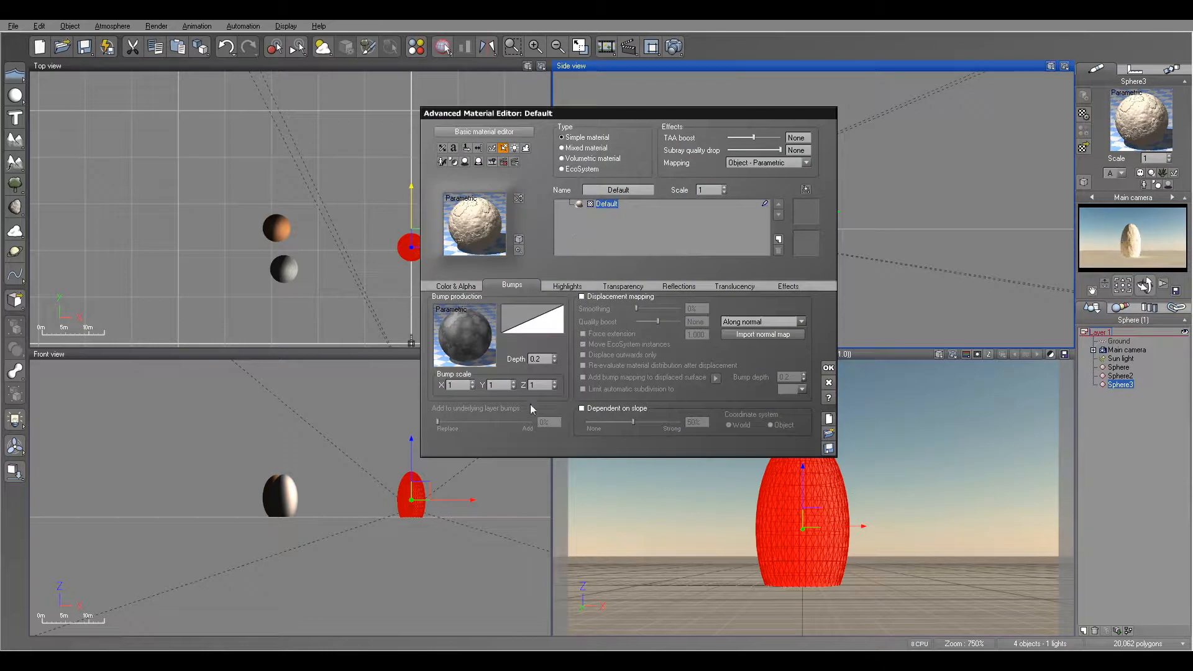
# Enable displacement mapping for the third sphere's material, check it in a render and close the render display
pyautogui.click(582, 297)
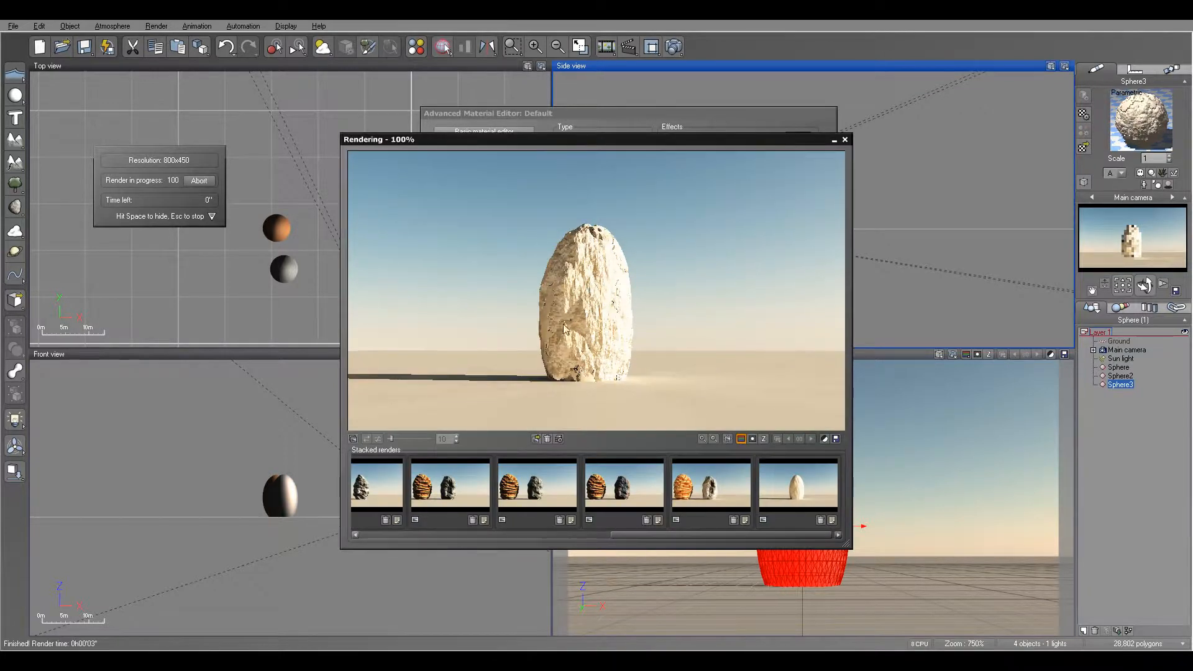
pyautogui.click(672, 405)
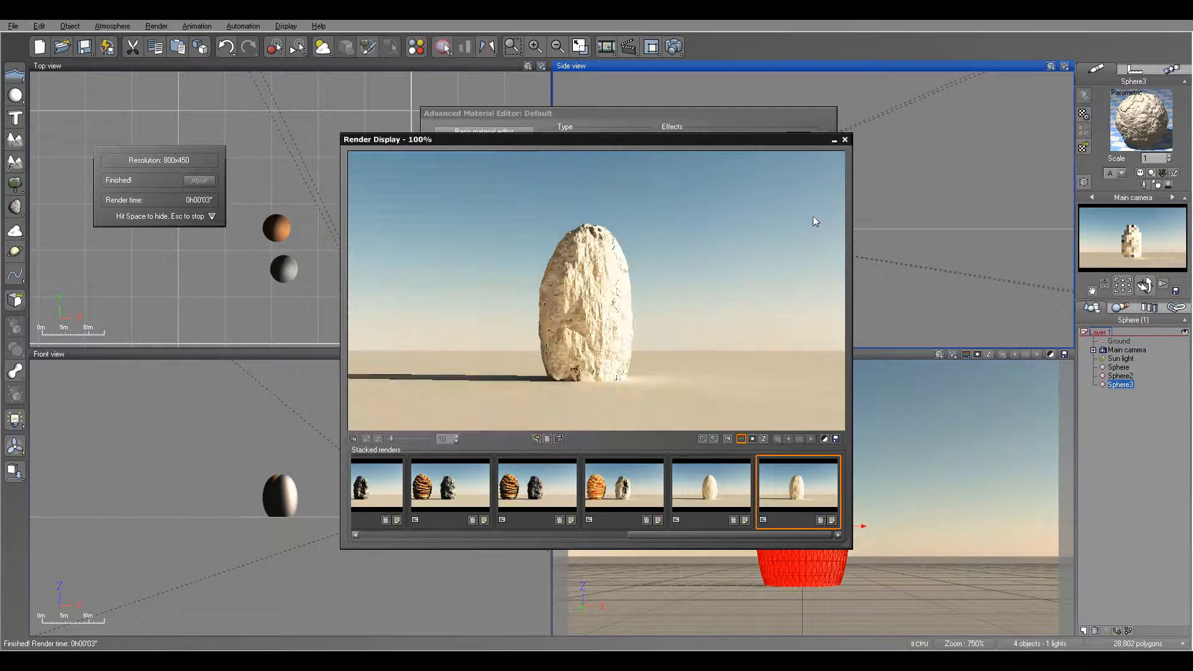
pyautogui.click(845, 139)
# Open the displacement function for editing, align the Simple Fractal with the Crystals node, and set the Blender's combination mode to Add
pyautogui.rightClick(478, 342)
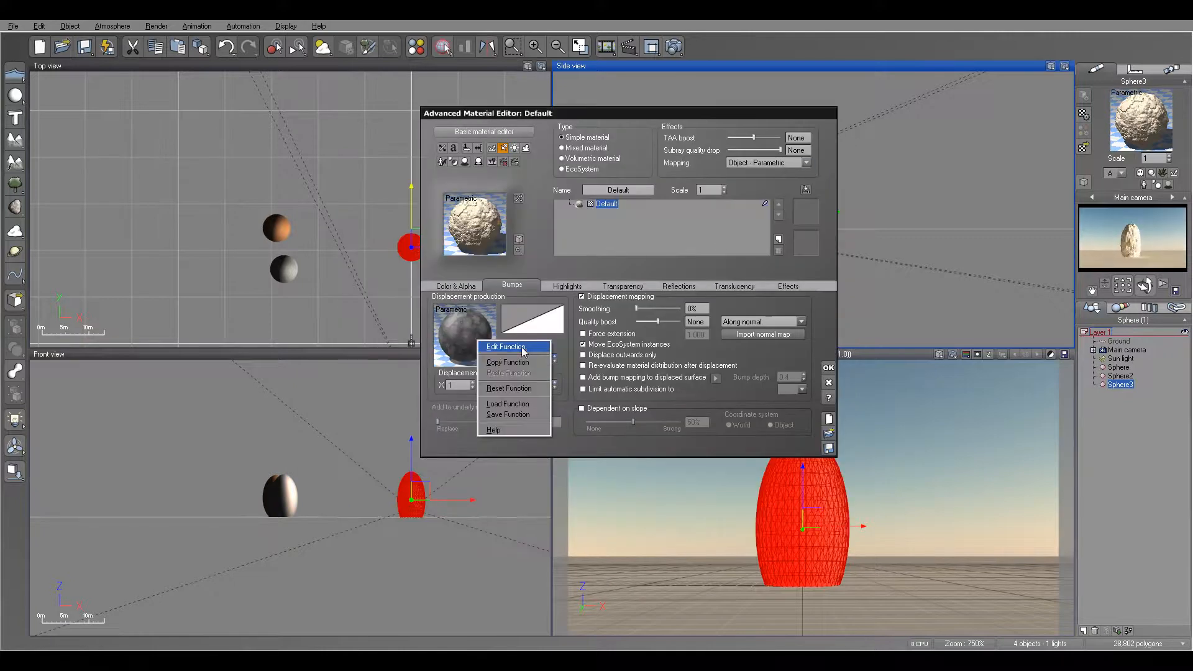
pyautogui.click(503, 348)
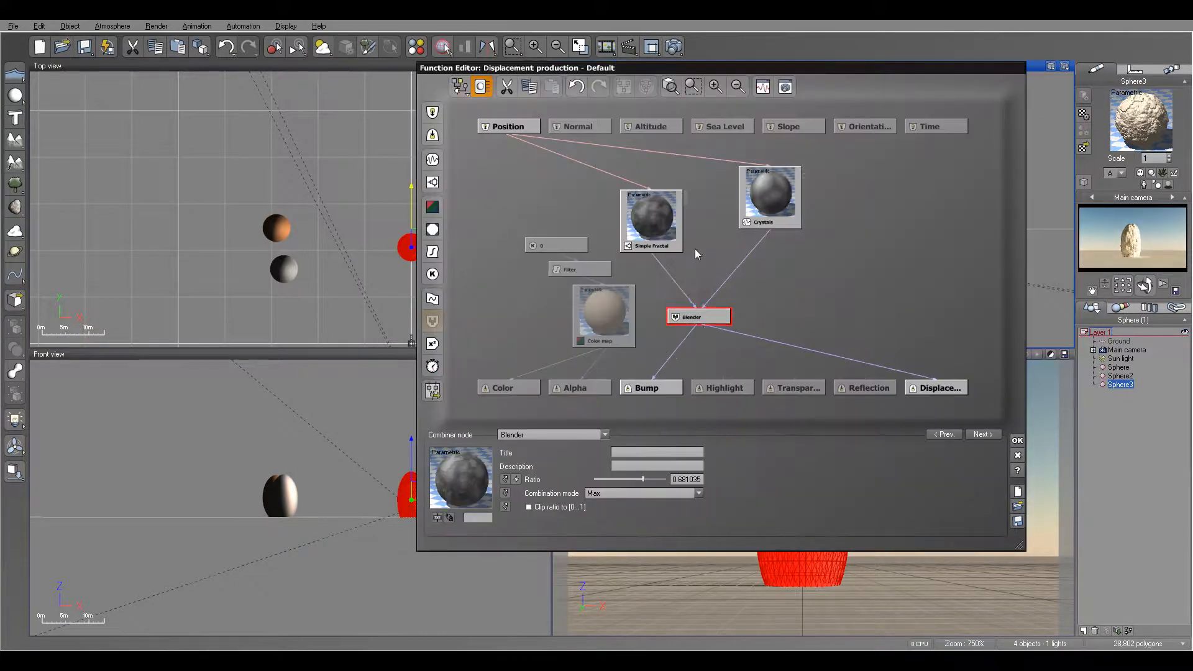
pyautogui.moveTo(651, 214); pyautogui.dragTo(651, 191)
pyautogui.click(700, 316)
pyautogui.click(662, 494)
pyautogui.click(654, 513)
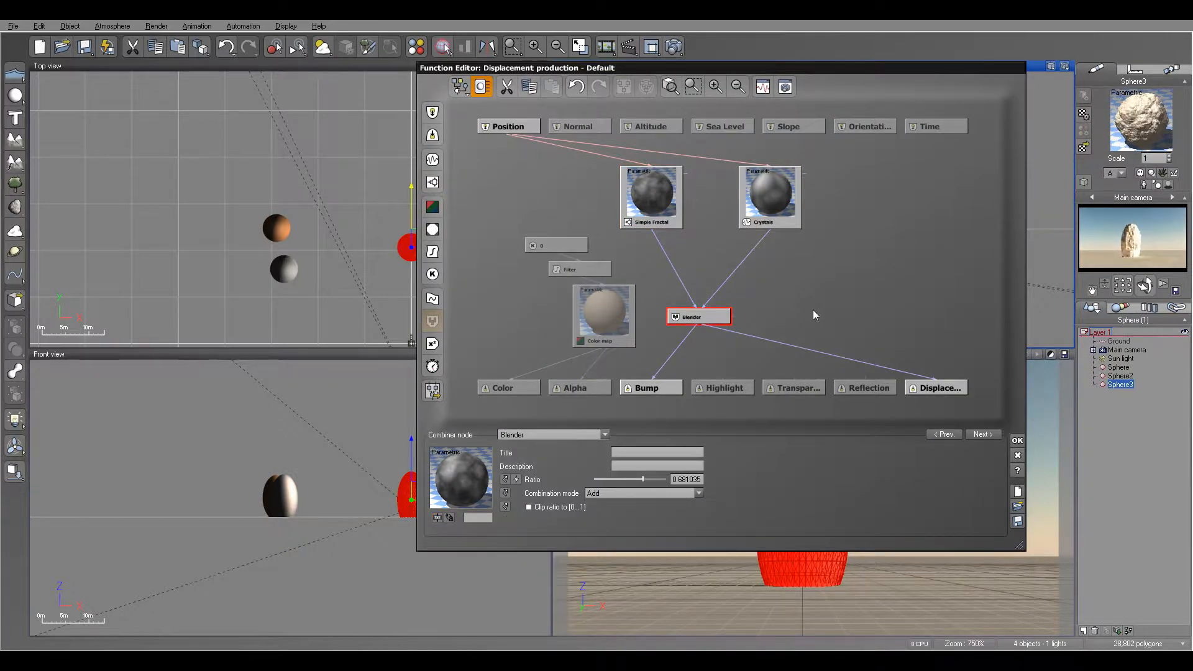
# Change the Simple Fractal node into a Basic Repeater
pyautogui.click(659, 196)
pyautogui.click(583, 435)
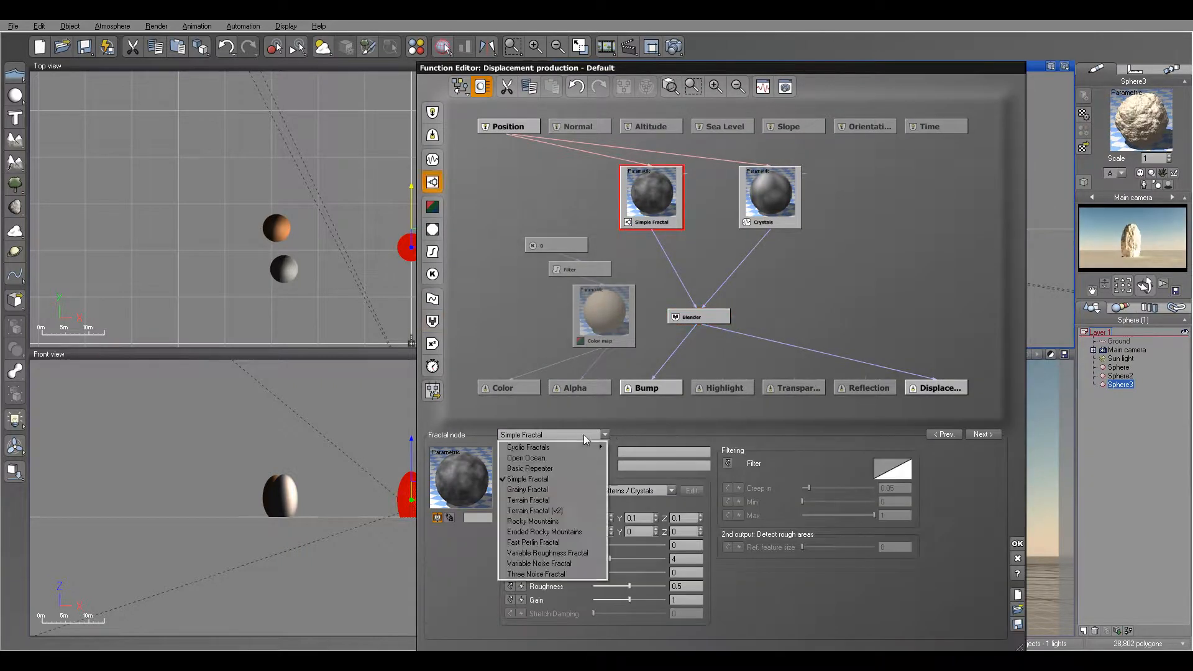
pyautogui.click(564, 468)
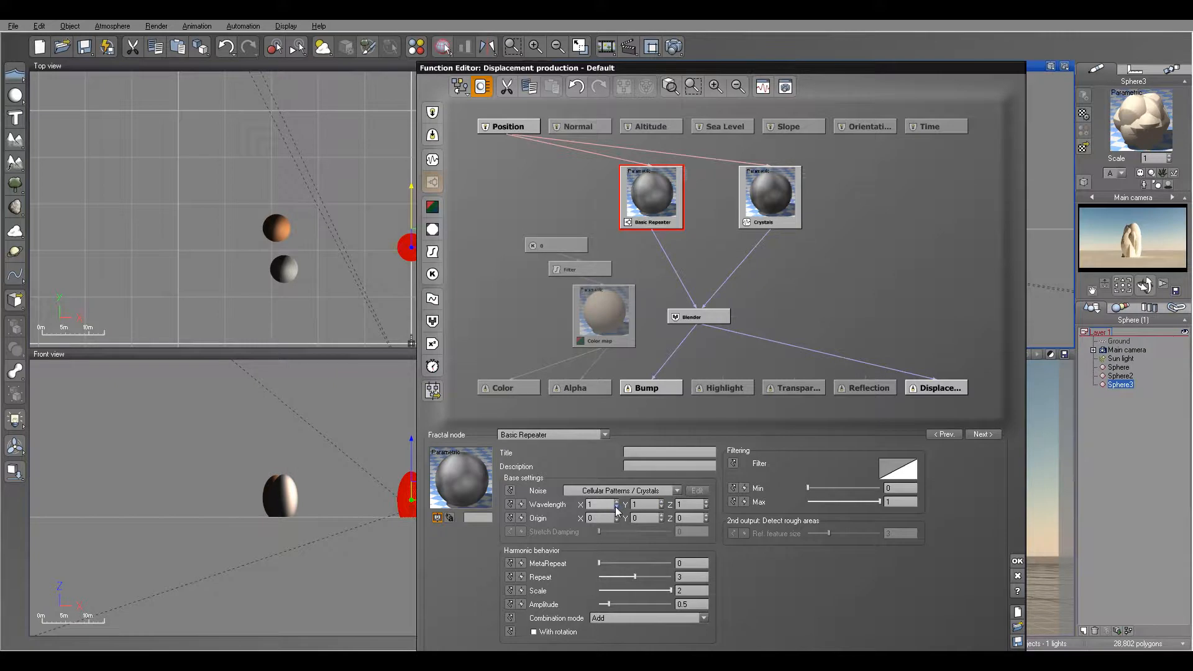
# Set the Basic Repeater's wavelength to 0.4 in X, Y and Z
pyautogui.doubleClick(599, 504)
pyautogui.write('.4')
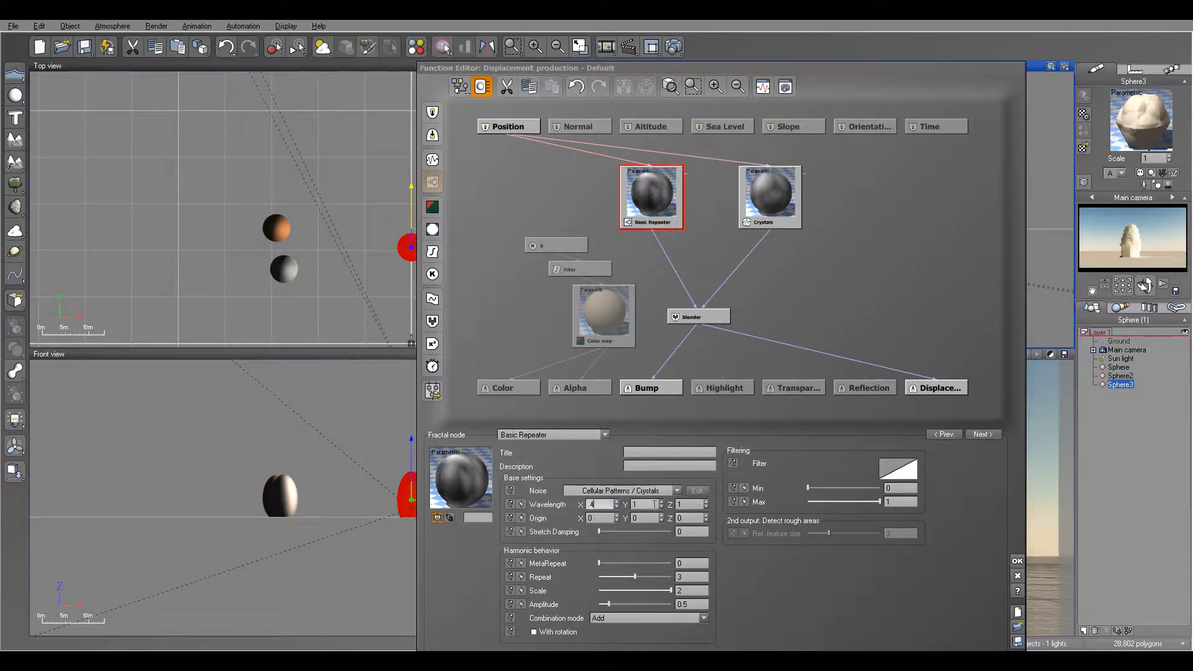
pyautogui.doubleClick(649, 505)
pyautogui.write('.4')
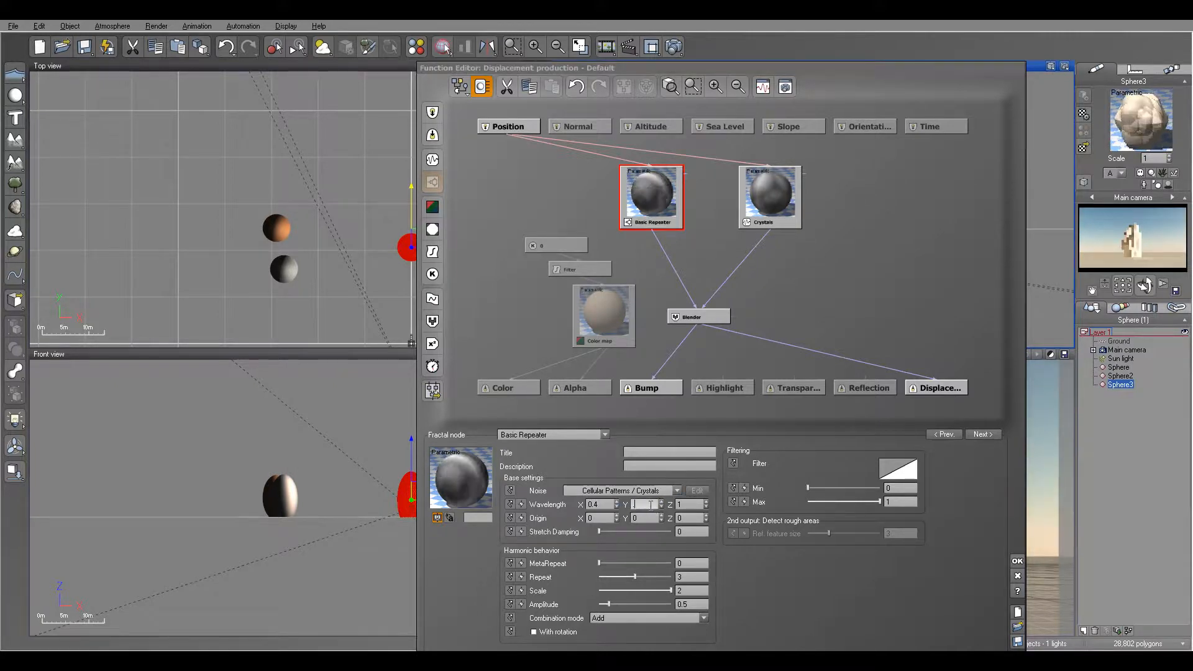
pyautogui.doubleClick(688, 505)
pyautogui.write('3')
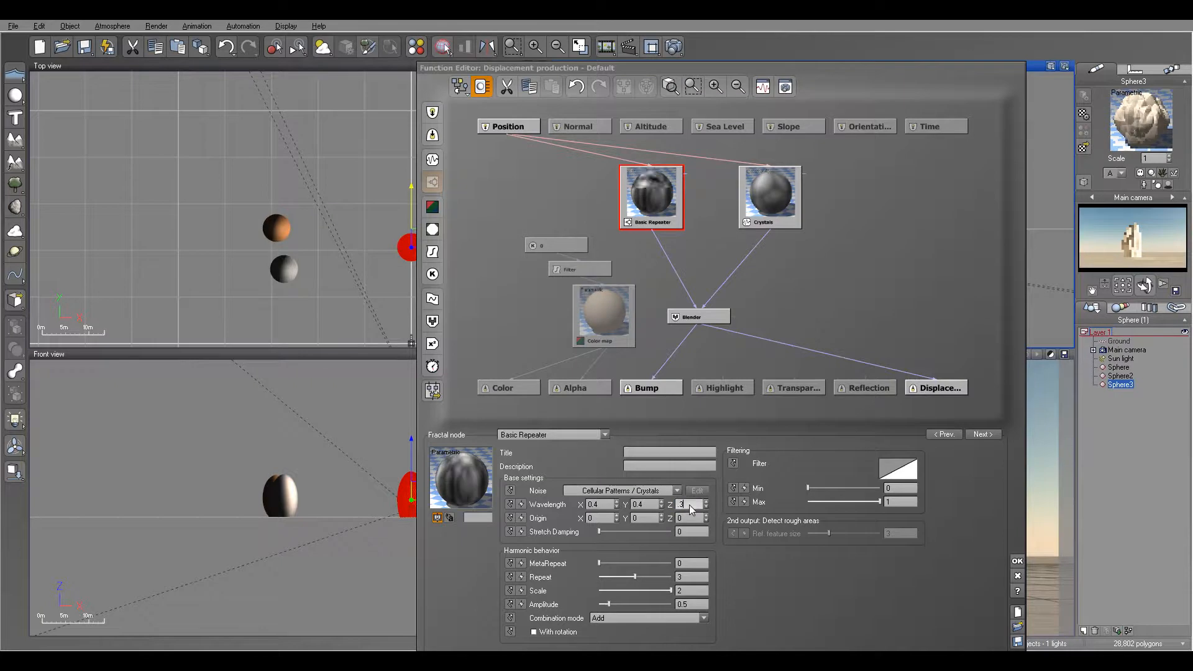
pyautogui.doubleClick(695, 505)
pyautogui.write('.5')
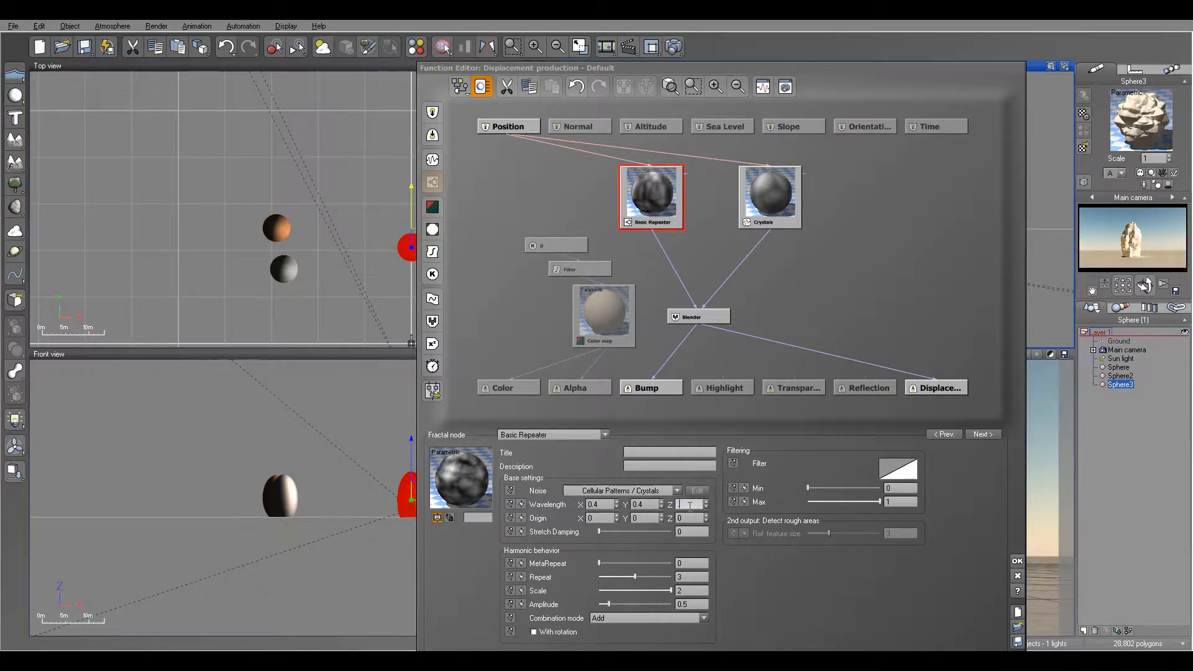
pyautogui.press('BackSpace')
pyautogui.write('4')
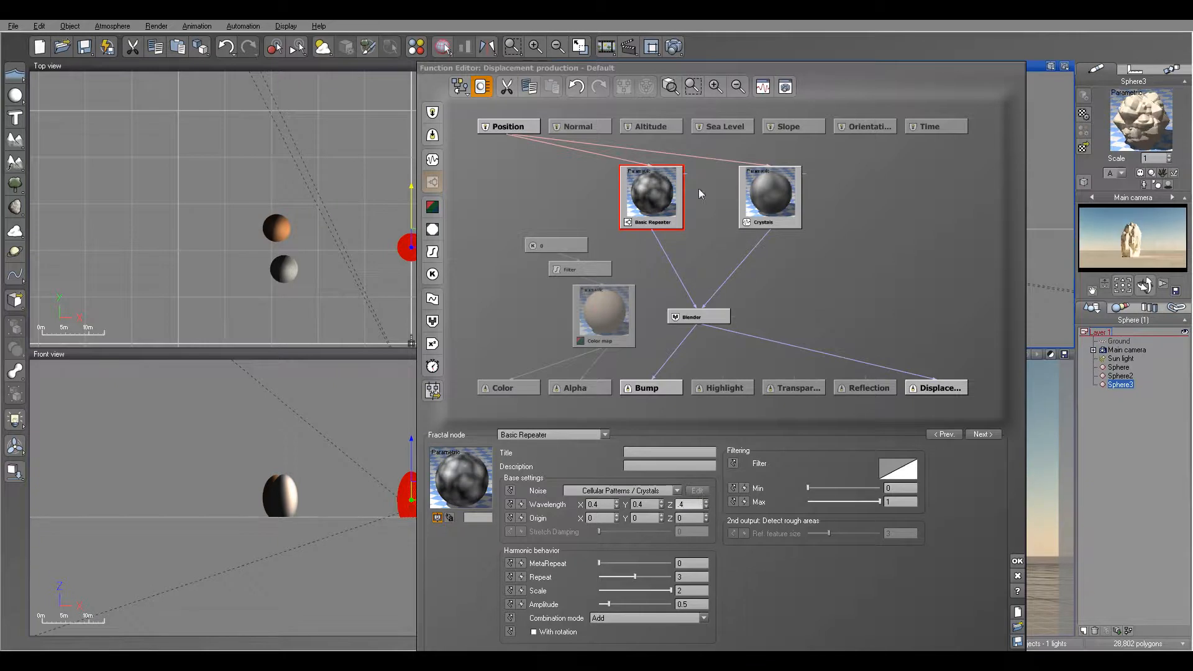
# Review the Crystals noise settings, render the third sphere to check the repeater displacement, and close the render display
pyautogui.click(780, 199)
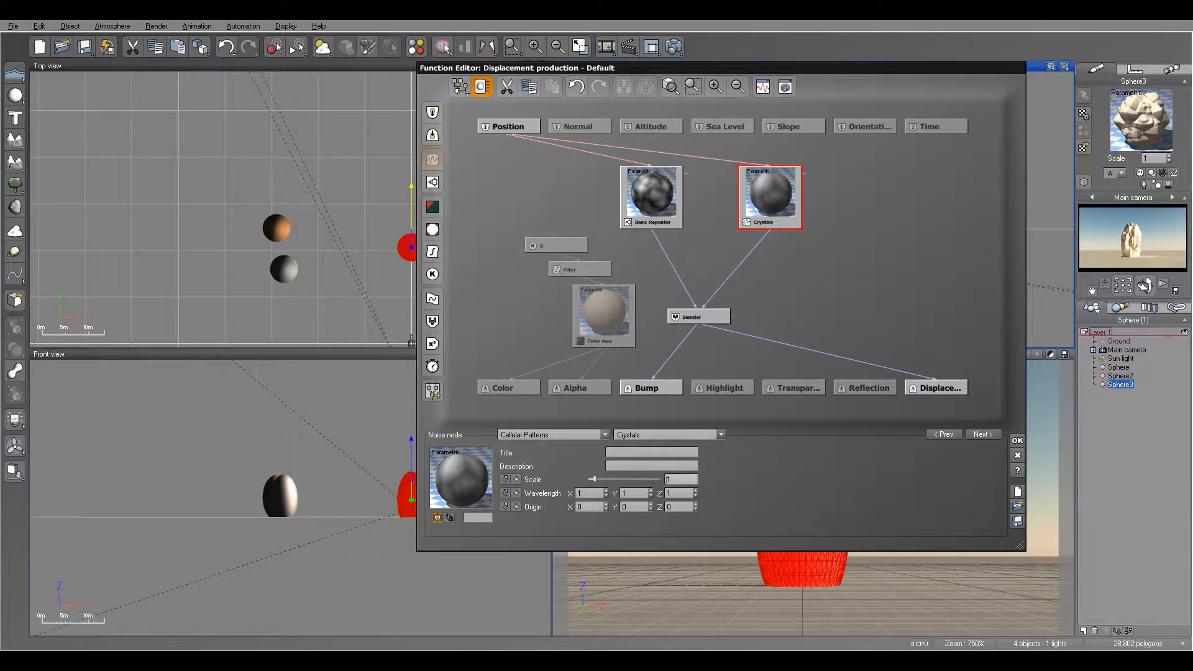
pyautogui.click(673, 46)
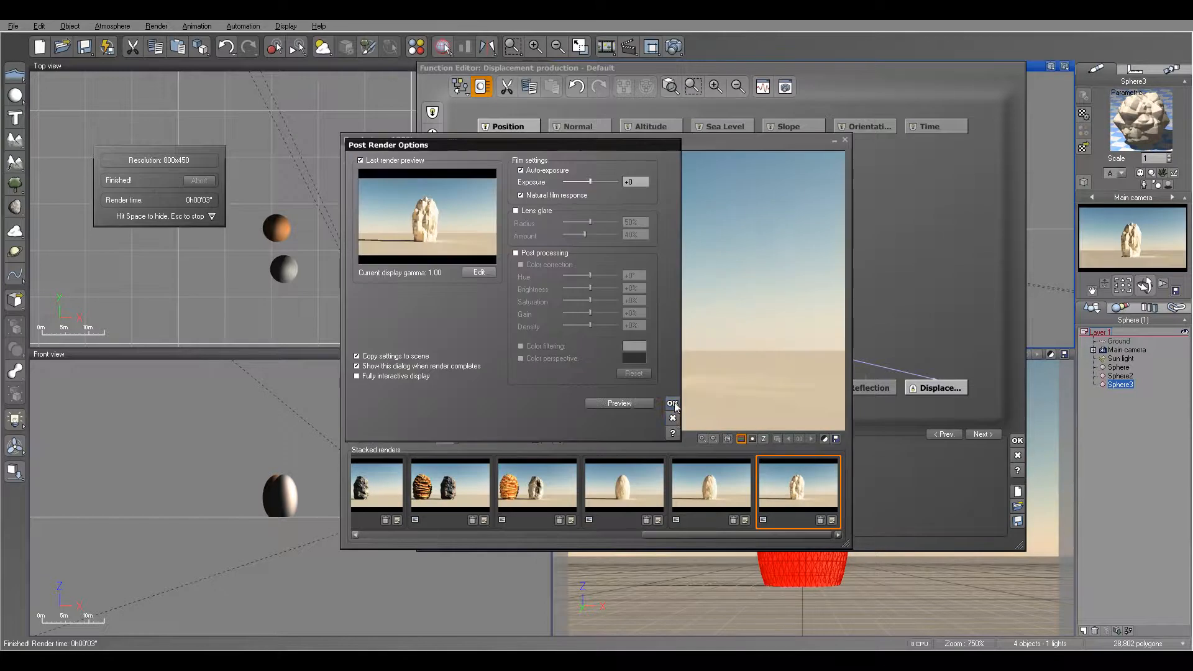
pyautogui.click(672, 404)
pyautogui.click(845, 141)
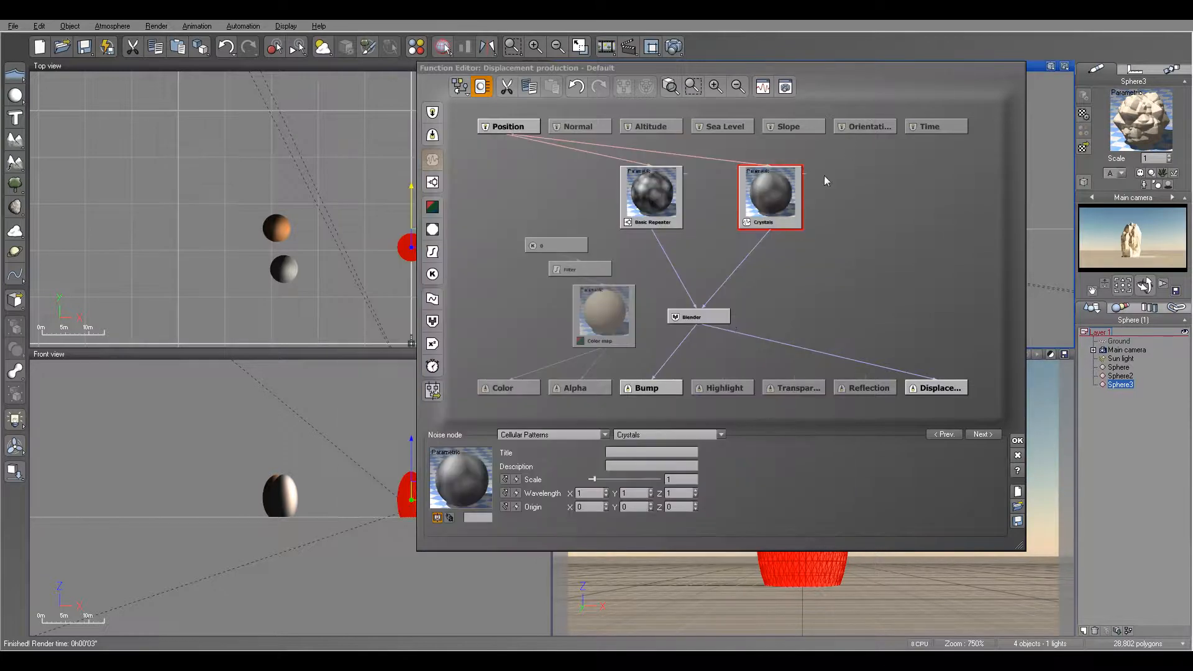
# Line up the color nodes, give the Color map node the turquoise map from Solid Colors, and accept the function
pyautogui.click(560, 293)
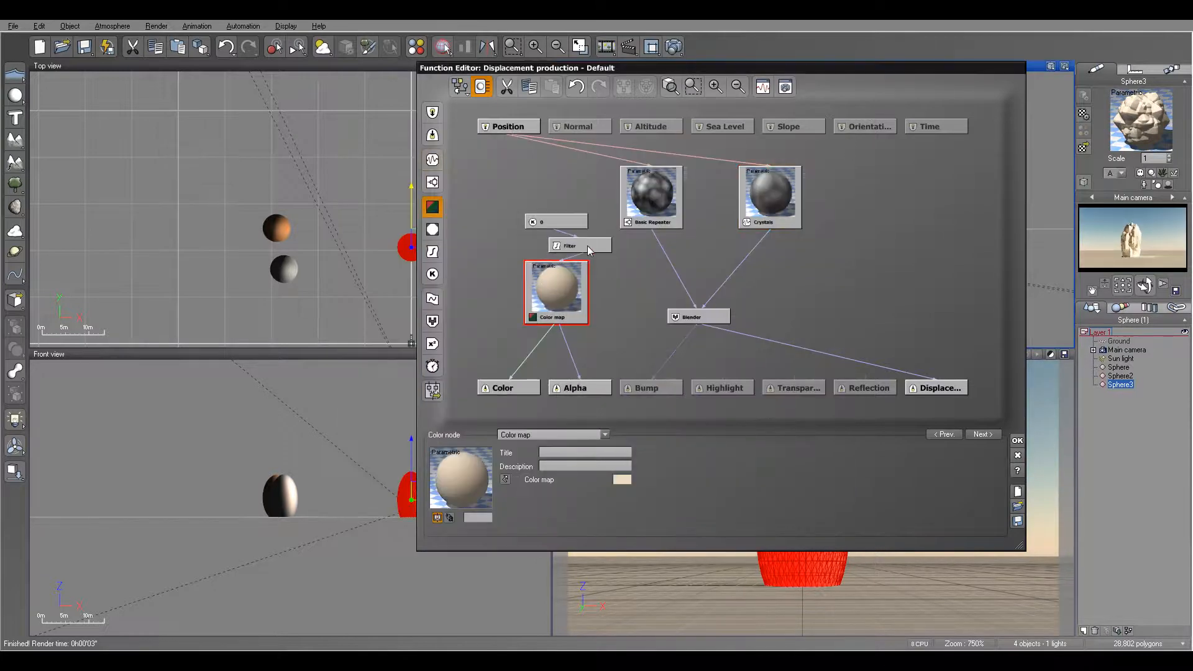
pyautogui.moveTo(590, 249); pyautogui.dragTo(567, 248)
pyautogui.click(549, 307)
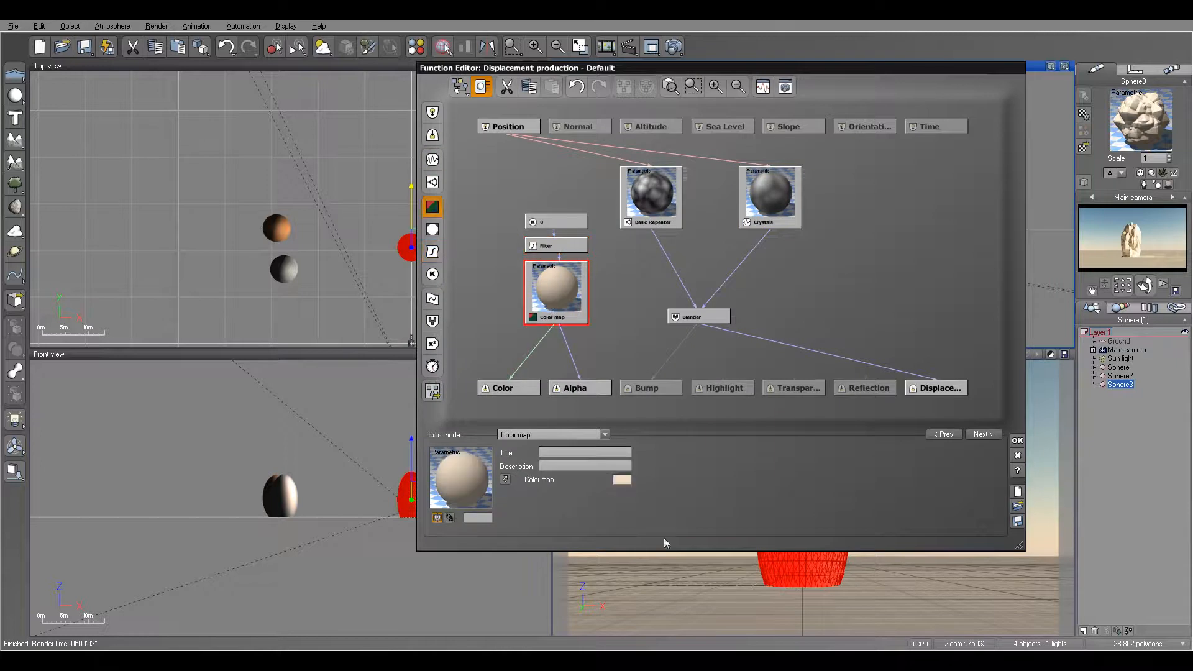
pyautogui.click(621, 480)
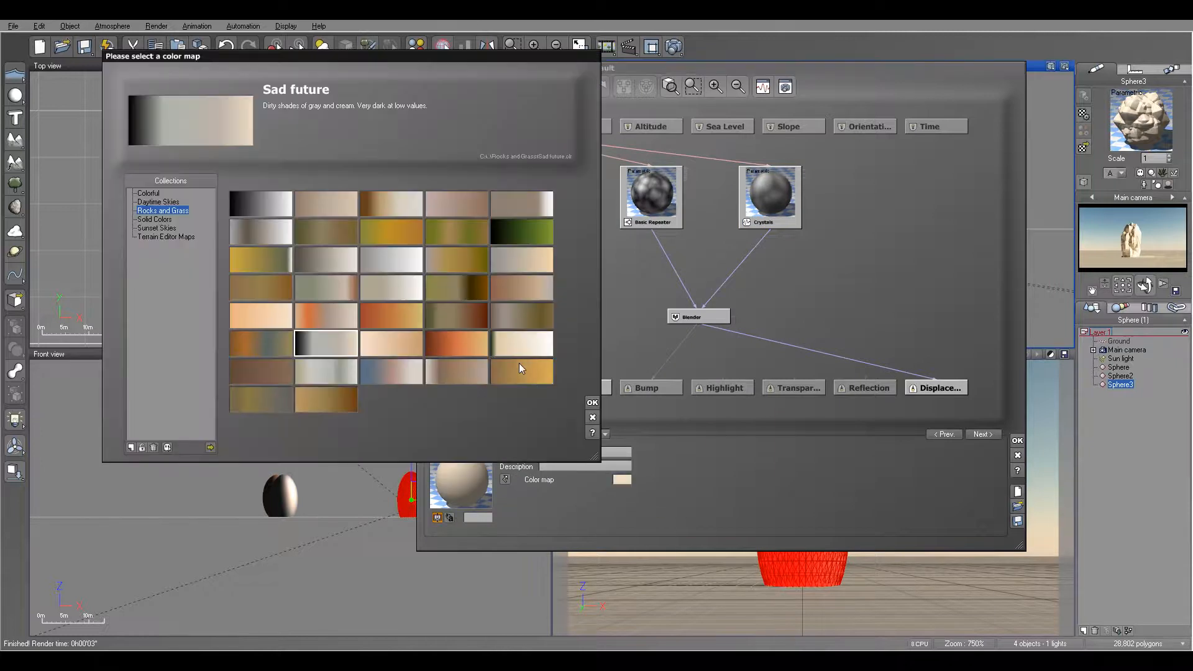
pyautogui.click(161, 219)
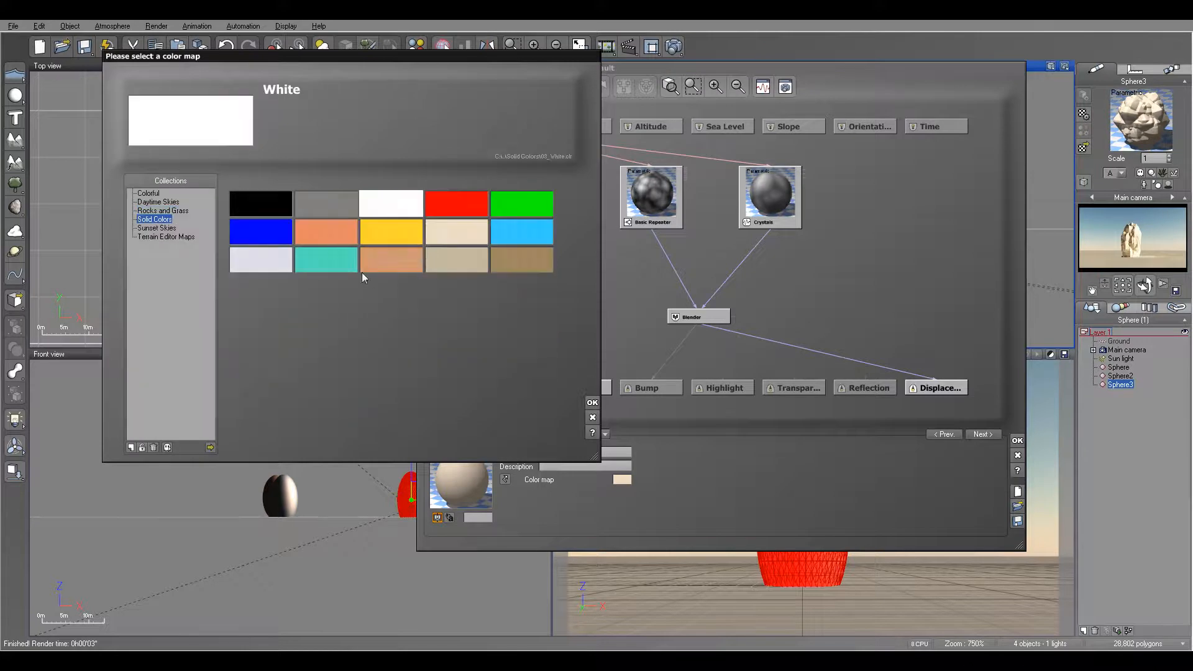
pyautogui.click(326, 259)
pyautogui.click(592, 402)
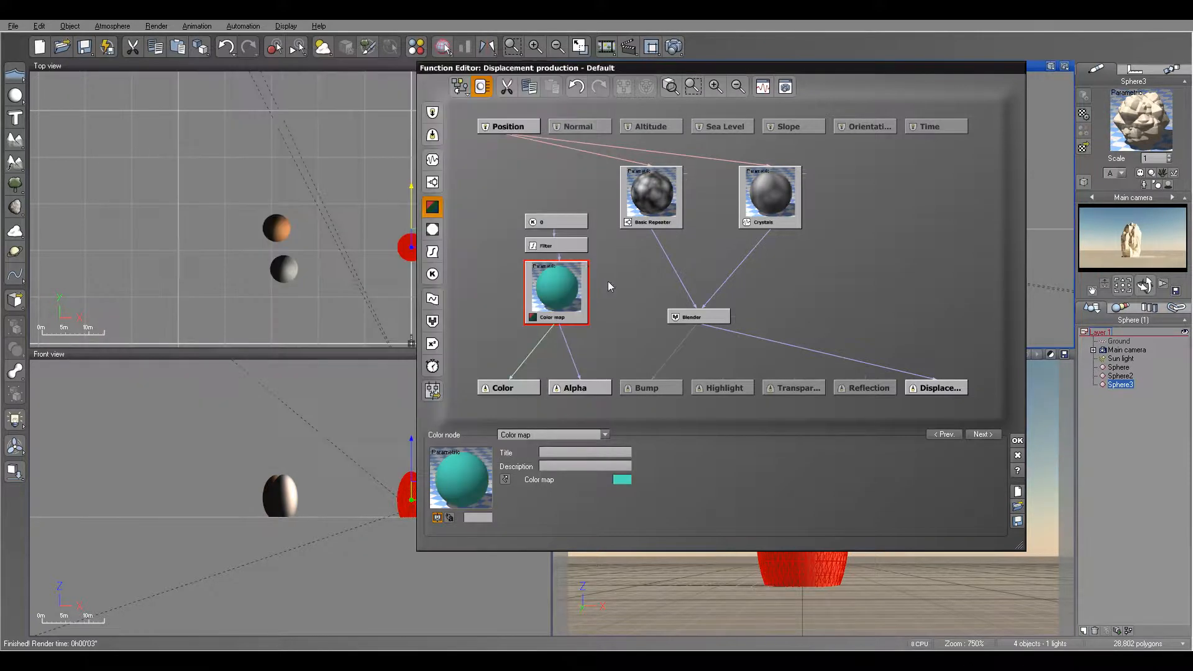
pyautogui.click(1017, 440)
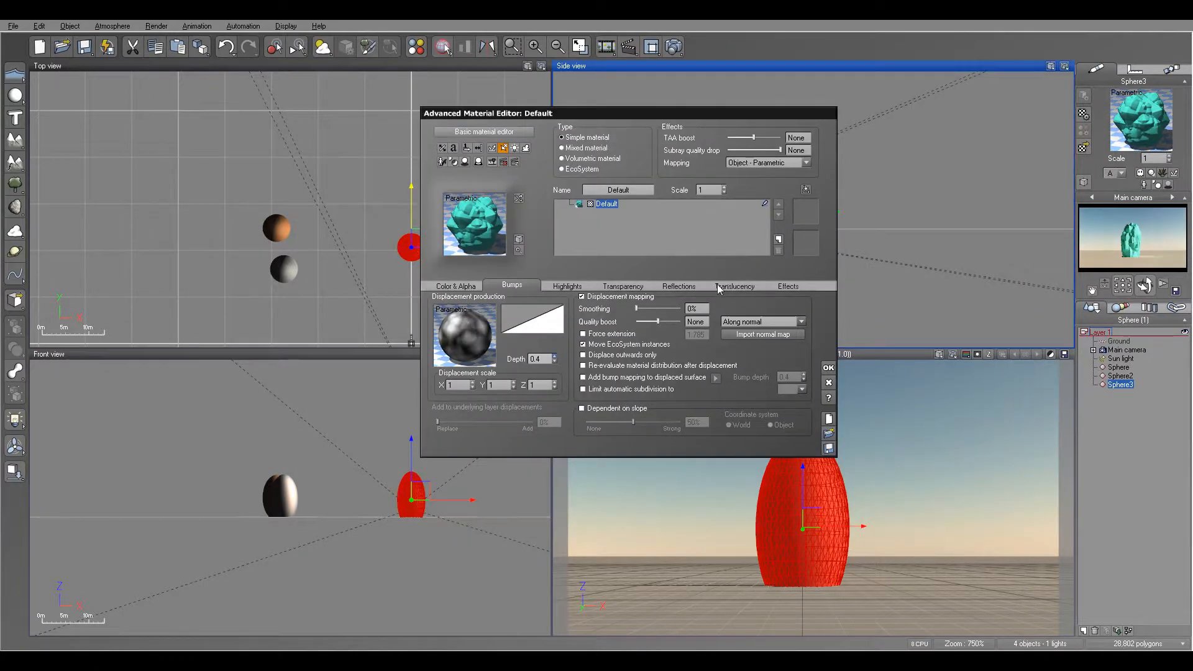
# Set the material's refraction index to 1.24 and its global transparency to 81%
pyautogui.click(623, 286)
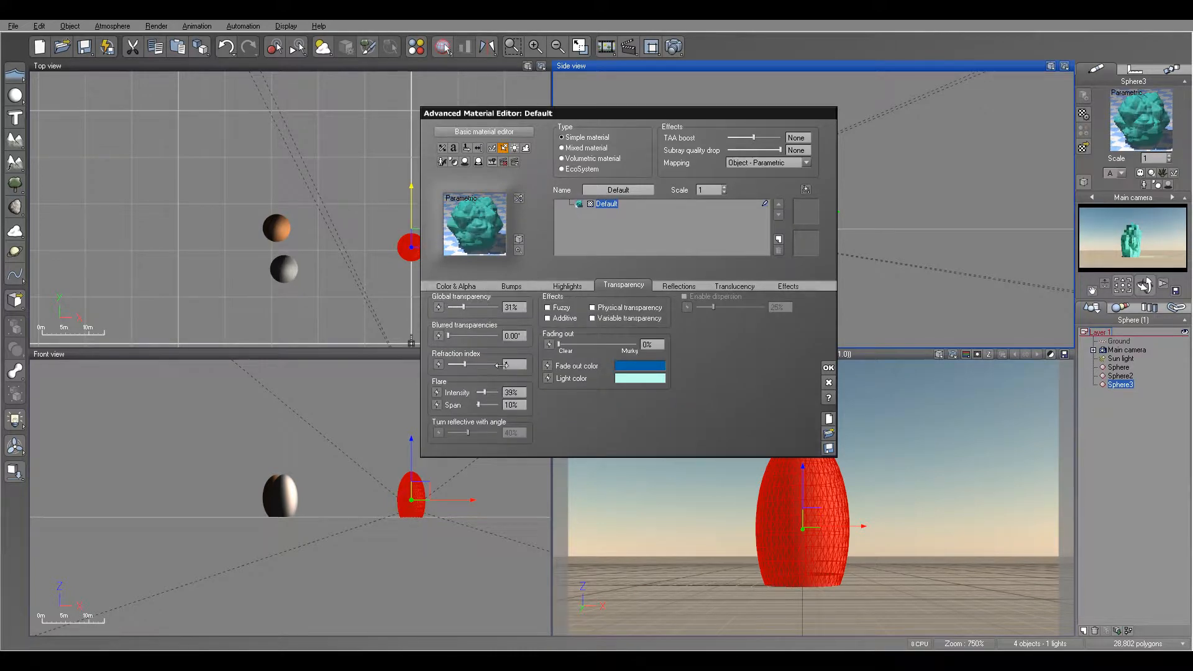
pyautogui.click(516, 365)
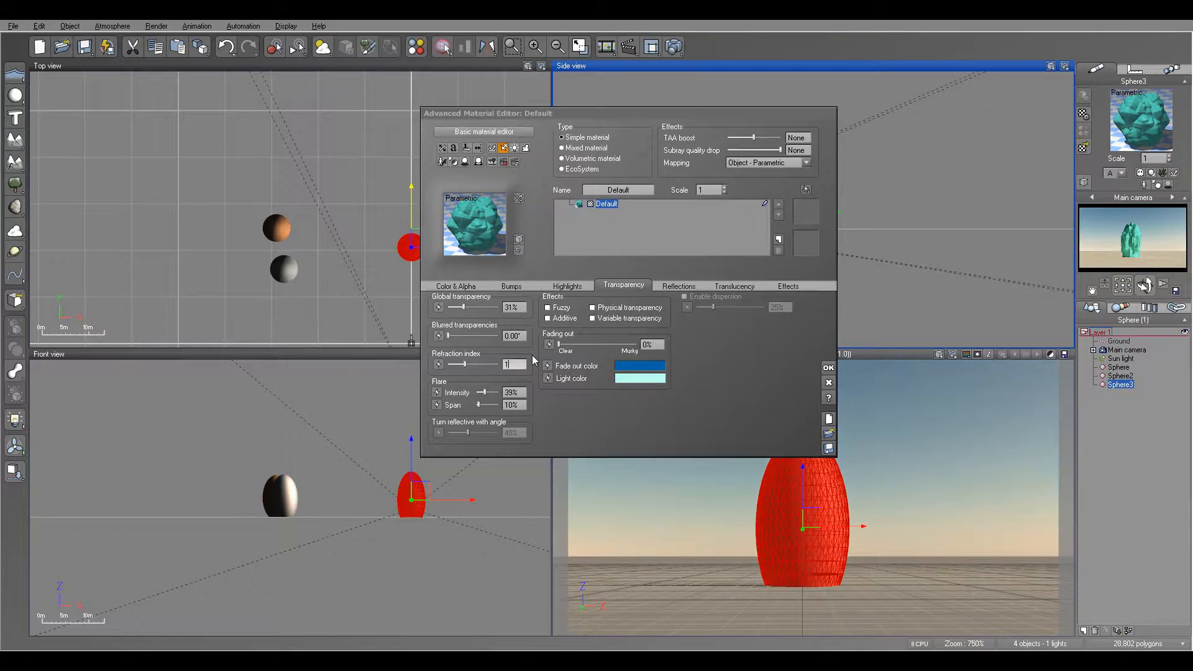
pyautogui.write('1.24')
pyautogui.press('Return')
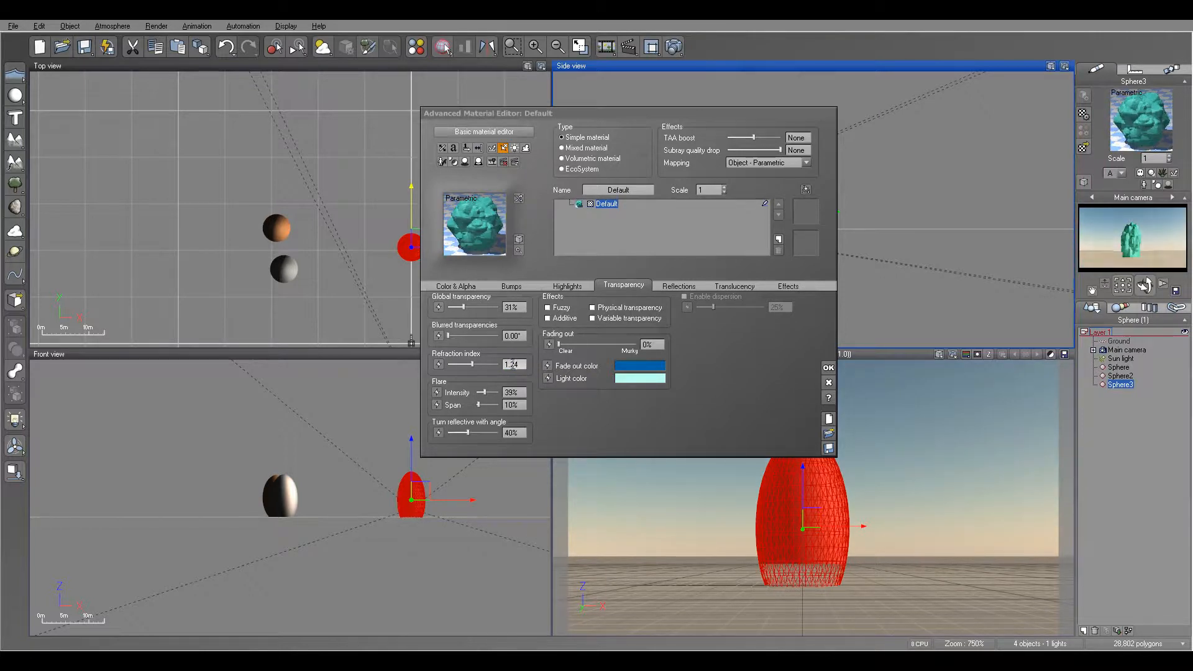
pyautogui.moveTo(460, 307); pyautogui.dragTo(483, 307)
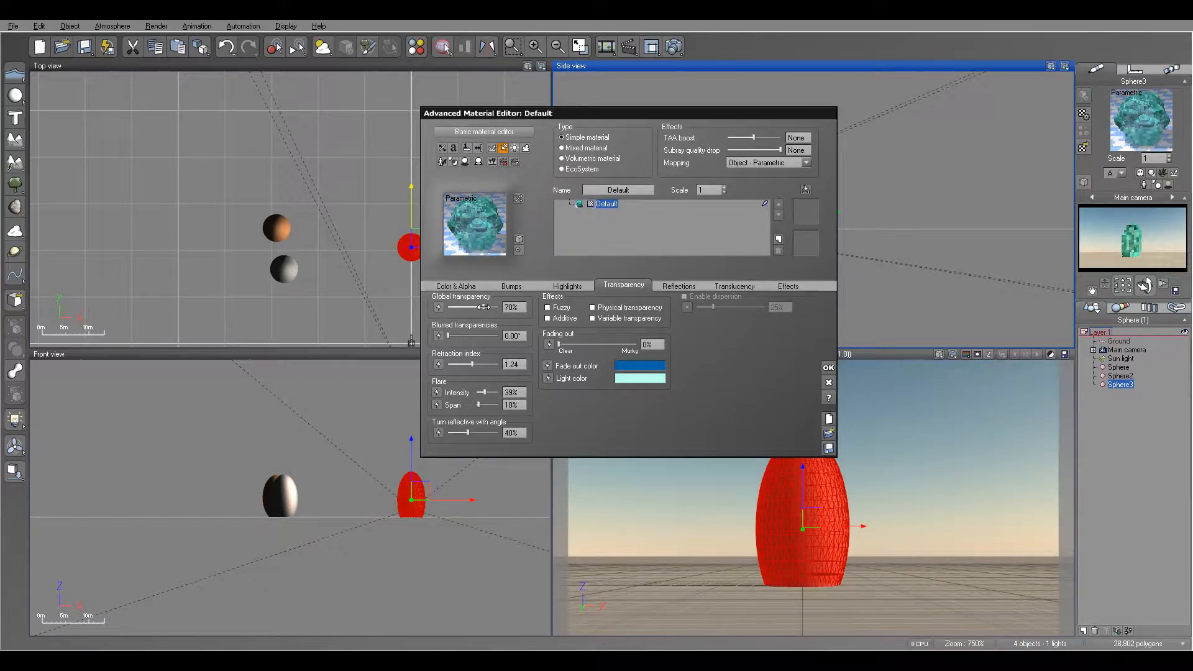
pyautogui.moveTo(483, 306); pyautogui.dragTo(489, 307)
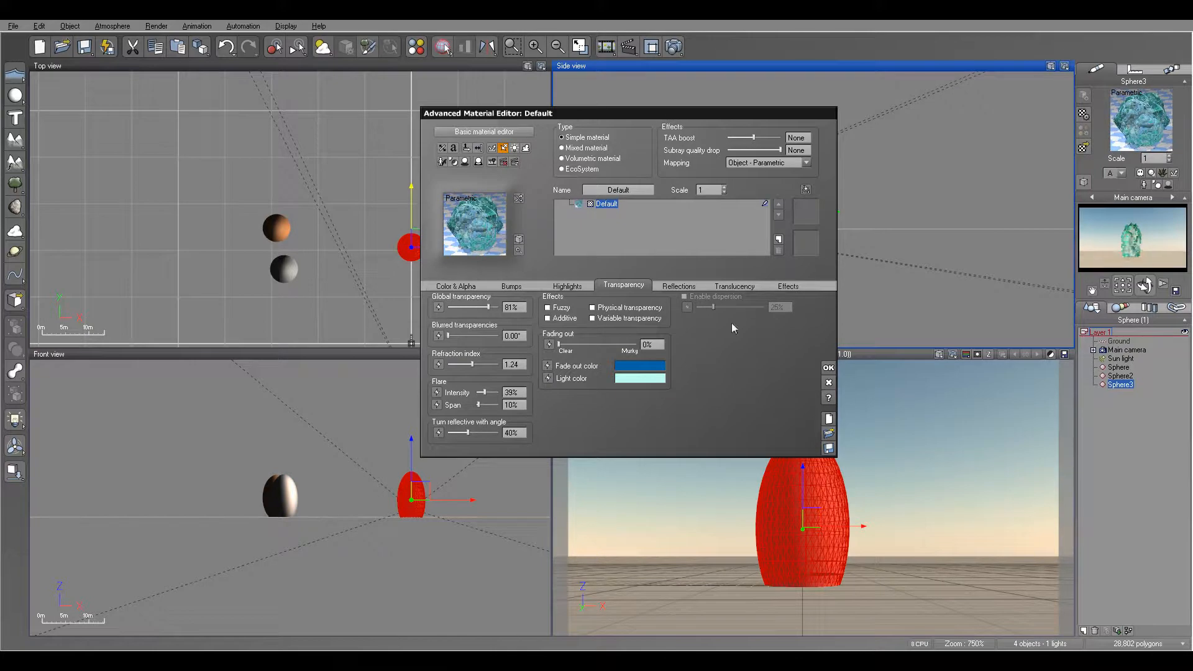
# Set the transparency's fading out to about 66% and lighten its light color to near white (RGB 237, 254, 250)
pyautogui.click(607, 344)
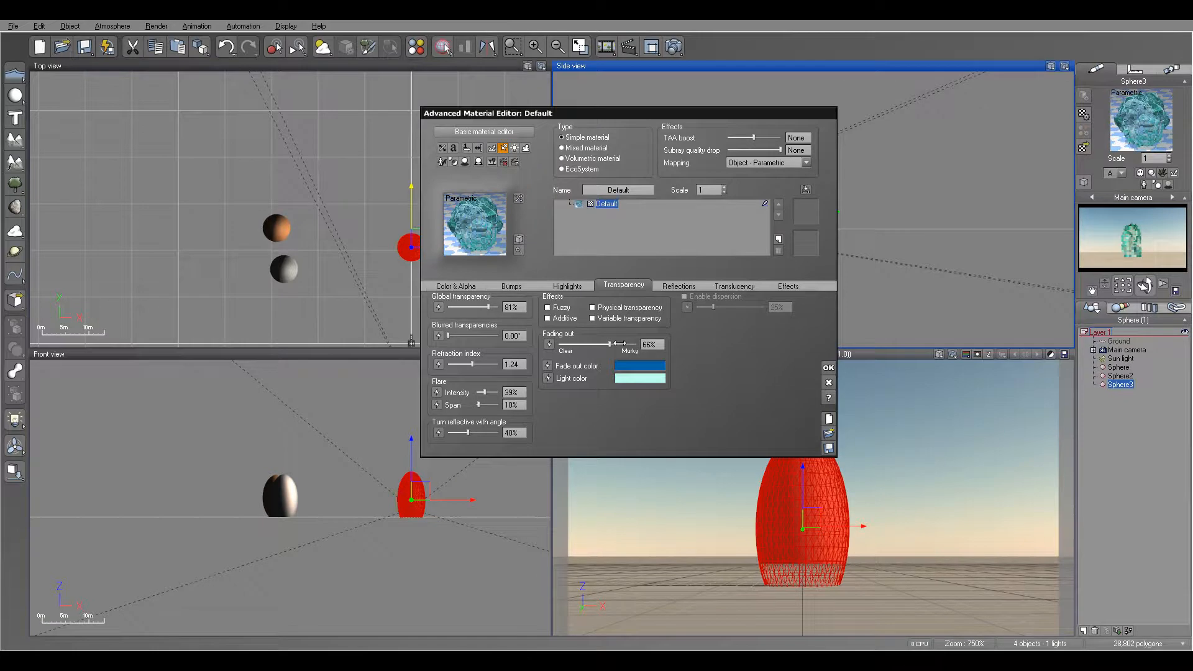
pyautogui.click(640, 378)
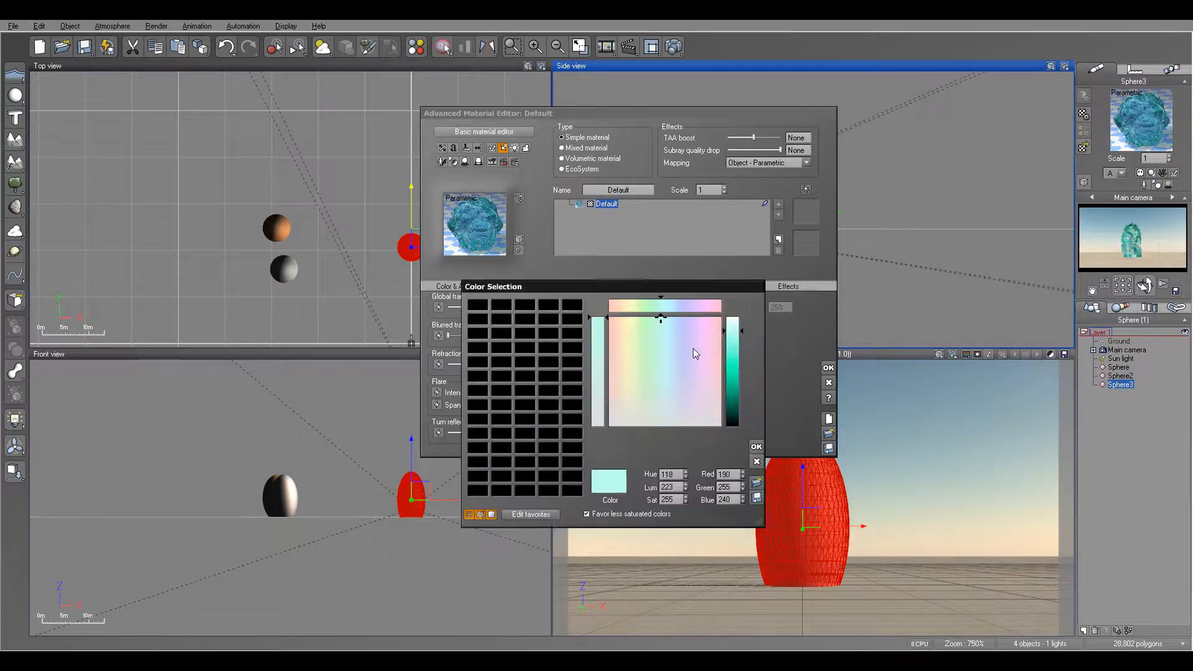
pyautogui.click(734, 321)
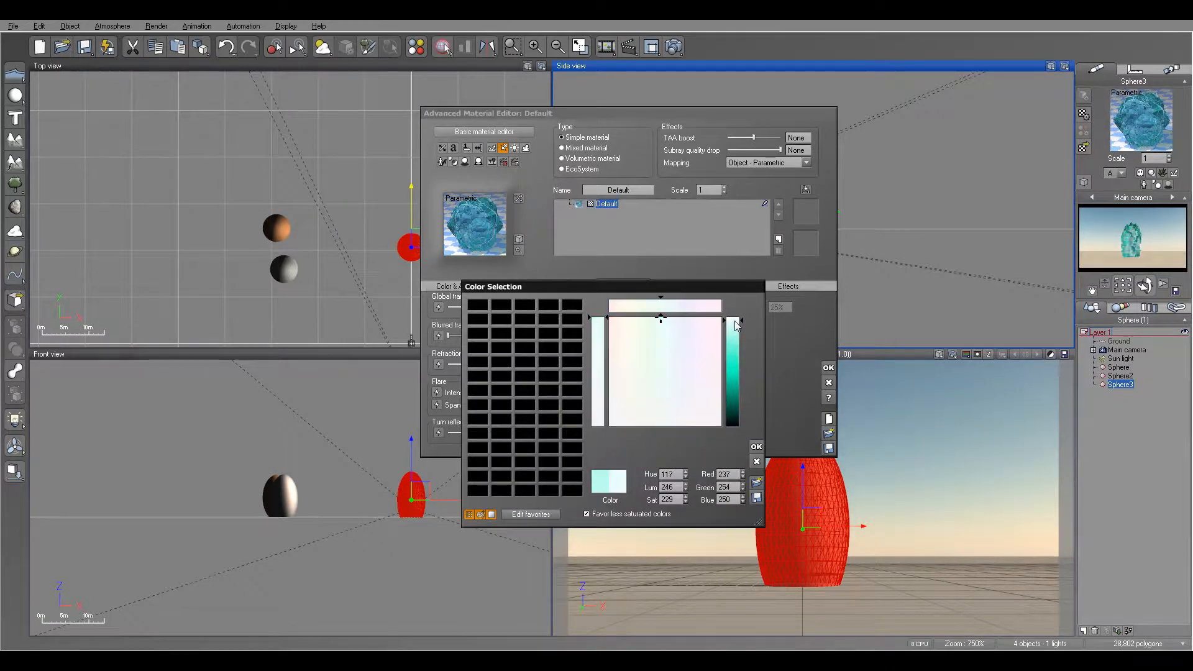
pyautogui.click(756, 447)
# Change the transparency's fade out color to a dark teal green
pyautogui.click(658, 366)
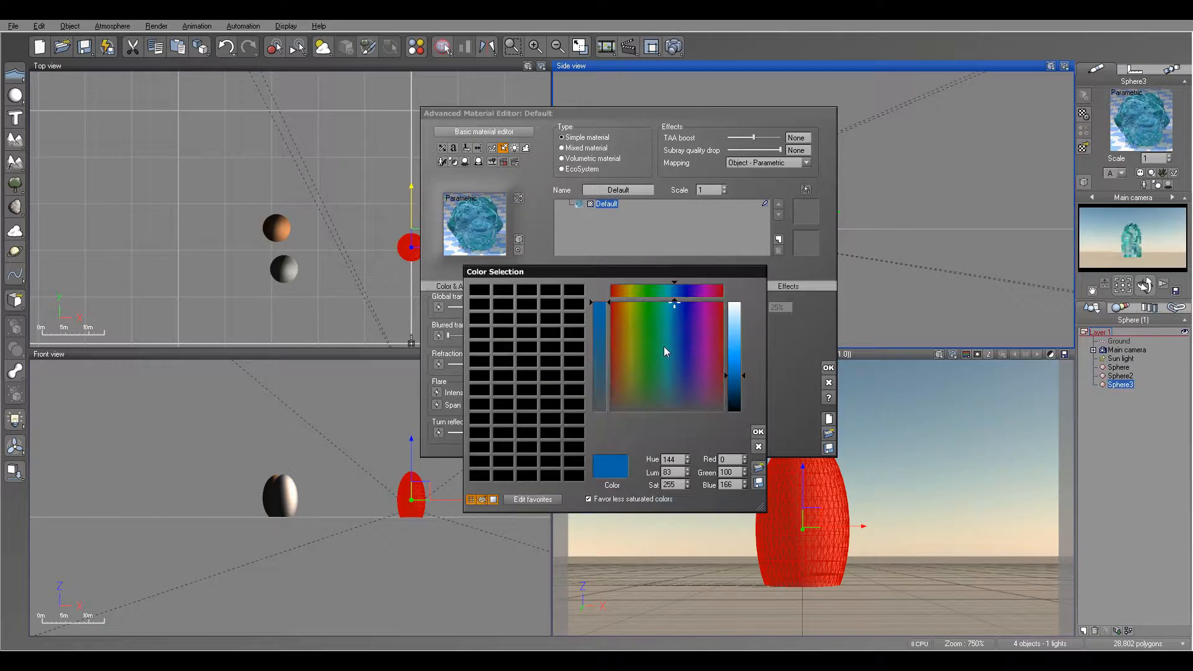
pyautogui.click(664, 344)
pyautogui.click(757, 434)
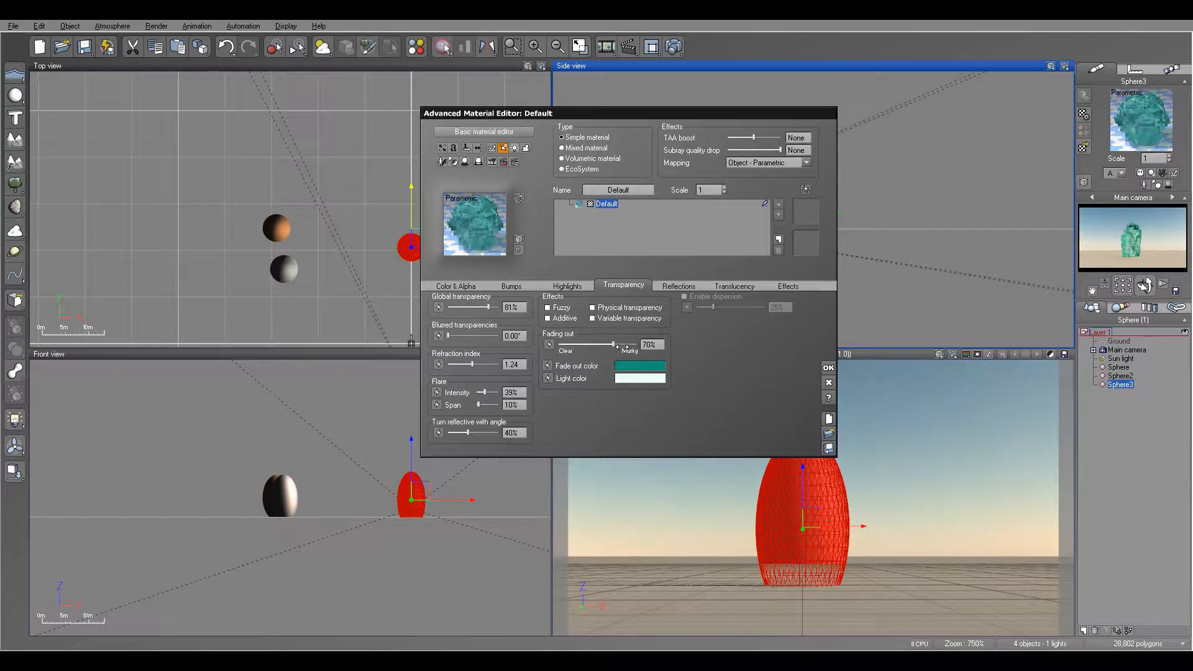
# Set the transparency's fading out to 66% and turn reflective with angle to 62%, and render a test image
pyautogui.moveTo(621, 346); pyautogui.dragTo(615, 346)
pyautogui.moveTo(467, 432); pyautogui.dragTo(483, 434)
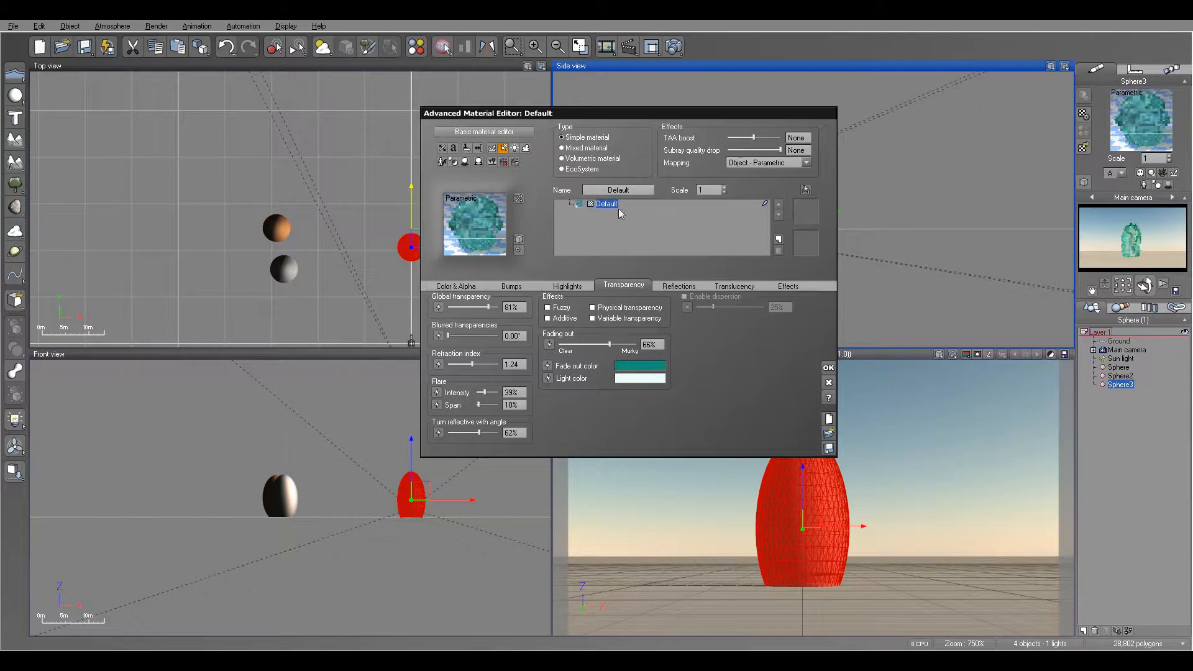
pyautogui.click(674, 47)
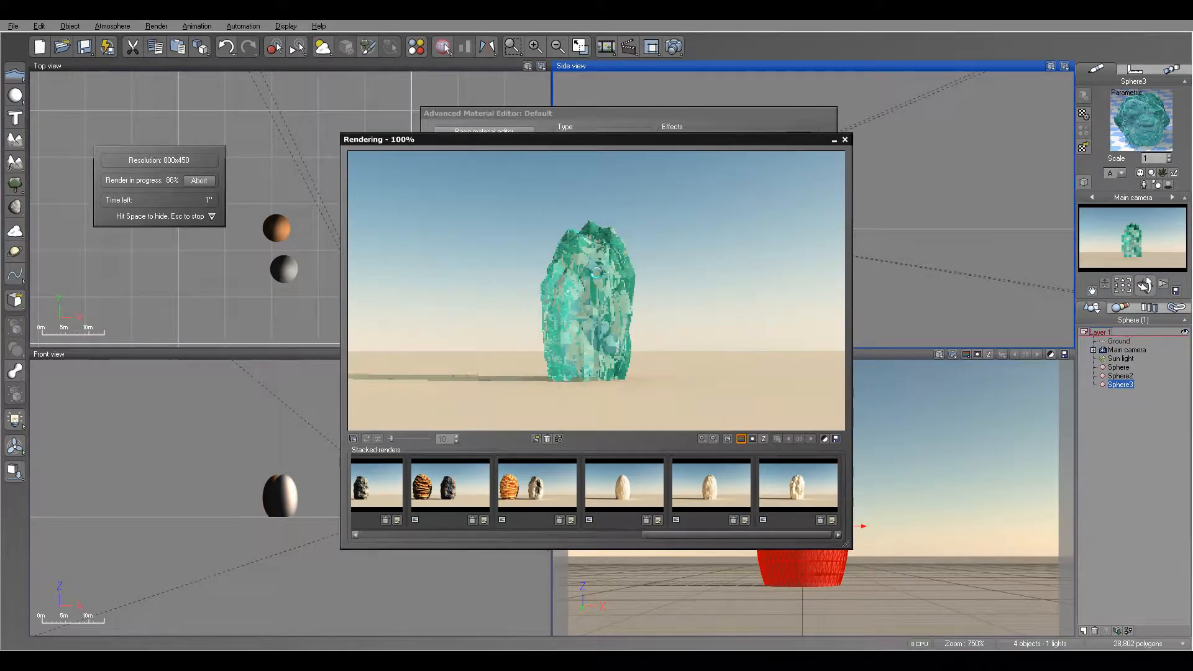
pyautogui.press('Escape')
pyautogui.press('Escape')
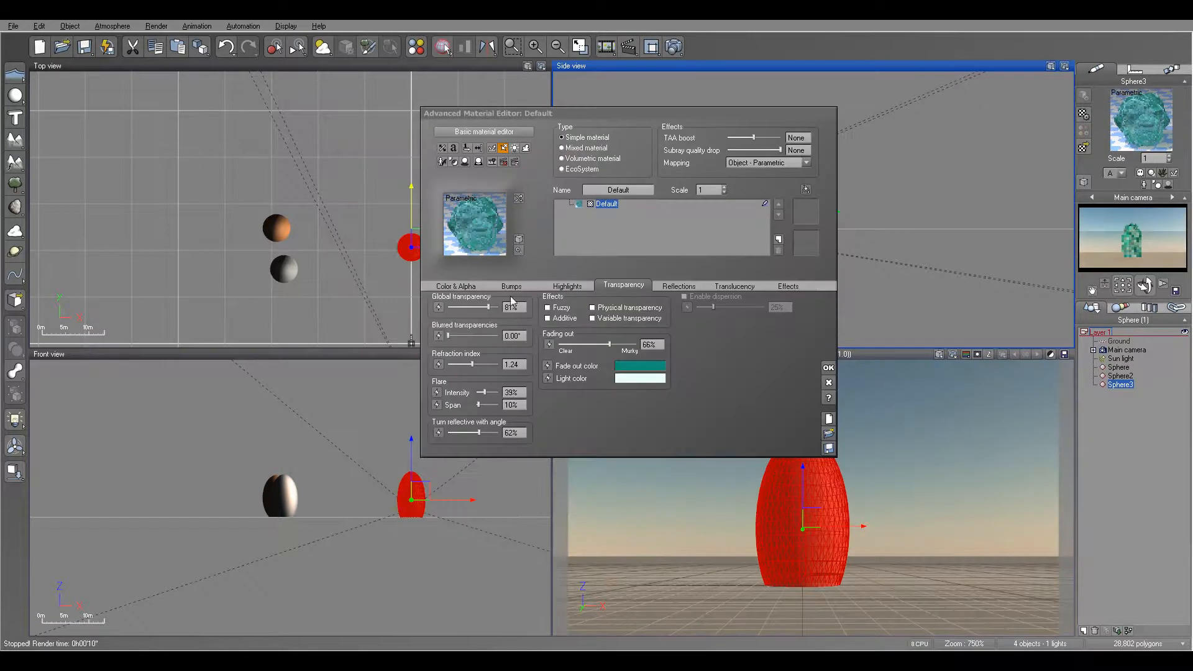
# Adjust the crystal's transparency: global transparency 90%, fading out 73%, turn reflective with angle 75%, and blurred transparencies 0.42°
pyautogui.moveTo(488, 307); pyautogui.dragTo(502, 307)
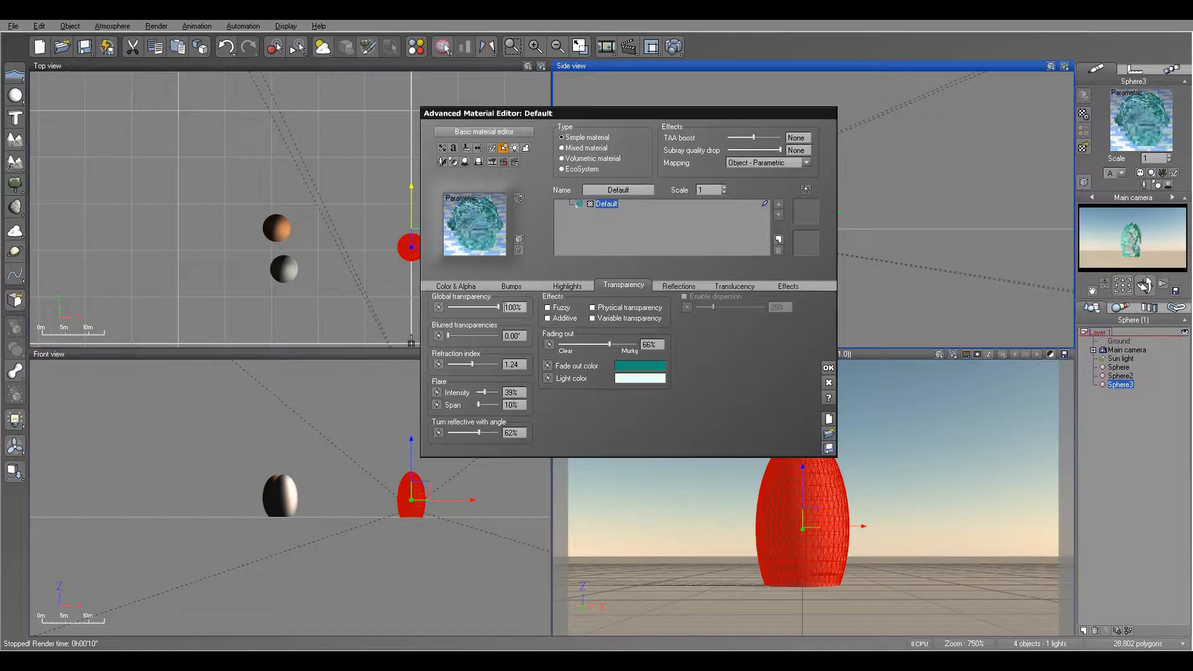
pyautogui.moveTo(608, 344)
pyautogui.mouseDown()
pyautogui.moveTo(572, 343)
pyautogui.moveTo(630, 350)
pyautogui.moveTo(618, 344)
pyautogui.mouseUp()
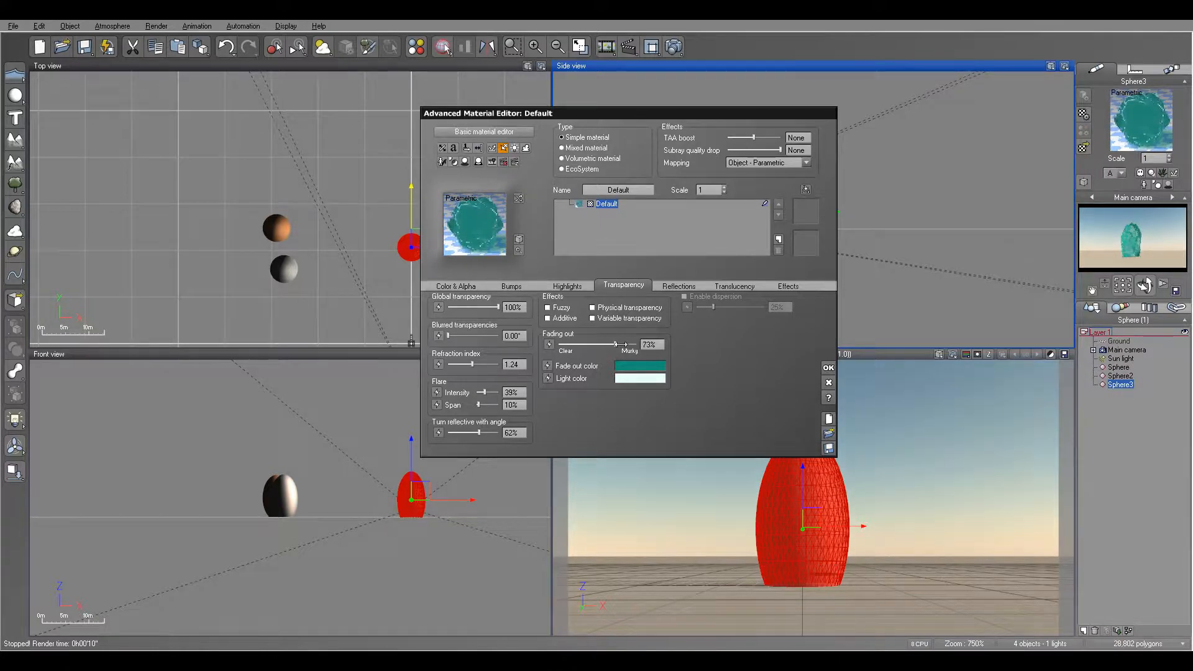
pyautogui.moveTo(496, 307)
pyautogui.mouseDown()
pyautogui.moveTo(471, 307)
pyautogui.moveTo(489, 307)
pyautogui.mouseUp()
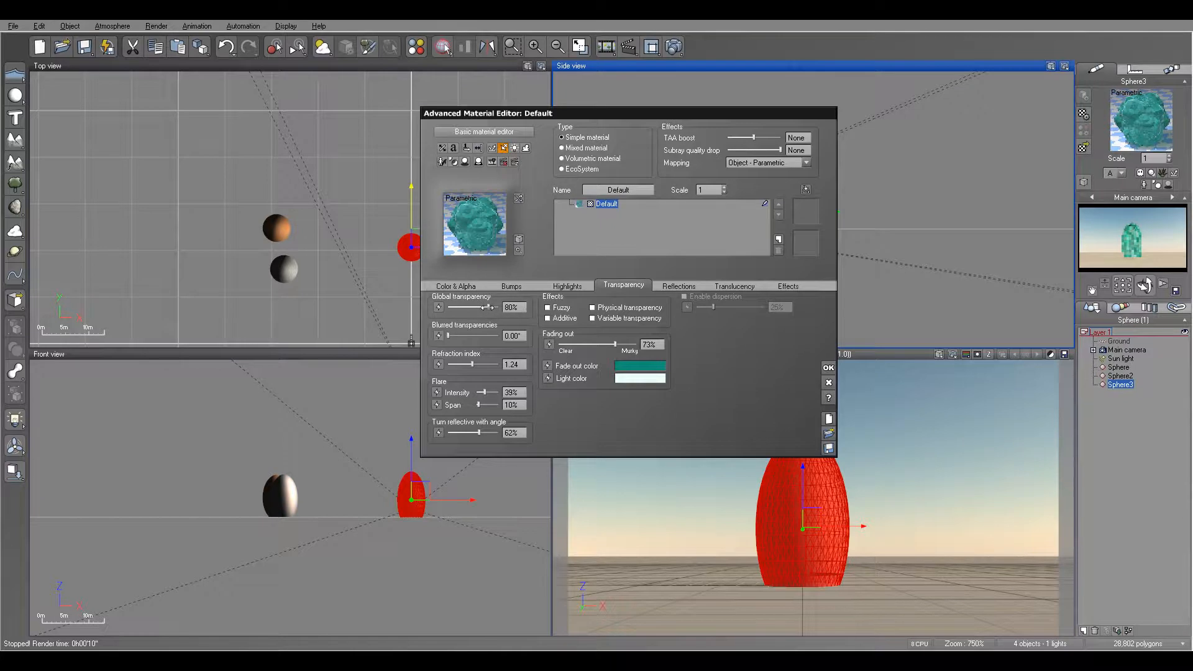
pyautogui.moveTo(478, 432); pyautogui.dragTo(494, 432)
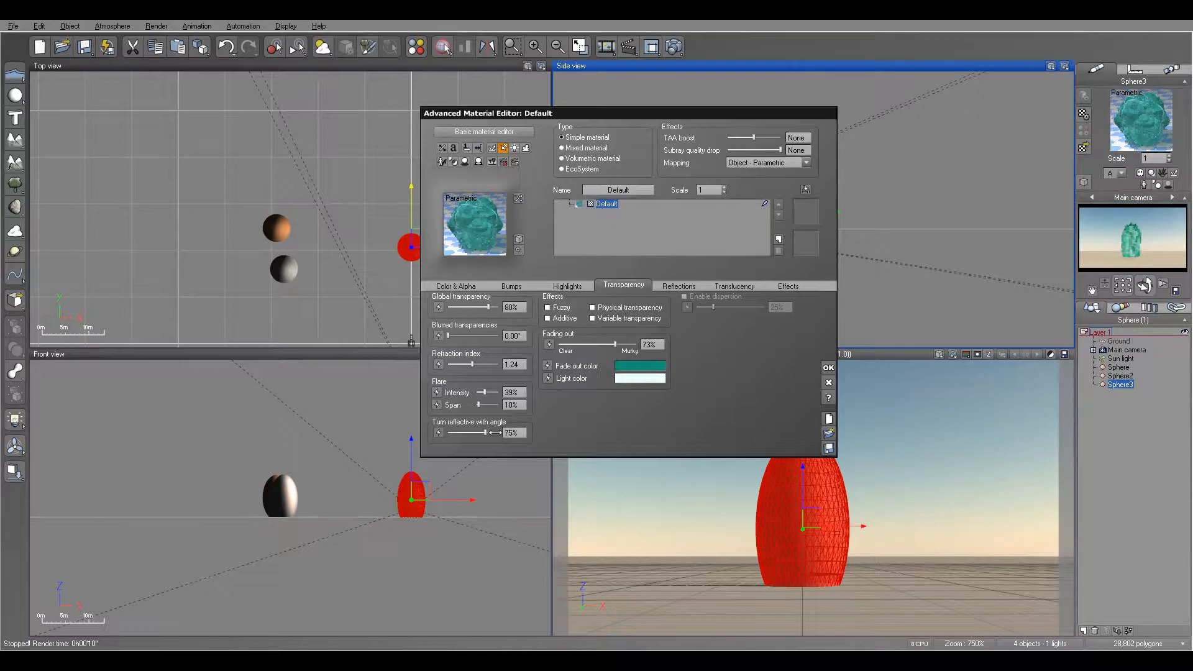
pyautogui.moveTo(488, 307); pyautogui.dragTo(492, 307)
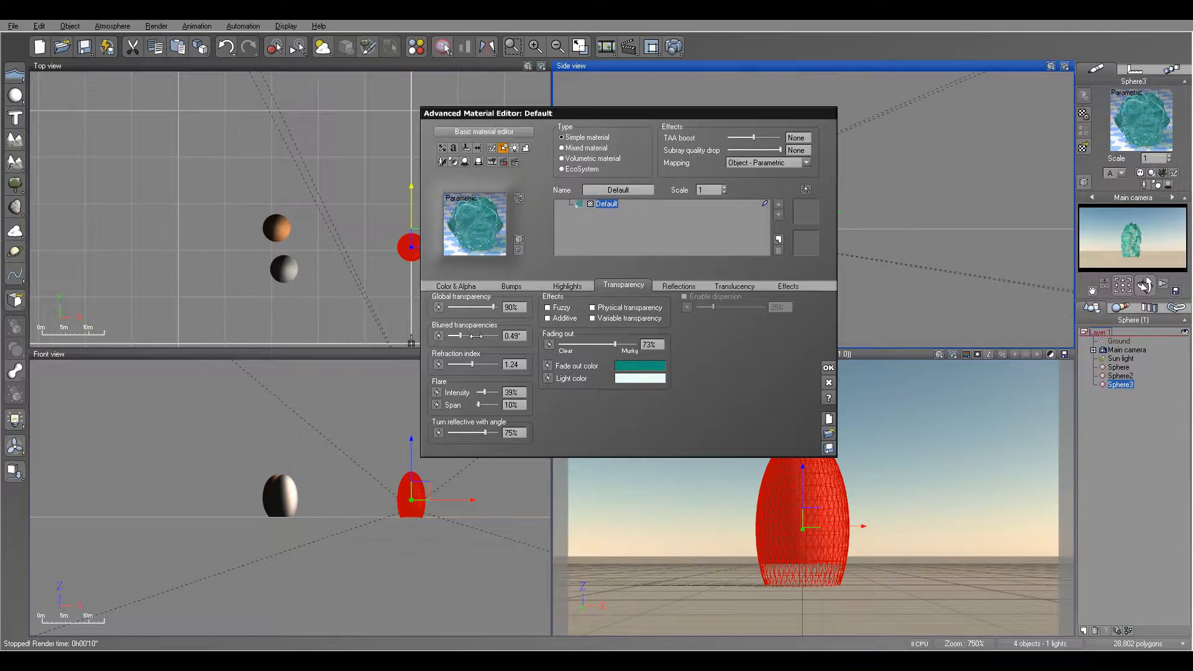
pyautogui.moveTo(476, 335); pyautogui.dragTo(472, 335)
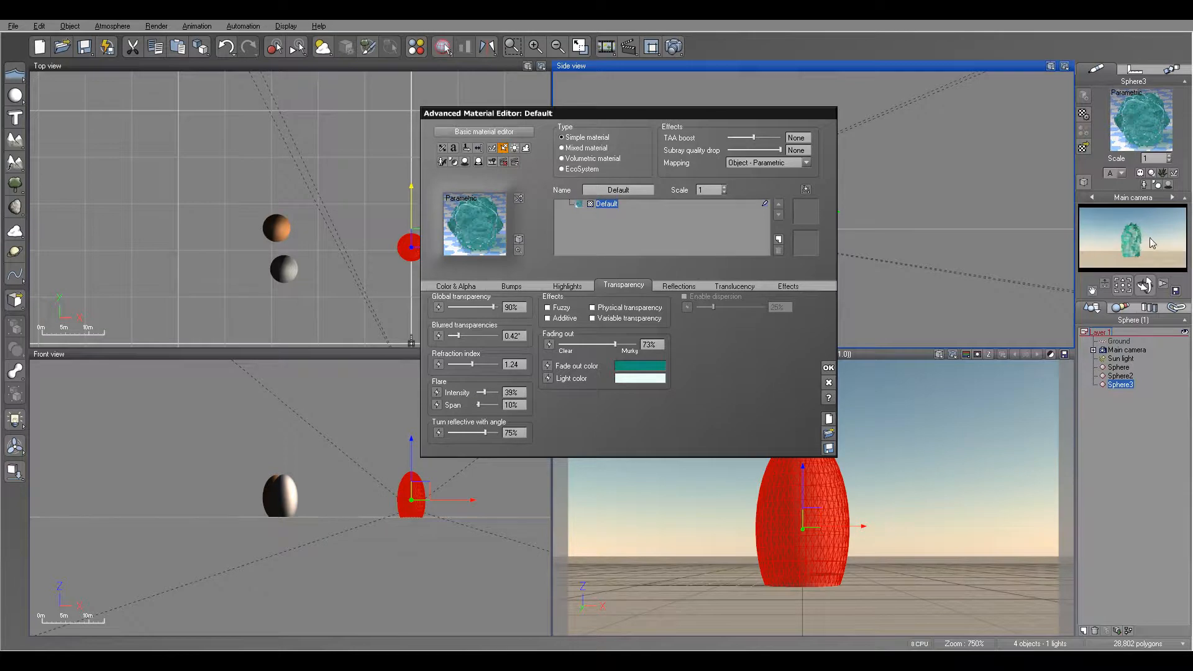
# Give the material's highlights a pale yellow color (RGB 250, 236, 152), 89% global intensity and 59% global size
pyautogui.click(566, 287)
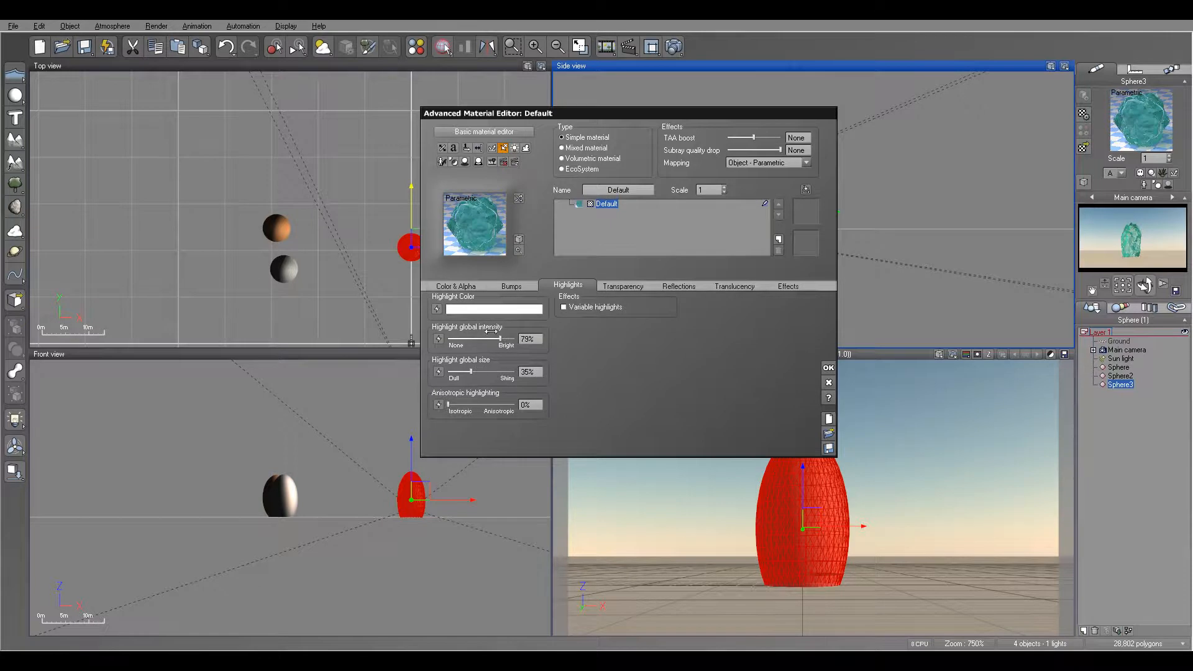
pyautogui.rightClick(491, 309)
pyautogui.click(527, 318)
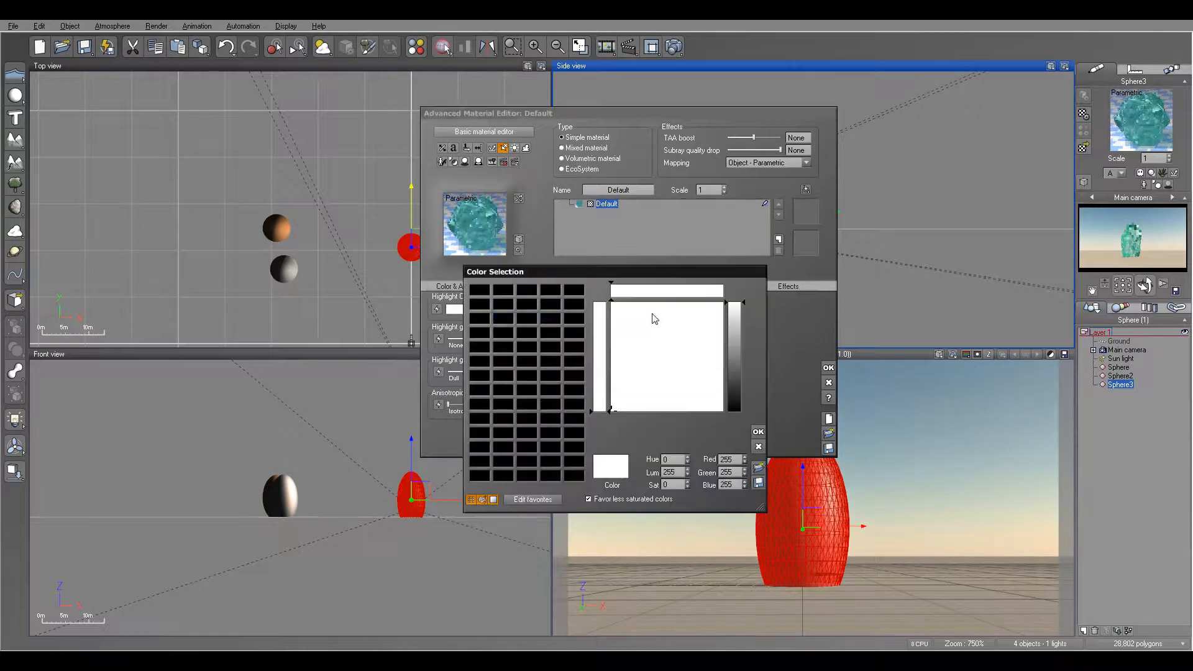
pyautogui.moveTo(735, 315); pyautogui.dragTo(735, 324)
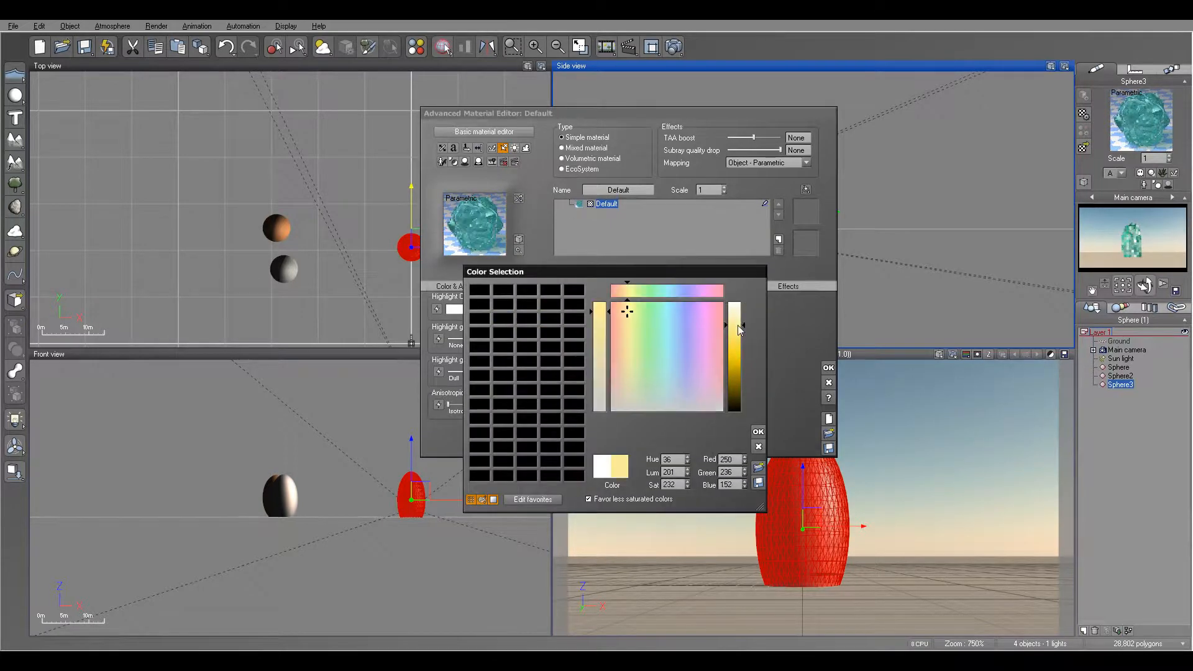
pyautogui.click(758, 432)
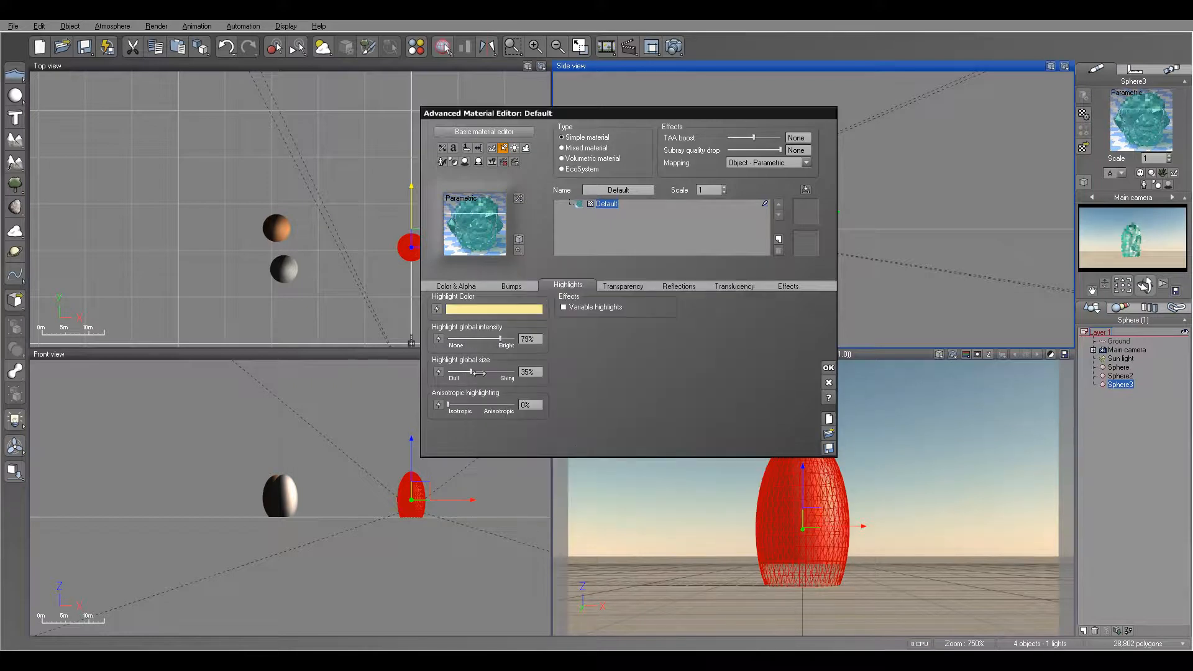
pyautogui.moveTo(499, 338); pyautogui.dragTo(506, 338)
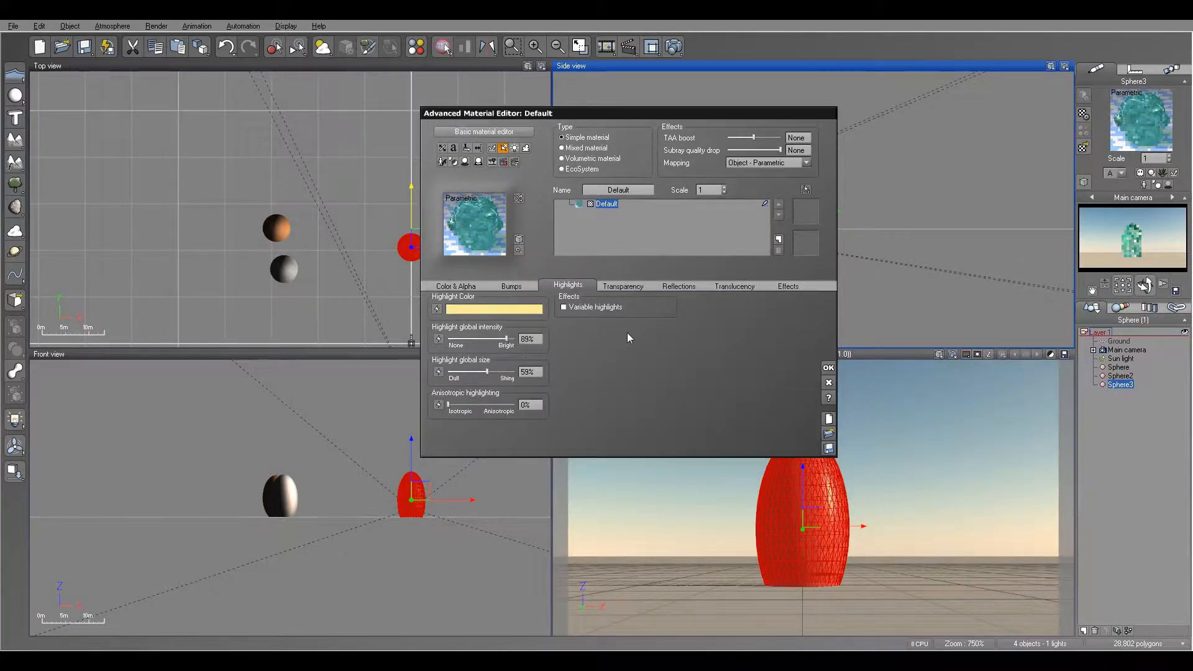
# Raise the crystal material's displacement depth slightly
pyautogui.click(506, 285)
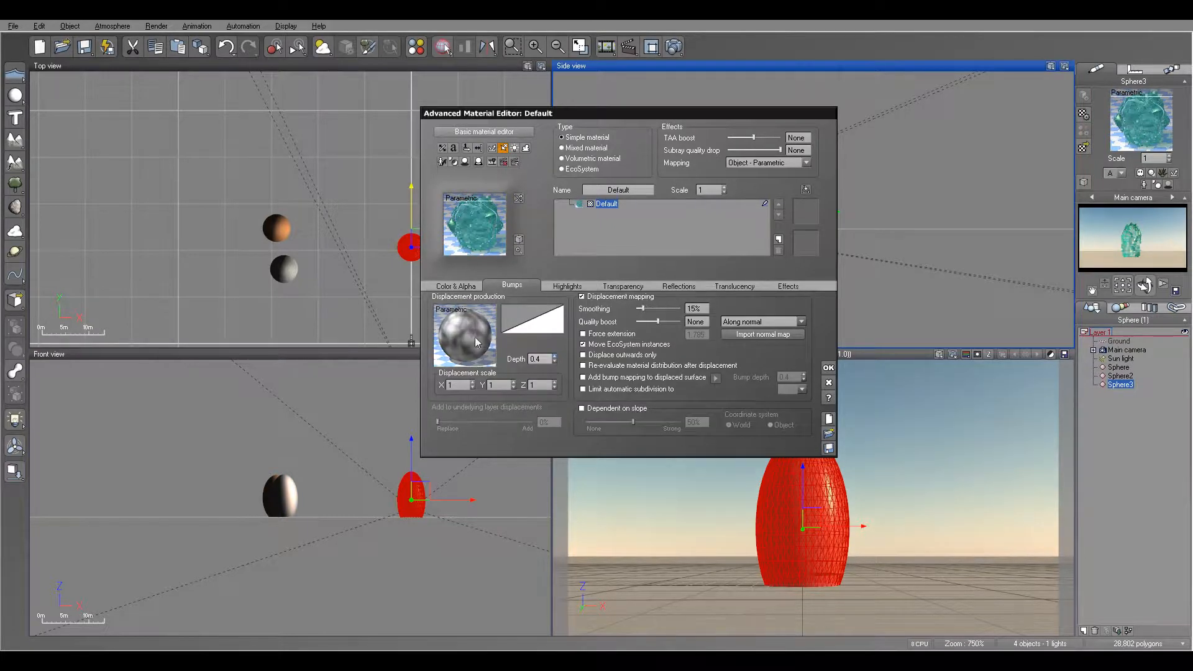
pyautogui.click(555, 356)
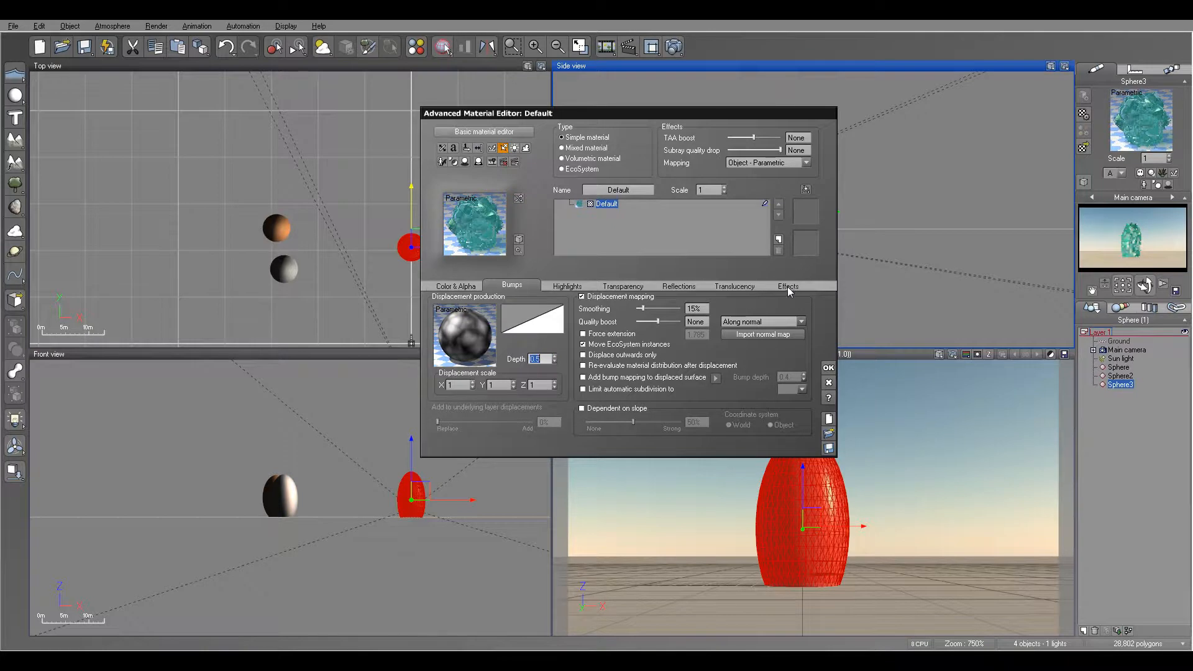
# Try 21% global reflectivity and 100% color reflected light on the crystal material in a test render
pyautogui.click(680, 287)
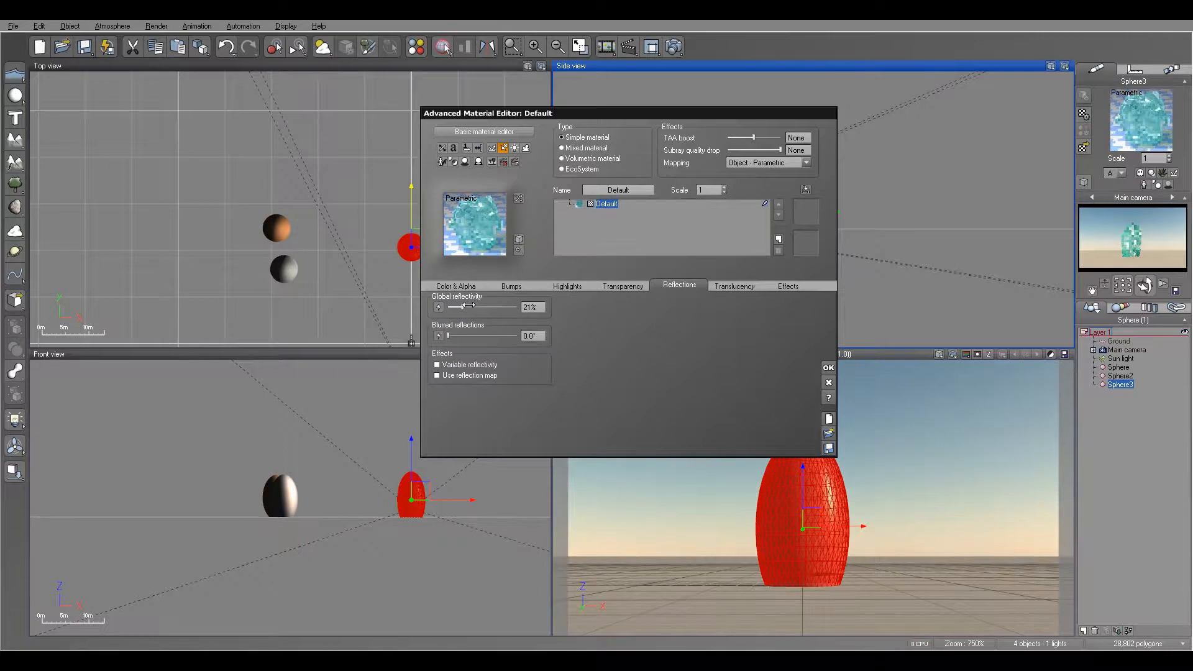
pyautogui.click(788, 287)
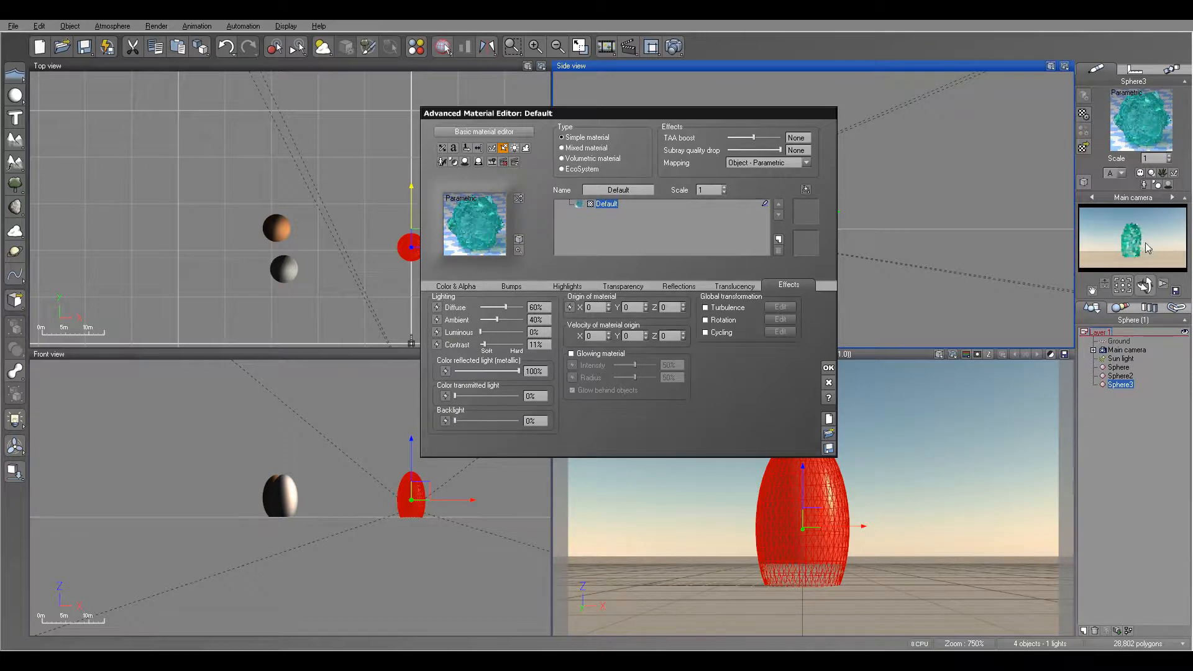
pyautogui.click(675, 46)
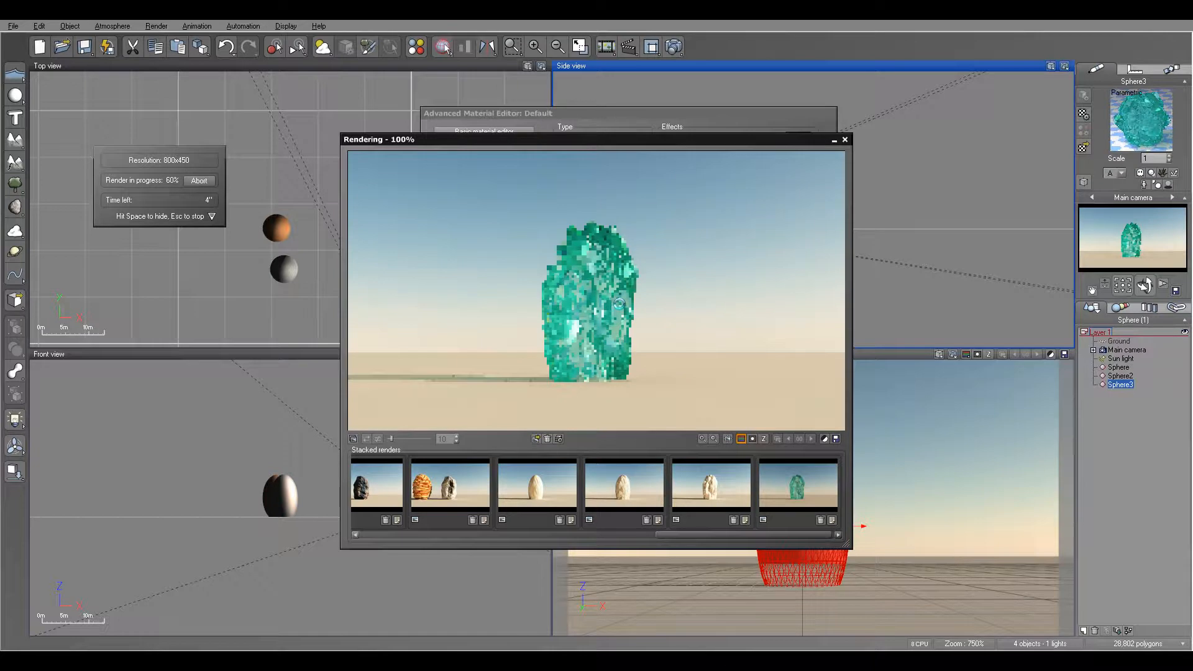
pyautogui.click(844, 139)
# Lower the color reflected light to its minimum, check that global reflectivity is off, and accept the material
pyautogui.moveTo(519, 371); pyautogui.dragTo(453, 370)
pyautogui.click(623, 285)
pyautogui.click(679, 285)
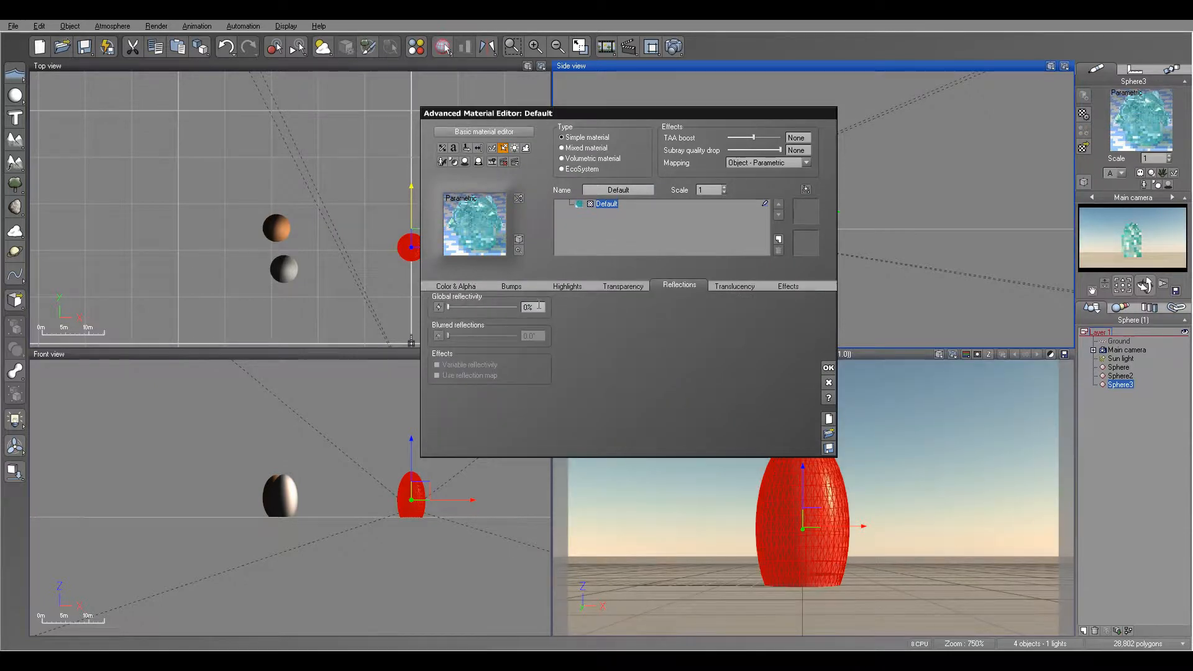
pyautogui.click(827, 368)
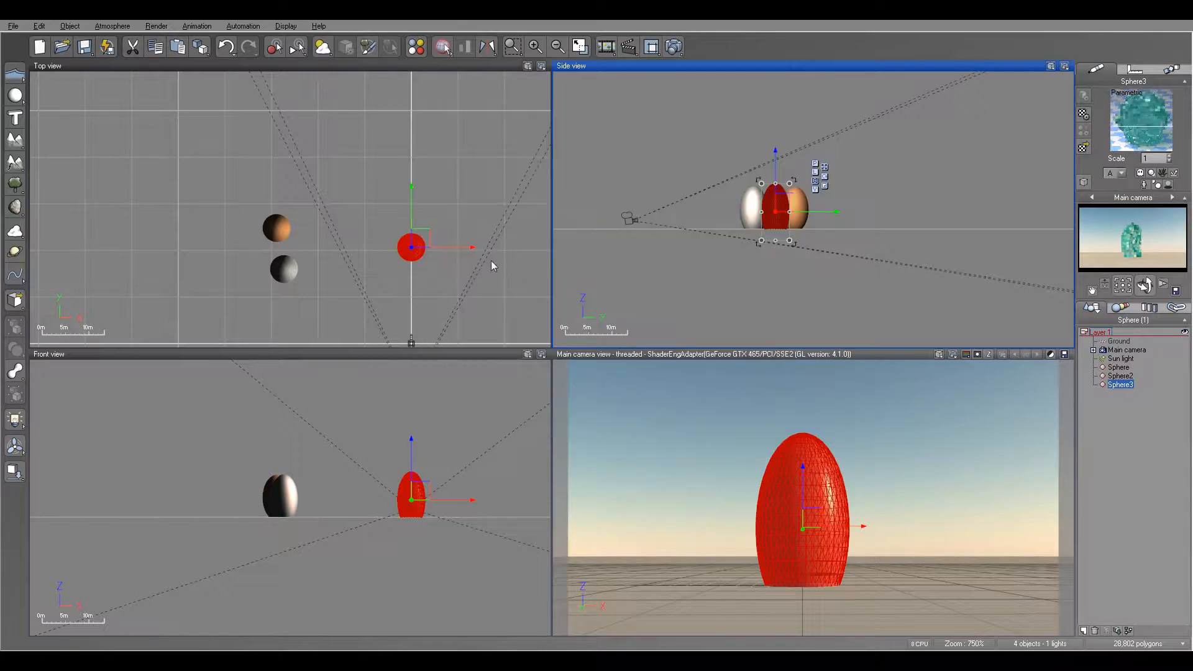
# Line up the three spheres in front of the camera: orange rock on the left, gray rock in the middle, turquoise crystal on the right
pyautogui.moveTo(425, 240); pyautogui.dragTo(481, 241)
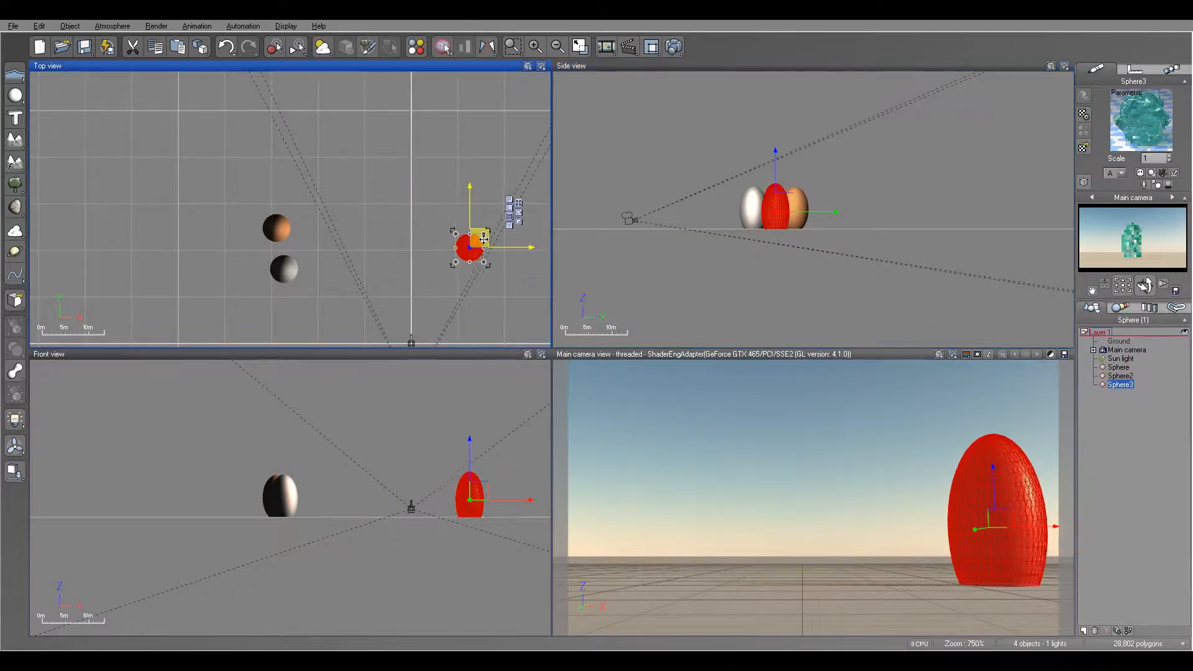
pyautogui.click(284, 273)
pyautogui.moveTo(293, 263); pyautogui.dragTo(422, 242)
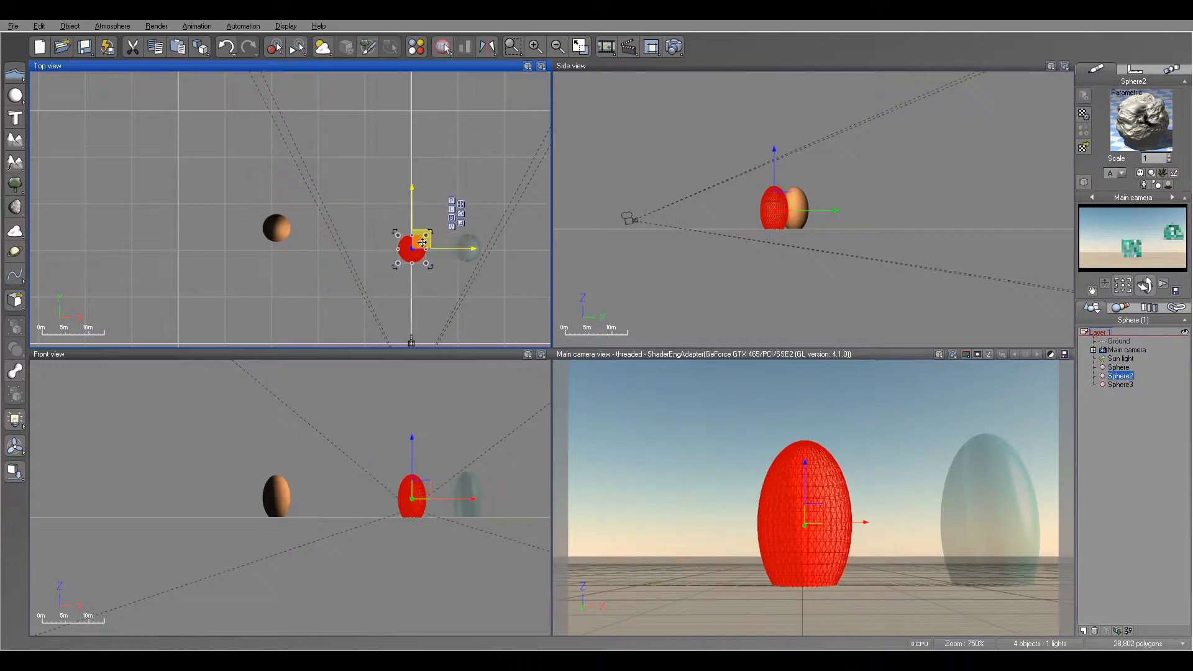
pyautogui.click(286, 224)
pyautogui.moveTo(295, 224); pyautogui.dragTo(385, 244)
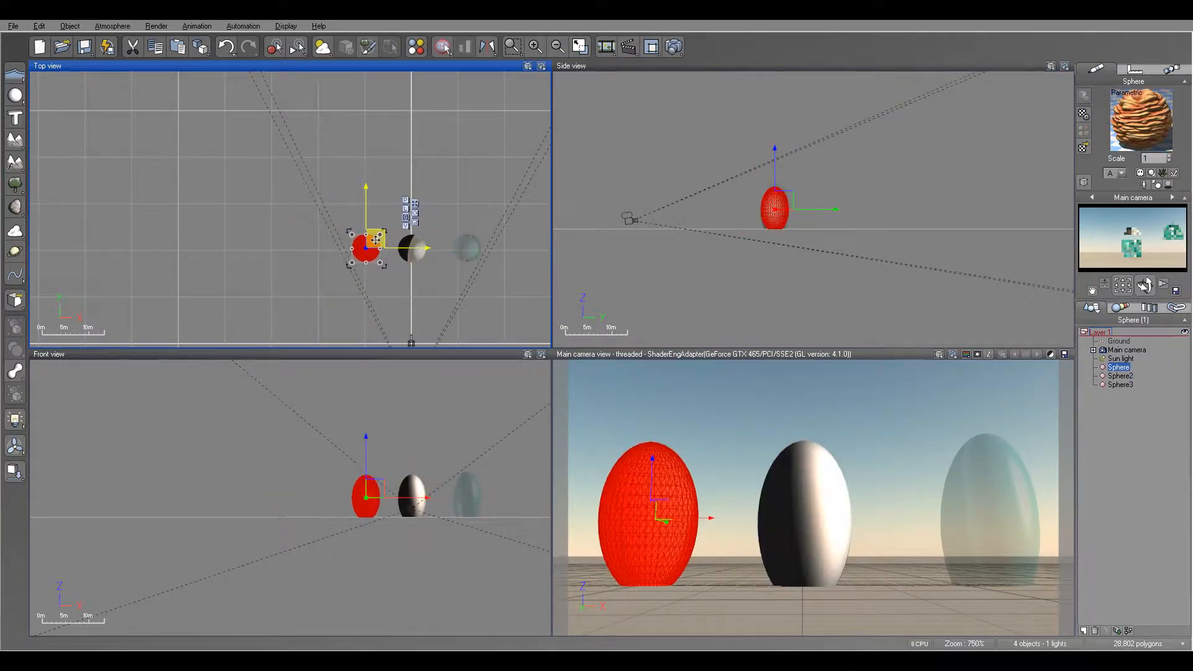
# Move the main camera farther back and higher to frame all three spheres
pyautogui.click(1122, 349)
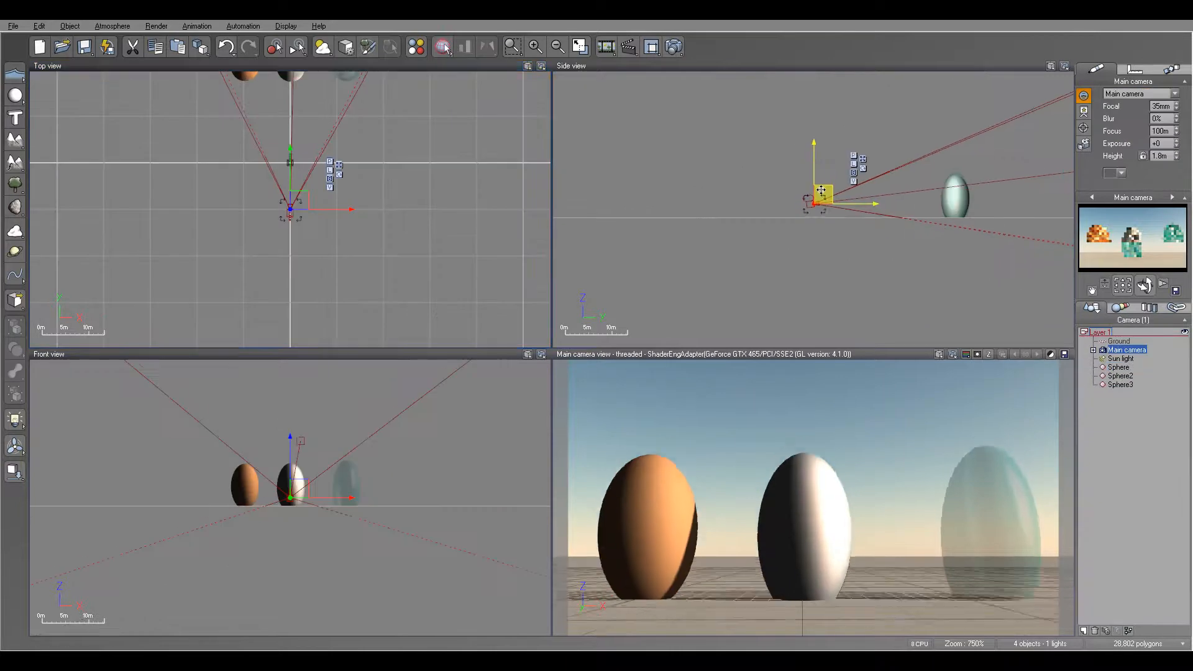
pyautogui.moveTo(1144, 286); pyautogui.dragTo(1128, 338)
# Replace the ground's sand material with the plain dark gray material from the Basic collection
pyautogui.click(1125, 341)
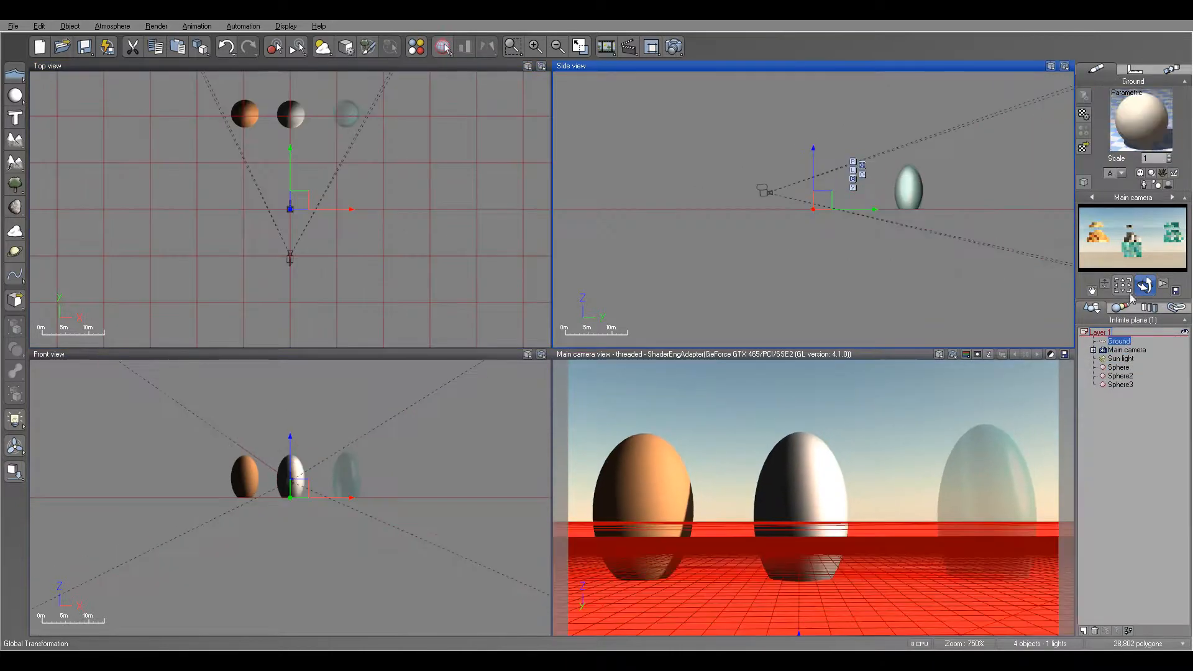
pyautogui.click(1083, 147)
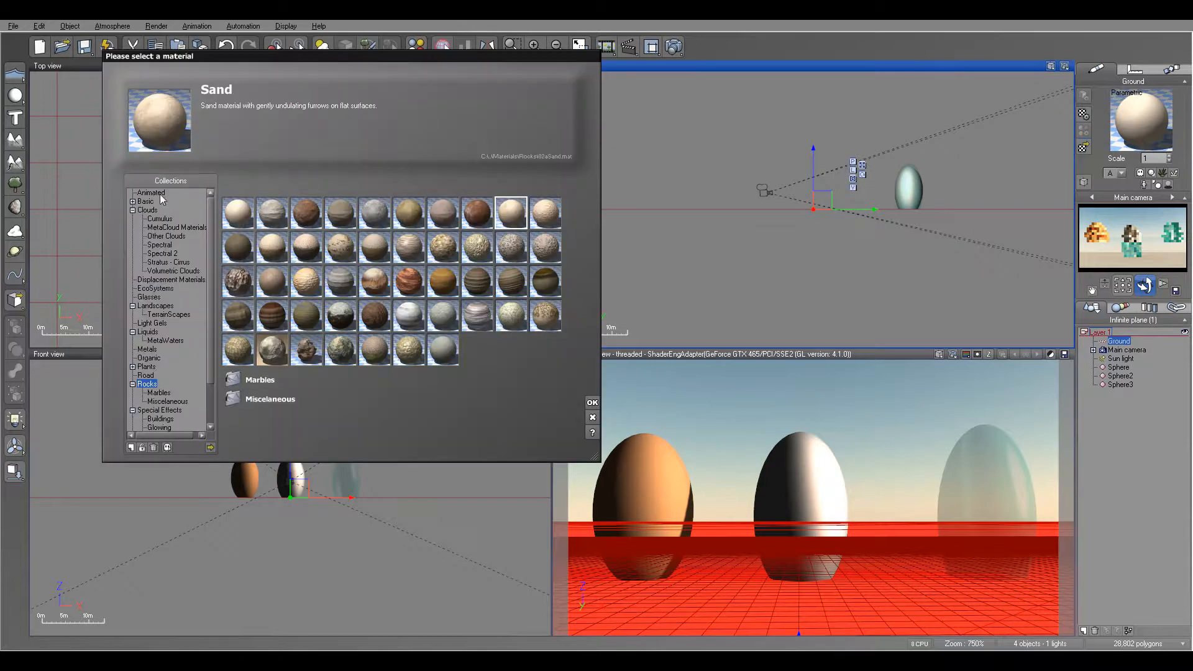
pyautogui.click(146, 202)
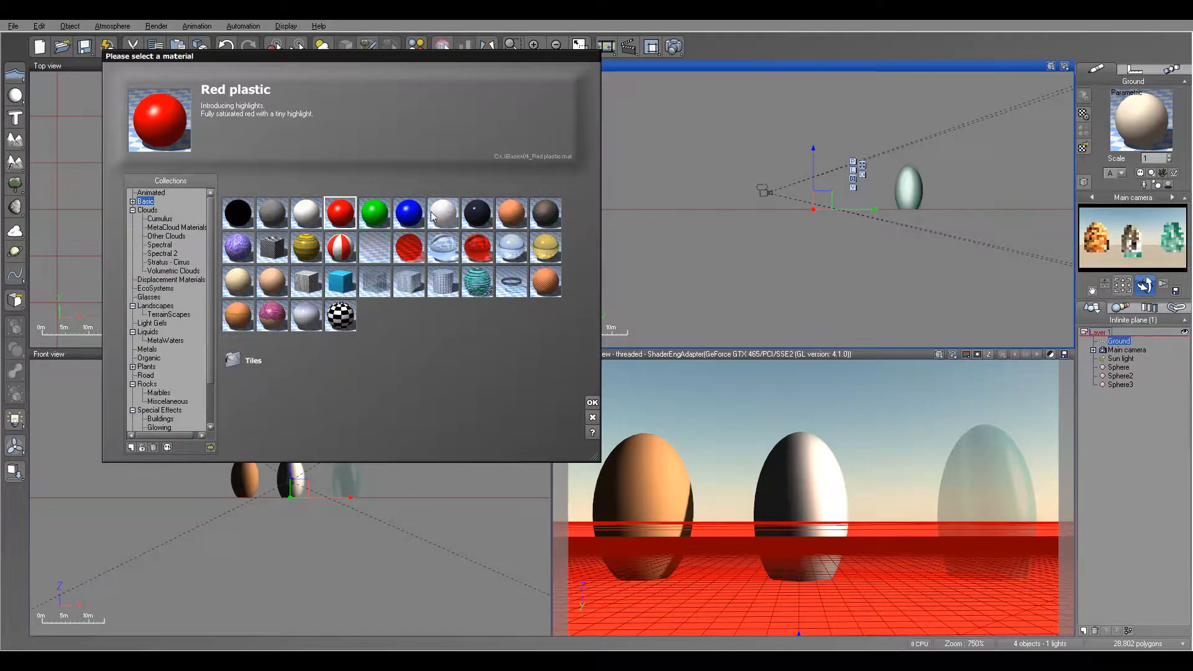
pyautogui.click(271, 213)
pyautogui.click(592, 401)
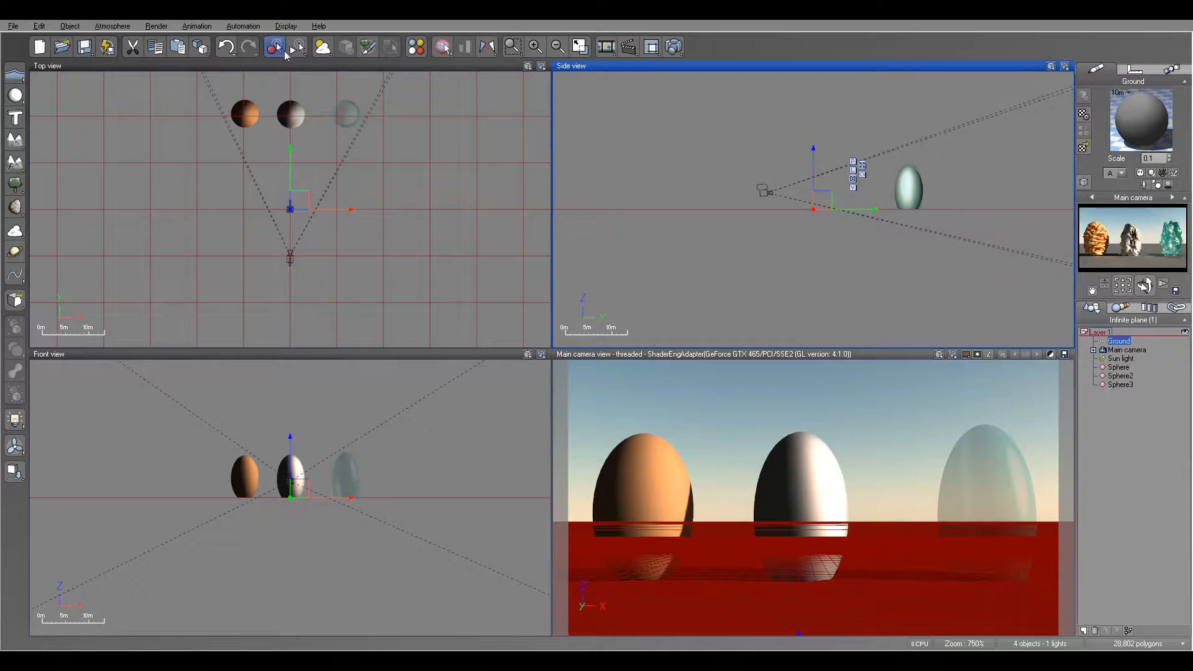
# Set the atmosphere's light balance to 67% toward sunlight, darken the ambient light color to a grayish blue, and accept
pyautogui.click(112, 26)
pyautogui.click(127, 79)
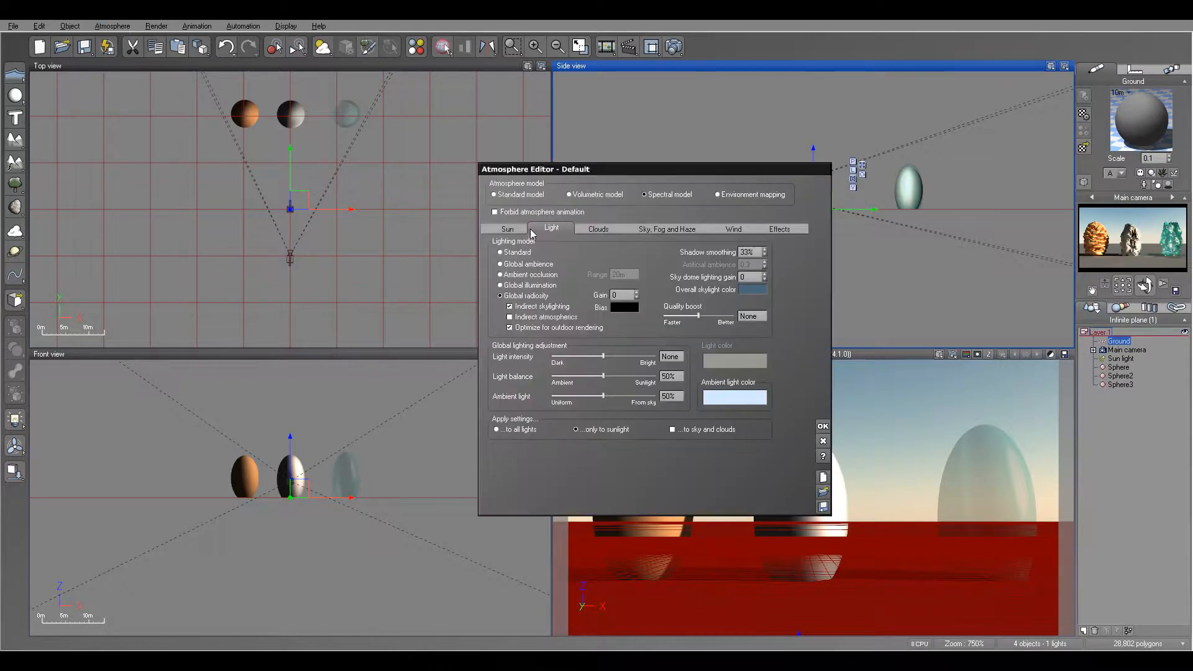
pyautogui.moveTo(603, 376); pyautogui.dragTo(637, 377)
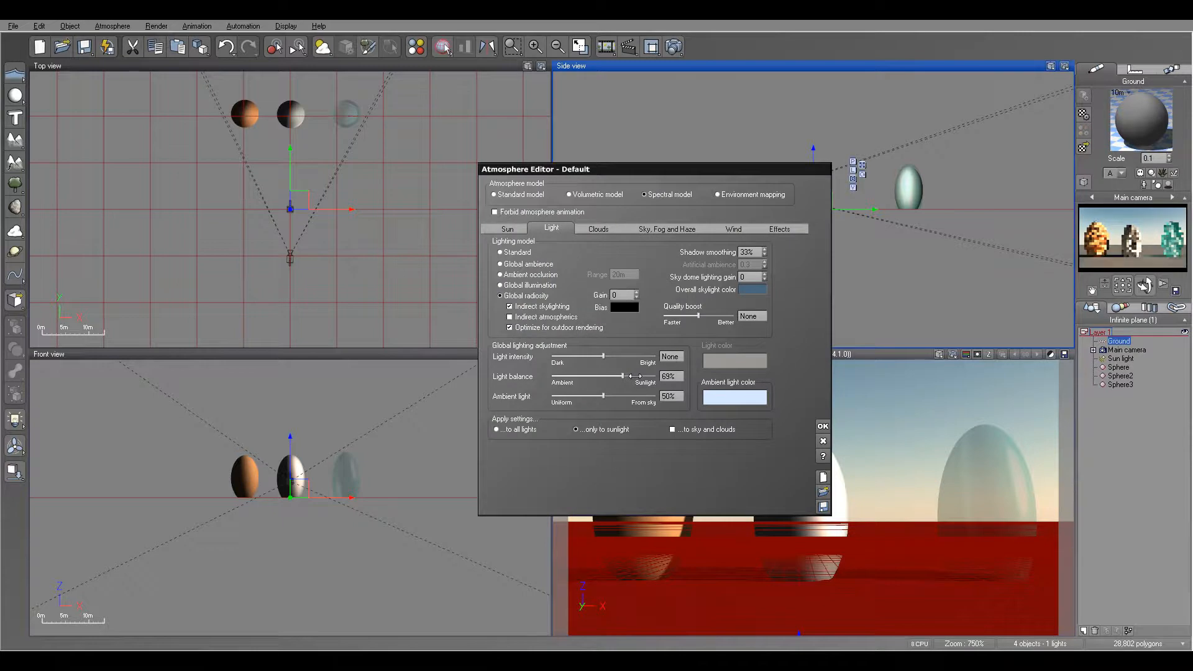
pyautogui.click(740, 397)
pyautogui.click(752, 412)
pyautogui.moveTo(680, 363); pyautogui.dragTo(675, 401)
pyautogui.click(759, 432)
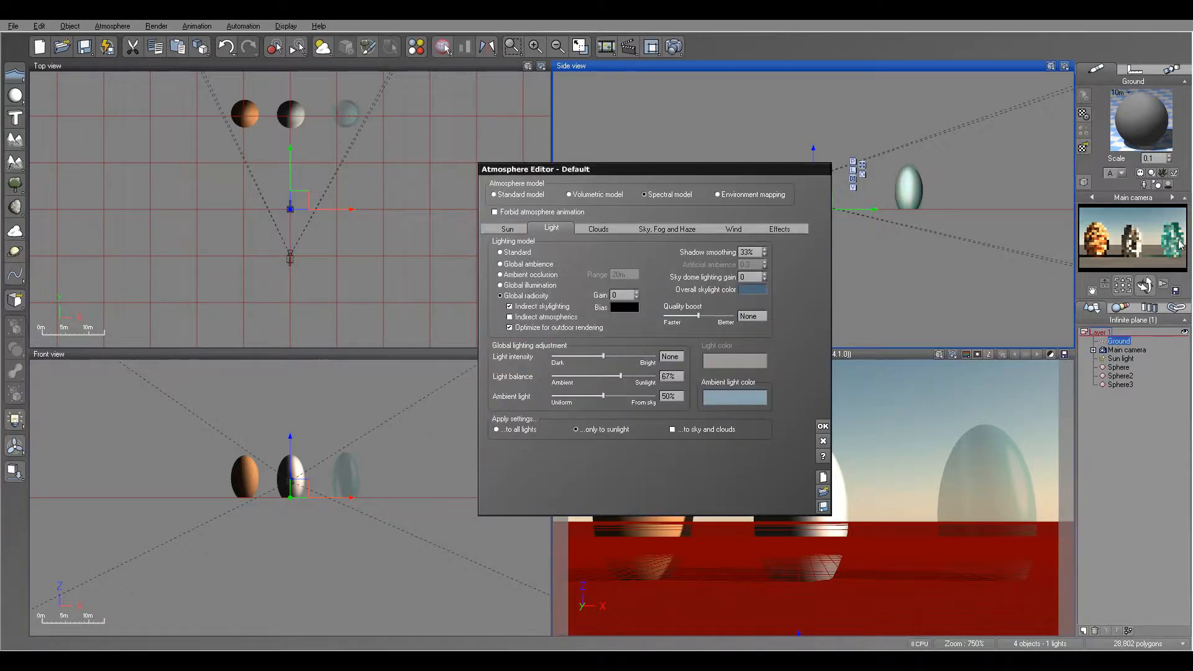
pyautogui.click(823, 428)
# Reposition the sun light in the top view, level with the camera and well to its right, to light the rocks from the side
pyautogui.click(1123, 357)
pyautogui.moveTo(349, 169); pyautogui.dragTo(385, 233, button='middle')
pyautogui.scroll(-5, 385, 233)
pyautogui.moveTo(390, 230); pyautogui.dragTo(331, 265)
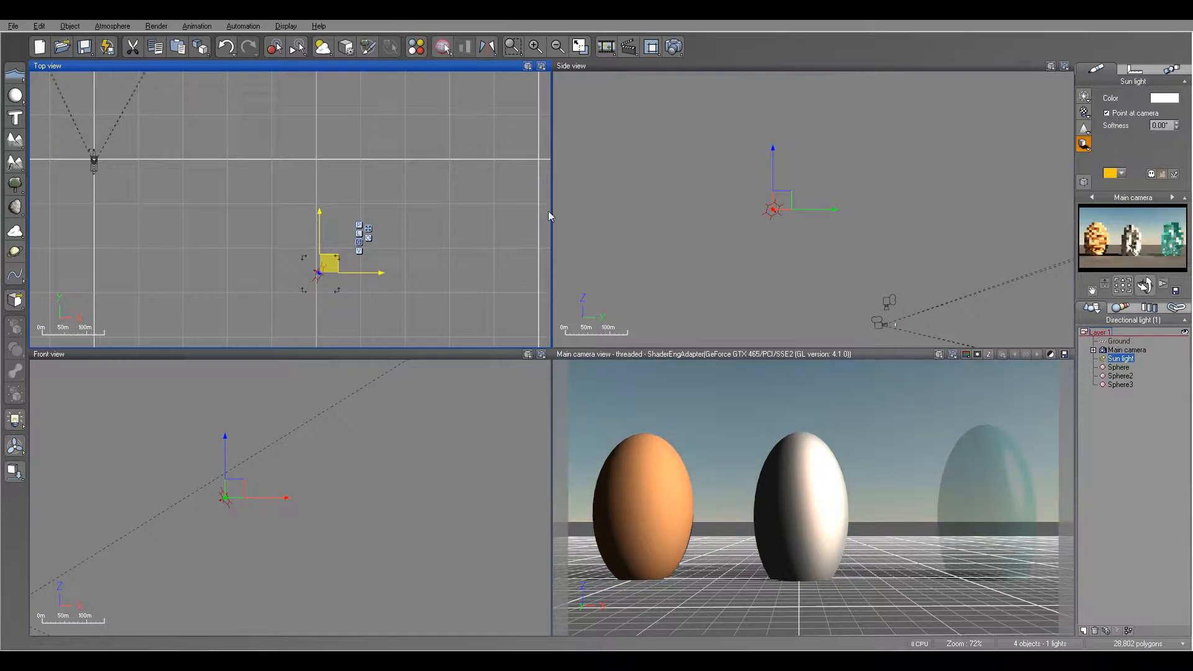
pyautogui.moveTo(334, 264)
pyautogui.mouseDown()
pyautogui.moveTo(340, 160)
pyautogui.moveTo(341, 172)
pyautogui.mouseUp()
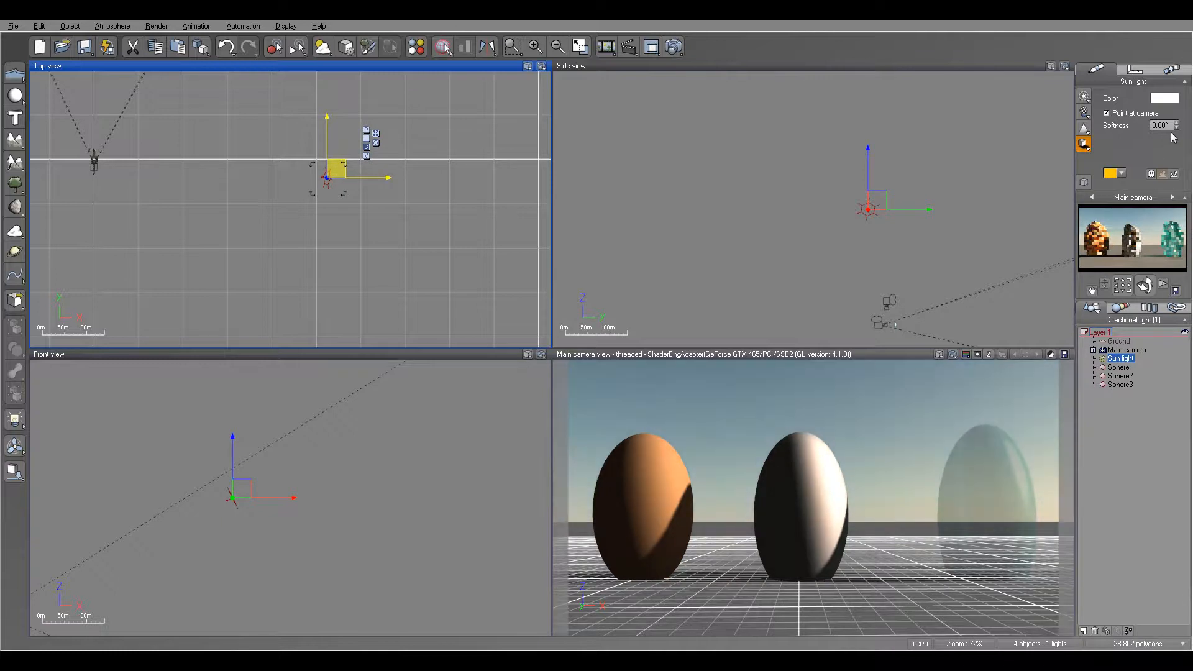
# Enable the shadow map for the sun light's shadows and accept the light settings
pyautogui.click(1083, 143)
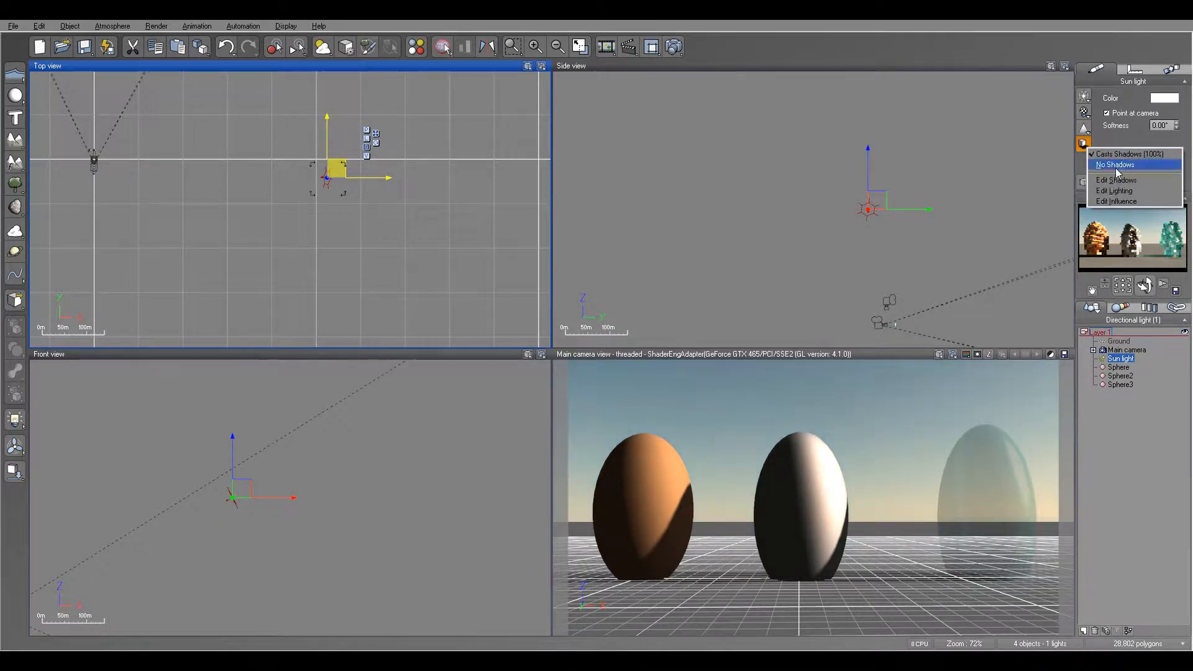
pyautogui.click(1116, 180)
pyautogui.click(467, 246)
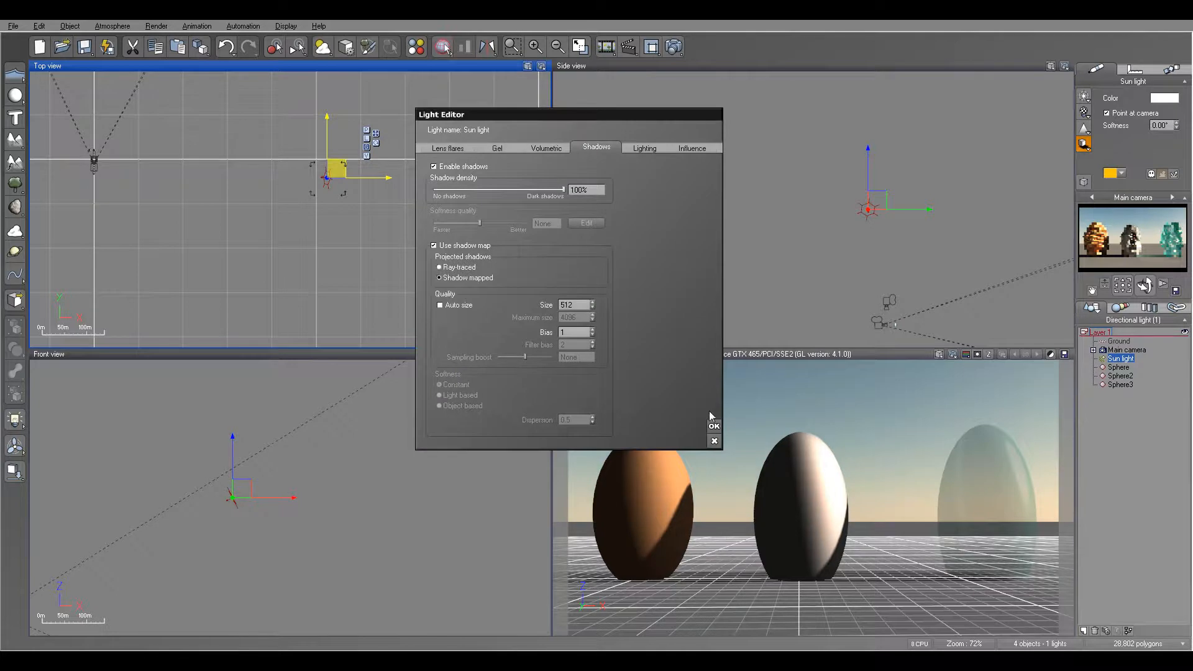
pyautogui.click(713, 425)
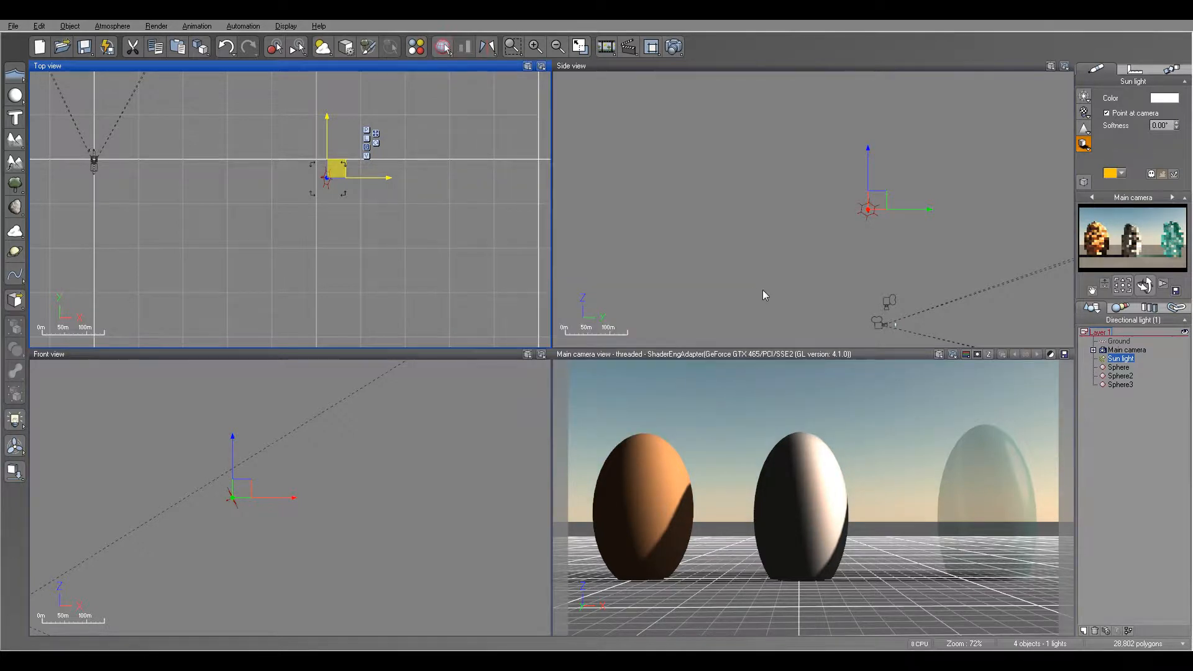
# Render the three rocks to screen at Final quality and accept the post-render options
pyautogui.click(673, 47)
pyautogui.click(390, 163)
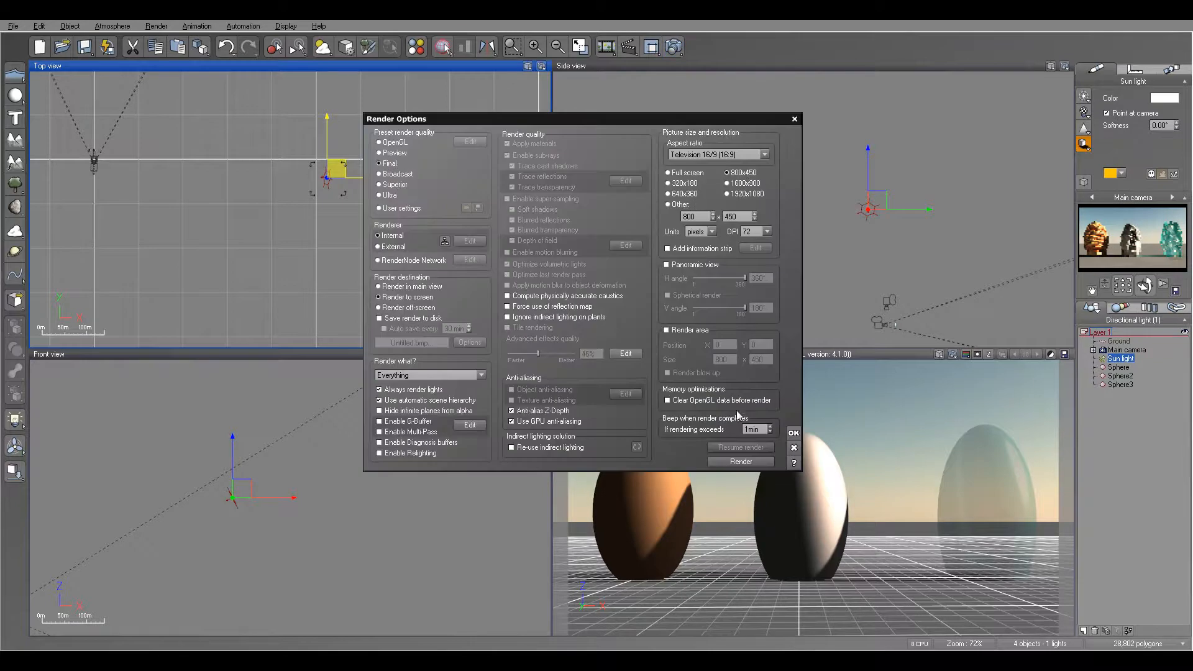
pyautogui.click(740, 461)
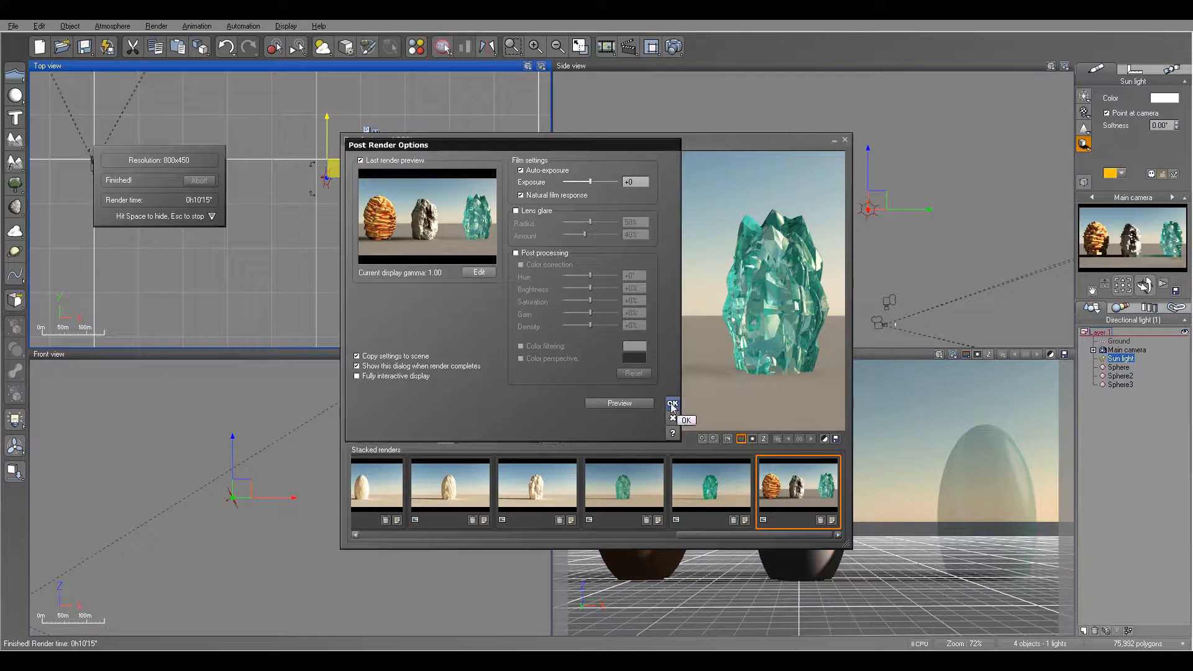
pyautogui.click(671, 404)
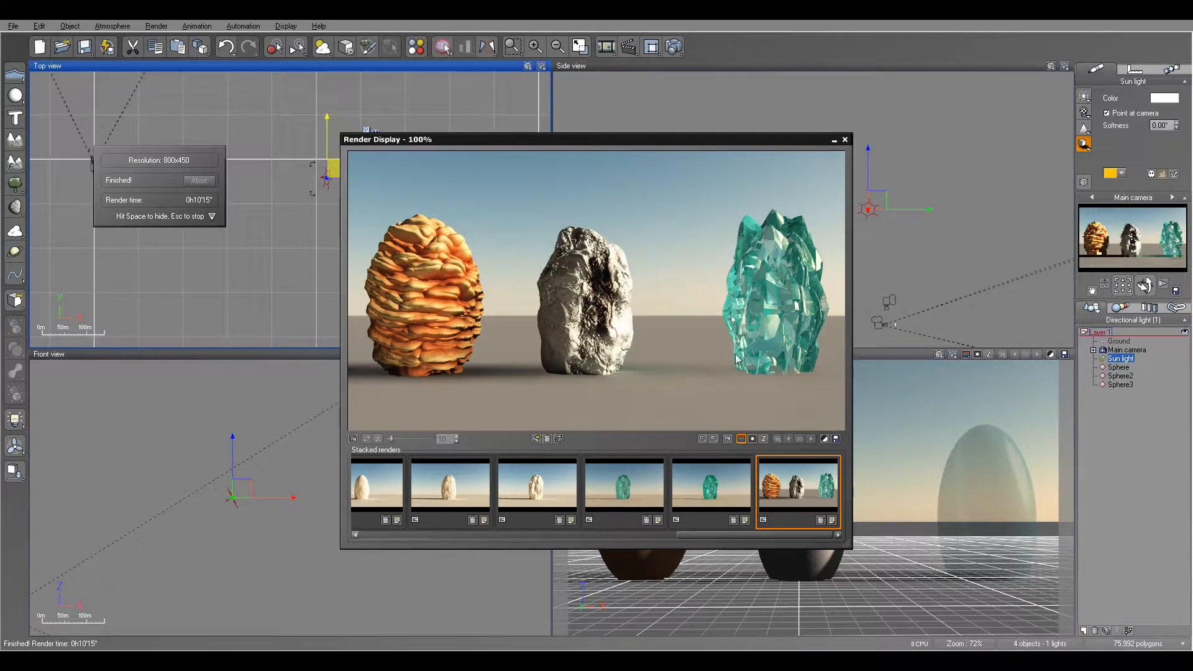
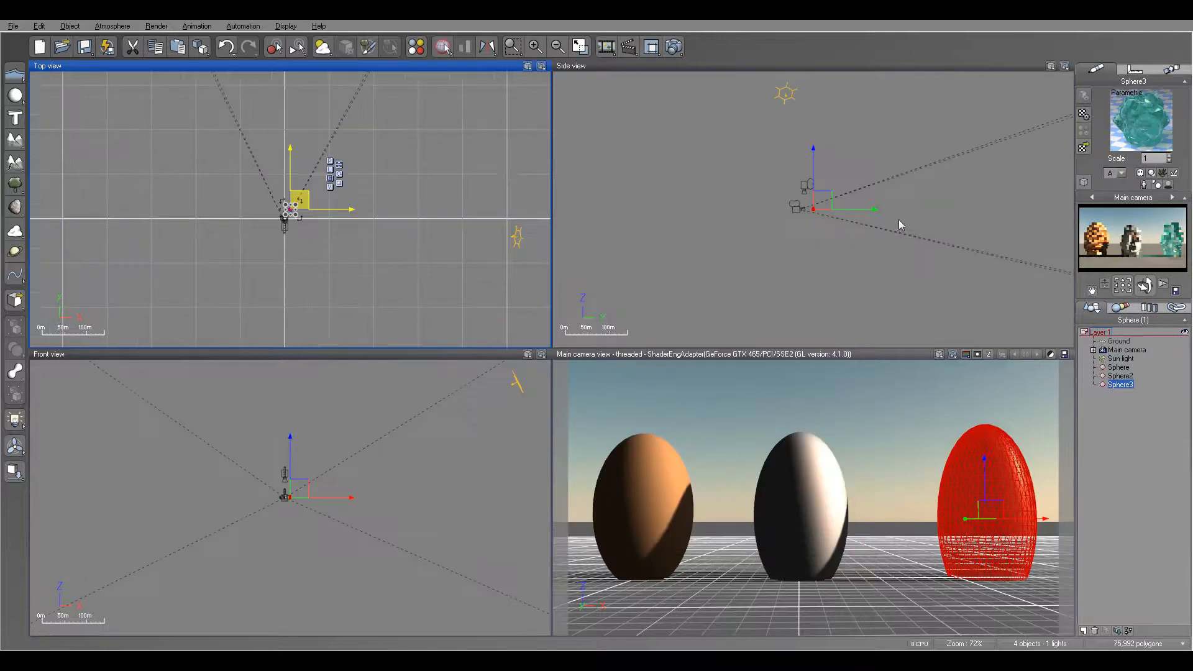
# Delete all three rock spheres from the scene
pyautogui.click(1122, 369)
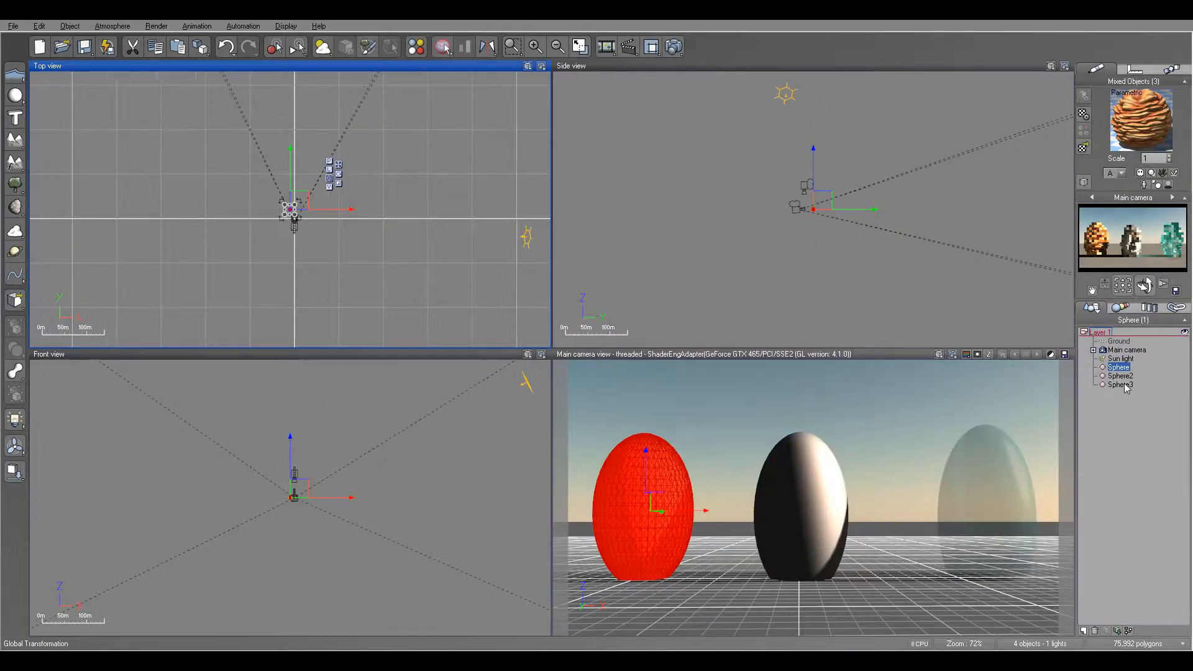
pyautogui.keyDown('shift'); pyautogui.click(1121, 384); pyautogui.keyUp('shift')
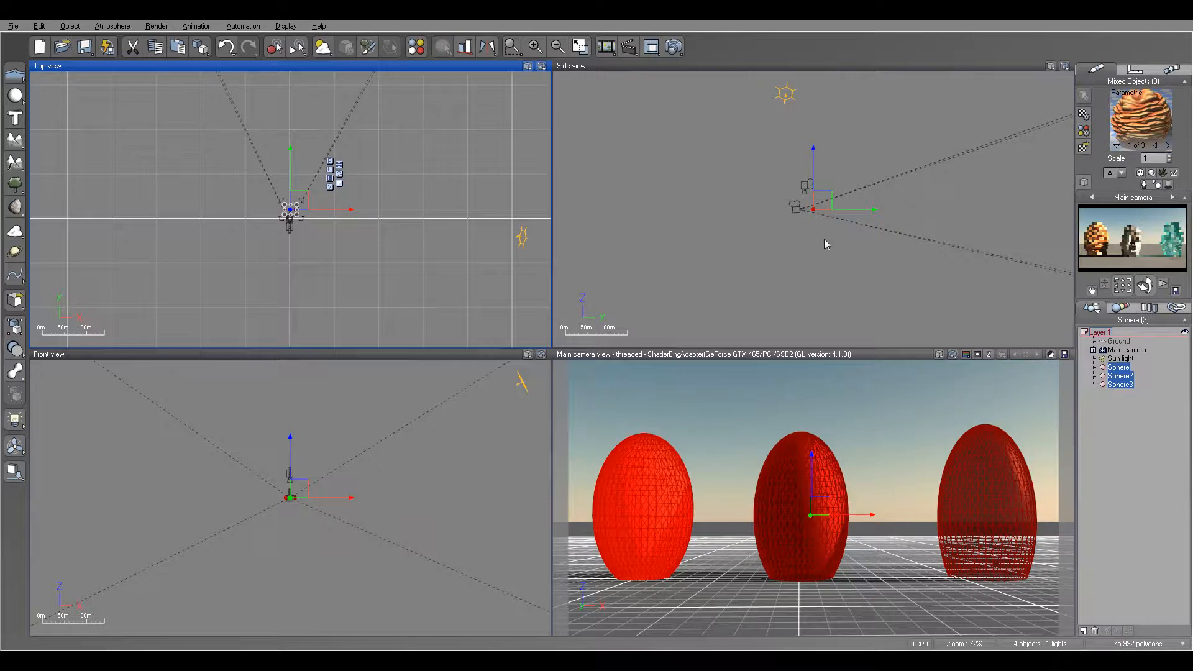
pyautogui.press('Delete')
# Add a new sphere in front of the camera, slightly left of centre, and flatten it into a low dome on the ground
pyautogui.scroll(3, 447, 193)
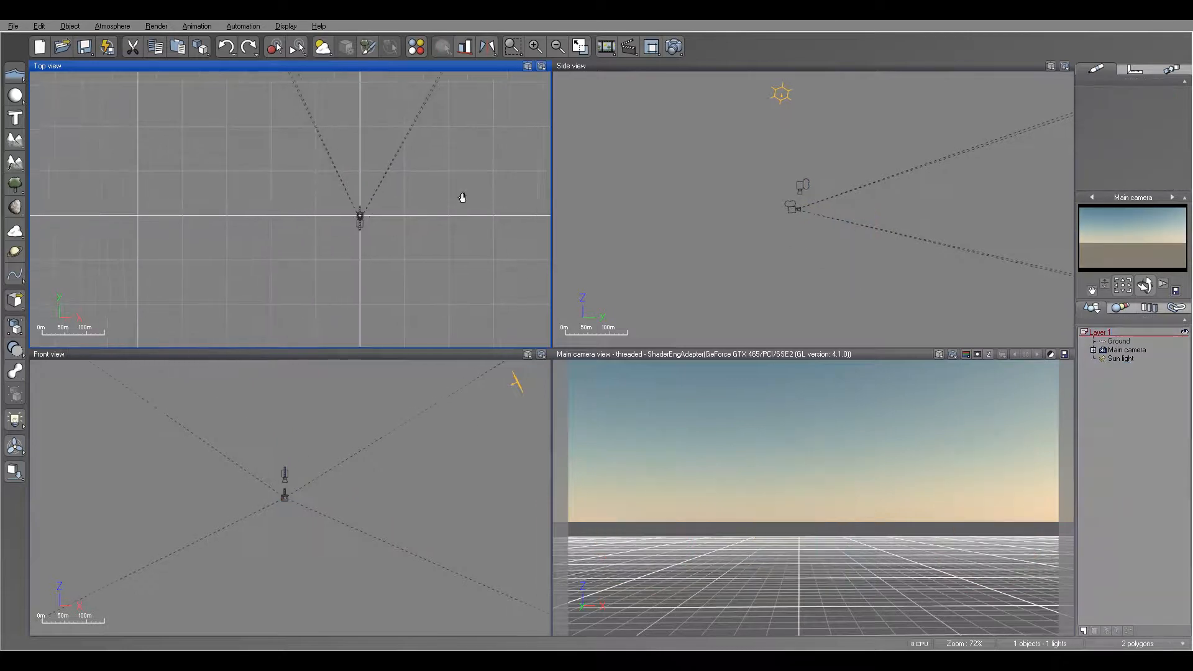
pyautogui.scroll(5, 393, 215)
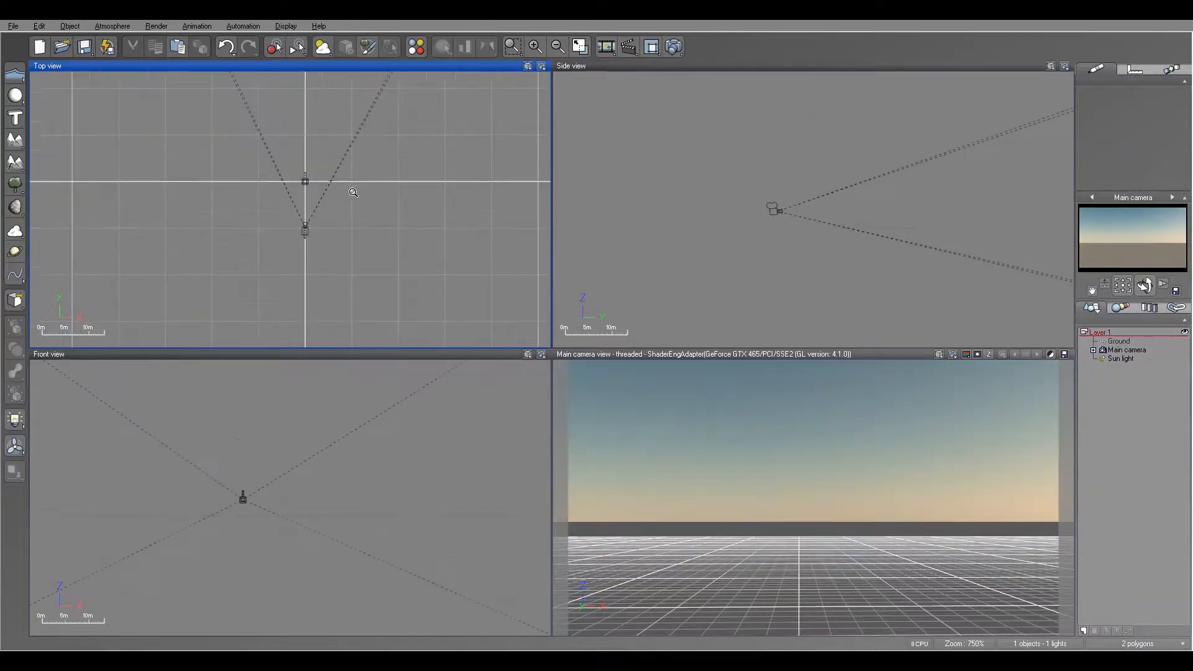
pyautogui.click(17, 95)
pyautogui.moveTo(380, 240); pyautogui.dragTo(432, 282, button='right')
pyautogui.moveTo(355, 240); pyautogui.dragTo(347, 186)
pyautogui.moveTo(873, 223); pyautogui.dragTo(781, 231, button='right')
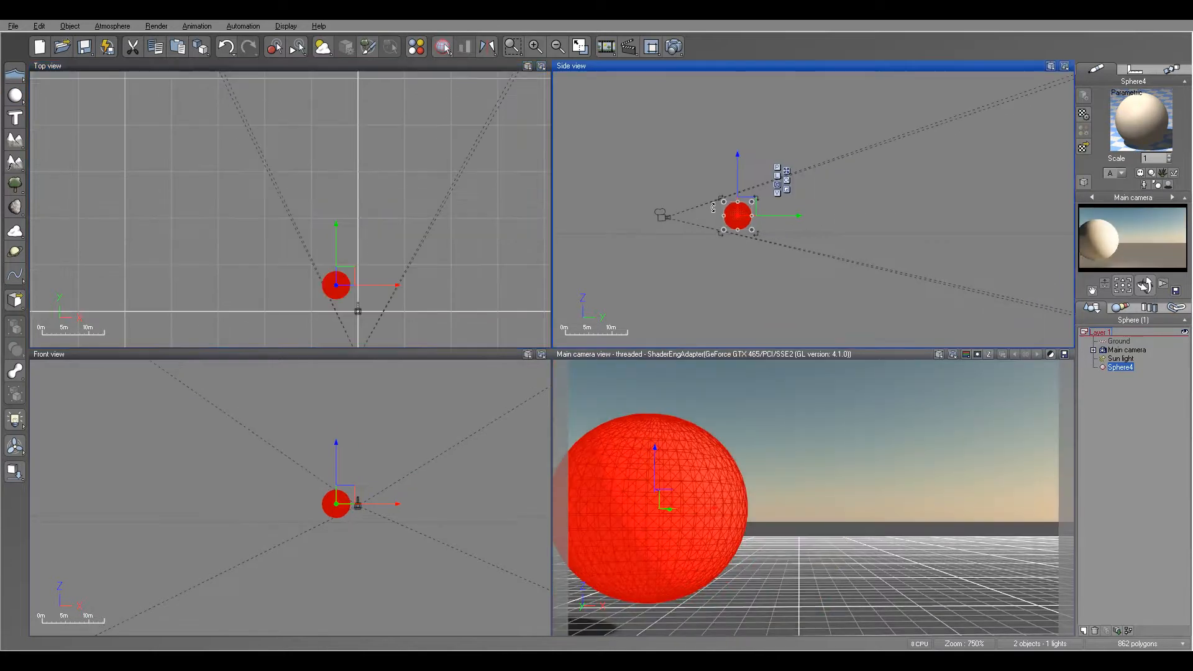
pyautogui.moveTo(737, 199); pyautogui.dragTo(775, 223)
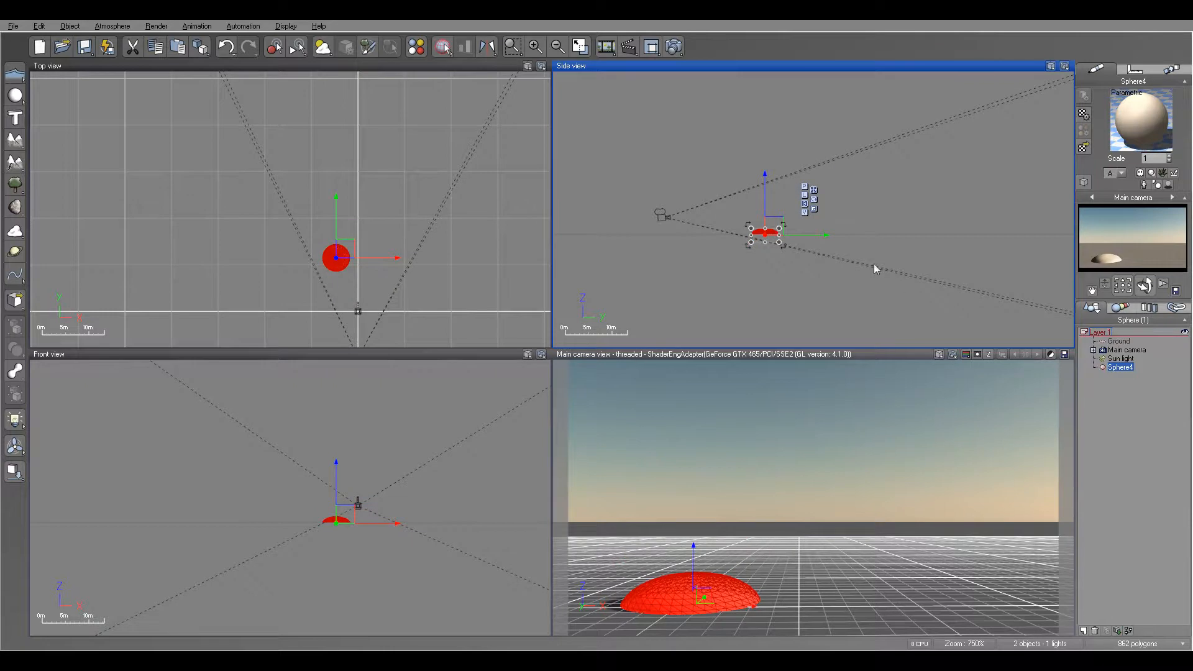
# Duplicate the flattened sphere, stretch the copy into a tall upright egg, and place it just behind and left of the dome
pyautogui.moveTo(772, 219)
pyautogui.keyDown('alt'); pyautogui.mouseDown()
pyautogui.moveTo(784, 203)
pyautogui.moveTo(777, 168)
pyautogui.moveTo(783, 201)
pyautogui.mouseUp(); pyautogui.keyUp('alt')
pyautogui.moveTo(419, 194); pyautogui.dragTo(480, 199, button='right')
pyautogui.moveTo(407, 249); pyautogui.dragTo(396, 246)
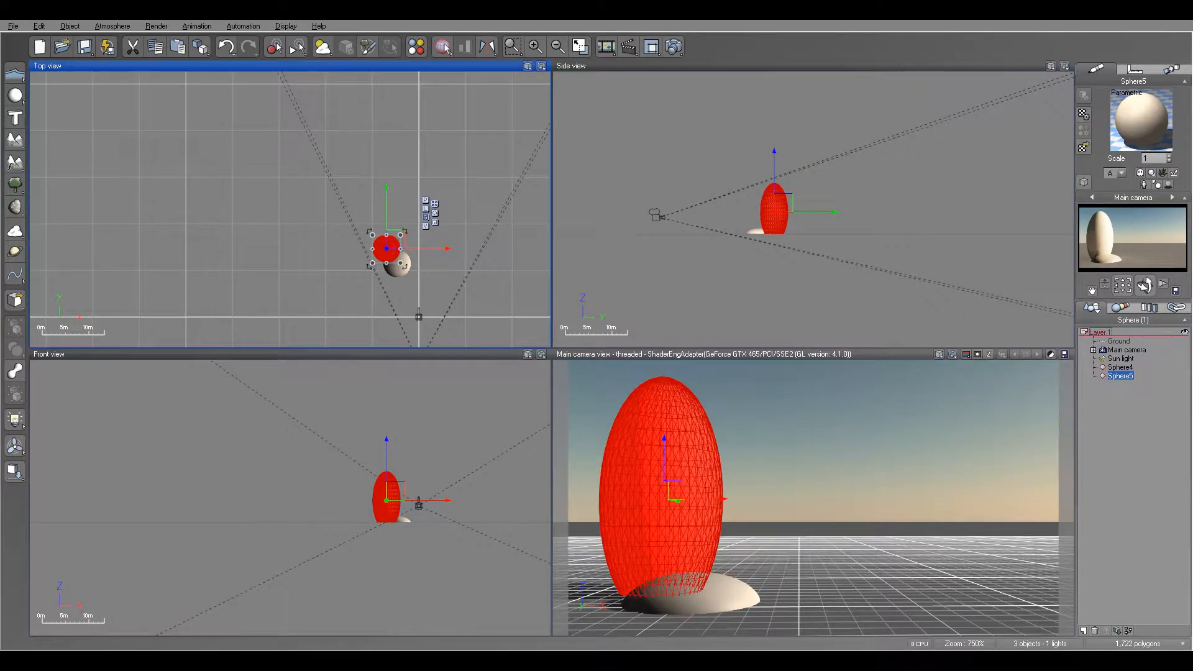
# Duplicate the tall egg behind and to its right, reshape the copy into a wide flat ellipsoid, and tilt it with its right end raised
pyautogui.keyDown('alt'); pyautogui.moveTo(387, 248); pyautogui.dragTo(410, 226); pyautogui.keyUp('alt')
pyautogui.click(798, 208)
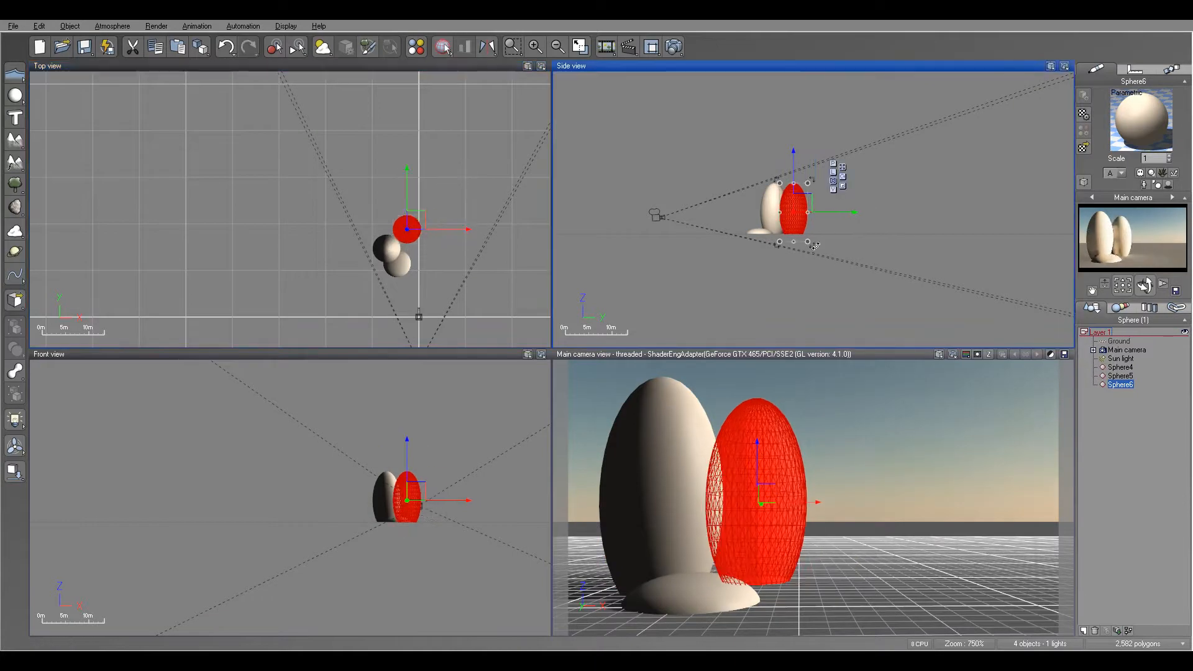
pyautogui.moveTo(810, 234); pyautogui.dragTo(748, 251)
pyautogui.click(441, 242)
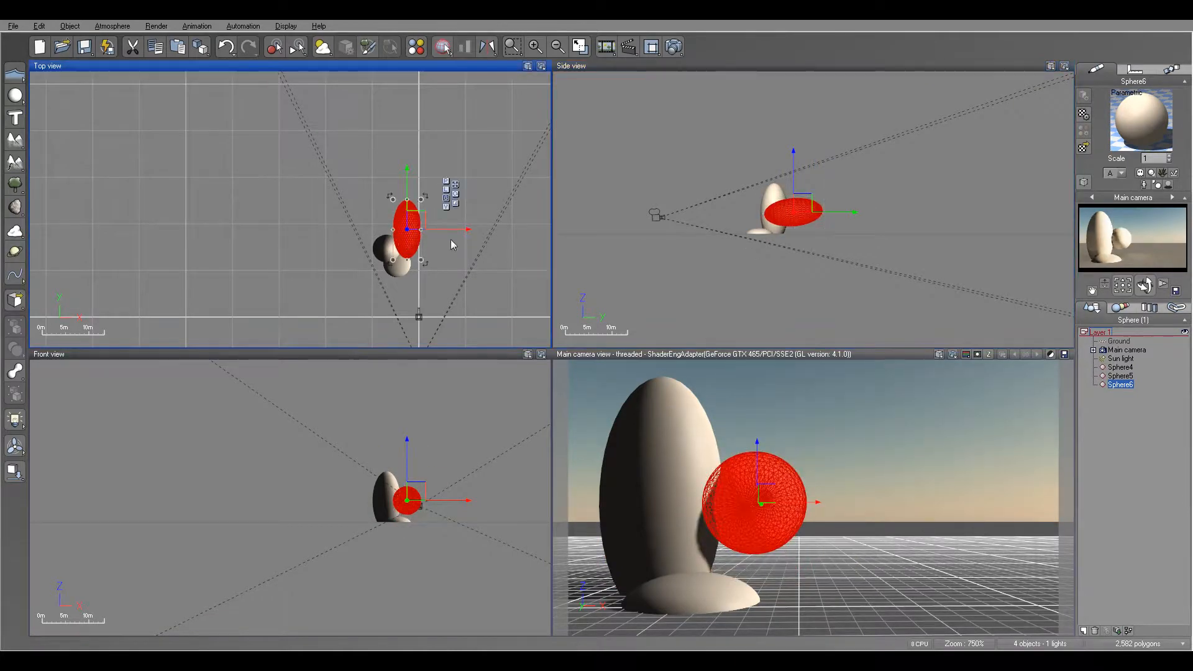
pyautogui.moveTo(442, 224)
pyautogui.mouseDown()
pyautogui.moveTo(463, 225)
pyautogui.moveTo(434, 207)
pyautogui.mouseUp()
pyautogui.moveTo(817, 202); pyautogui.dragTo(800, 222)
pyautogui.moveTo(431, 220); pyautogui.dragTo(419, 220)
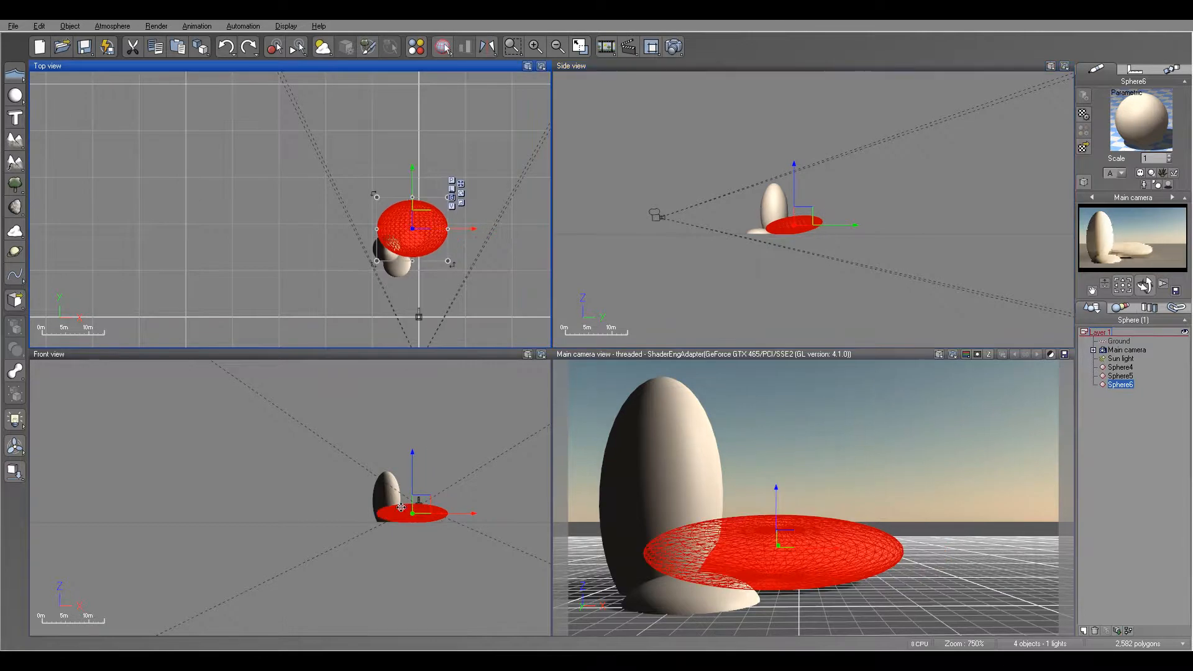
pyautogui.moveTo(452, 531); pyautogui.dragTo(457, 519)
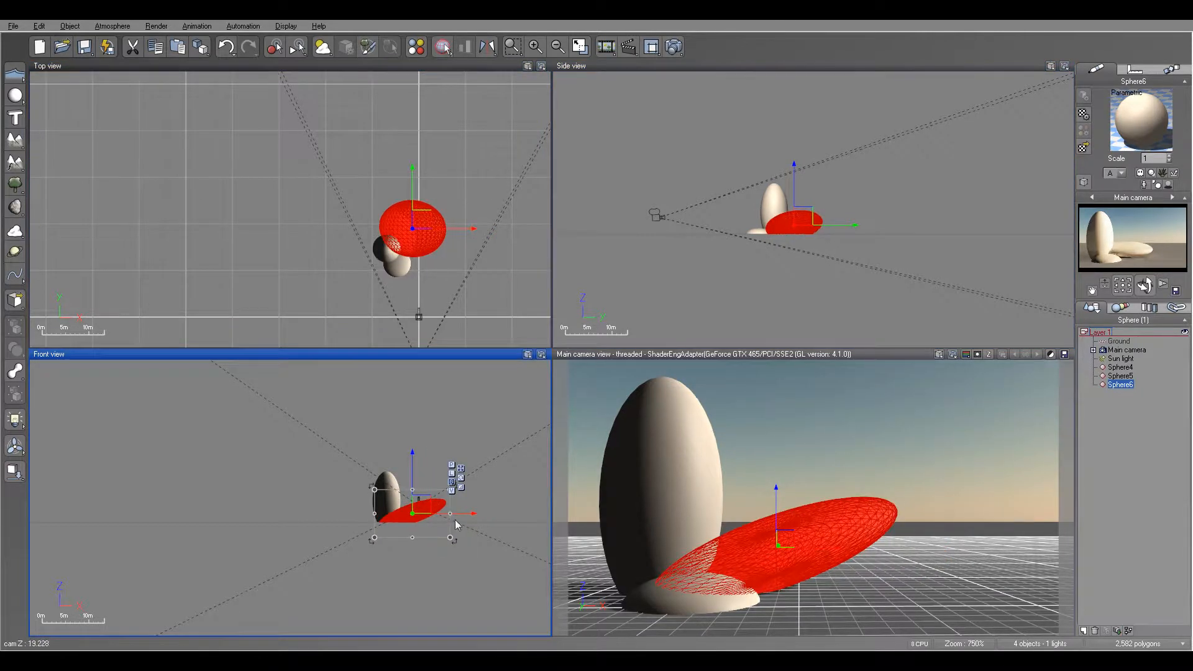
pyautogui.click(825, 213)
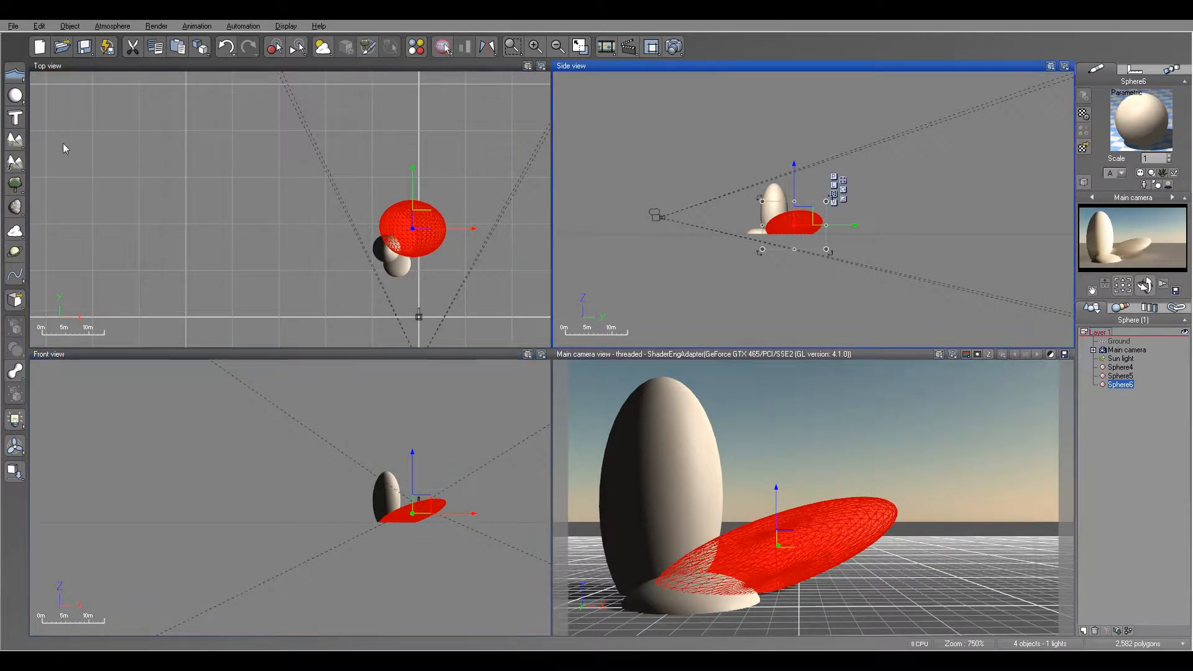
# Add another sphere, stretch it into a long ellipsoid, and lay it raised and turned diagonally behind the top of the tall egg
pyautogui.click(14, 94)
pyautogui.click(290, 205)
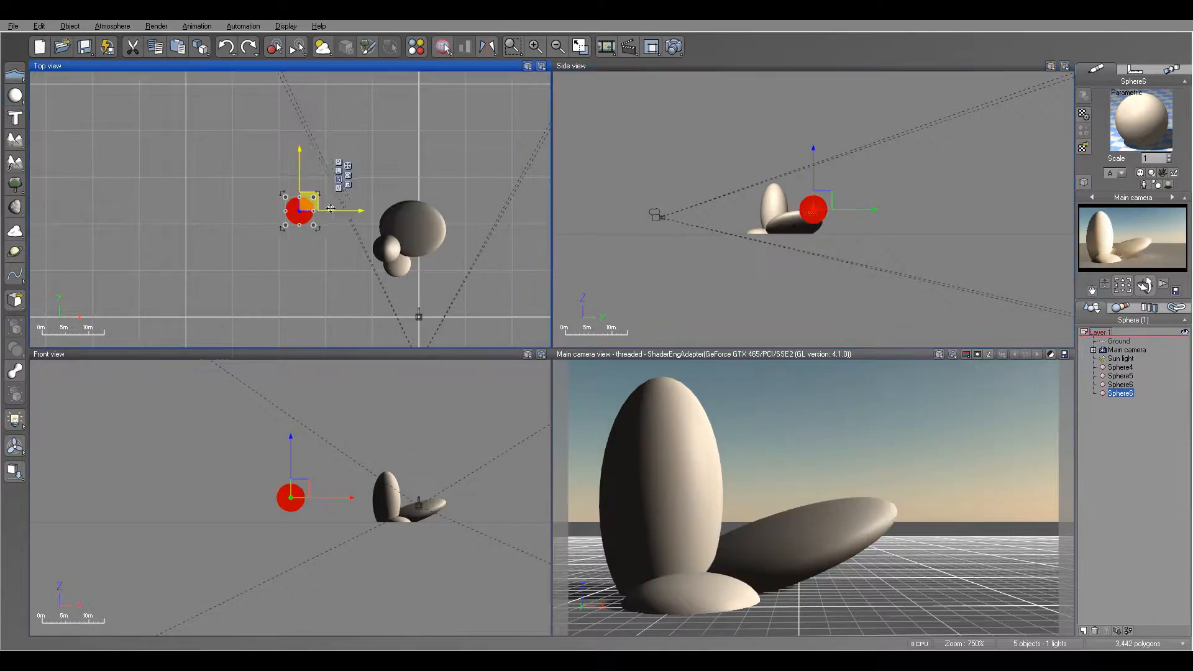
pyautogui.moveTo(292, 205); pyautogui.dragTo(402, 235)
pyautogui.click(801, 209)
pyautogui.moveTo(800, 208); pyautogui.dragTo(820, 189)
pyautogui.click(415, 229)
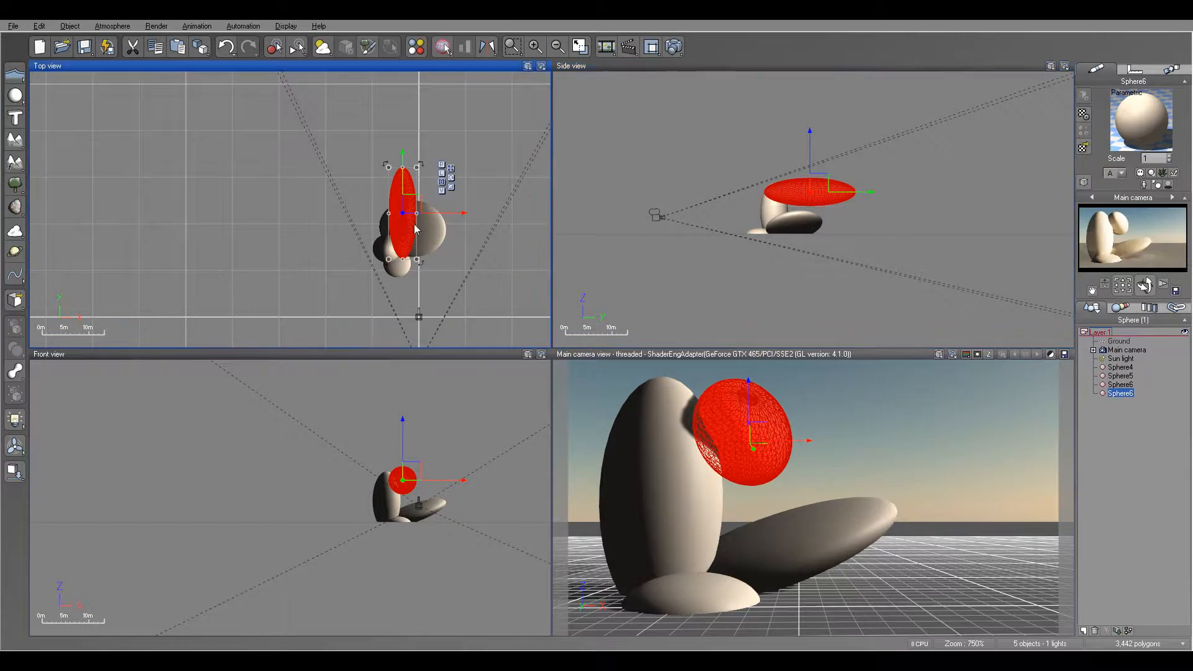
pyautogui.moveTo(427, 266); pyautogui.dragTo(394, 208)
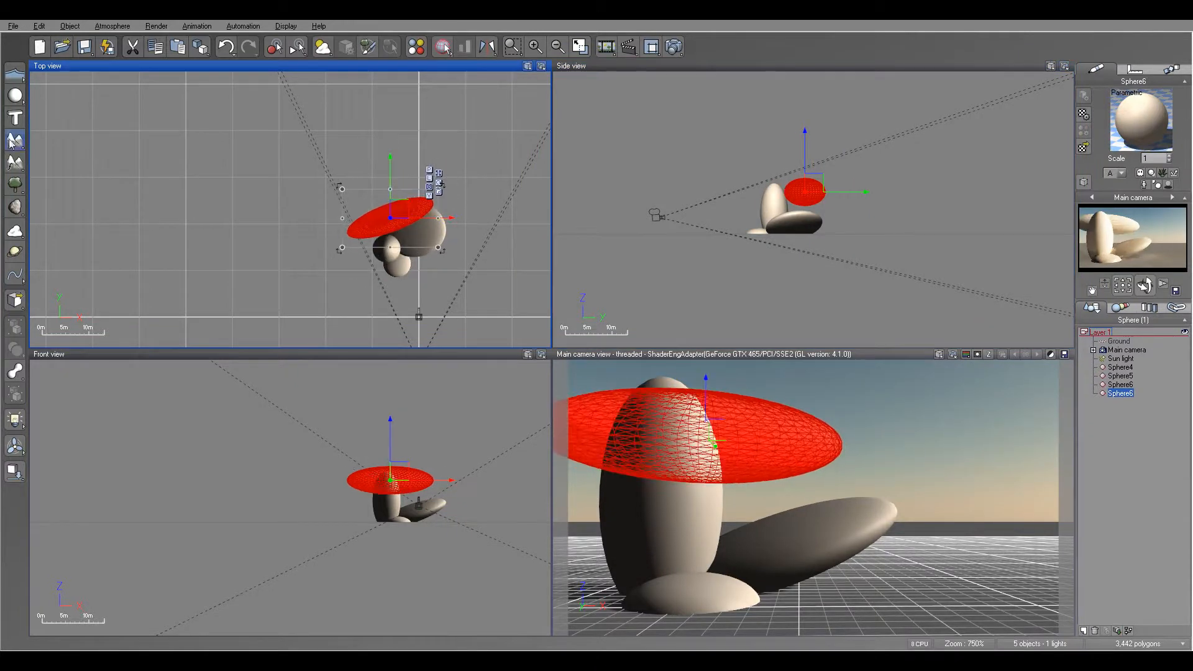
# Add a large sphere, flatten it into a low mound at ground level, and move it beneath the left side of the formation
pyautogui.click(15, 97)
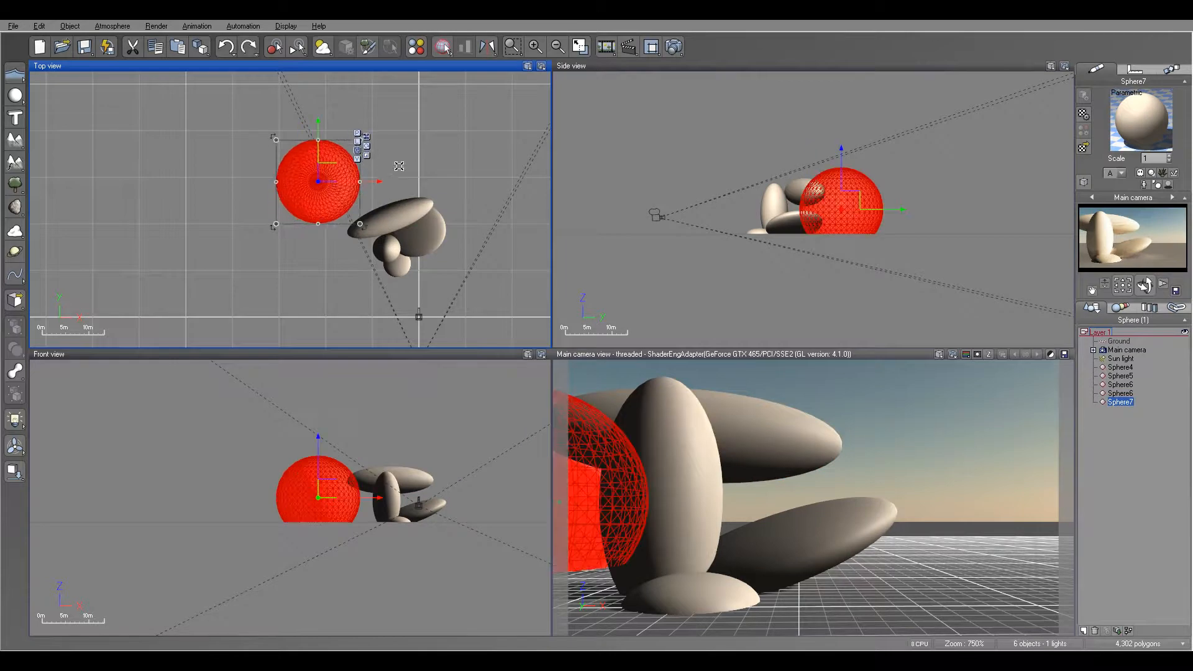
pyautogui.click(843, 179)
pyautogui.moveTo(841, 167); pyautogui.dragTo(815, 233)
pyautogui.click(335, 220)
pyautogui.moveTo(335, 221); pyautogui.dragTo(383, 233)
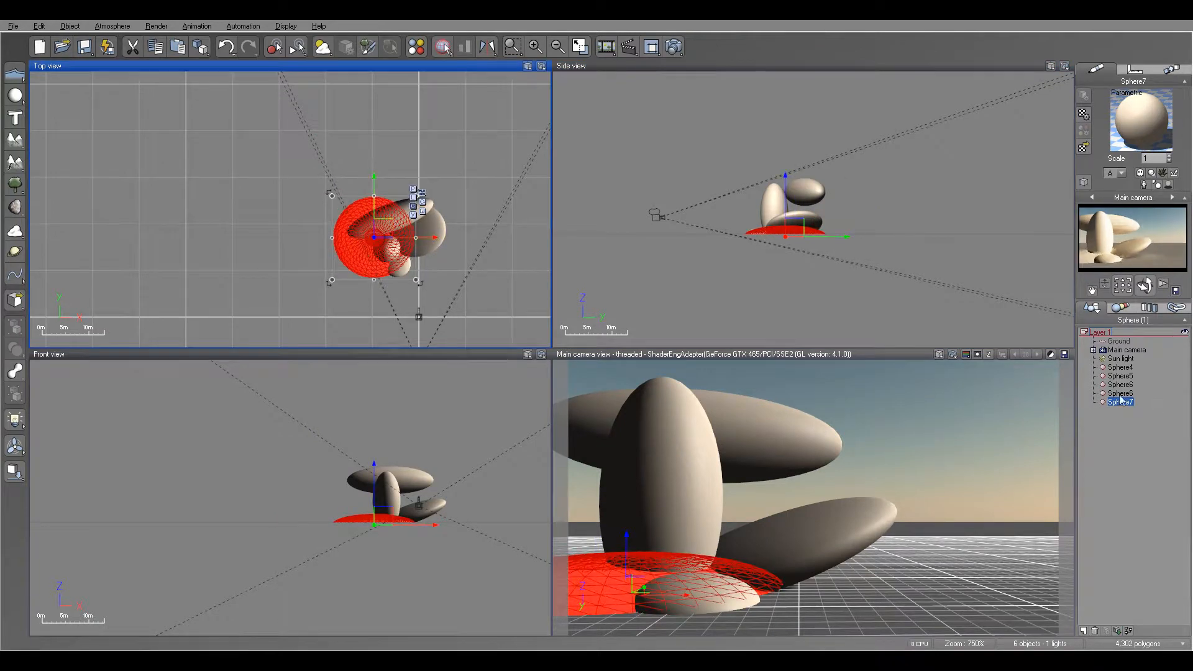
# Select the small flattened dome at the front of the formation for adjustment in the side view
pyautogui.click(1121, 367)
pyautogui.click(815, 200)
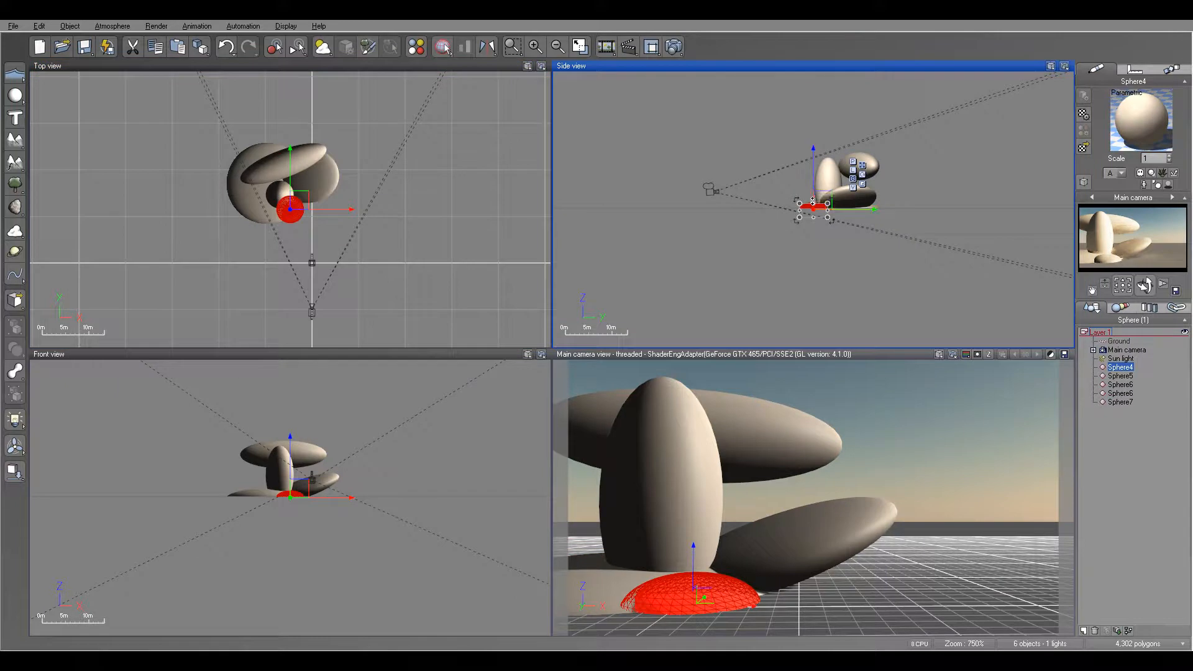
# Raise the small front sphere slightly above the ground and shift the large flat base sphere a little toward the camera
pyautogui.moveTo(815, 200); pyautogui.dragTo(814, 199)
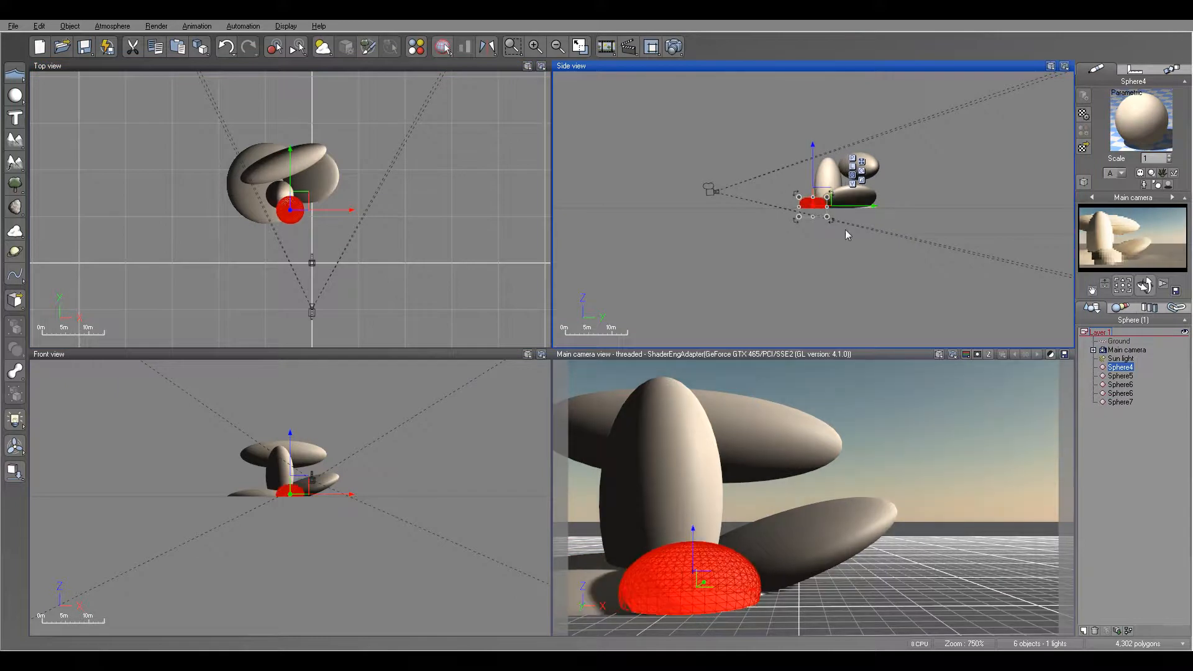
pyautogui.click(1121, 402)
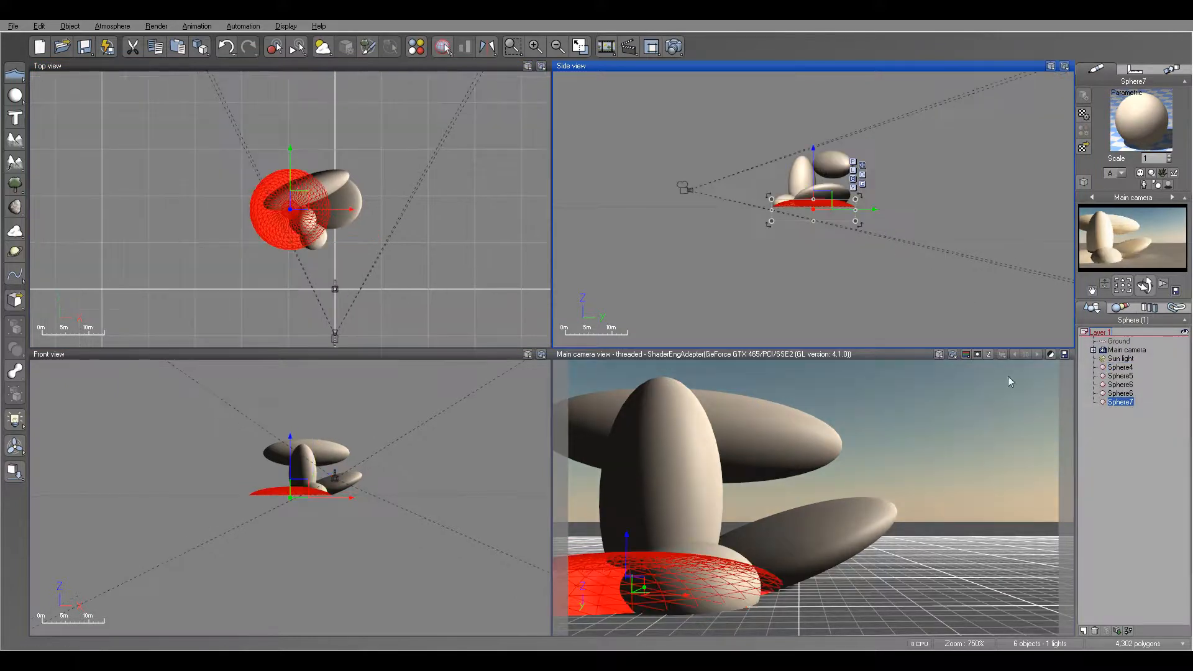
pyautogui.click(309, 201)
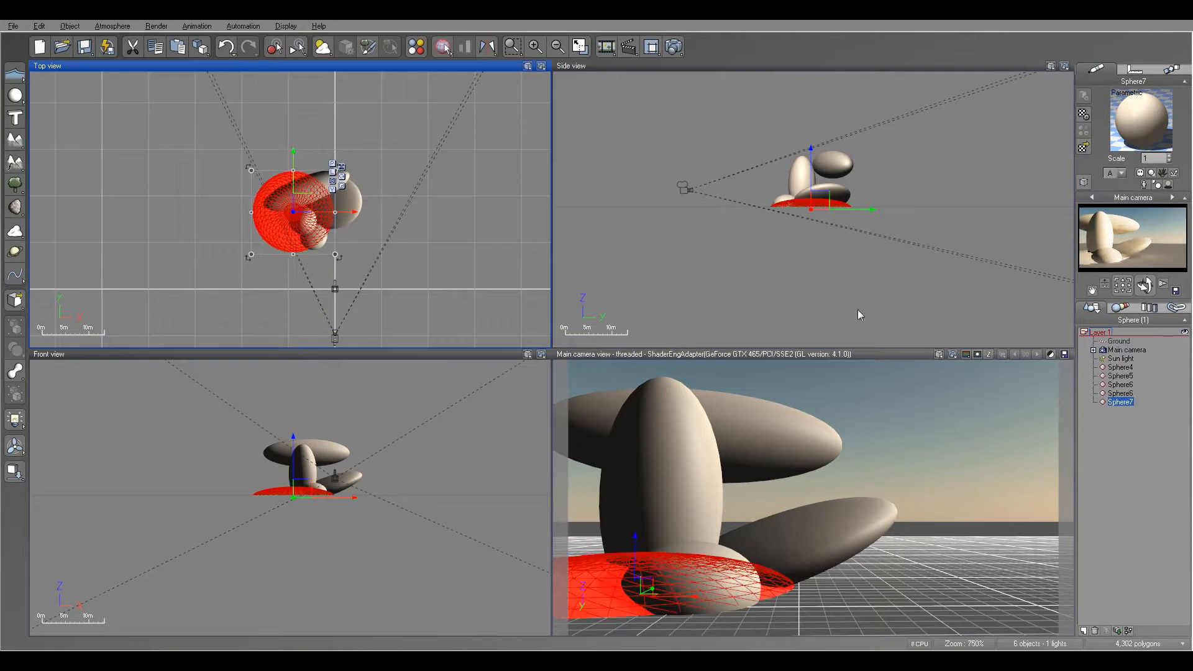
# Combine all five spheres into a single metablob
pyautogui.keyDown('shift'); pyautogui.click(1119, 369); pyautogui.keyUp('shift')
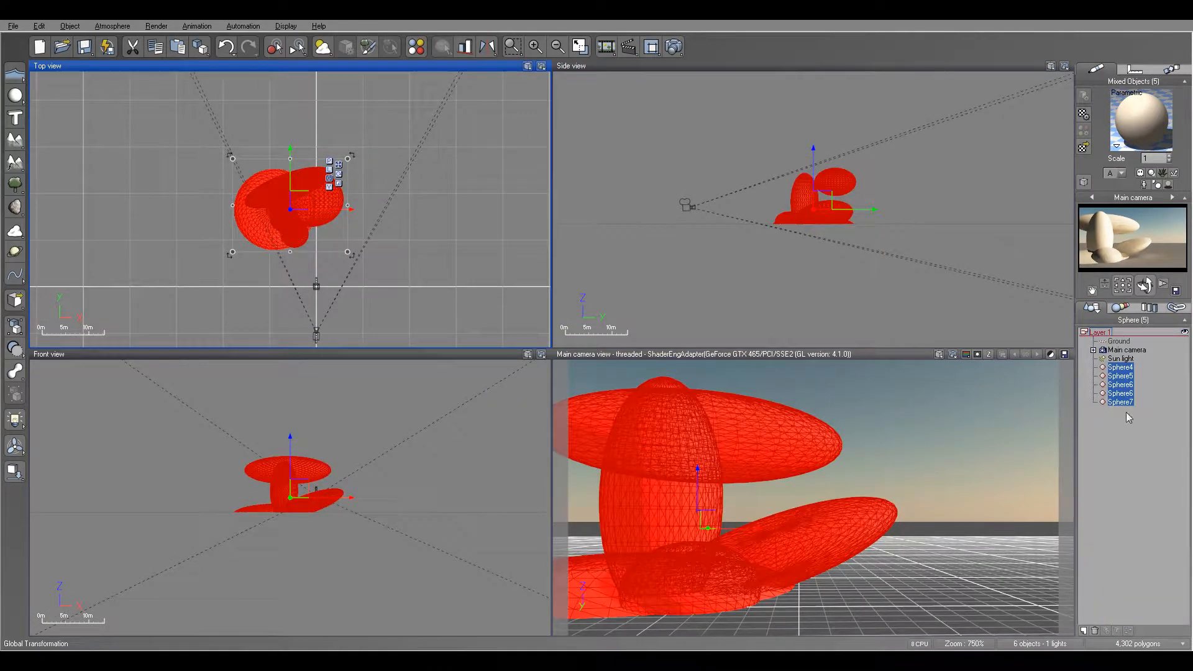
pyautogui.click(13, 373)
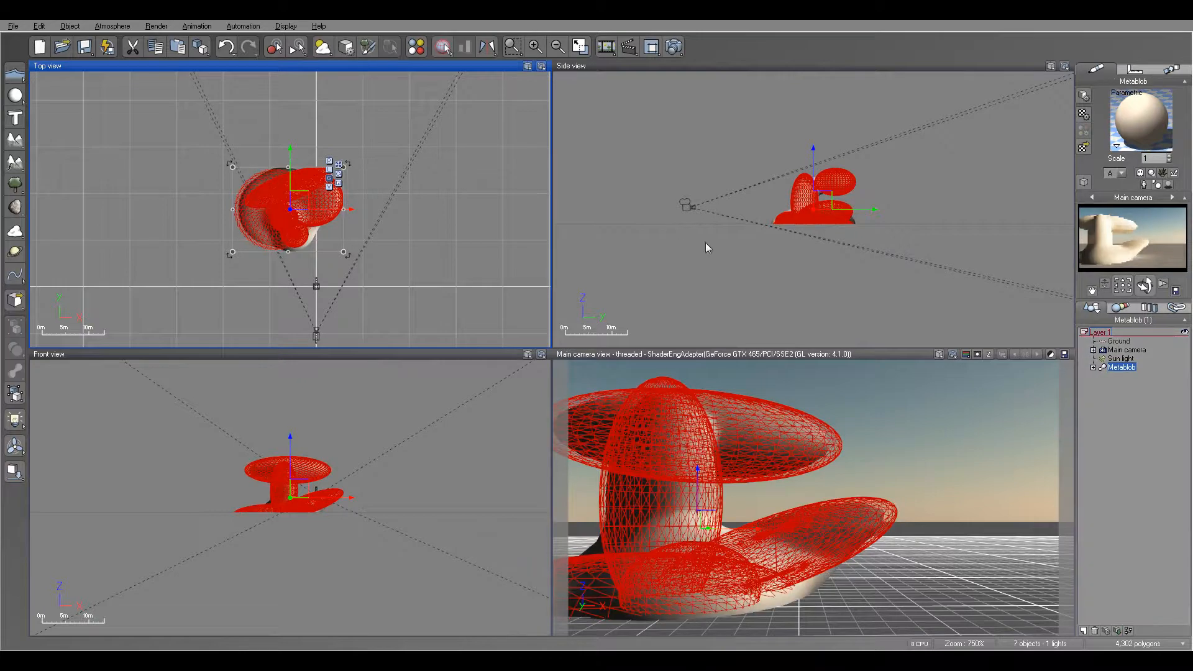
# Render the scene to inspect the smooth blended metablob shape, accepting the post-render options and closing the finished render
pyautogui.click(674, 47)
pyautogui.click(391, 152)
pyautogui.click(749, 462)
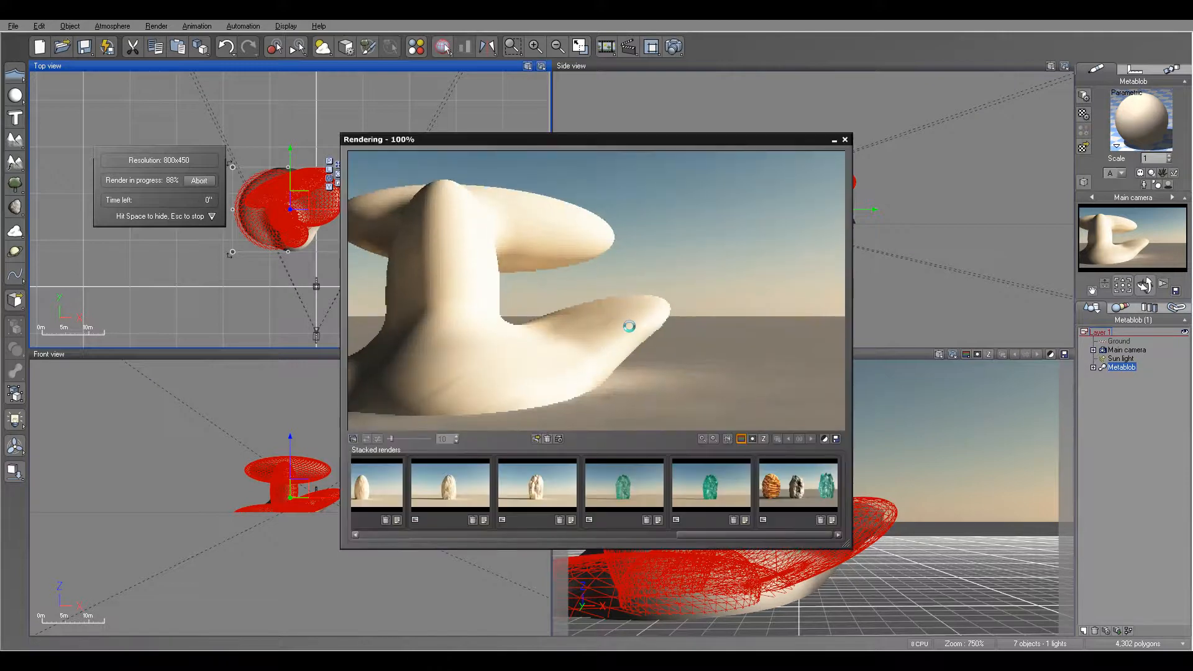
pyautogui.click(672, 404)
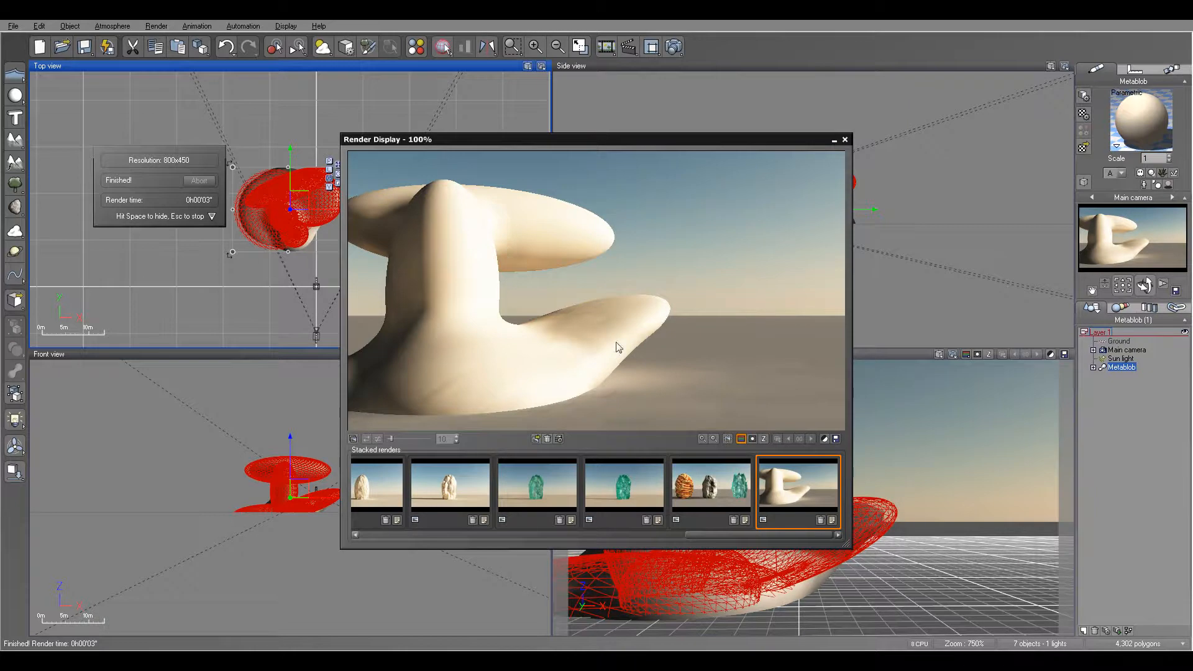
pyautogui.click(844, 140)
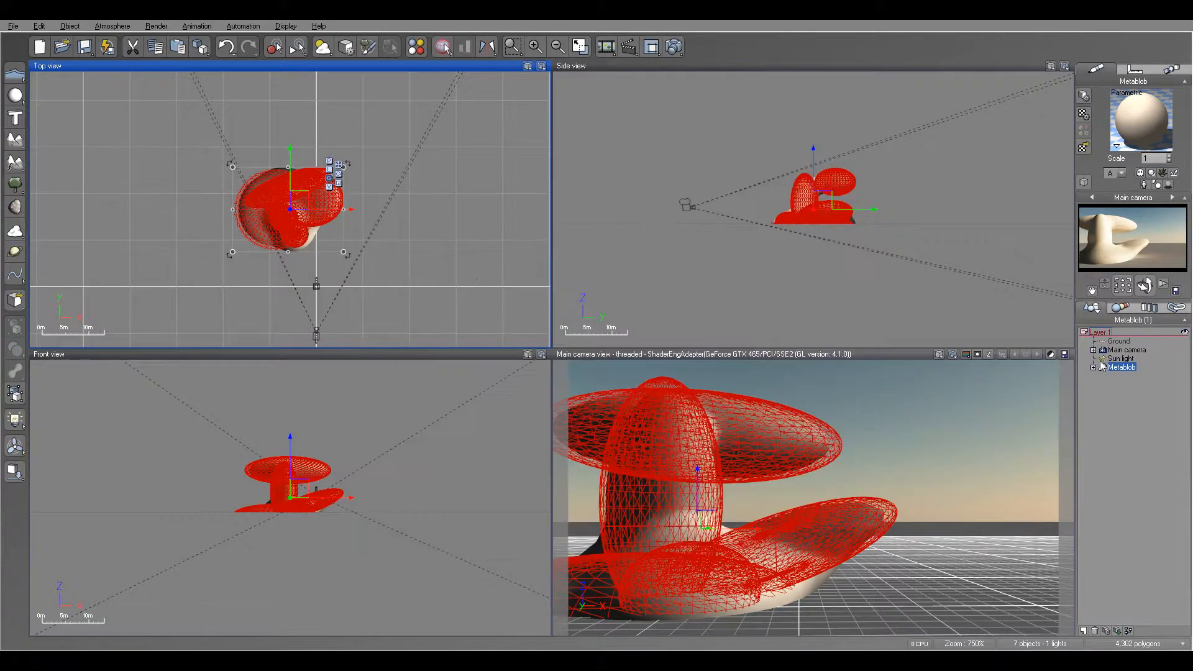
# Add a new sphere beside the metablob, on its side away from the base sphere, and stretch it slightly in height
pyautogui.click(14, 97)
pyautogui.moveTo(299, 202); pyautogui.dragTo(375, 203)
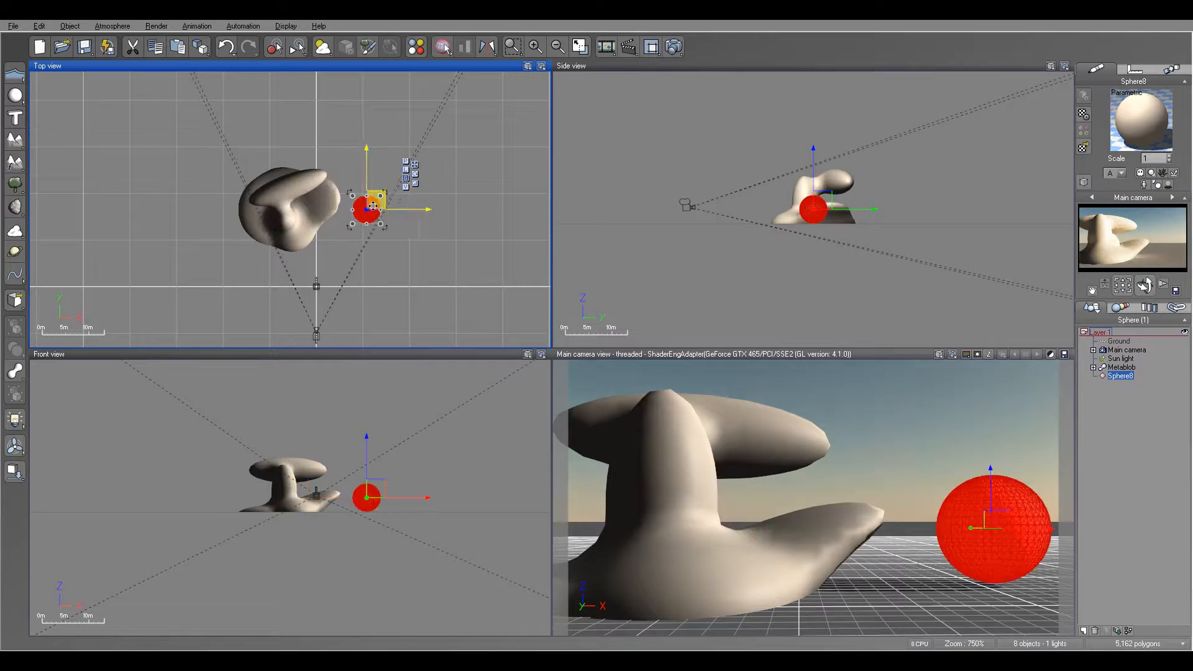
pyautogui.click(804, 202)
pyautogui.moveTo(813, 224); pyautogui.dragTo(814, 228)
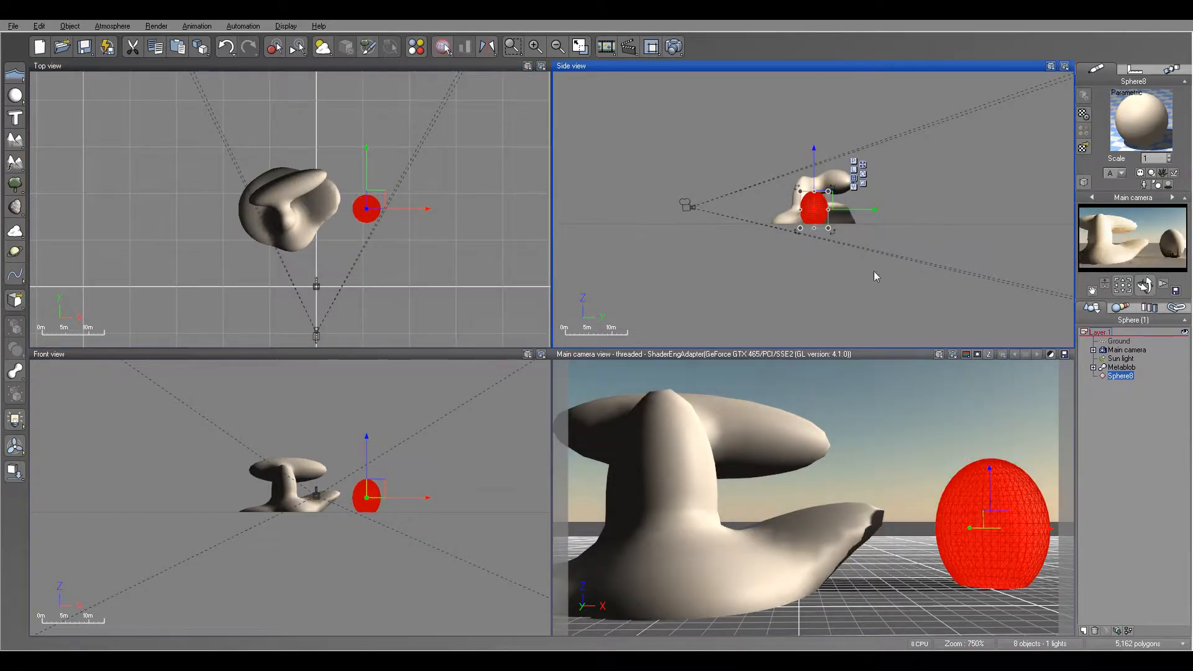
# Load the RockRought material onto the new sphere and render the scene to check it
pyautogui.click(1082, 147)
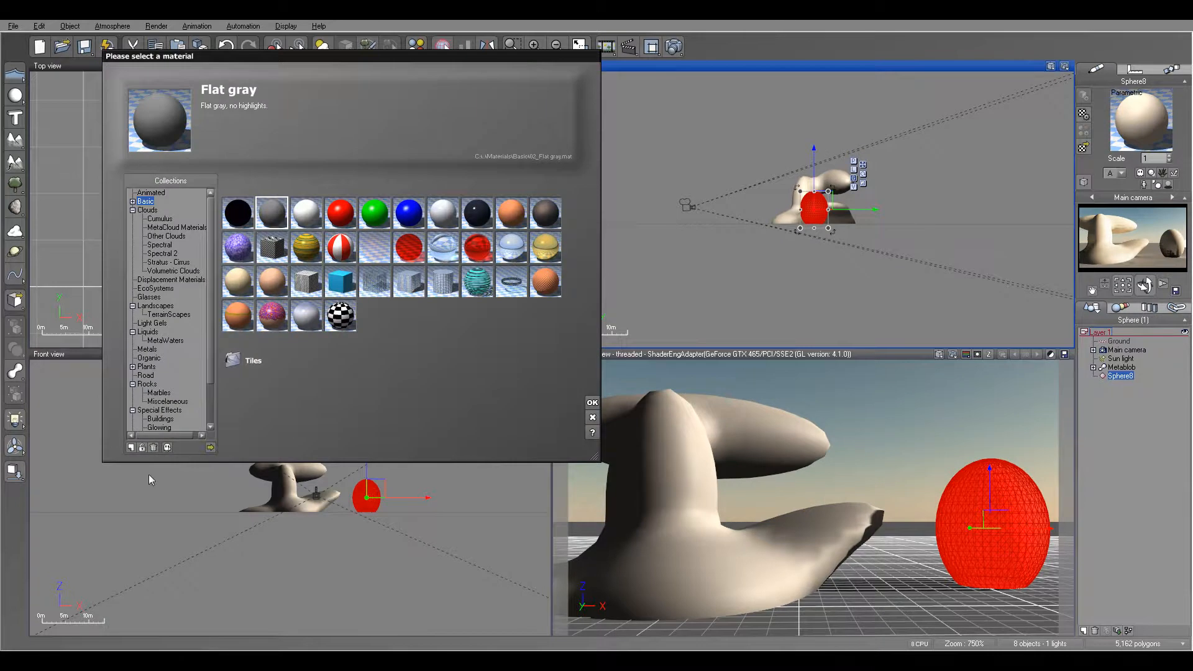
pyautogui.click(211, 447)
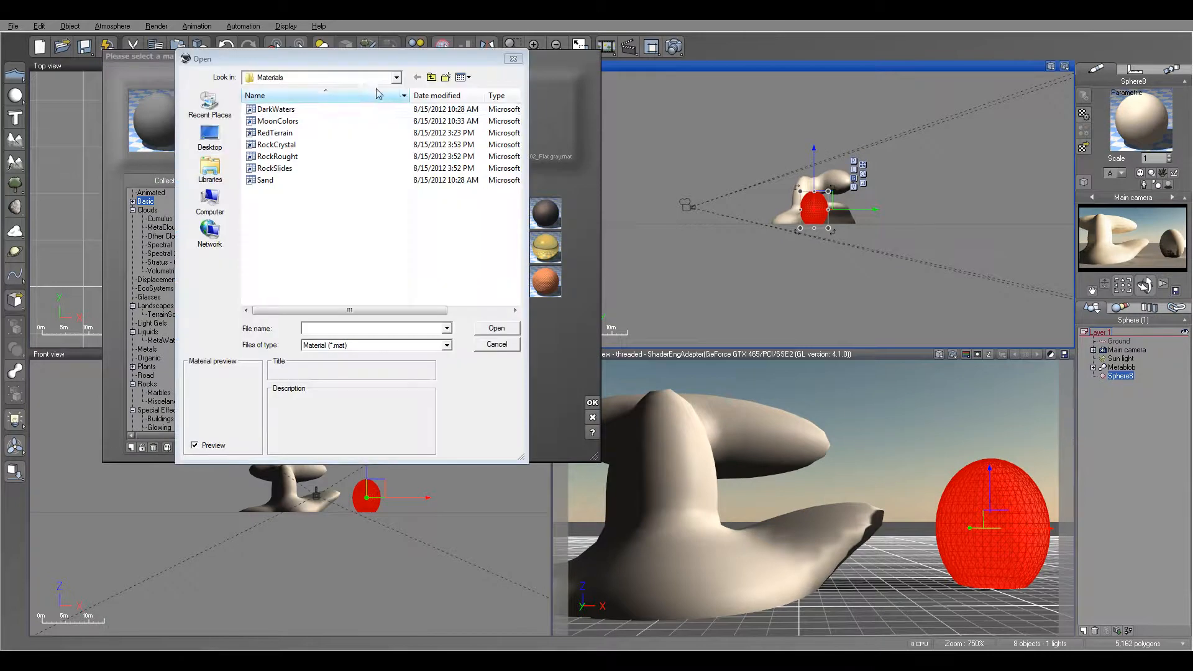
pyautogui.click(278, 155)
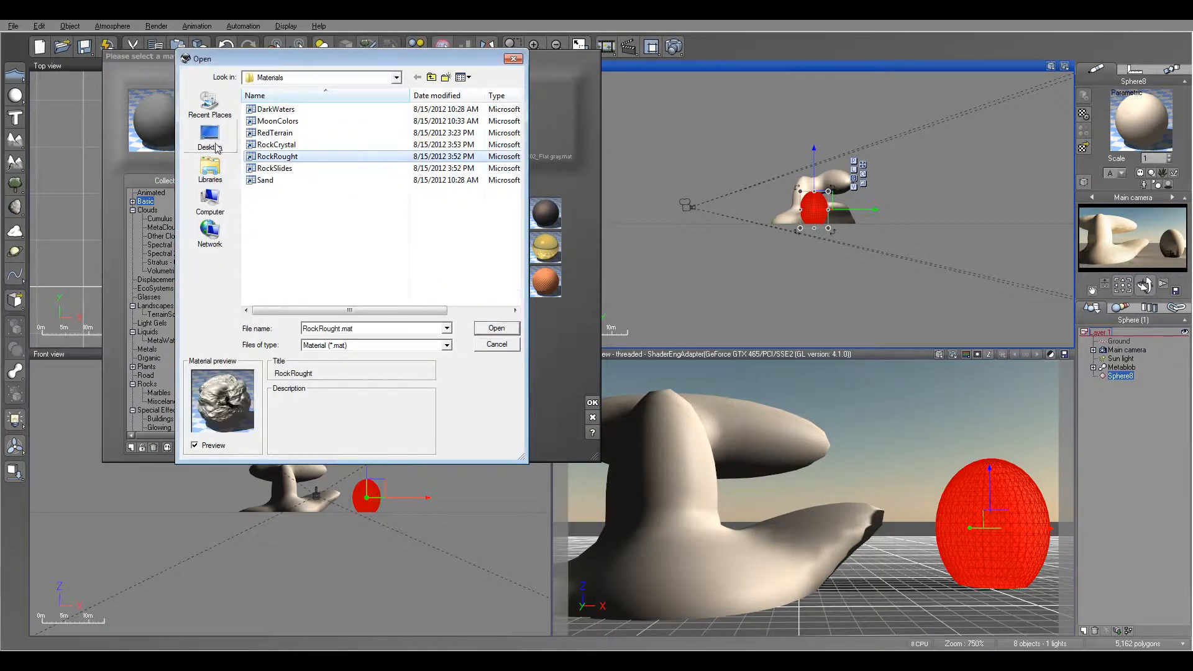
pyautogui.click(495, 329)
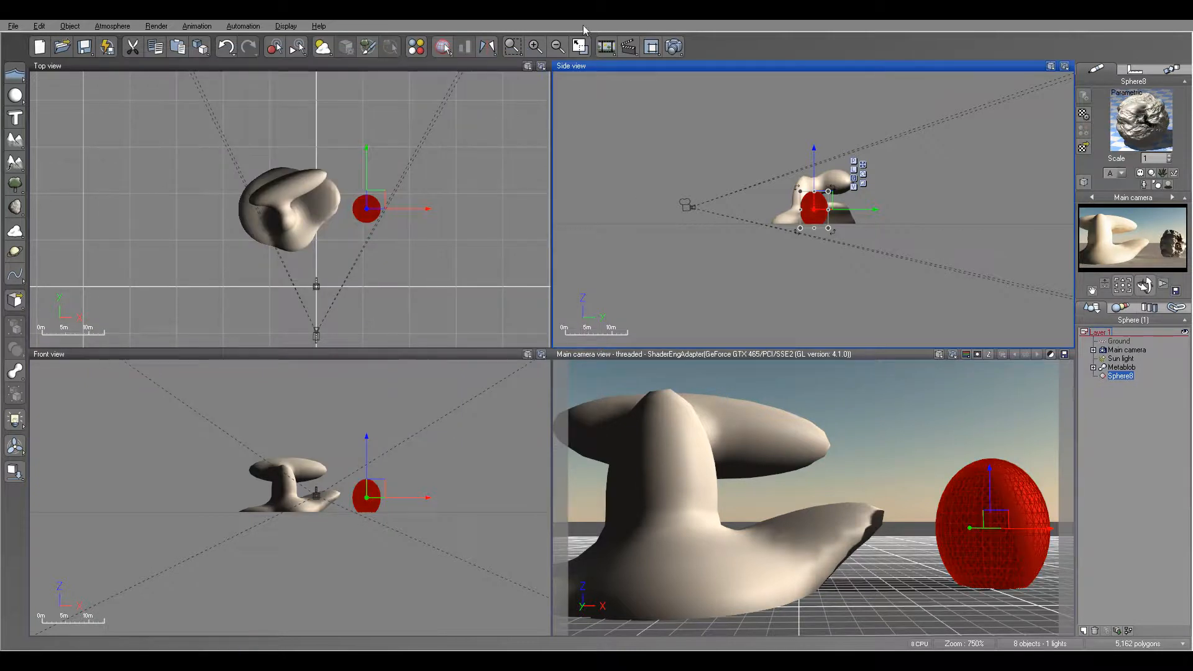
pyautogui.click(673, 46)
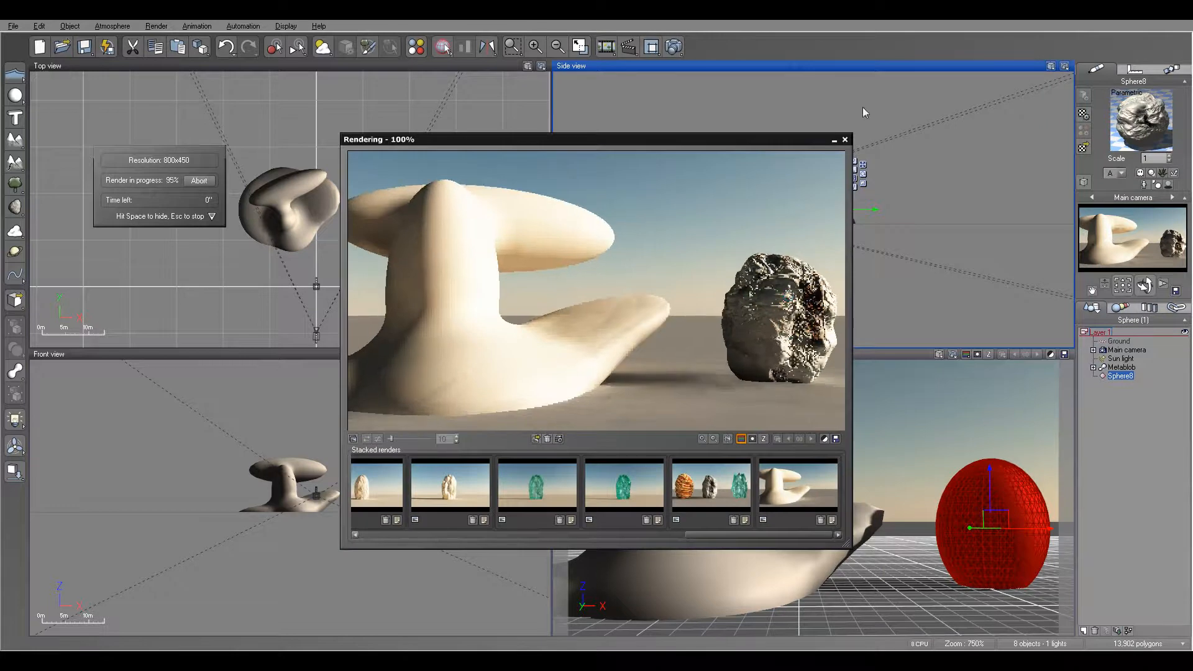
pyautogui.click(848, 138)
# Load the RockRought material onto the metablob and render the scene to compare it with the sphere
pyautogui.click(1121, 367)
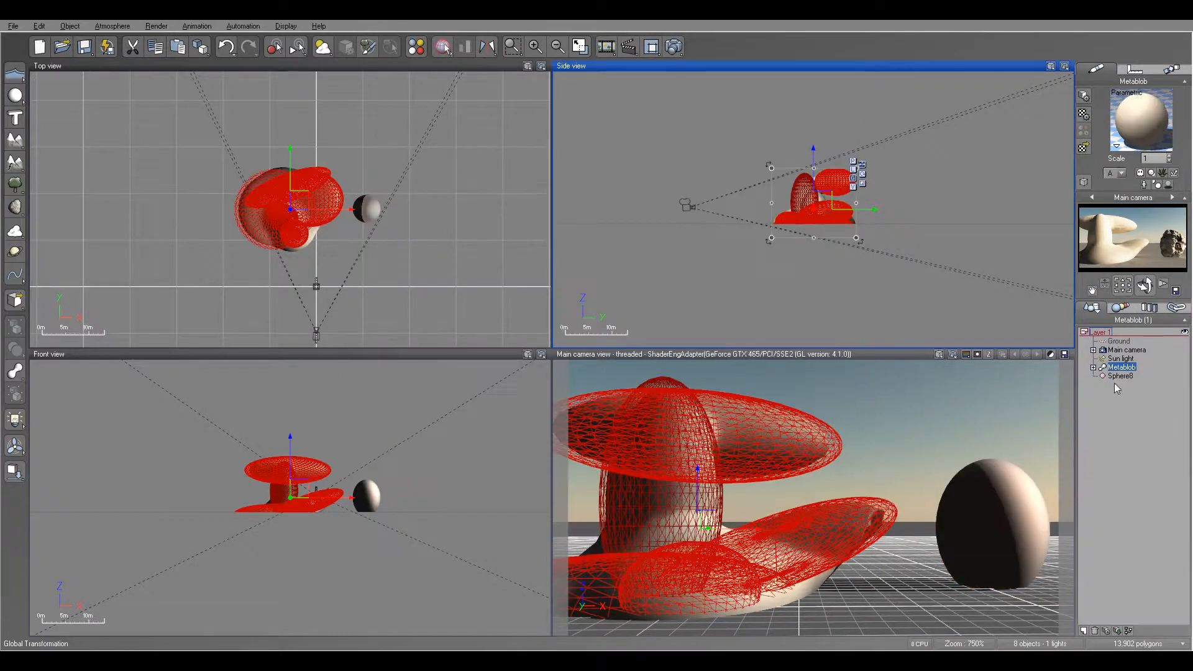
pyautogui.click(1082, 148)
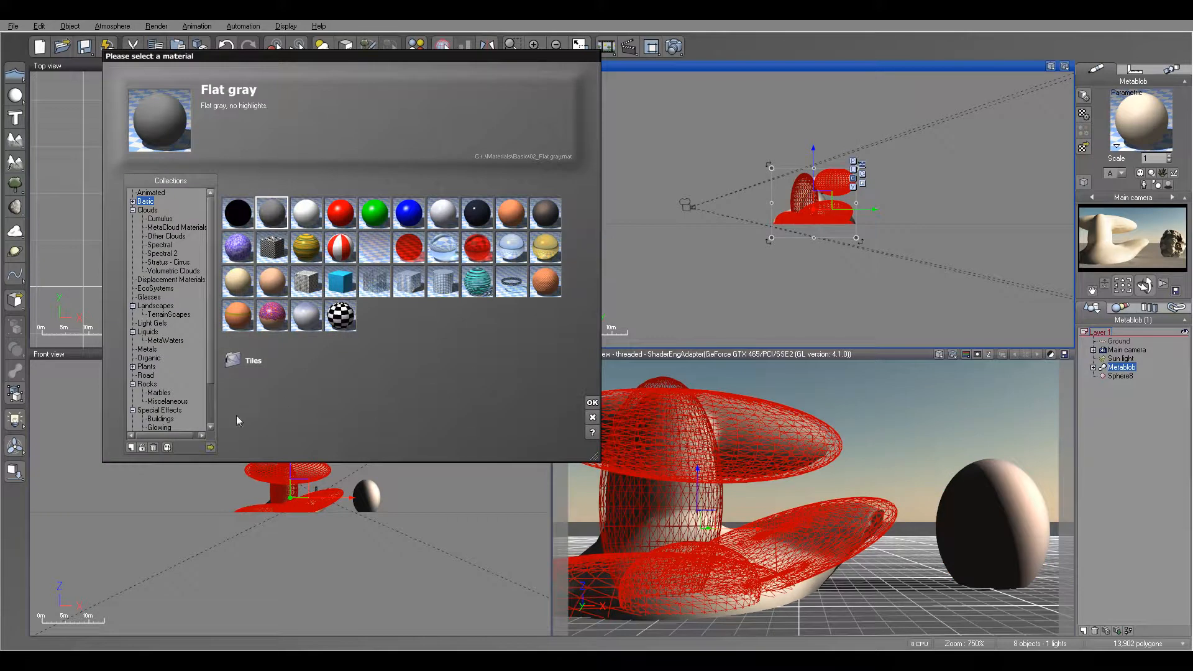
pyautogui.click(210, 448)
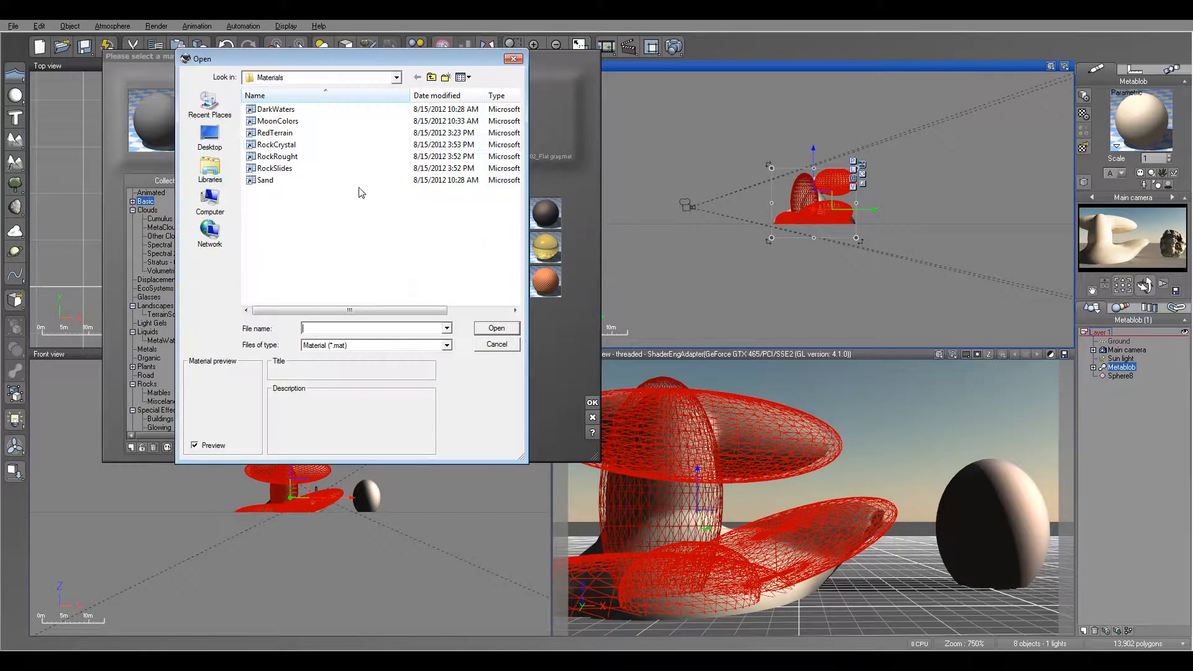
pyautogui.click(305, 156)
pyautogui.click(503, 333)
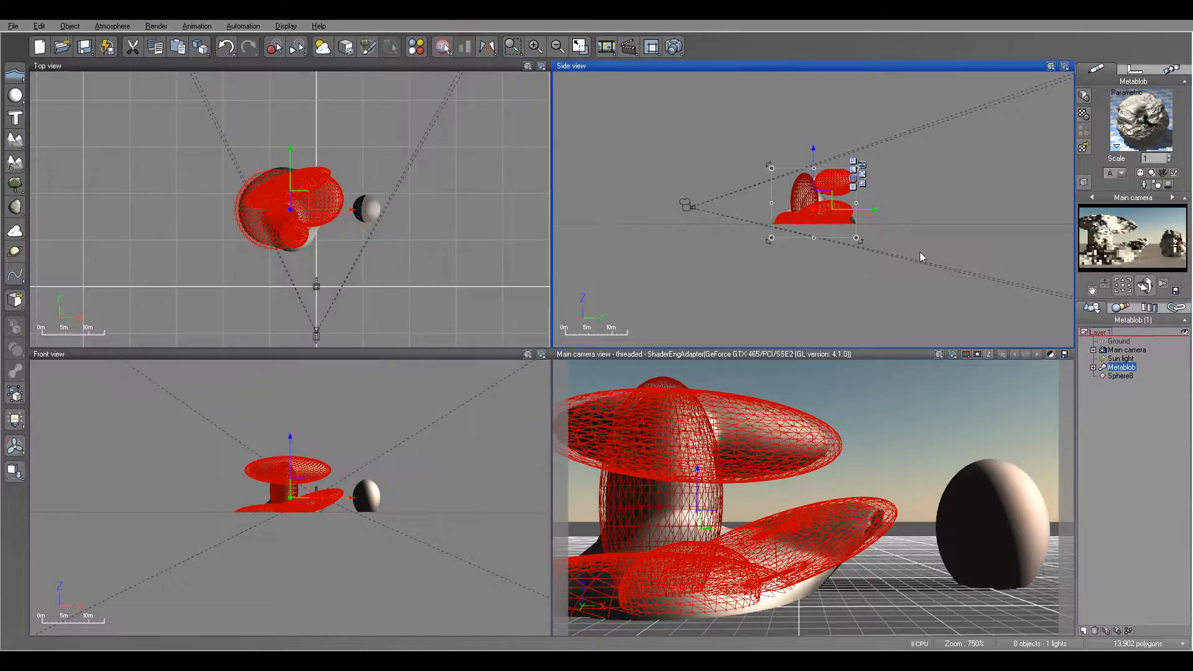
pyautogui.click(673, 47)
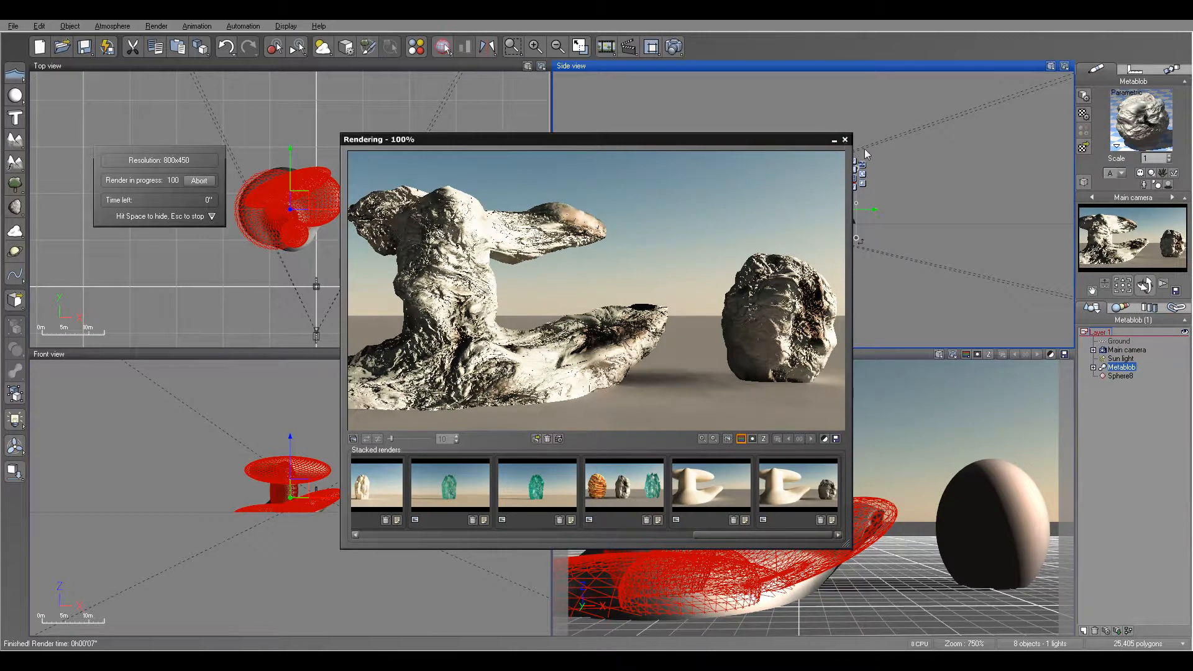
pyautogui.click(845, 140)
# Open the metablob's RockRought material for advanced editing, set its scale to 0.32 and test-render the scene
pyautogui.doubleClick(1141, 119)
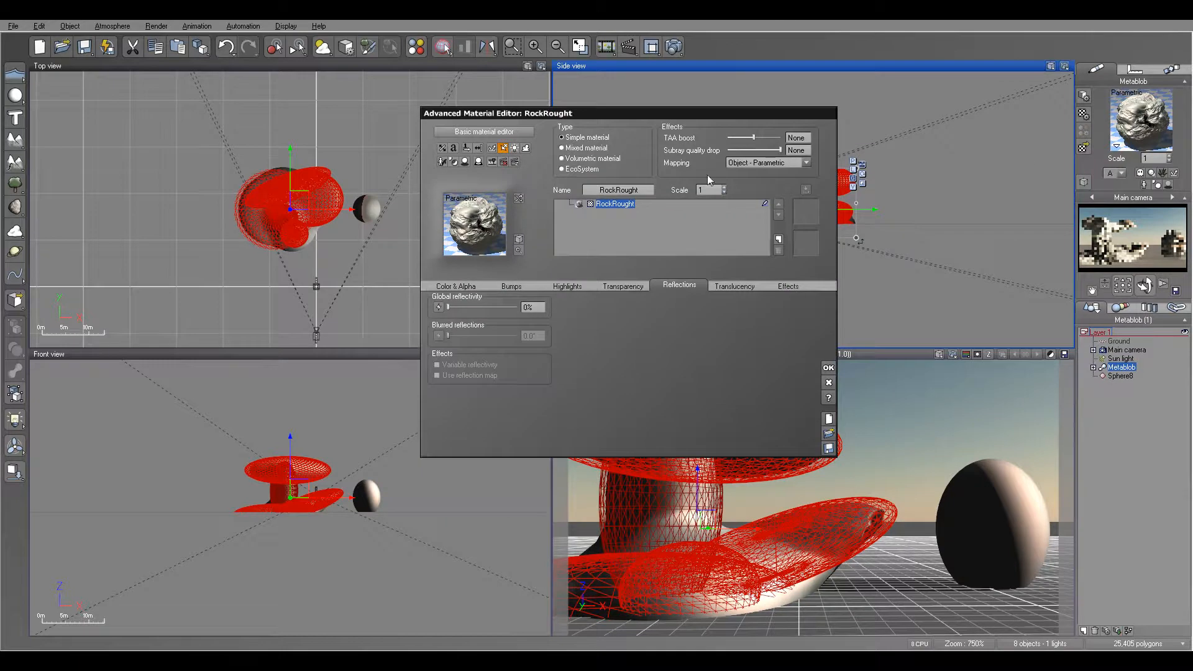
pyautogui.moveTo(770, 150); pyautogui.dragTo(779, 149)
pyautogui.moveTo(745, 114); pyautogui.dragTo(625, 98)
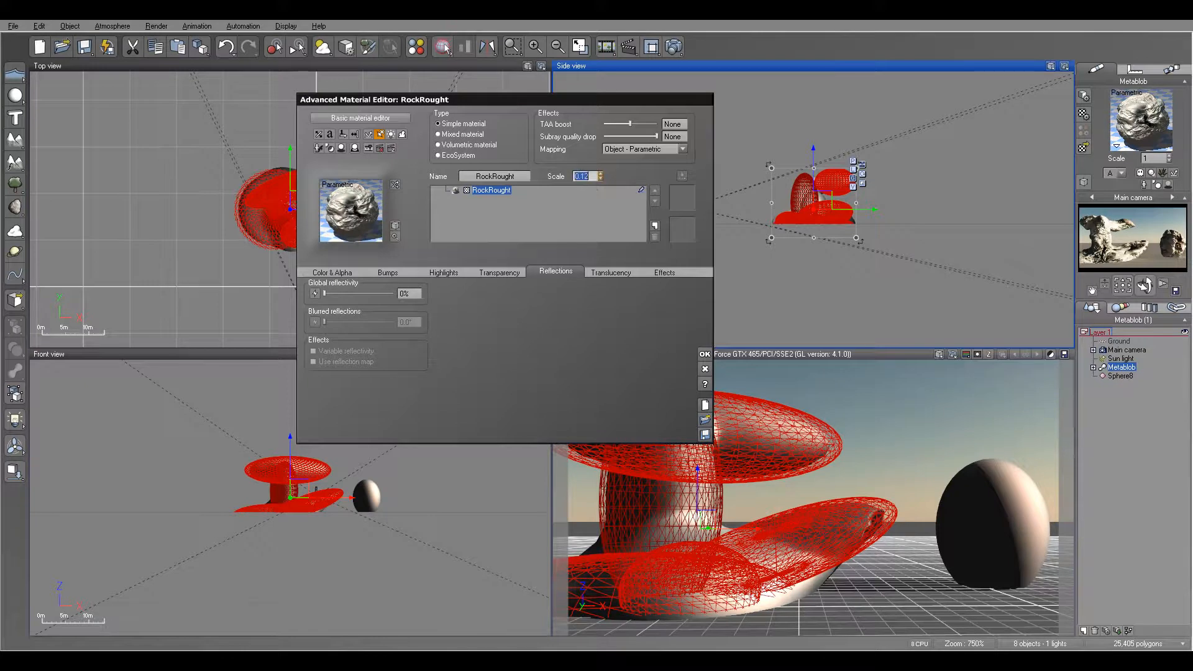
pyautogui.moveTo(600, 176); pyautogui.dragTo(599, 152)
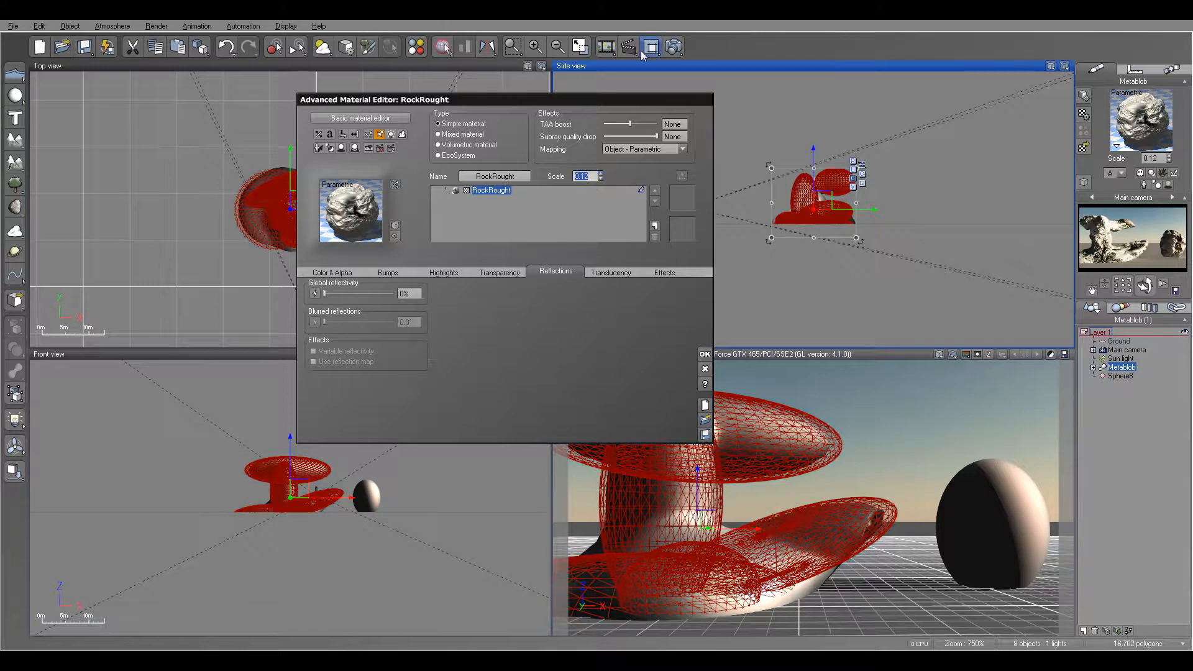
pyautogui.click(601, 175)
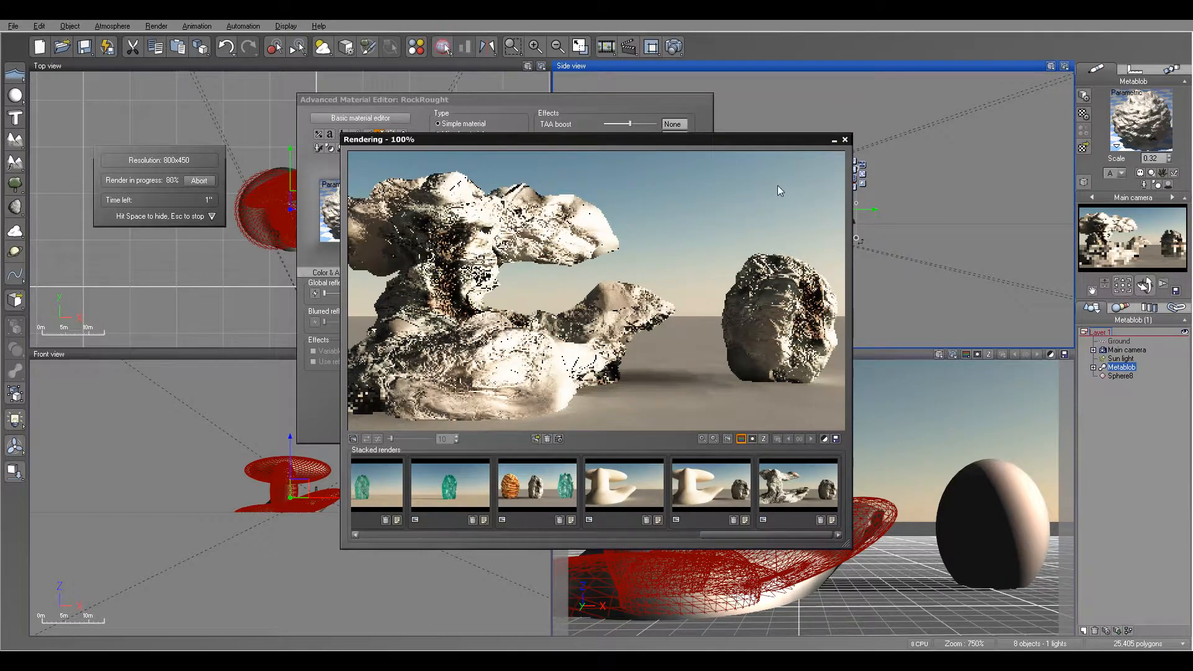
pyautogui.press('Escape')
pyautogui.click(846, 140)
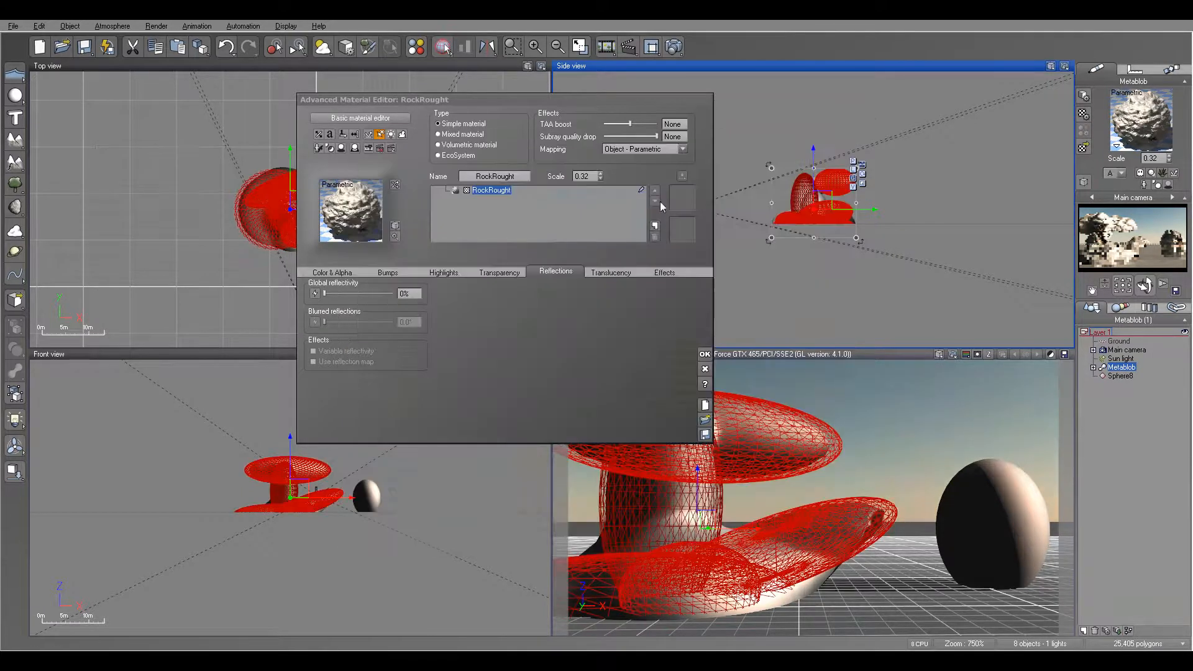
# Set the RockRought material's scale to 1 and its mapping to World - Standard, and render the scene to check the result
pyautogui.click(587, 177)
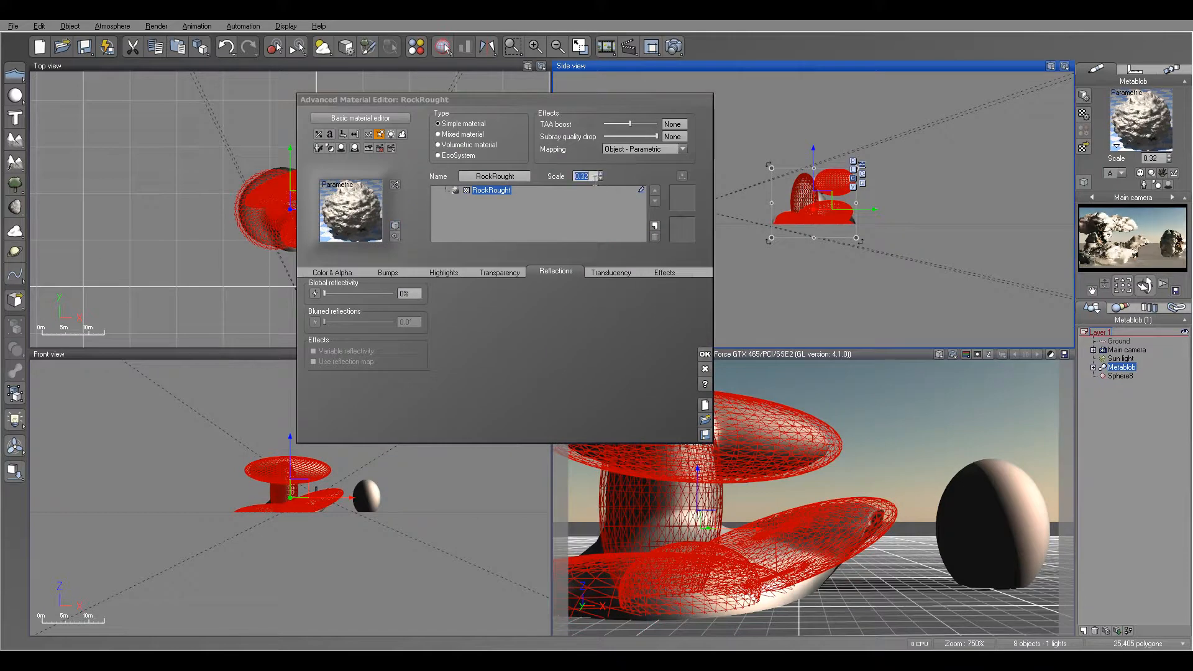
pyautogui.write('1')
pyautogui.click(683, 149)
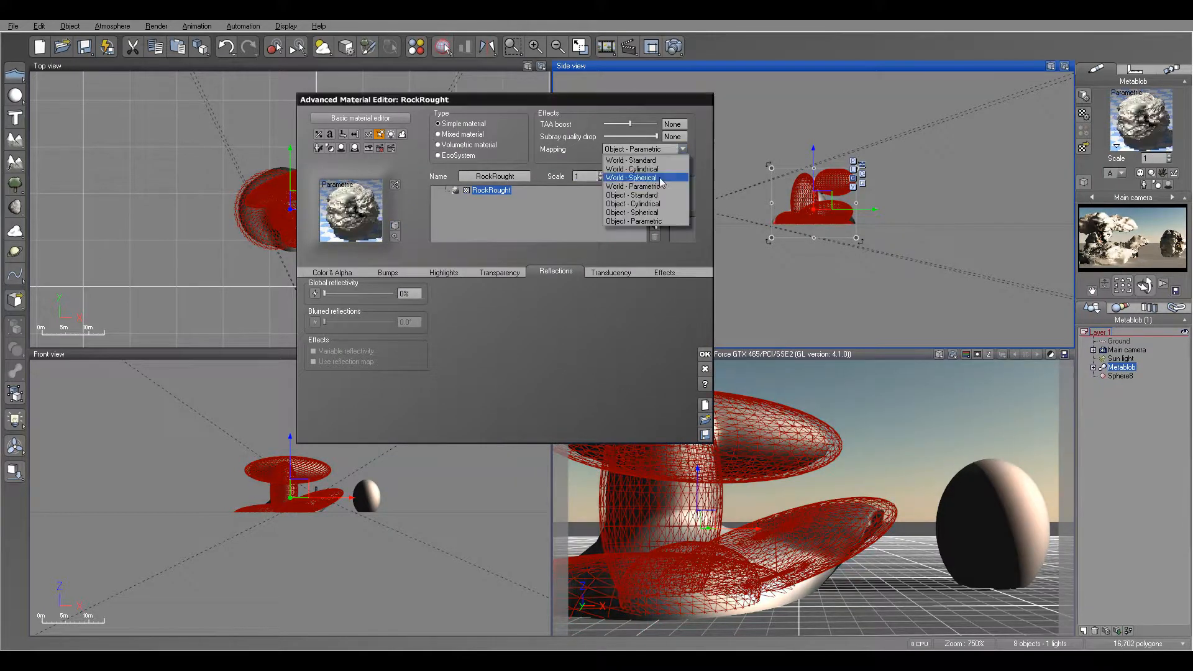
pyautogui.click(632, 160)
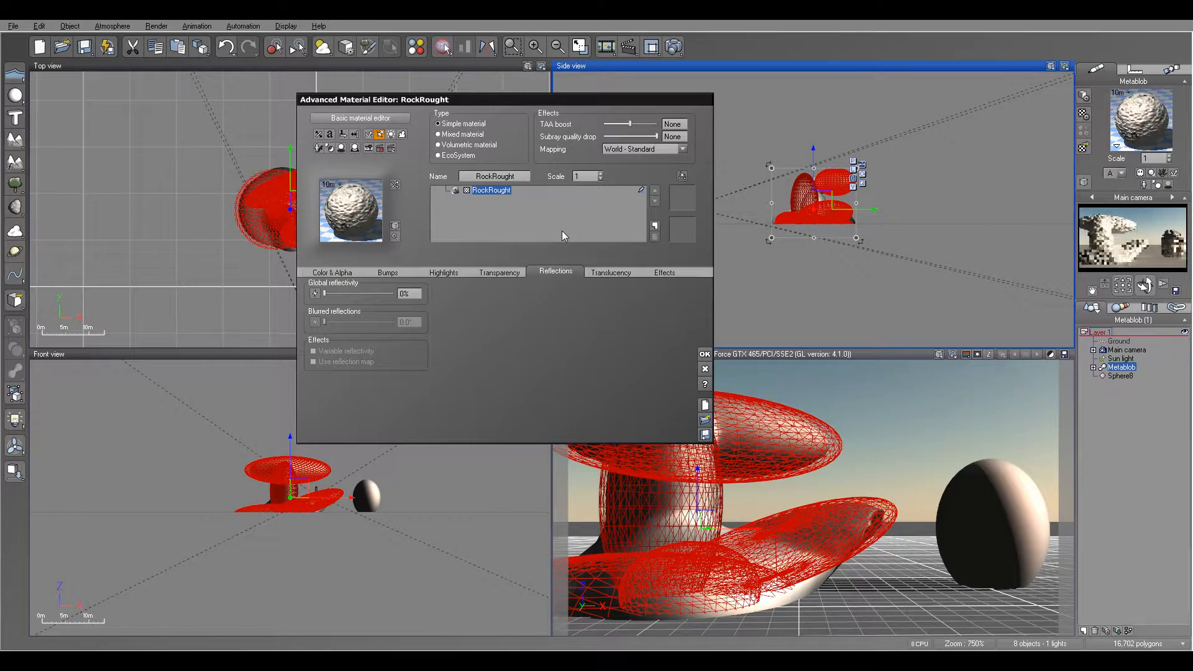
pyautogui.click(674, 46)
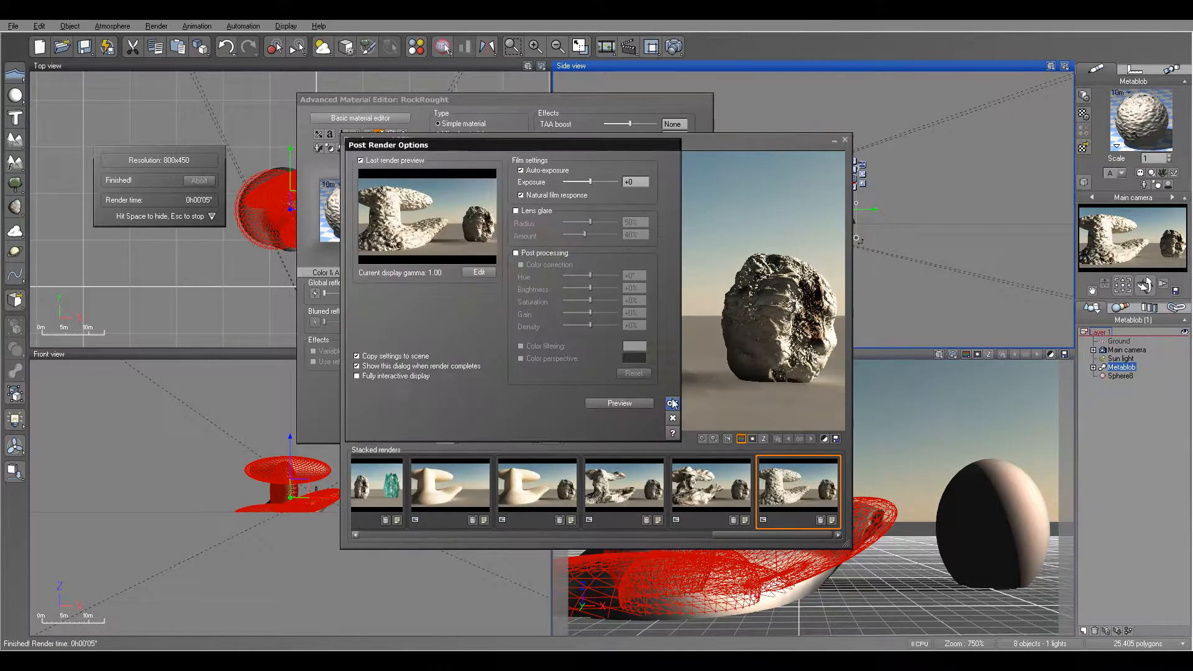
pyautogui.click(672, 403)
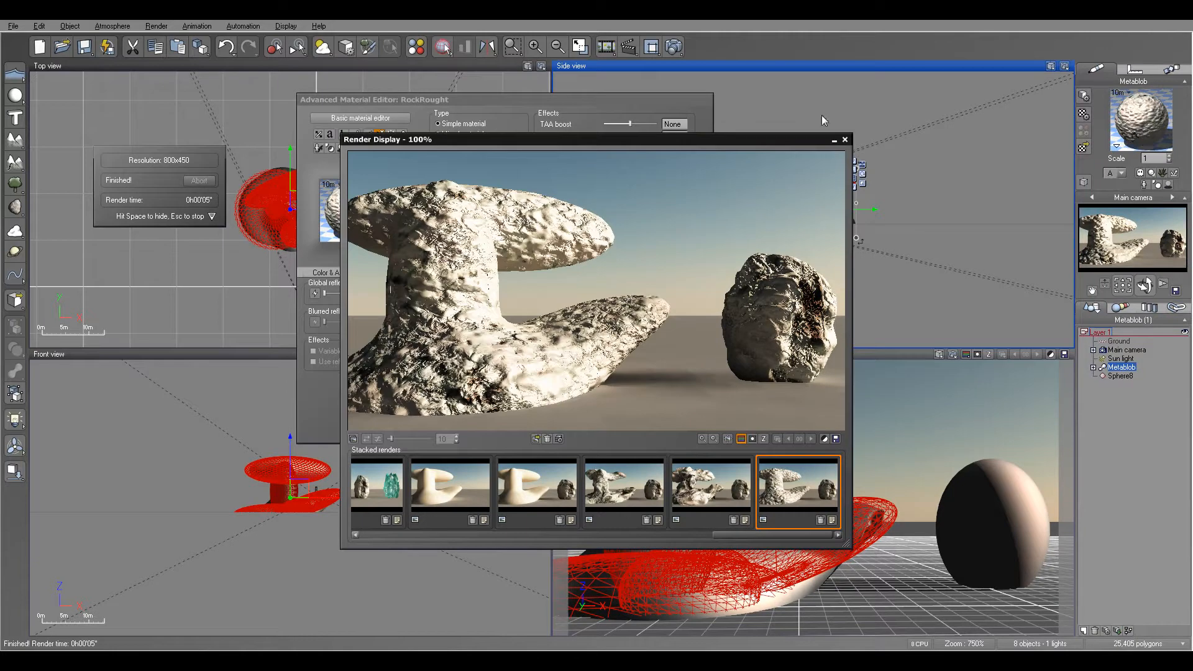
pyautogui.click(844, 139)
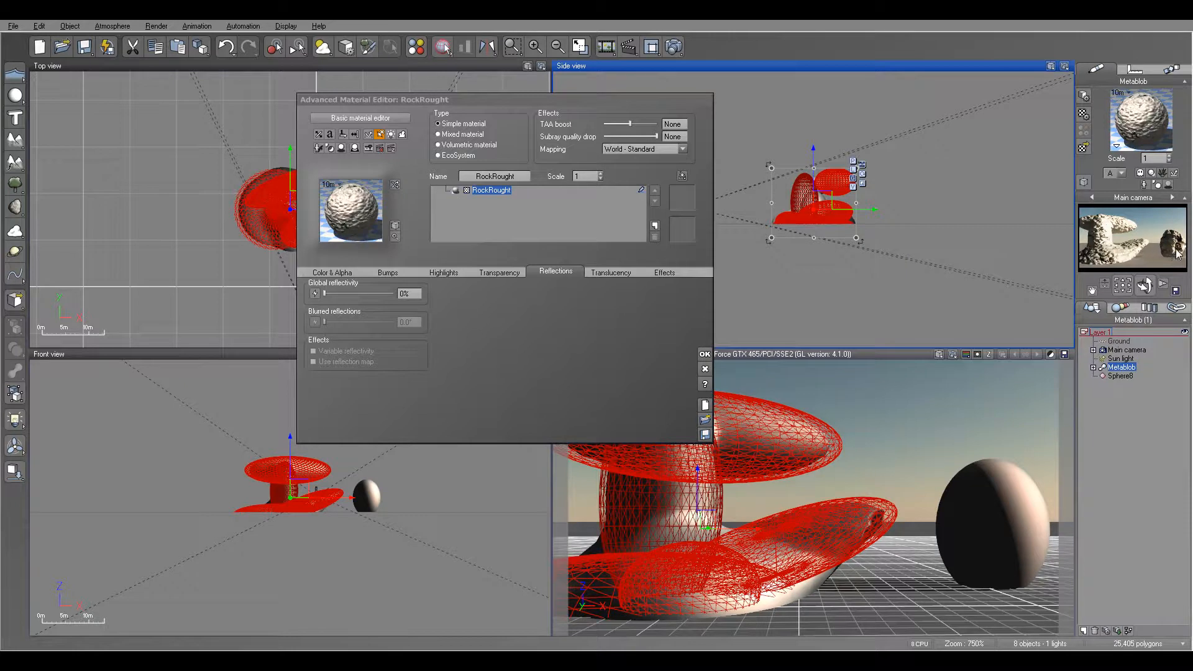
# Set the RockRought material's mapping to Object - Parametric and show its Color & Alpha settings
pyautogui.moveTo(460, 103); pyautogui.dragTo(498, 112)
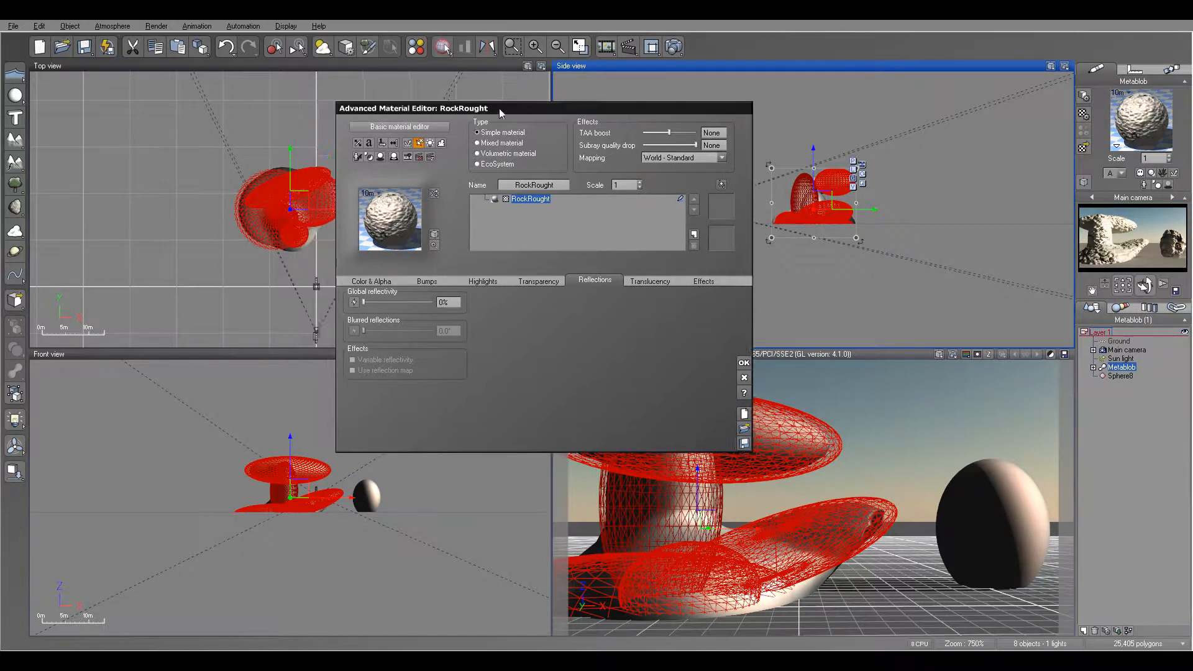
pyautogui.click(718, 159)
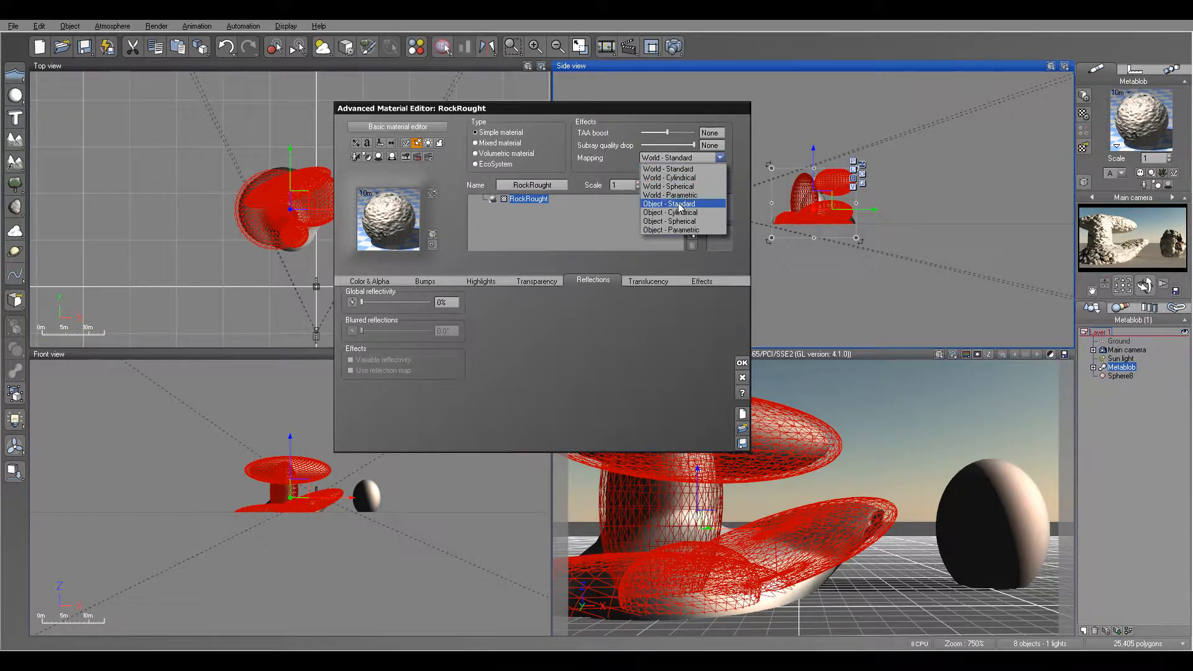
pyautogui.click(675, 229)
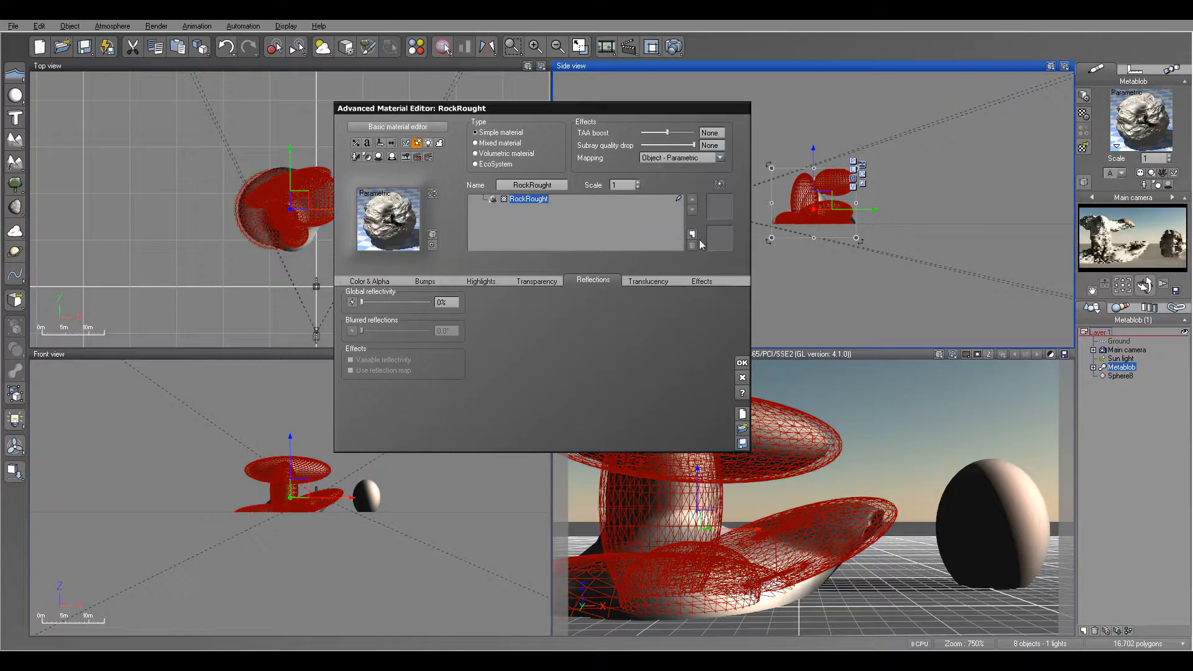
pyautogui.click(369, 283)
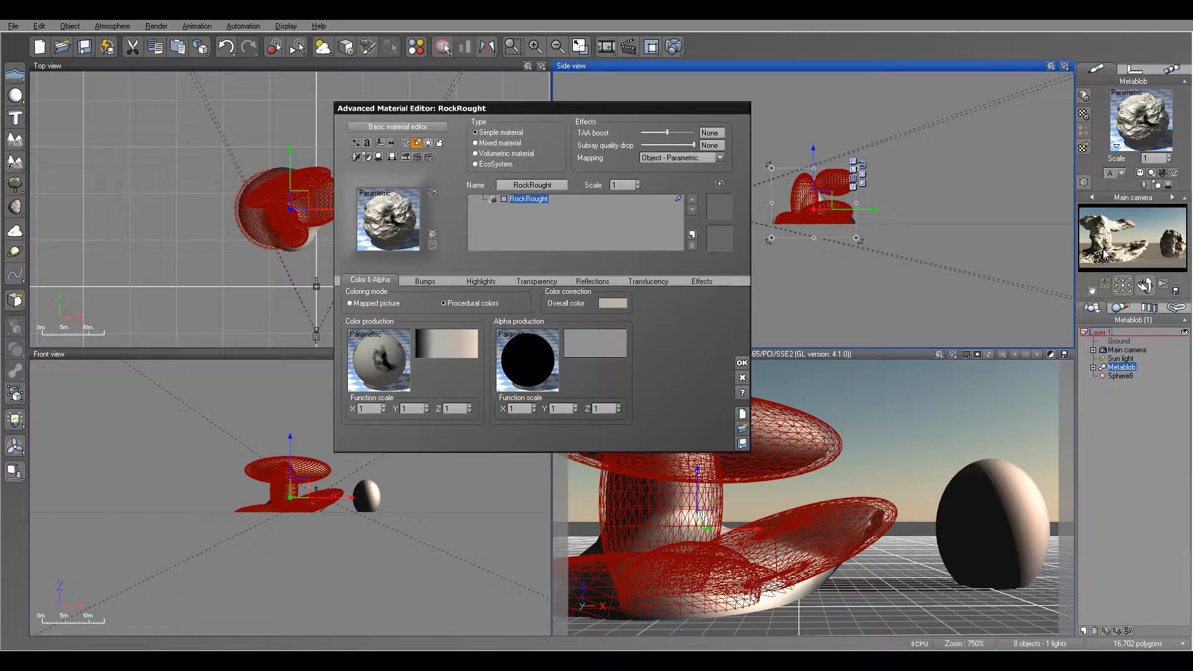
# Open the displacement function of the RockRought material and spread out the Terrain Fractal and Opposite nodes in the graph
pyautogui.click(433, 282)
pyautogui.rightClick(378, 338)
pyautogui.click(382, 341)
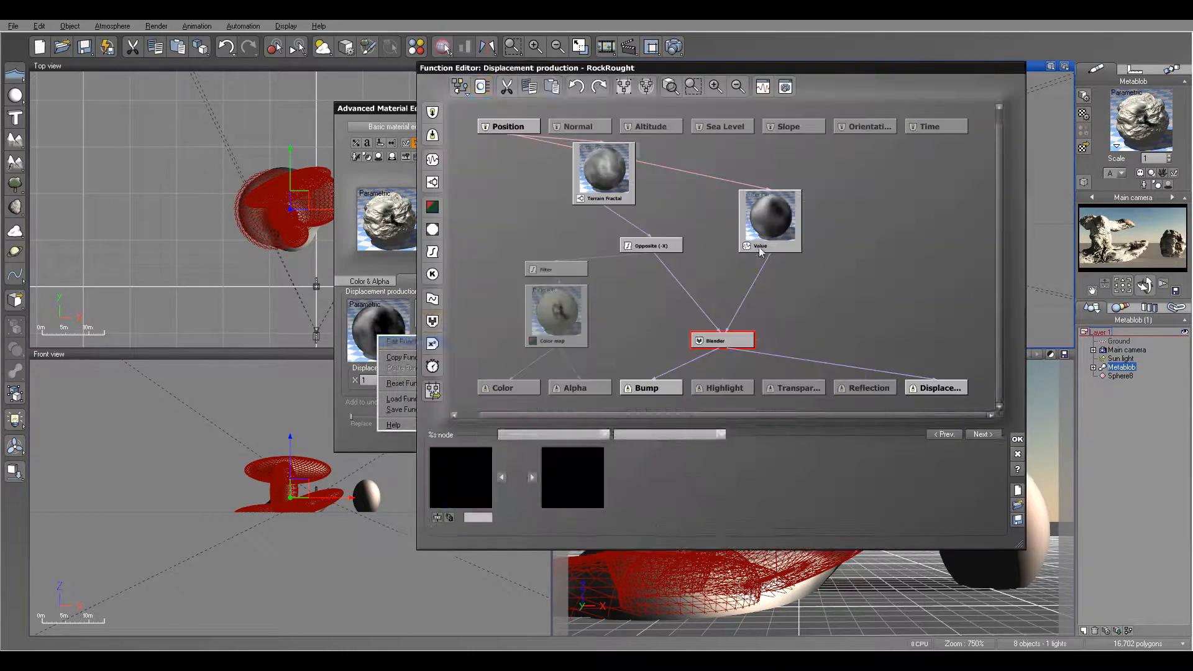
pyautogui.moveTo(618, 183); pyautogui.dragTo(618, 207)
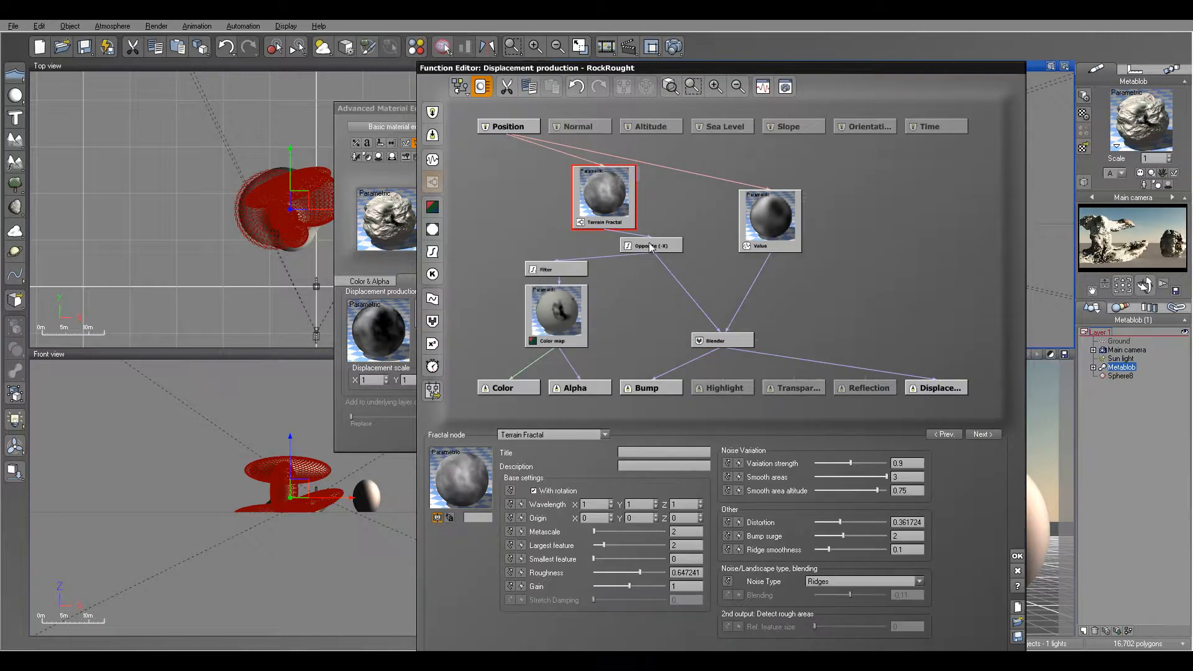
pyautogui.moveTo(649, 248); pyautogui.dragTo(626, 260)
pyautogui.click(606, 200)
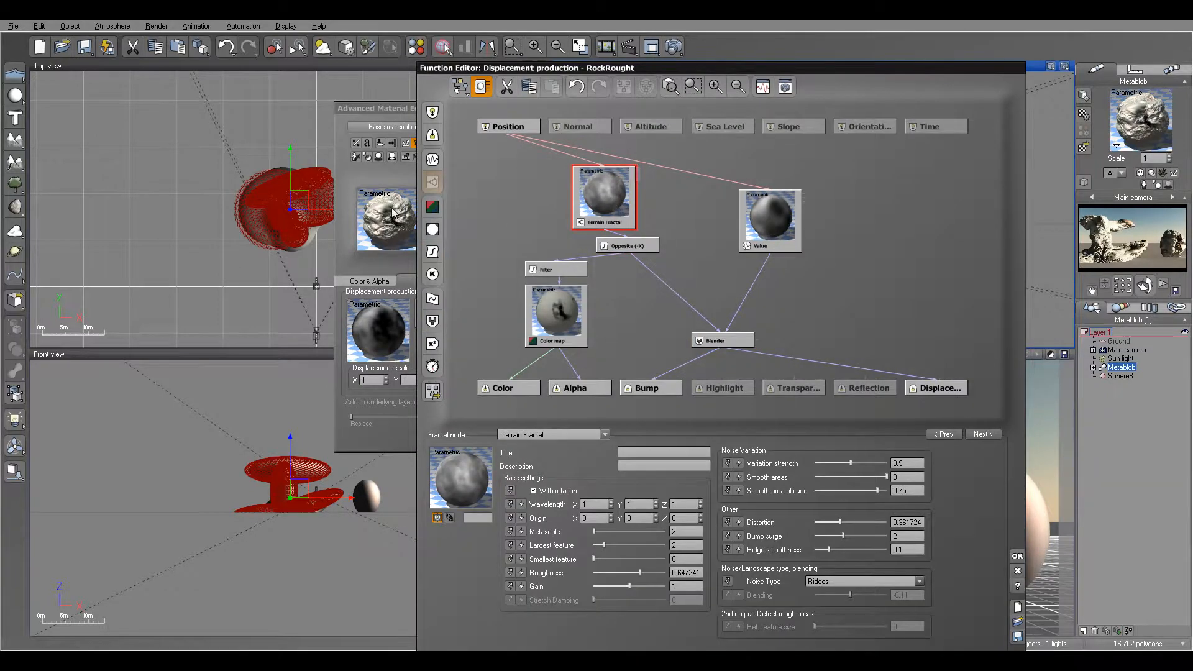
# Set the Blender node's ratio to about 0.88 and the Value noise node's Z wavelength to 0.9
pyautogui.click(769, 209)
pyautogui.moveTo(730, 345); pyautogui.dragTo(708, 321)
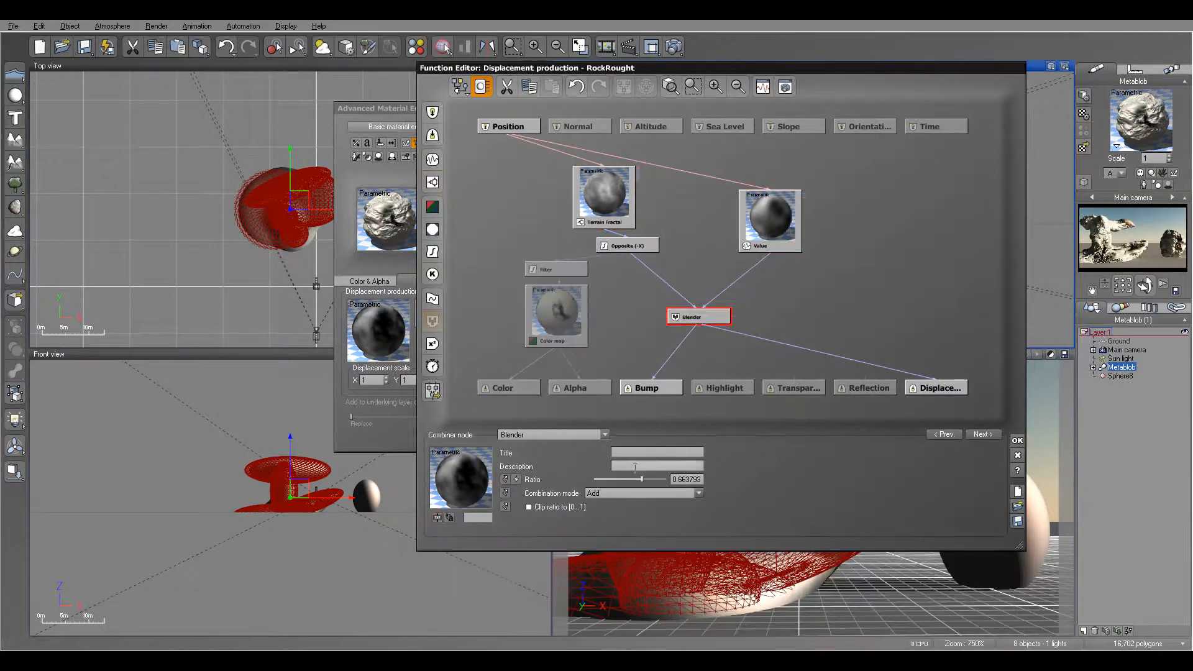
pyautogui.moveTo(656, 480); pyautogui.dragTo(656, 480)
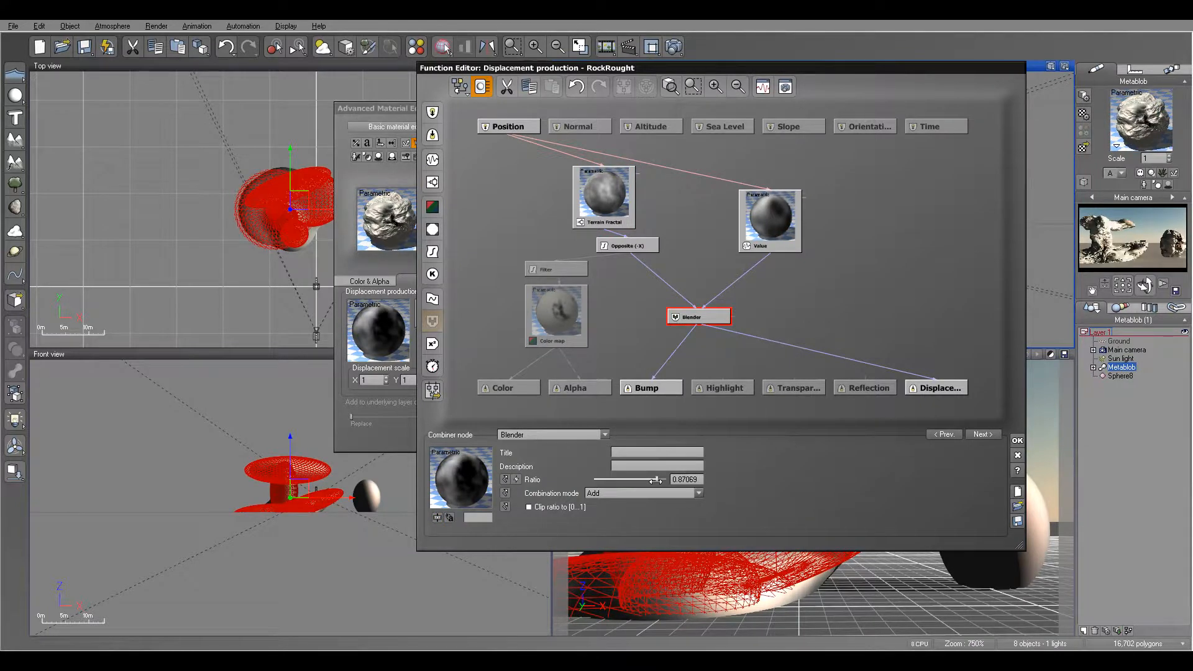
pyautogui.click(768, 215)
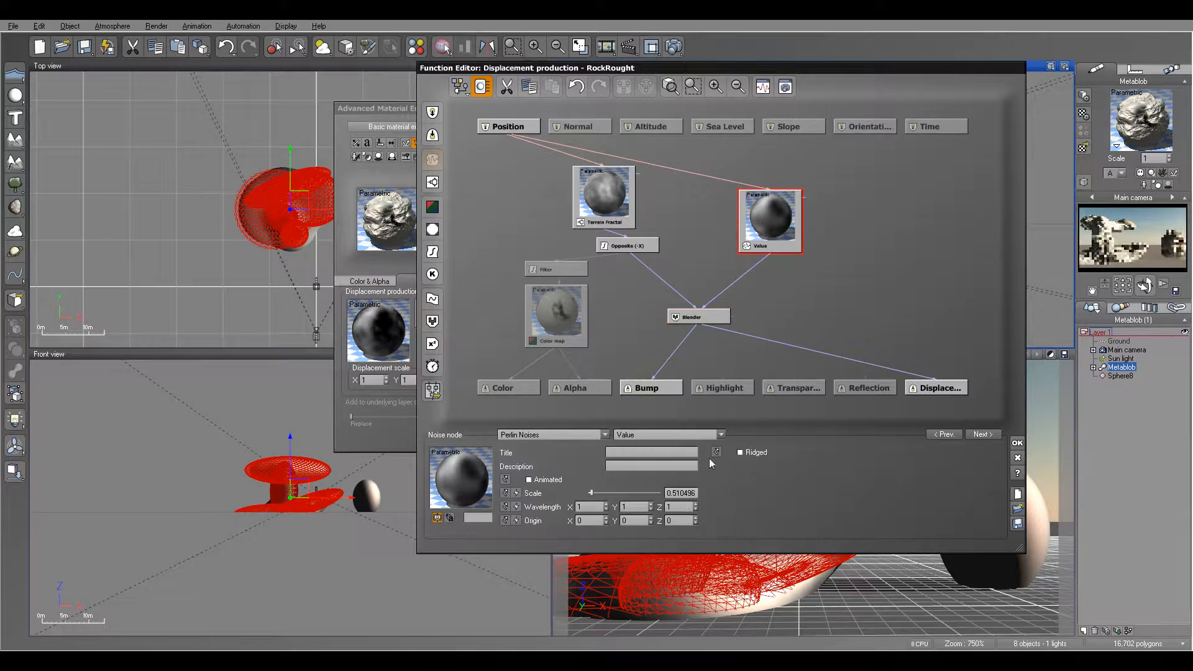
pyautogui.click(695, 509)
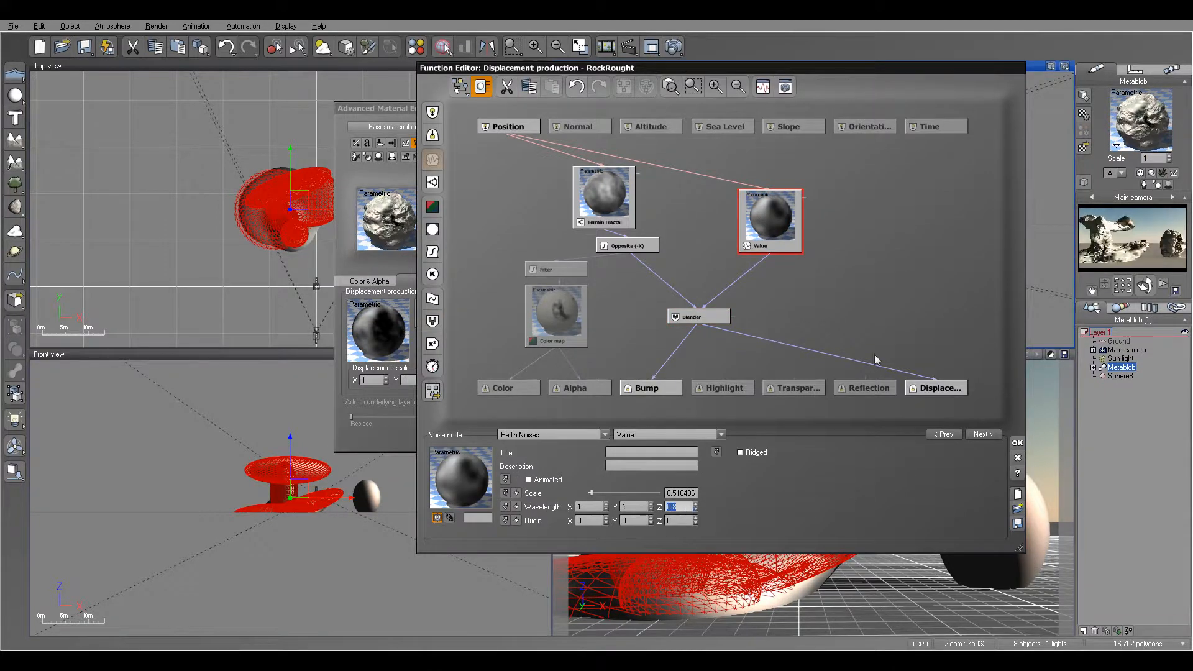
# Try the Blender node's Multiply combination mode in a test render of the scene and return the mode to Add
pyautogui.click(683, 312)
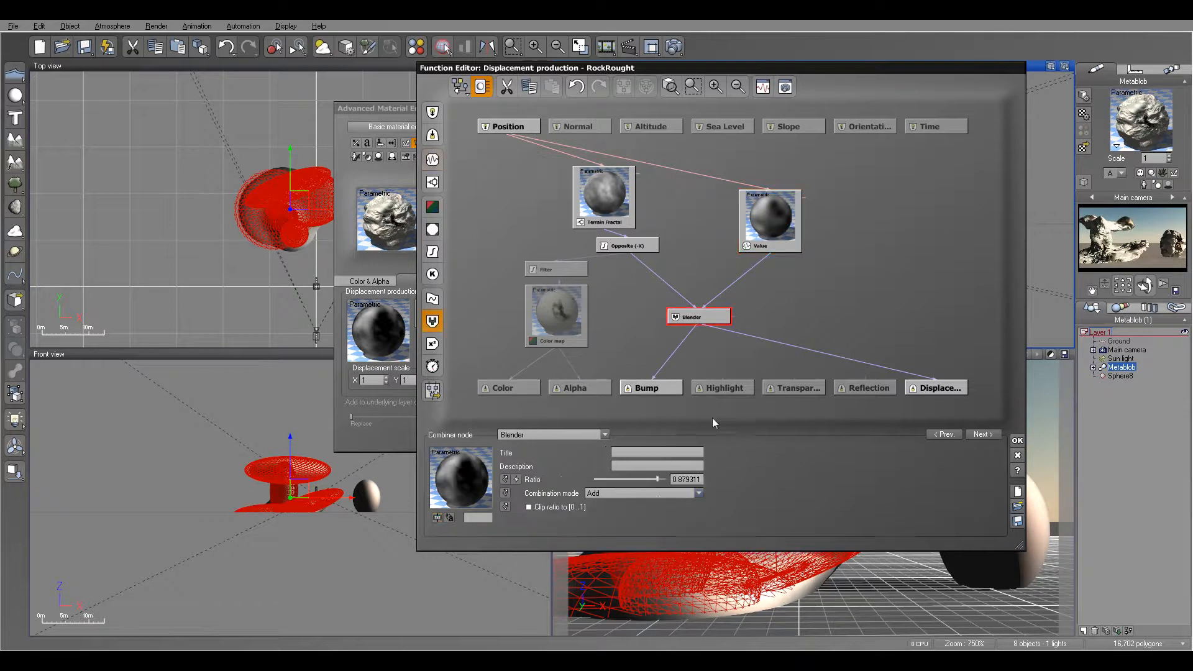
pyautogui.click(697, 493)
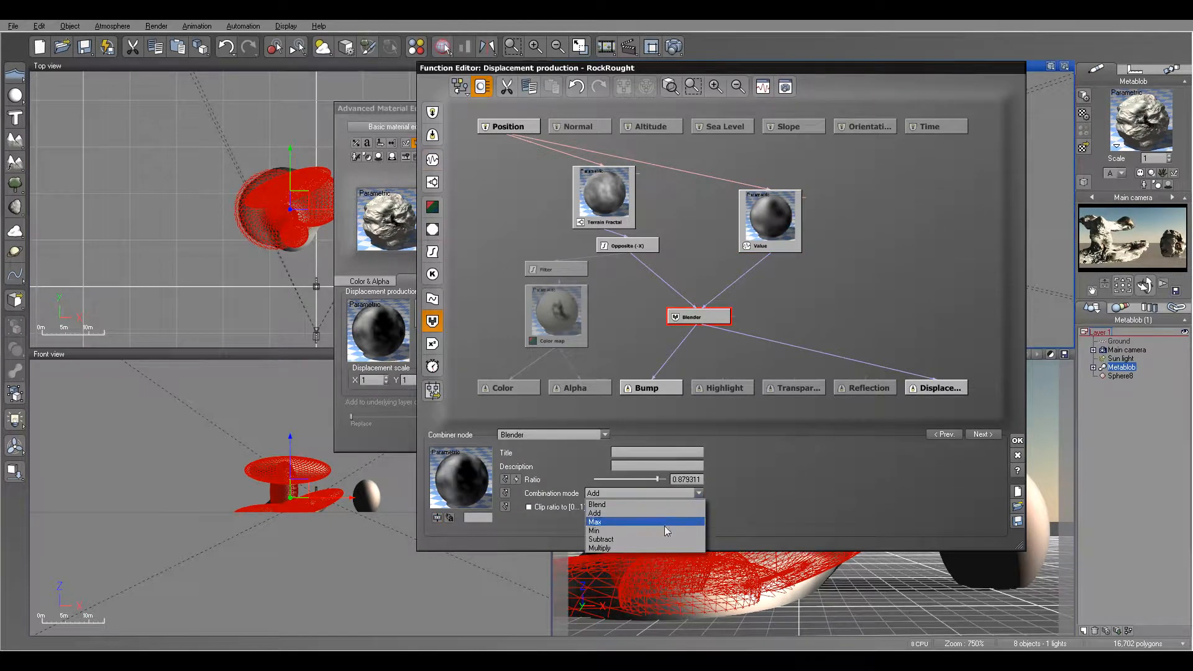
pyautogui.click(662, 545)
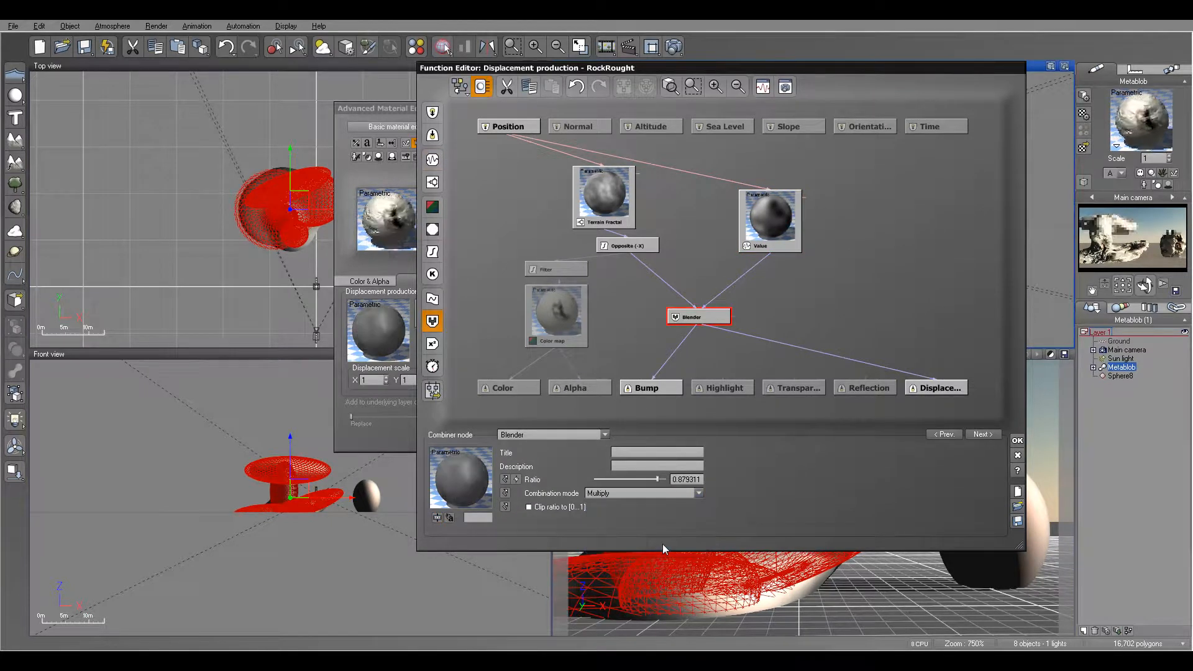
pyautogui.click(673, 46)
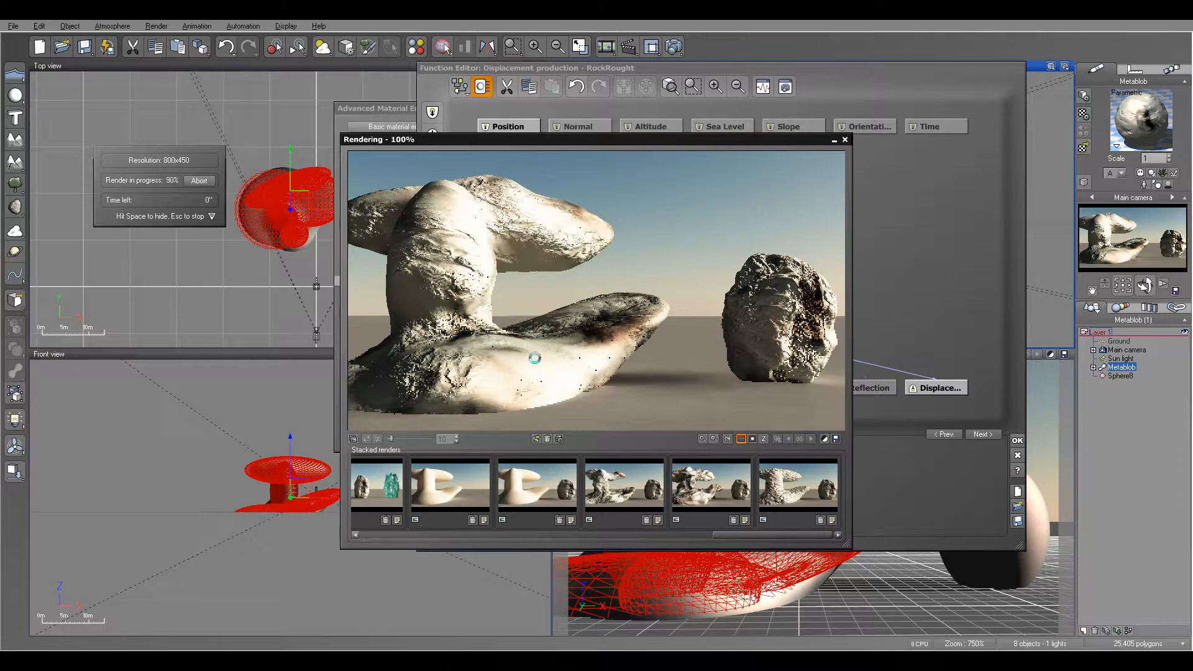
pyautogui.click(677, 401)
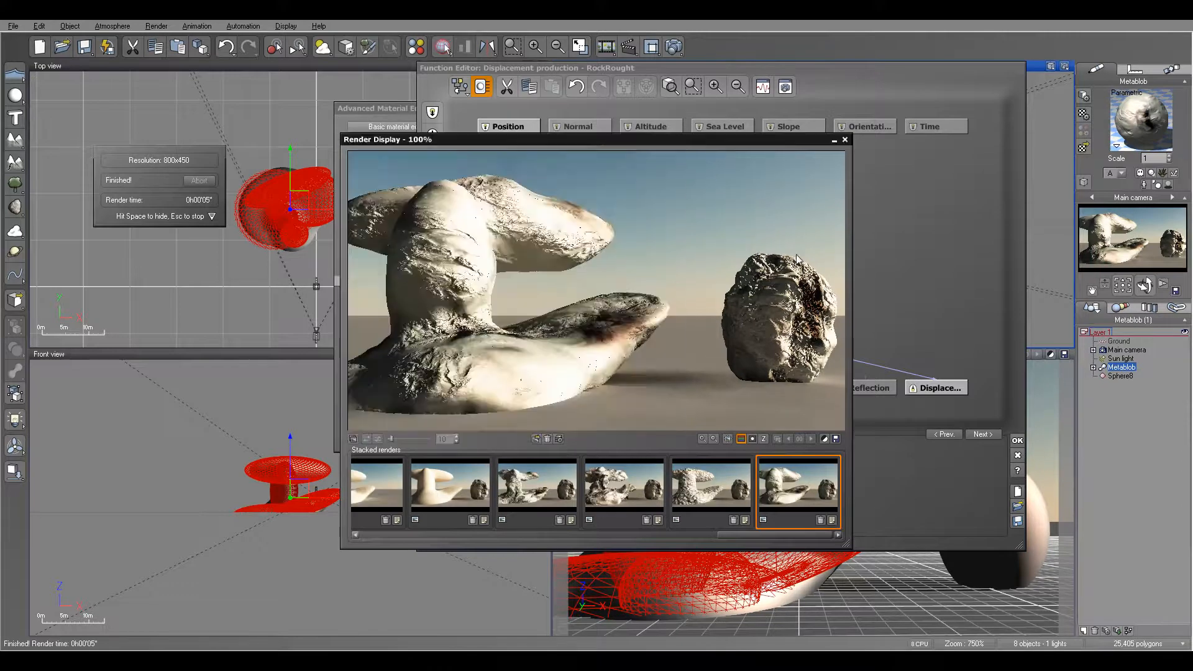
pyautogui.click(844, 141)
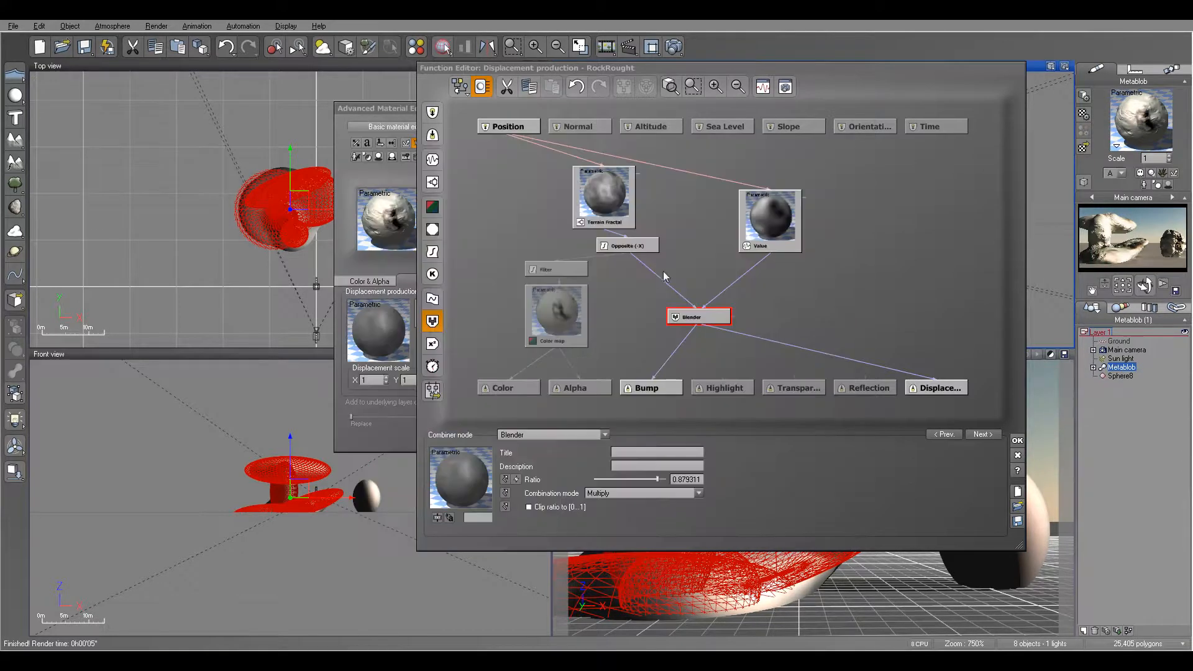
pyautogui.click(685, 492)
pyautogui.click(642, 513)
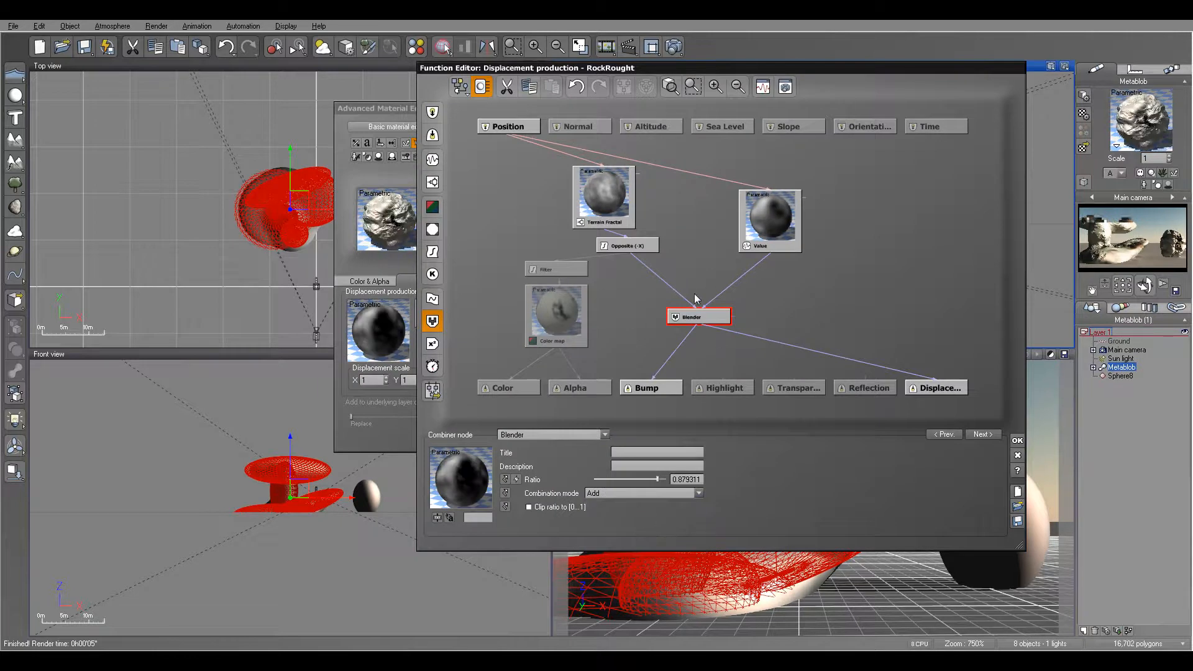
# Apply the Dark vein map from Rocks and Grass to the Color map node and set the material's highlight global size to 5%
pyautogui.click(561, 313)
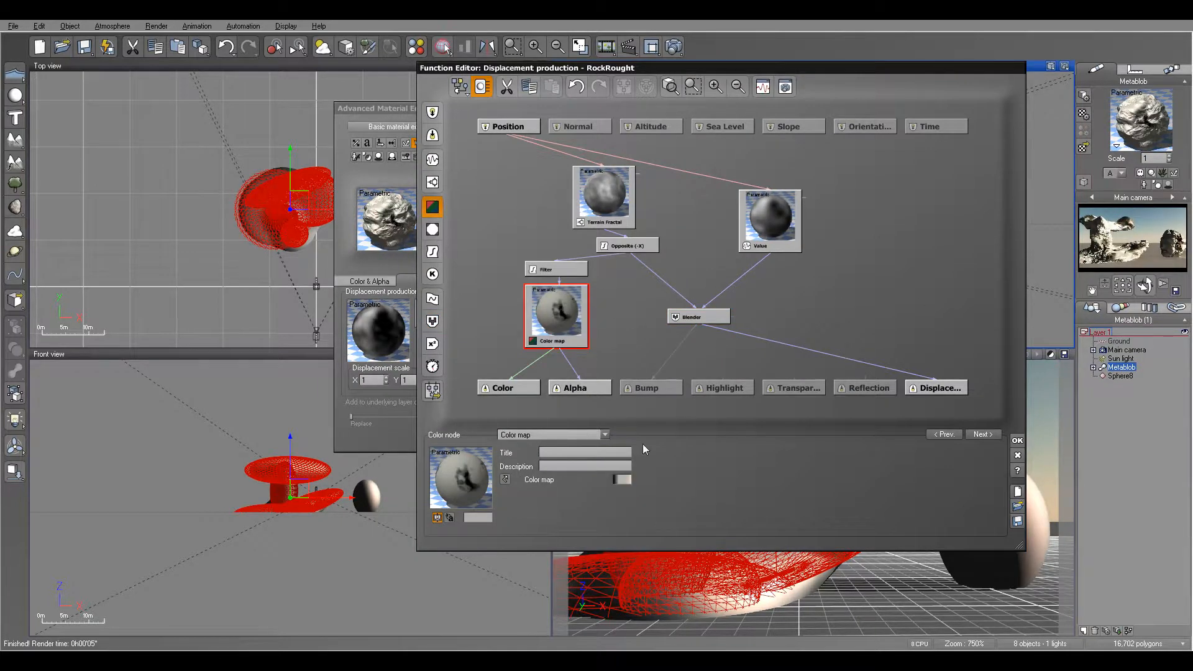
pyautogui.click(622, 478)
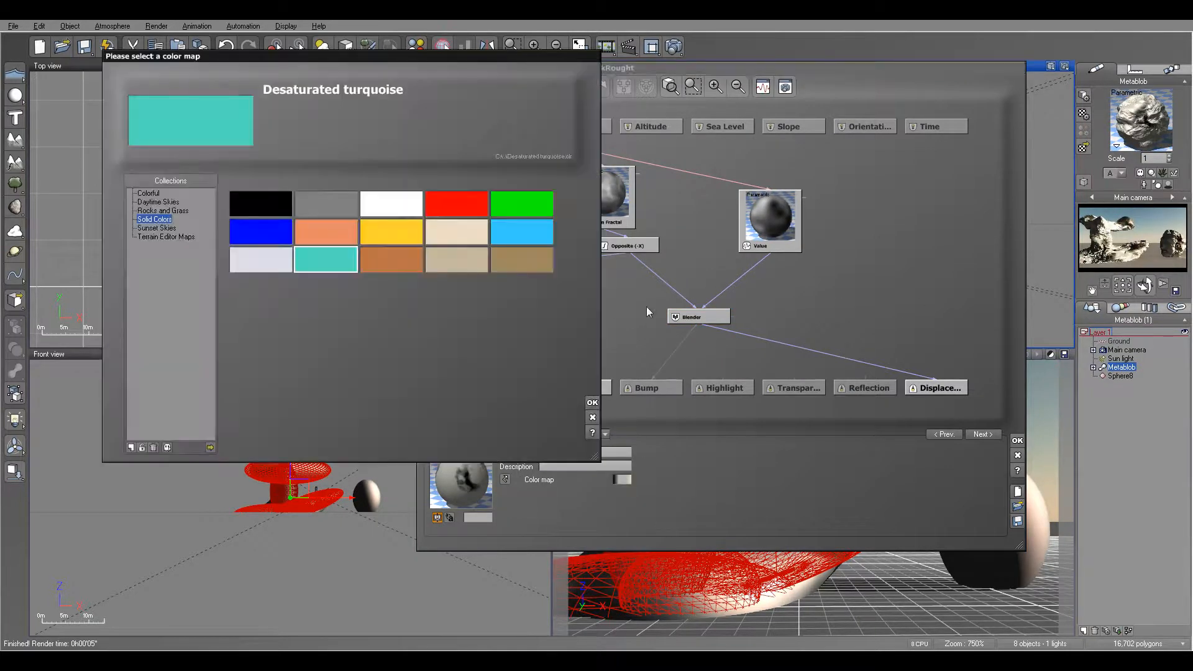
pyautogui.click(162, 211)
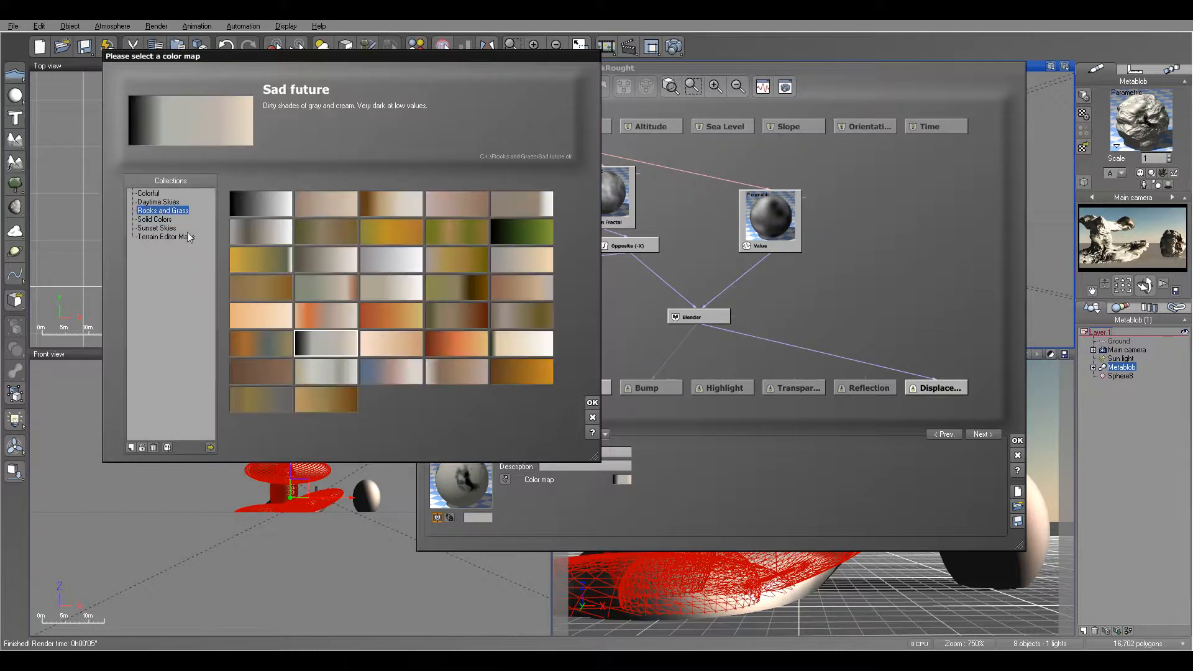
pyautogui.click(274, 233)
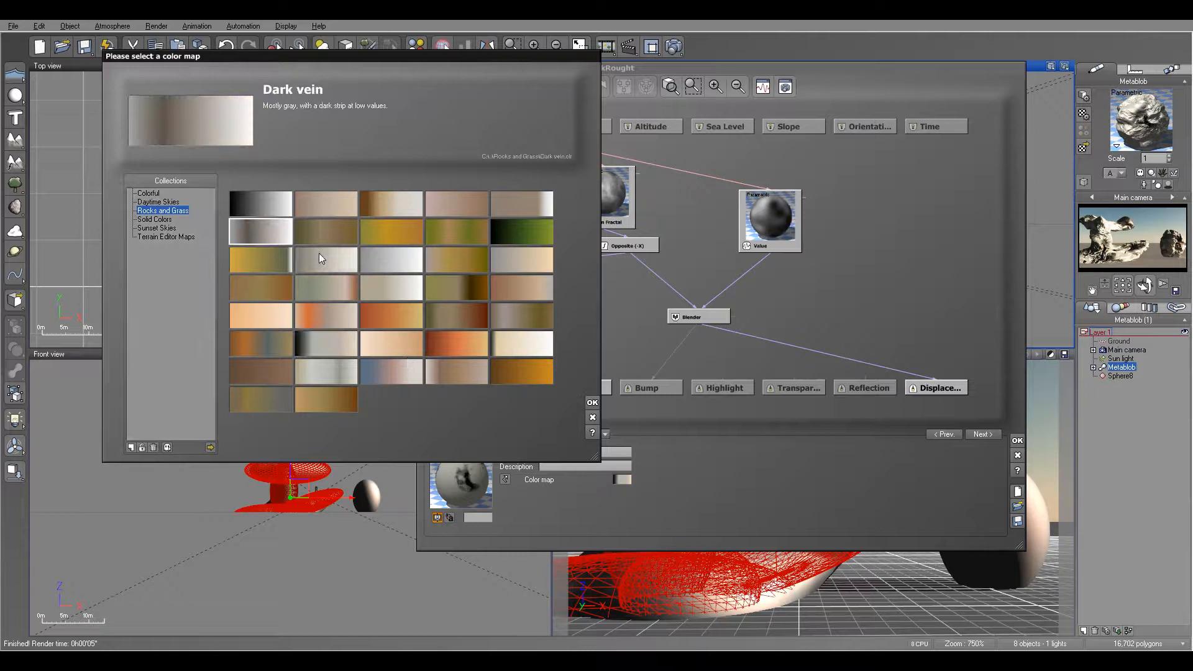
pyautogui.click(592, 403)
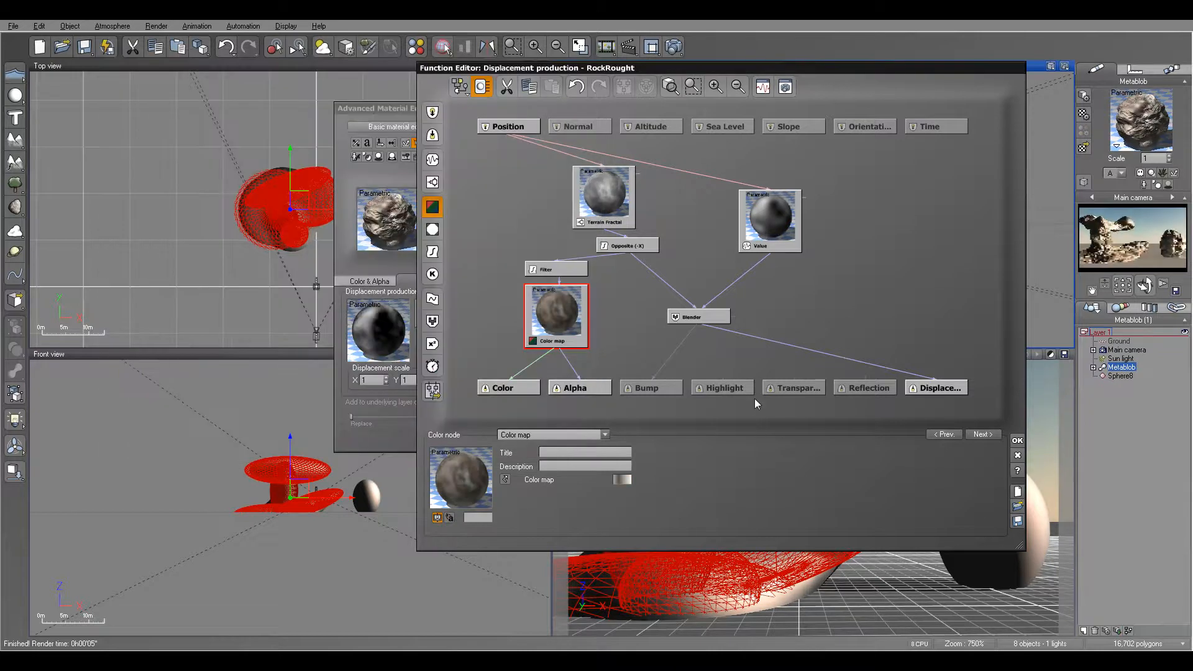
pyautogui.click(1017, 441)
pyautogui.click(482, 280)
pyautogui.moveTo(388, 367)
pyautogui.mouseDown()
pyautogui.moveTo(382, 333)
pyautogui.moveTo(388, 374)
pyautogui.mouseUp()
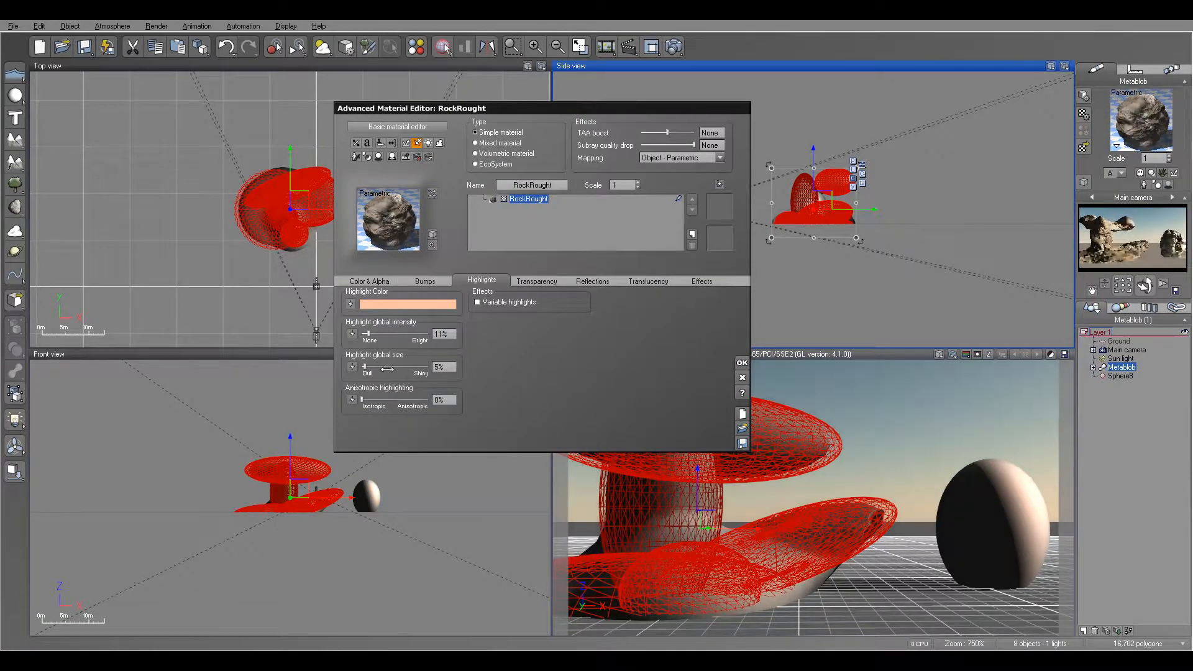
# Open the function of the bump mapping added to the displaced surface and add a Simple Fractal node beside the Terrain Fractal
pyautogui.click(429, 281)
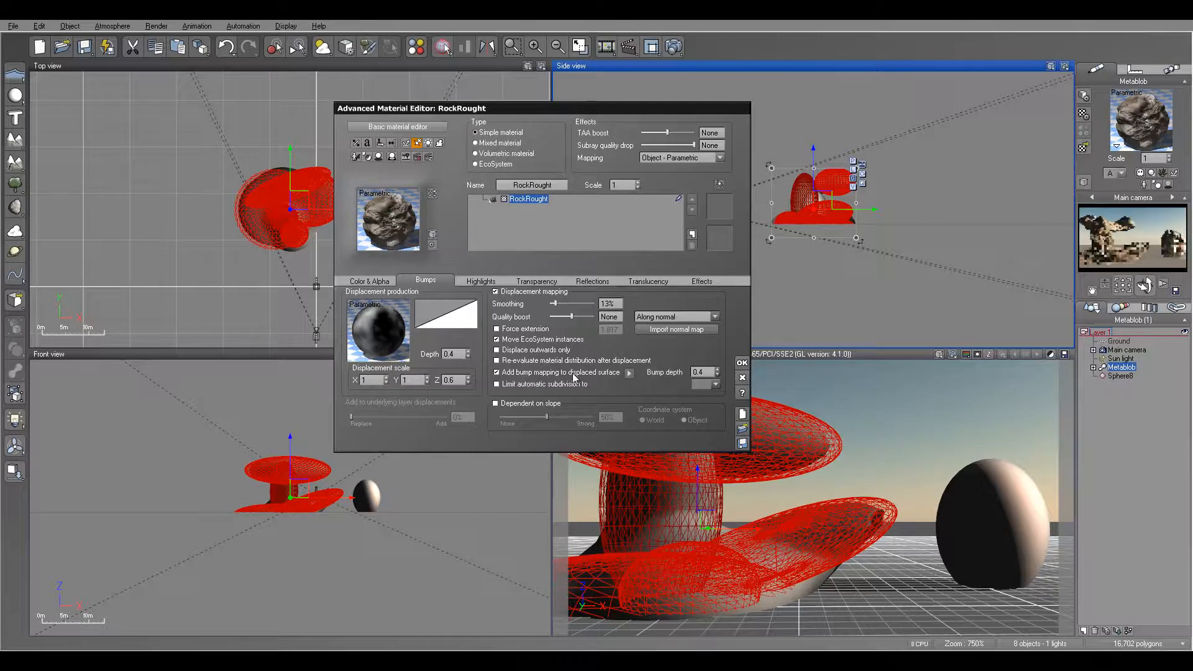
pyautogui.click(629, 373)
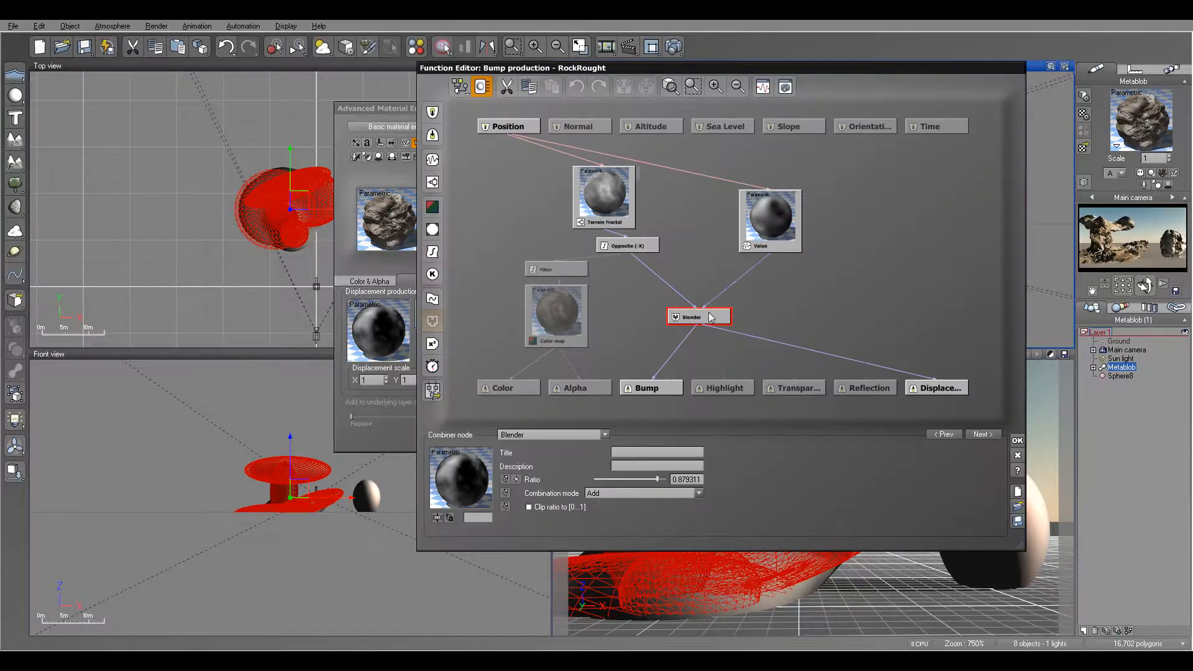
pyautogui.moveTo(706, 324); pyautogui.dragTo(729, 299)
pyautogui.click(674, 353)
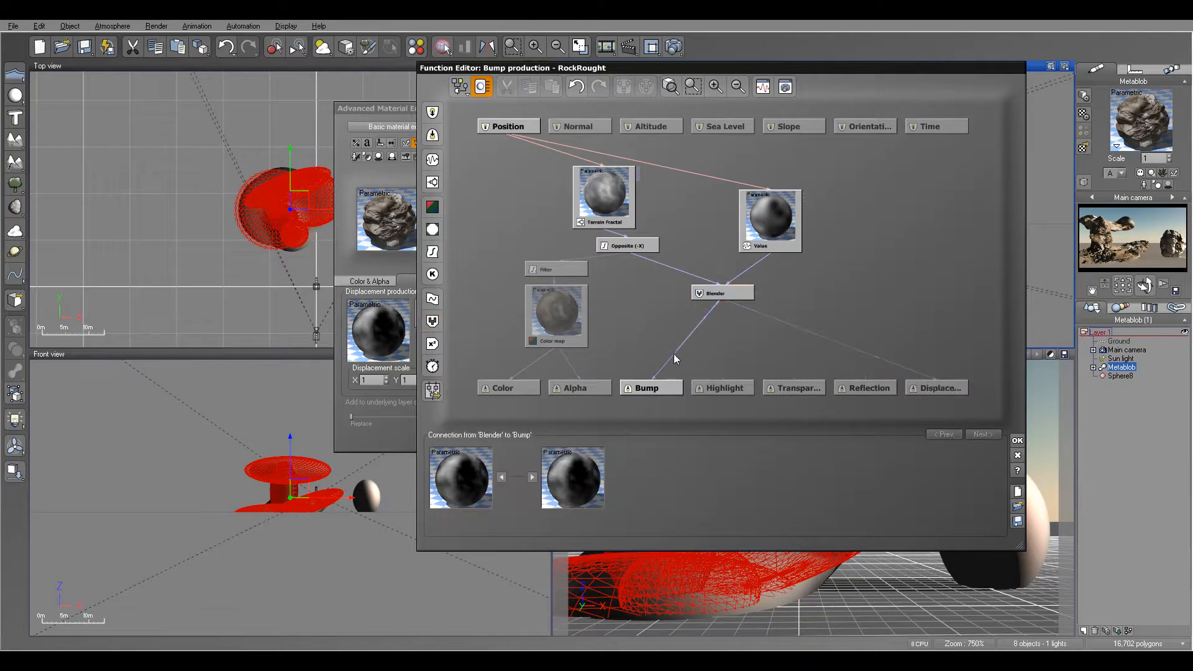
pyautogui.click(628, 318)
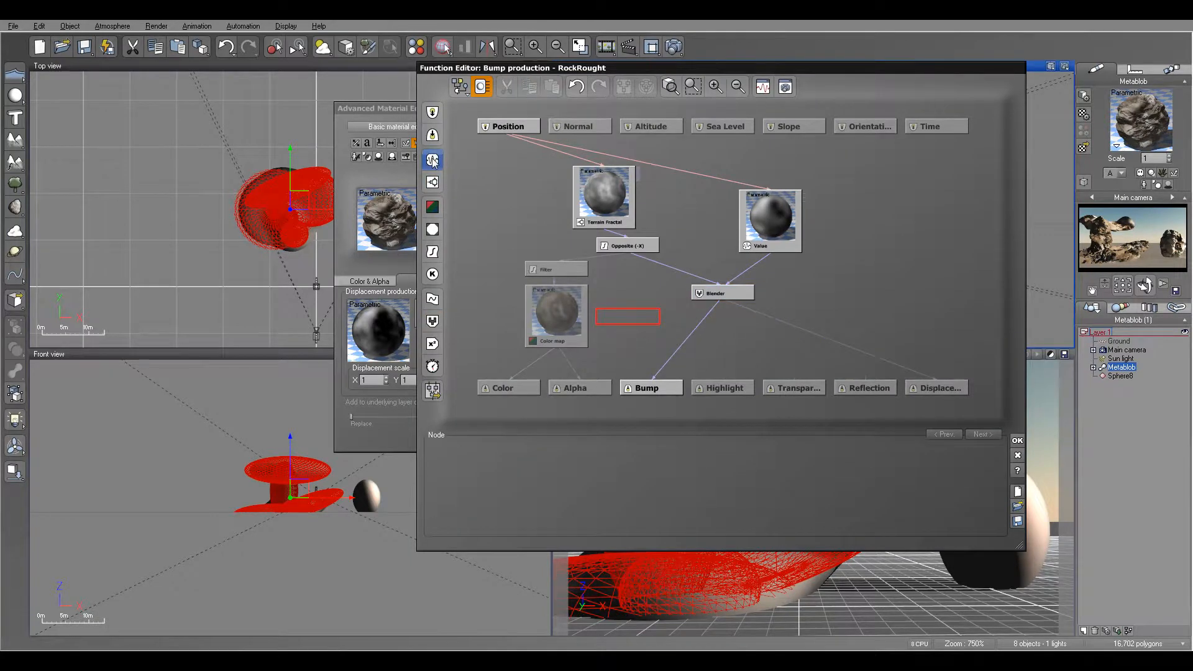
pyautogui.click(432, 181)
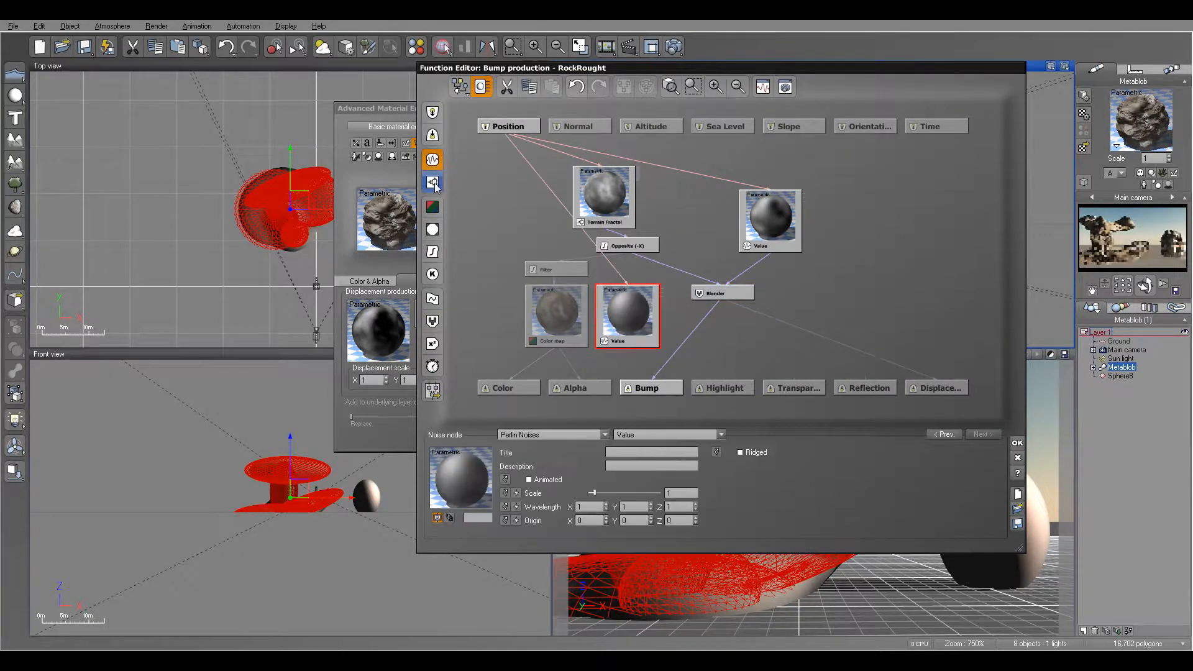
pyautogui.moveTo(601, 314); pyautogui.dragTo(507, 218)
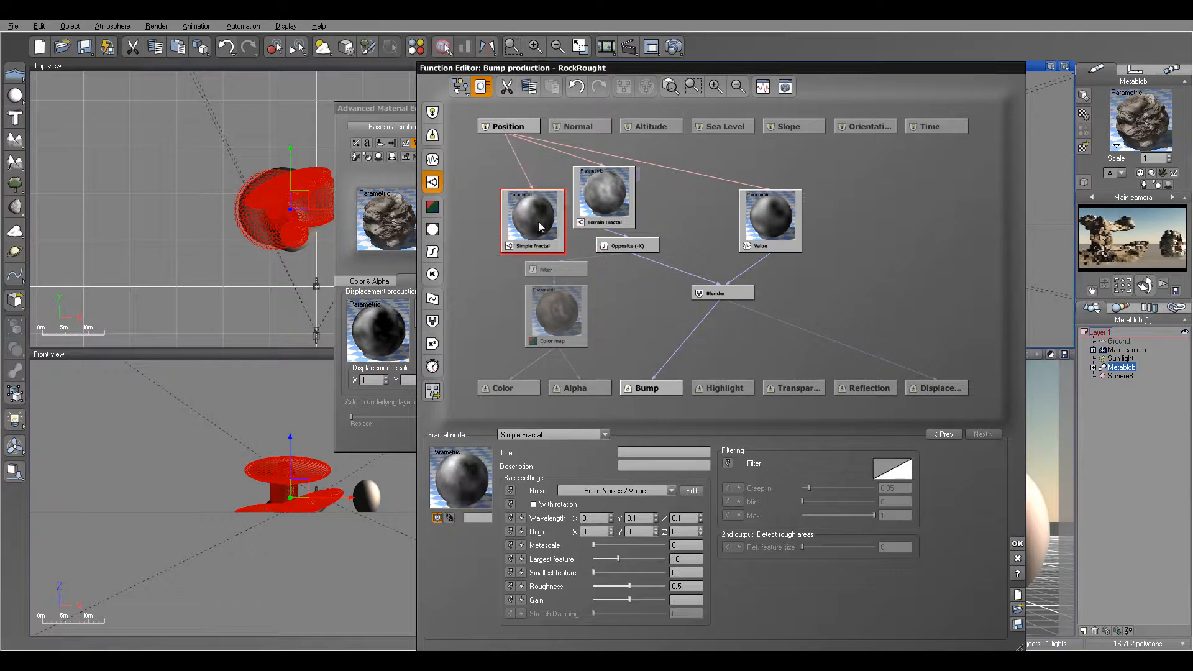
# Set the Simple Fractal node's largest feature to about 1.71
pyautogui.click(589, 433)
pyautogui.click(747, 568)
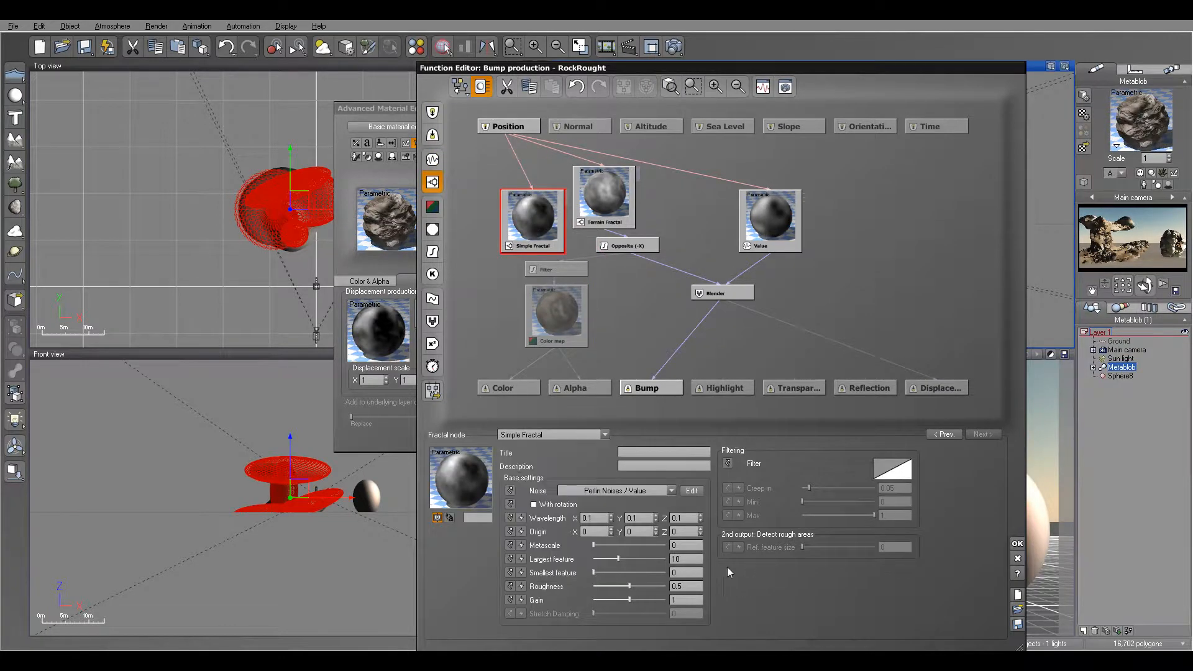
pyautogui.moveTo(623, 556); pyautogui.dragTo(624, 561)
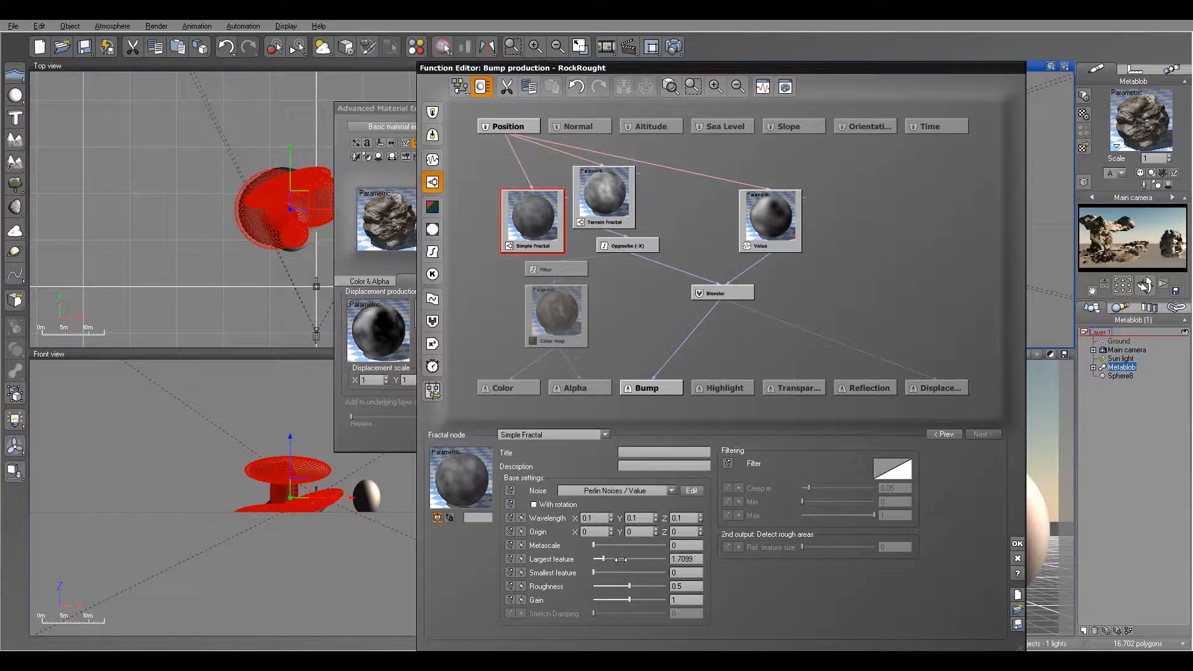
# Insert a second Blender node between the existing Blender and the Bump output, and feed it the Simple Fractal's altitude output
pyautogui.click(670, 359)
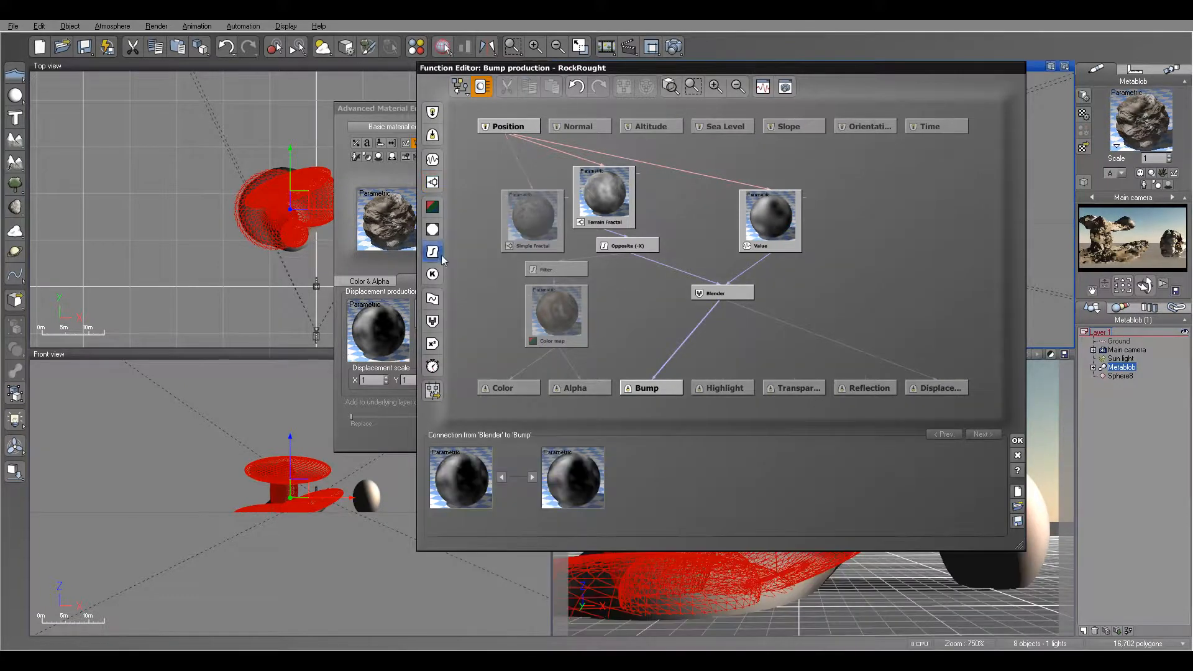
pyautogui.click(432, 320)
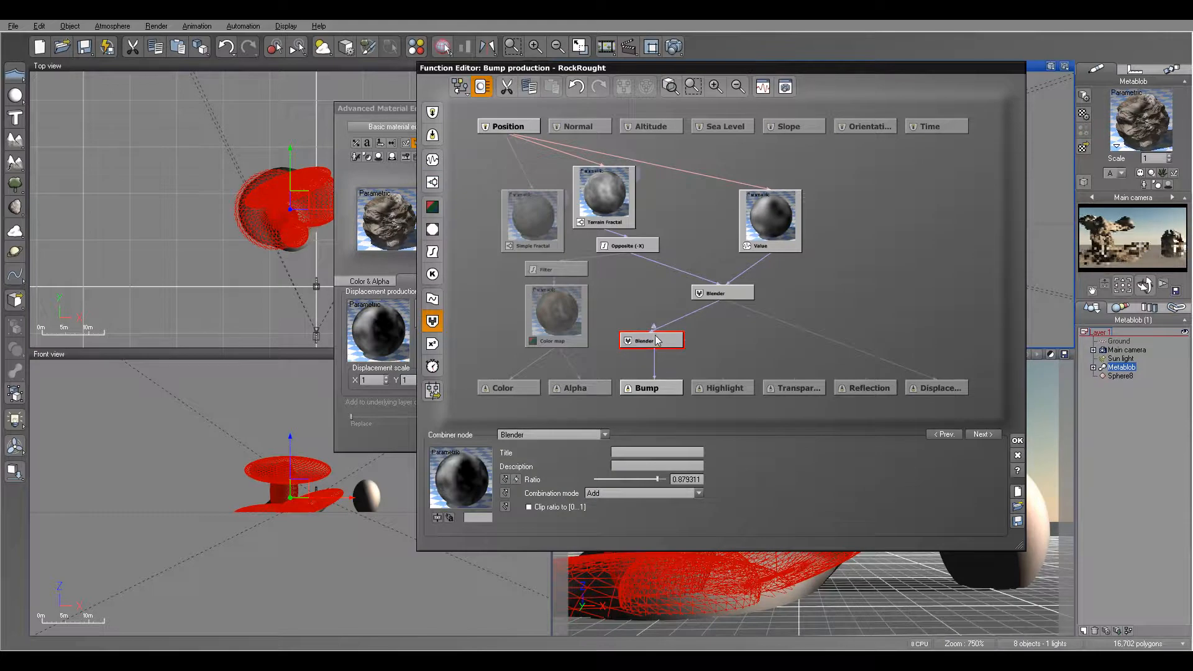
pyautogui.moveTo(652, 328); pyautogui.dragTo(534, 235)
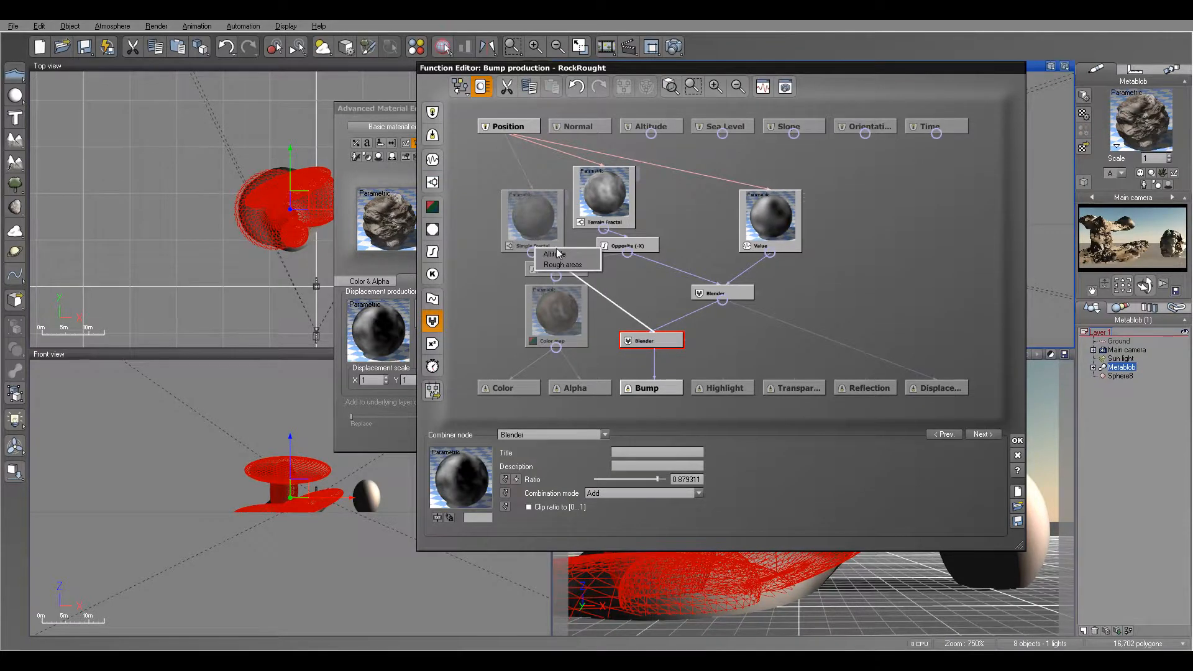
pyautogui.click(553, 254)
pyautogui.click(538, 218)
# Set the second Blender's ratio to about 0.55, accept the bump function and render the scene
pyautogui.click(662, 346)
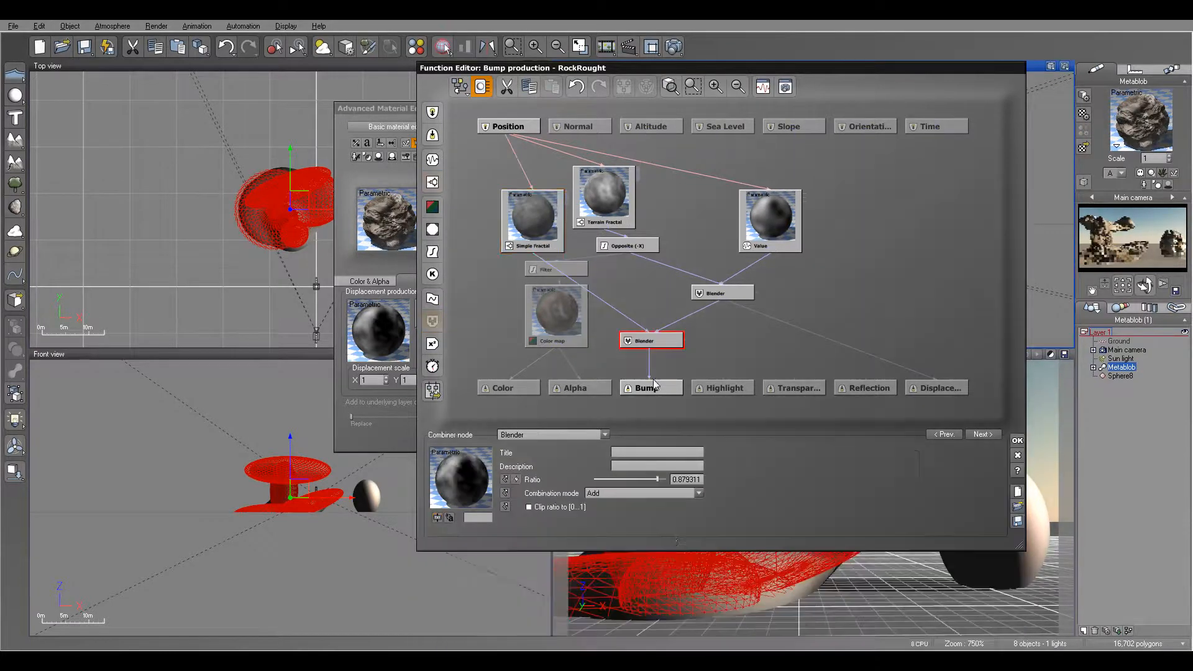
pyautogui.moveTo(643, 478); pyautogui.dragTo(638, 477)
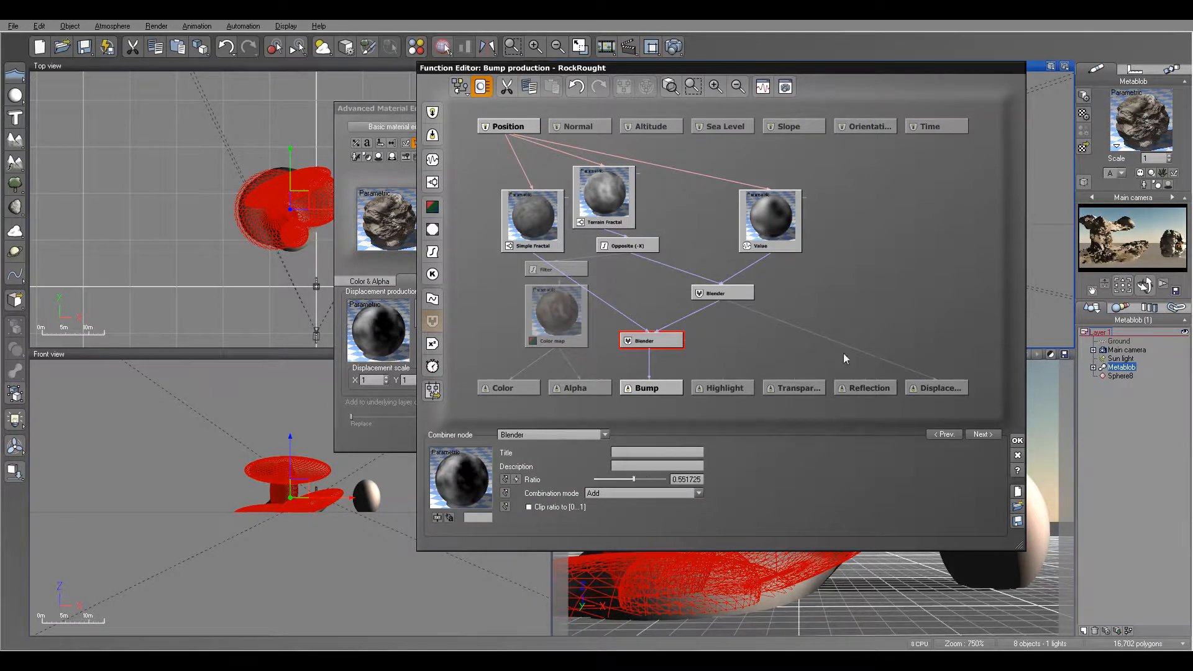
pyautogui.click(1017, 441)
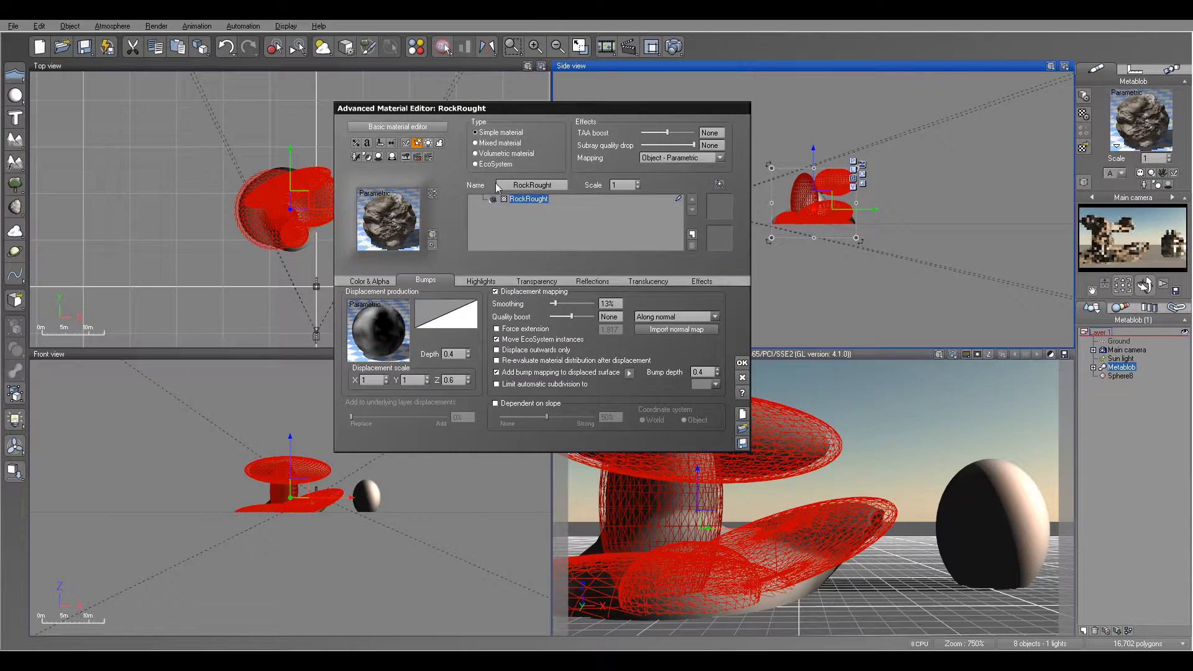
pyautogui.press('F9')
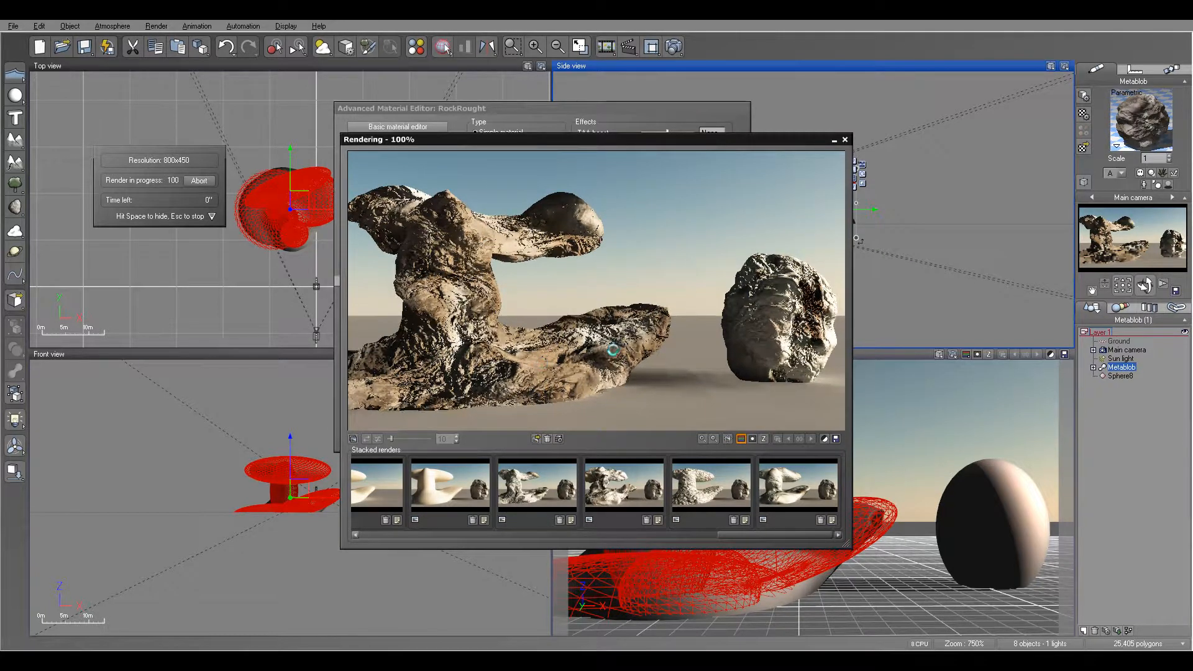
# In the displacement production function, set the Terrain Fractal's roughness to about 0.50, gain 0.92, distortion 0.14 and bump surge 1.61
pyautogui.click(671, 400)
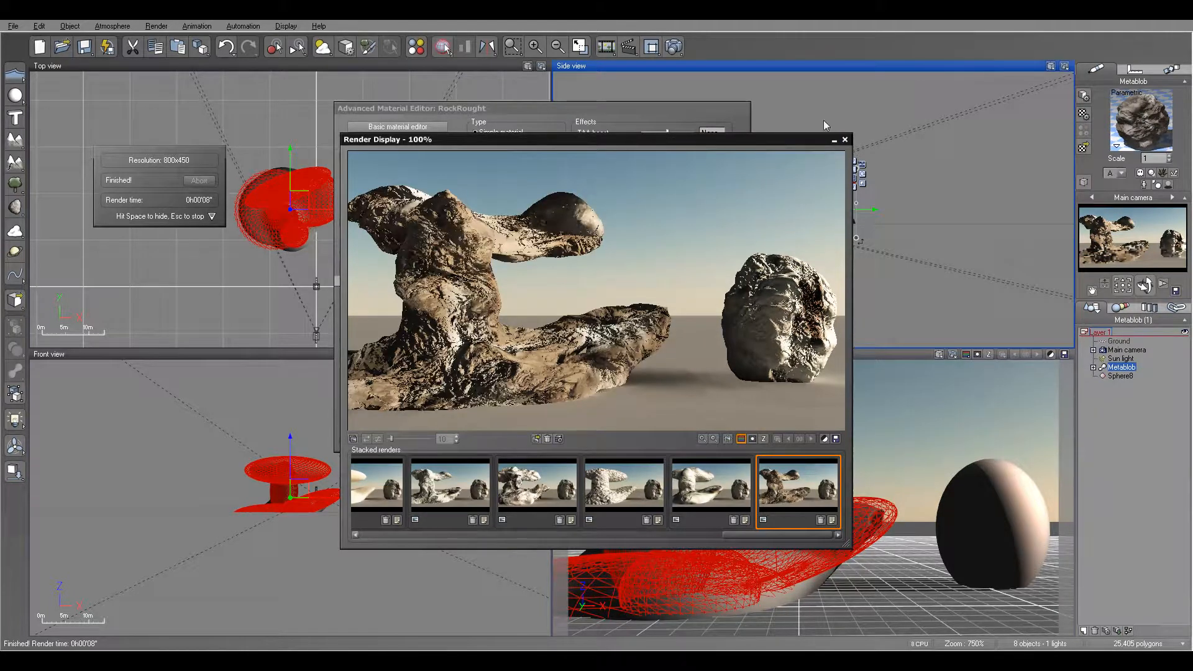
pyautogui.click(845, 140)
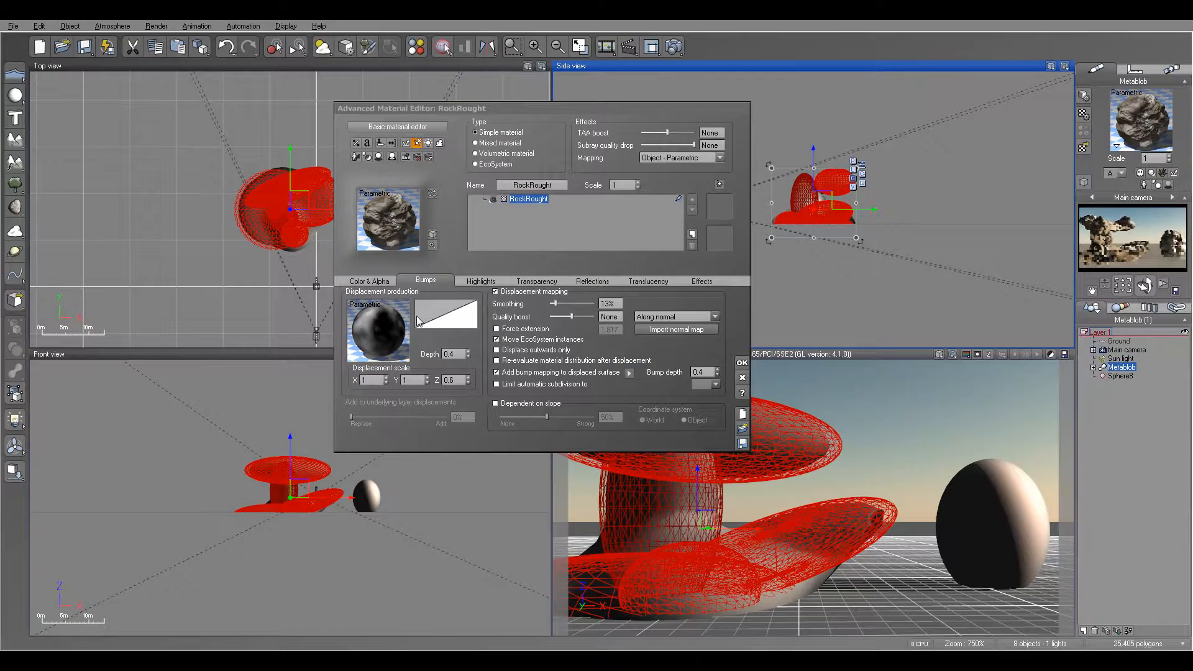
pyautogui.rightClick(385, 323)
pyautogui.click(413, 331)
pyautogui.click(604, 196)
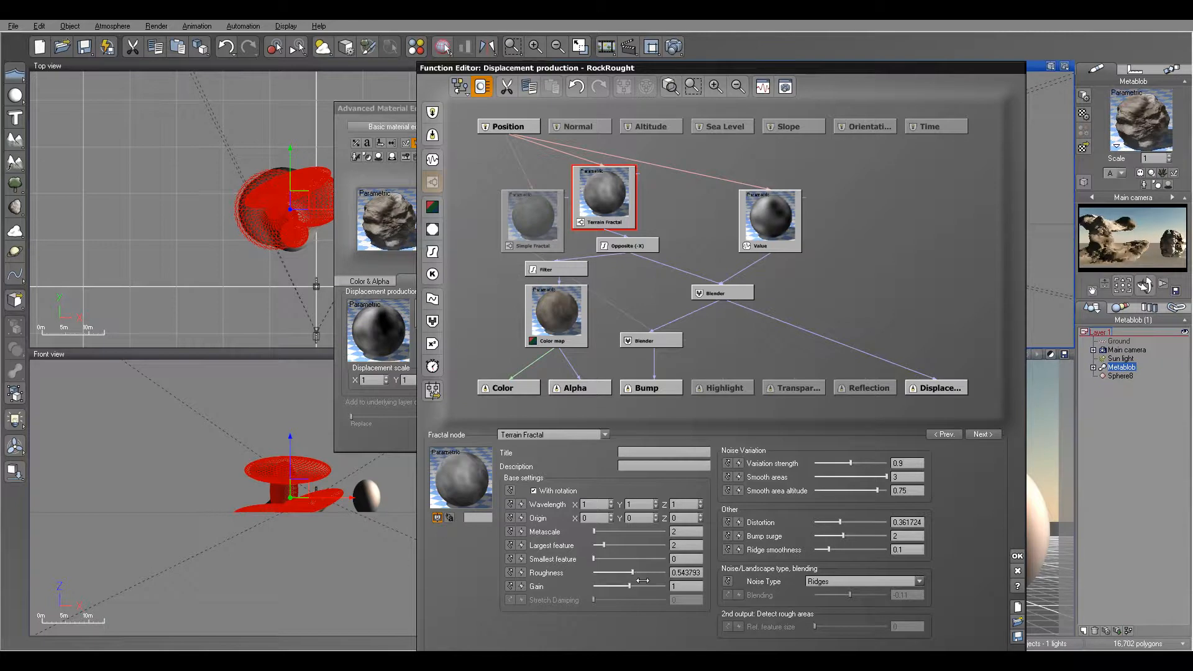
pyautogui.moveTo(643, 572); pyautogui.dragTo(639, 572)
pyautogui.moveTo(849, 522)
pyautogui.mouseDown()
pyautogui.moveTo(832, 522)
pyautogui.moveTo(837, 536)
pyautogui.mouseUp()
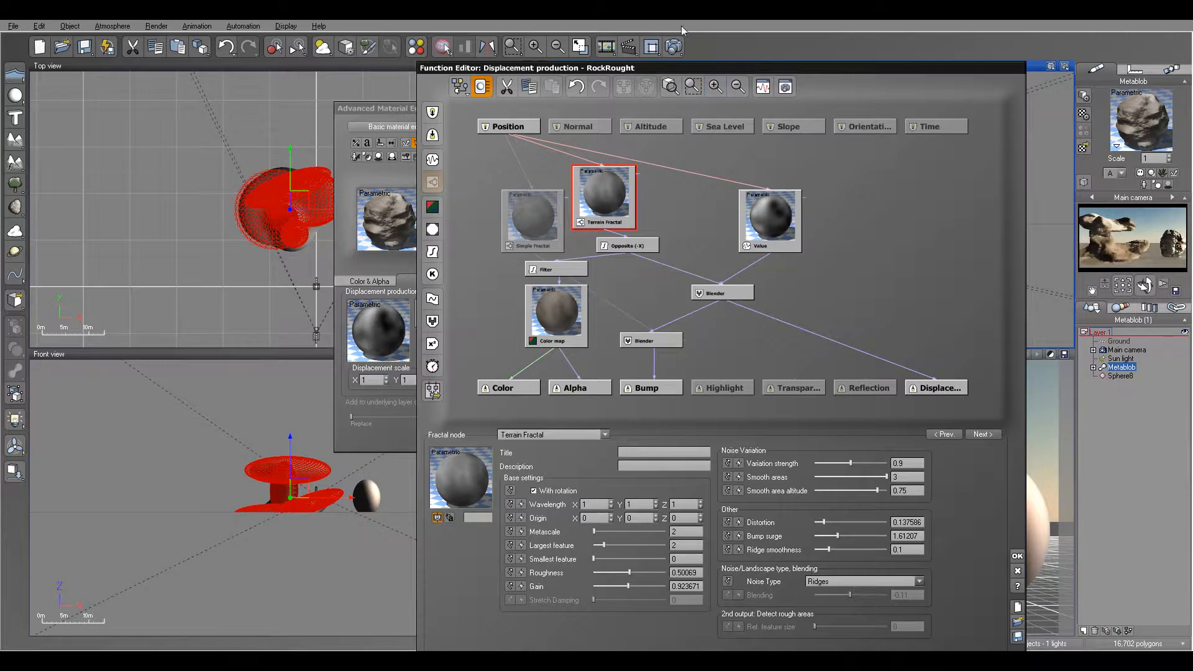
# Test-render the scene, close the function, and accept the RockRought material with its displacement scale Z set to 0.5
pyautogui.click(677, 51)
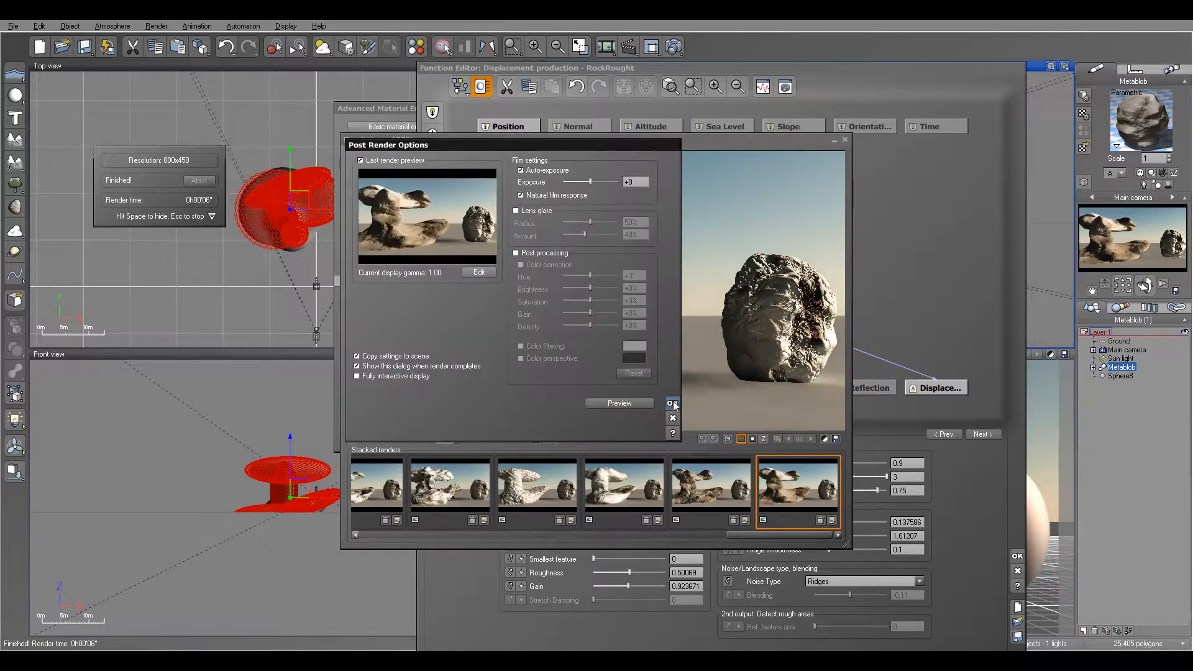
pyautogui.click(672, 404)
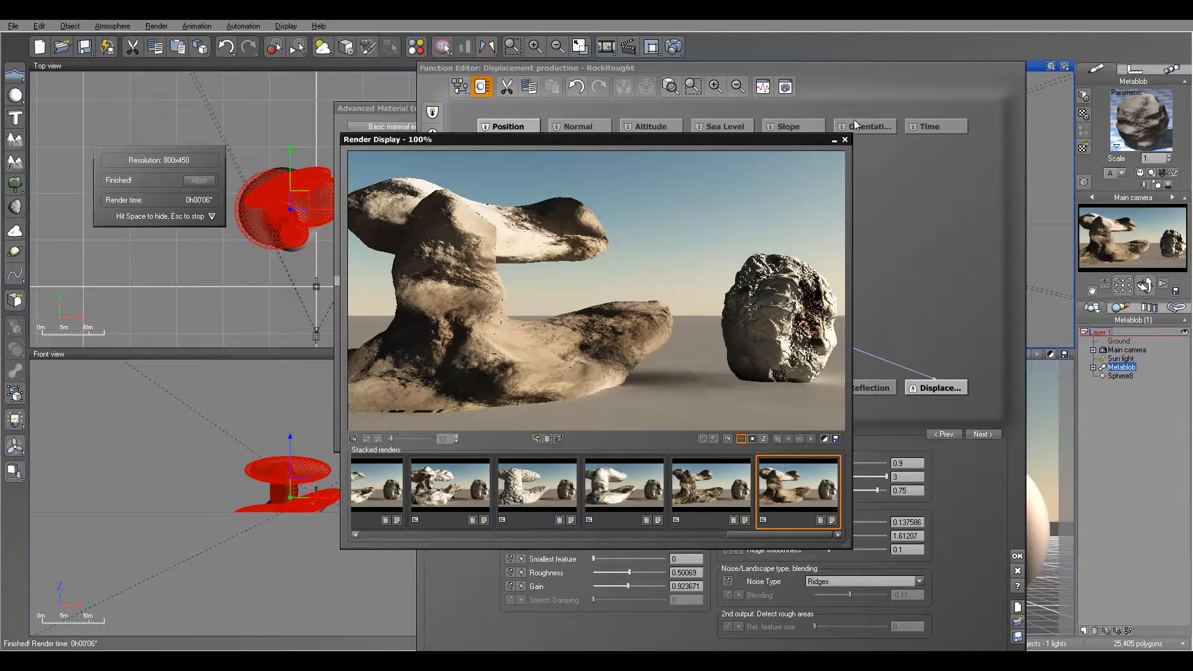
pyautogui.click(844, 140)
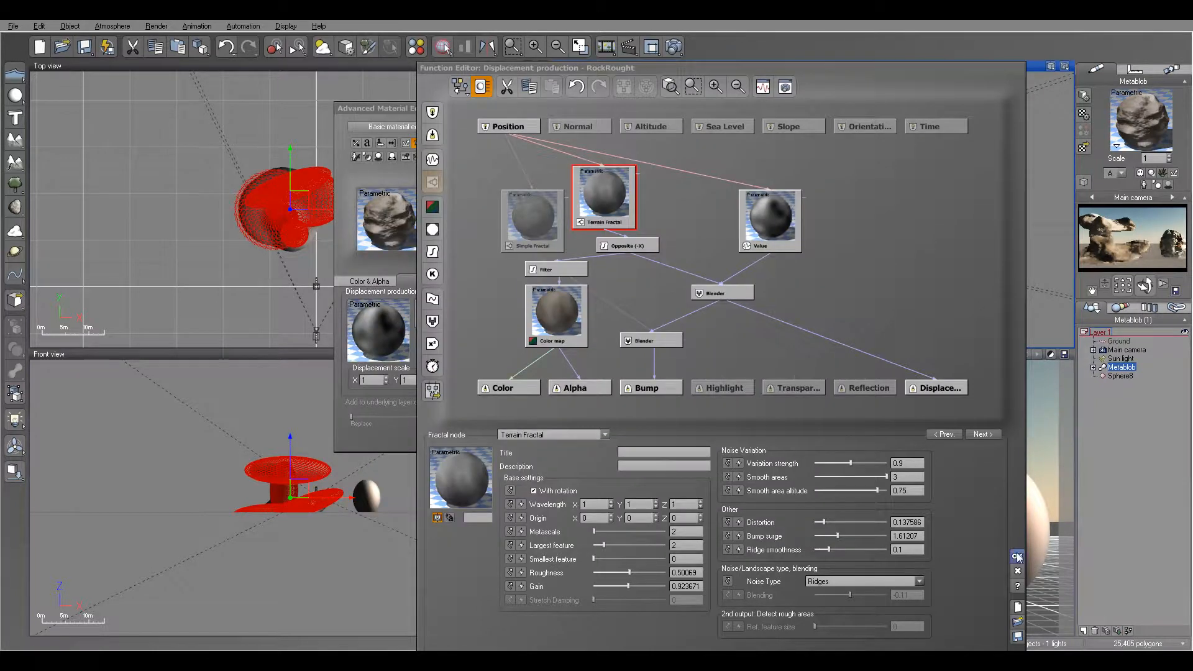
pyautogui.press('Escape')
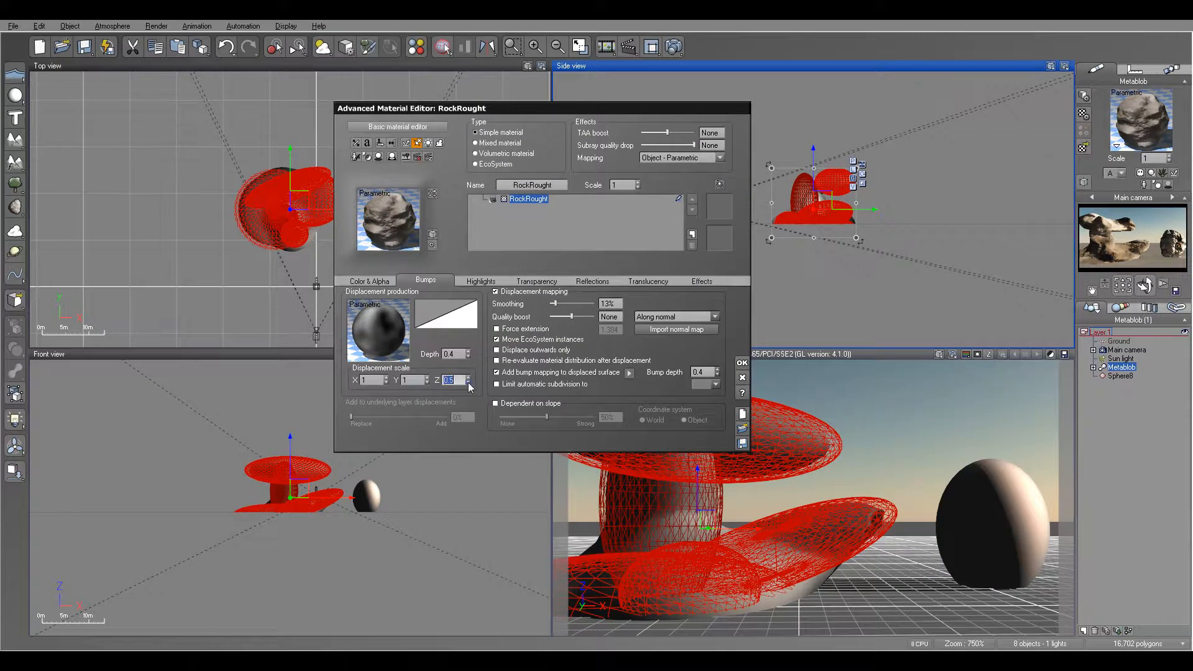
pyautogui.click(742, 363)
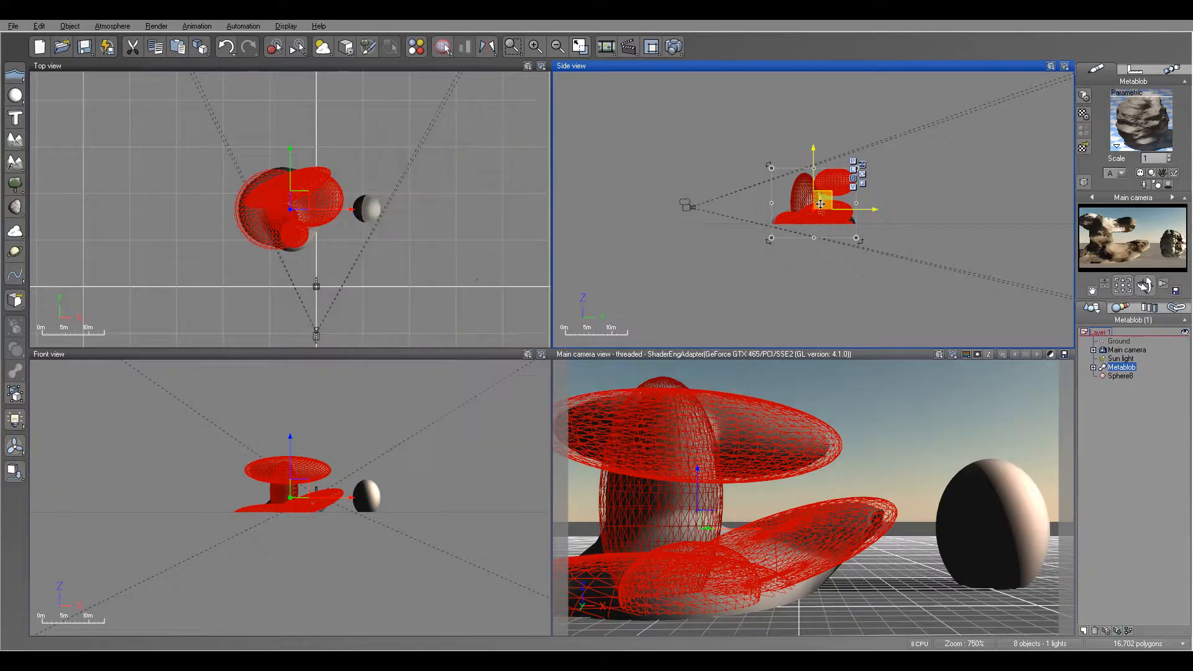
# Move the metablob out of the main camera's view and delete the rock-textured sphere beside it
pyautogui.moveTo(395, 198); pyautogui.dragTo(301, 201)
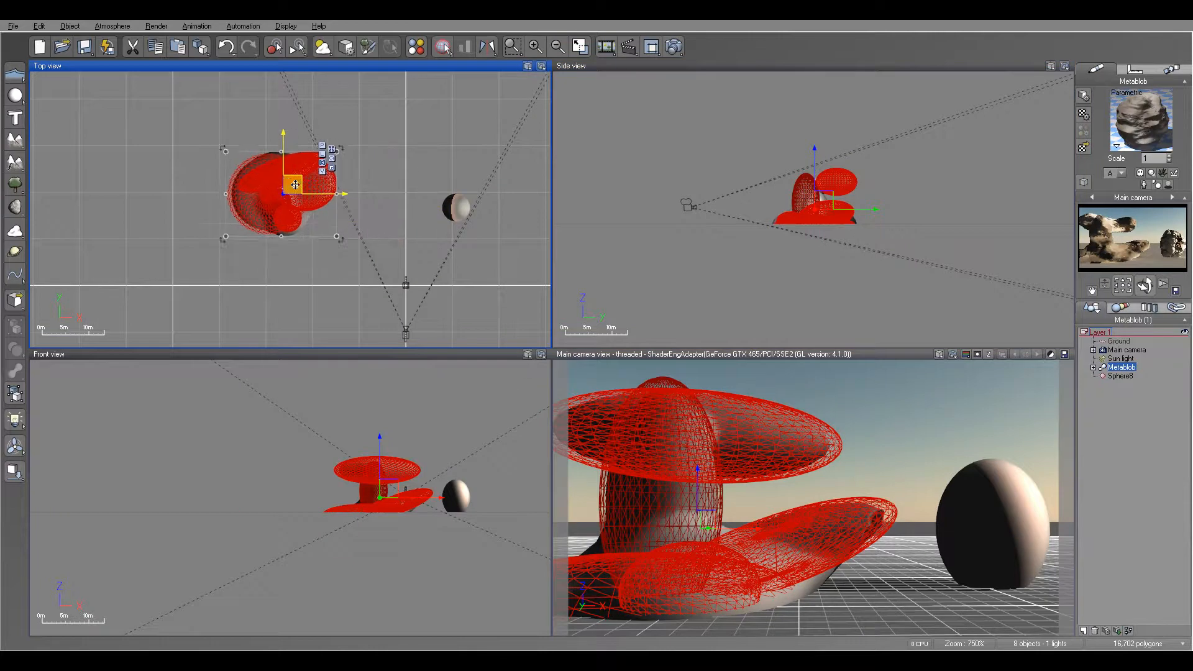
pyautogui.click(1119, 375)
pyautogui.press('Delete')
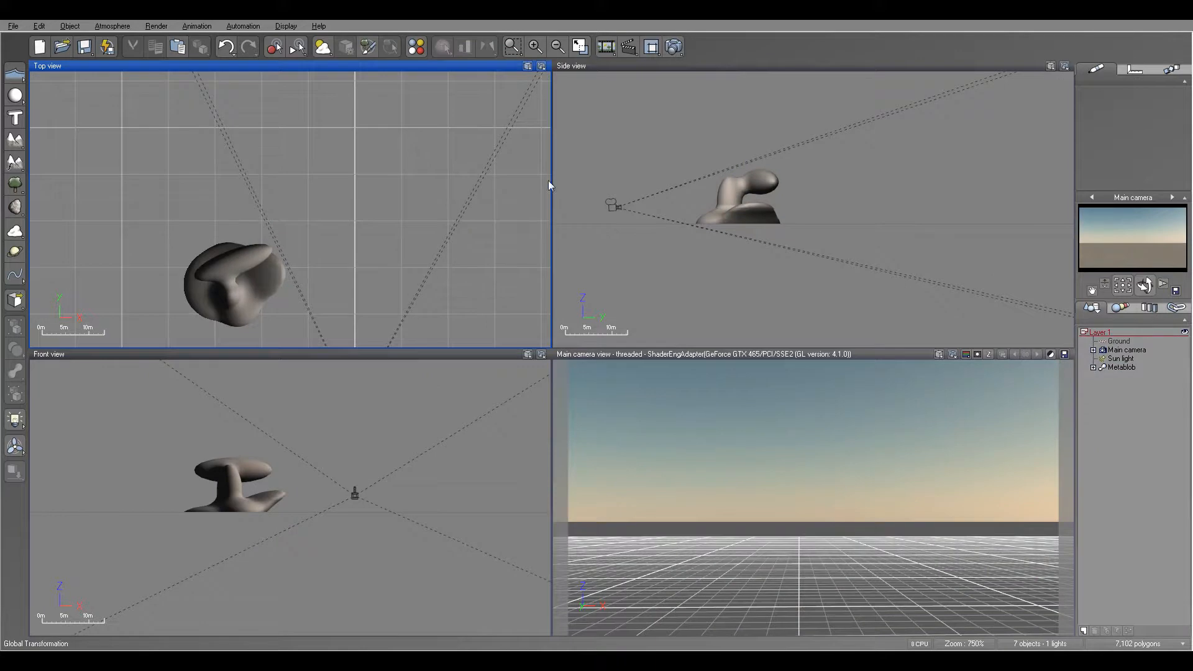
# Add a new sphere behind the metablob, enlarge it, and flatten it into a low mound at ground level
pyautogui.click(16, 95)
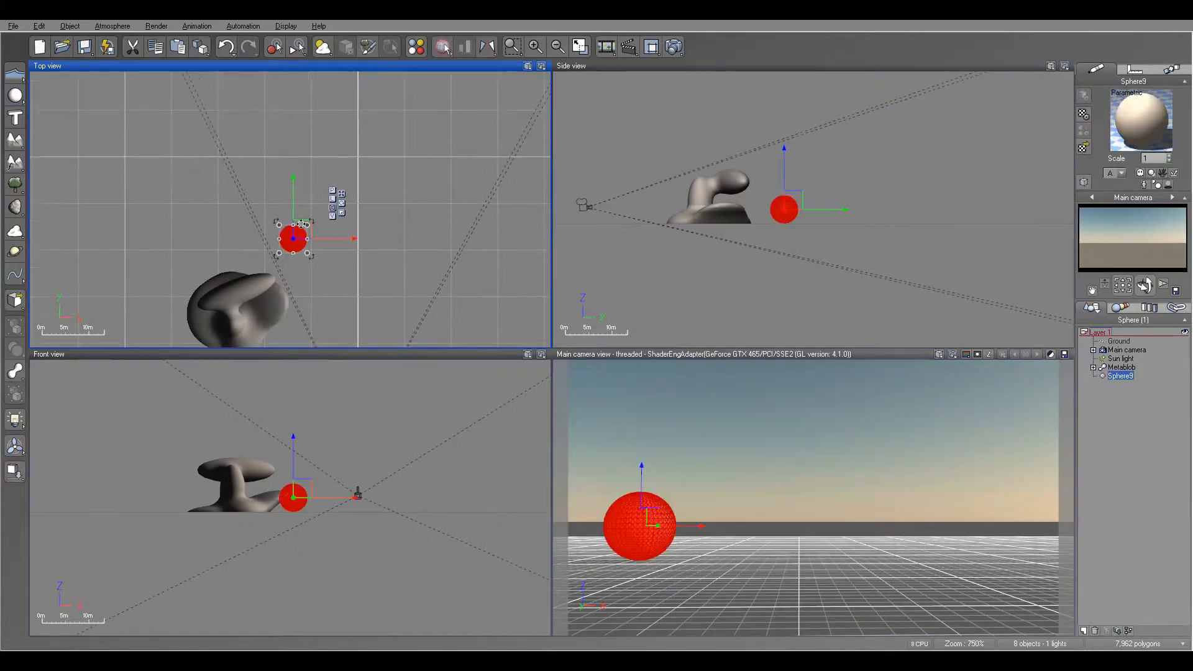
pyautogui.moveTo(333, 185); pyautogui.dragTo(287, 176)
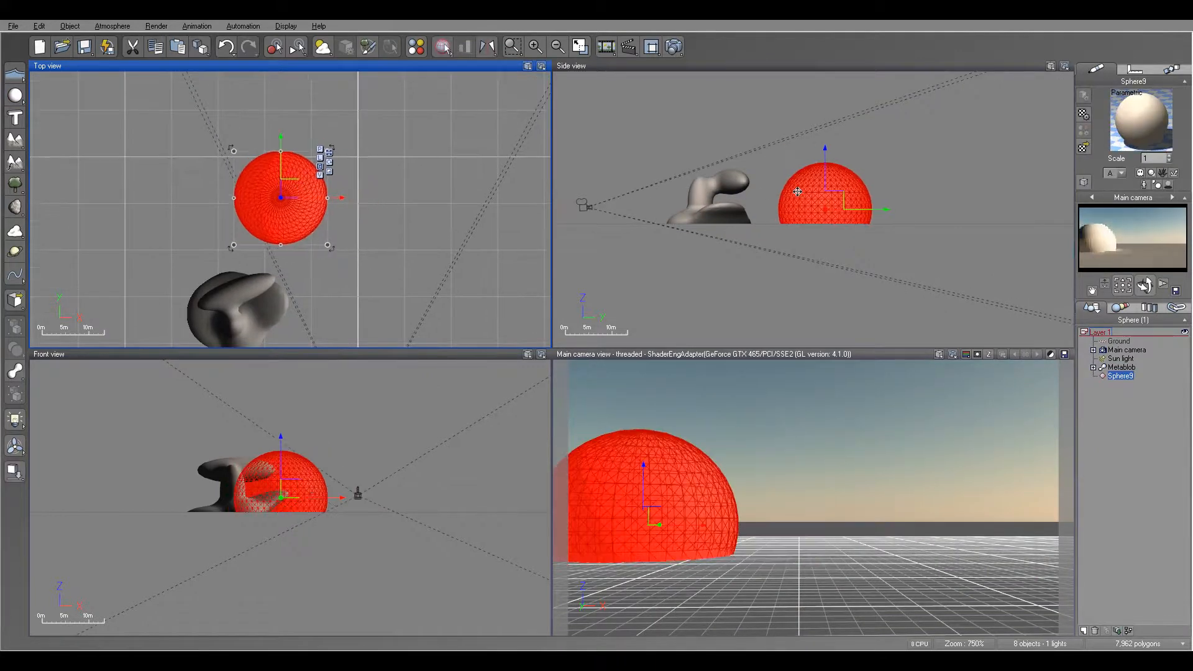
pyautogui.click(810, 182)
pyautogui.moveTo(826, 163); pyautogui.dragTo(842, 225)
# Widen the flattened sphere in both horizontal directions into a broad round base
pyautogui.click(297, 204)
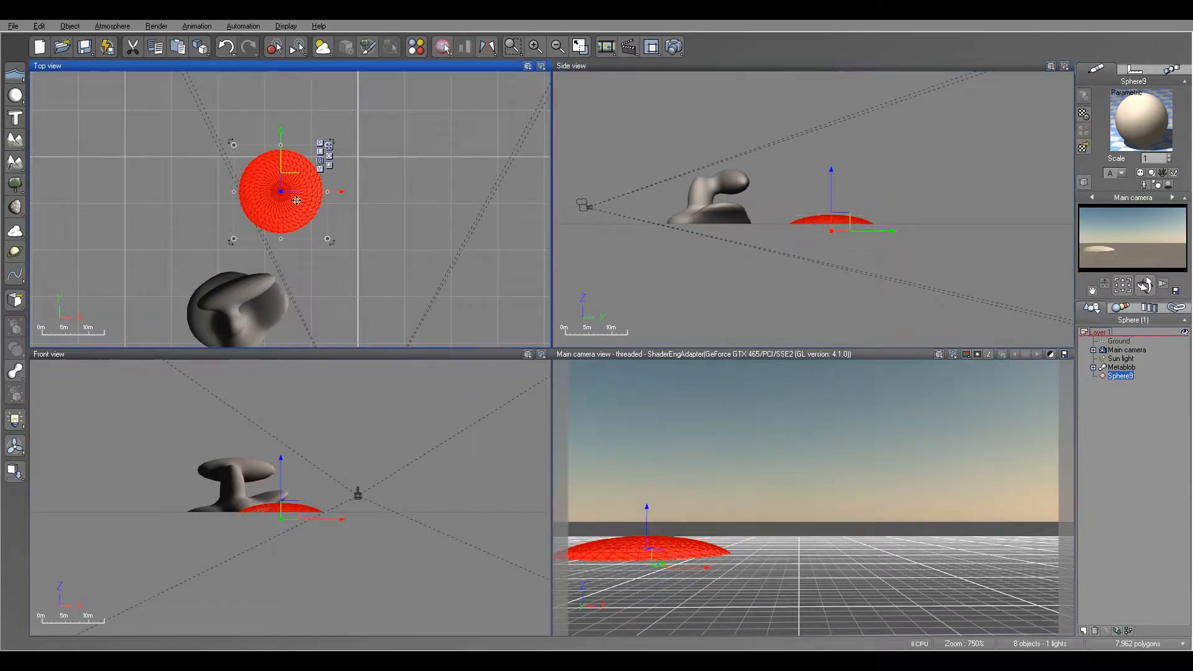
pyautogui.moveTo(327, 191); pyautogui.dragTo(287, 184)
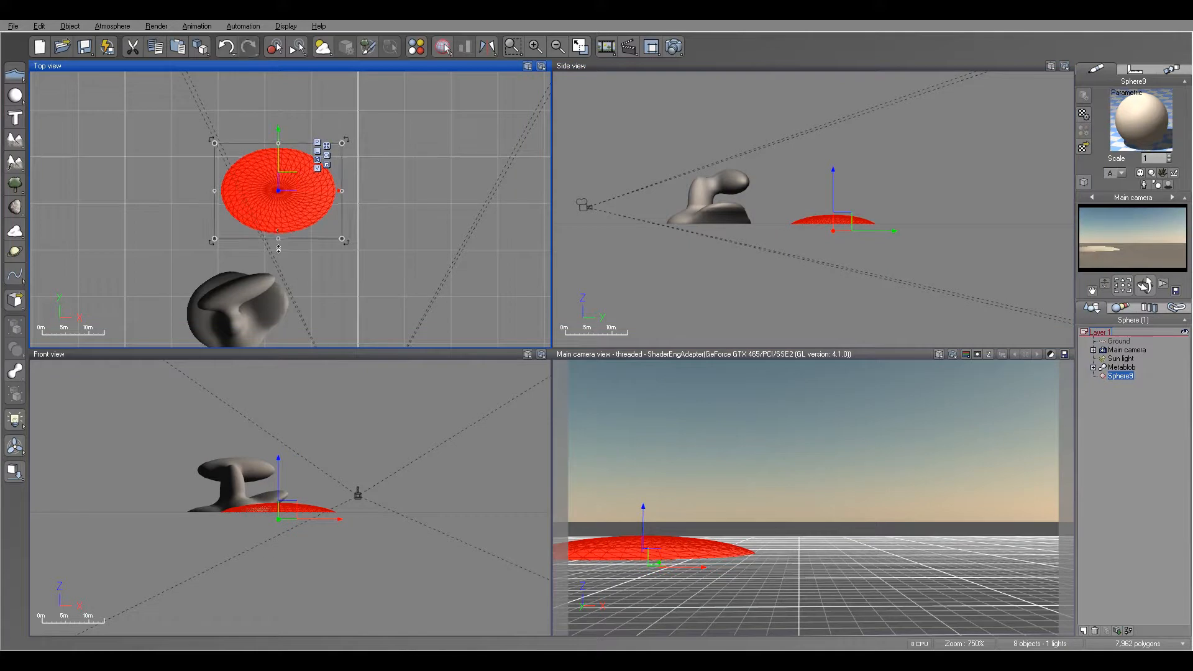
pyautogui.moveTo(278, 239); pyautogui.dragTo(278, 269)
pyautogui.moveTo(288, 199); pyautogui.dragTo(290, 189)
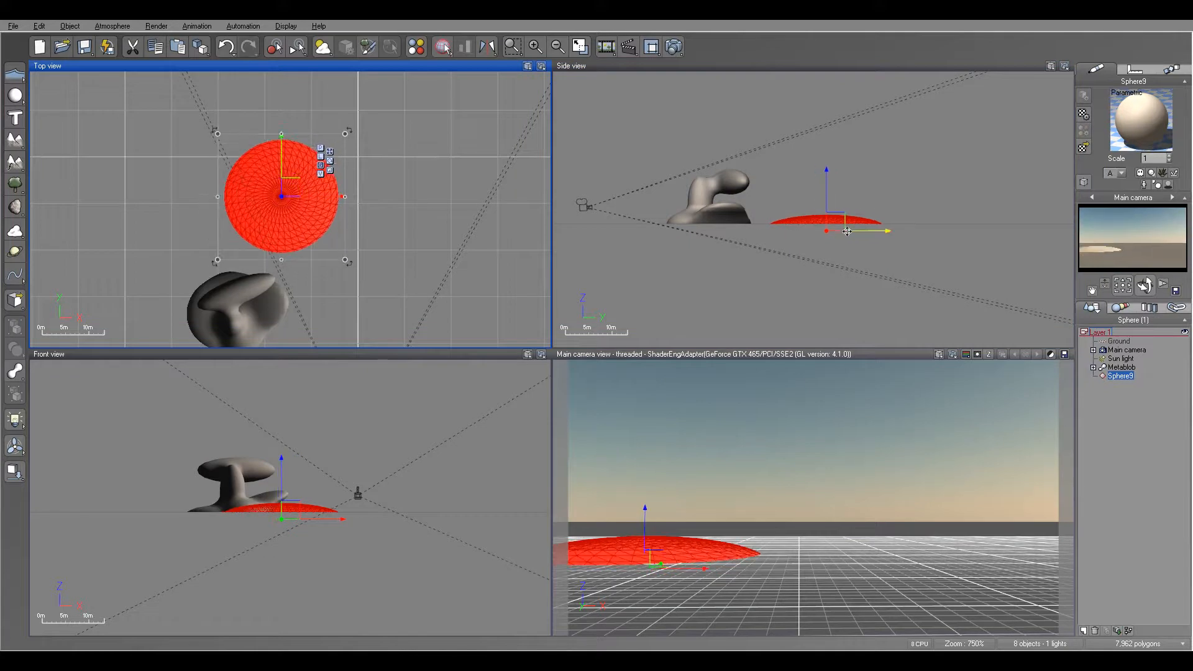
# Stack two copies of the flattened sphere above it, shifted back and sideways, with the upper copy made much thicker
pyautogui.keyDown('alt'); pyautogui.moveTo(841, 223); pyautogui.dragTo(848, 201); pyautogui.keyUp('alt')
pyautogui.moveTo(293, 180)
pyautogui.mouseDown()
pyautogui.moveTo(279, 165)
pyautogui.moveTo(286, 176)
pyautogui.mouseUp()
pyautogui.keyDown('alt'); pyautogui.moveTo(851, 200); pyautogui.dragTo(867, 175); pyautogui.keyUp('alt')
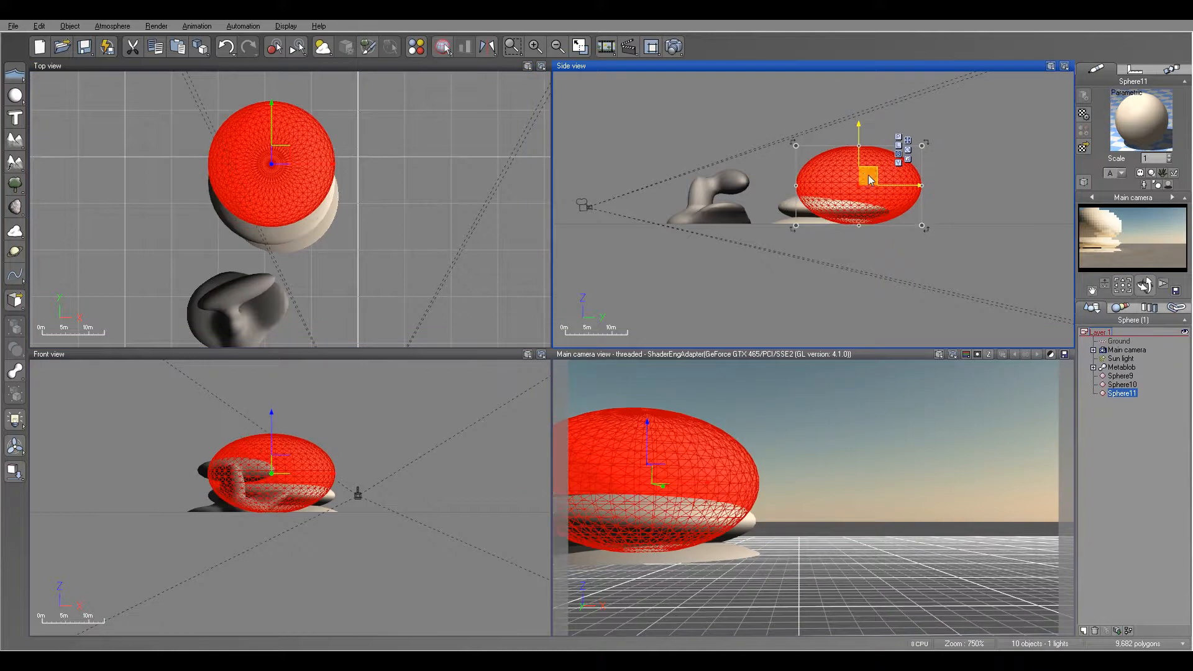
pyautogui.moveTo(278, 155); pyautogui.dragTo(266, 159)
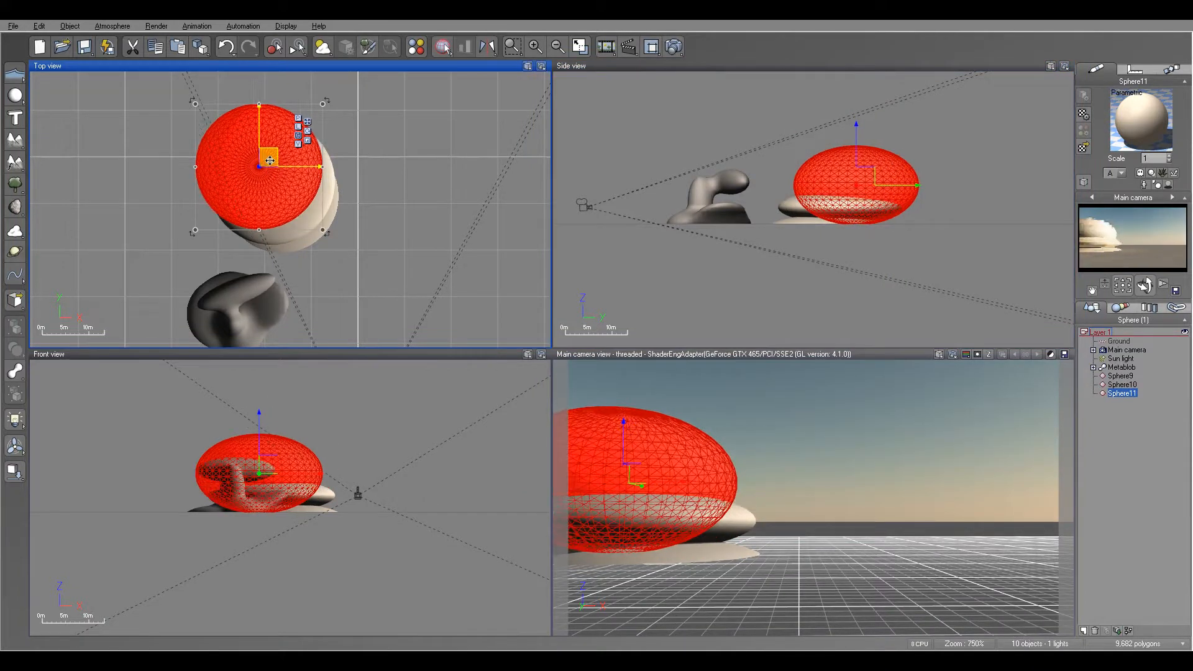
# Copy the thick sphere to the top of the stack as a thin slab, widen it sideways and tilt it toward the camera
pyautogui.keyDown('alt'); pyautogui.moveTo(871, 171); pyautogui.dragTo(861, 140); pyautogui.keyUp('alt')
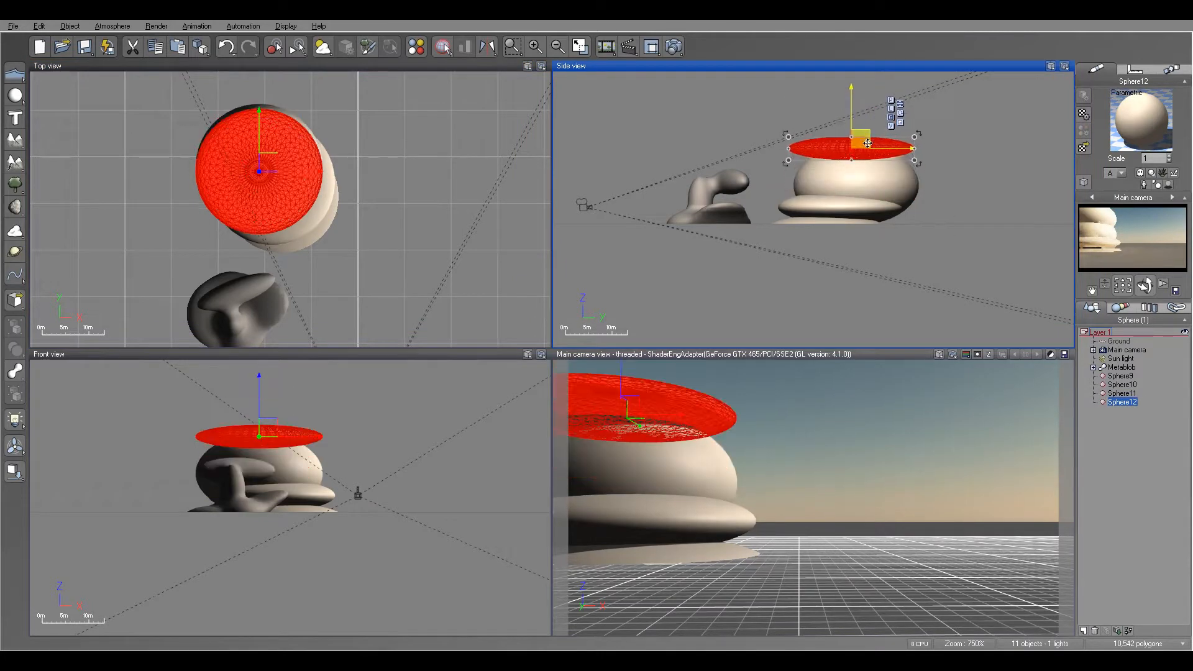
pyautogui.moveTo(278, 167); pyautogui.dragTo(316, 167)
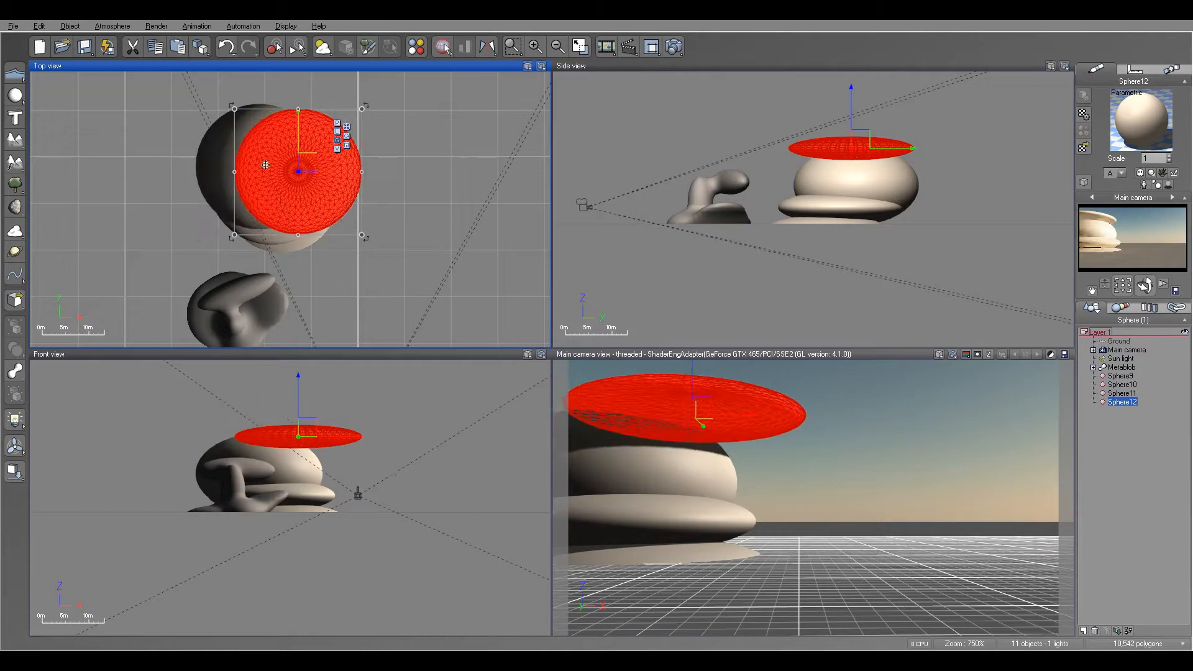
pyautogui.moveTo(233, 172); pyautogui.dragTo(181, 171)
pyautogui.moveTo(278, 169); pyautogui.dragTo(293, 169)
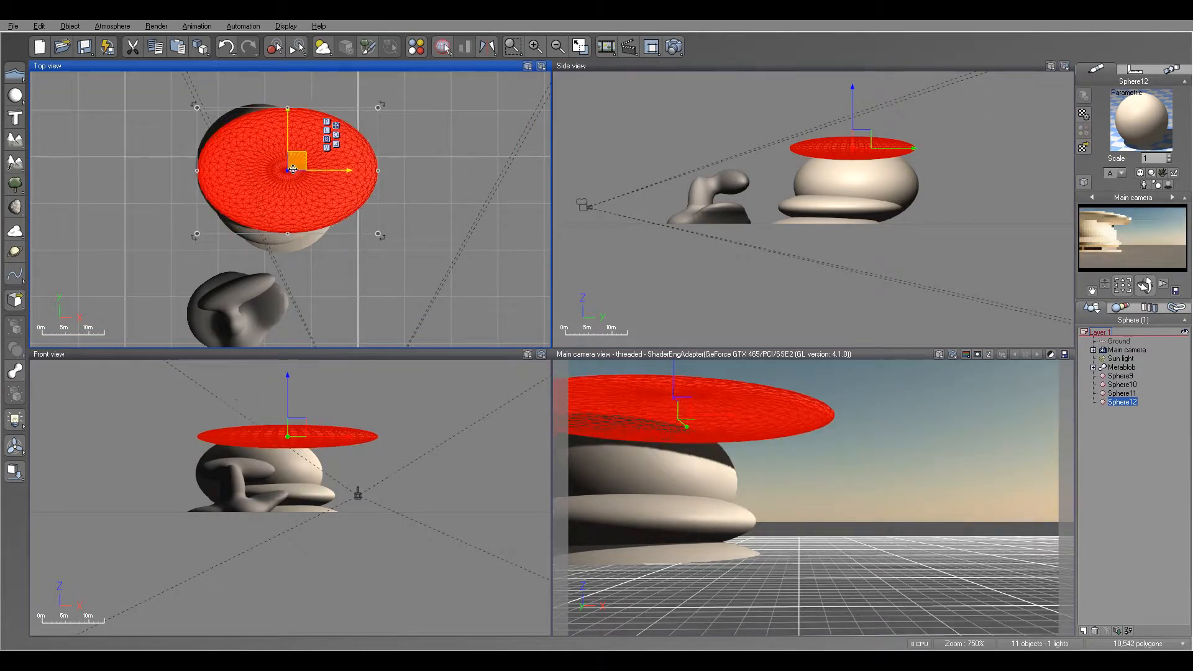
pyautogui.click(887, 135)
pyautogui.moveTo(922, 172); pyautogui.dragTo(873, 144)
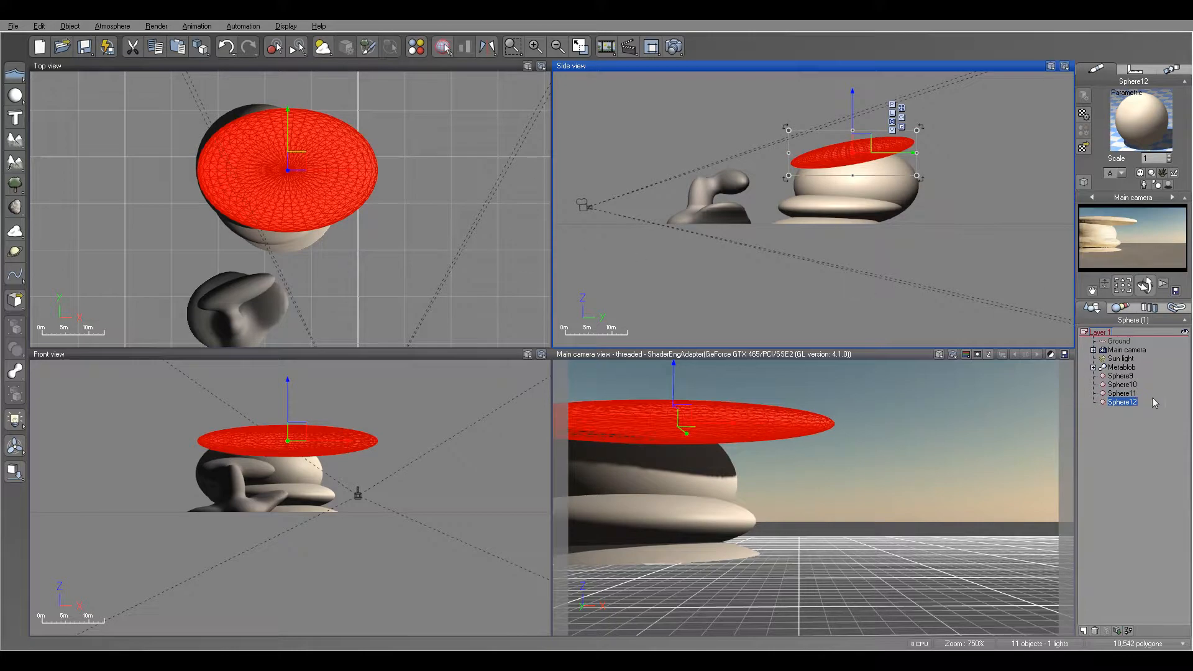
# Rotate the thick middle sphere, Sphere11, so that it tilts in both the front and side views
pyautogui.click(1125, 394)
pyautogui.click(320, 497)
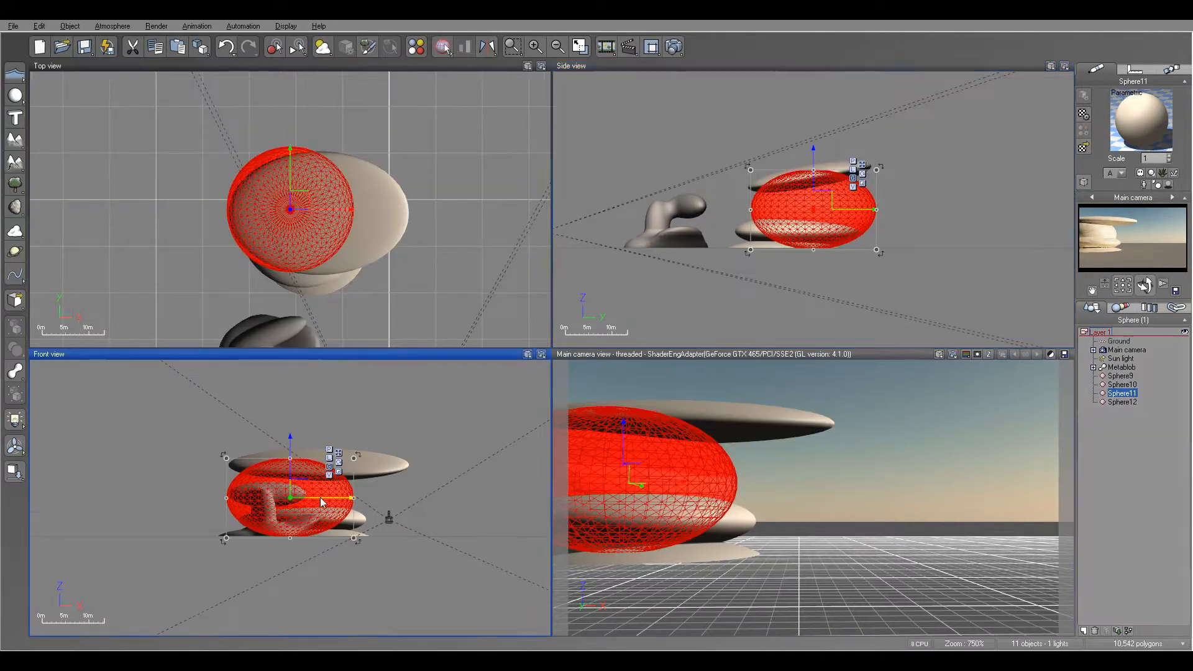
pyautogui.moveTo(365, 548); pyautogui.dragTo(334, 576)
pyautogui.click(843, 182)
pyautogui.moveTo(884, 277); pyautogui.dragTo(902, 265)
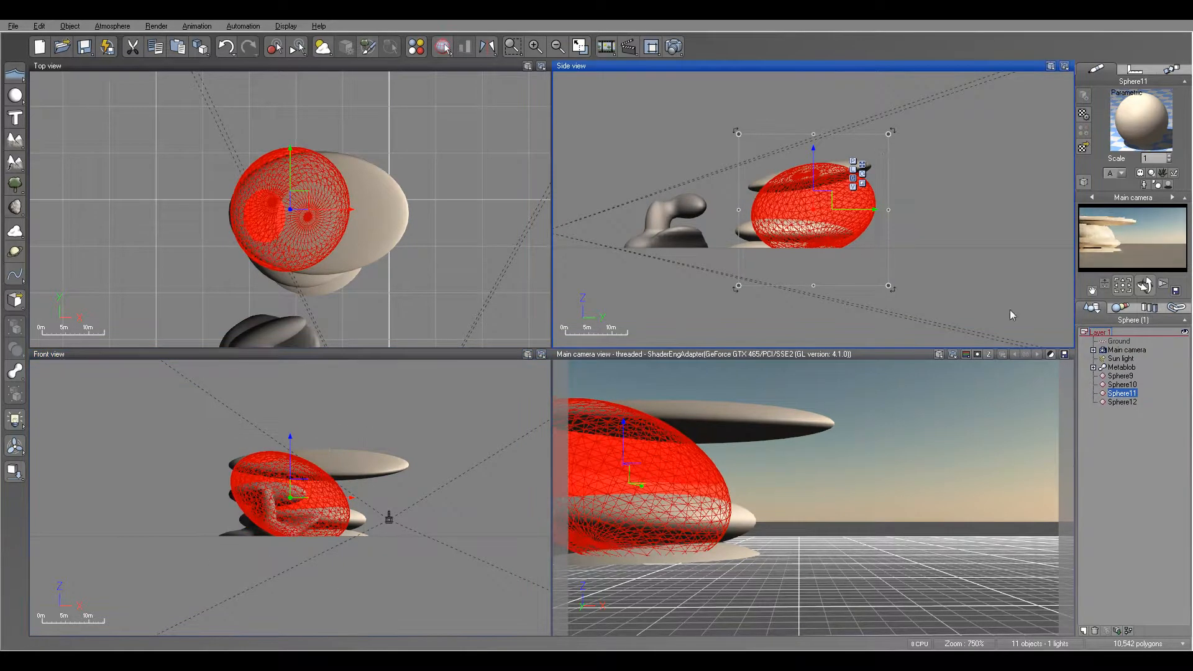
# Combine Sphere9 through Sphere12 into a second metablob and copy the first metablob's rock material onto it
pyautogui.moveTo(1127, 377); pyautogui.dragTo(1129, 403)
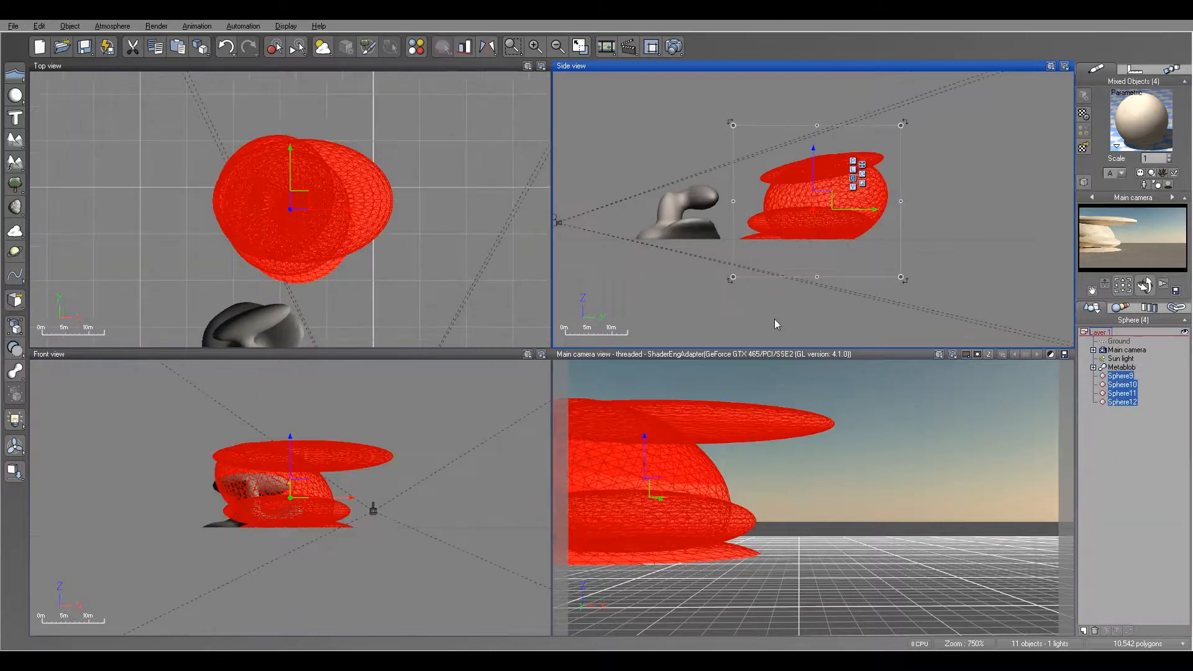
pyautogui.click(21, 355)
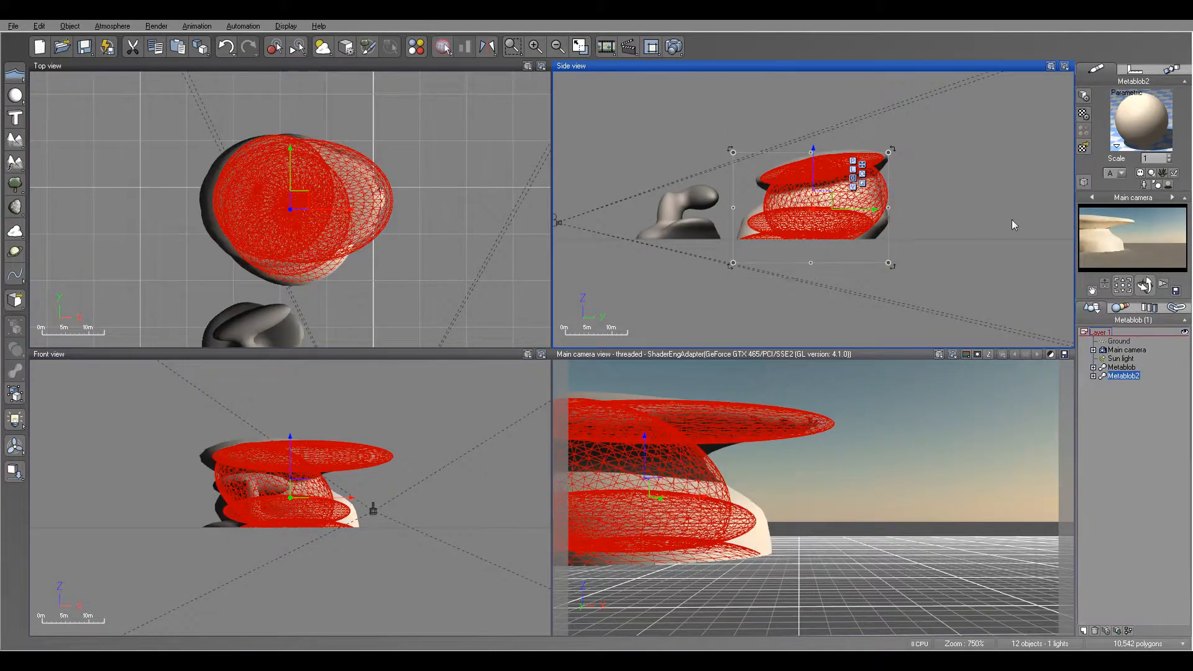
pyautogui.click(1135, 368)
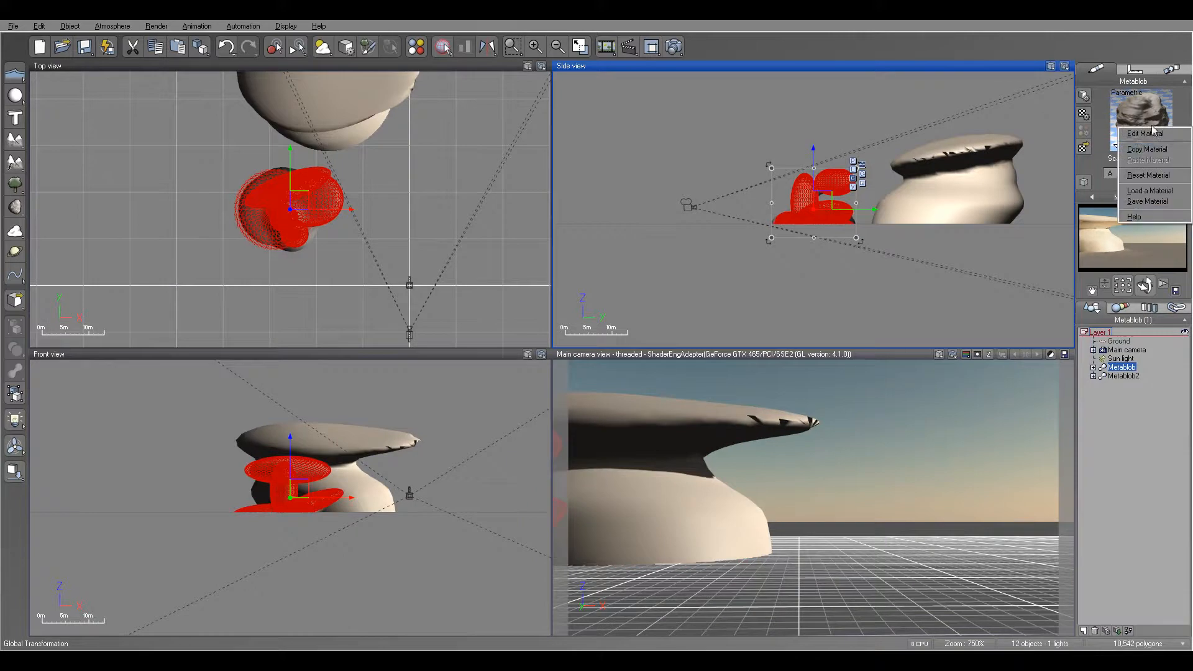
pyautogui.click(1123, 376)
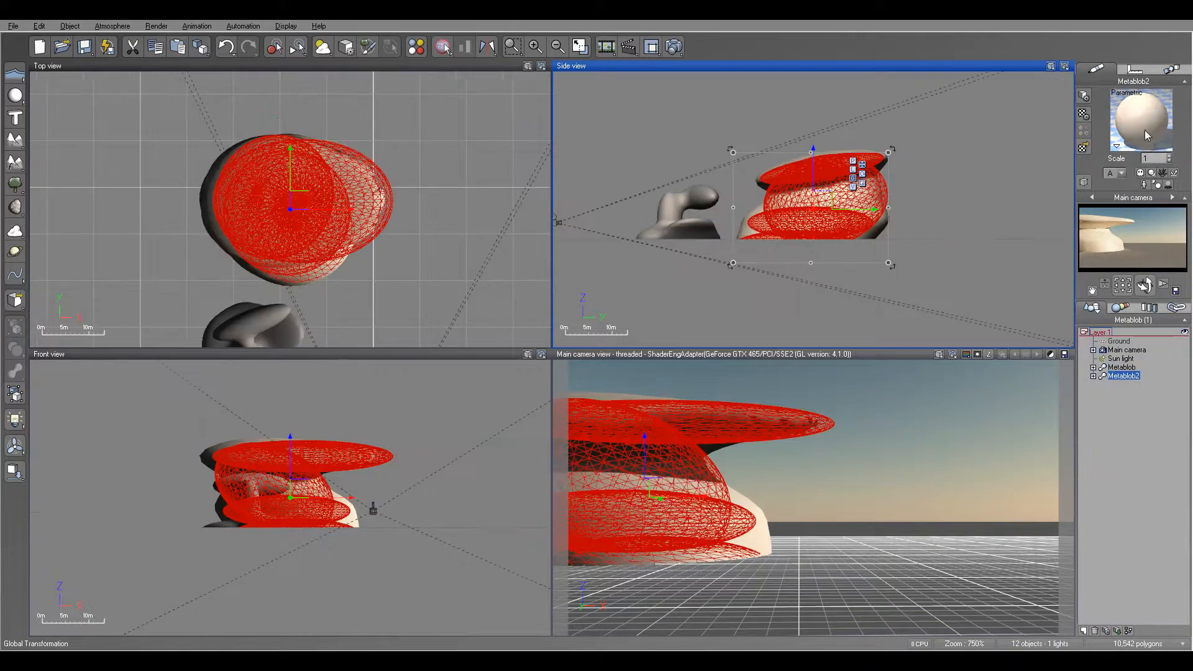
pyautogui.rightClick(1119, 127)
pyautogui.click(1161, 157)
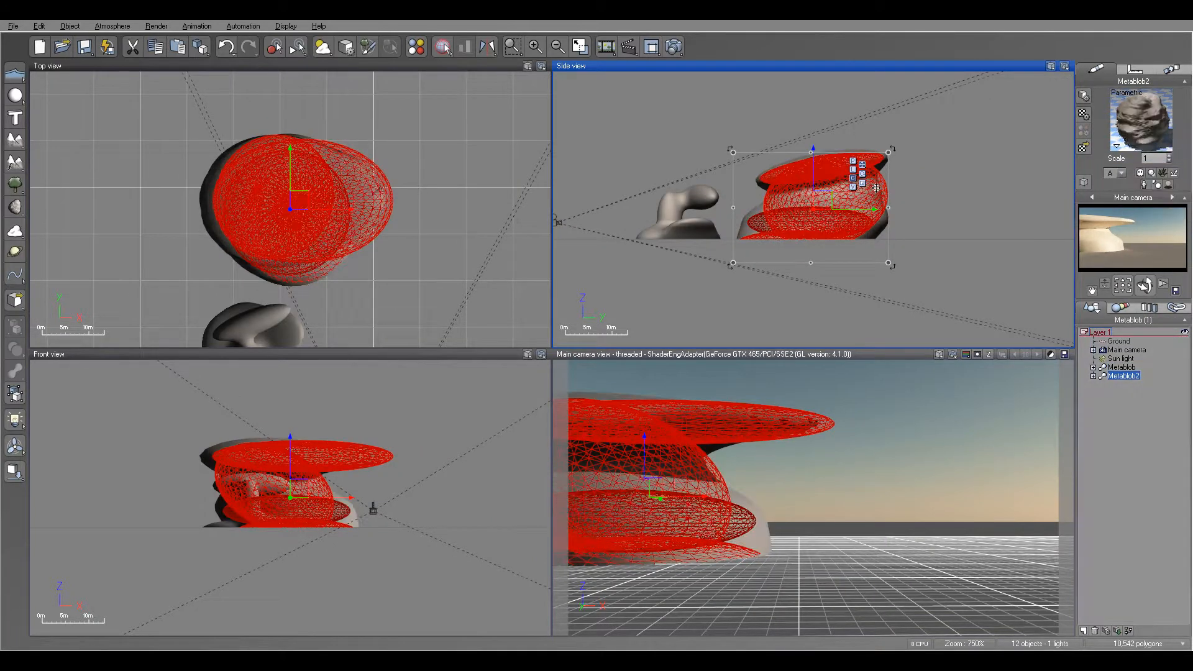
# Render the scene to check the rock material on the new metablob, then close the render
pyautogui.click(655, 47)
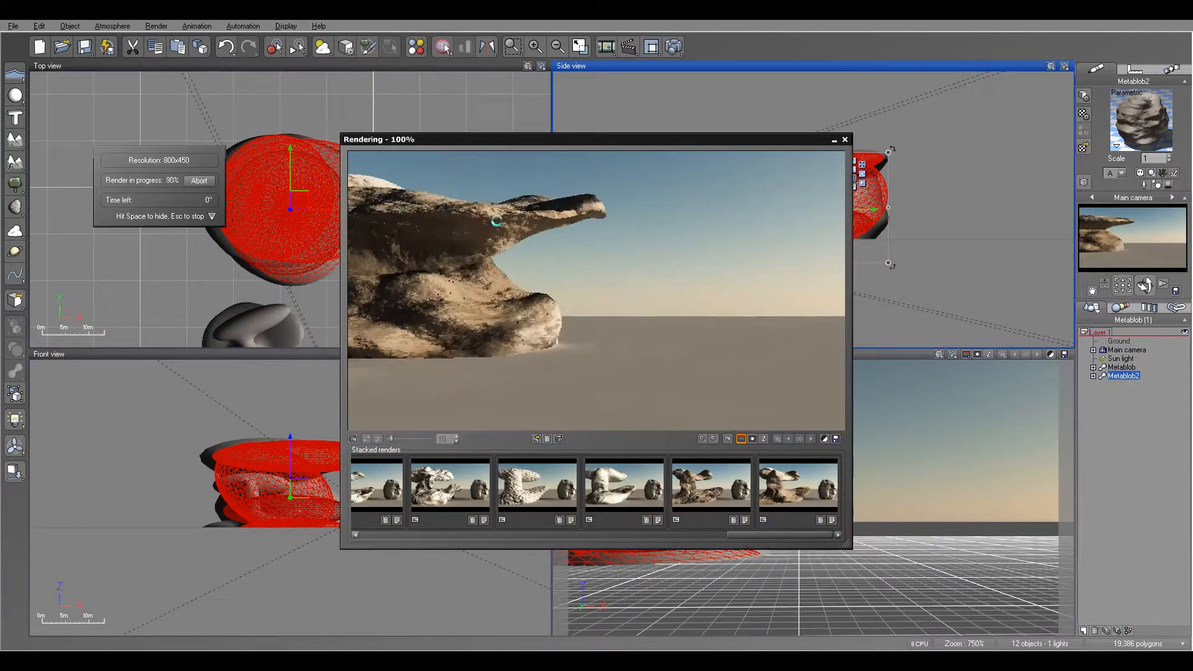
pyautogui.click(672, 404)
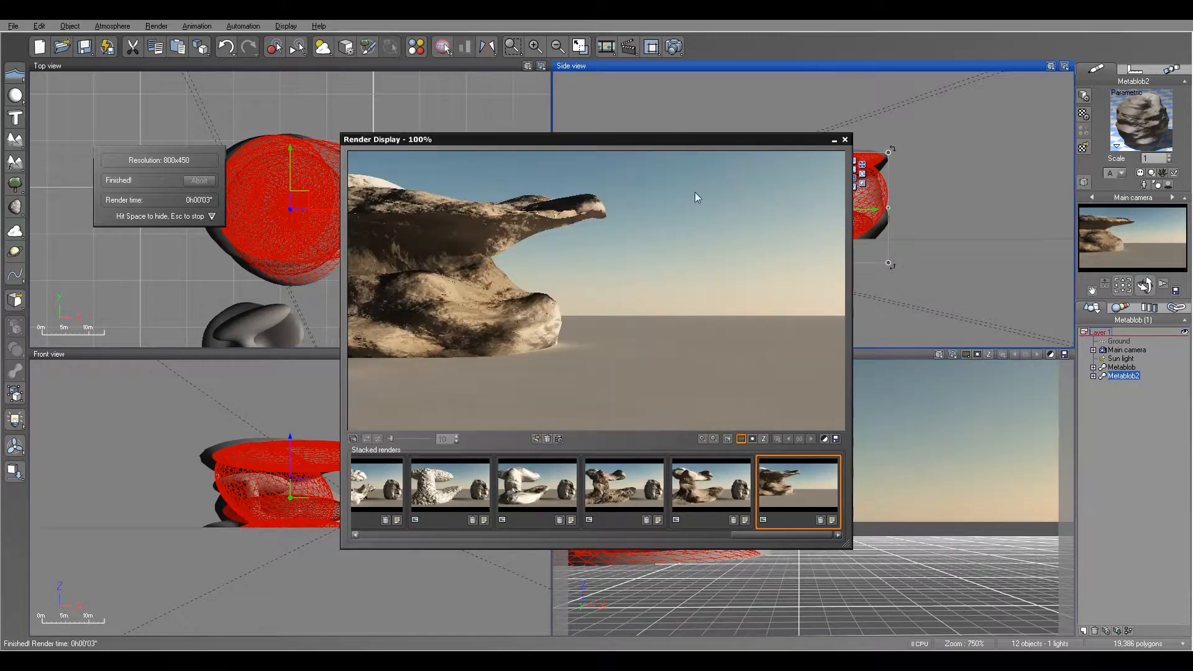
pyautogui.click(844, 140)
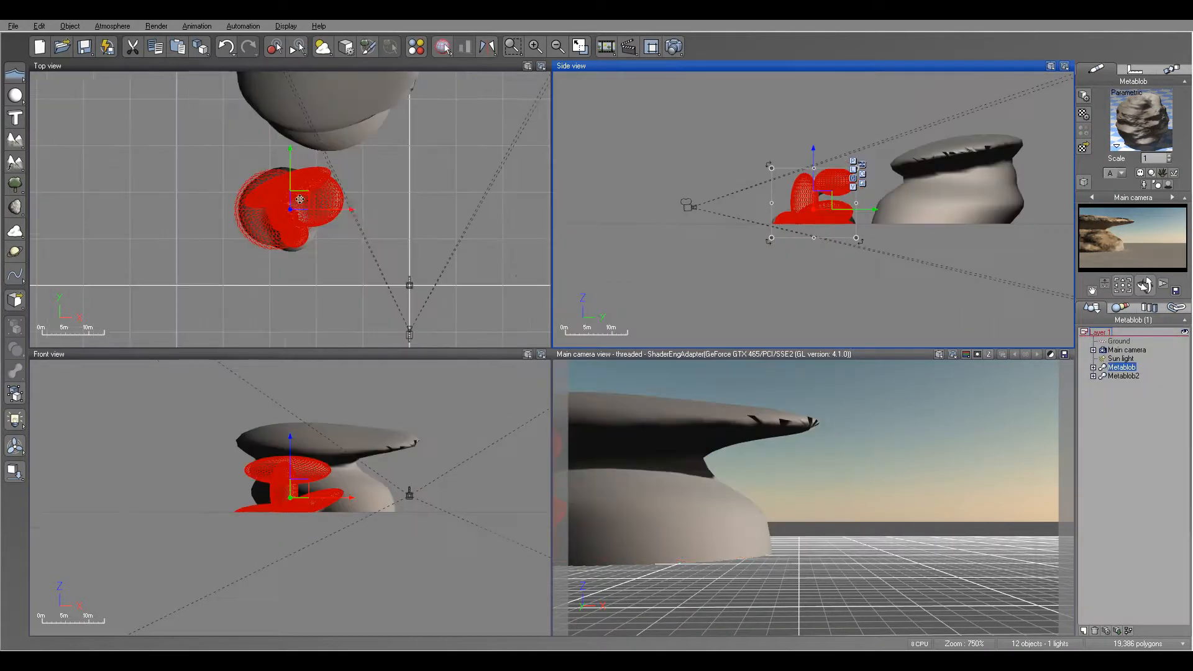
# Move the first metablob into camera view beside the large overhanging rock and test-render the composition
pyautogui.moveTo(323, 189); pyautogui.dragTo(428, 130)
pyautogui.click(674, 48)
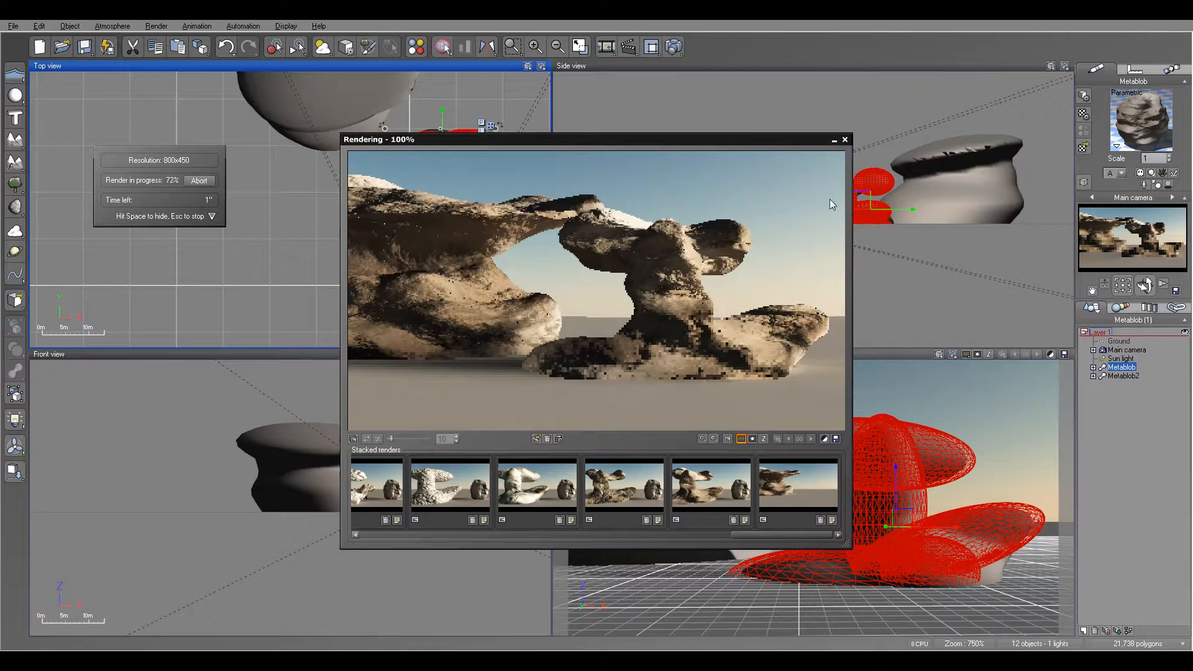
pyautogui.click(844, 140)
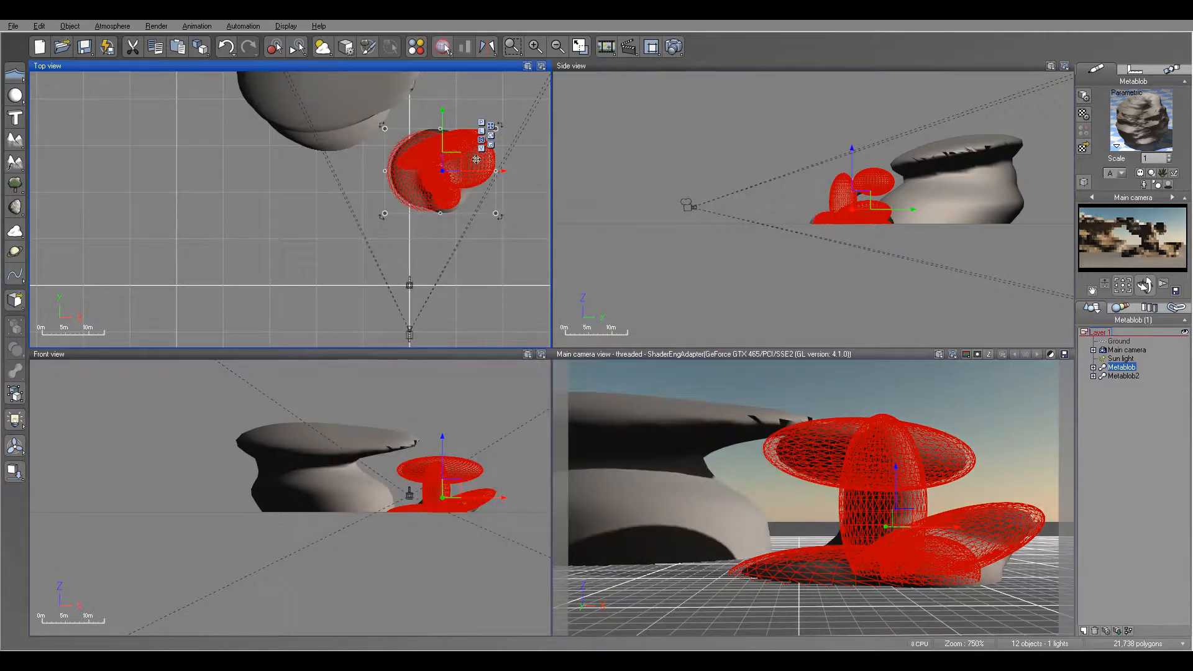
# Shrink the first metablob in the top view, and delete it from the scene
pyautogui.moveTo(381, 128); pyautogui.dragTo(445, 169)
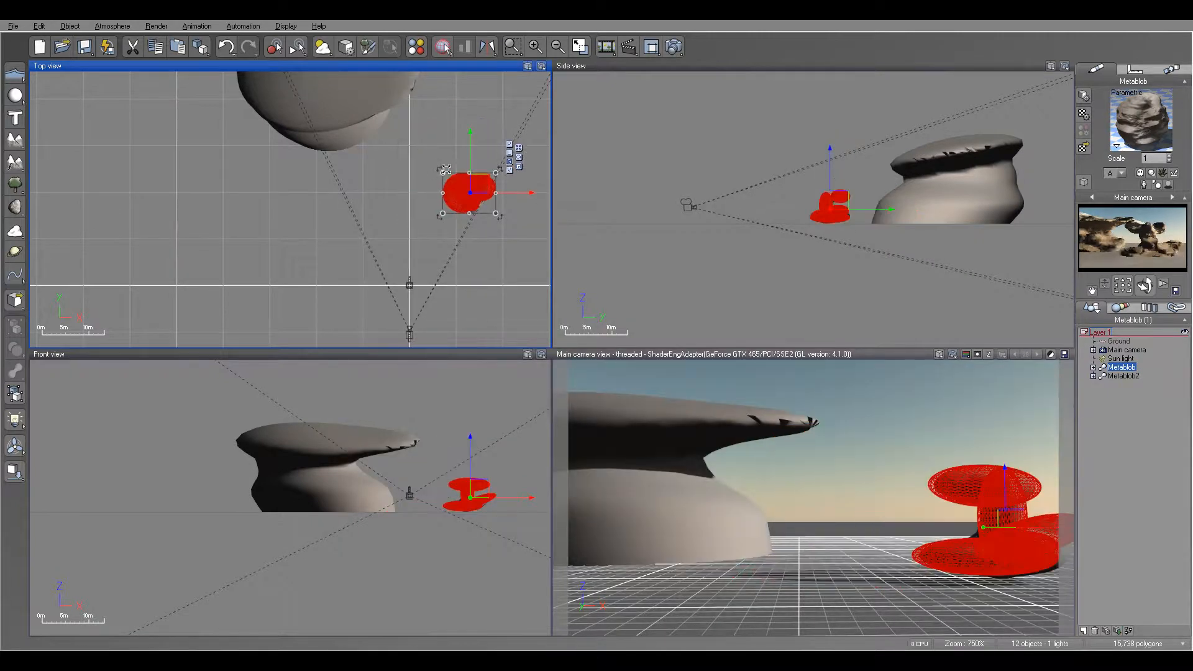
pyautogui.press('Delete')
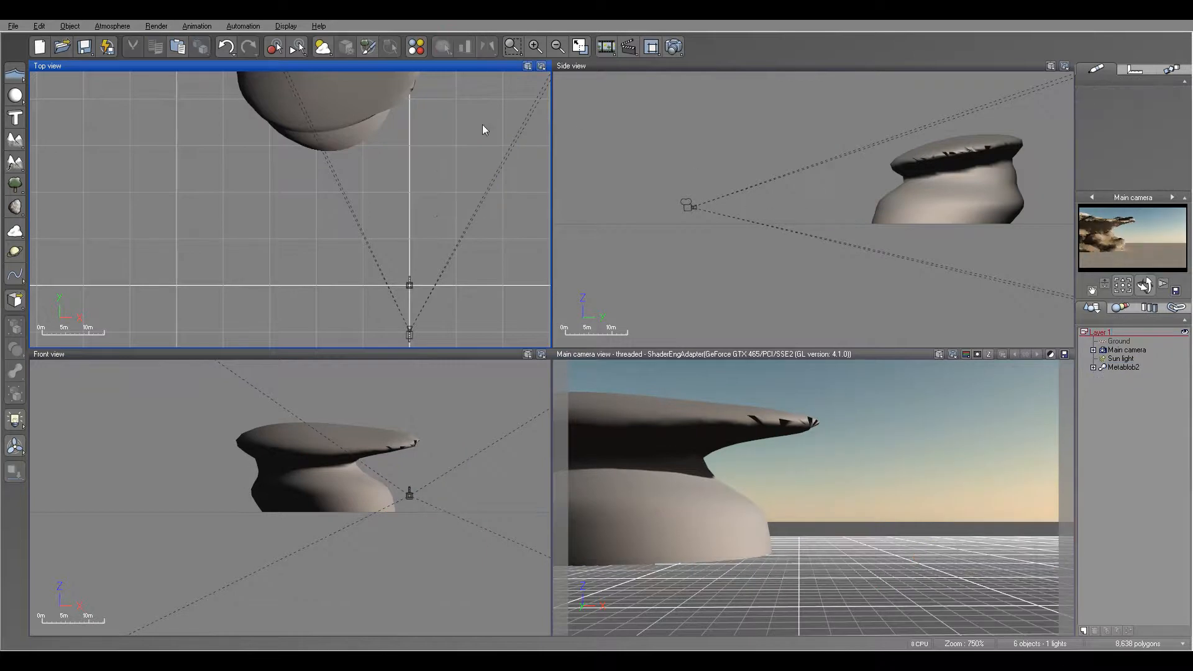
pyautogui.hotkey('ctrl', 'z')
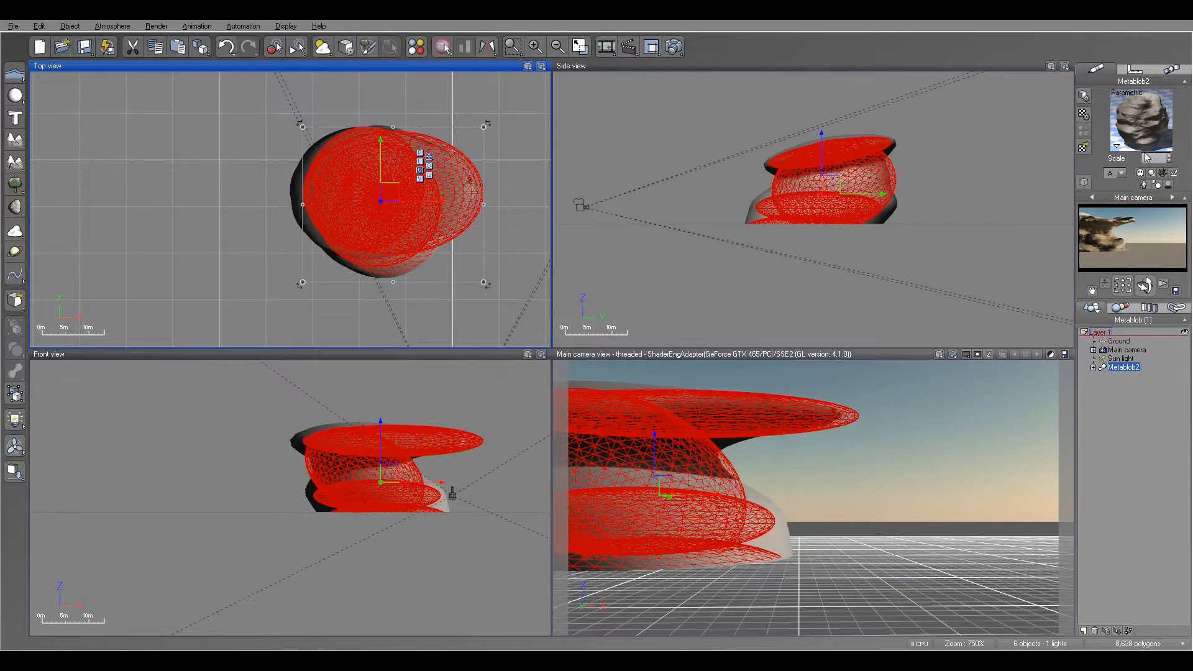
# In the RockRought material's color map for Metablob2, set the keycolor at position -0.46 to brown, RGB 122, 104, 83
pyautogui.doubleClick(1159, 126)
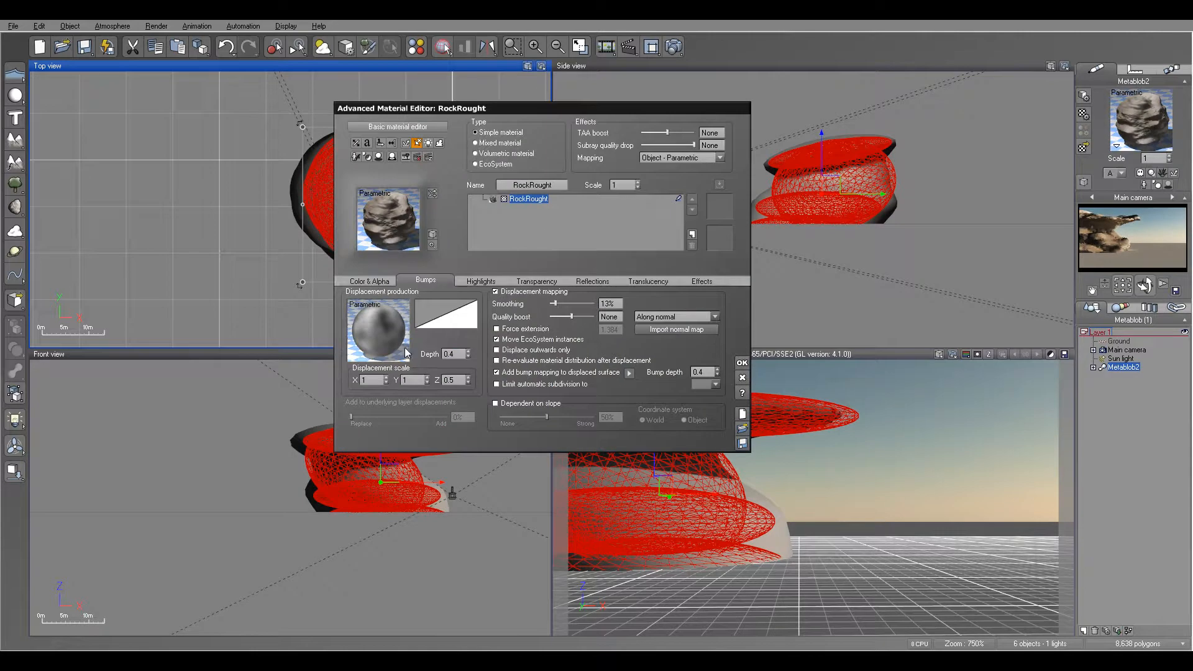
pyautogui.rightClick(443, 347)
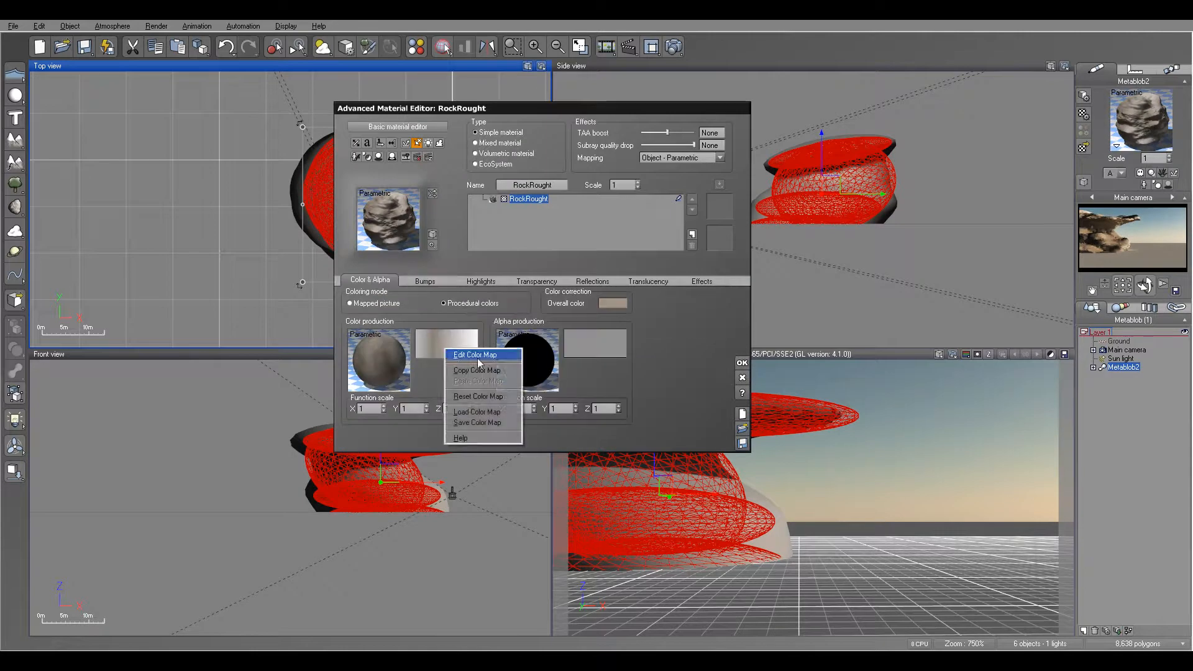
pyautogui.click(477, 358)
pyautogui.click(631, 332)
pyautogui.rightClick(752, 380)
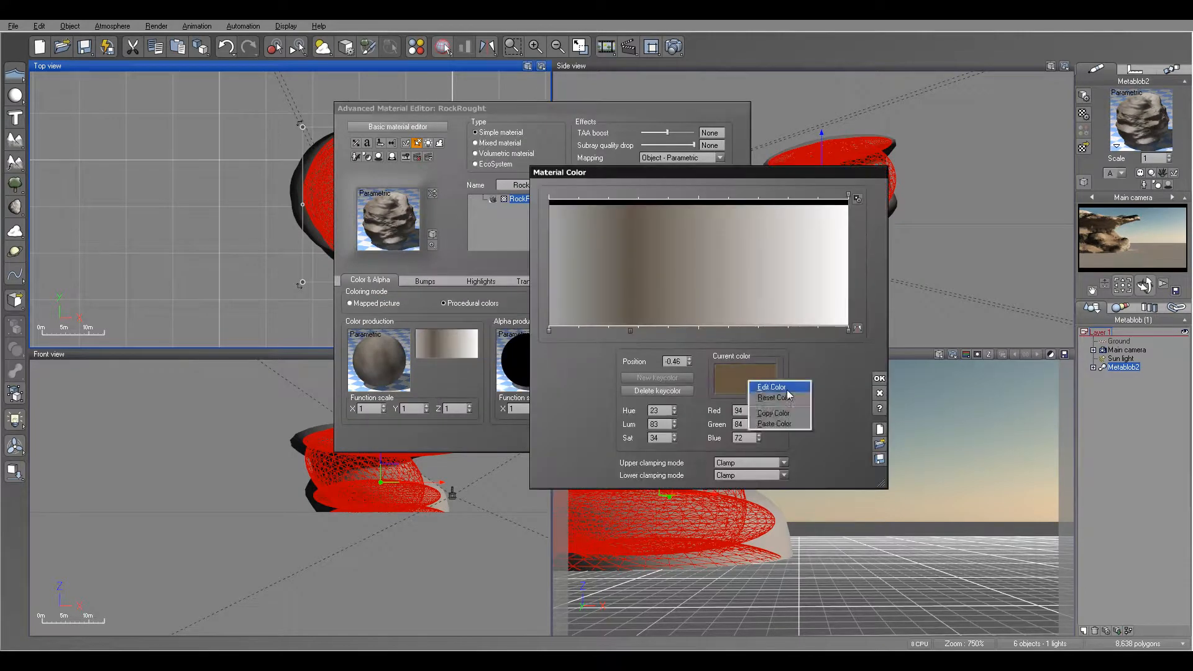
pyautogui.click(776, 385)
pyautogui.moveTo(621, 397); pyautogui.dragTo(620, 390)
pyautogui.moveTo(739, 375); pyautogui.dragTo(738, 370)
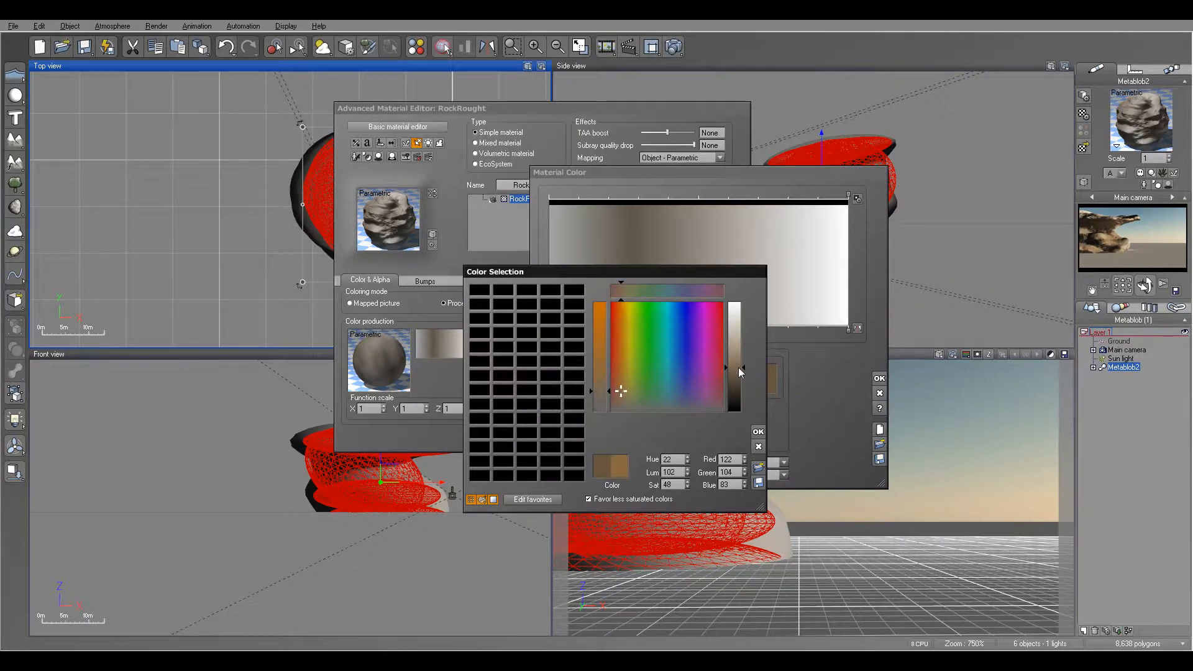
pyautogui.click(757, 431)
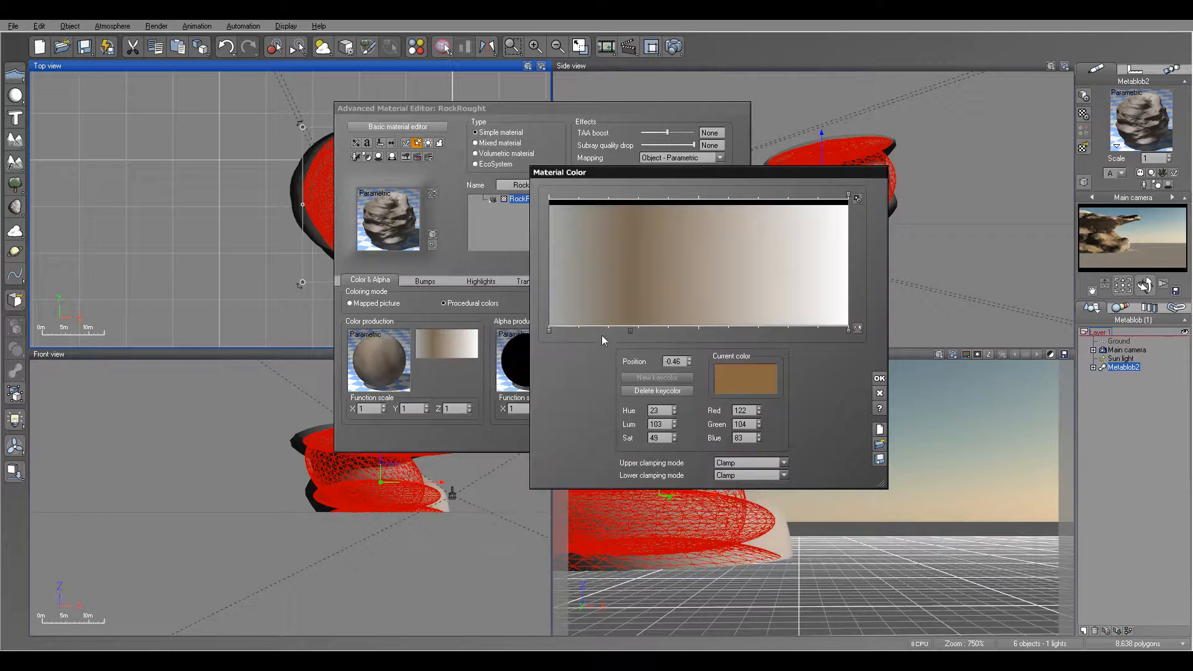
# Darken the keycolor at position -1 to a grey of RGB 97, 102, 99
pyautogui.click(547, 329)
pyautogui.click(748, 385)
pyautogui.moveTo(737, 346); pyautogui.dragTo(735, 366)
pyautogui.click(758, 431)
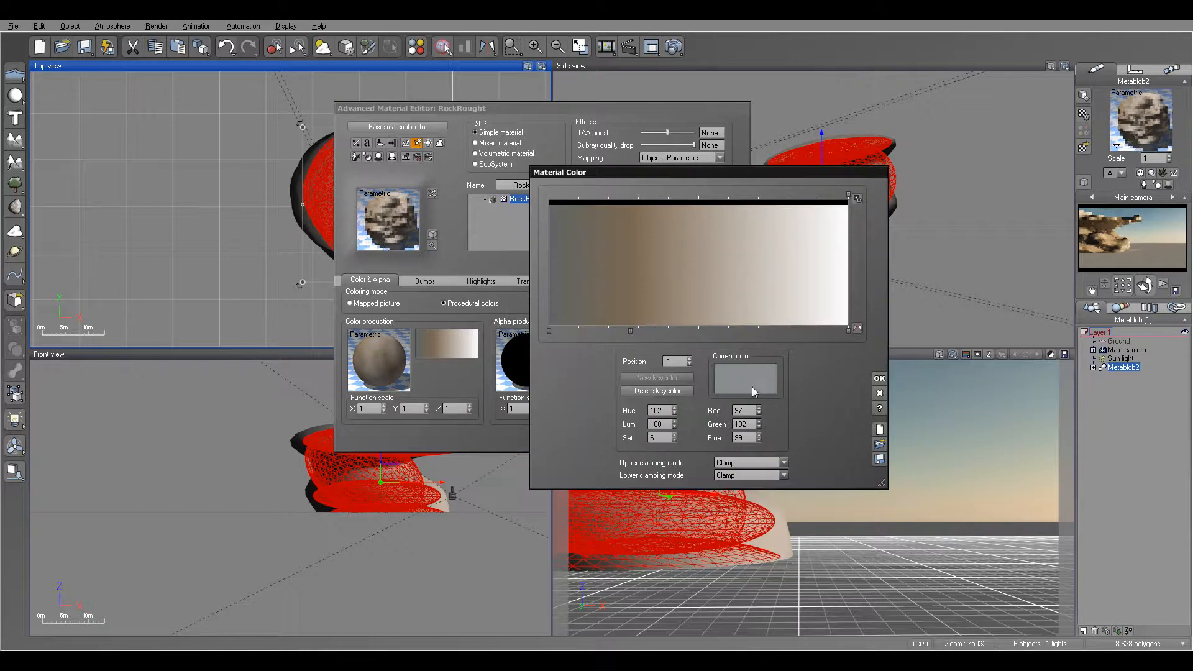
# Change the keycolor at position 1 to orange, RGB 220, 145, 95, and accept the color map
pyautogui.click(848, 331)
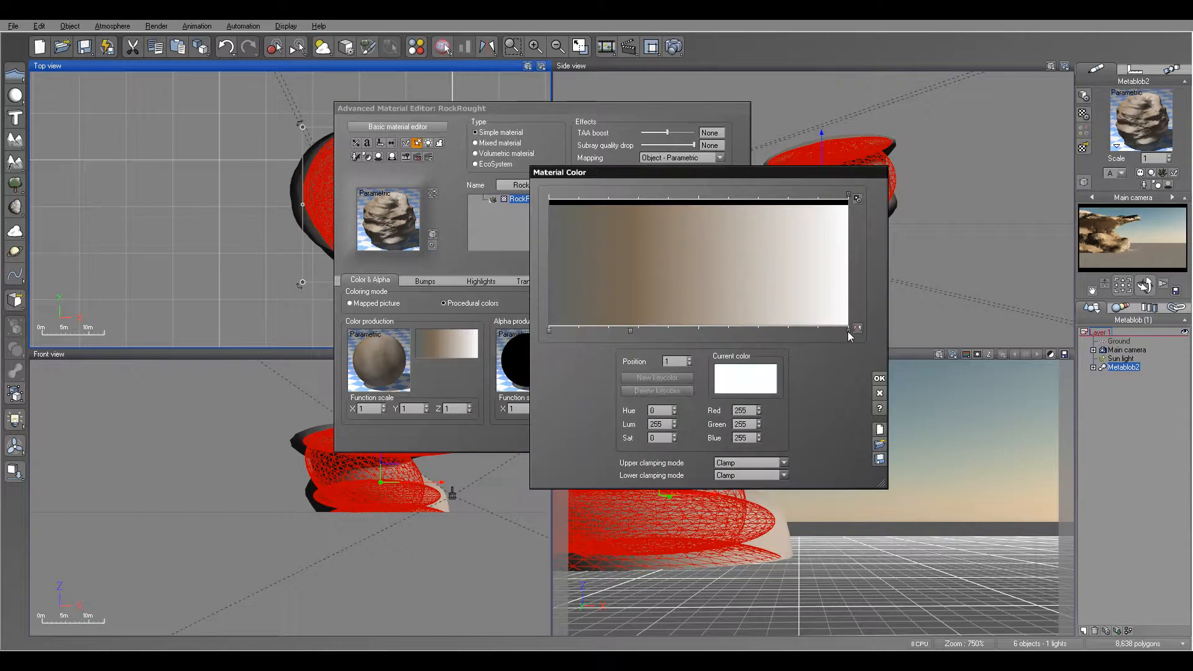
pyautogui.rightClick(743, 385)
pyautogui.click(768, 389)
pyautogui.click(622, 360)
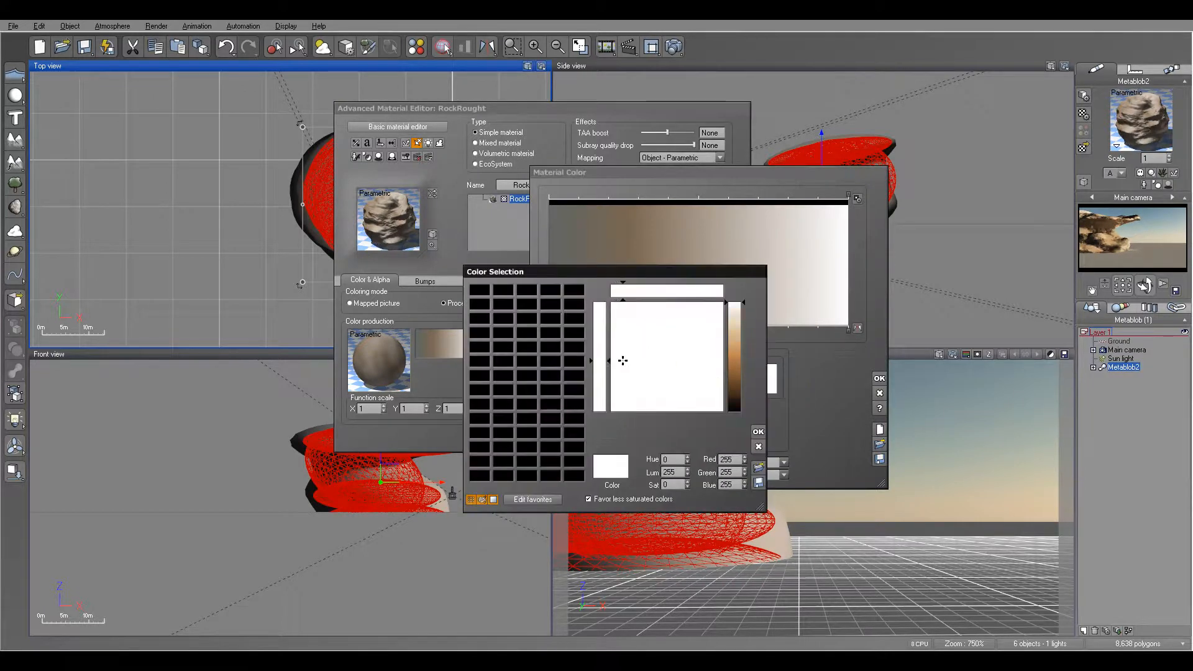
pyautogui.moveTo(735, 305); pyautogui.dragTo(736, 331)
pyautogui.moveTo(619, 358); pyautogui.dragTo(620, 342)
pyautogui.moveTo(736, 330); pyautogui.dragTo(736, 343)
pyautogui.click(757, 432)
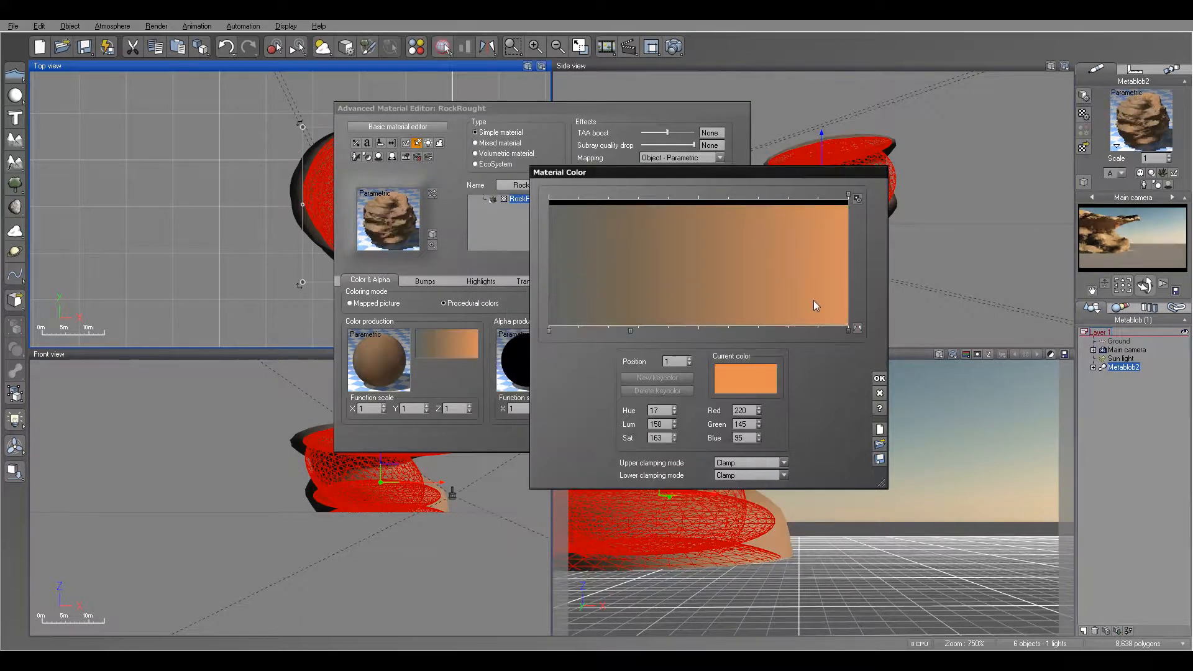
pyautogui.click(879, 379)
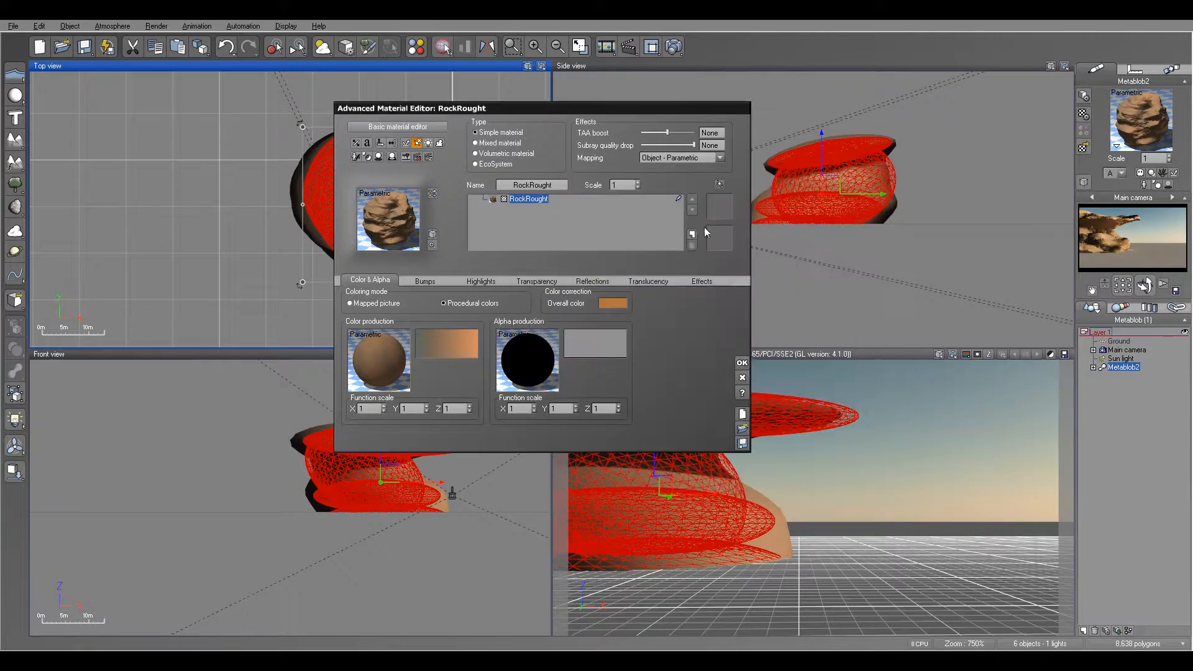
# Set RockRought's displacement depth to 0.5 and smoothing to 26%, and accept the material
pyautogui.click(425, 282)
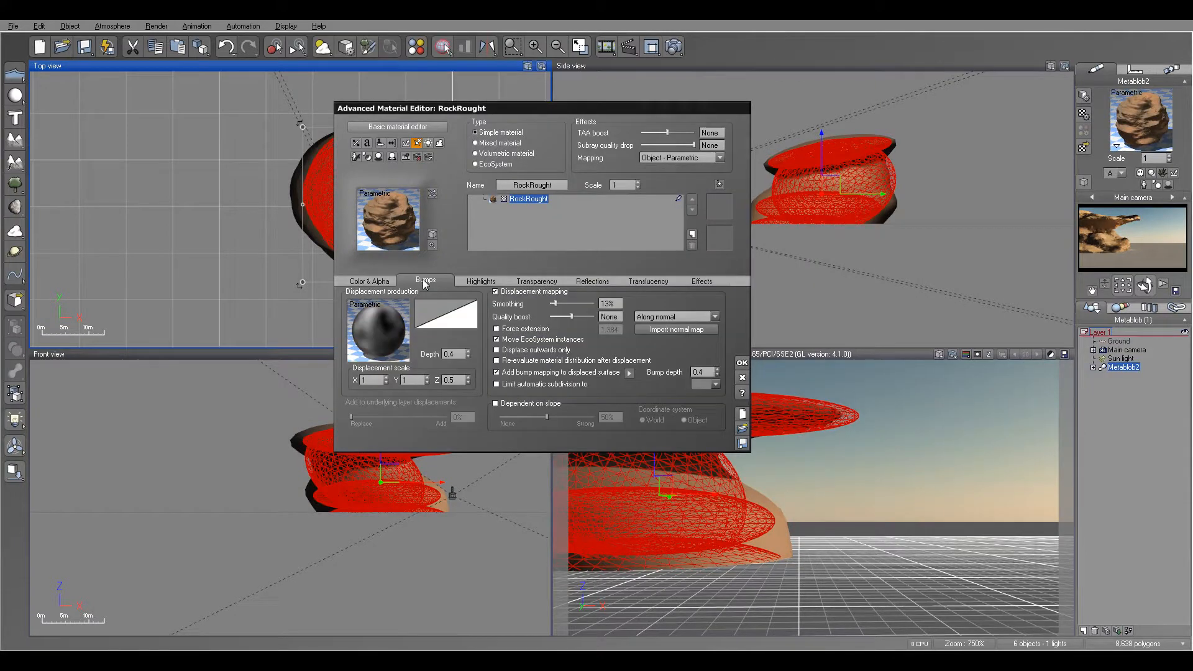
pyautogui.click(469, 352)
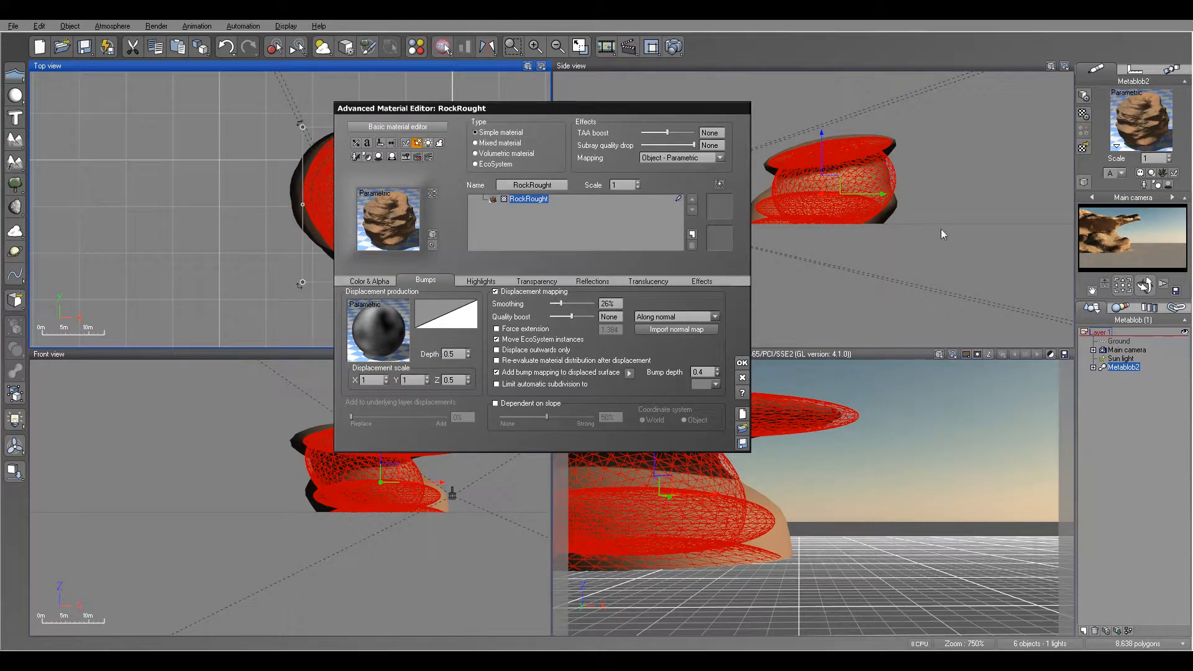
pyautogui.click(741, 362)
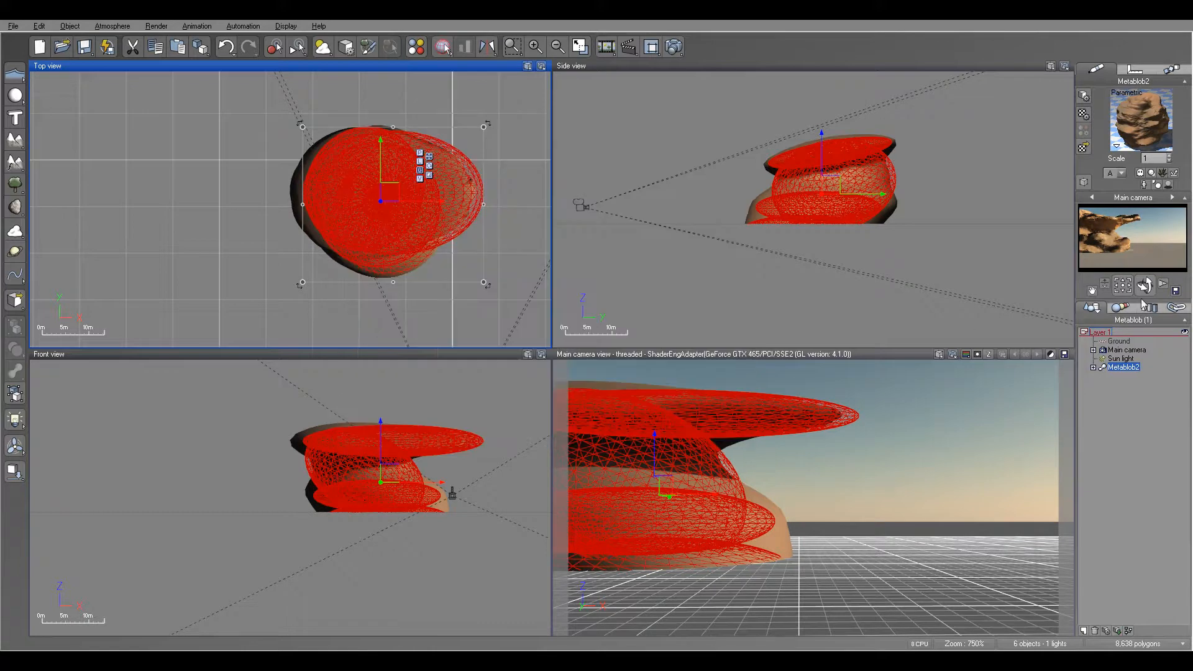
# Raise the main camera in the side view to a height of about 13.7 m
pyautogui.click(1125, 352)
pyautogui.moveTo(881, 192); pyautogui.dragTo(822, 239, button='right')
pyautogui.moveTo(763, 248); pyautogui.dragTo(763, 203)
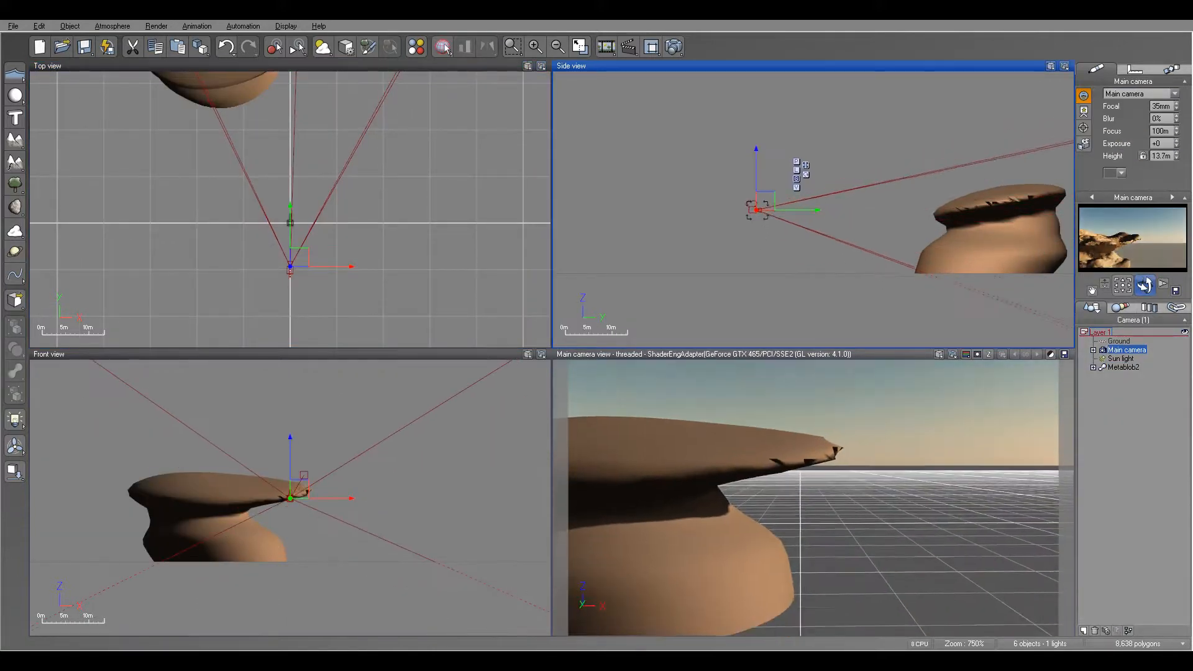
# Render the scene to check the recolored rock from the raised camera, and close the render
pyautogui.click(670, 48)
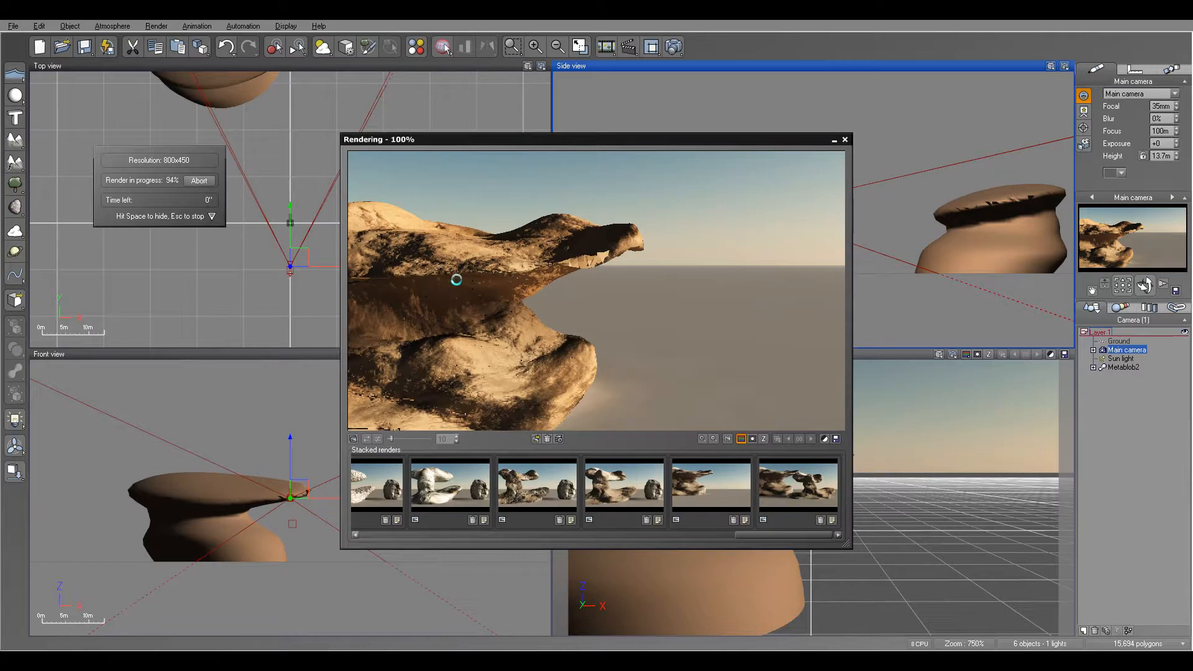
pyautogui.click(672, 403)
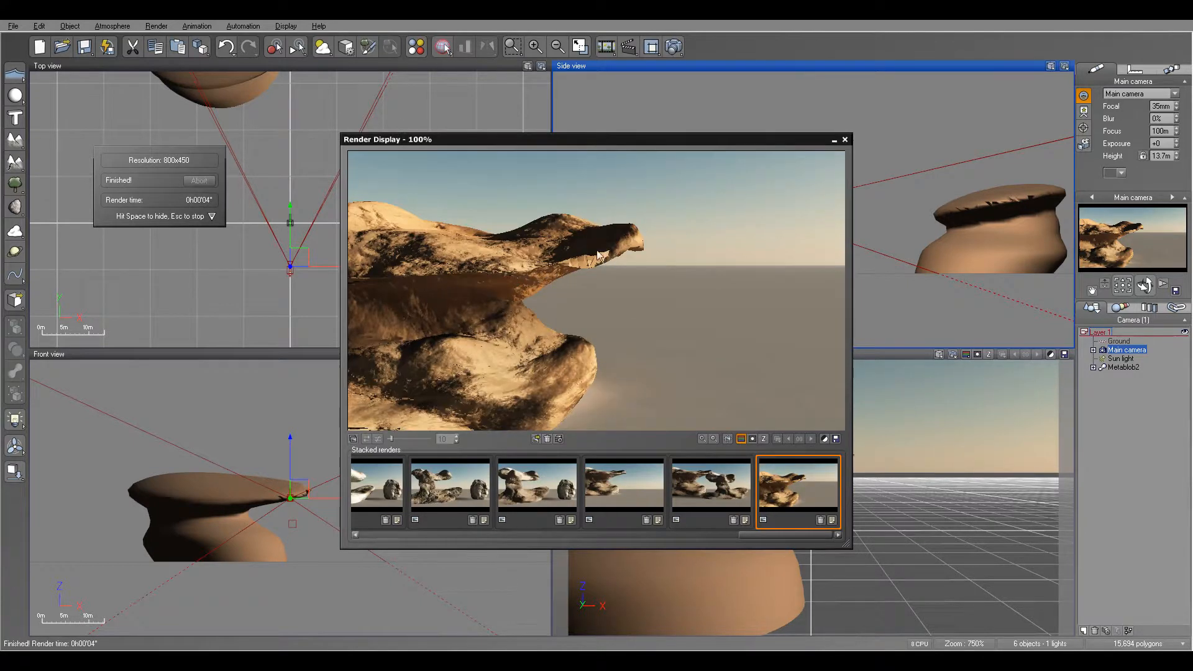
pyautogui.click(844, 141)
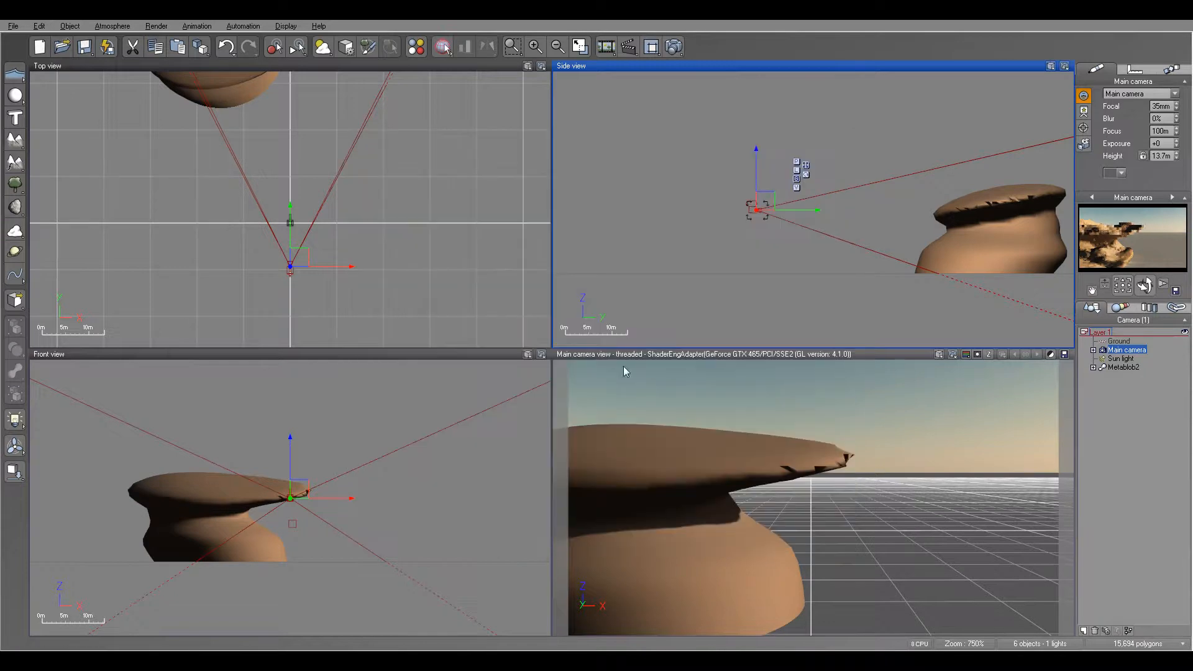
# Reopen Metablob2's material and set smoothing to 58%, quality boost to +0.1 and bump depth to 1.4
pyautogui.click(1123, 367)
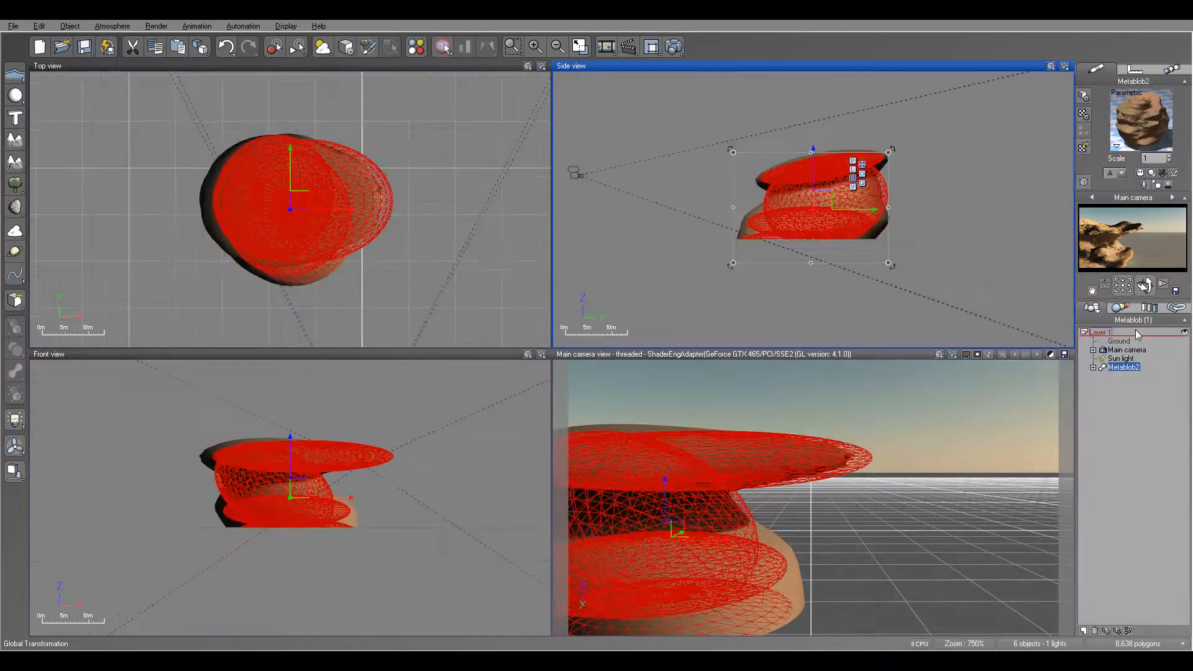
pyautogui.doubleClick(1147, 129)
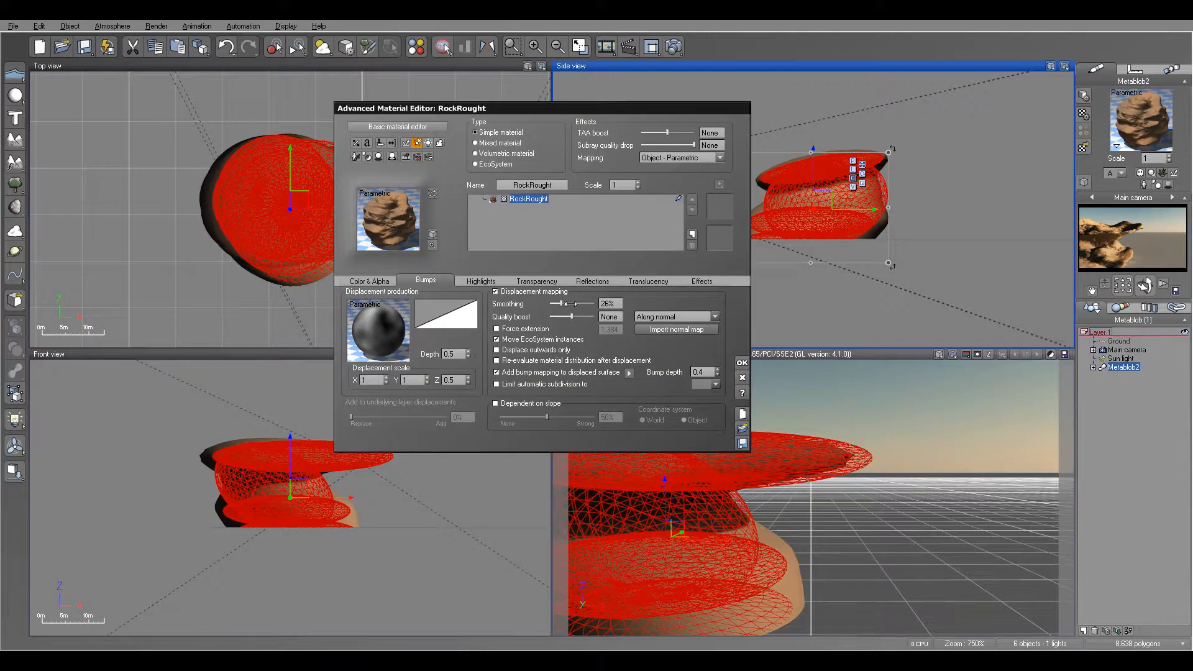
pyautogui.moveTo(575, 302); pyautogui.dragTo(579, 316)
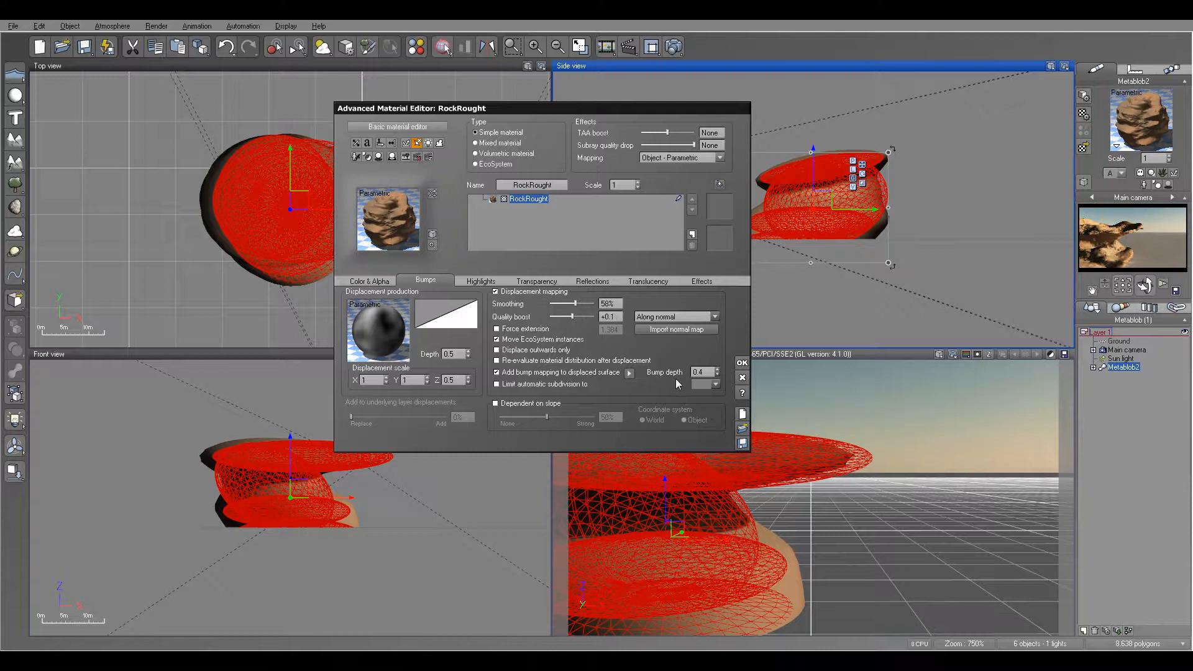
pyautogui.click(718, 370)
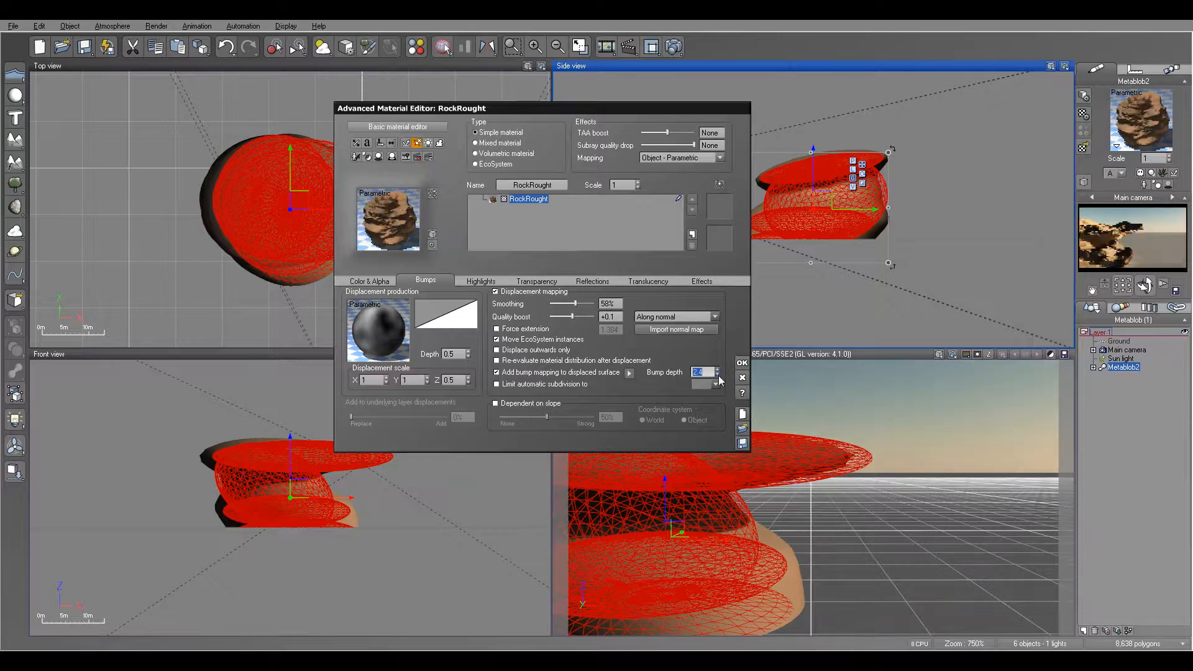
pyautogui.click(718, 374)
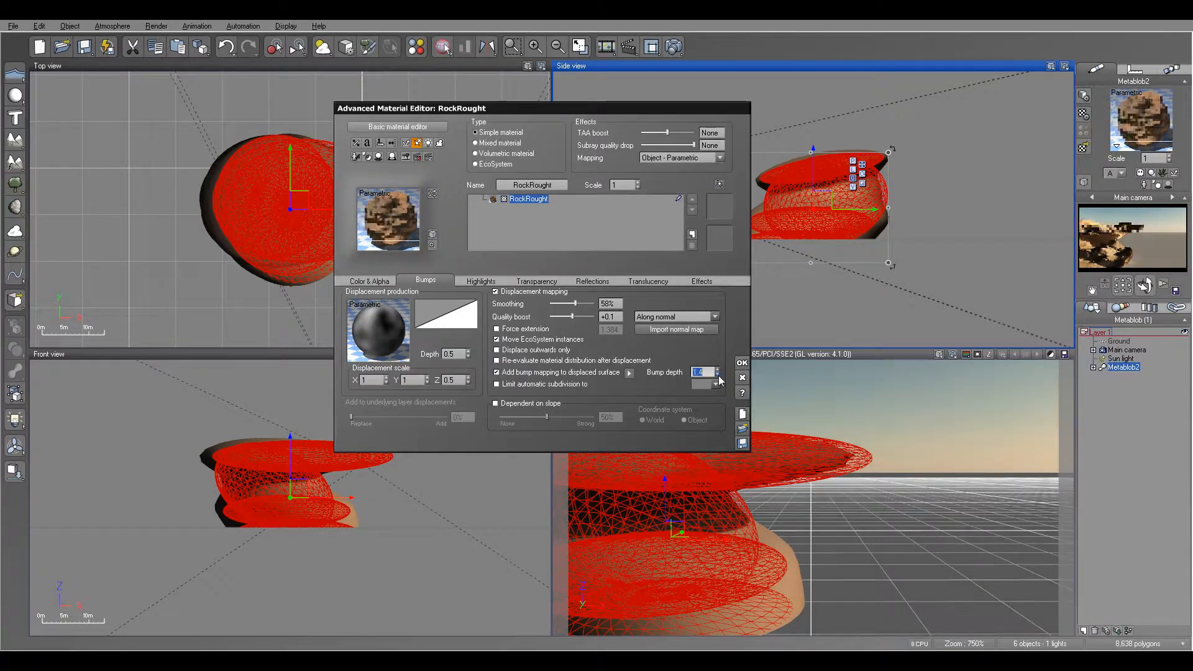
# Reduce the material's displacement depth to 0.25
pyautogui.click(468, 357)
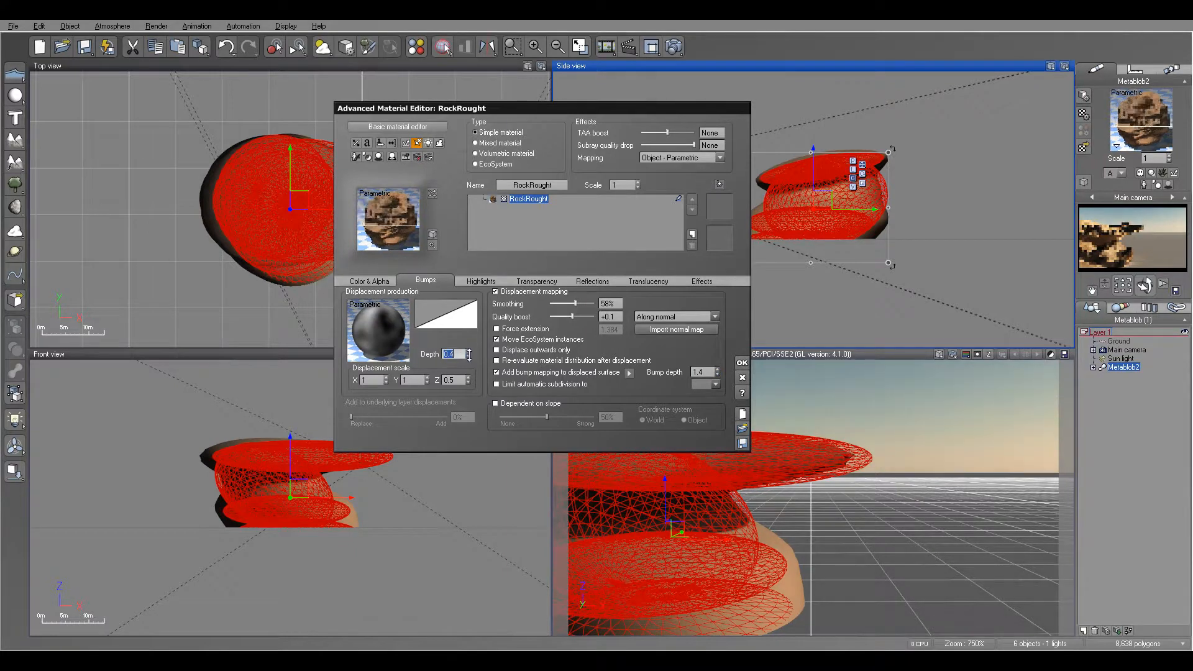
pyautogui.click(468, 357)
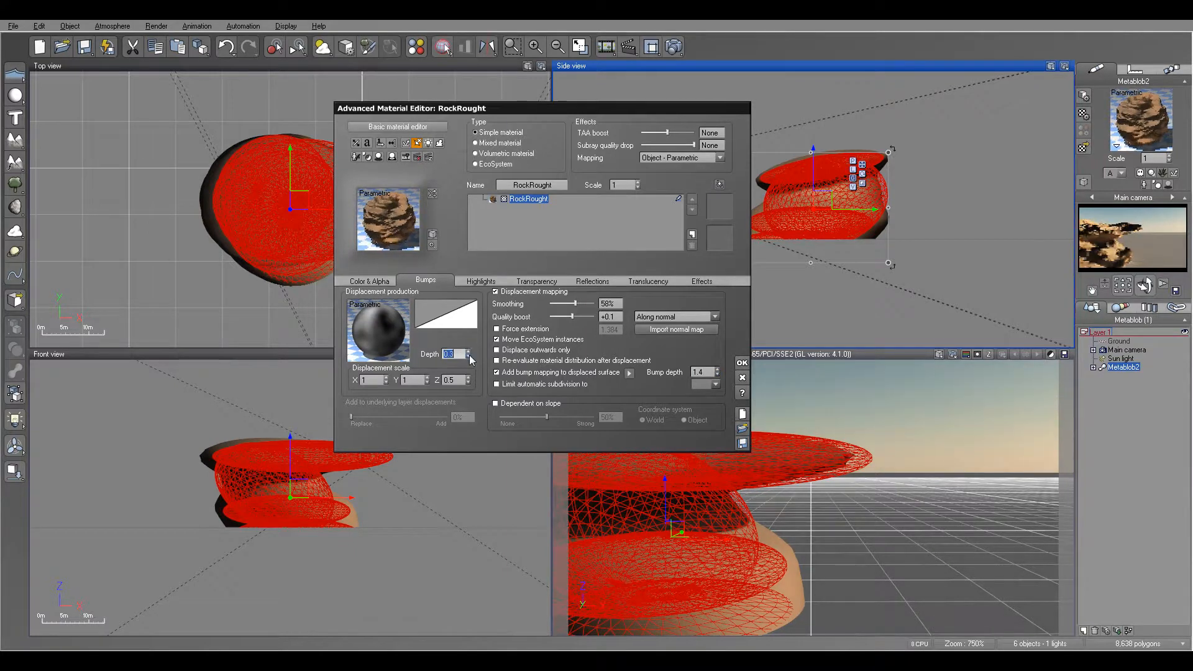
pyautogui.click(468, 356)
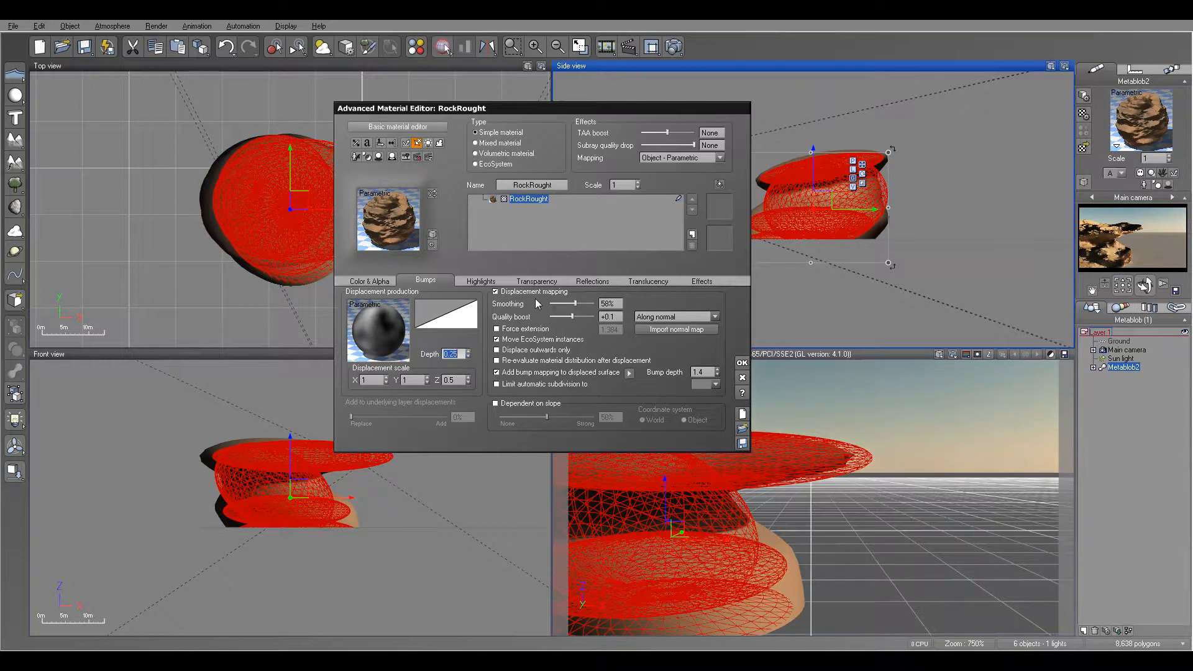
# Render the scene to check the rock's smoother displacement and stronger bumps, and close the render
pyautogui.click(672, 47)
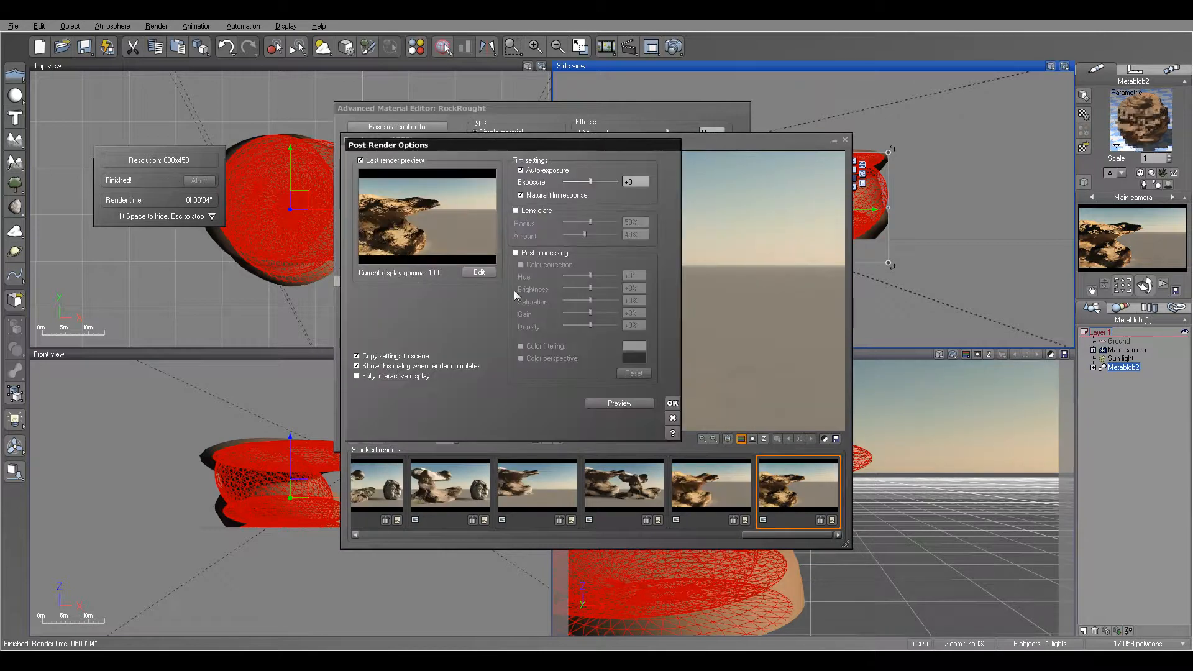
pyautogui.click(671, 401)
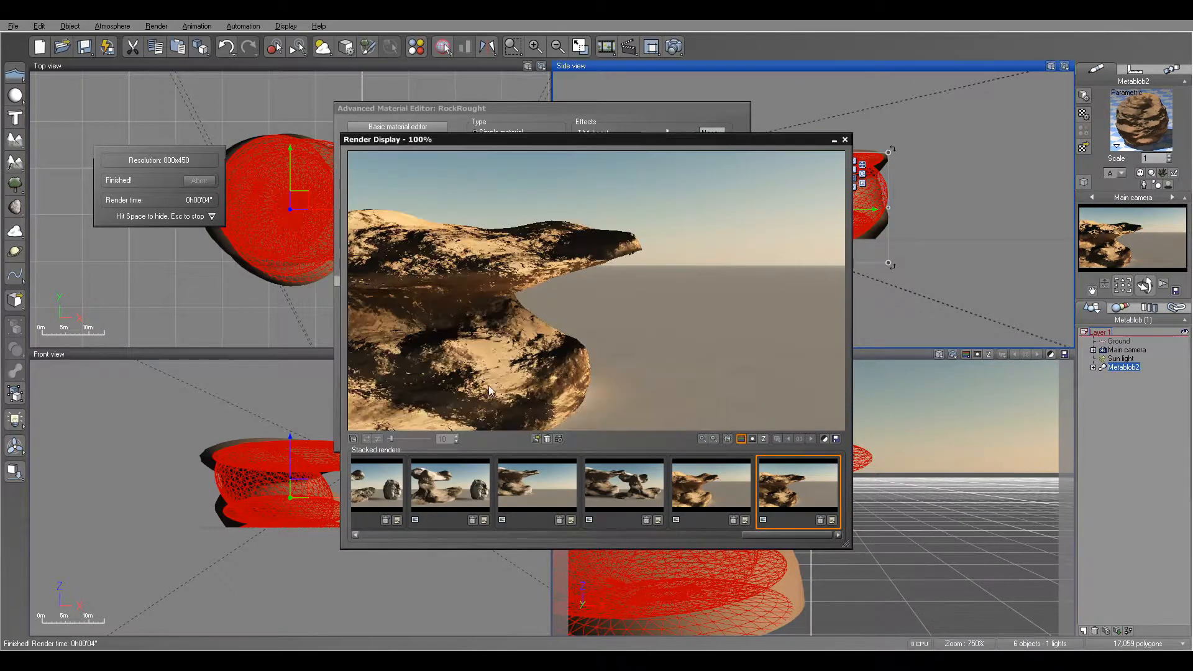
pyautogui.click(845, 141)
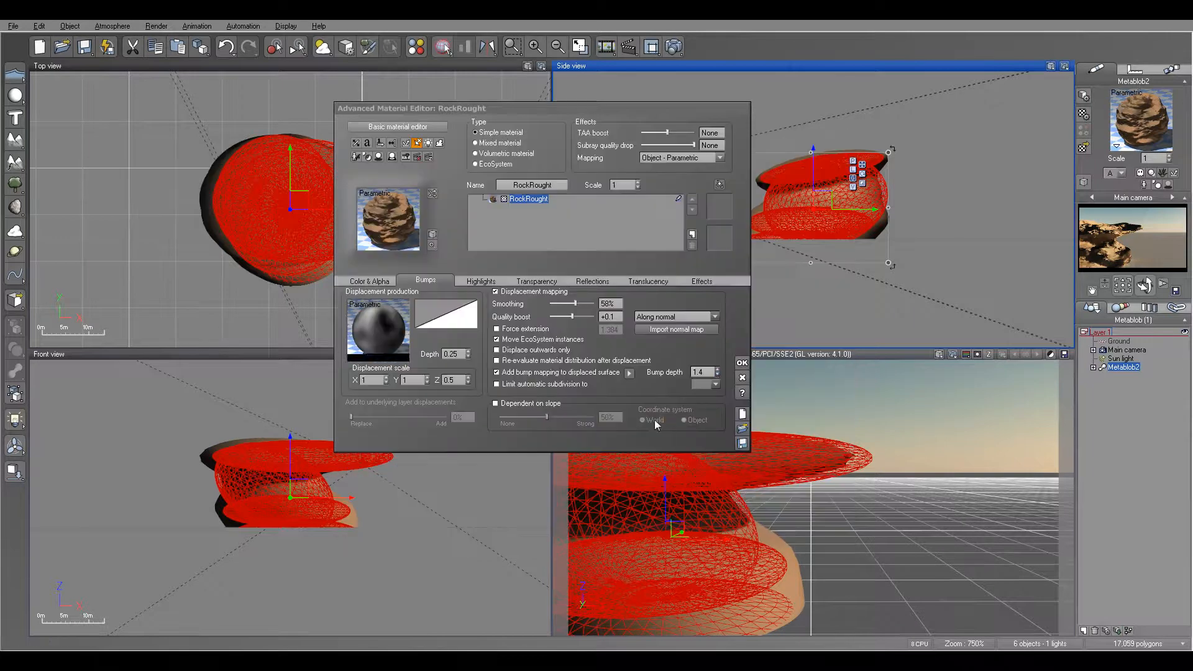
# Set the bump depth to 0.3, test-render the rock and close the render
pyautogui.click(718, 373)
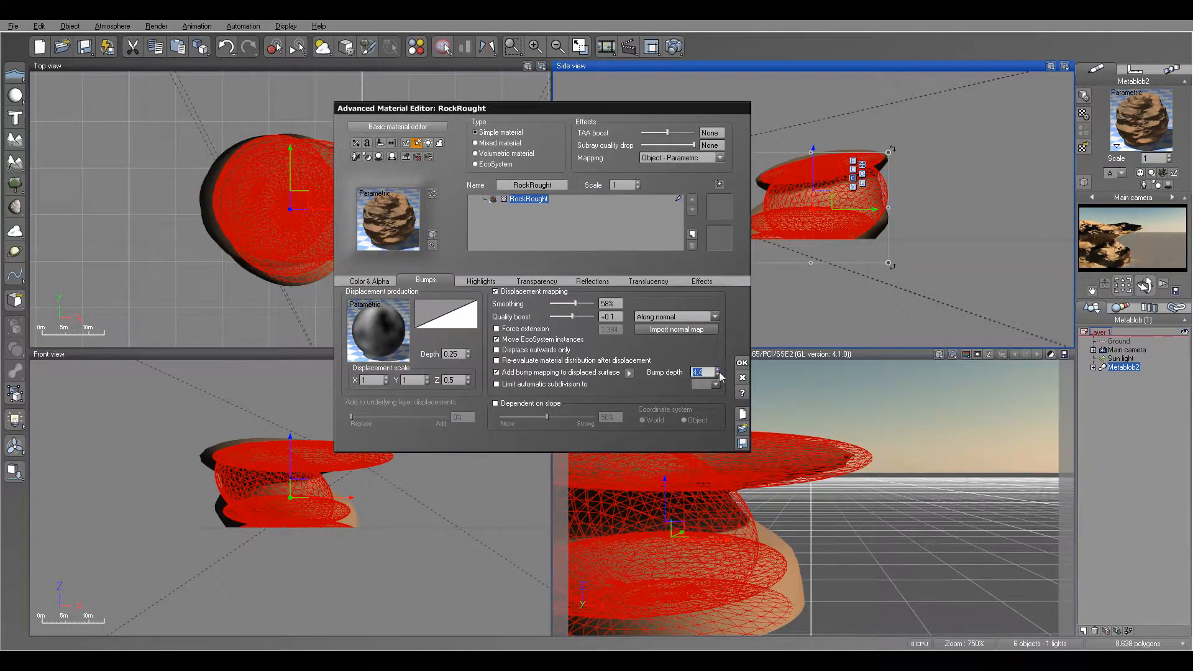
pyautogui.write('3')
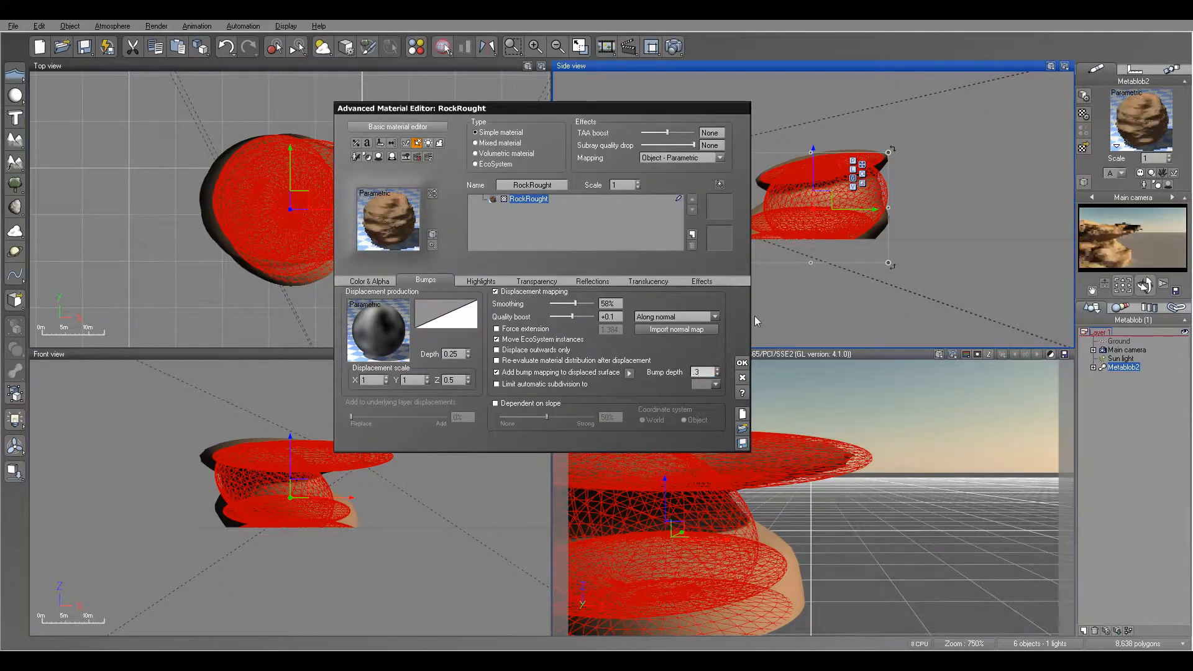
pyautogui.click(674, 48)
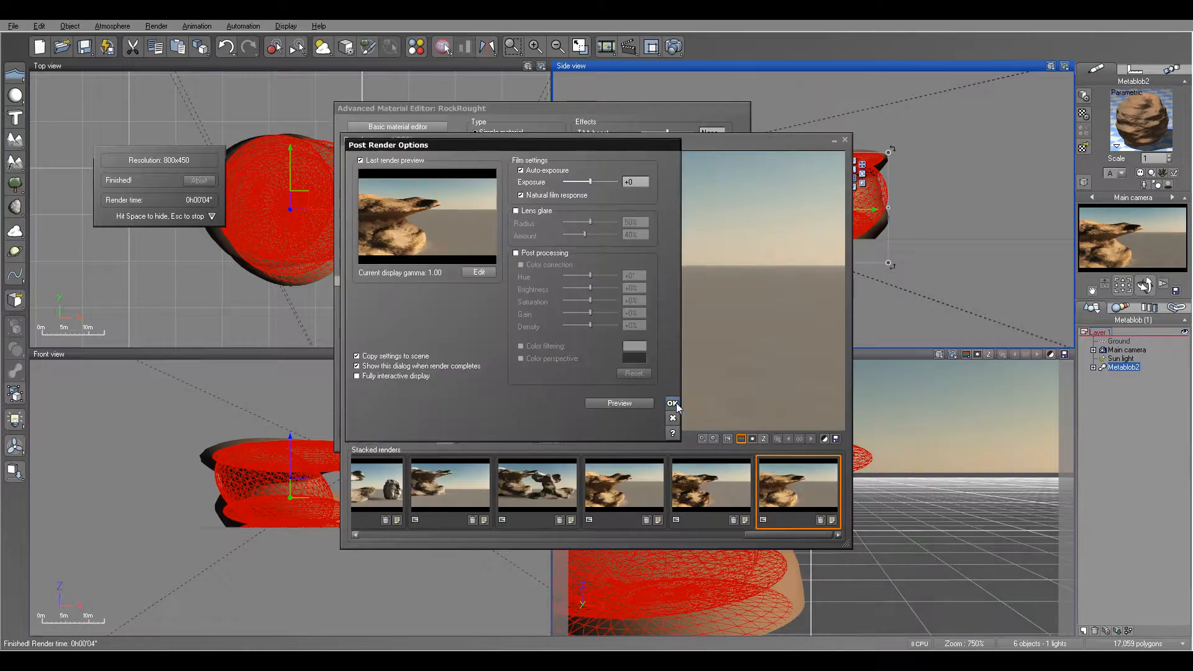
pyautogui.click(672, 403)
pyautogui.click(845, 140)
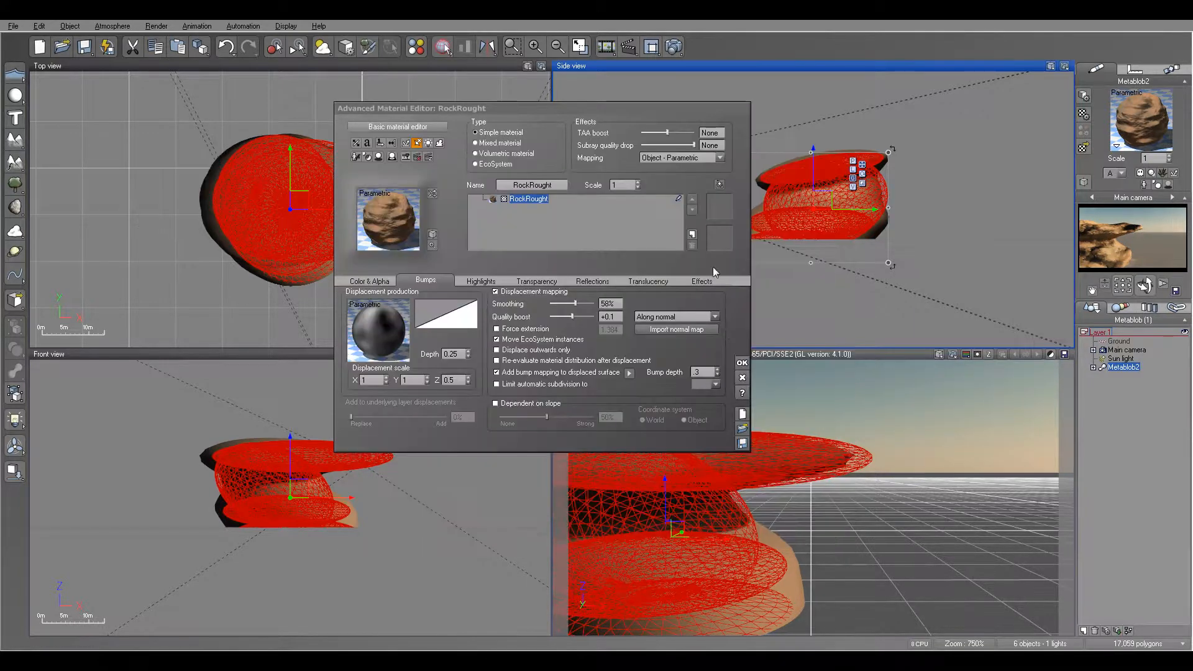
# Accept Metablob2's material settings and copy its RockRought material
pyautogui.click(744, 365)
pyautogui.rightClick(1119, 107)
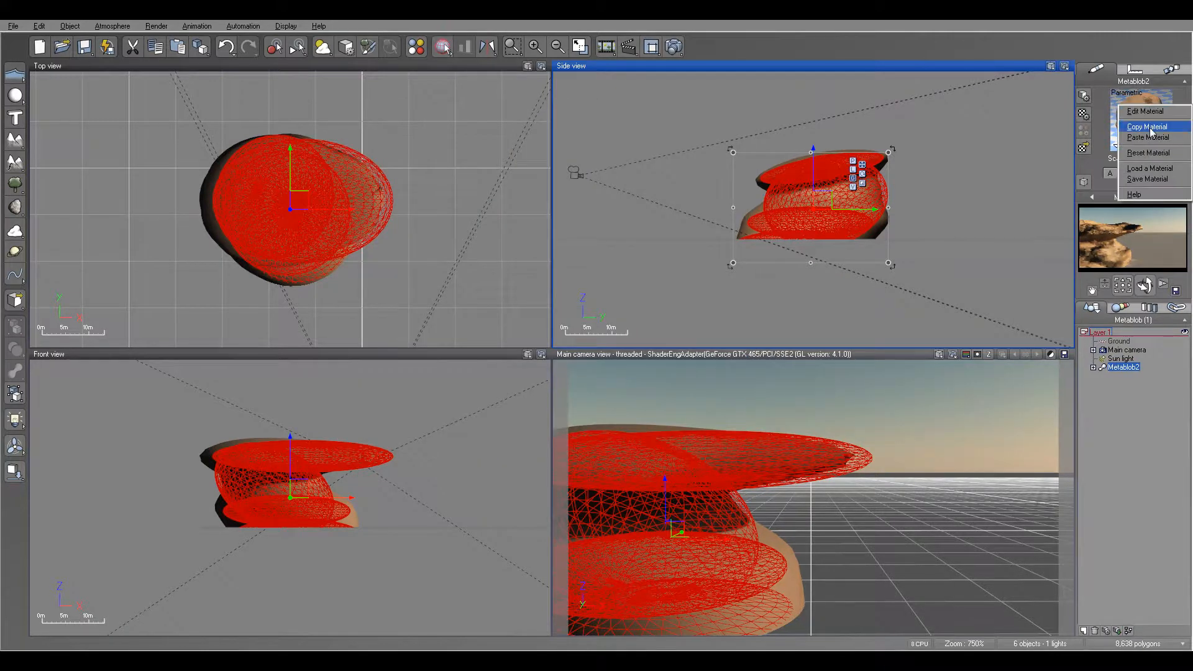
pyautogui.click(1150, 127)
pyautogui.scroll(-6, 401, 135)
pyautogui.moveTo(402, 135); pyautogui.dragTo(364, 174, button='right')
pyautogui.doubleClick(1136, 121)
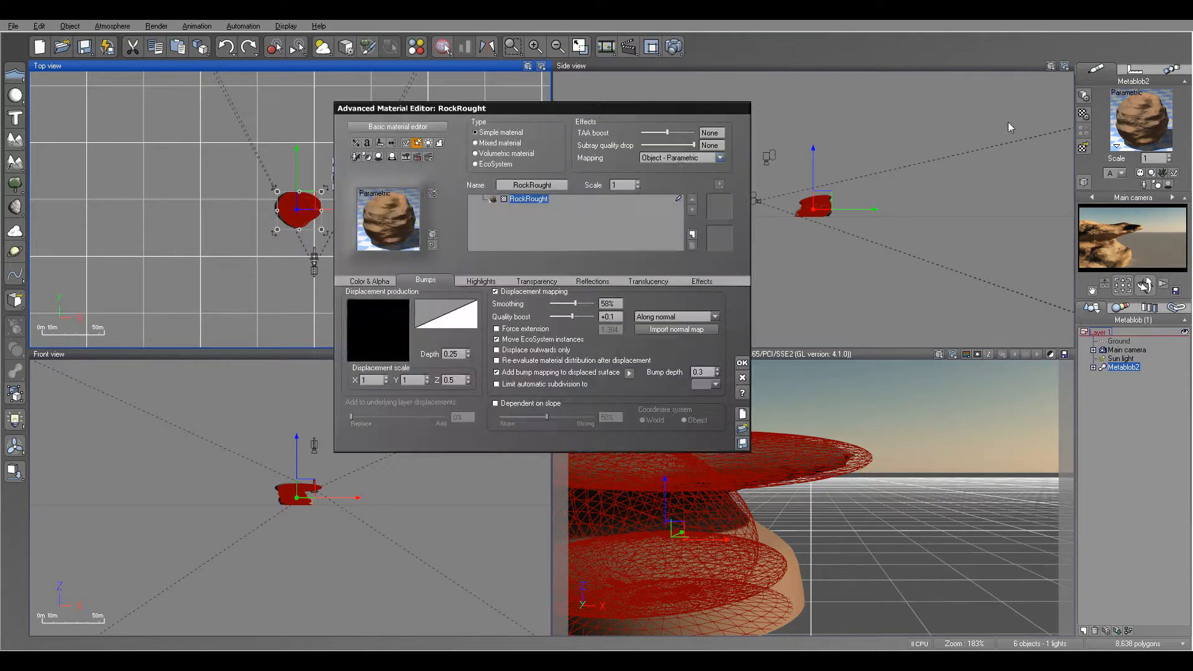
pyautogui.click(742, 363)
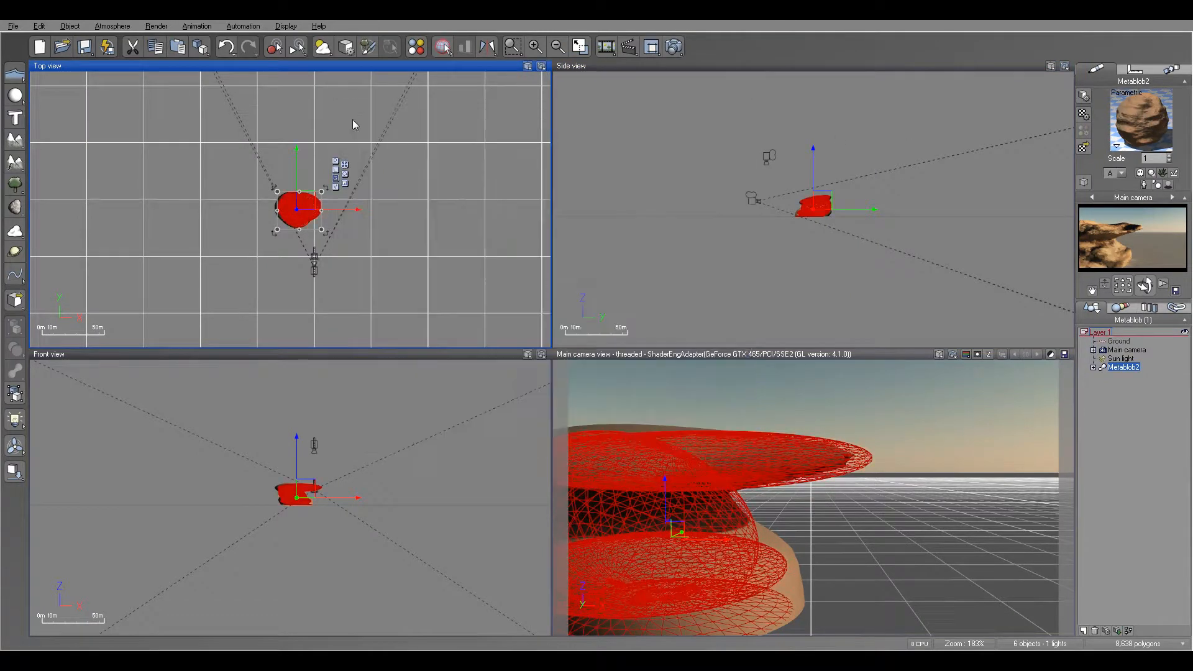
# Add a terrain and scale it down around the rock
pyautogui.click(16, 141)
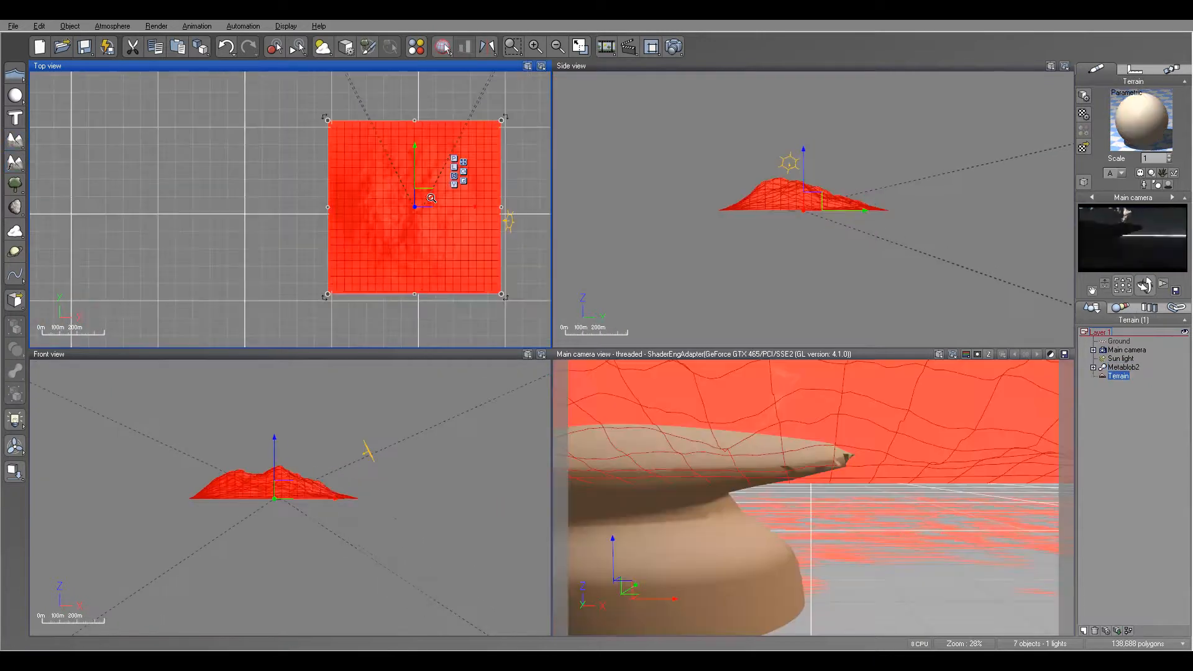
pyautogui.moveTo(328, 119); pyautogui.dragTo(427, 190)
pyautogui.scroll(10, 442, 216)
pyautogui.moveTo(214, 137); pyautogui.dragTo(418, 237, button='right')
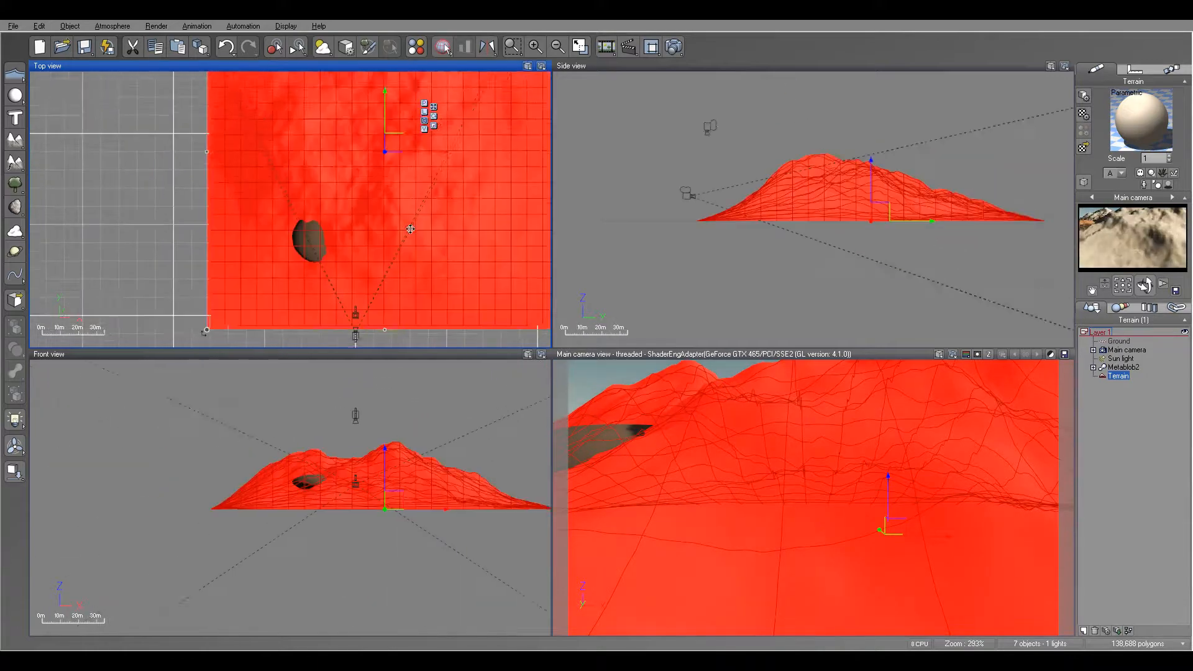
# Flatten the terrain into low ground behind the rock and give it the copied RockRought material
pyautogui.scroll(-2, 410, 230)
pyautogui.click(870, 206)
pyautogui.moveTo(860, 172); pyautogui.dragTo(861, 213)
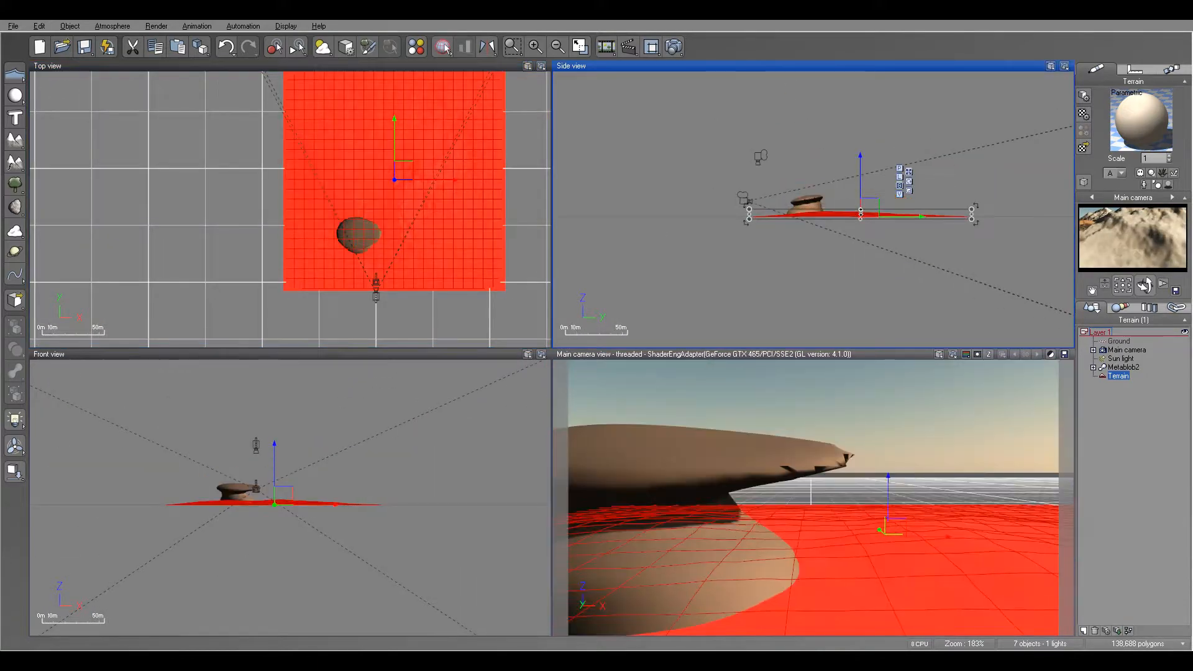
pyautogui.click(470, 220)
pyautogui.moveTo(414, 222); pyautogui.dragTo(416, 186)
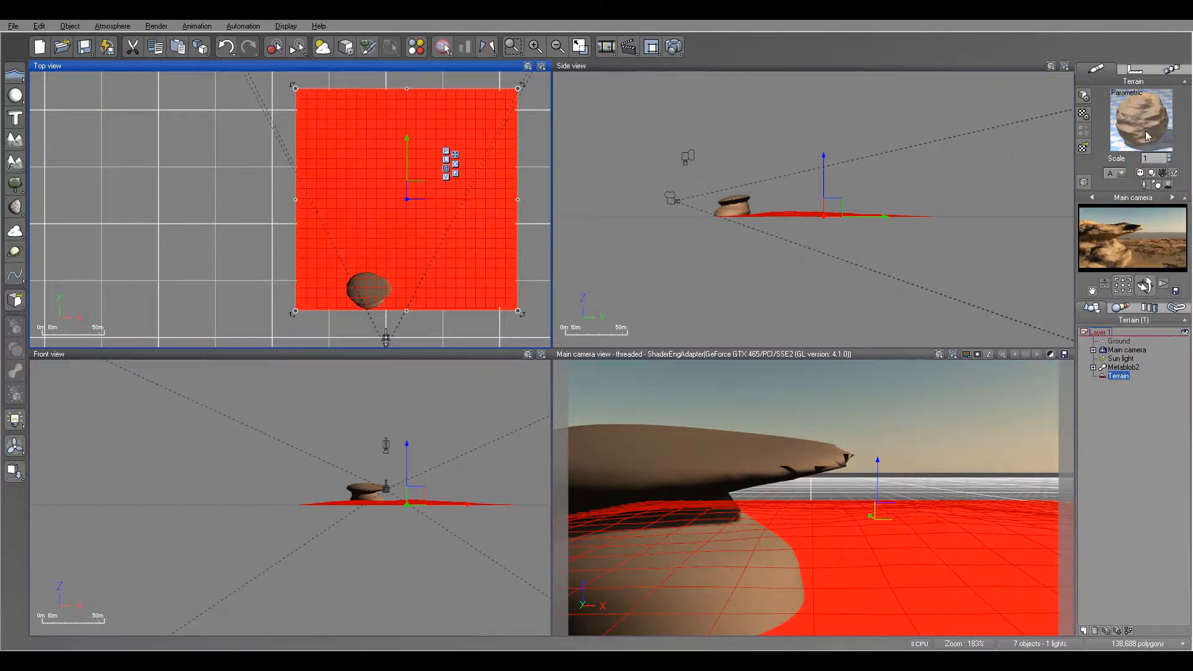
# Render the scene to check the rock against the new ground terrain, and close the render
pyautogui.click(673, 47)
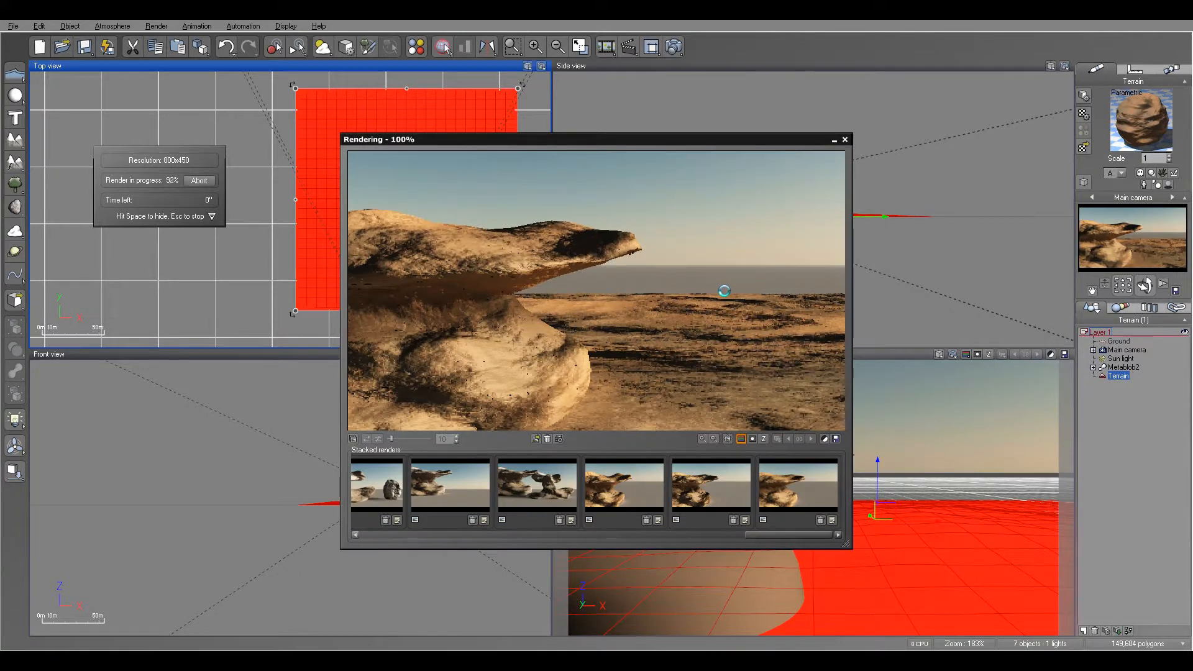
pyautogui.click(672, 404)
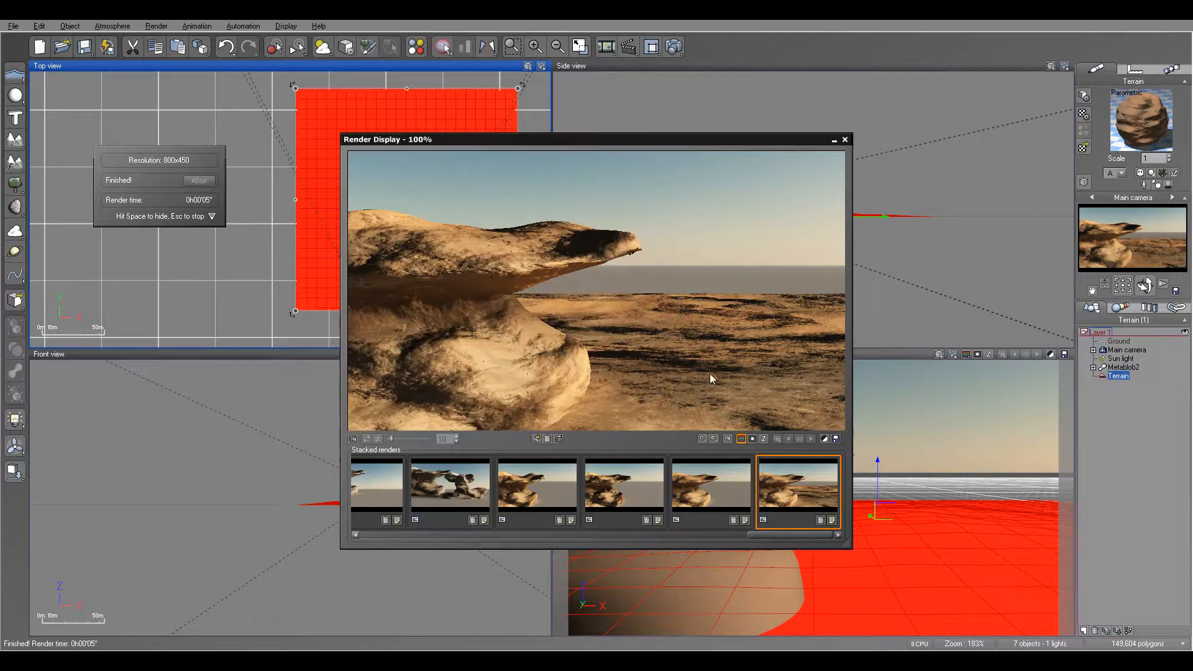
pyautogui.click(845, 140)
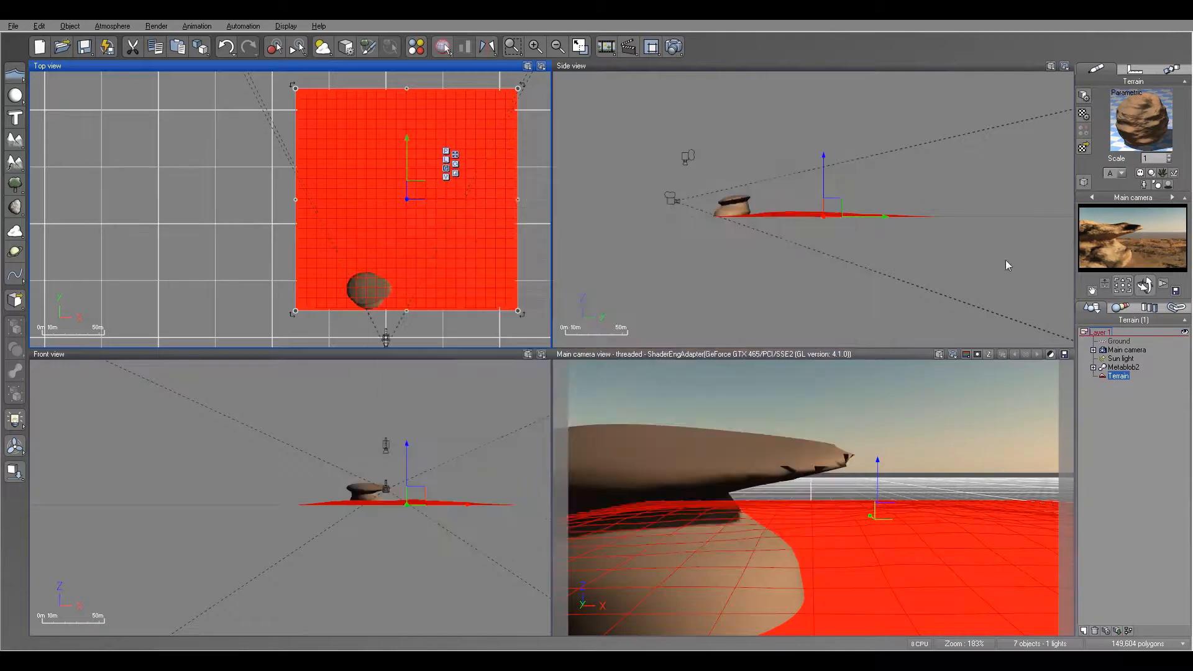
# Thicken Metablob2's top sphere, Sphere12, slightly and tilt it in the side and front views so its overhang slopes down
pyautogui.click(1093, 367)
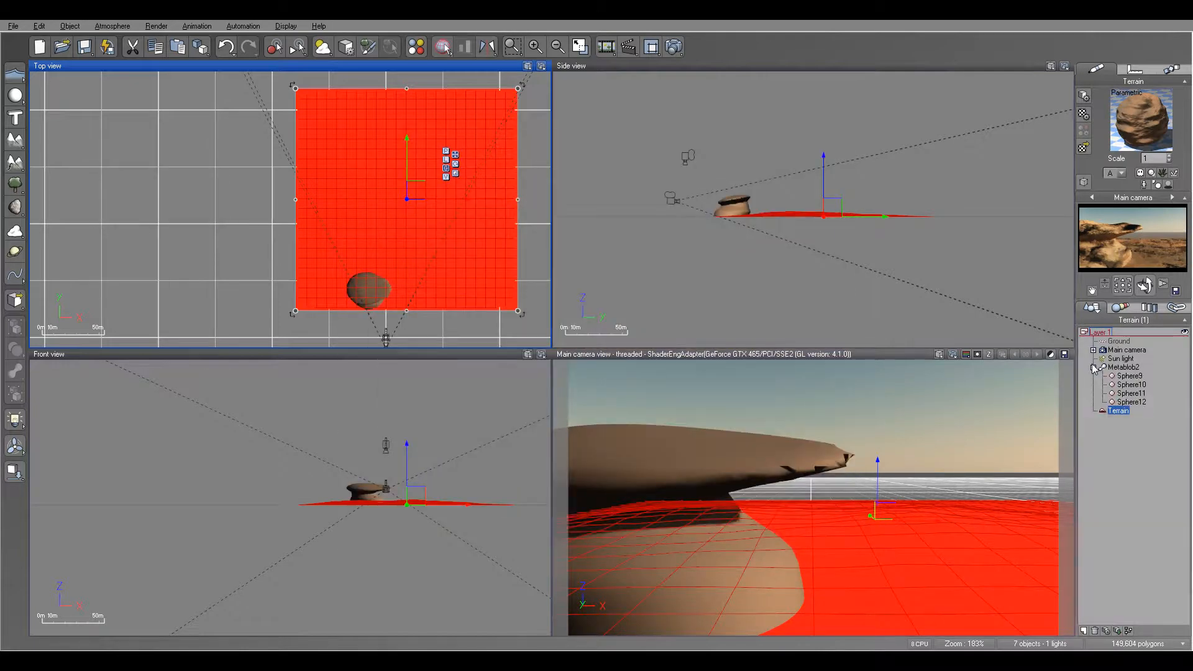
pyautogui.click(1136, 403)
pyautogui.moveTo(792, 210); pyautogui.dragTo(849, 220, button='right')
pyautogui.moveTo(850, 218); pyautogui.dragTo(855, 199)
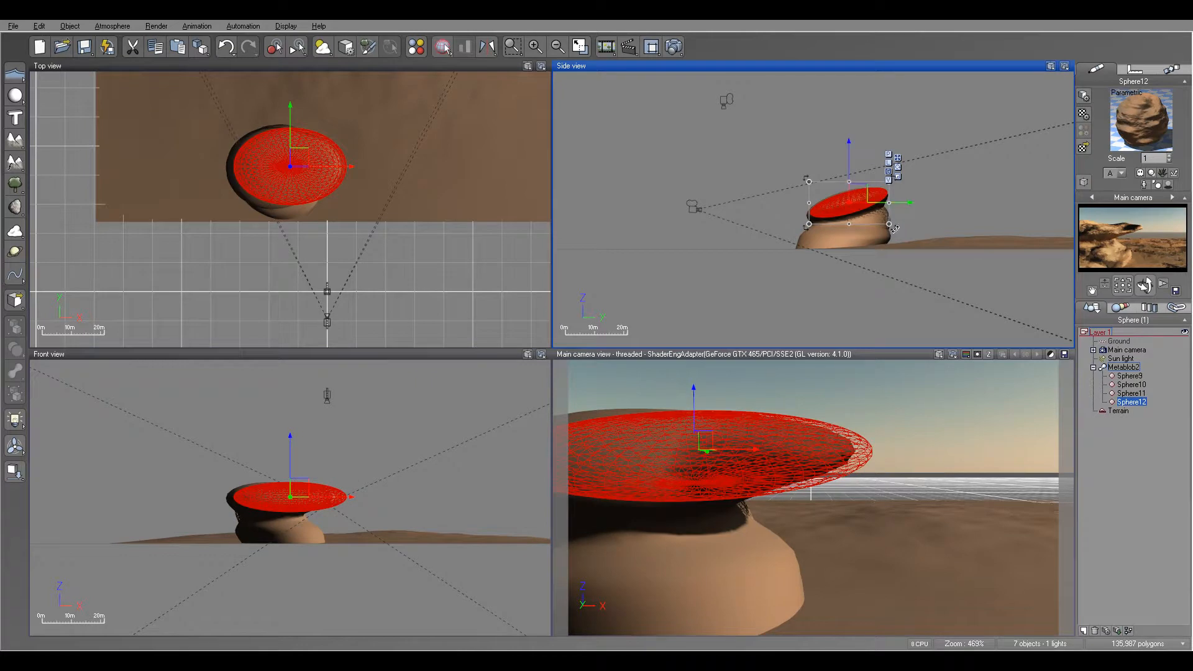
pyautogui.moveTo(848, 223); pyautogui.dragTo(848, 229)
pyautogui.moveTo(893, 233); pyautogui.dragTo(872, 248)
pyautogui.click(290, 480)
pyautogui.moveTo(349, 532); pyautogui.dragTo(349, 545)
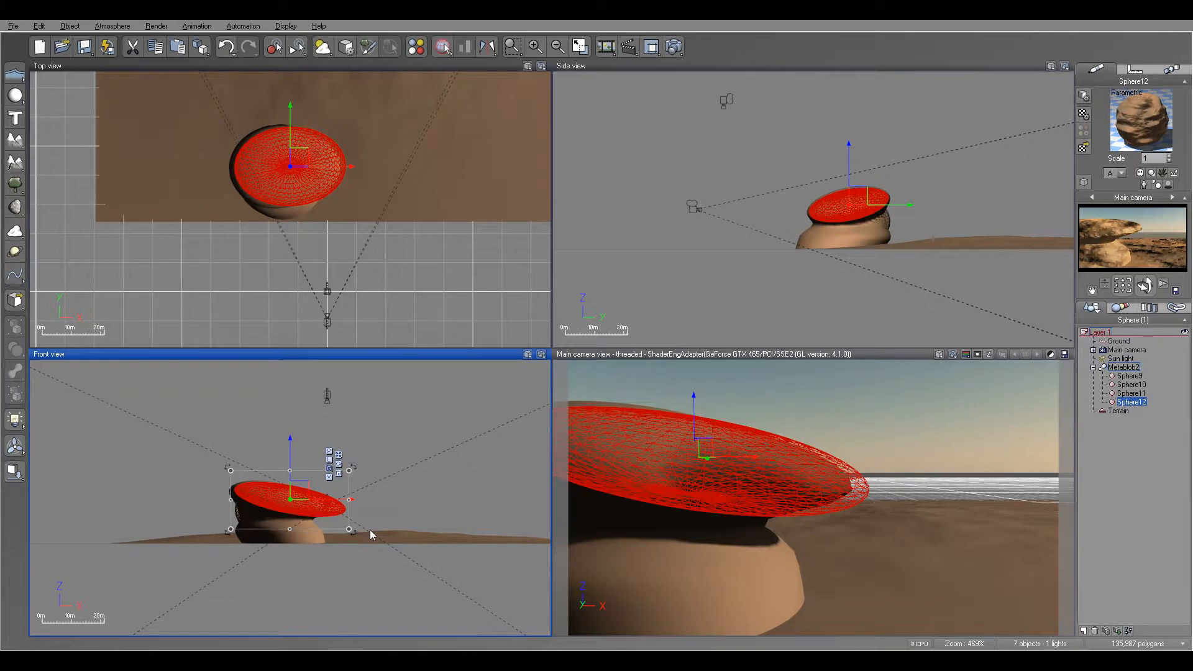
# Select the terrain and stretch it vertically in the side view to make its relief higher
pyautogui.click(1118, 410)
pyautogui.click(813, 175)
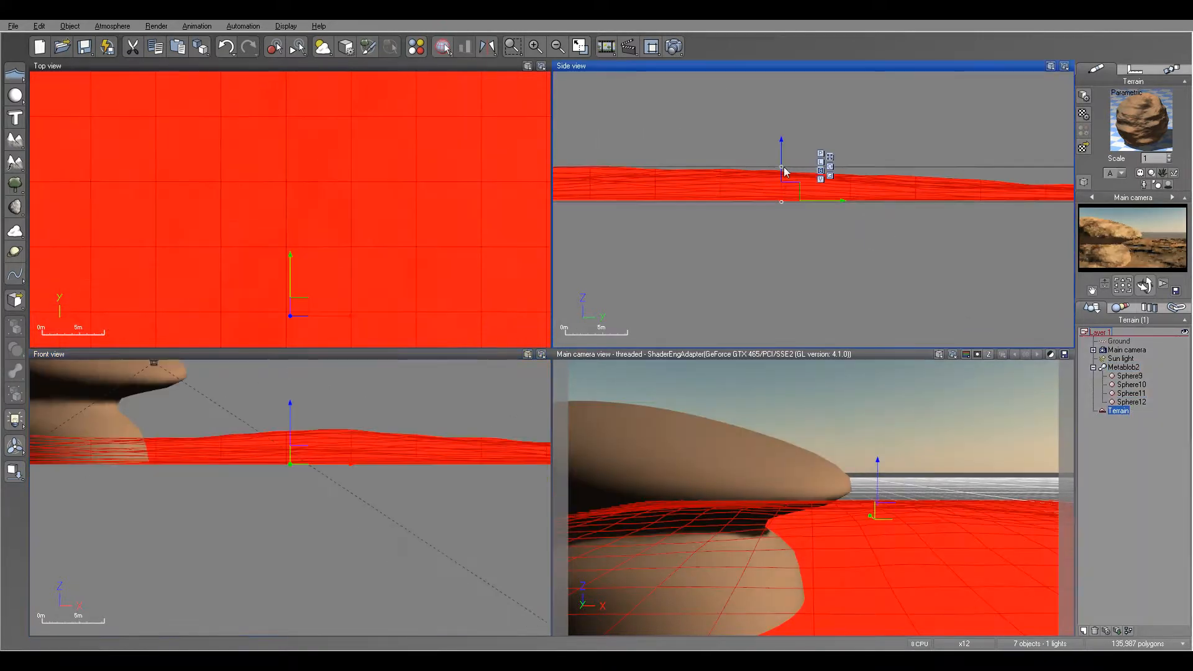
pyautogui.scroll(-5, 782, 168)
# Open the terrain for editing, reshape its relief with a preset terrain effect applied repeatedly, and accept the result
pyautogui.rightClick(749, 151)
pyautogui.click(783, 389)
pyautogui.moveTo(356, 287); pyautogui.dragTo(227, 326, button='right')
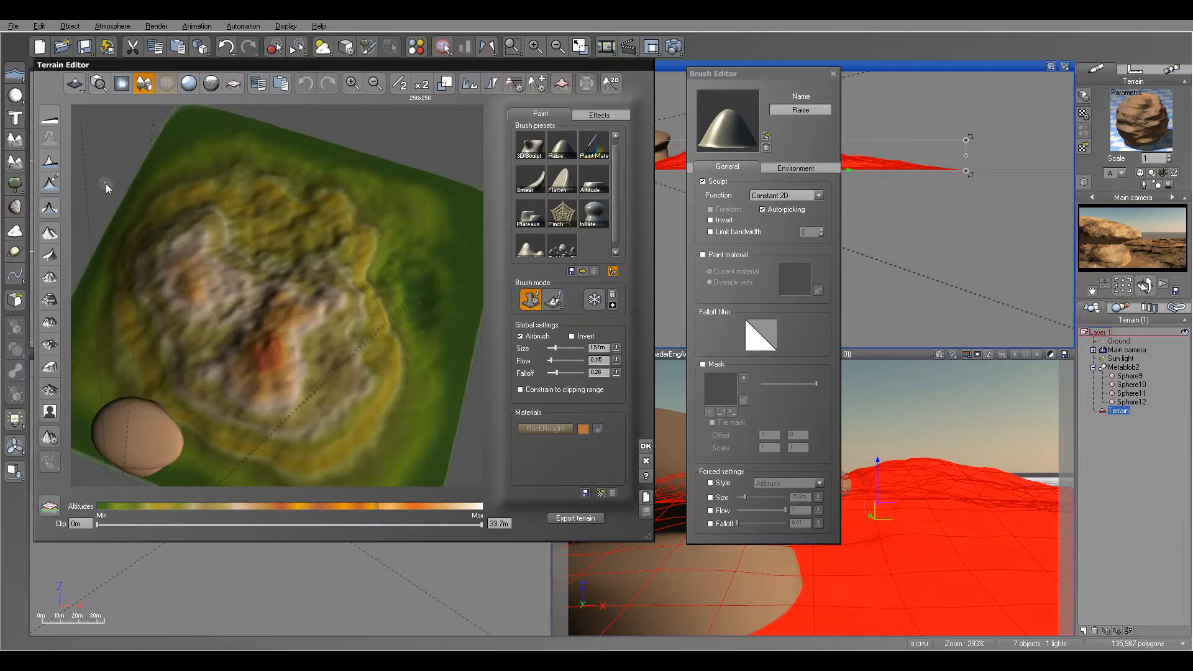
pyautogui.click(53, 259)
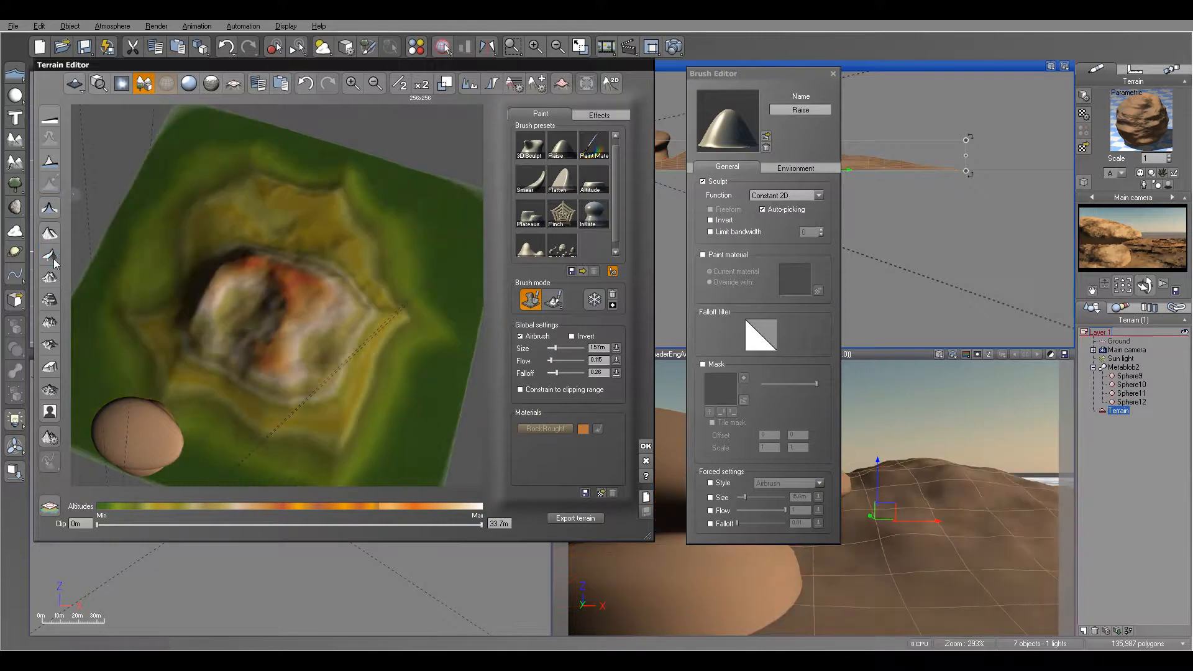
pyautogui.click(54, 263)
pyautogui.click(55, 262)
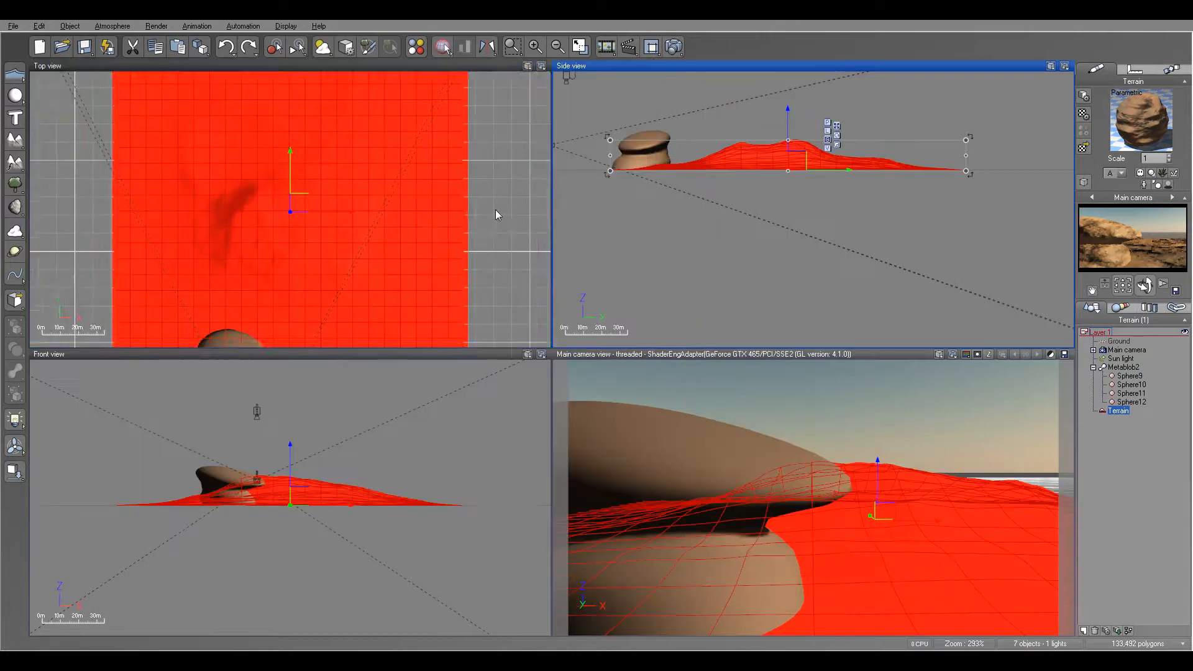
pyautogui.click(645, 445)
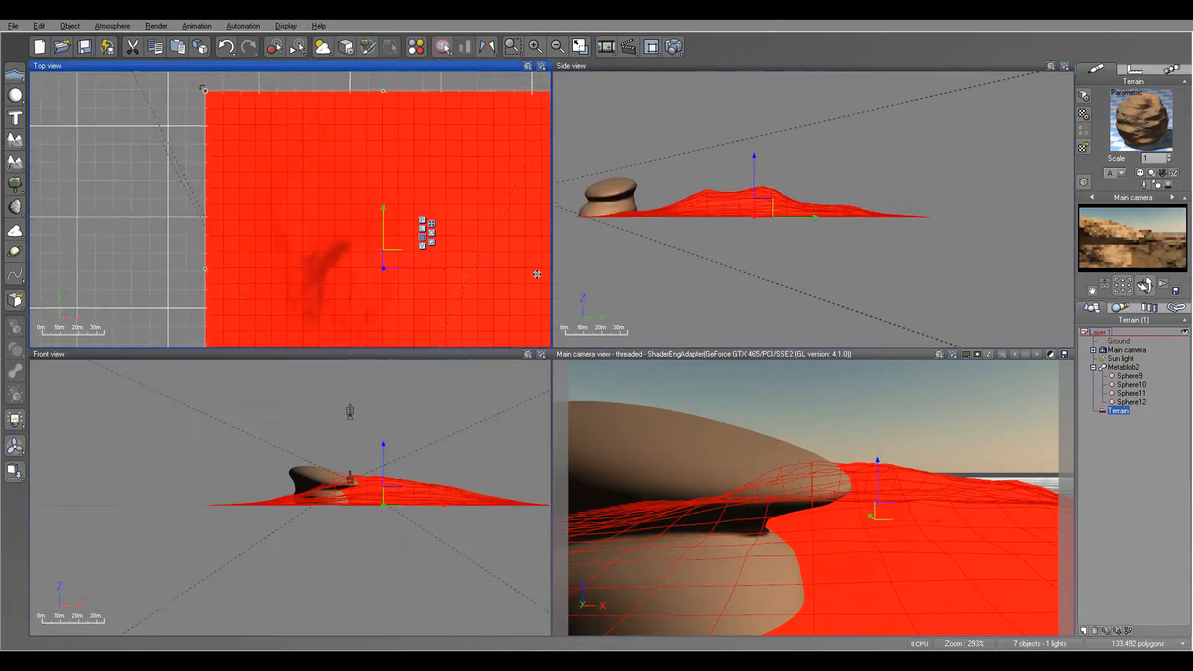
# Extend the terrain in the top view so it reaches farther into the distance and widens on both sides
pyautogui.scroll(-5, 537, 274)
pyautogui.moveTo(475, 205); pyautogui.dragTo(472, 78)
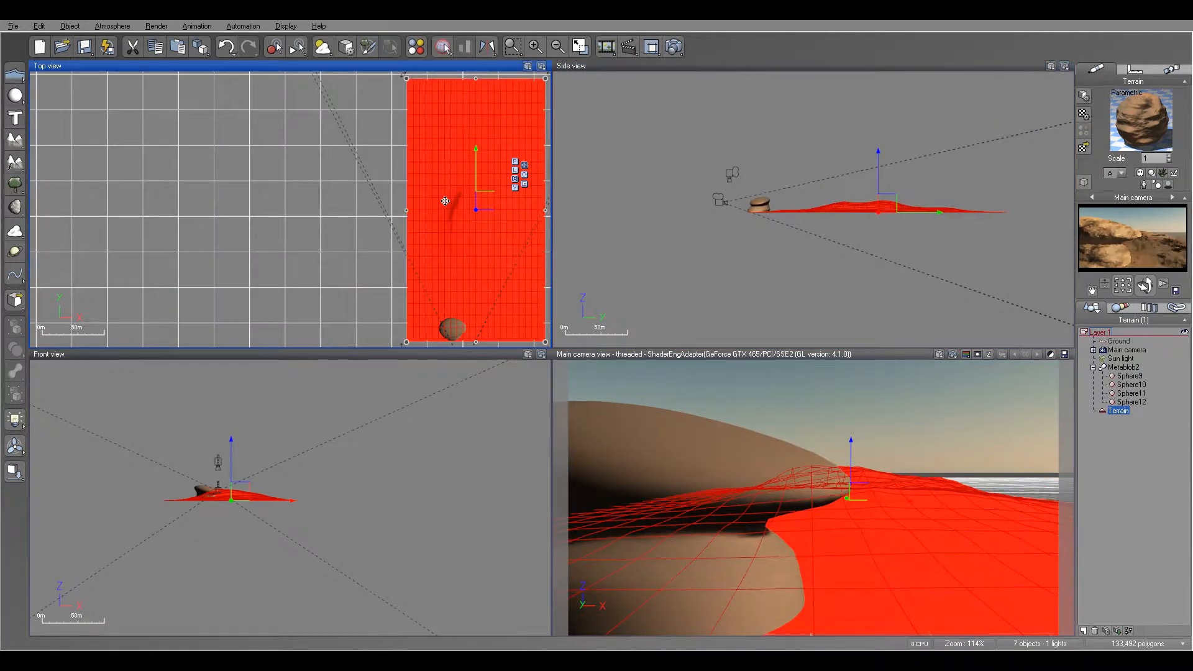
pyautogui.moveTo(408, 209); pyautogui.dragTo(346, 210)
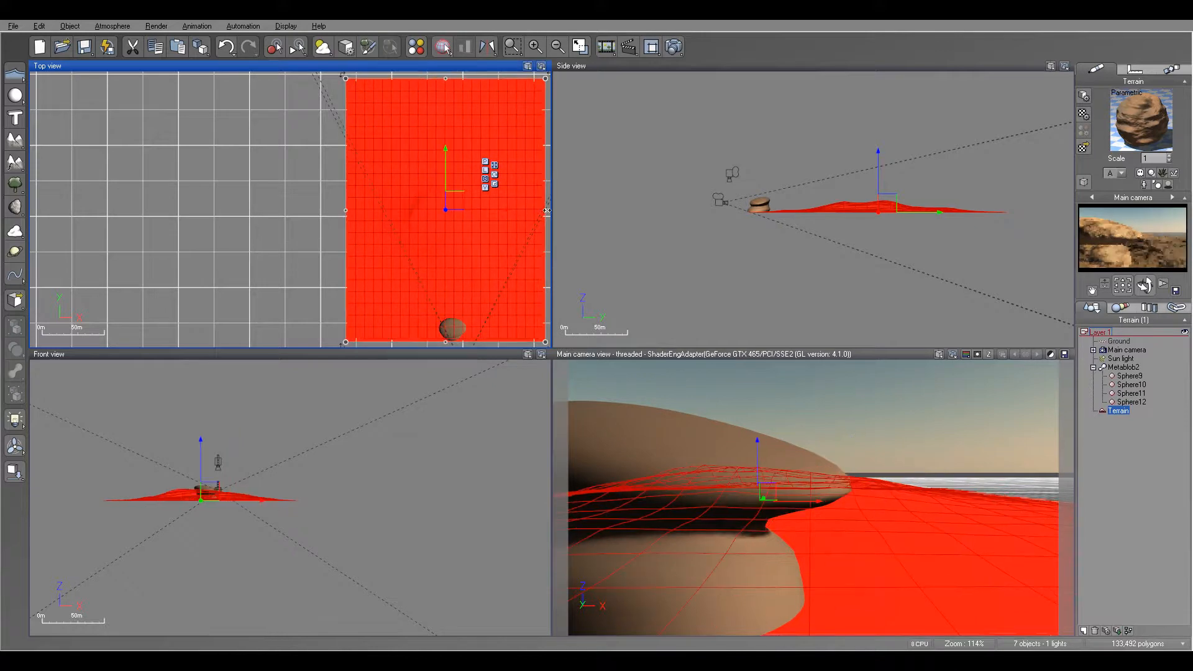
# Review the highlight and bump settings of the terrain's RockRought material, and close the material editor
pyautogui.doubleClick(1154, 136)
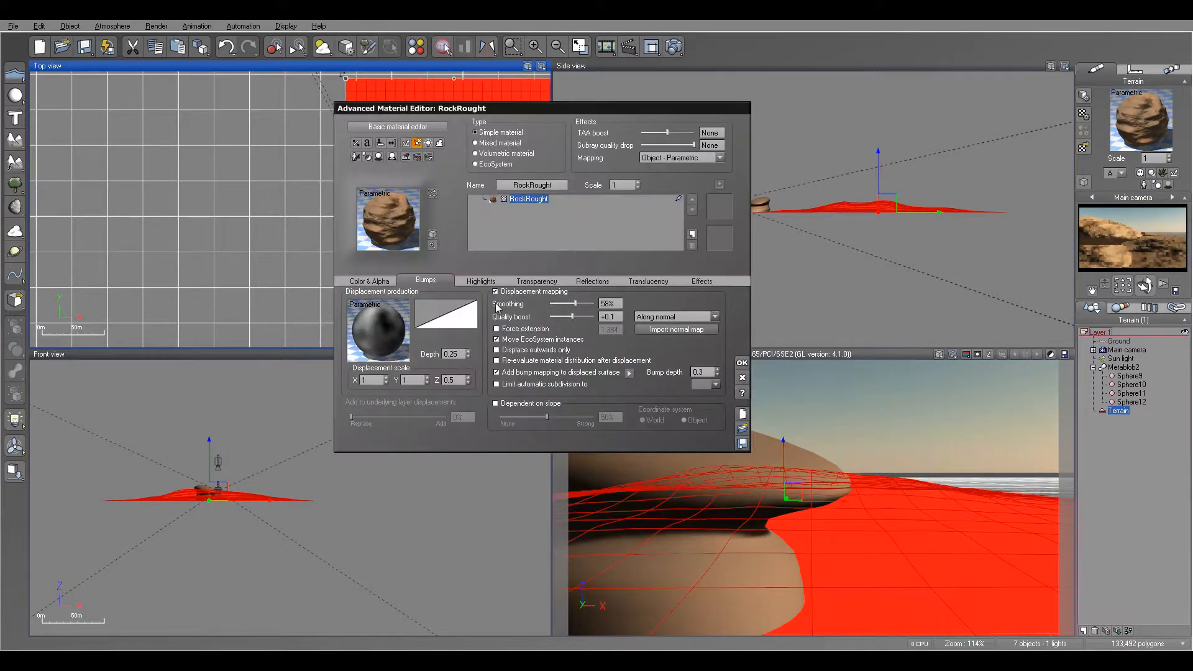
pyautogui.click(489, 281)
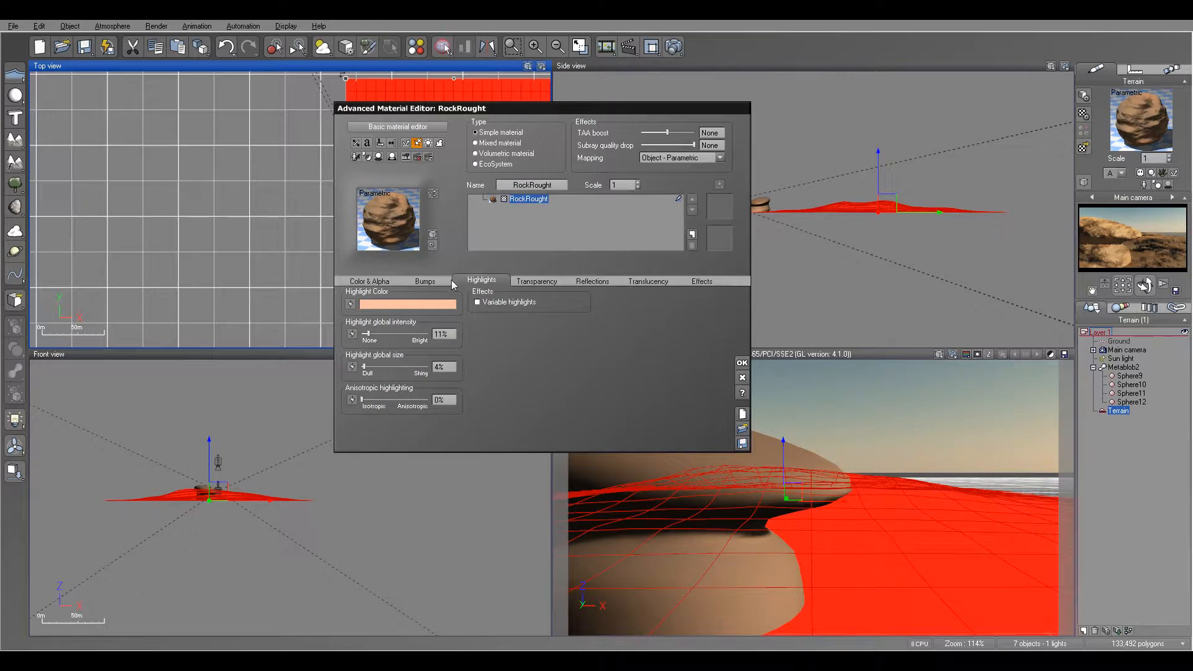
pyautogui.click(425, 281)
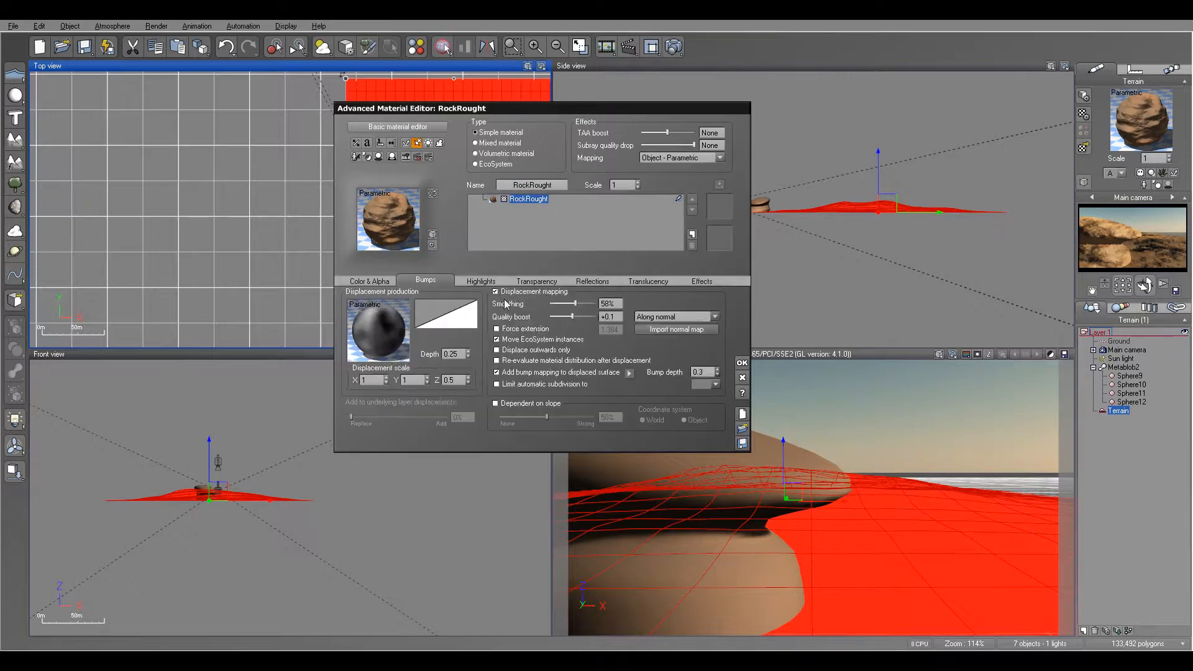
pyautogui.click(745, 363)
# Lower the main camera to a height of about 10.3 m and adjust its aim toward the rock overhang
pyautogui.click(1136, 351)
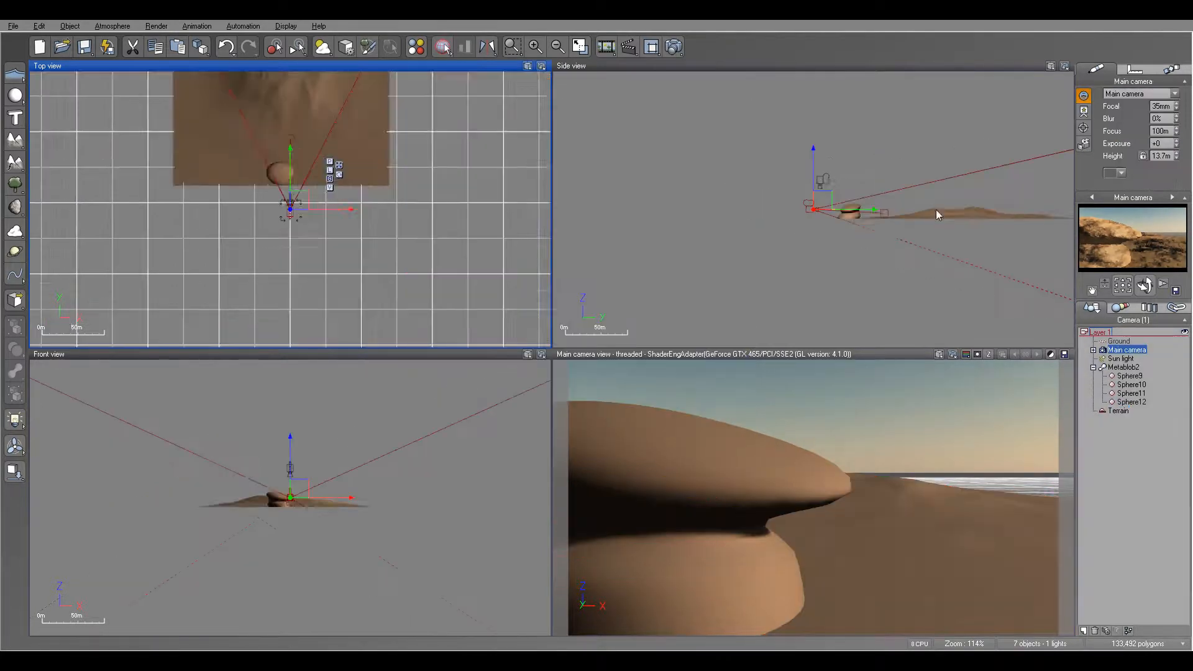
pyautogui.scroll(5, 903, 216)
pyautogui.moveTo(903, 215); pyautogui.dragTo(805, 167, button='right')
pyautogui.moveTo(728, 151)
pyautogui.mouseDown()
pyautogui.moveTo(736, 174)
pyautogui.moveTo(740, 164)
pyautogui.mouseUp()
pyautogui.moveTo(1144, 285)
pyautogui.mouseDown()
pyautogui.moveTo(1144, 268)
pyautogui.moveTo(1146, 282)
pyautogui.mouseUp()
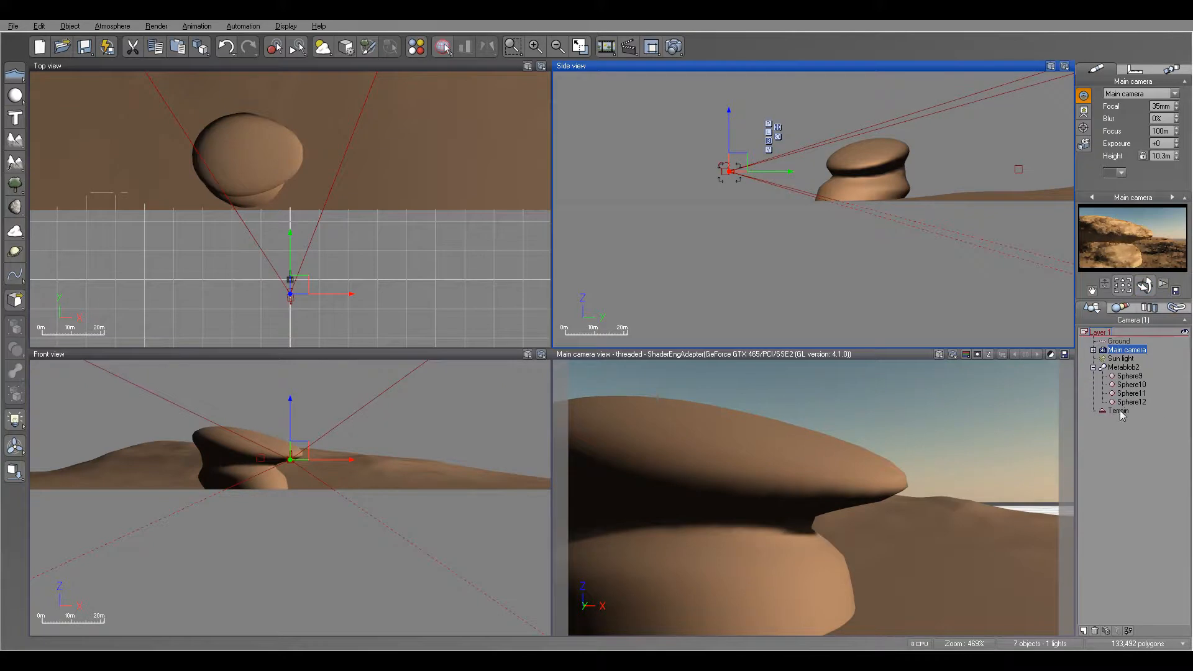
# Select the sun light and reposition it in the top view to light the rock from the side
pyautogui.click(1120, 358)
pyautogui.scroll(-10, 400, 207)
pyautogui.scroll(4, 401, 207)
pyautogui.moveTo(380, 143); pyautogui.dragTo(408, 199)
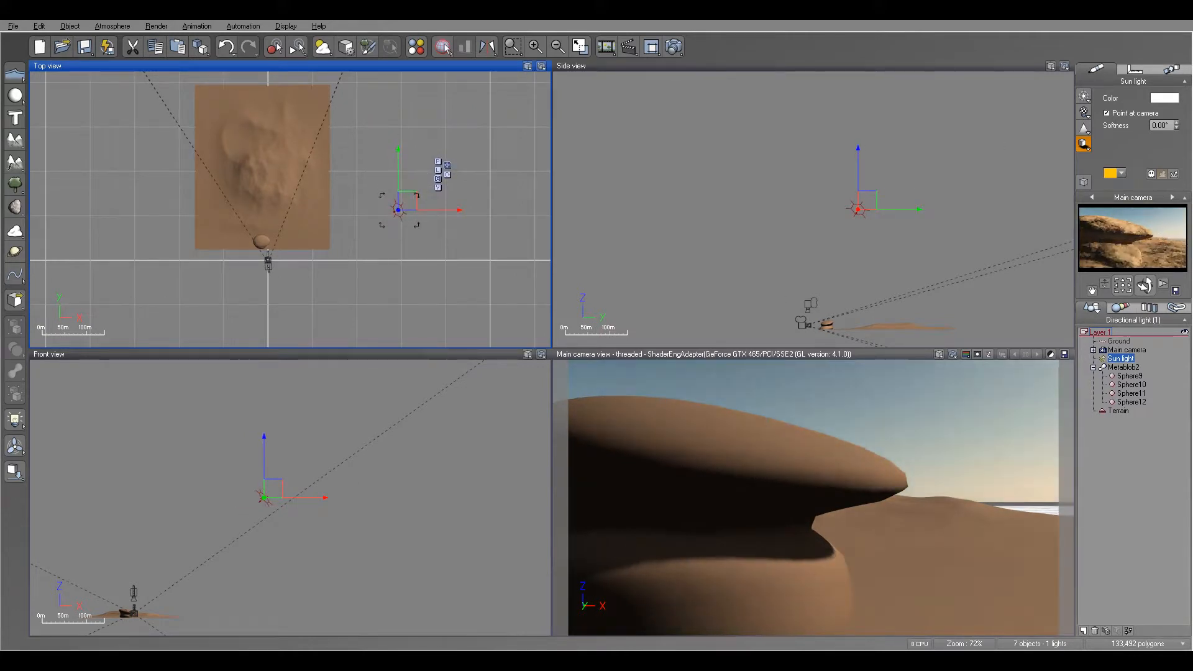
# Test-render the new lighting and camera angle, close the render and nudge the sun light slightly
pyautogui.click(674, 47)
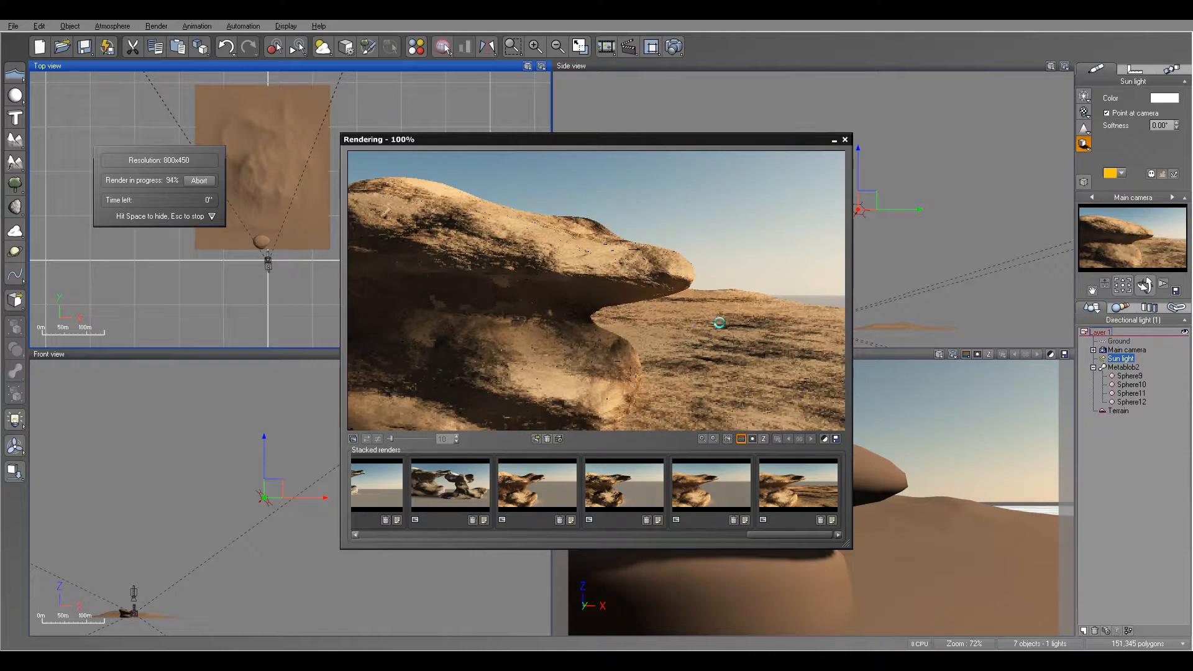
pyautogui.click(672, 417)
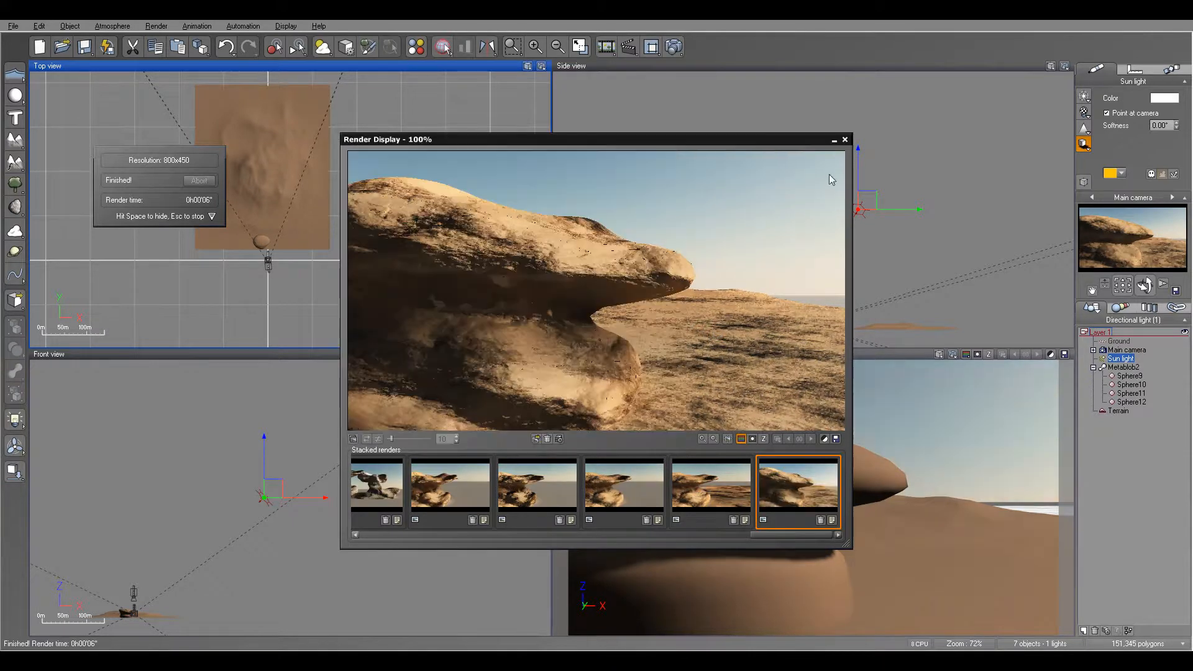
pyautogui.click(845, 140)
pyautogui.moveTo(442, 188); pyautogui.dragTo(440, 192)
# Open the atmosphere settings and add a Dark Cumulus cloud layer from the Spectral 2 collection
pyautogui.click(112, 25)
pyautogui.click(121, 81)
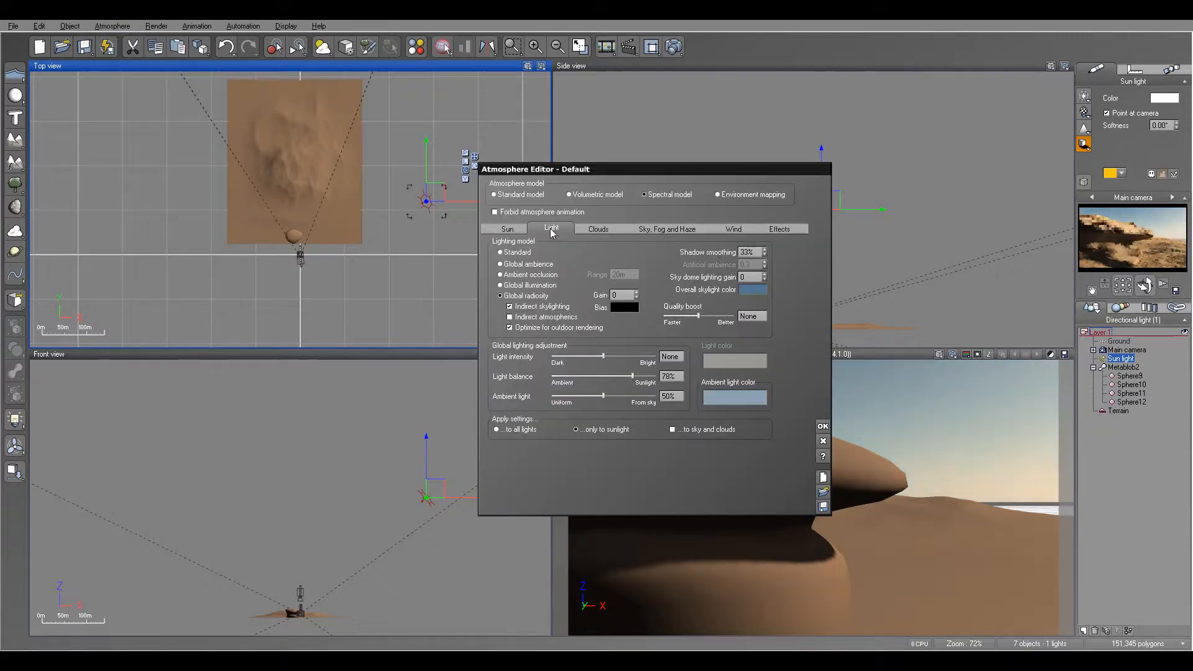
pyautogui.click(608, 228)
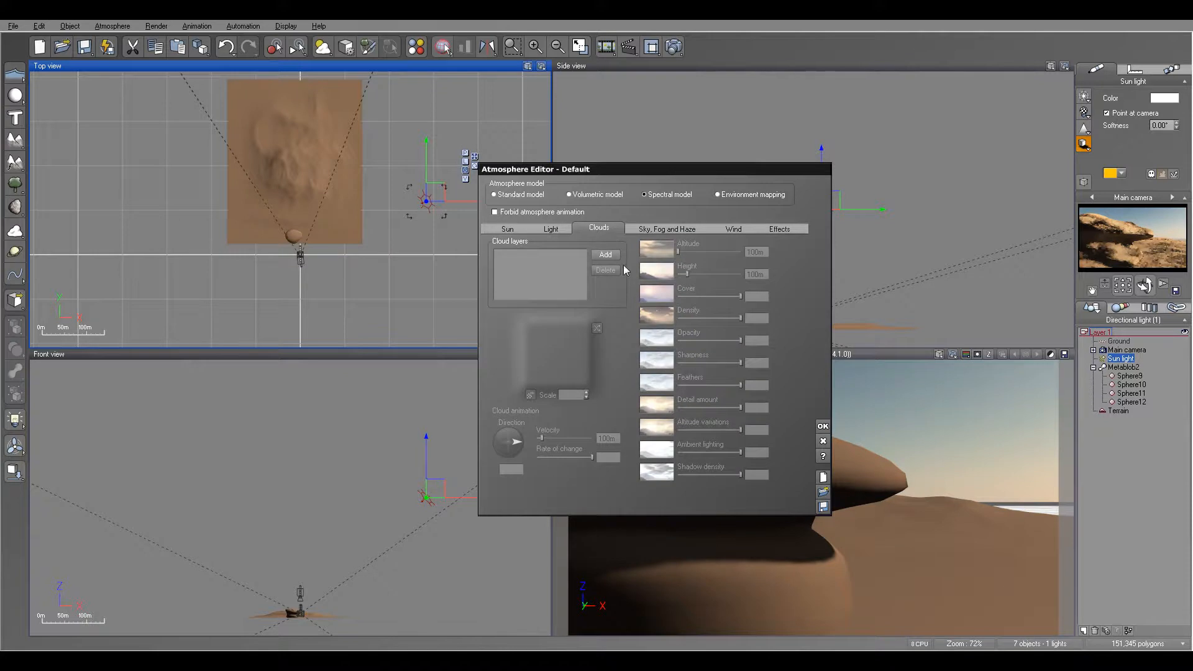
pyautogui.click(615, 255)
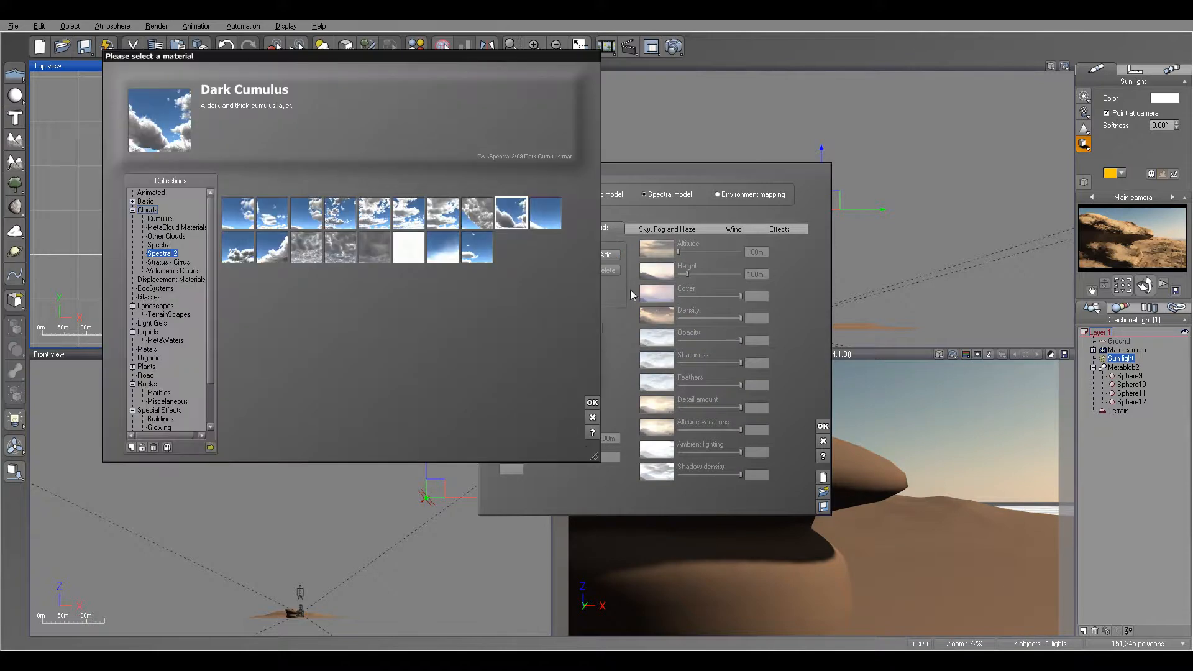
pyautogui.click(591, 404)
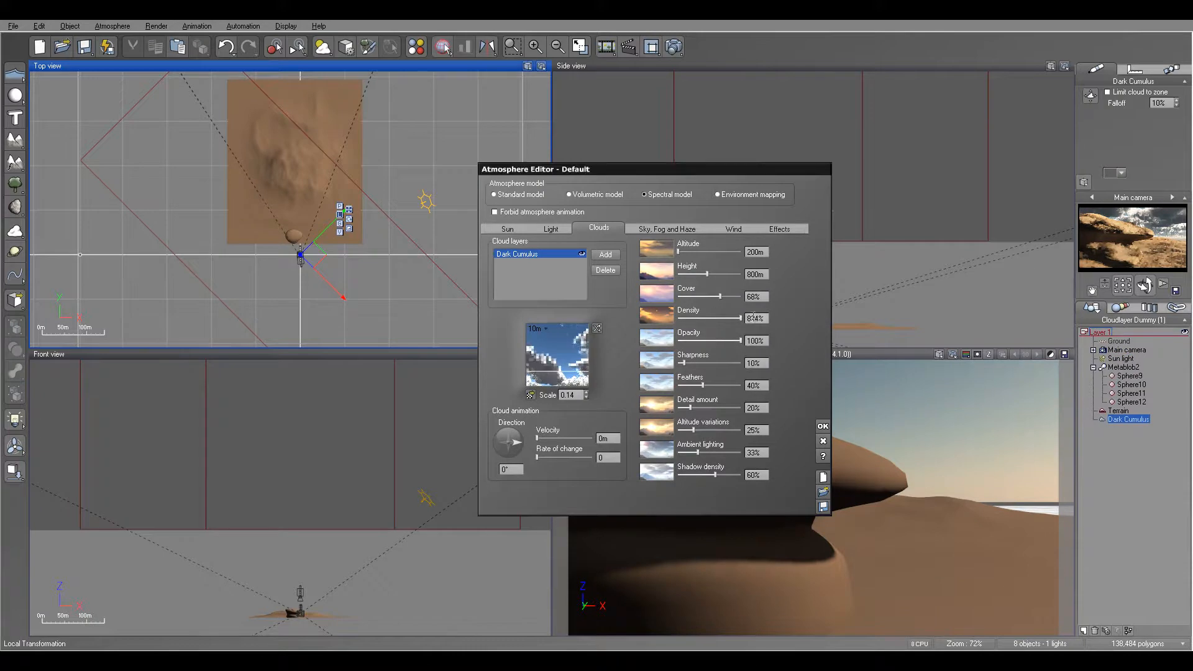
# Set the Dark Cumulus layer's density to 40%, detail amount to 81% and altitude variations to 100%
pyautogui.click(740, 317)
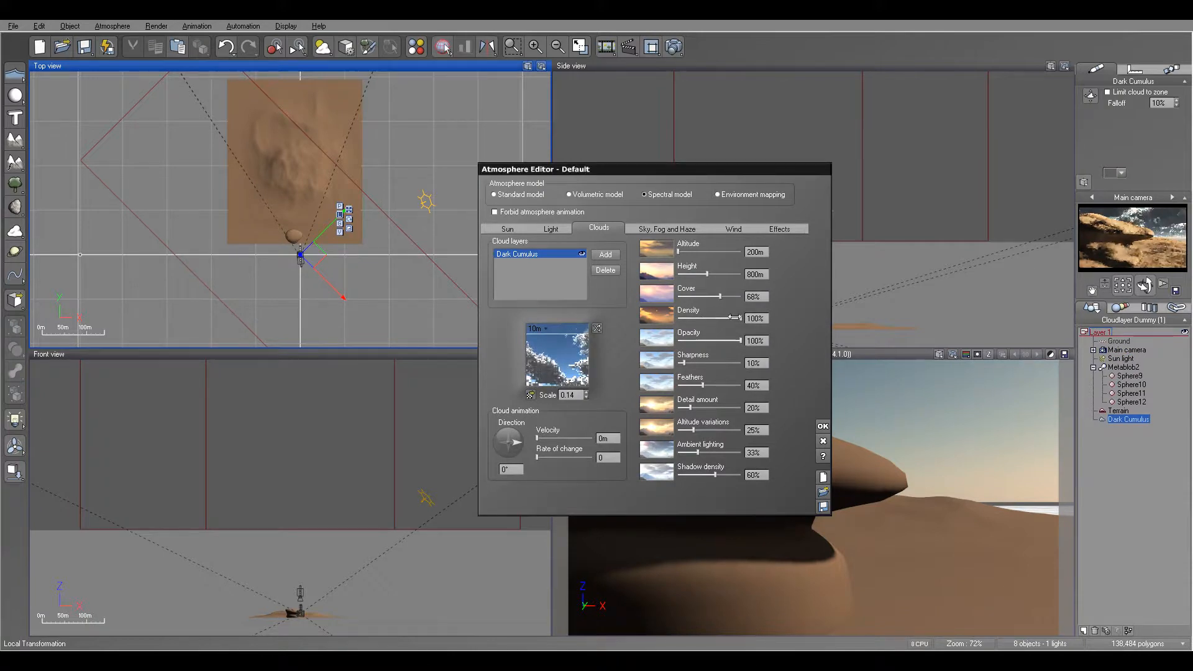
pyautogui.moveTo(726, 317); pyautogui.dragTo(702, 317)
pyautogui.moveTo(689, 407); pyautogui.dragTo(776, 430)
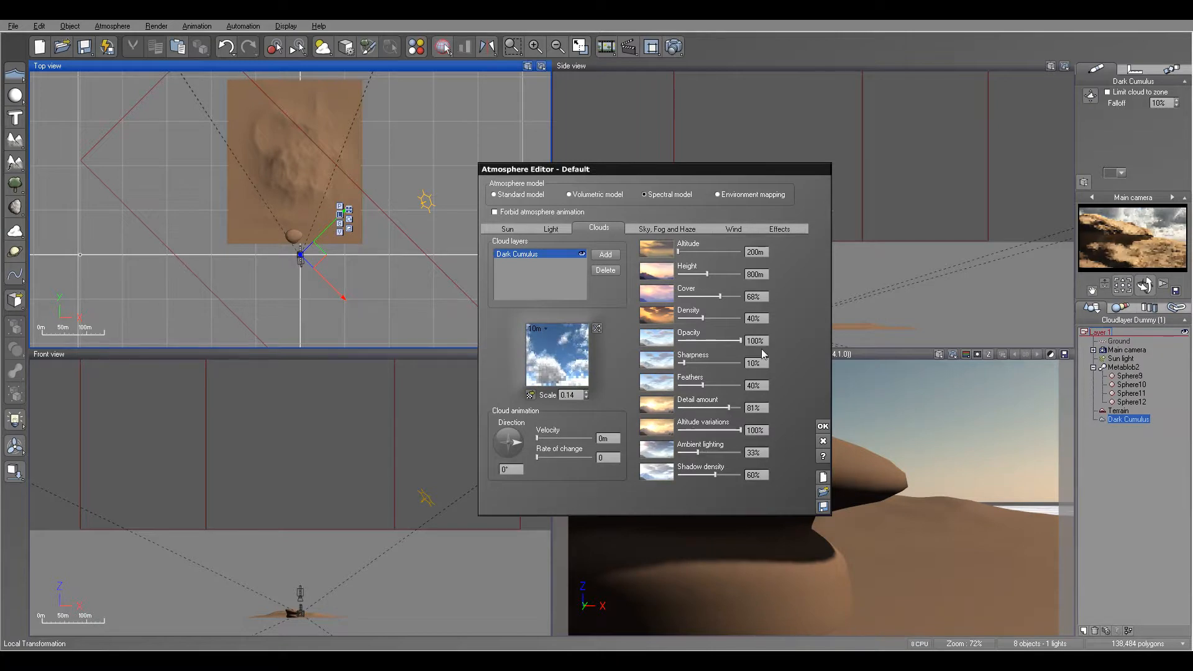
# Darken the atmosphere's sky color to a deeper, less bright blue
pyautogui.click(647, 229)
pyautogui.click(749, 251)
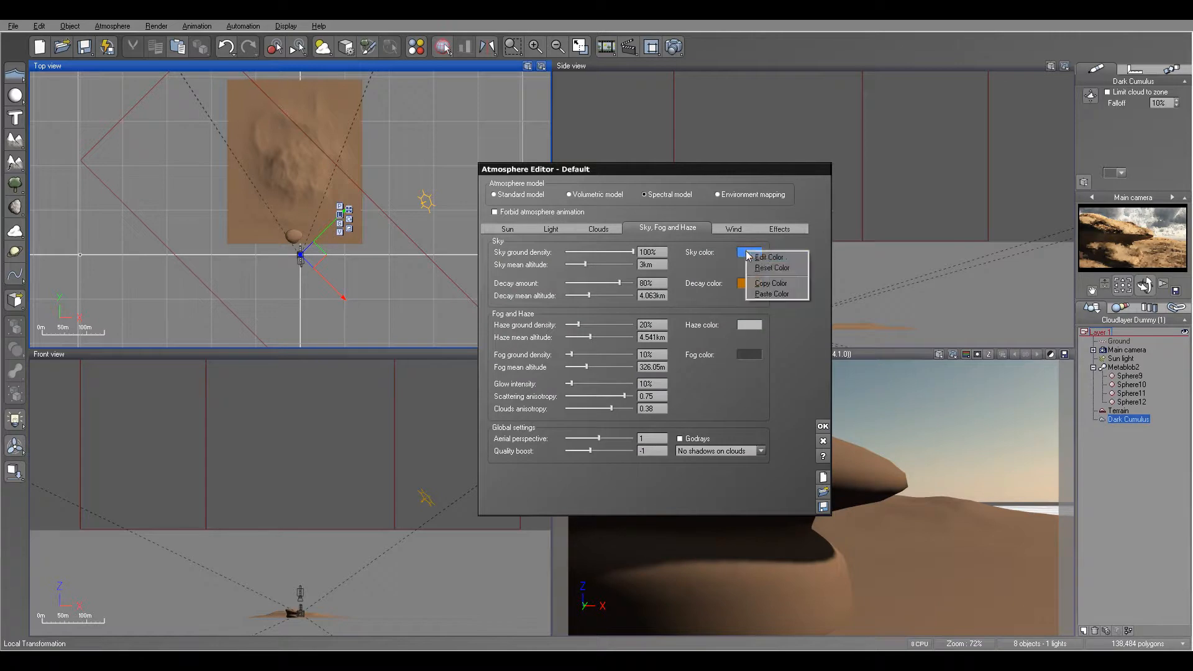
pyautogui.click(769, 257)
pyautogui.moveTo(681, 340); pyautogui.dragTo(677, 383)
pyautogui.moveTo(736, 350); pyautogui.dragTo(738, 385)
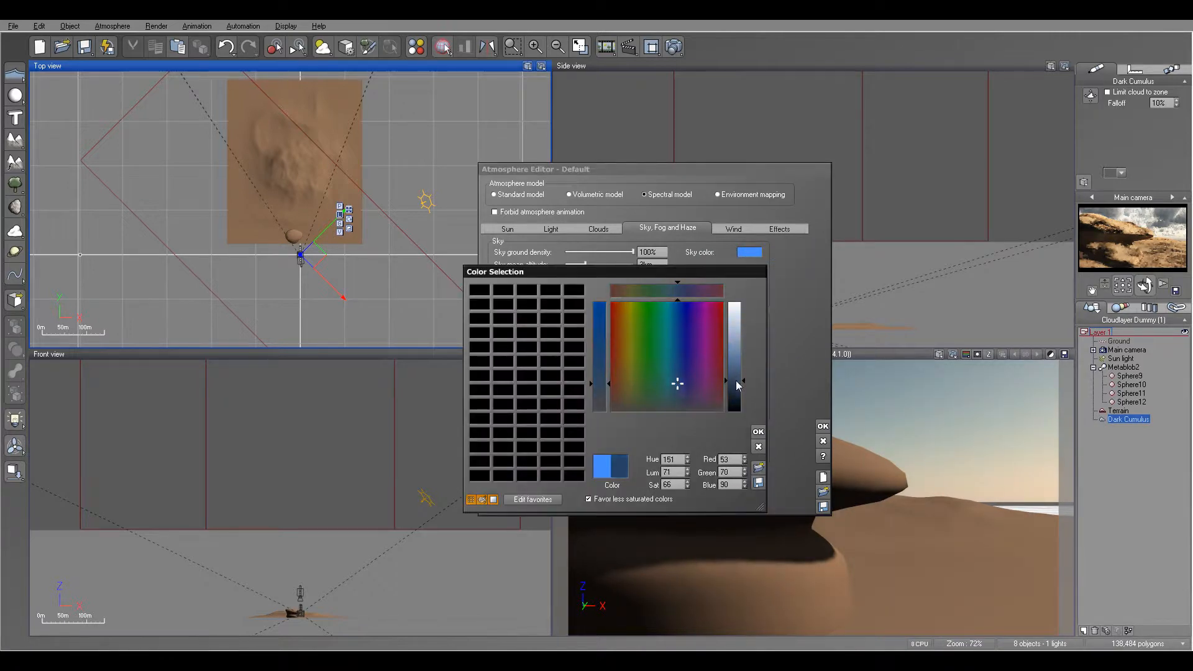
pyautogui.click(758, 430)
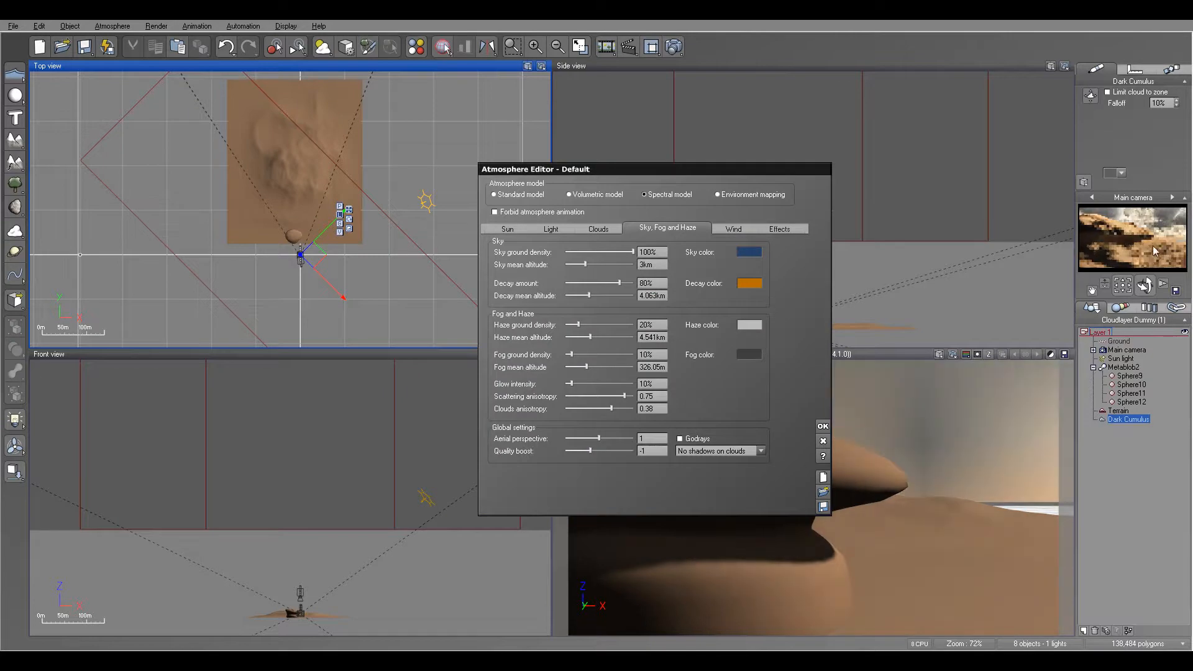
# Darken the sky's decay color to a deep brownish orange
pyautogui.click(749, 283)
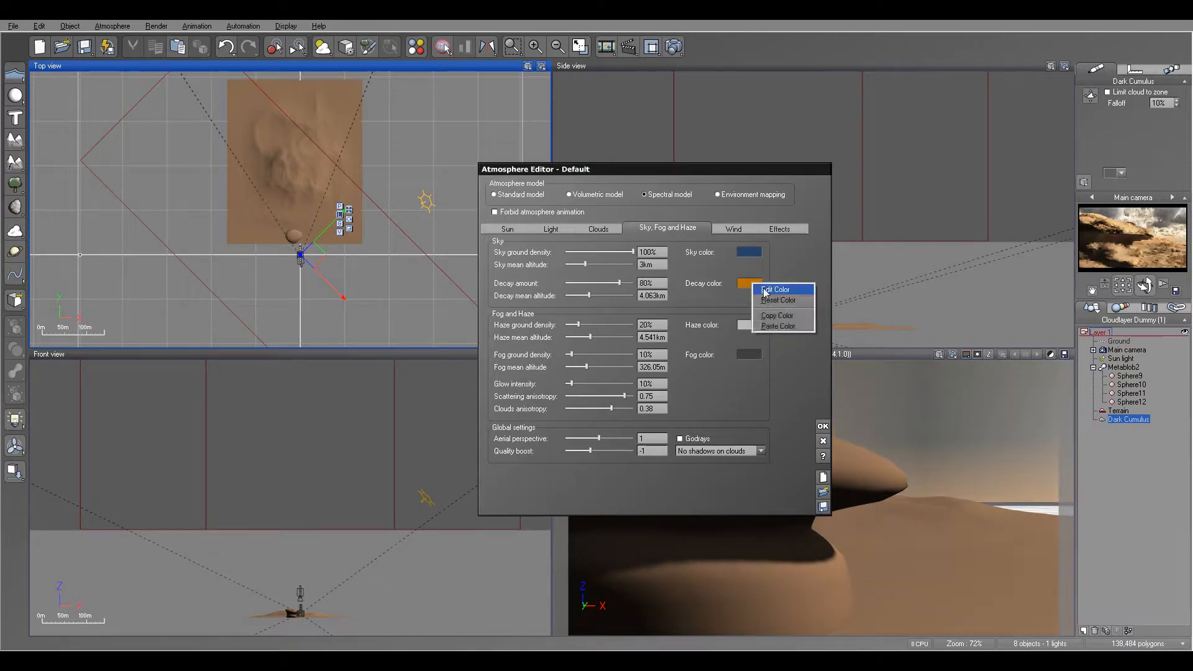
pyautogui.click(806, 330)
pyautogui.moveTo(741, 381); pyautogui.dragTo(741, 396)
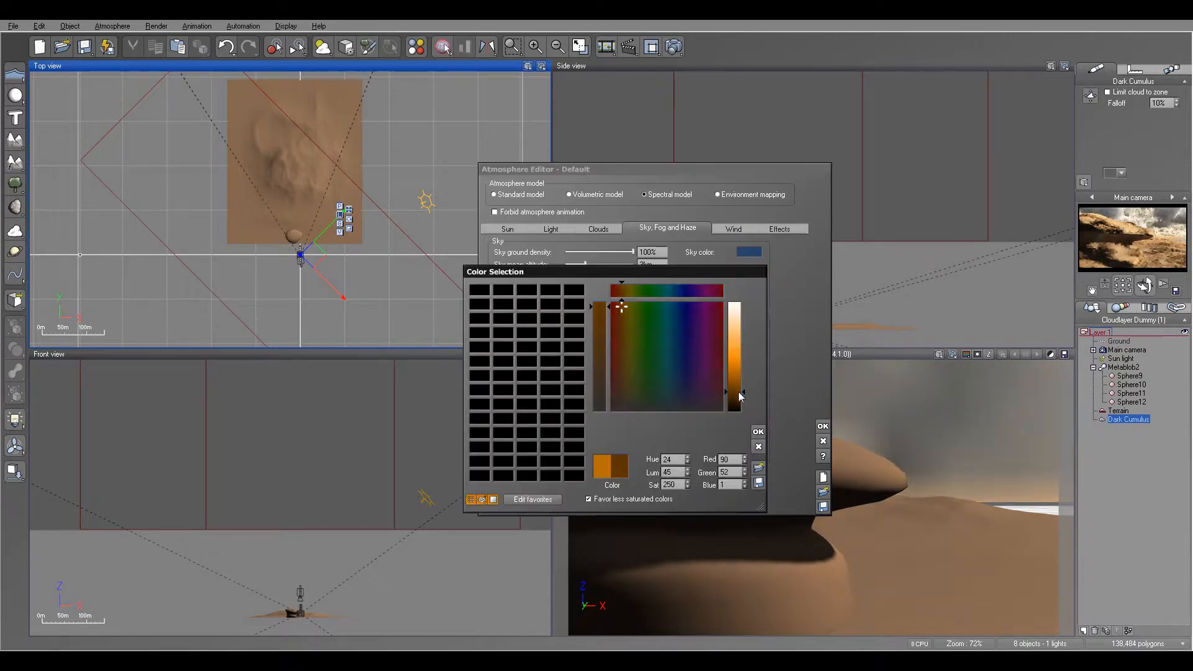
pyautogui.click(758, 431)
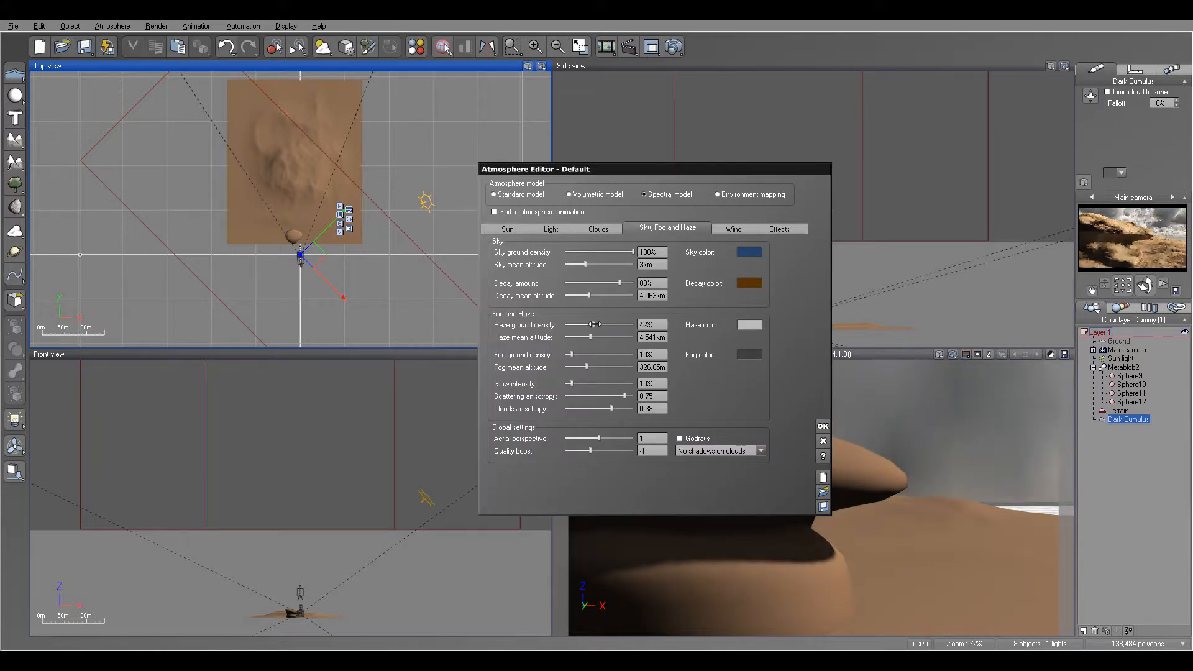
# Set haze ground density to 78%, fog ground density to 82%, glow intensity to 27%, scattering anisotropy to 0.55 and aerial perspective to 10
pyautogui.moveTo(591, 352); pyautogui.dragTo(623, 353)
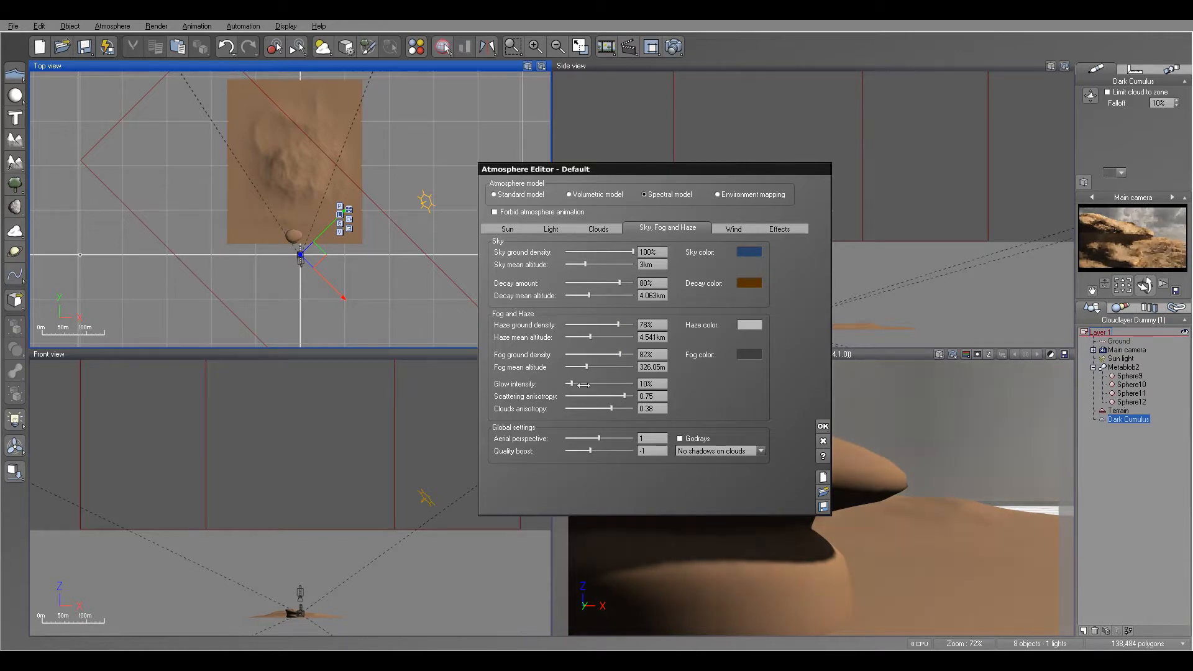
pyautogui.moveTo(629, 396); pyautogui.dragTo(626, 396)
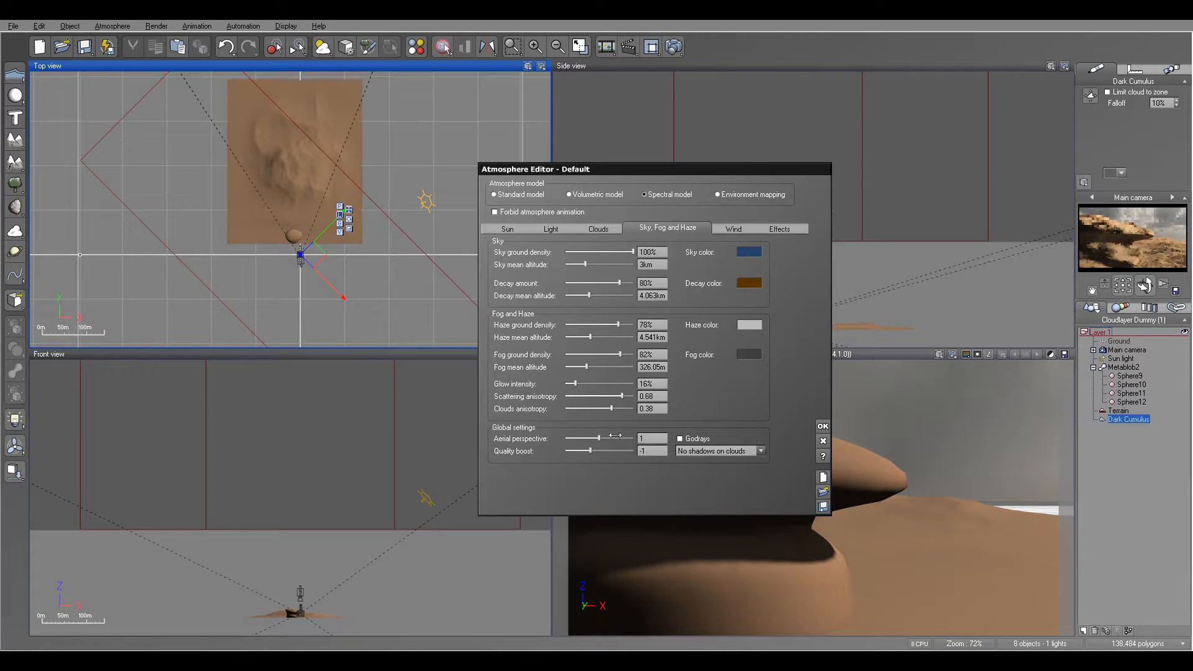
pyautogui.moveTo(608, 440); pyautogui.dragTo(626, 441)
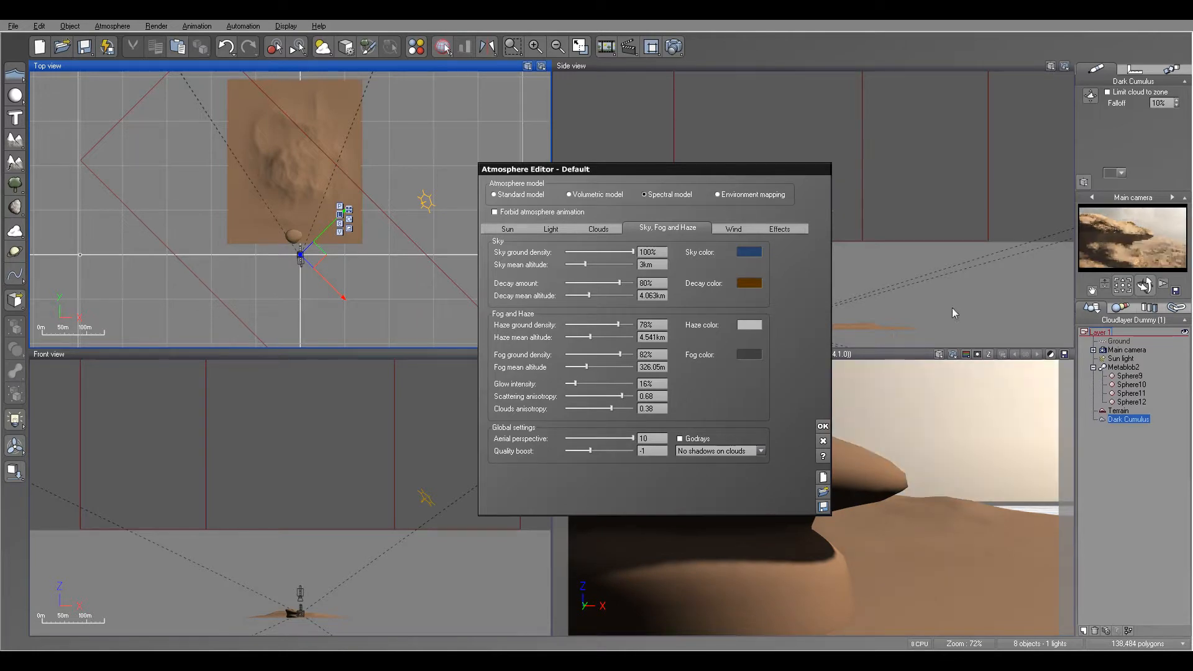
pyautogui.moveTo(576, 383); pyautogui.dragTo(622, 395)
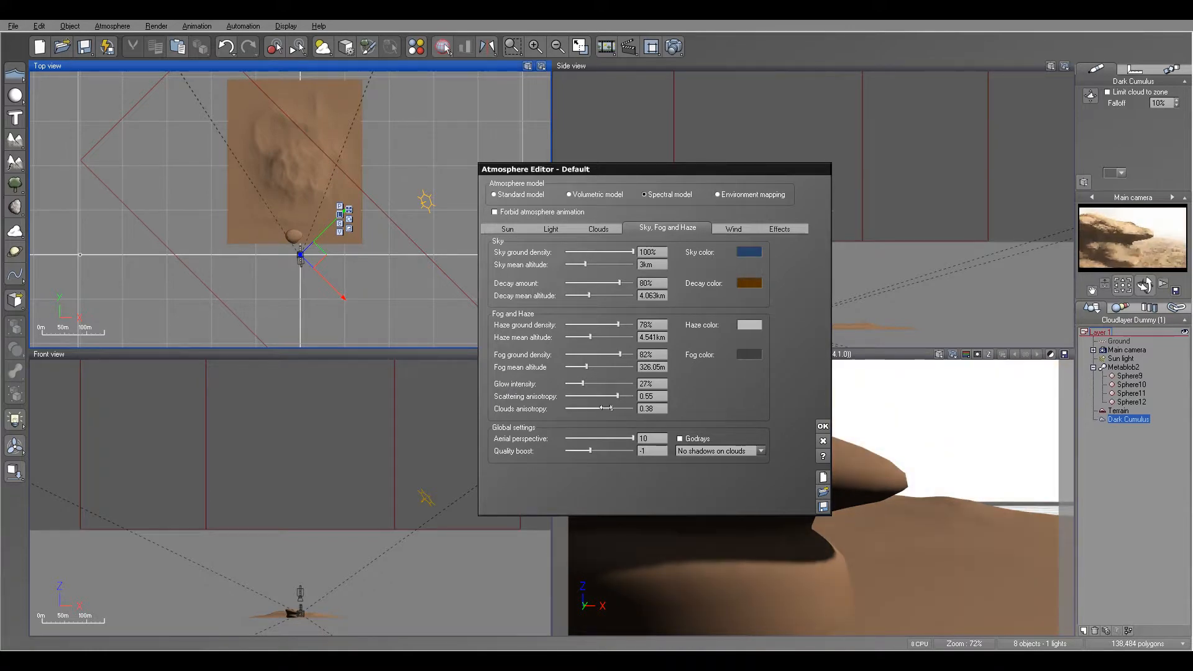
# Darken the haze color to a mid grey and set the glow intensity to 24%
pyautogui.rightClick(750, 323)
pyautogui.click(762, 331)
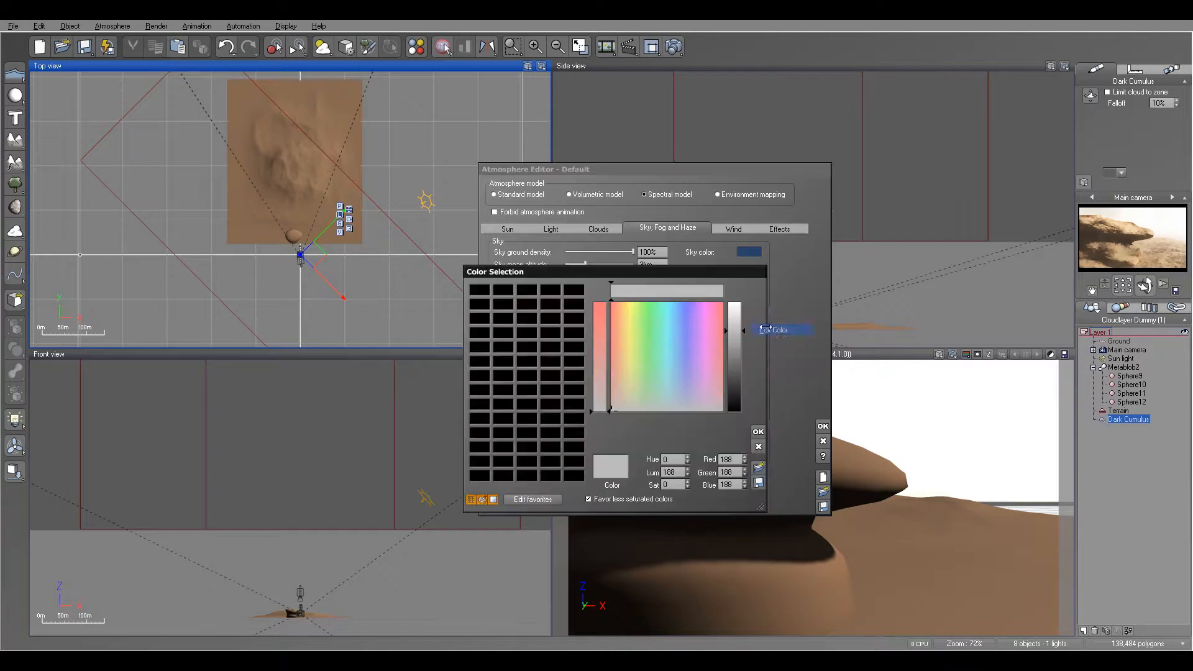
pyautogui.moveTo(735, 340); pyautogui.dragTo(734, 360)
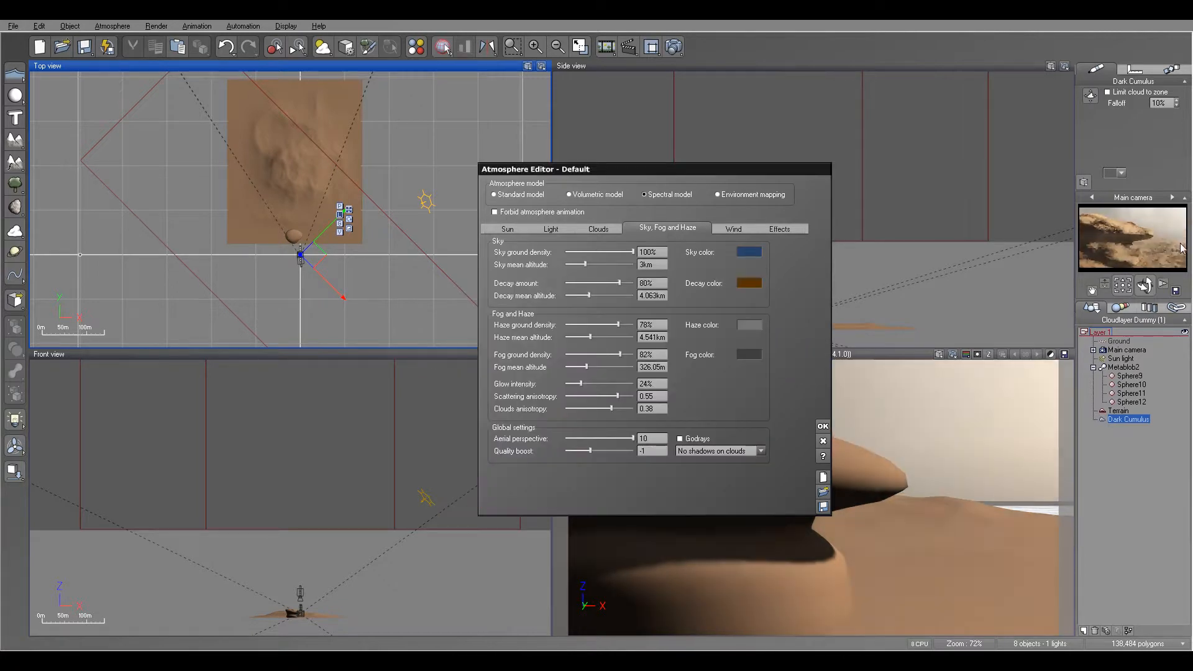
# Test-render the new atmosphere, close the render and accept the atmosphere settings
pyautogui.click(662, 42)
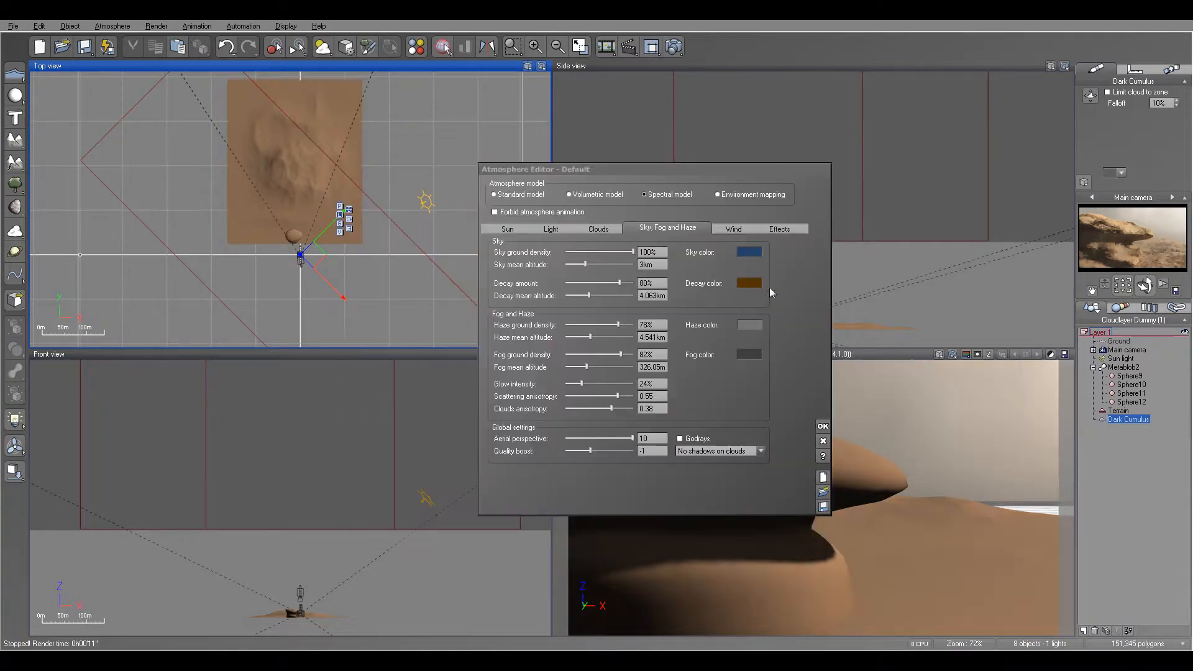
pyautogui.click(845, 140)
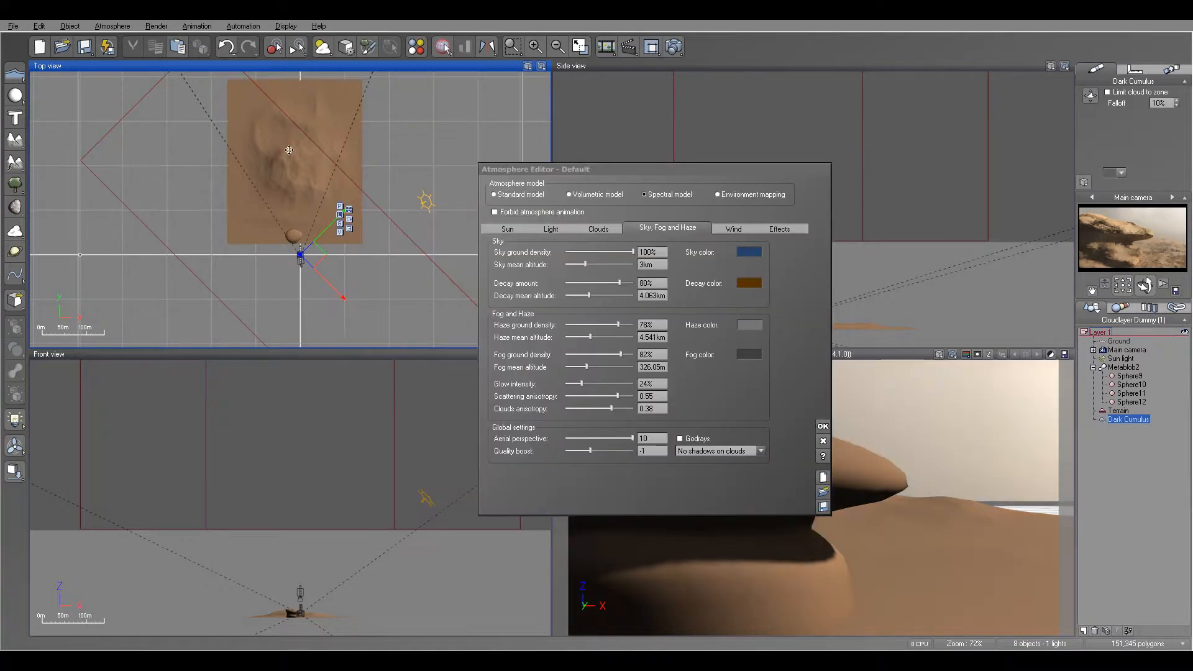
pyautogui.click(822, 426)
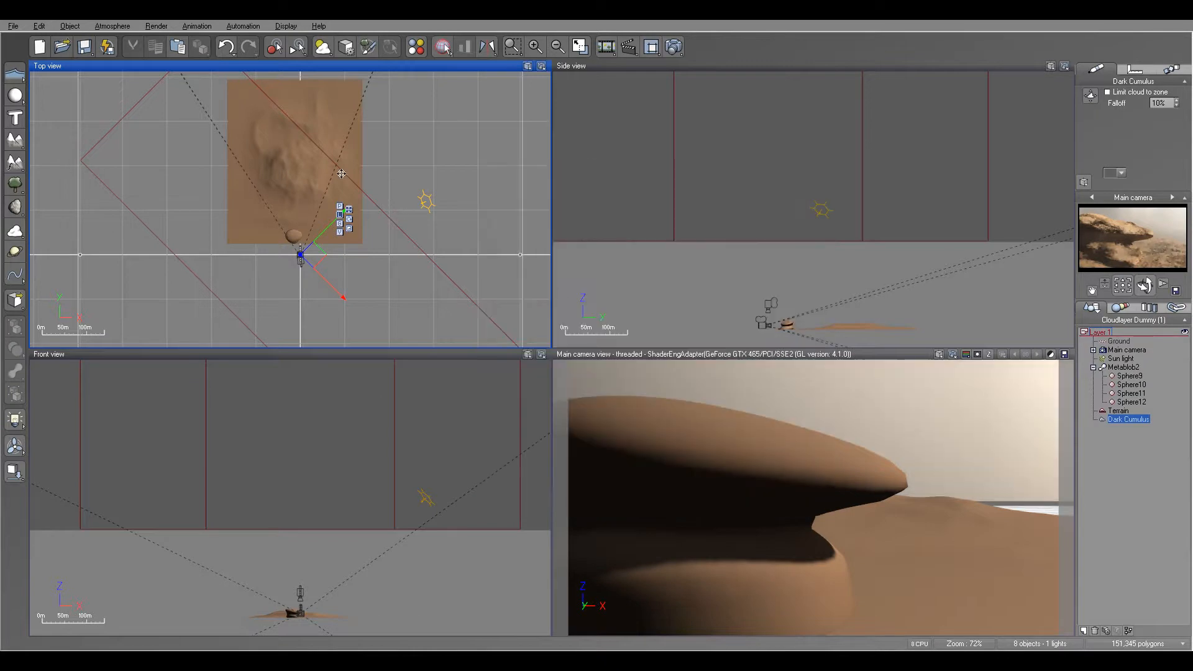
# Add a sphere and move it over the terrain behind the rock formation, near the edge of the camera's field of view
pyautogui.moveTo(263, 174); pyautogui.dragTo(359, 179, button='right')
pyautogui.scroll(3, 359, 179)
pyautogui.scroll(-2, 284, 107)
pyautogui.moveTo(460, 218); pyautogui.dragTo(374, 182, button='right')
pyautogui.click(15, 95)
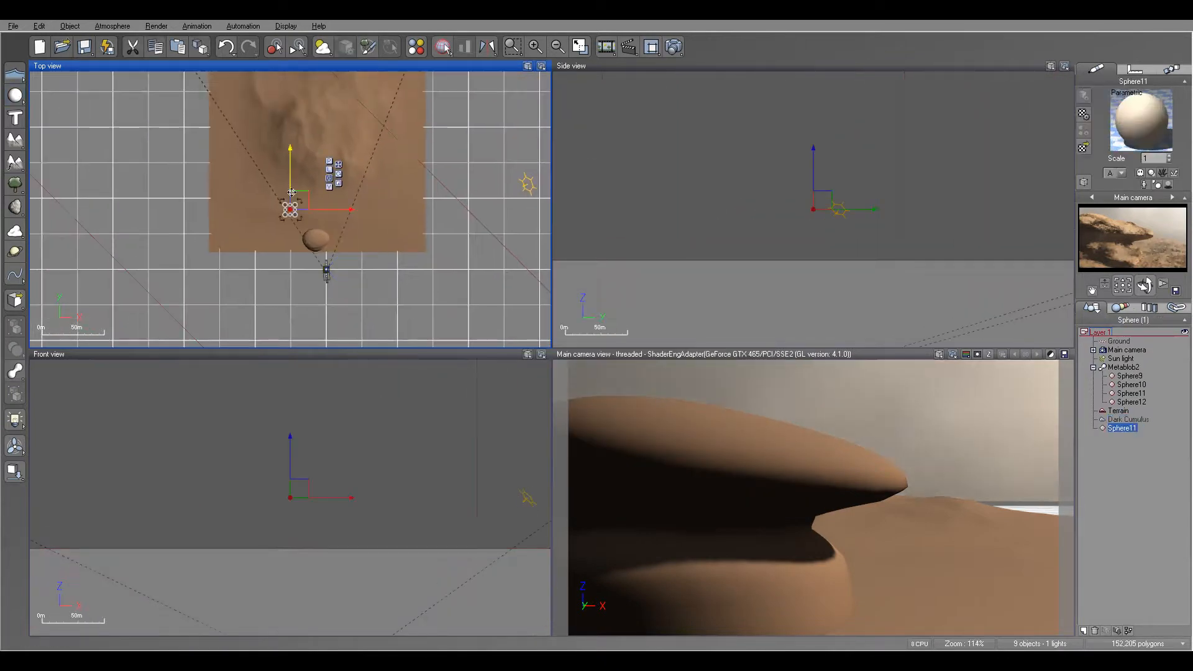
pyautogui.scroll(4, 325, 199)
pyautogui.scroll(2, 326, 199)
pyautogui.moveTo(234, 202); pyautogui.dragTo(444, 187)
# Drop the new sphere onto the terrain
pyautogui.moveTo(810, 214); pyautogui.dragTo(696, 157, button='right')
pyautogui.scroll(-4, 695, 158)
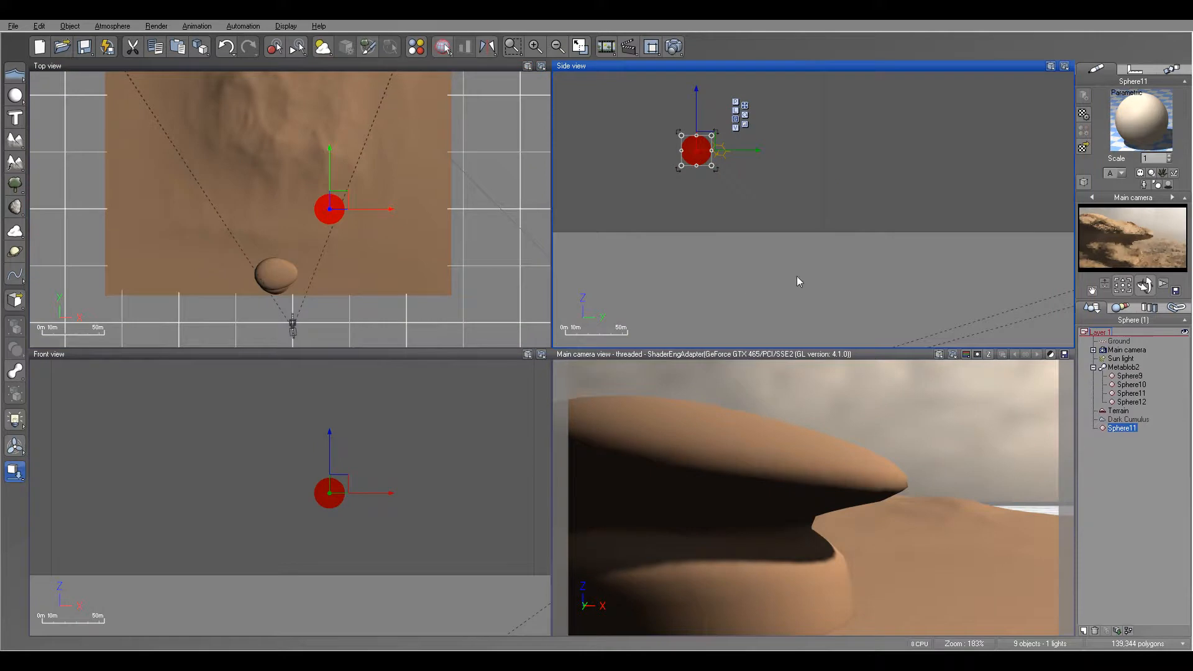
pyautogui.click(21, 468)
pyautogui.moveTo(860, 261); pyautogui.dragTo(936, 87, button='right')
pyautogui.moveTo(800, 277); pyautogui.dragTo(831, 226, button='right')
pyautogui.scroll(2, 830, 226)
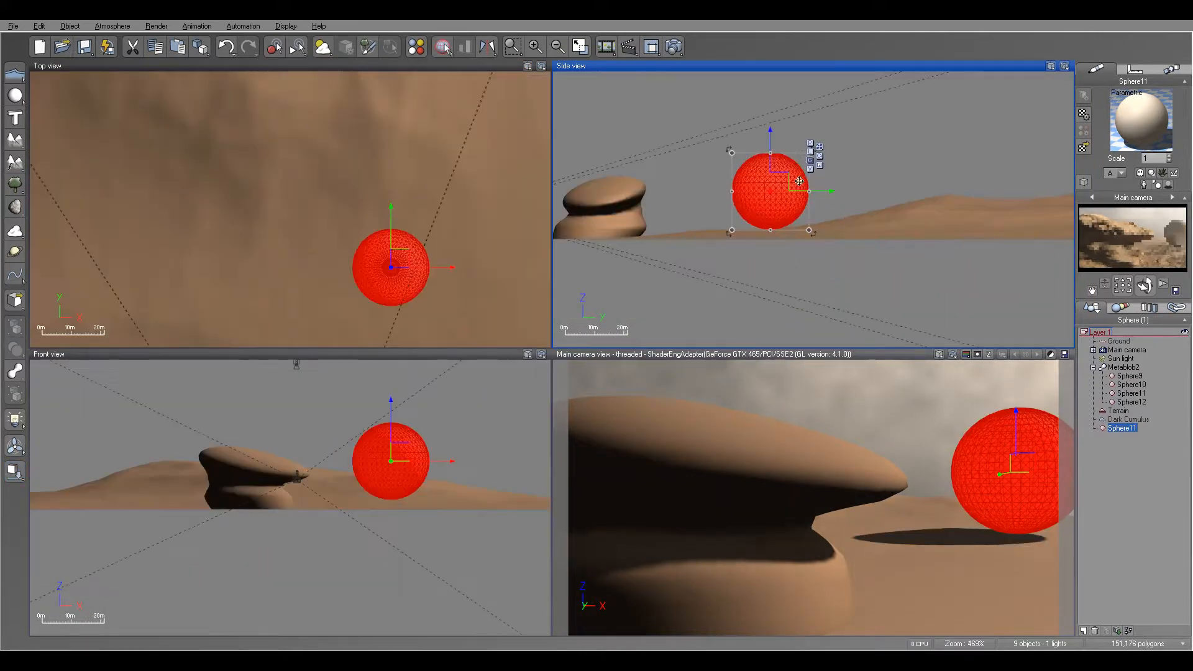
# Sink the sphere halfway into the ground as a dome, reposition it behind the rock and widen it in the top view
pyautogui.moveTo(735, 191); pyautogui.dragTo(772, 227)
pyautogui.moveTo(401, 260); pyautogui.dragTo(445, 151, button='right')
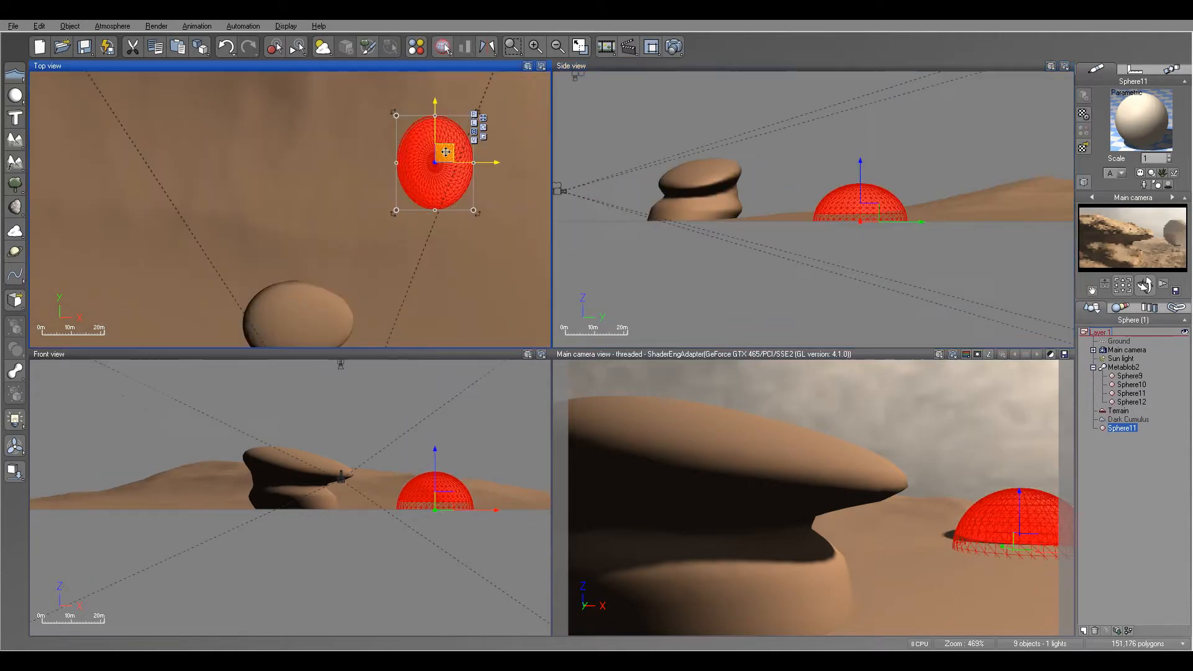
pyautogui.moveTo(397, 163); pyautogui.dragTo(426, 180)
# Duplicate the base sphere upward, shape the copy into a tall ovoid and narrow it in the top view
pyautogui.keyDown('alt'); pyautogui.moveTo(850, 213); pyautogui.dragTo(852, 84); pyautogui.keyUp('alt')
pyautogui.moveTo(861, 128); pyautogui.dragTo(863, 154)
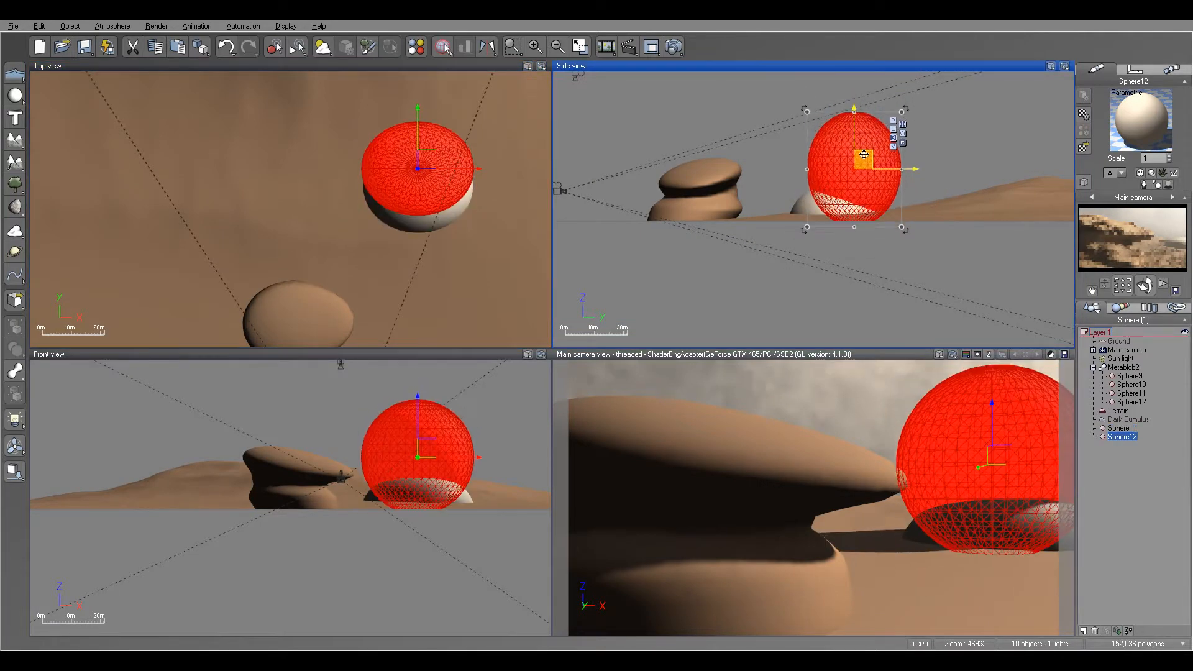
pyautogui.click(431, 153)
pyautogui.moveTo(362, 171); pyautogui.dragTo(449, 168)
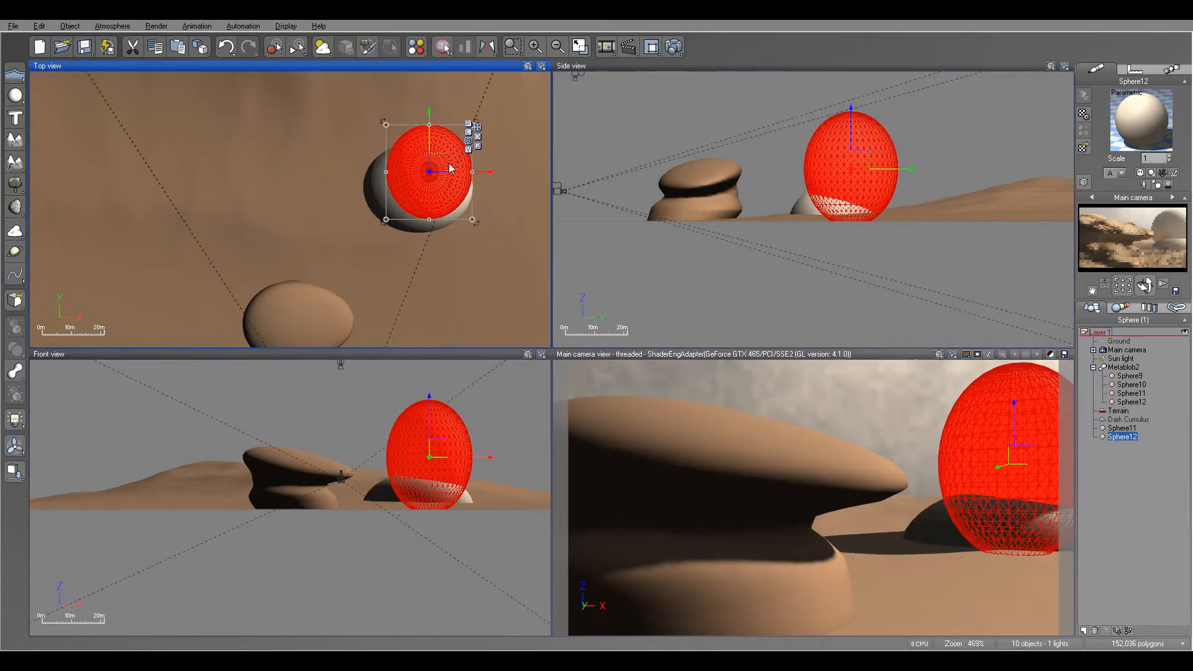
# Duplicate the tall ovoid, flatten the copy into a disc and shift it so it juts out of the column
pyautogui.keyDown('alt'); pyautogui.moveTo(860, 161); pyautogui.dragTo(862, 139); pyautogui.keyUp('alt')
pyautogui.moveTo(854, 91); pyautogui.dragTo(852, 163)
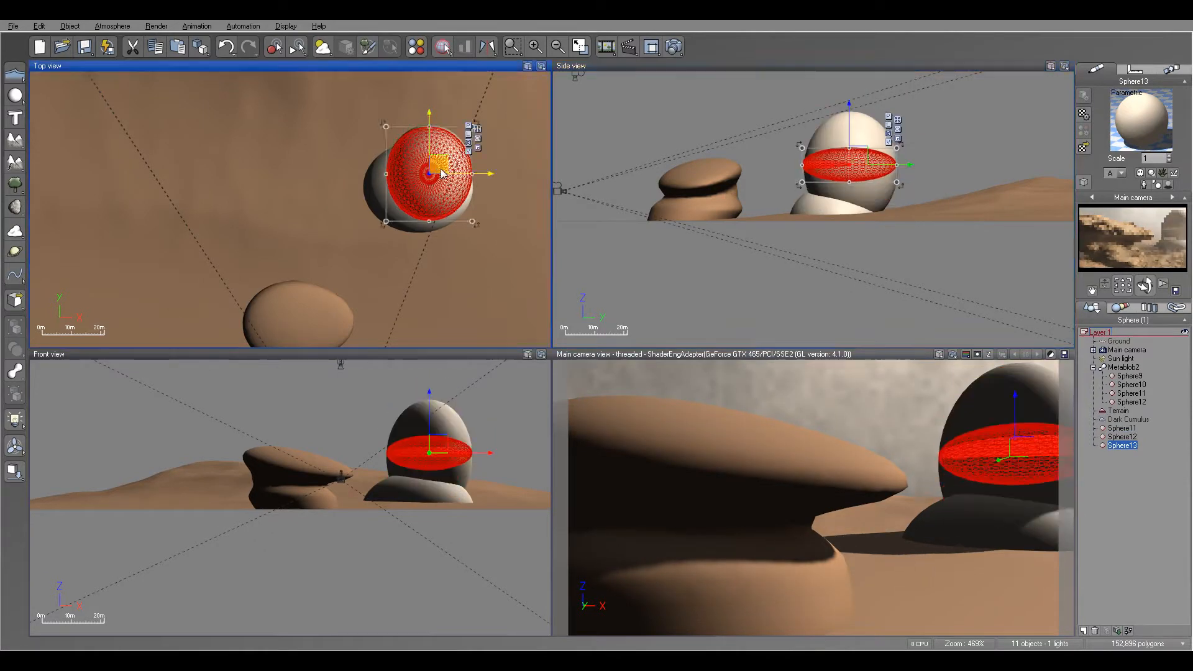
pyautogui.moveTo(438, 165); pyautogui.dragTo(421, 176)
# Duplicate the flattened disc higher up the column and offset the copy in the top view
pyautogui.moveTo(851, 157); pyautogui.dragTo(852, 135)
pyautogui.hotkey('ctrl', 'd')
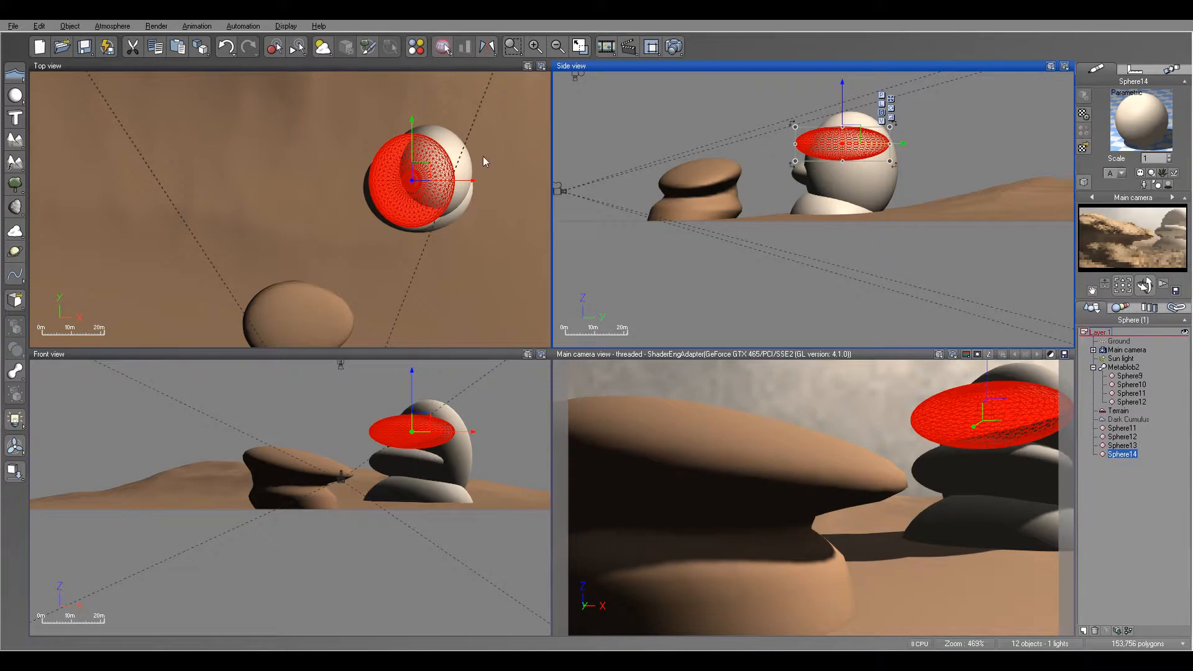
pyautogui.moveTo(421, 175); pyautogui.dragTo(433, 160)
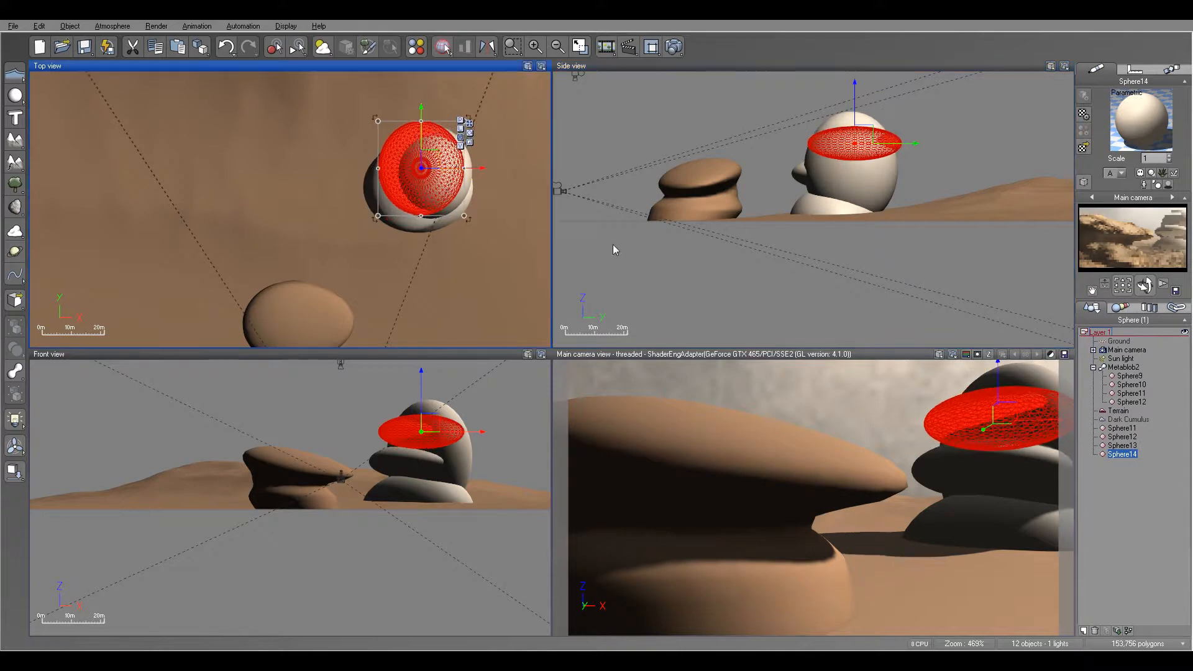
# Widen the lower disc, Sphere13, and combine the four new spheres into a metablob
pyautogui.click(1120, 445)
pyautogui.moveTo(248, 210); pyautogui.dragTo(231, 209)
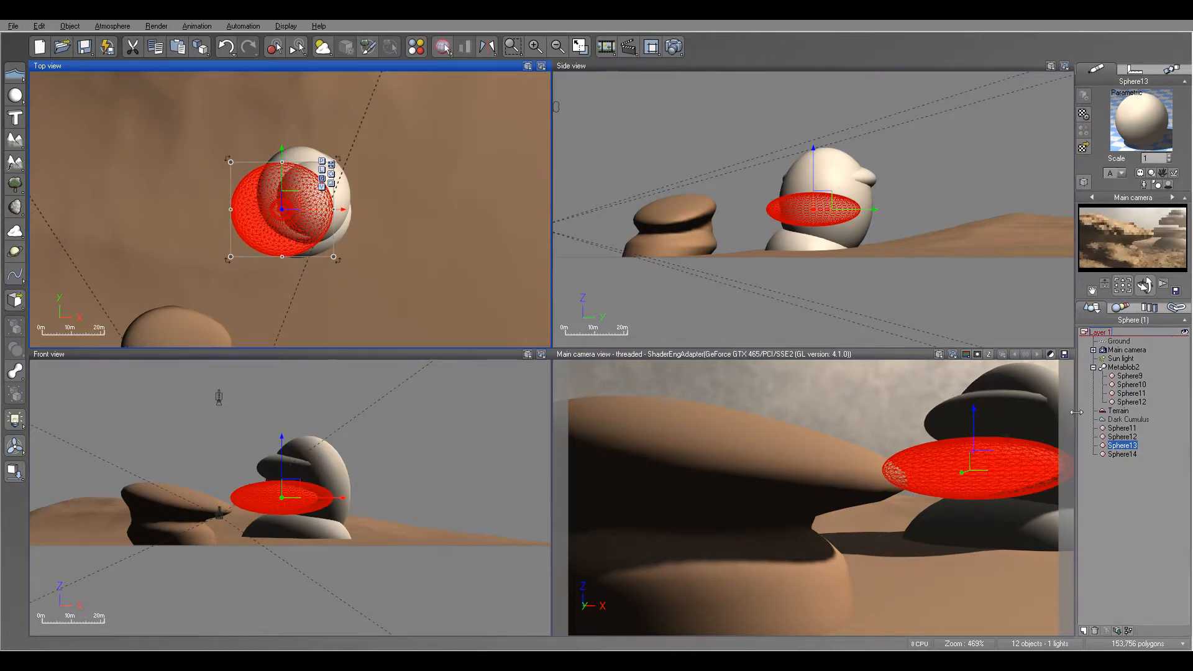
pyautogui.keyDown('shift'); pyautogui.click(1122, 454); pyautogui.keyUp('shift')
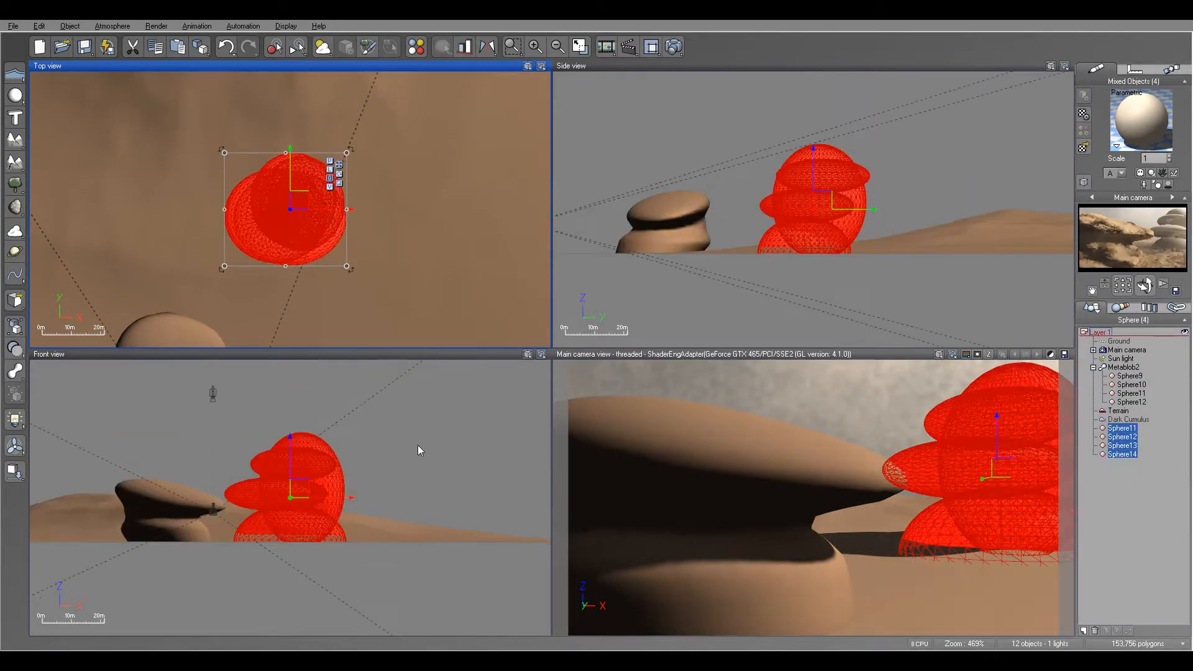
pyautogui.click(15, 371)
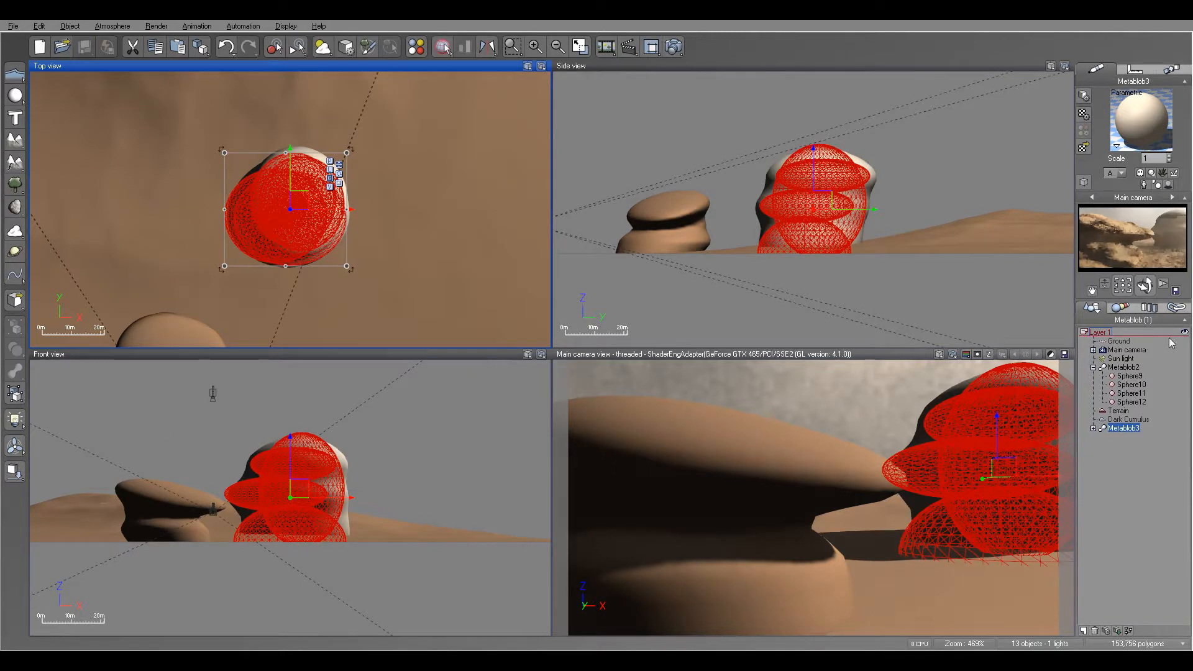
# Copy the rock material from Metablob2 to the new metablob, then test-render the scene and stop the render
pyautogui.click(1124, 367)
pyautogui.rightClick(1120, 129)
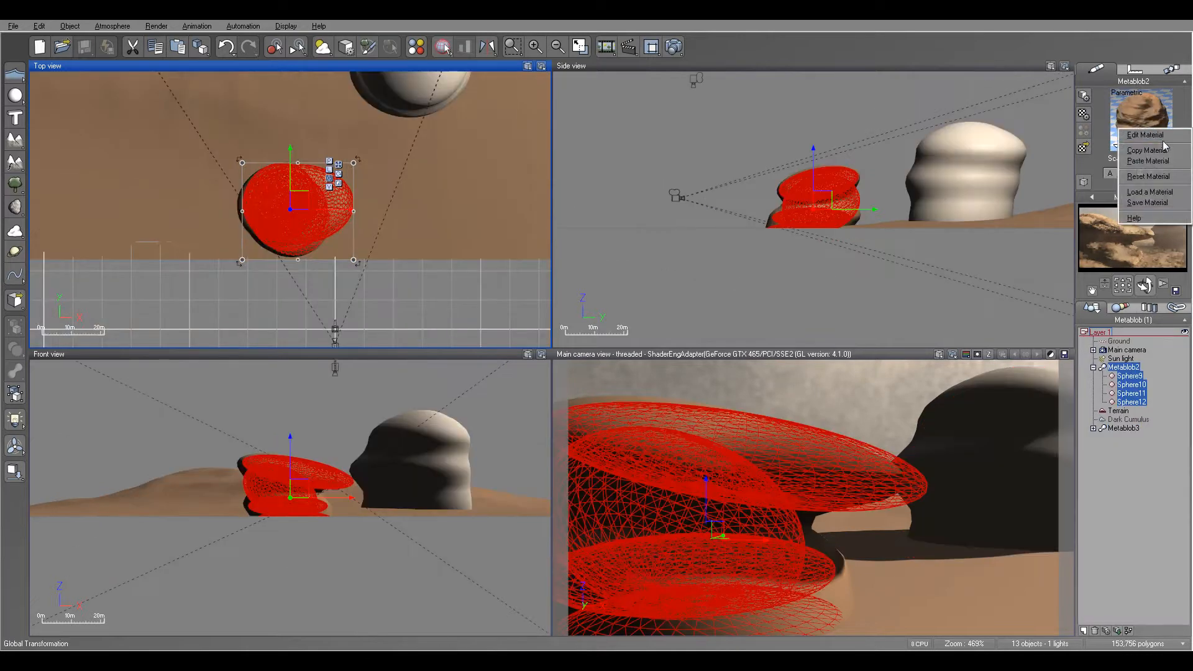
pyautogui.click(1159, 152)
pyautogui.click(1123, 428)
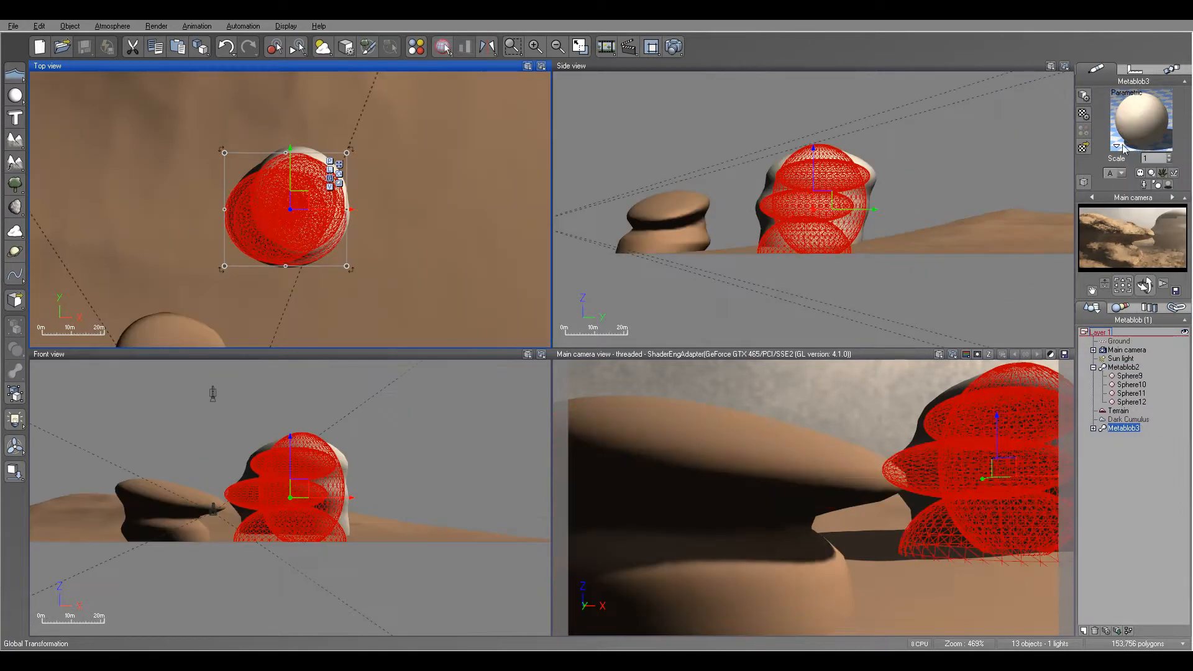
pyautogui.rightClick(1140, 124)
pyautogui.click(1156, 155)
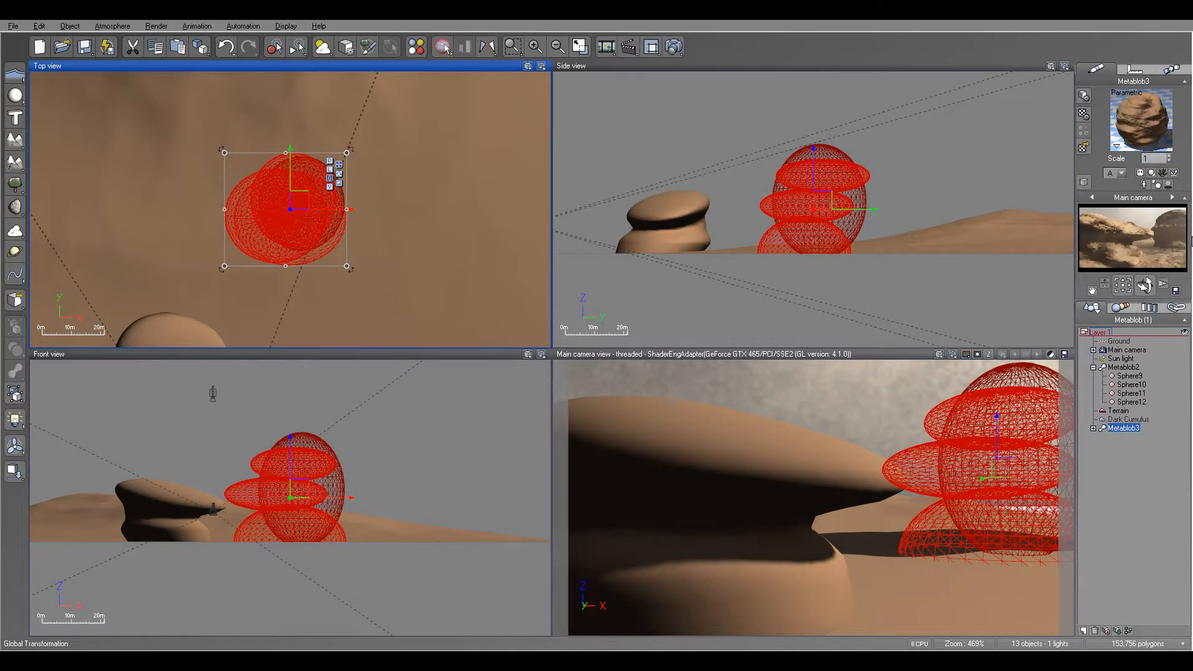
pyautogui.click(673, 48)
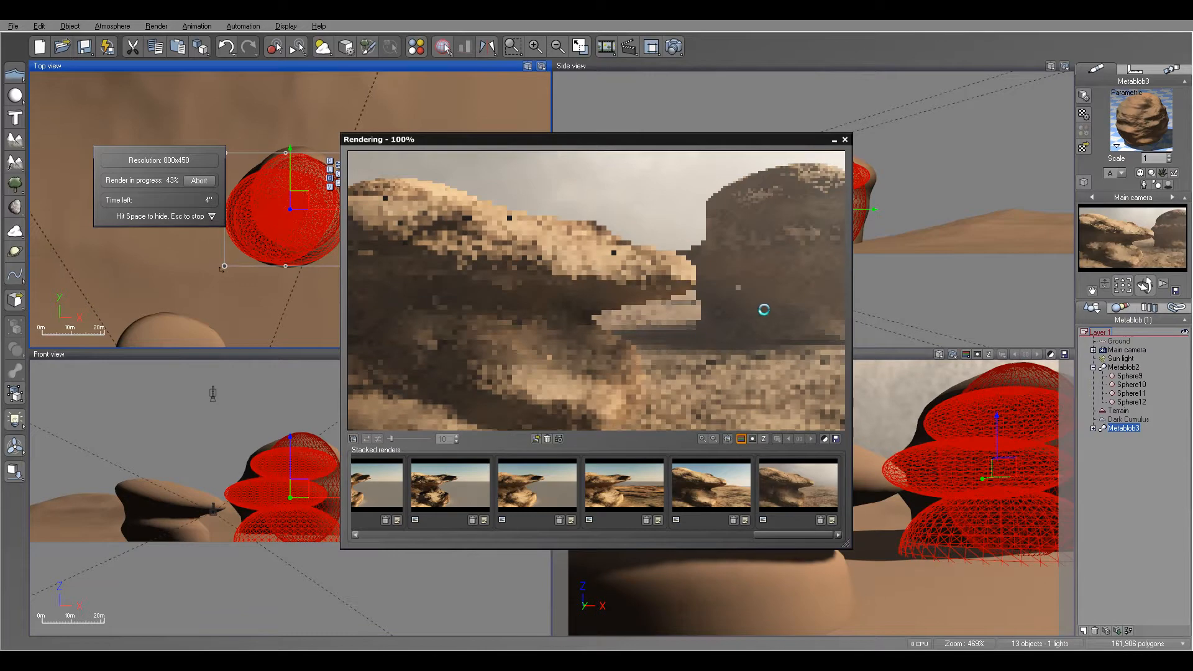
pyautogui.press('Escape')
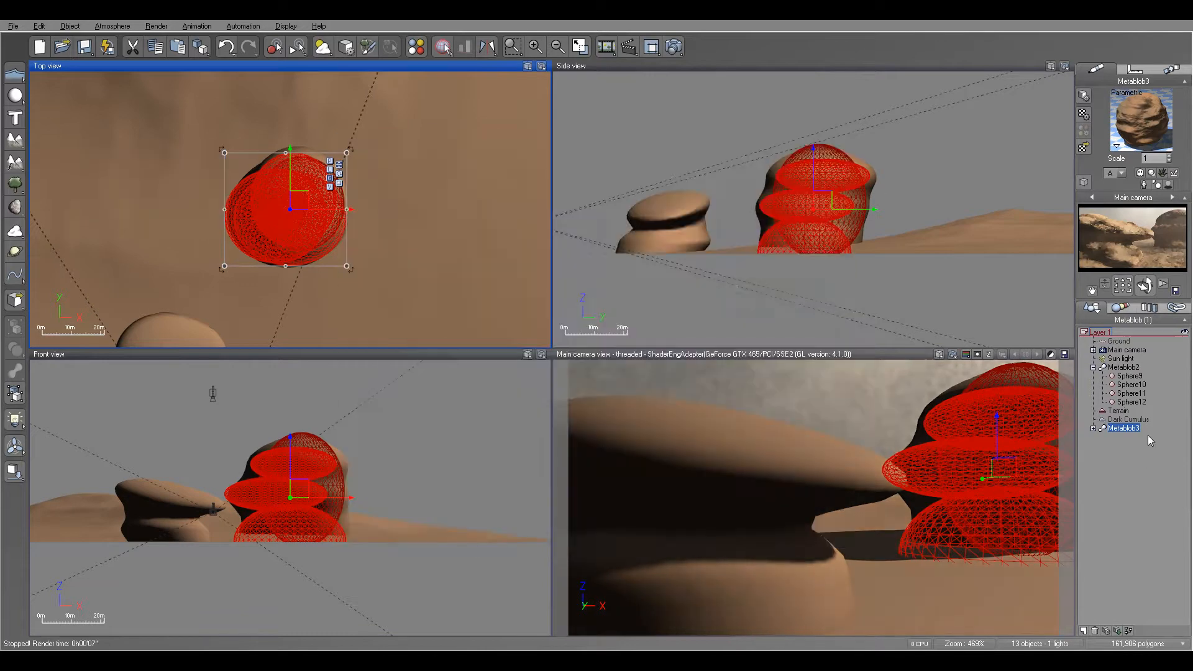
# Select the base sphere, Sphere11, inside Metablob3 and enlarge it sideways and toward the camera in the top view
pyautogui.click(1093, 428)
pyautogui.click(1131, 436)
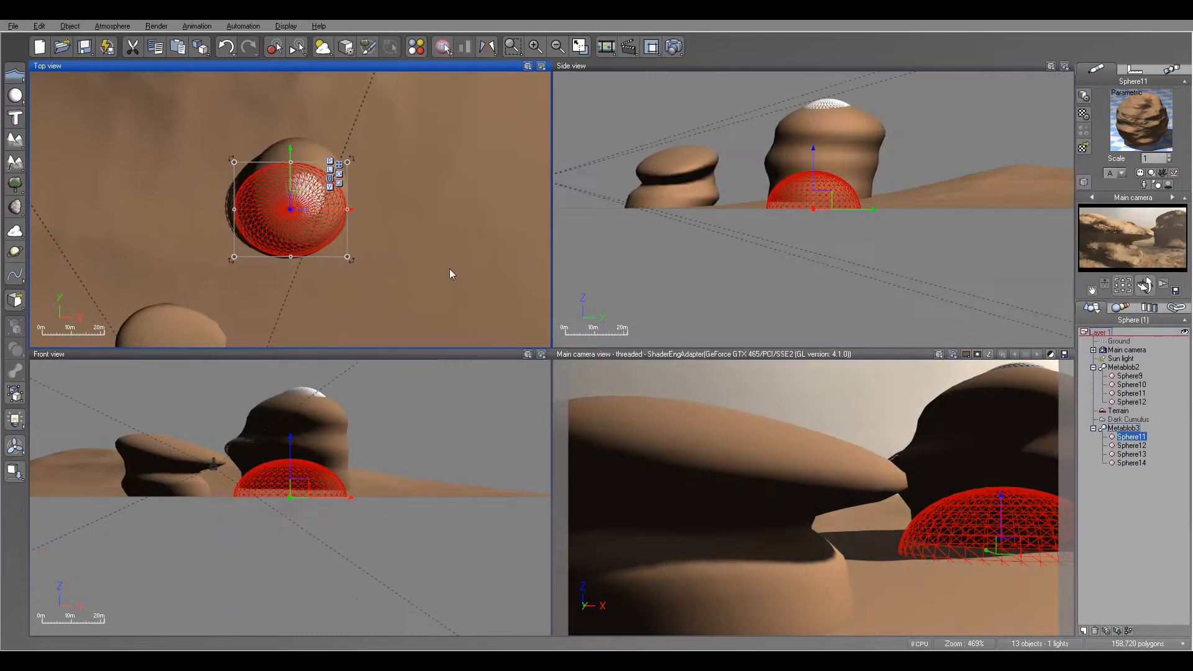
pyautogui.moveTo(233, 256); pyautogui.dragTo(172, 266)
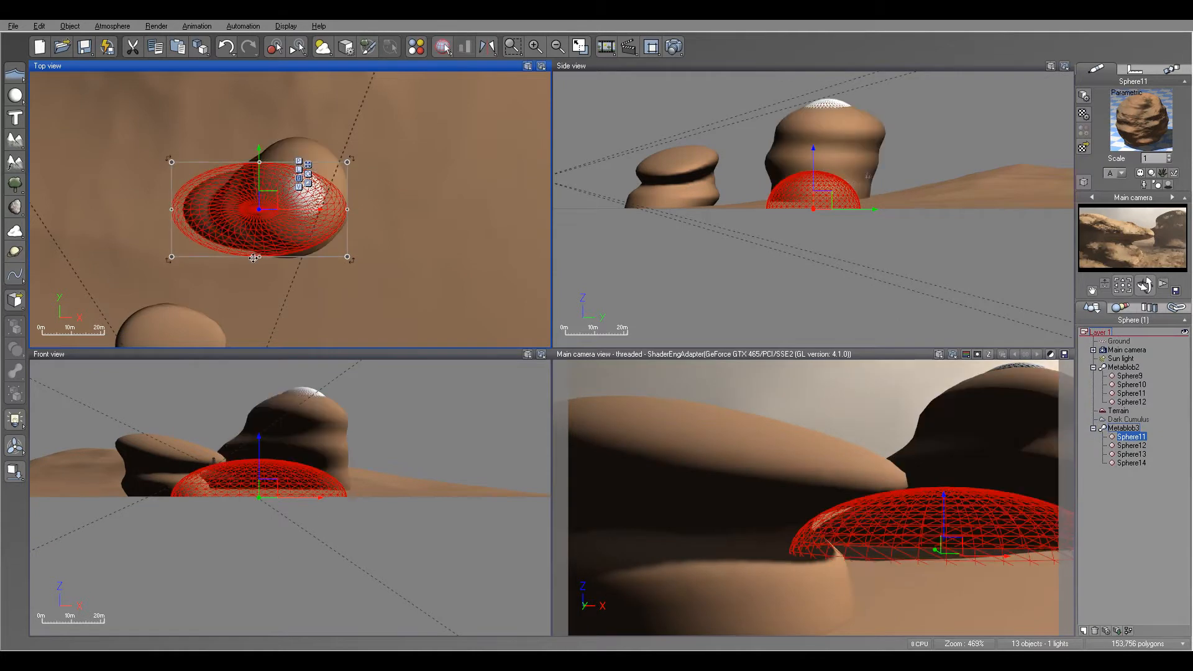
pyautogui.moveTo(260, 279); pyautogui.dragTo(259, 329)
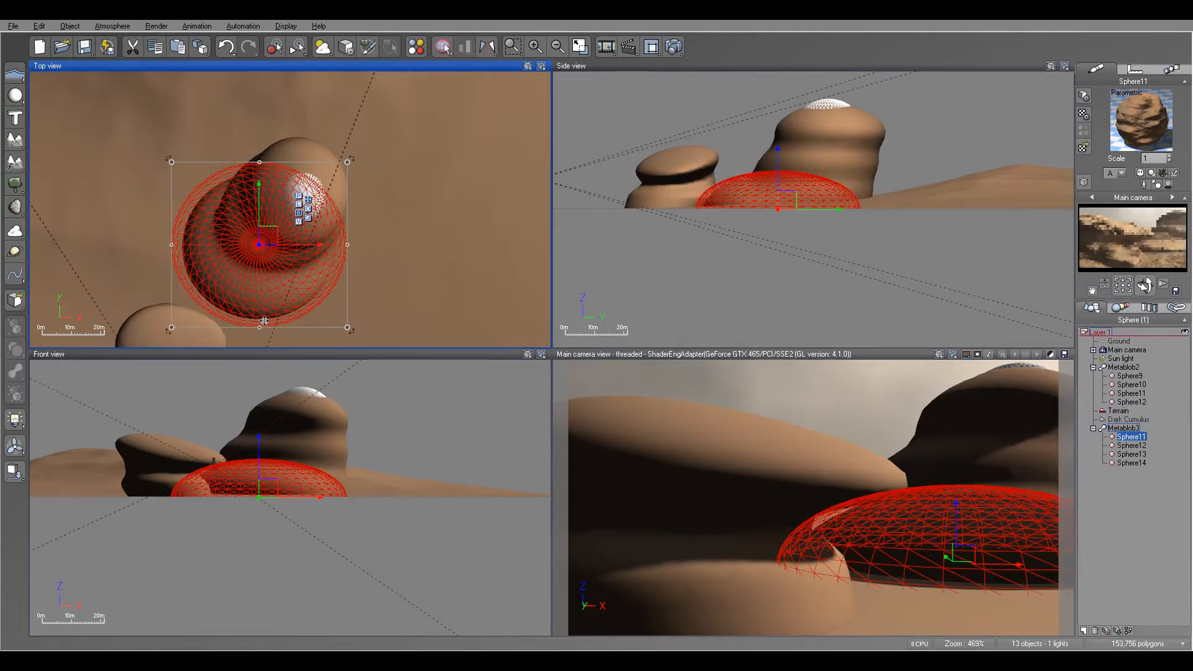
# Flatten the base sphere, Sphere11, vertically in the side view
pyautogui.click(782, 192)
pyautogui.moveTo(776, 251); pyautogui.dragTo(791, 209)
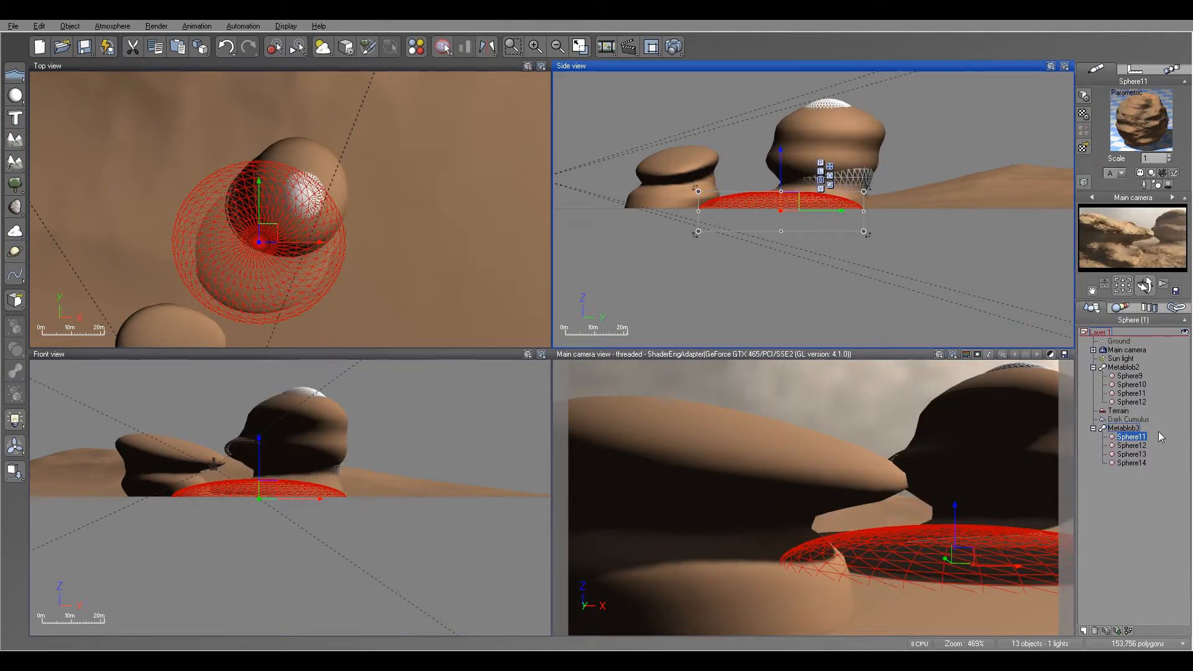
# Enlarge Sphere14 in the top view, raise and recentre it as a wide cap on the column, and test-render the scene
pyautogui.click(1130, 454)
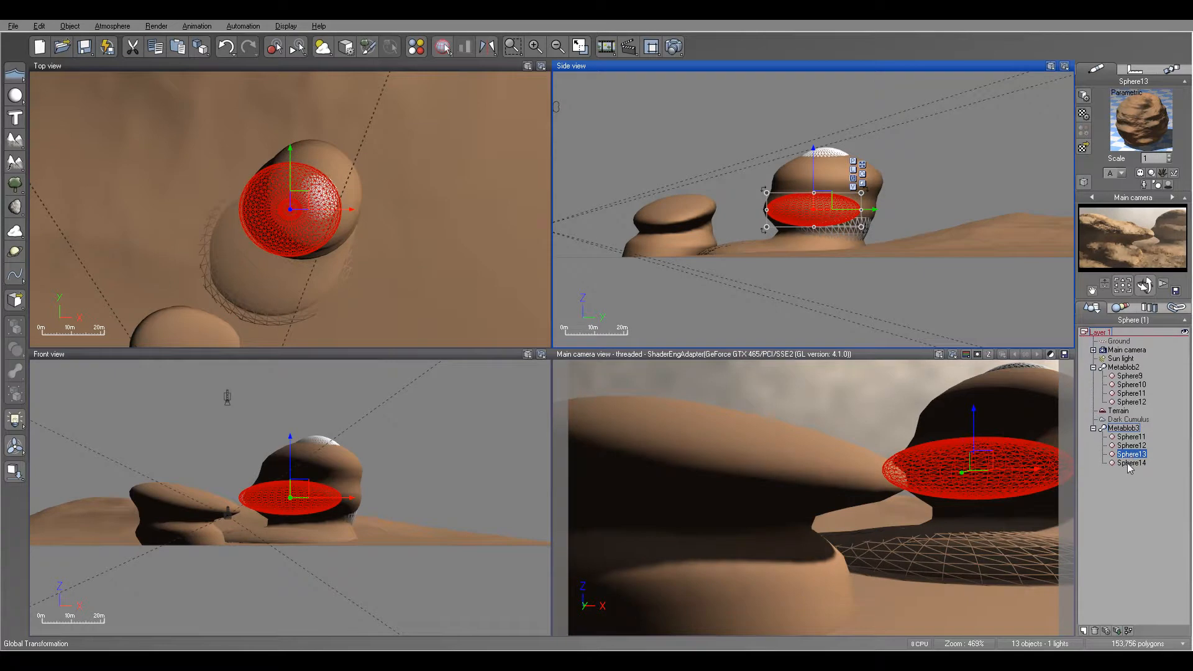
pyautogui.click(273, 180)
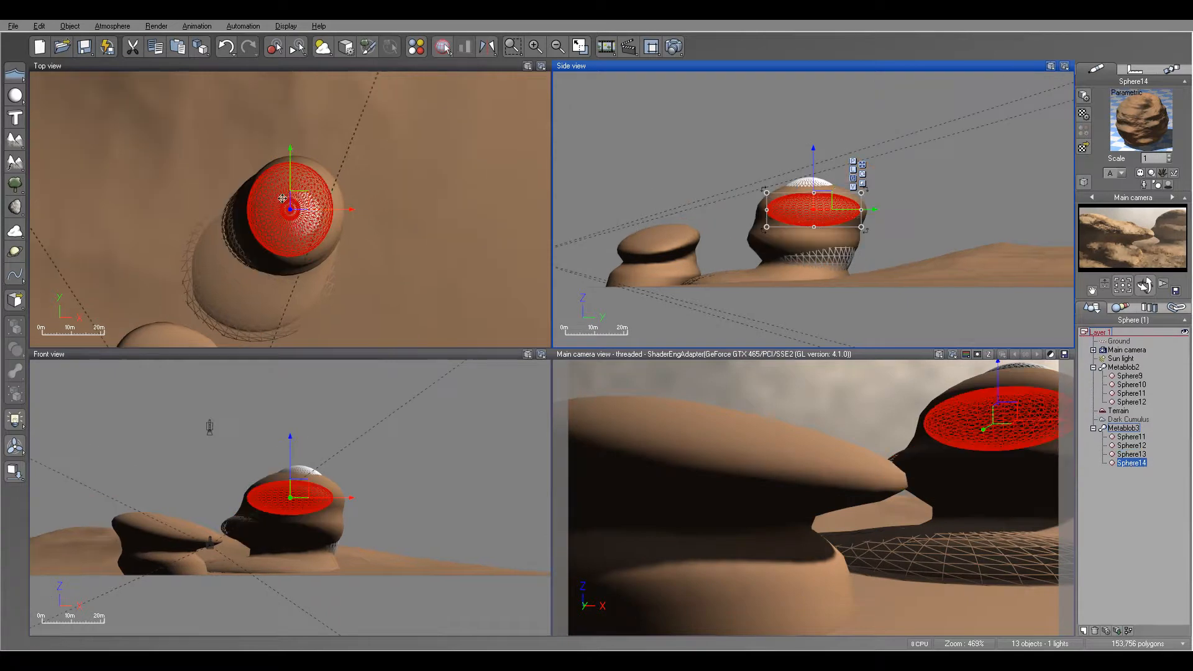
pyautogui.moveTo(290, 162); pyautogui.dragTo(290, 124)
pyautogui.moveTo(248, 188); pyautogui.dragTo(211, 189)
pyautogui.moveTo(849, 227); pyautogui.dragTo(847, 192)
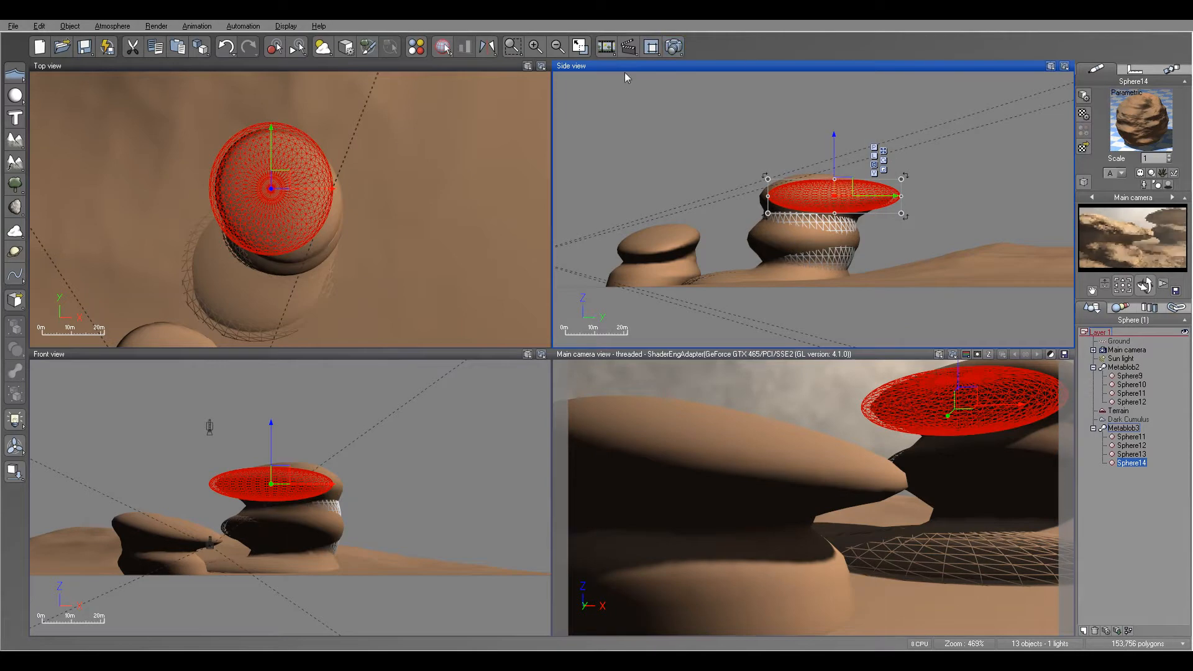
pyautogui.moveTo(274, 178); pyautogui.dragTo(302, 184)
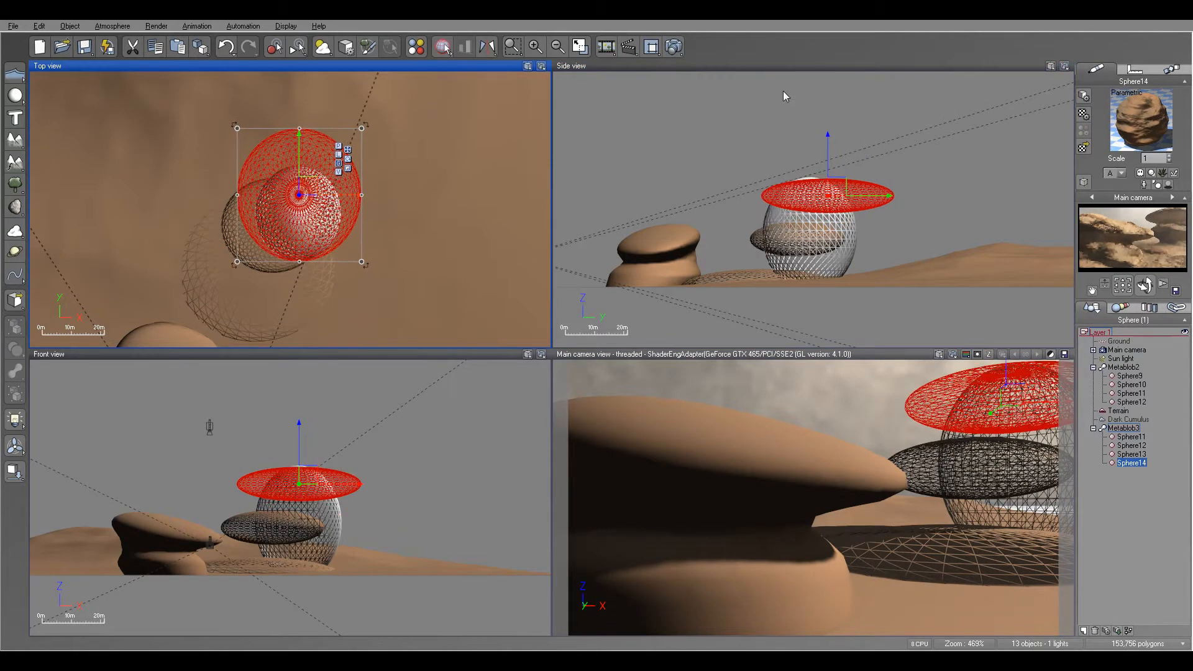
pyautogui.click(673, 47)
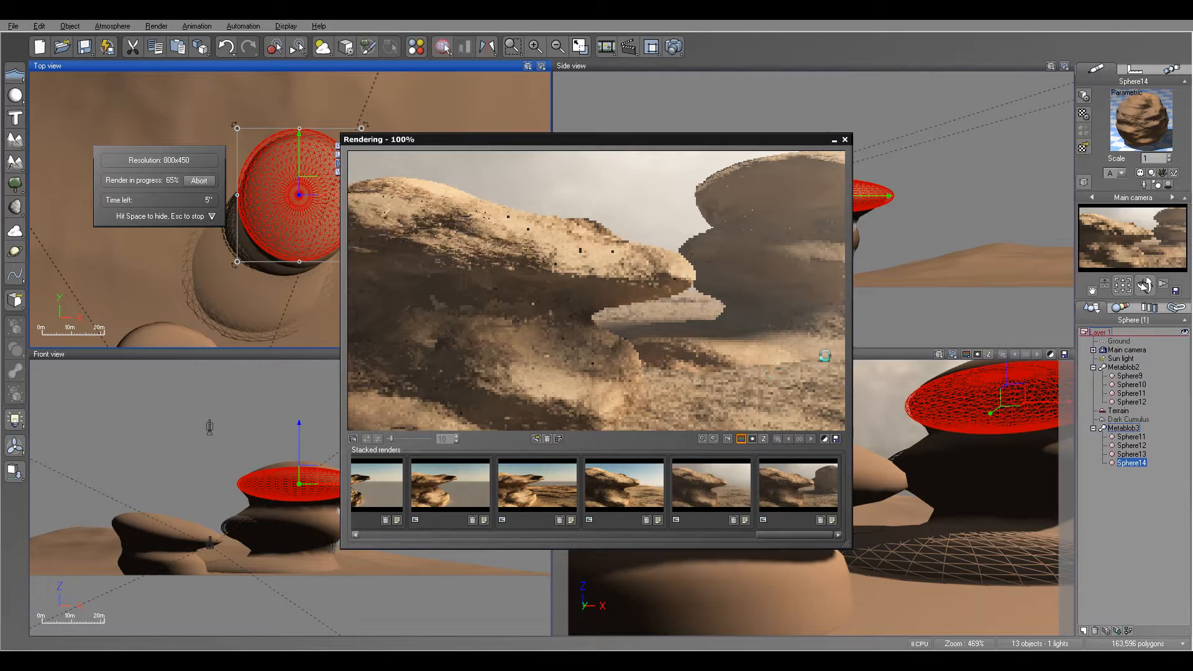
pyautogui.click(844, 140)
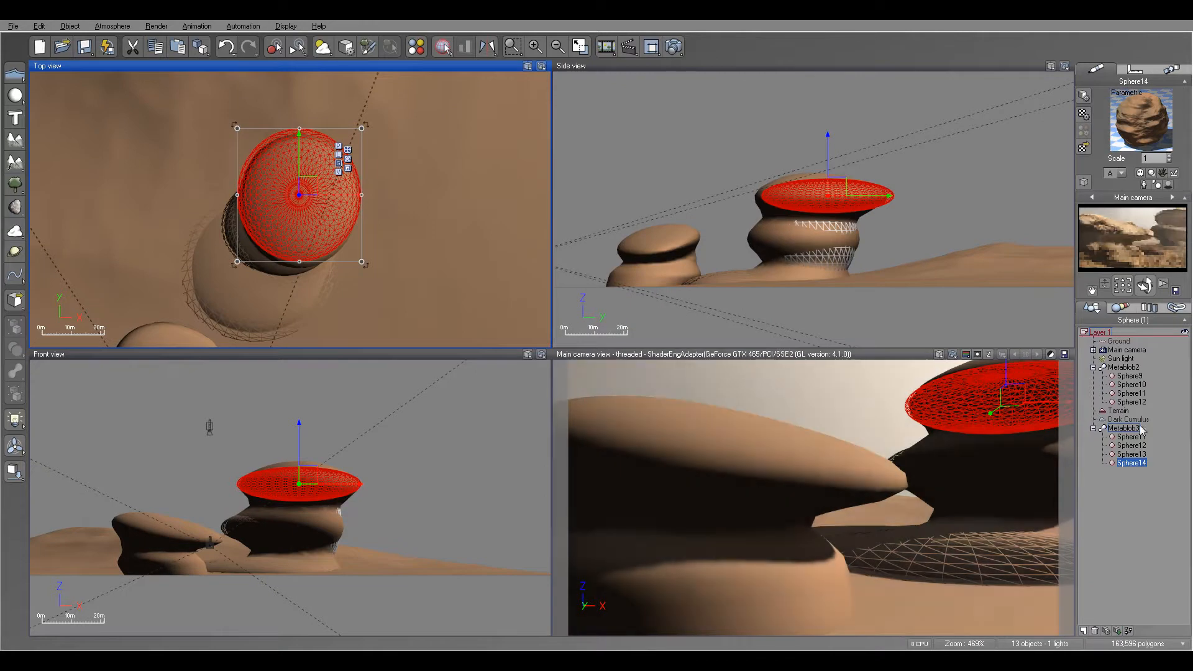
# Set the mapping of Metablob2's RockRought material to World - Standard, then test-render the scene and stop the render
pyautogui.click(1093, 427)
pyautogui.click(1124, 368)
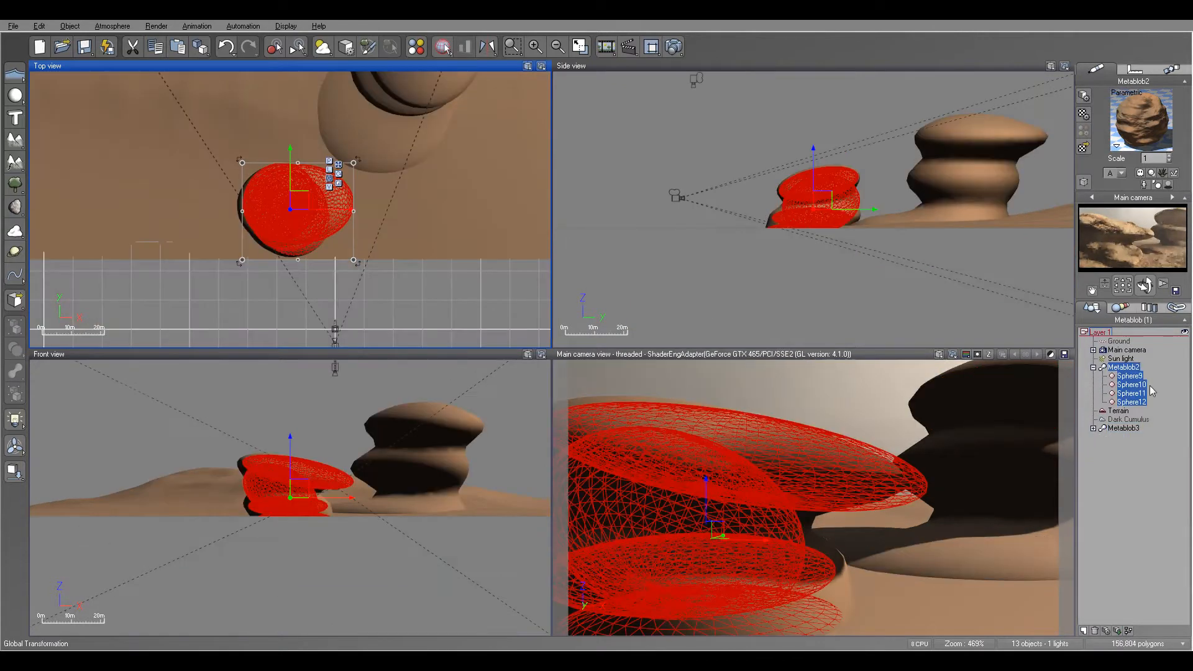
pyautogui.doubleClick(1125, 125)
pyautogui.click(719, 157)
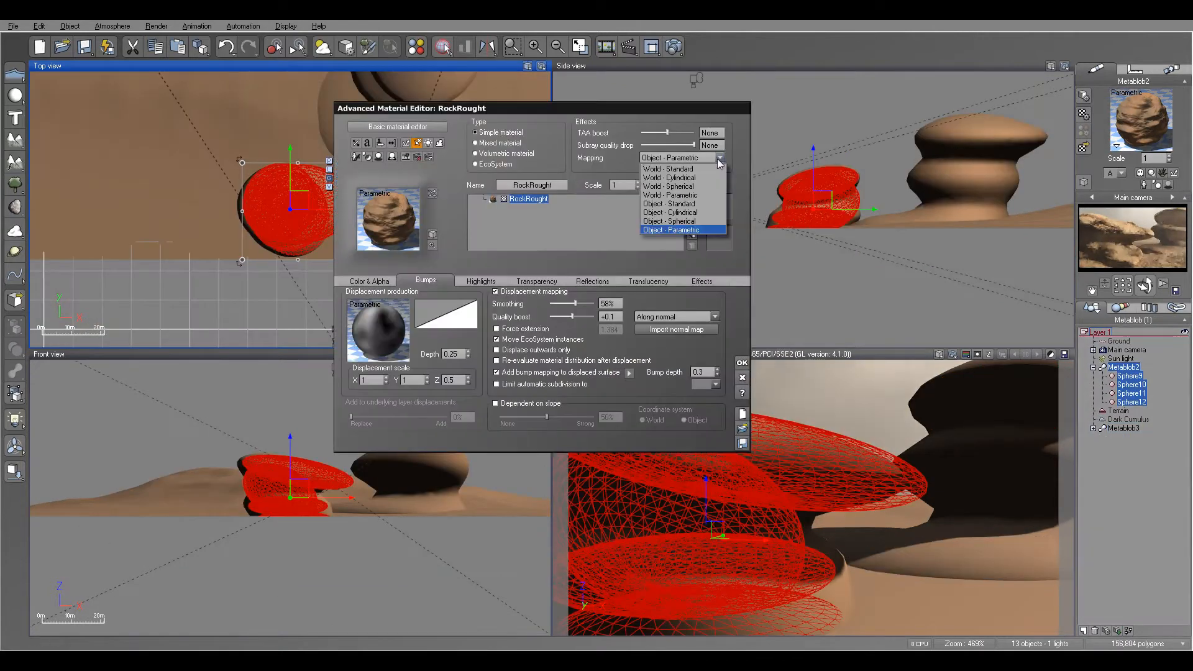
pyautogui.click(695, 170)
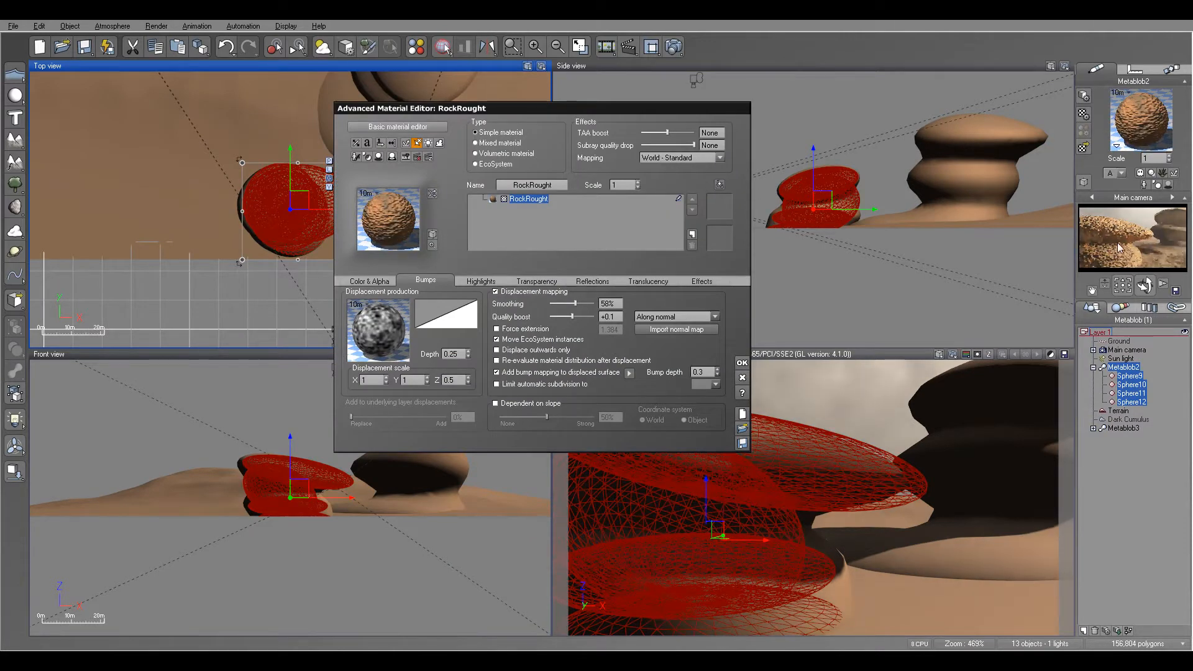
pyautogui.click(674, 46)
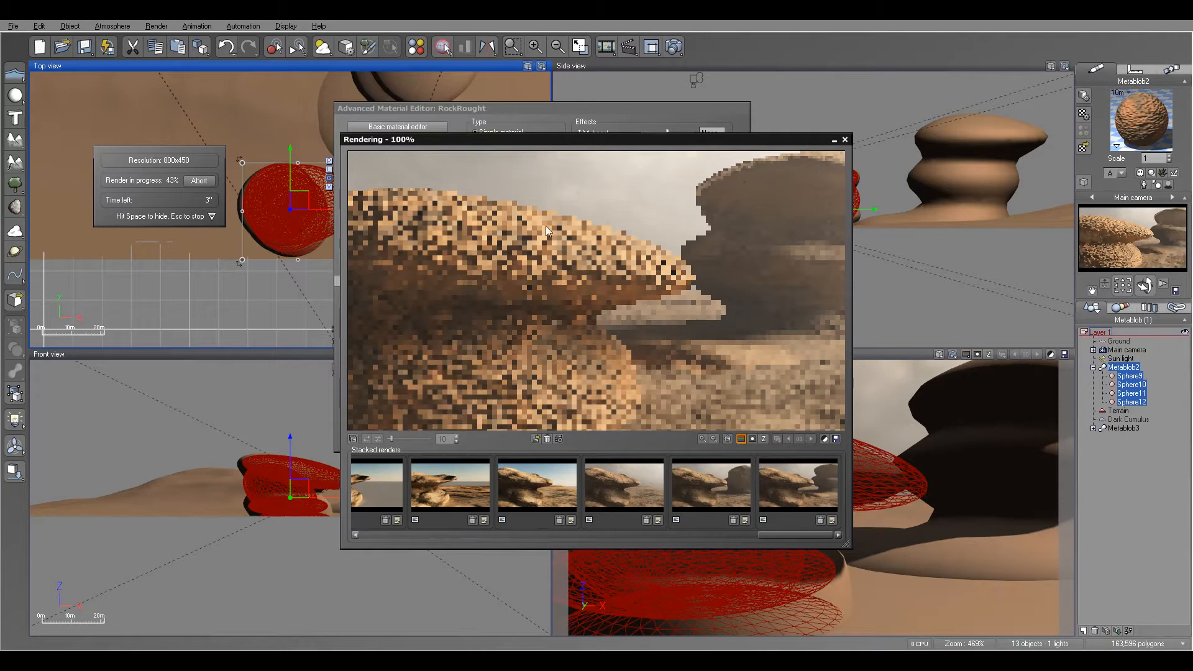
pyautogui.press('Escape')
pyautogui.click(845, 140)
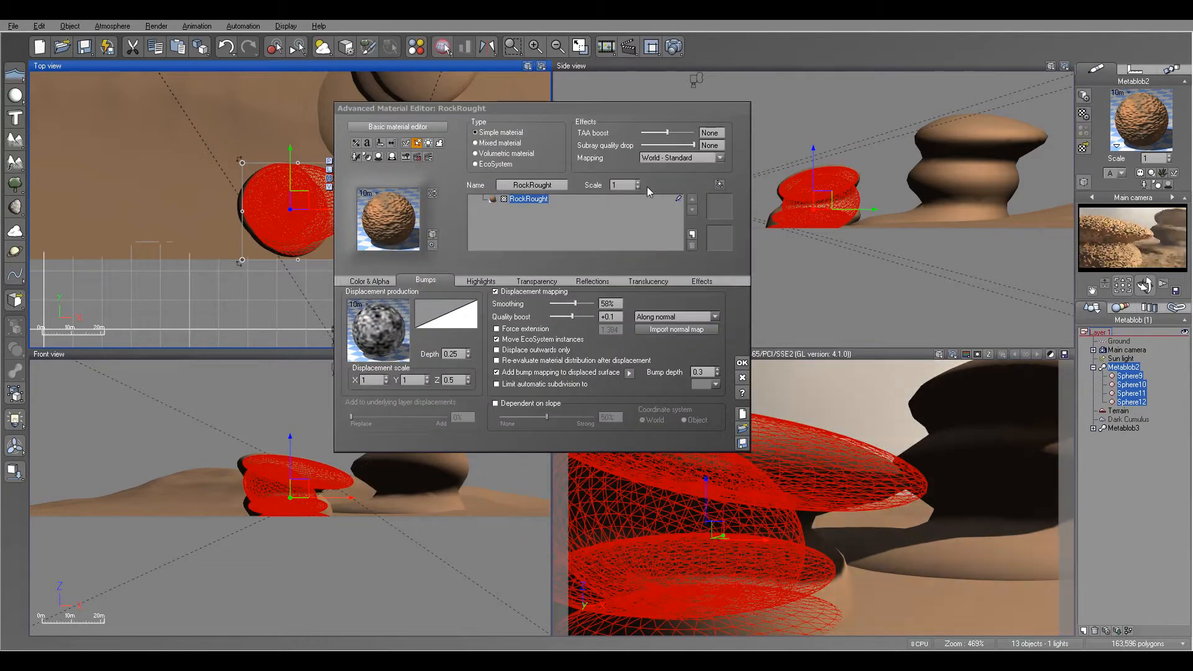
# Set the RockRought material's scale to 9 and accept the material changes
pyautogui.moveTo(638, 186); pyautogui.dragTo(637, 177)
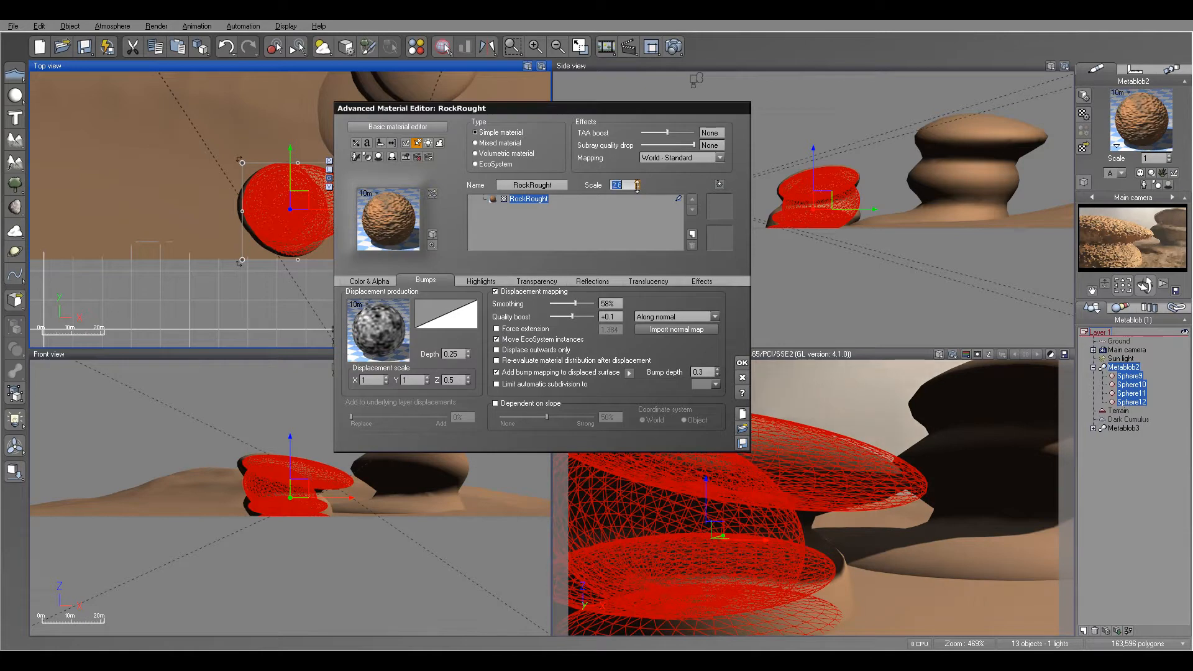
pyautogui.moveTo(639, 183); pyautogui.dragTo(639, 180)
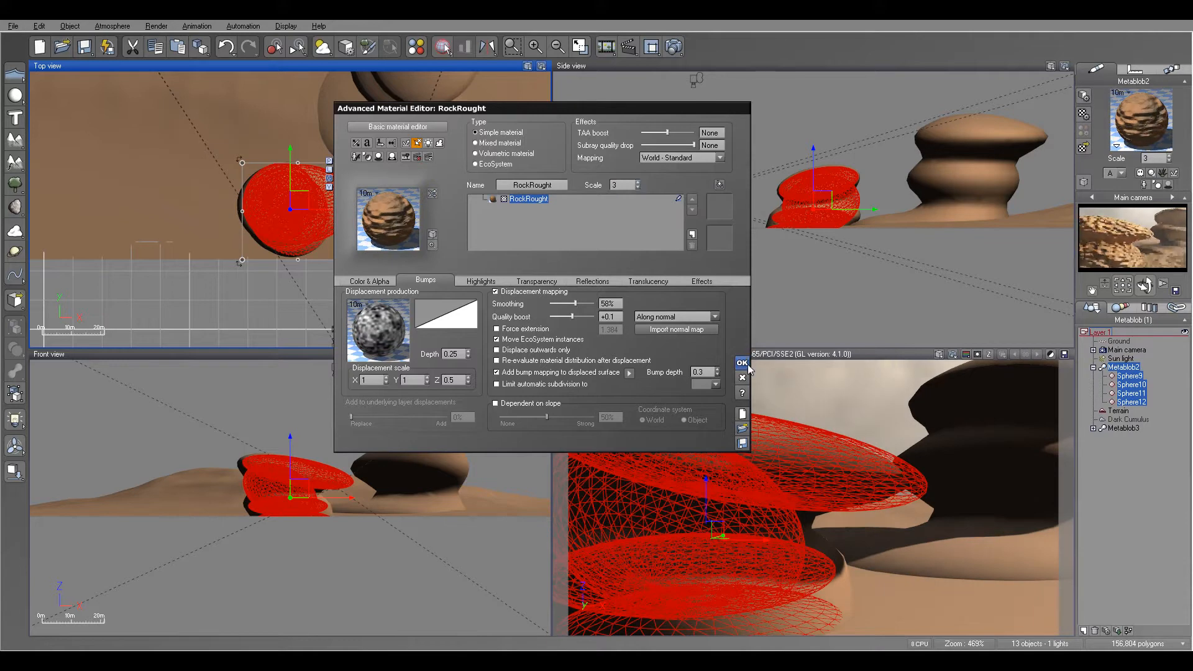
pyautogui.moveTo(639, 185); pyautogui.dragTo(639, 185)
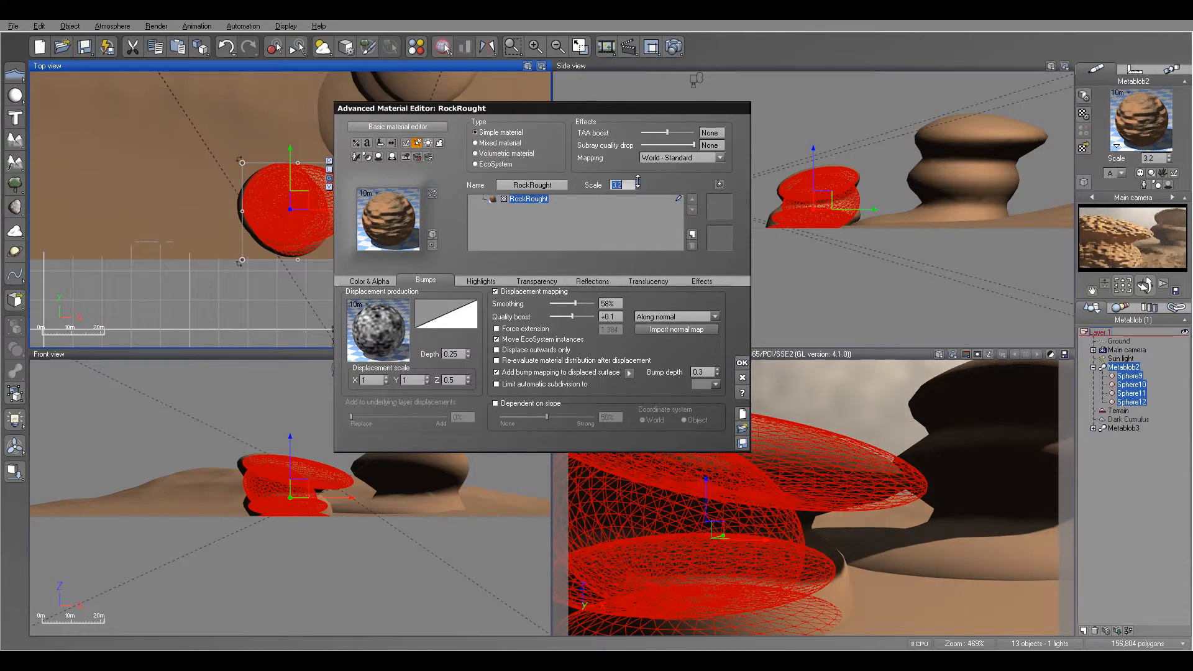
pyautogui.click(639, 185)
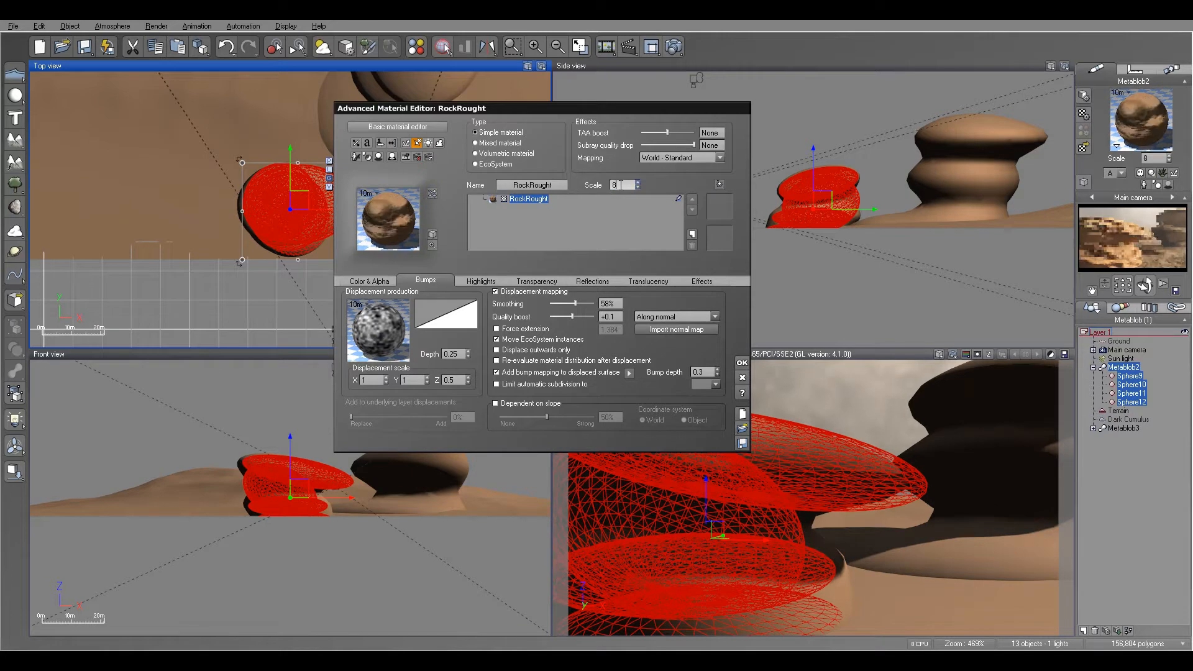
pyautogui.doubleClick(620, 184)
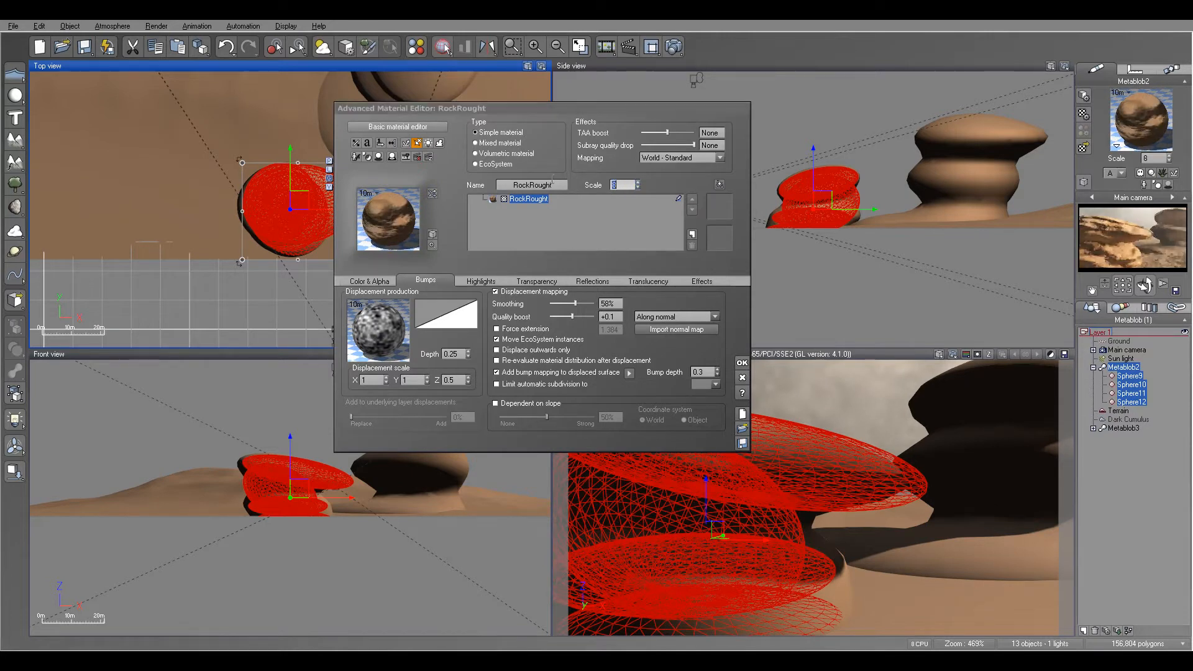
pyautogui.write('9')
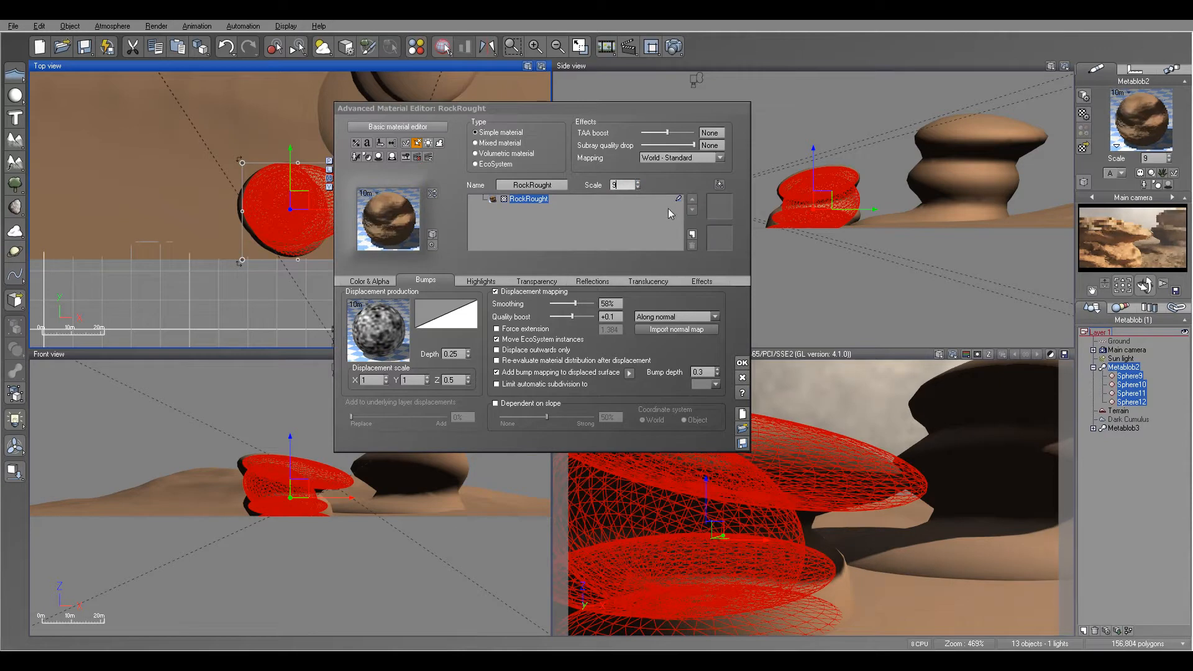
pyautogui.click(742, 362)
# Copy Metablob2's rock material and paste it onto Ground, Terrain and Metablob3
pyautogui.rightClick(1141, 119)
pyautogui.click(1148, 150)
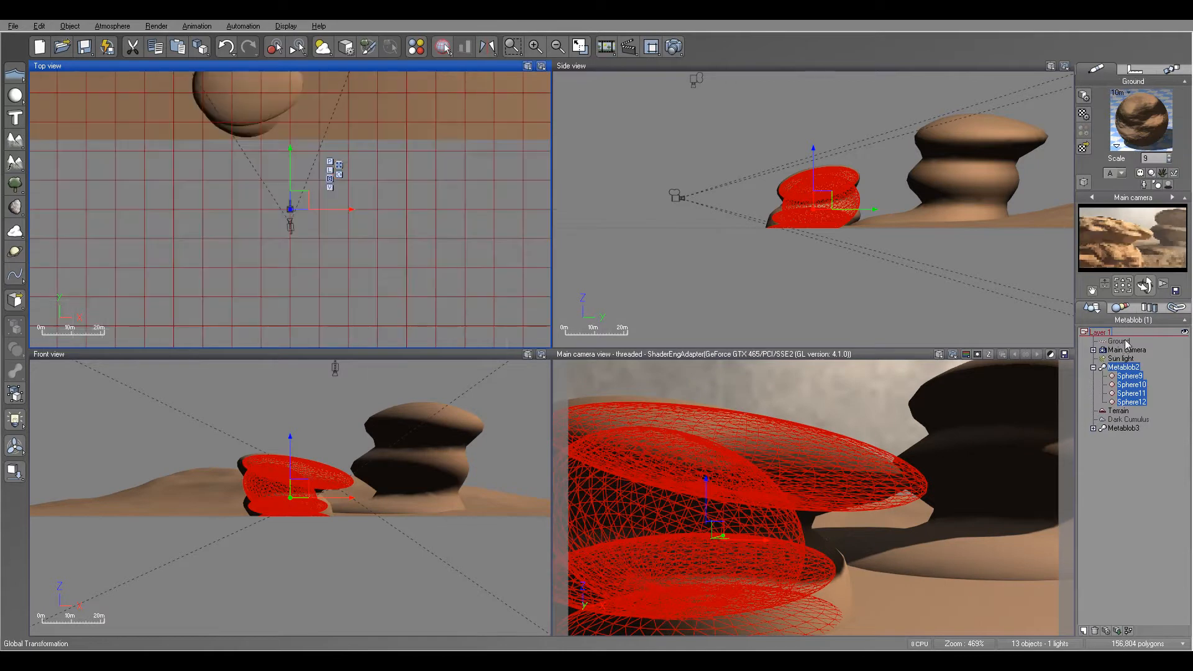
pyautogui.click(1121, 340)
pyautogui.rightClick(1139, 128)
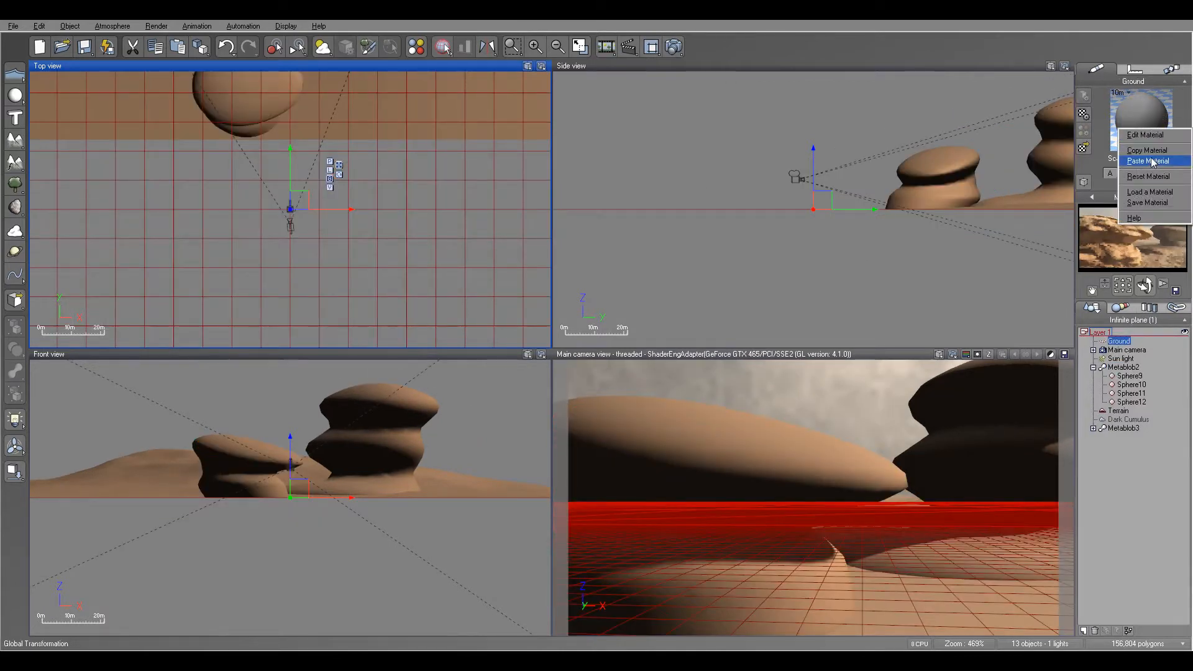
pyautogui.click(1147, 161)
pyautogui.click(1118, 410)
pyautogui.rightClick(1143, 129)
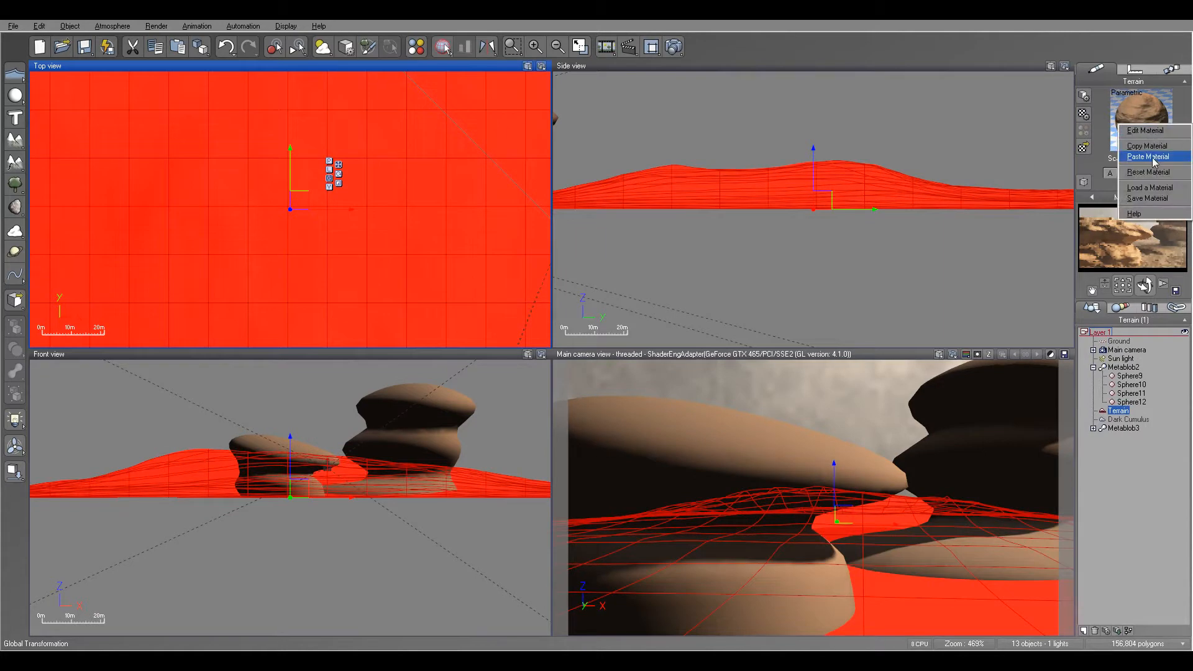
pyautogui.click(1152, 160)
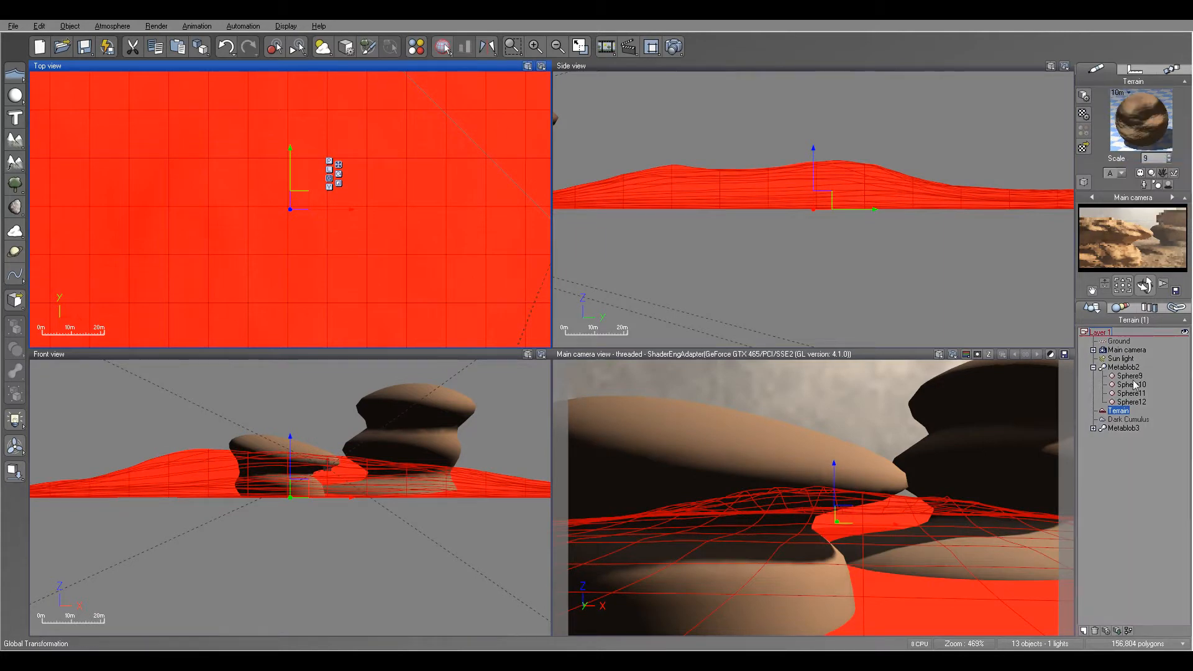
pyautogui.click(1123, 428)
pyautogui.rightClick(1138, 129)
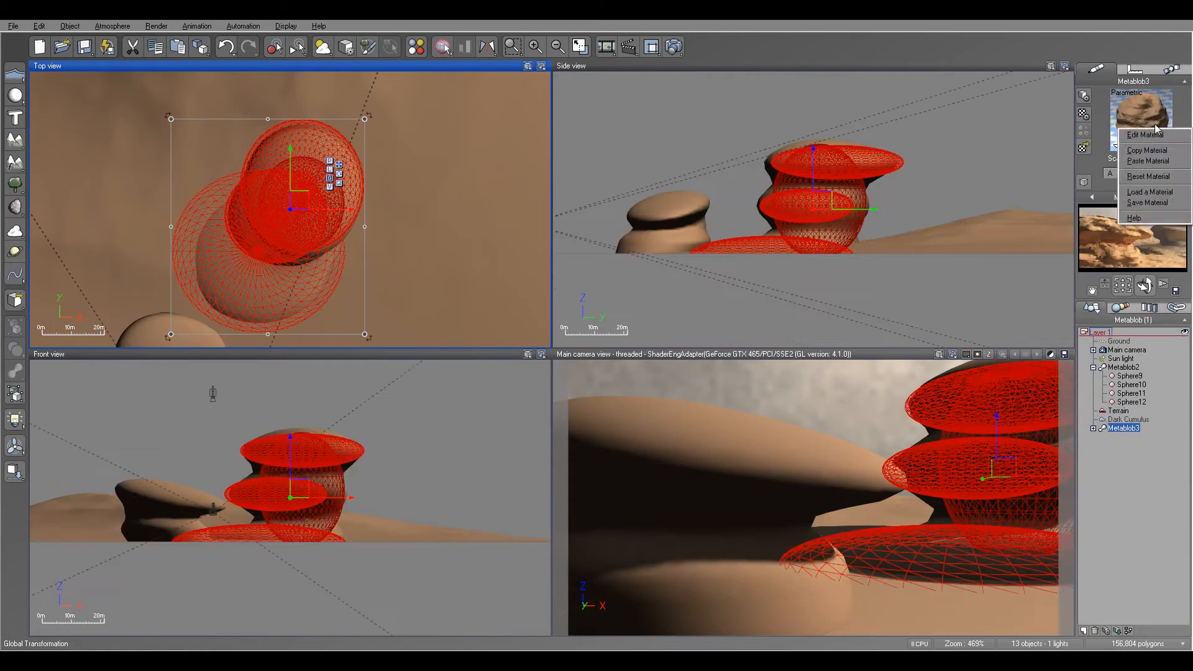
pyautogui.click(1148, 160)
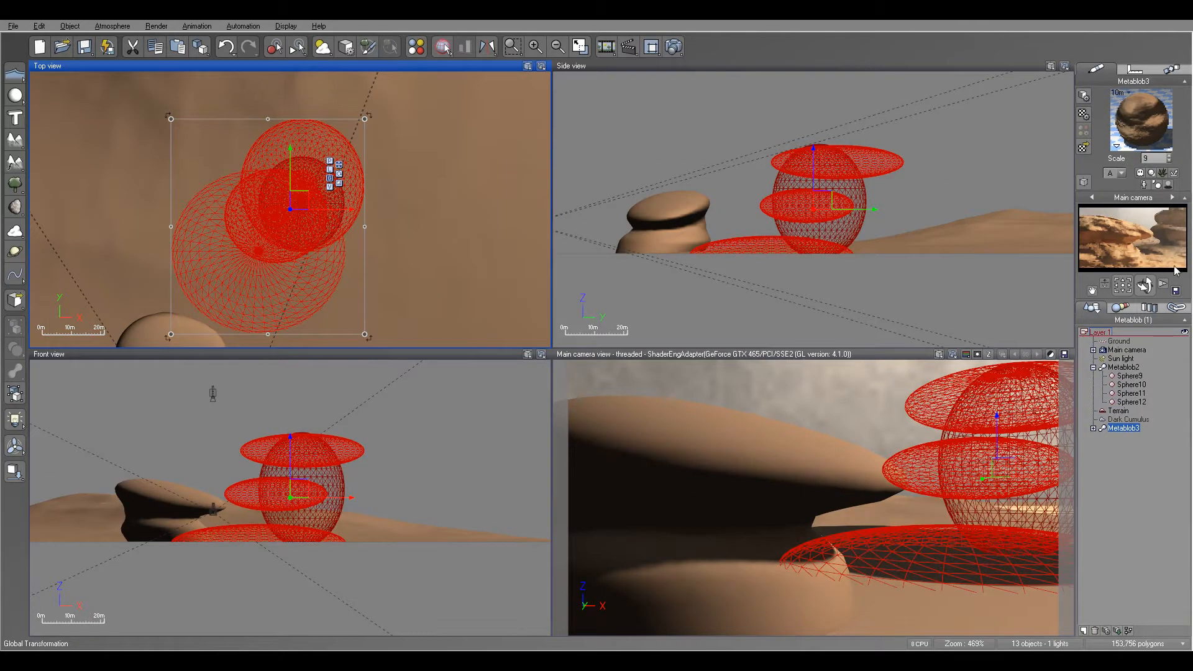
# Test-render the scene to check the shared rock material, then close the render
pyautogui.click(674, 46)
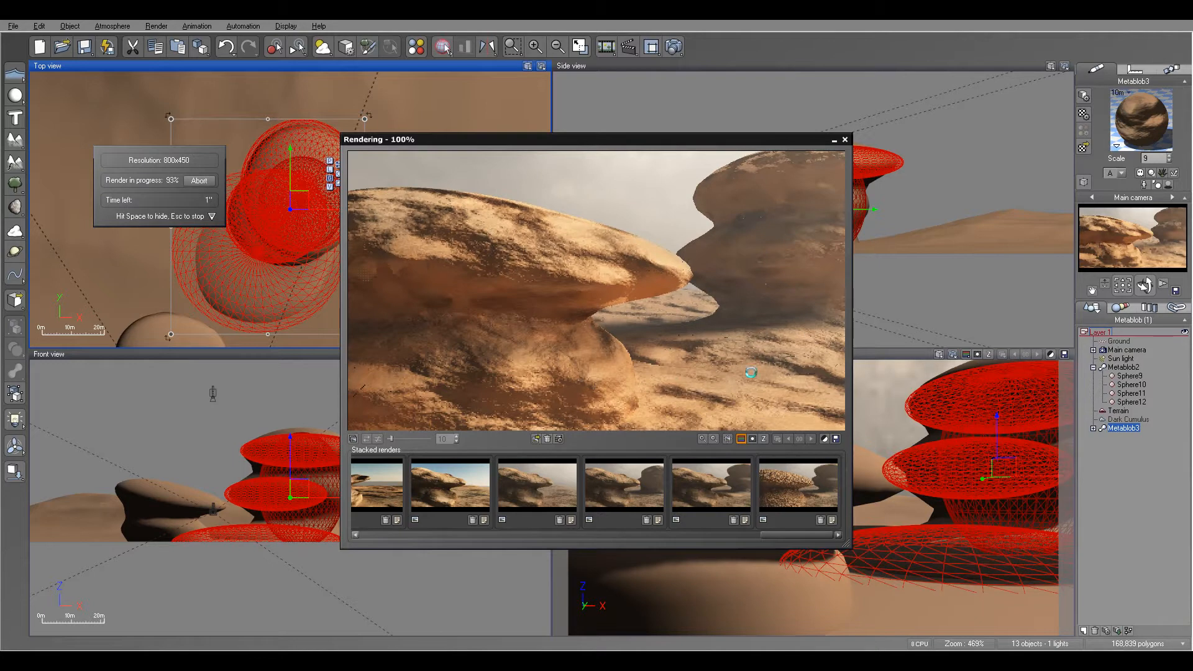
pyautogui.click(671, 404)
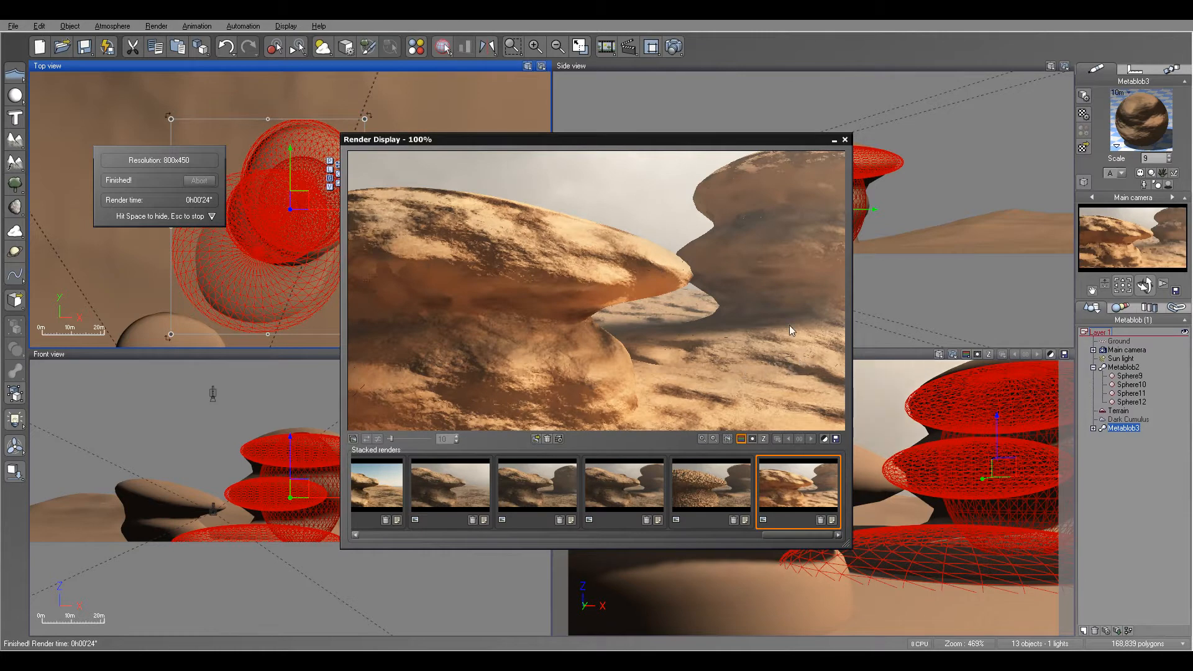
pyautogui.click(845, 140)
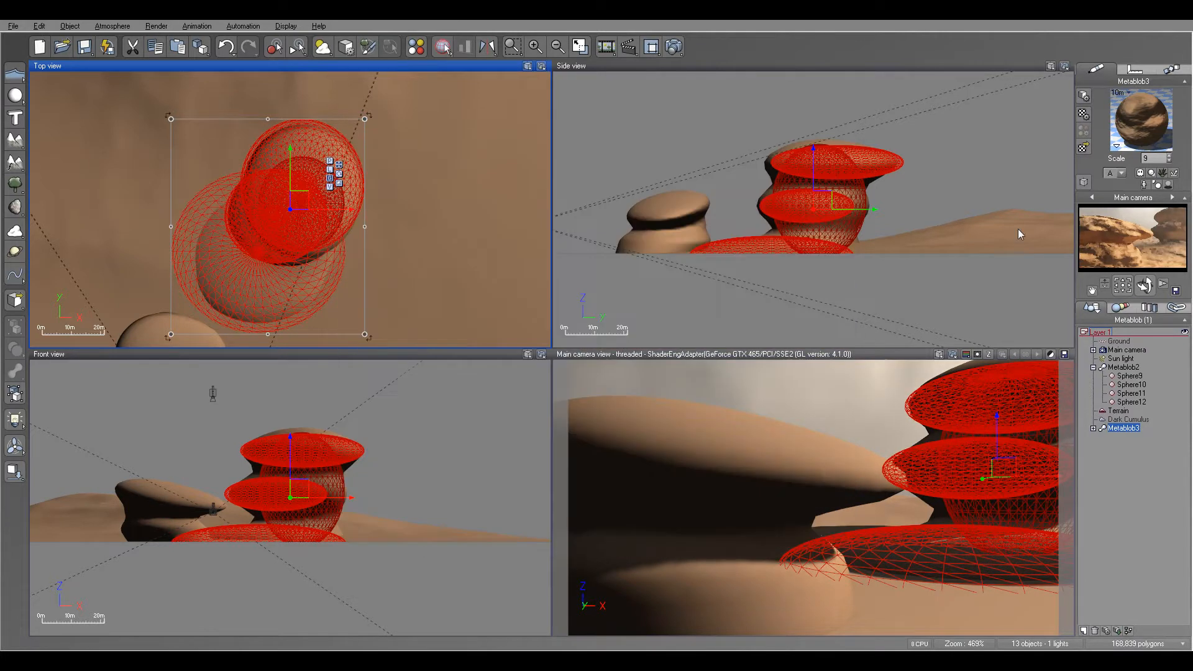
# Move the main camera back and down to a height of 9.61 m, and aim it higher to frame both rock formations
pyautogui.click(1126, 349)
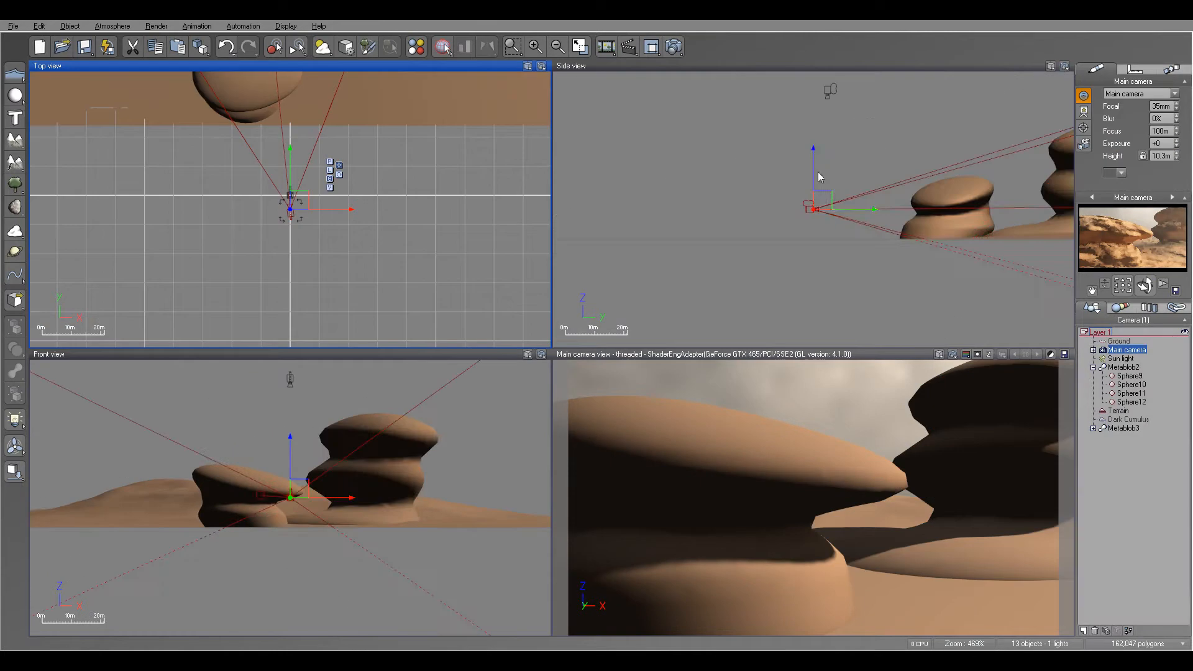
pyautogui.moveTo(800, 197); pyautogui.dragTo(796, 197)
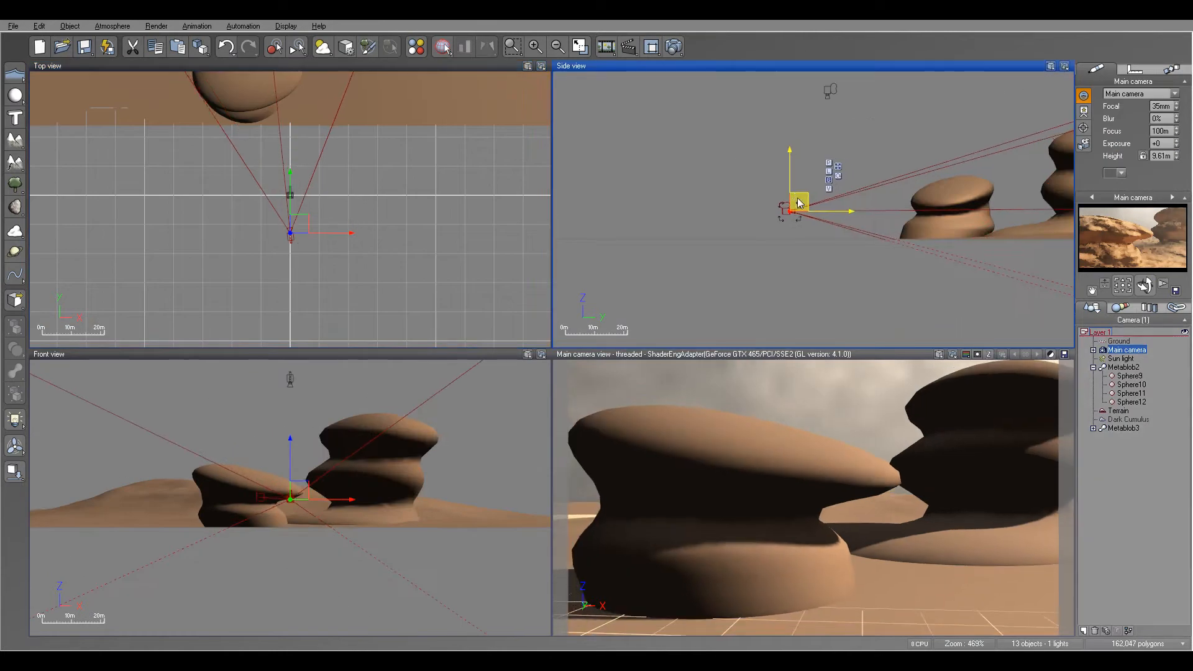
pyautogui.moveTo(1145, 285)
pyautogui.mouseDown()
pyautogui.moveTo(1147, 268)
pyautogui.moveTo(1146, 285)
pyautogui.mouseUp()
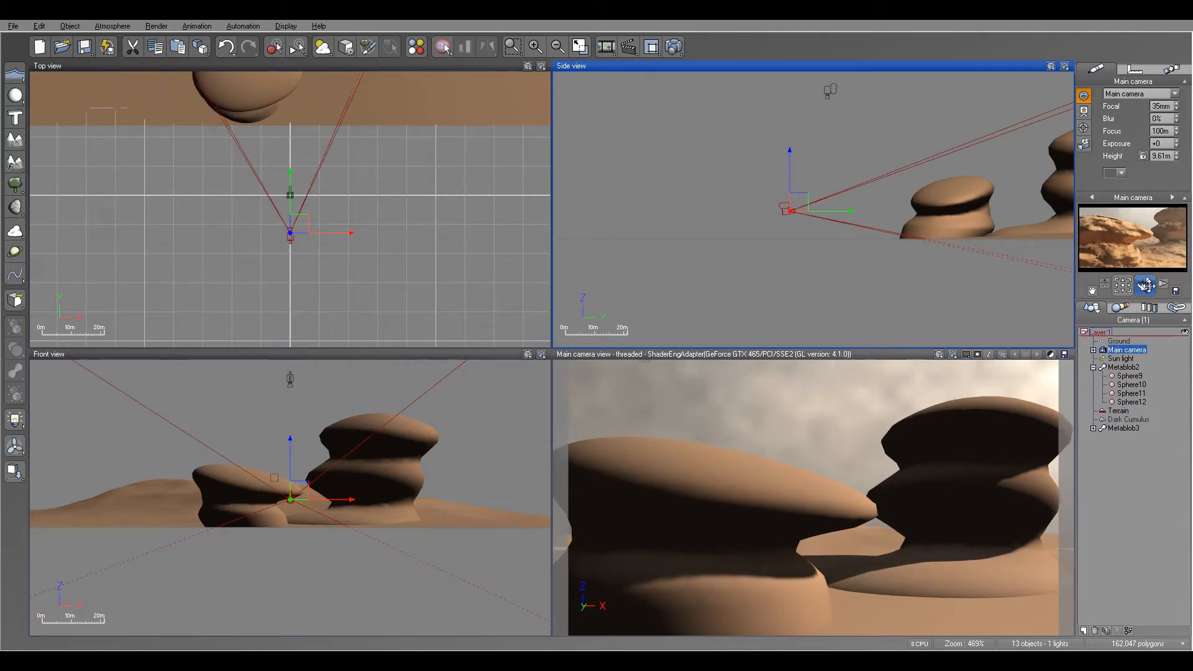
pyautogui.moveTo(1146, 285); pyautogui.dragTo(1147, 290)
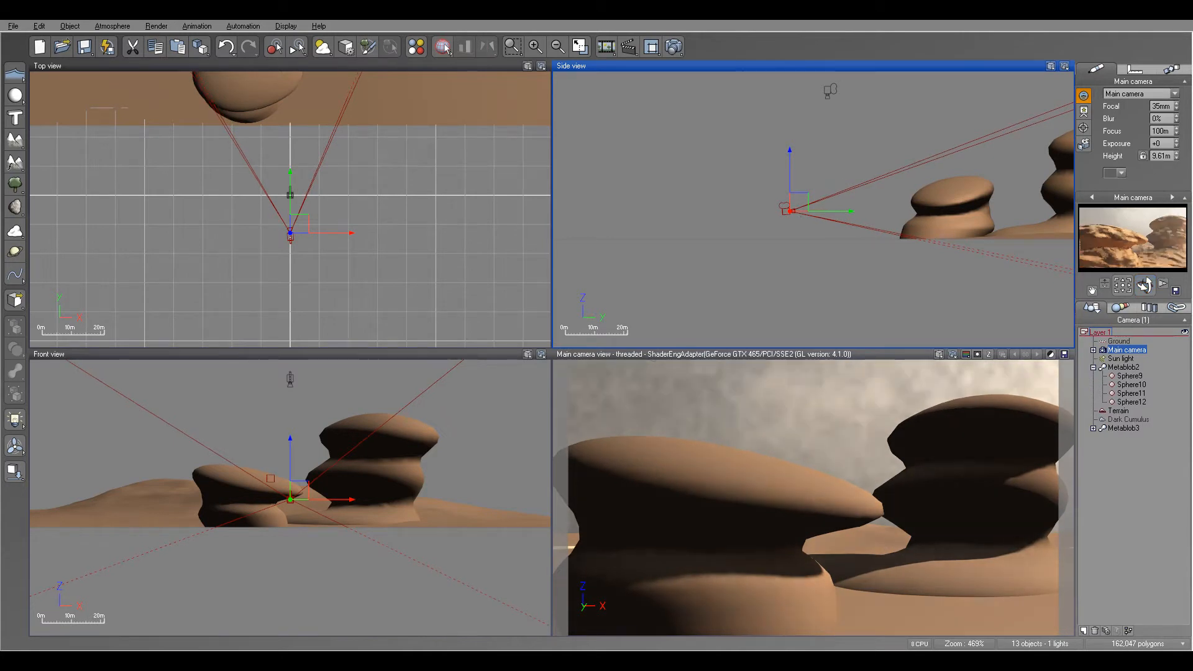
# Open the shared RockRought material of Metablob2, Metablob3 and Terrain together and set its displacement depth to 0.45
pyautogui.click(1122, 367)
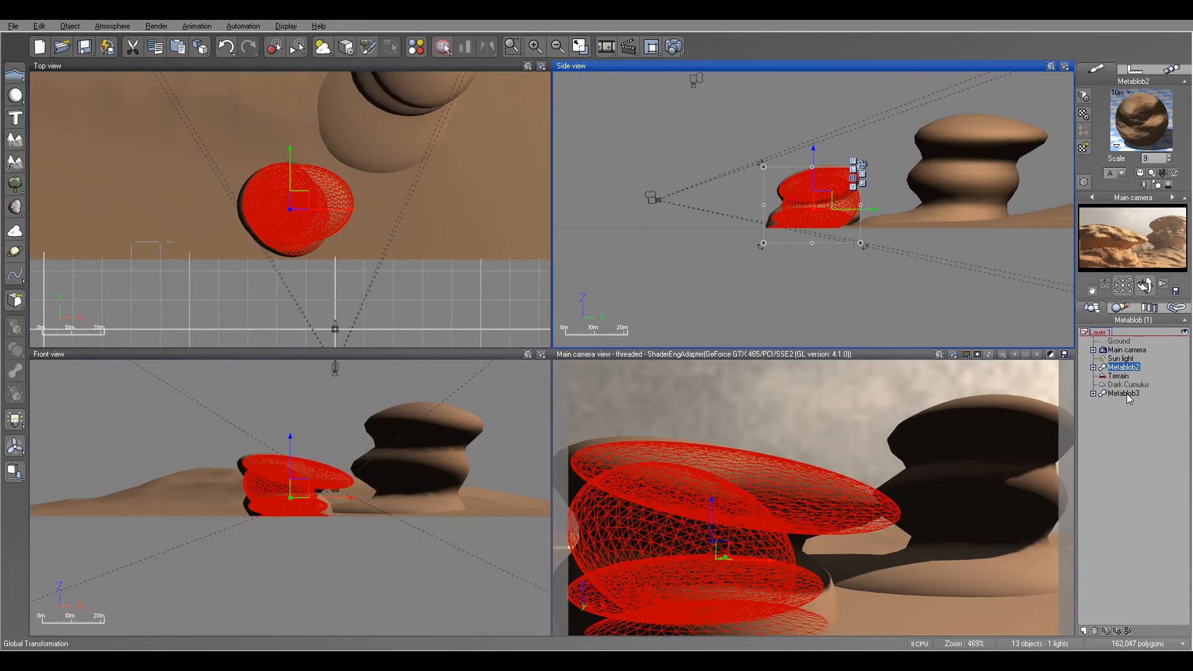
pyautogui.keyDown('ctrl'); pyautogui.click(1123, 393); pyautogui.keyUp('ctrl')
pyautogui.keyDown('ctrl'); pyautogui.click(1118, 375); pyautogui.keyUp('ctrl')
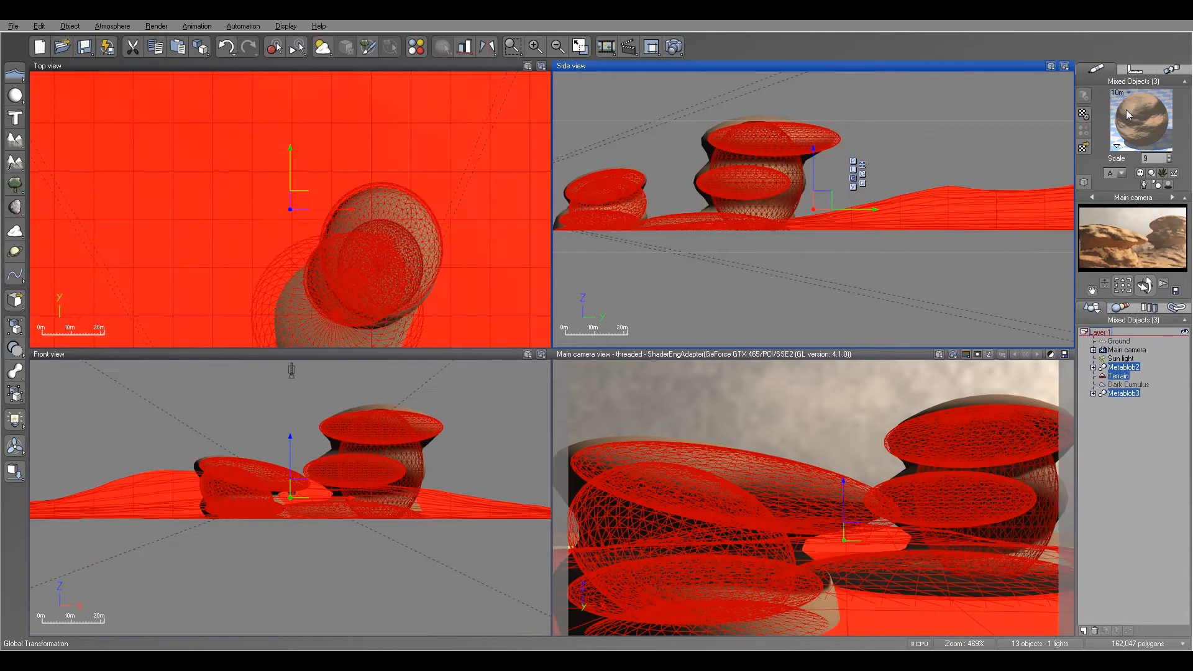
pyautogui.doubleClick(1141, 119)
pyautogui.click(468, 351)
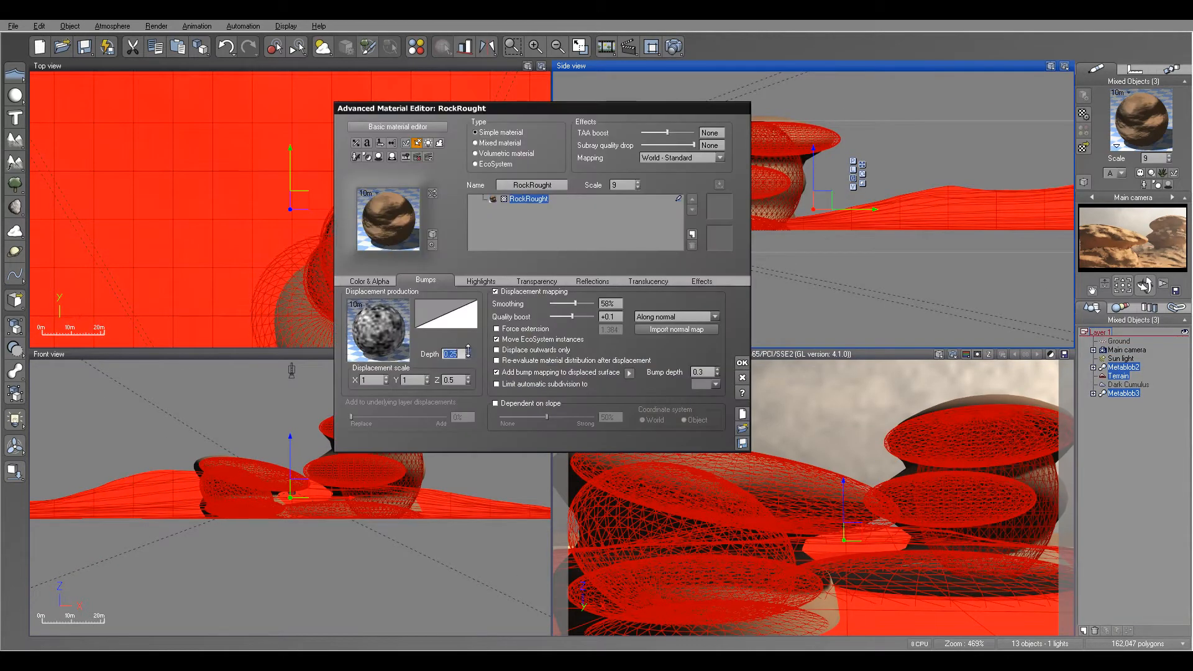
pyautogui.click(468, 352)
pyautogui.click(468, 351)
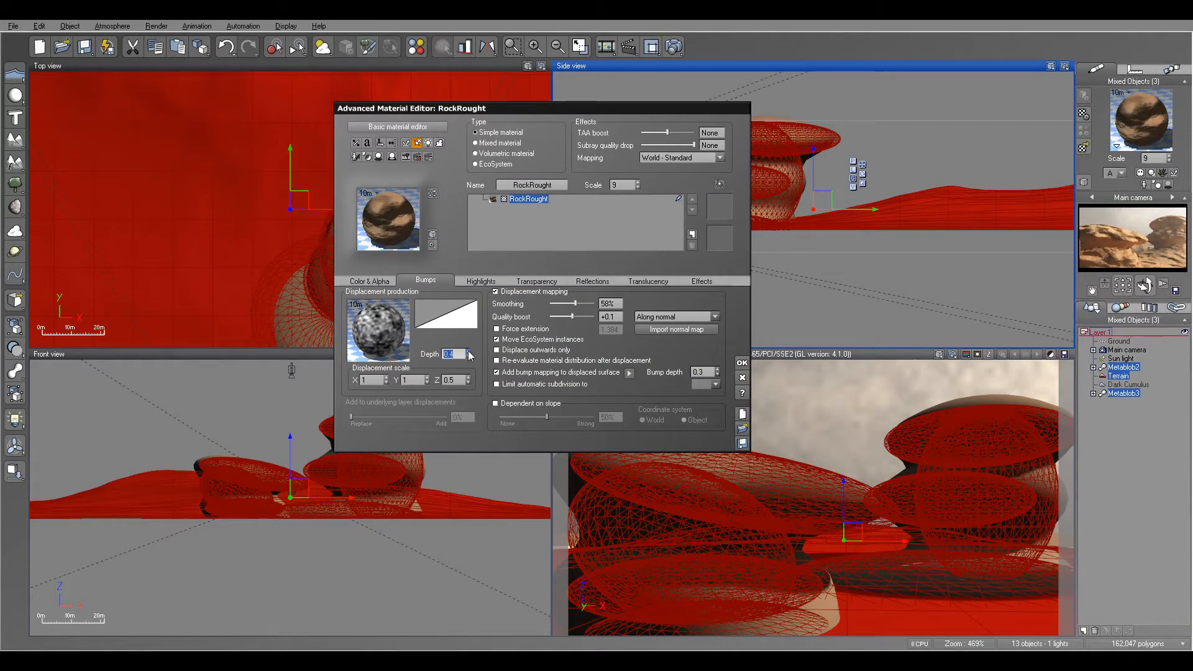
pyautogui.click(468, 351)
# Set RockRought's displacement smoothing to 64%, scale to 10 and bump depth to .5, and accept the material changes
pyautogui.moveTo(575, 303); pyautogui.dragTo(578, 303)
pyautogui.doubleClick(629, 186)
pyautogui.write('10')
pyautogui.press('Return')
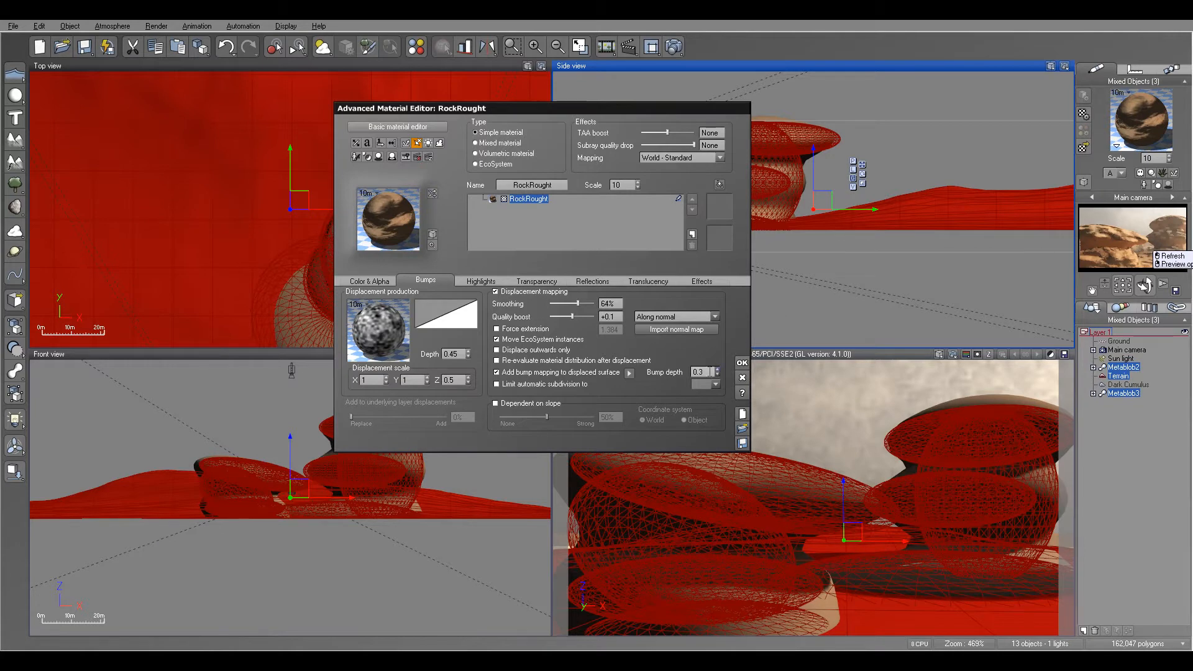
pyautogui.click(710, 372)
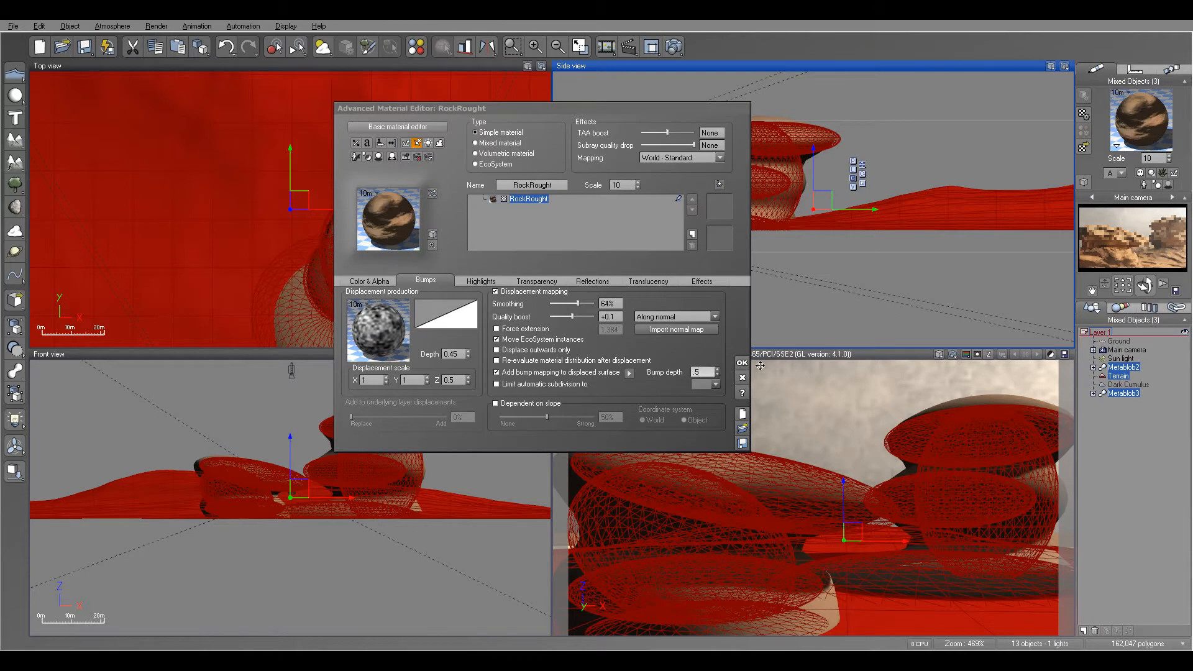
pyautogui.click(741, 365)
# Set the atmosphere's glow intensity to 16%, scattering anisotropy to 0.64, sky ground density to 80% and haze mean altitude to 1.936 km
pyautogui.click(113, 26)
pyautogui.click(137, 81)
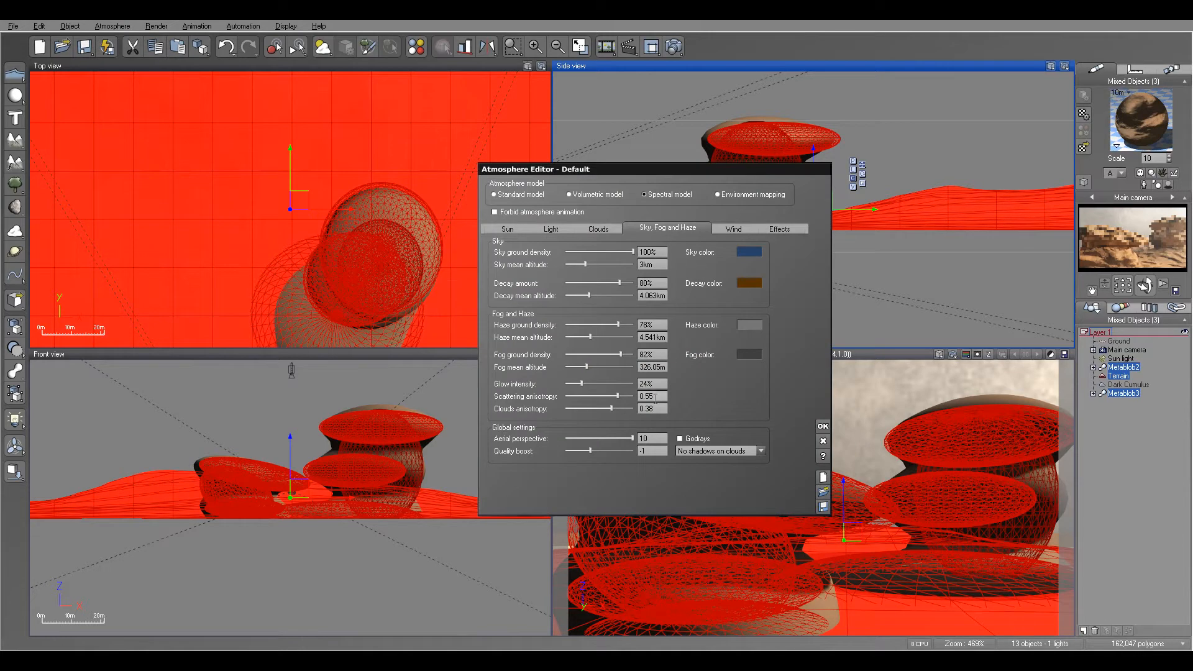
pyautogui.moveTo(588, 383); pyautogui.dragTo(621, 396)
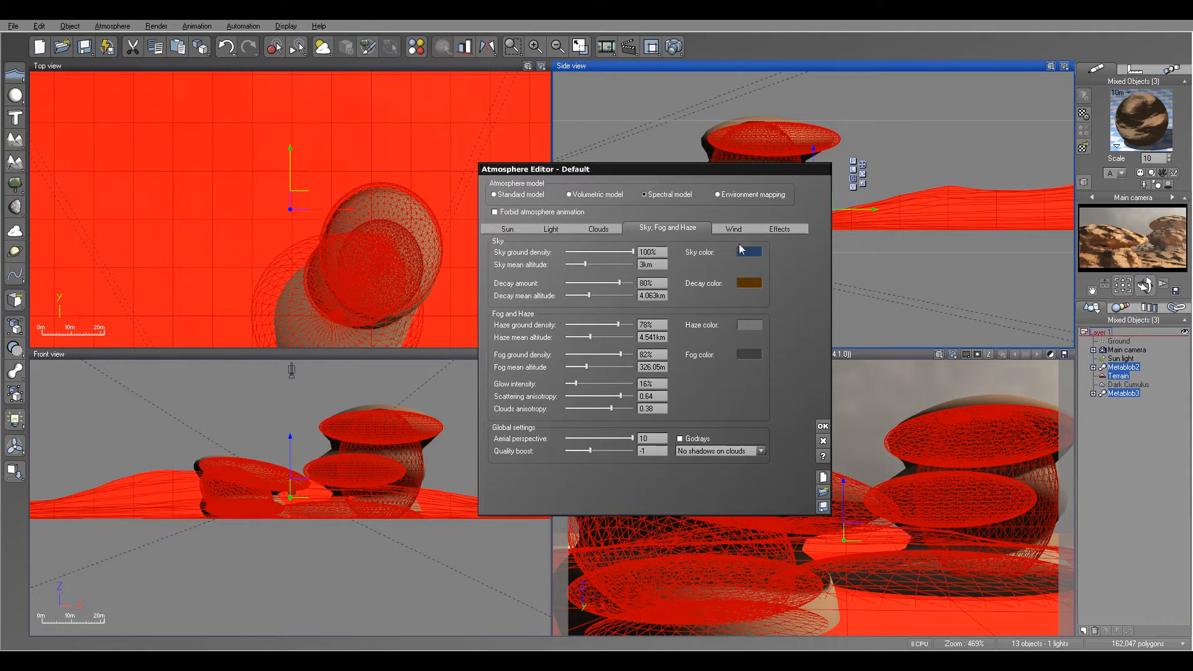
pyautogui.moveTo(631, 252); pyautogui.dragTo(619, 251)
pyautogui.moveTo(609, 337); pyautogui.dragTo(600, 336)
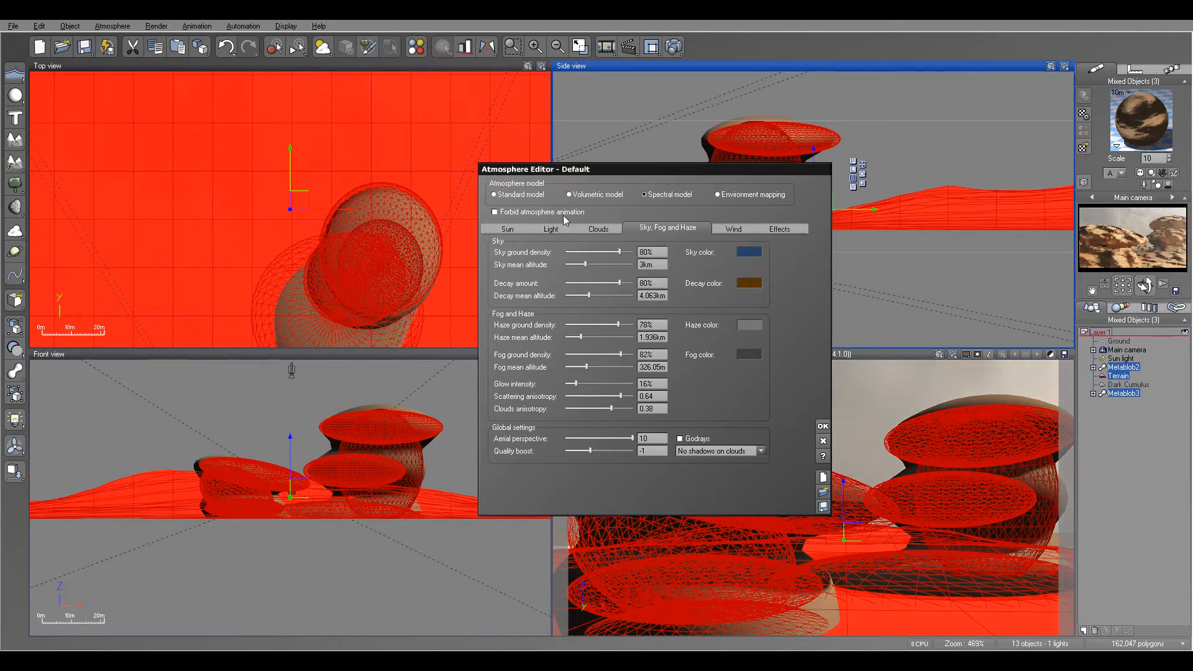
# Set the Dark Cumulus layer's density to 100% and the atmosphere's fog ground density to 88%
pyautogui.click(598, 228)
pyautogui.moveTo(702, 317); pyautogui.dragTo(740, 317)
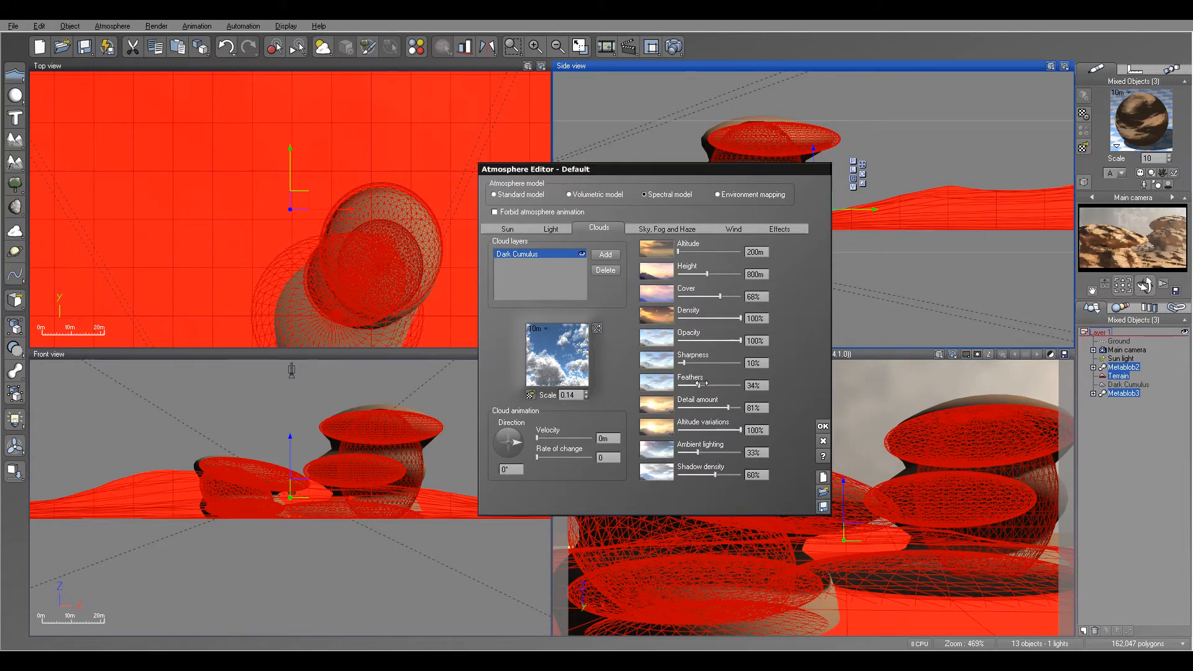
pyautogui.click(662, 235)
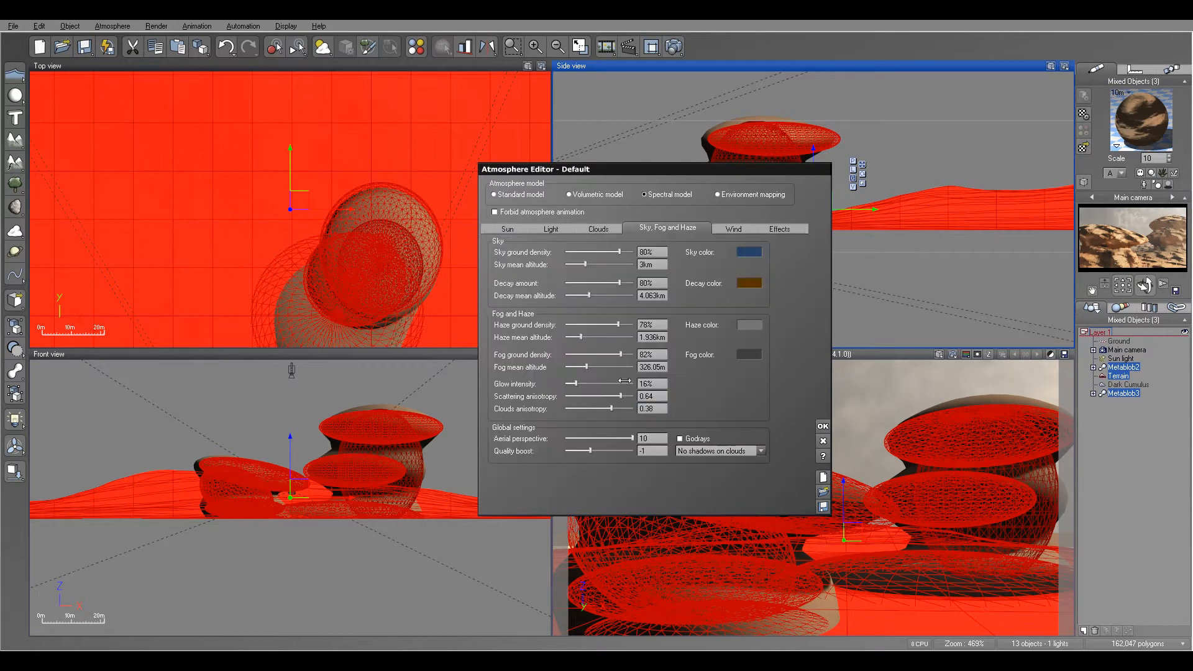
pyautogui.moveTo(620, 354); pyautogui.dragTo(606, 353)
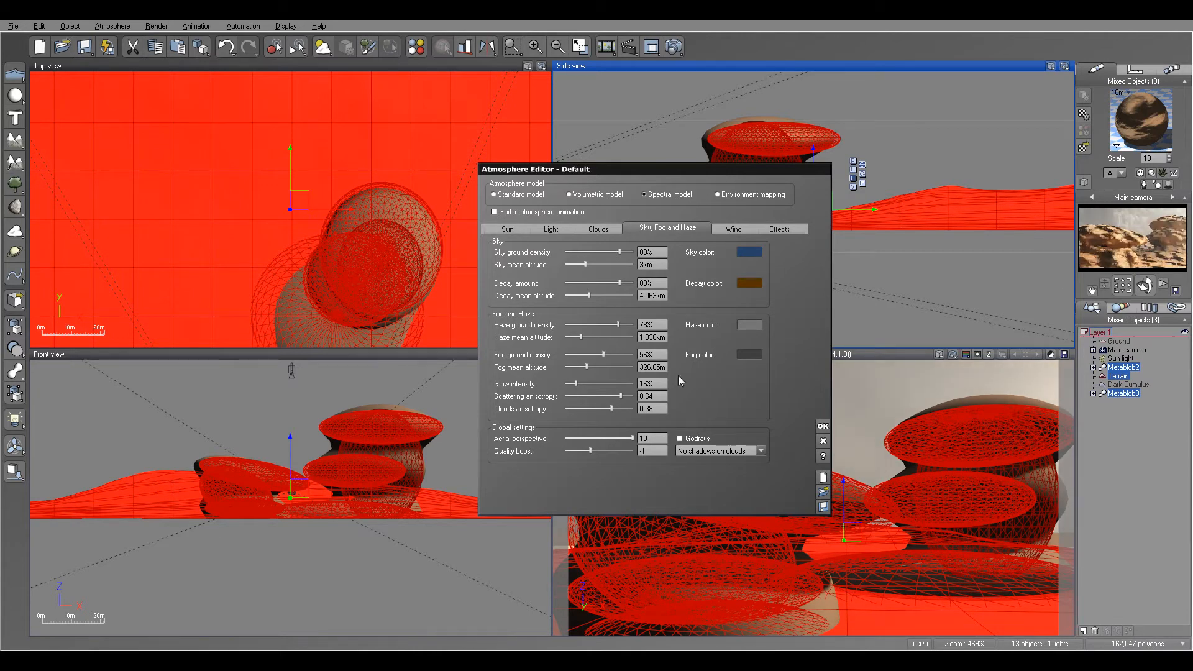
pyautogui.moveTo(602, 354); pyautogui.dragTo(634, 354)
# Set the aerial perspective to 15, check the camera preview and accept the atmosphere changes
pyautogui.click(652, 438)
pyautogui.write('10')
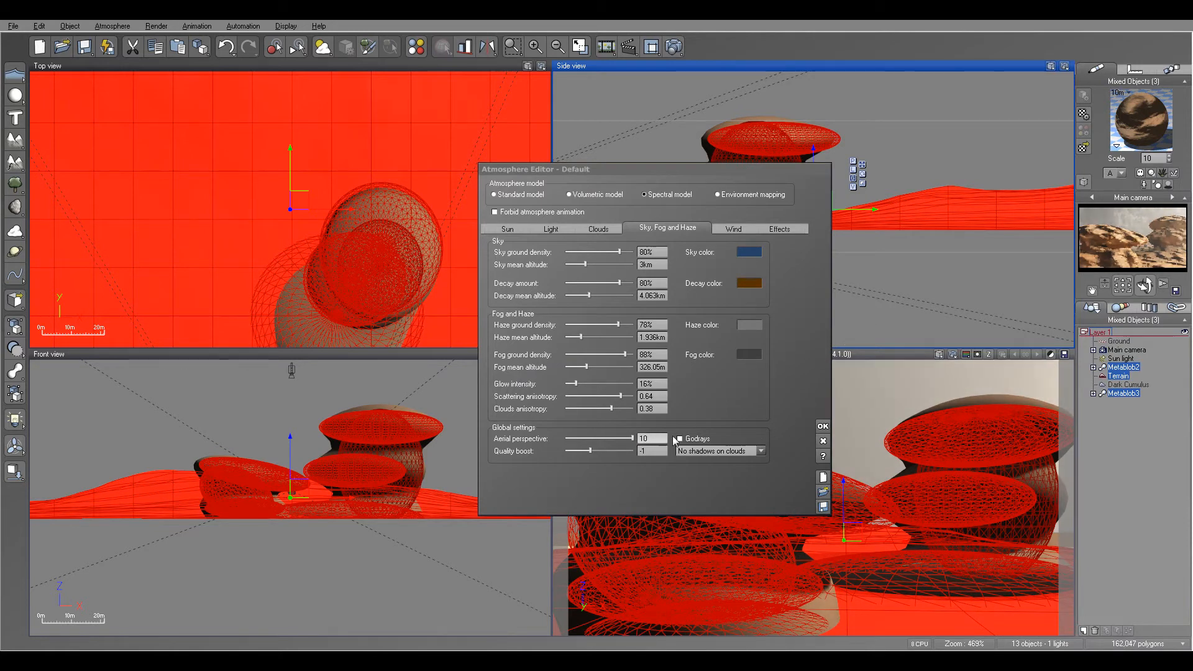
pyautogui.write('15')
pyautogui.press('Return')
pyautogui.write('15')
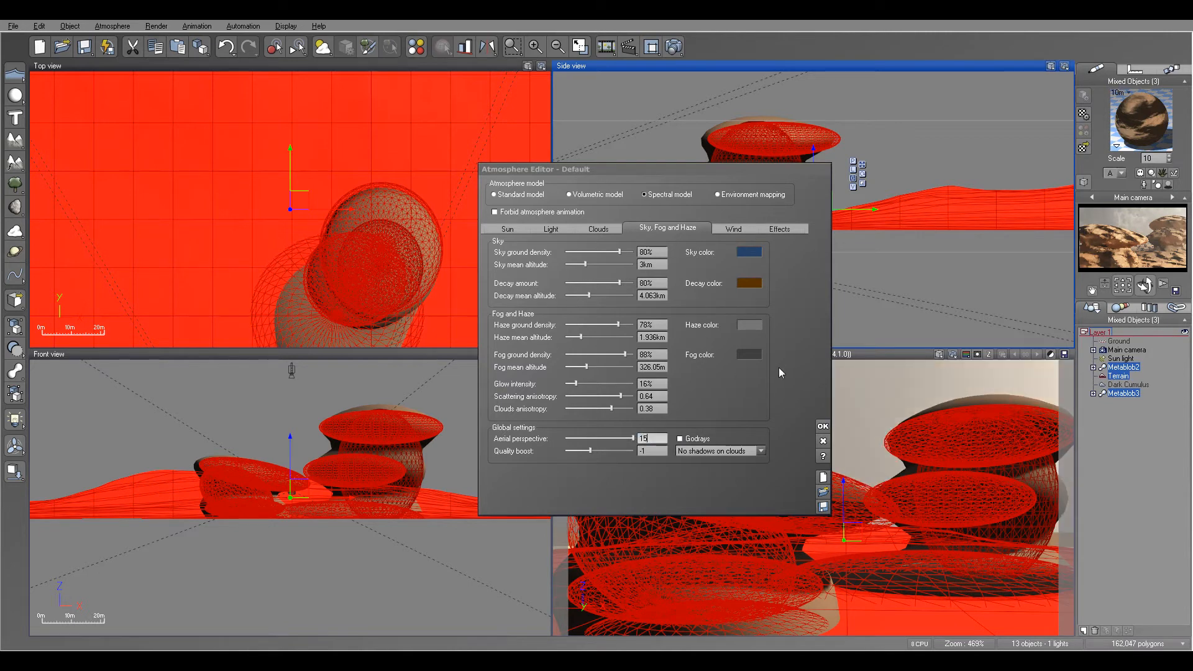
pyautogui.rightClick(1140, 260)
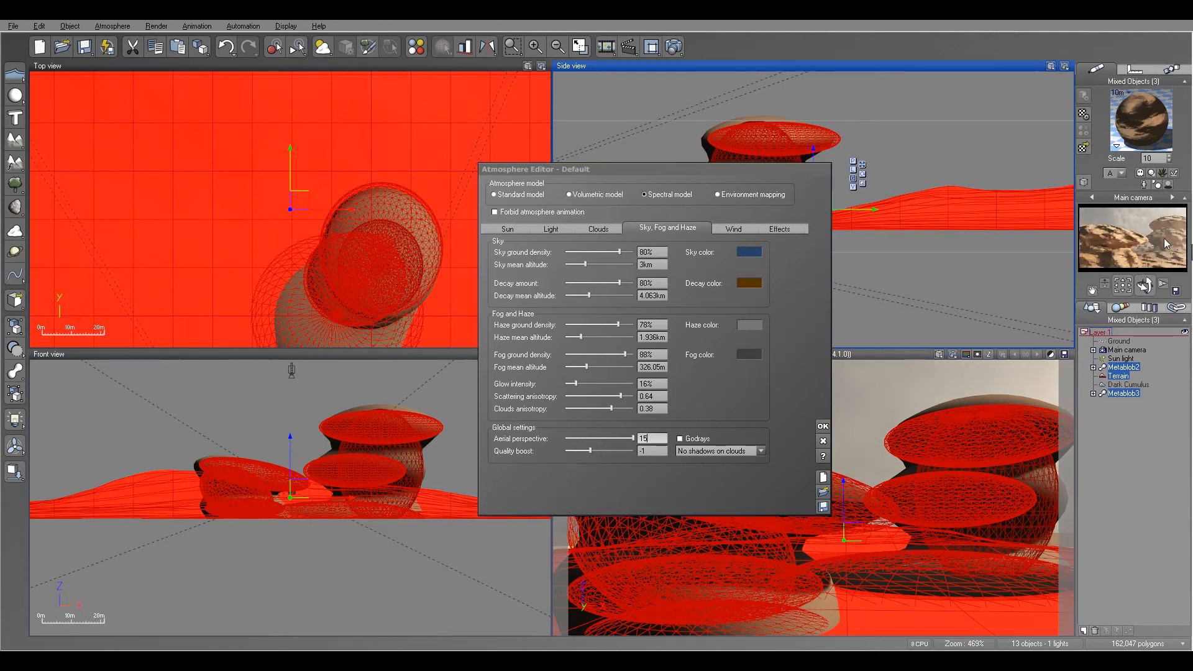
pyautogui.click(823, 426)
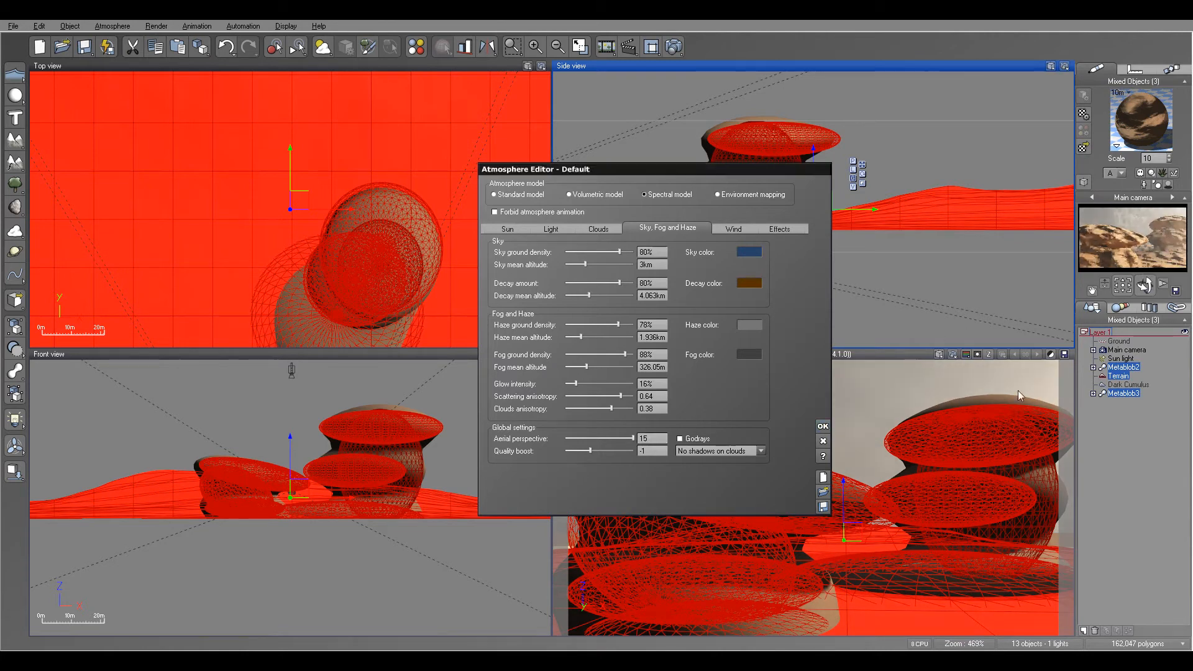
# Move the sun light slightly farther back behind the scene and lower it toward the ground
pyautogui.click(1120, 358)
pyautogui.scroll(-5, 398, 262)
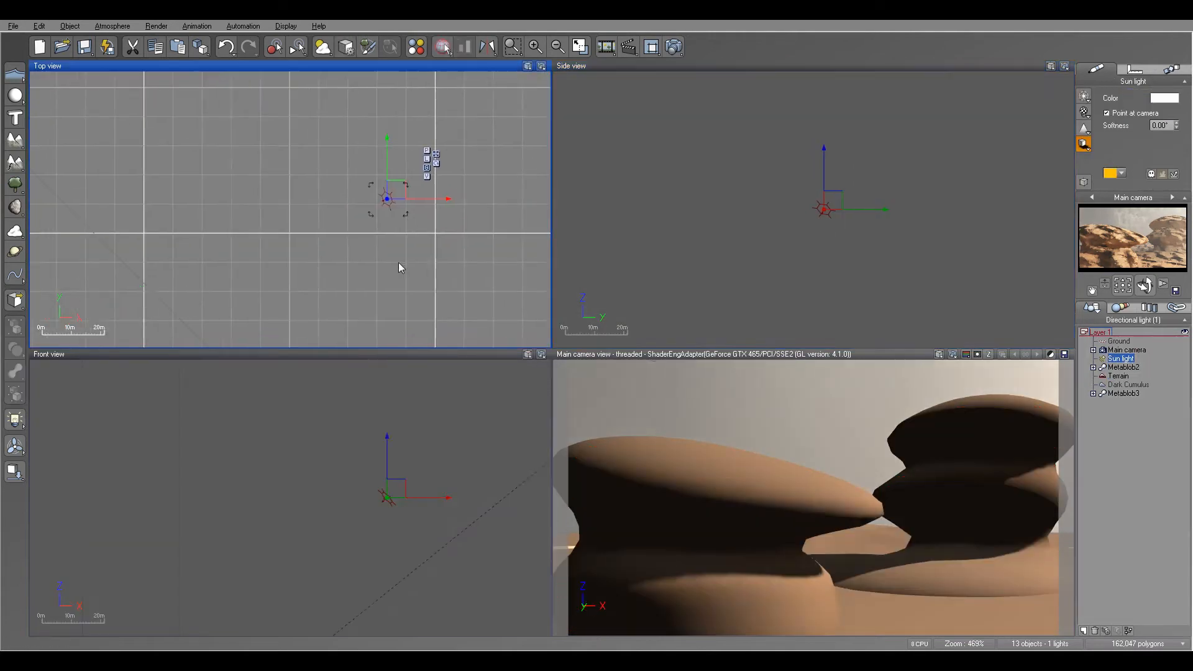
pyautogui.scroll(-3, 399, 262)
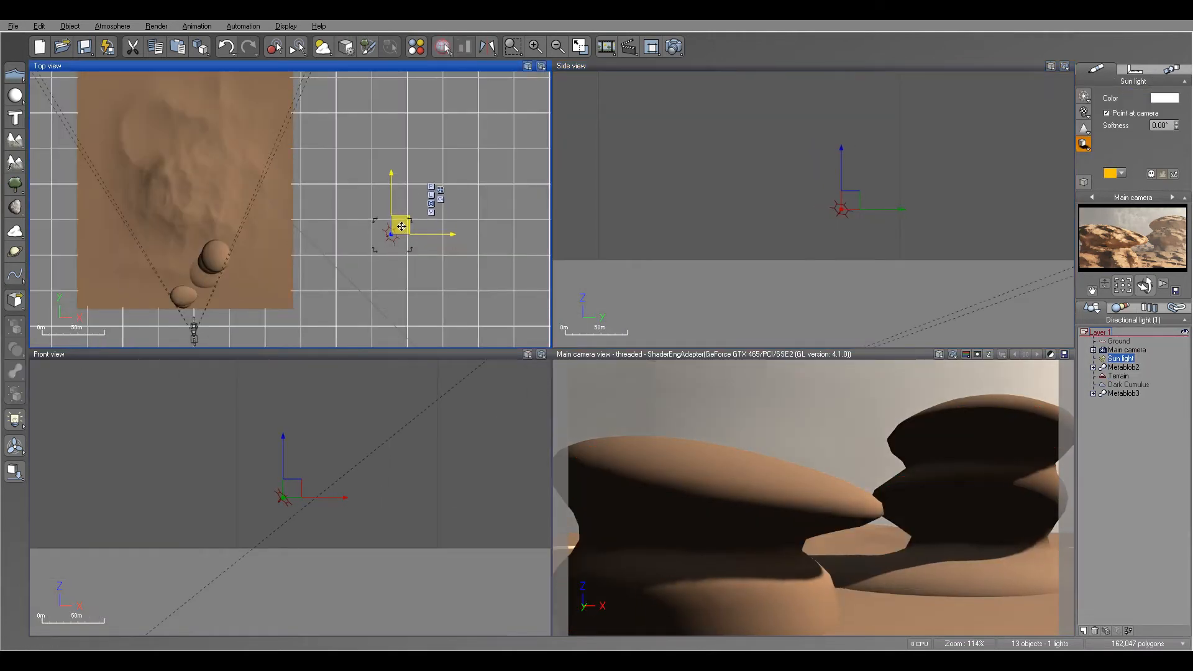
pyautogui.moveTo(401, 218)
pyautogui.mouseDown()
pyautogui.moveTo(403, 231)
pyautogui.moveTo(398, 205)
pyautogui.mouseUp()
pyautogui.moveTo(873, 200); pyautogui.dragTo(887, 223)
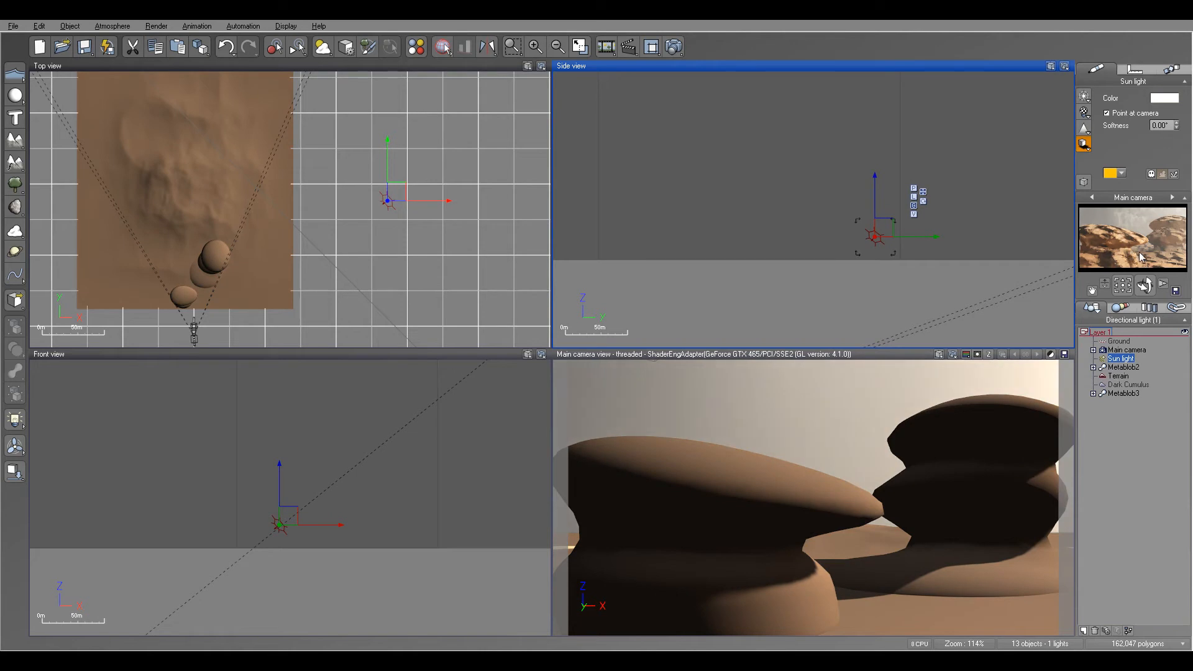
# Set the atmosphere's light balance to 83%, darken the ambient light color to a deeper blue, and accept the changes
pyautogui.click(113, 26)
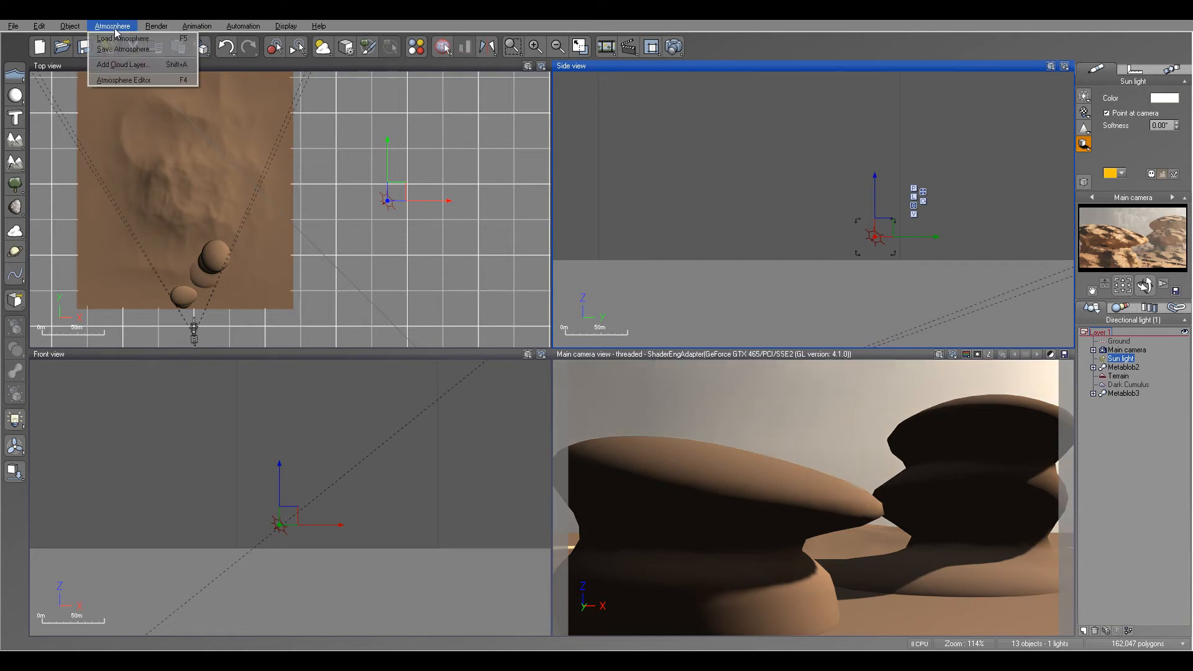
pyautogui.click(124, 79)
pyautogui.click(550, 229)
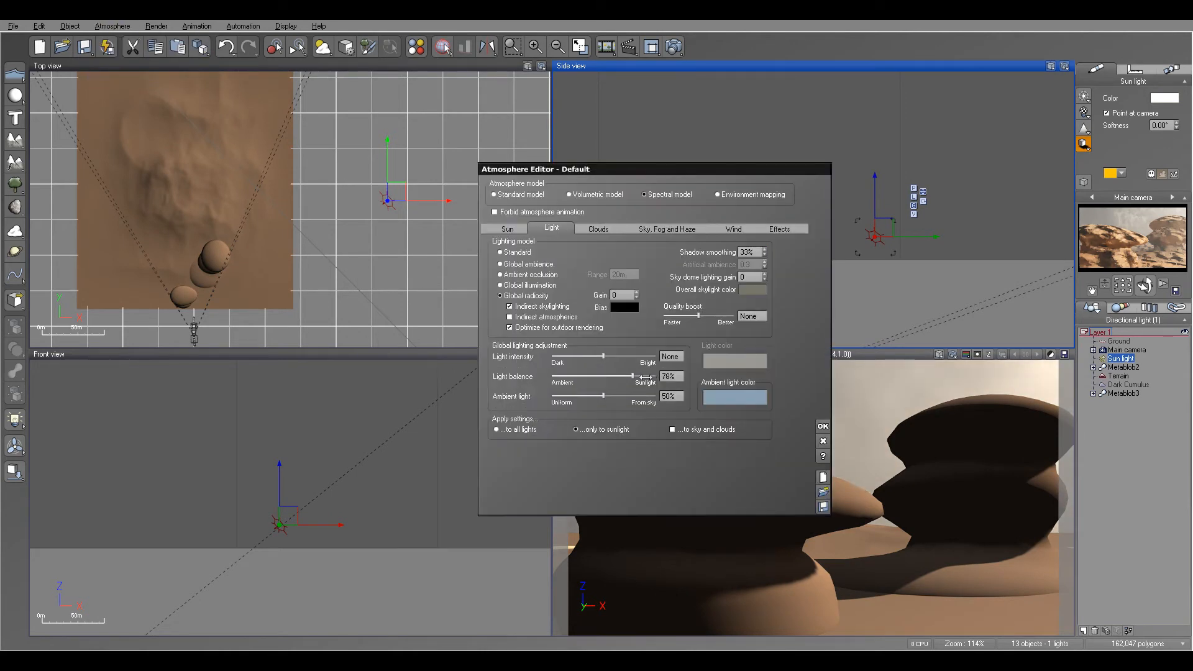
pyautogui.click(735, 397)
pyautogui.click(755, 402)
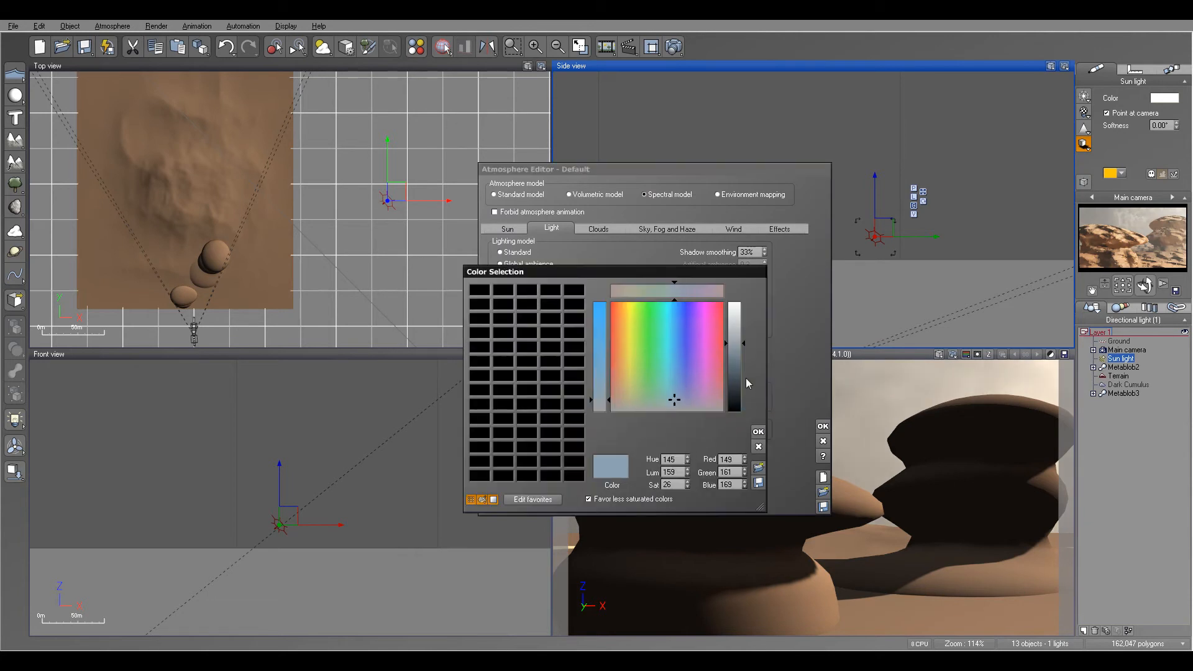
pyautogui.moveTo(736, 372); pyautogui.dragTo(737, 384)
pyautogui.click(758, 431)
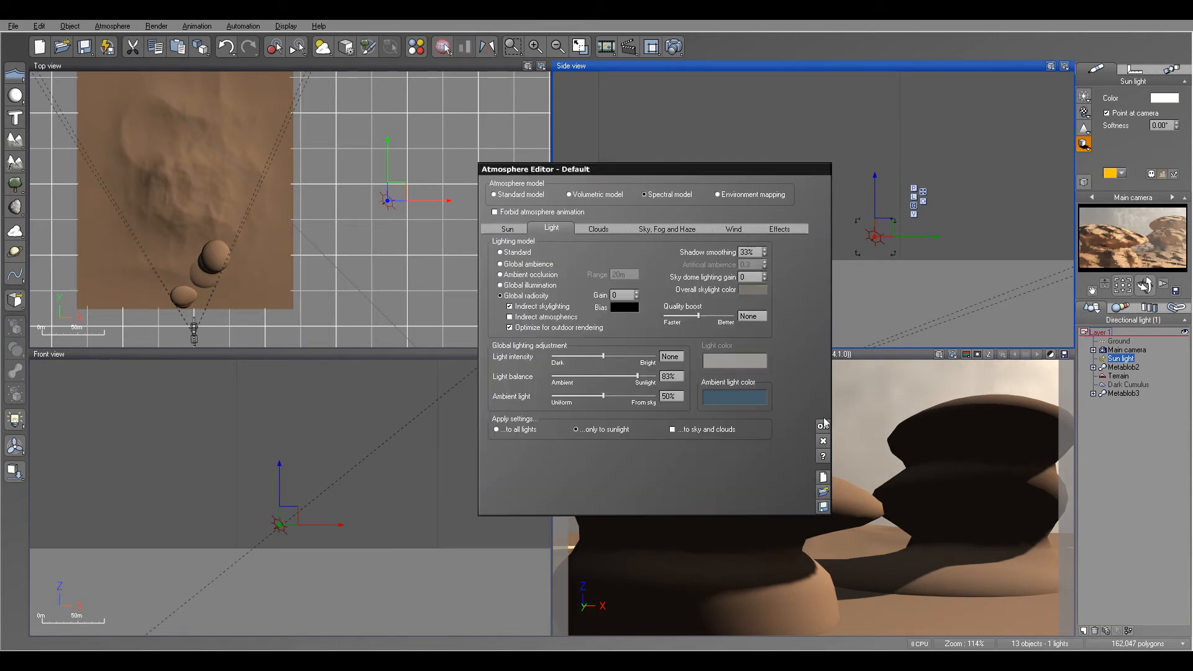
pyautogui.click(822, 426)
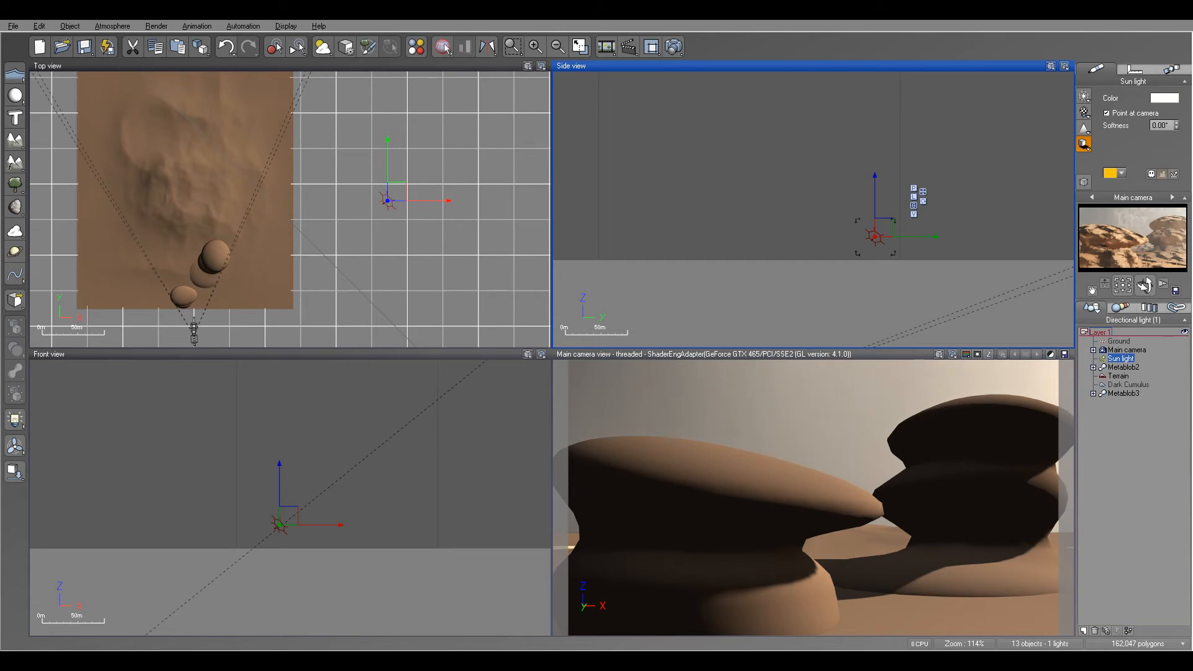
# Render the scene at 1600x900 in Final quality and accept the post-render options
pyautogui.click(674, 47)
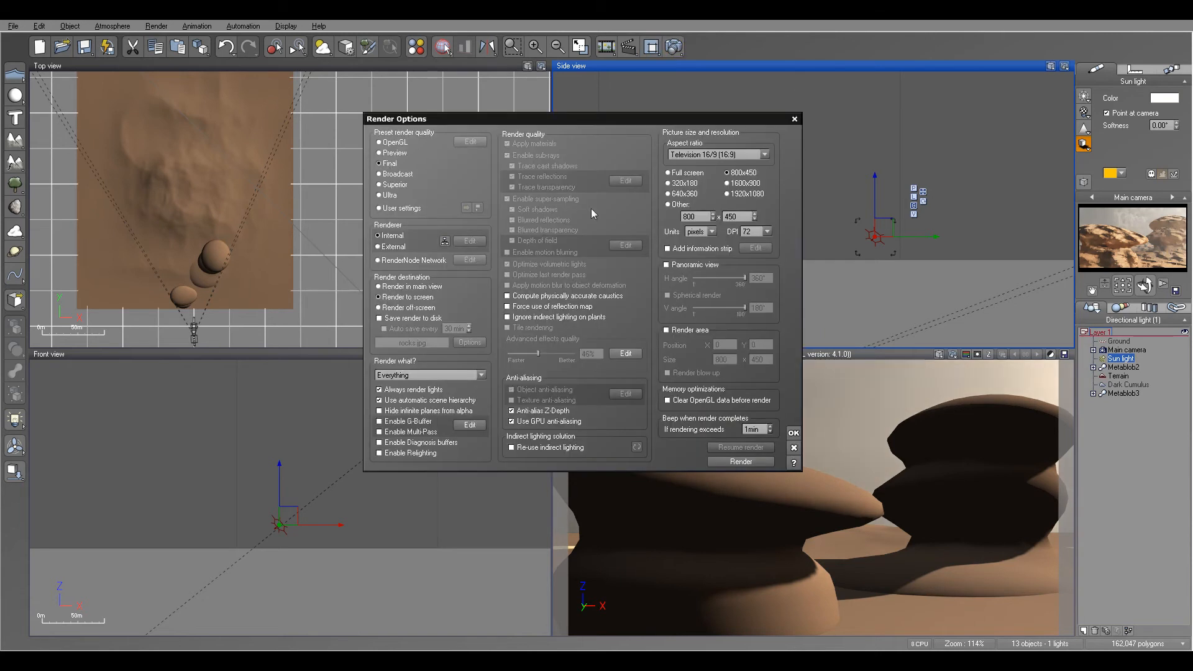
pyautogui.click(744, 184)
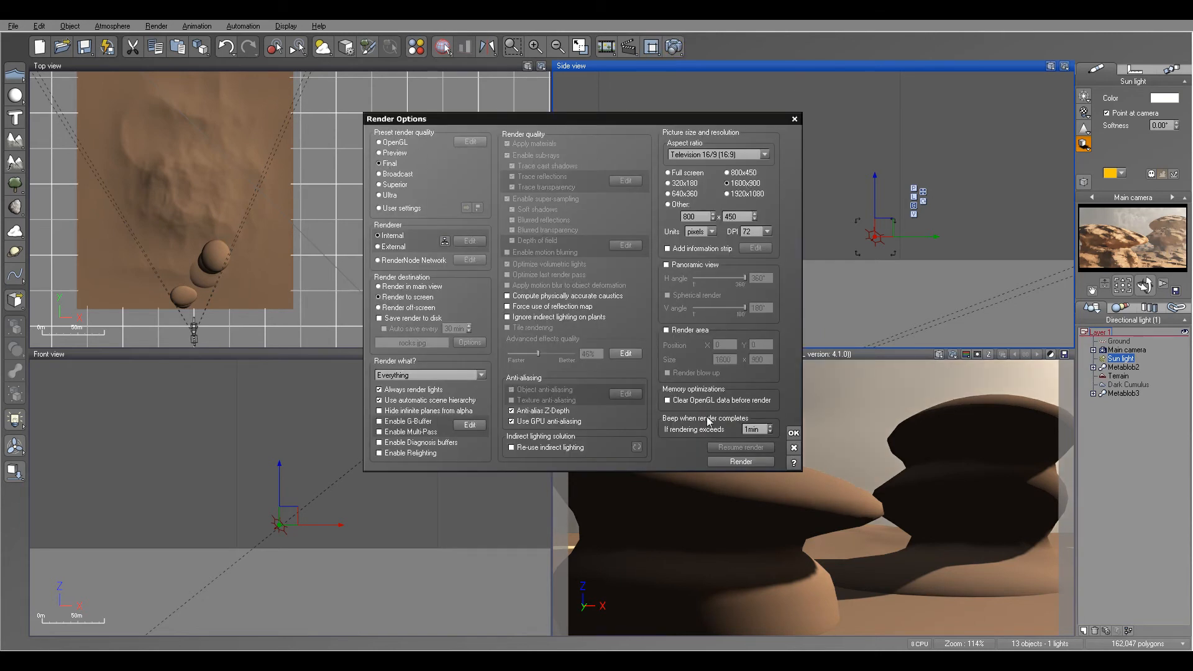
pyautogui.click(769, 463)
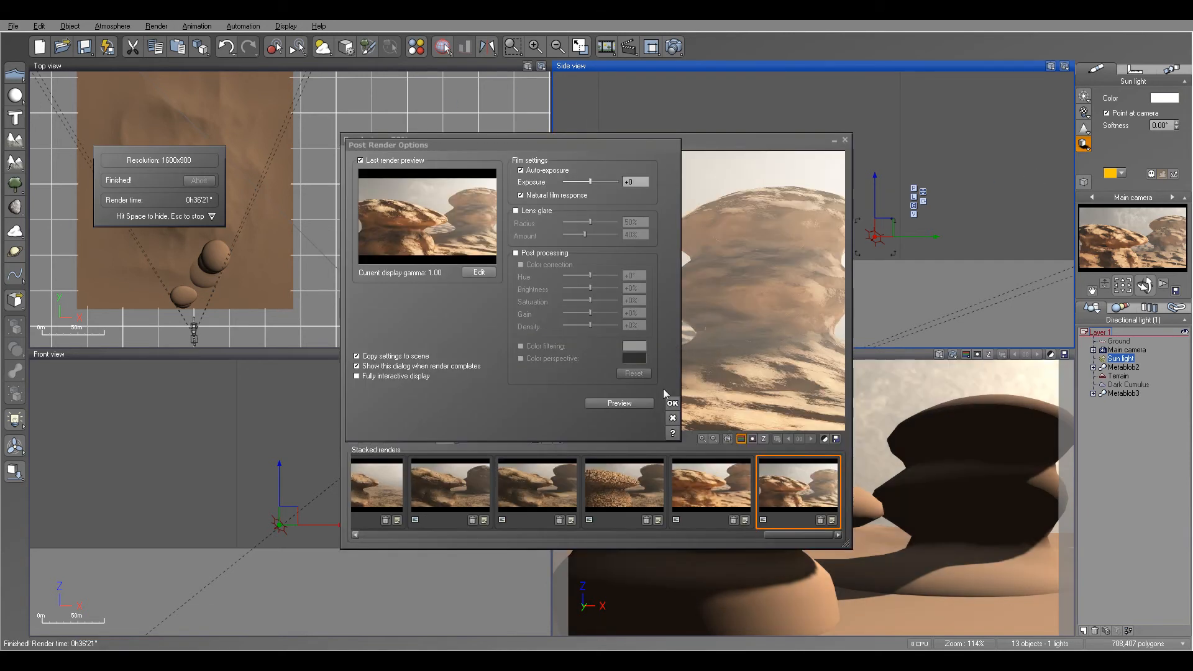
pyautogui.click(672, 402)
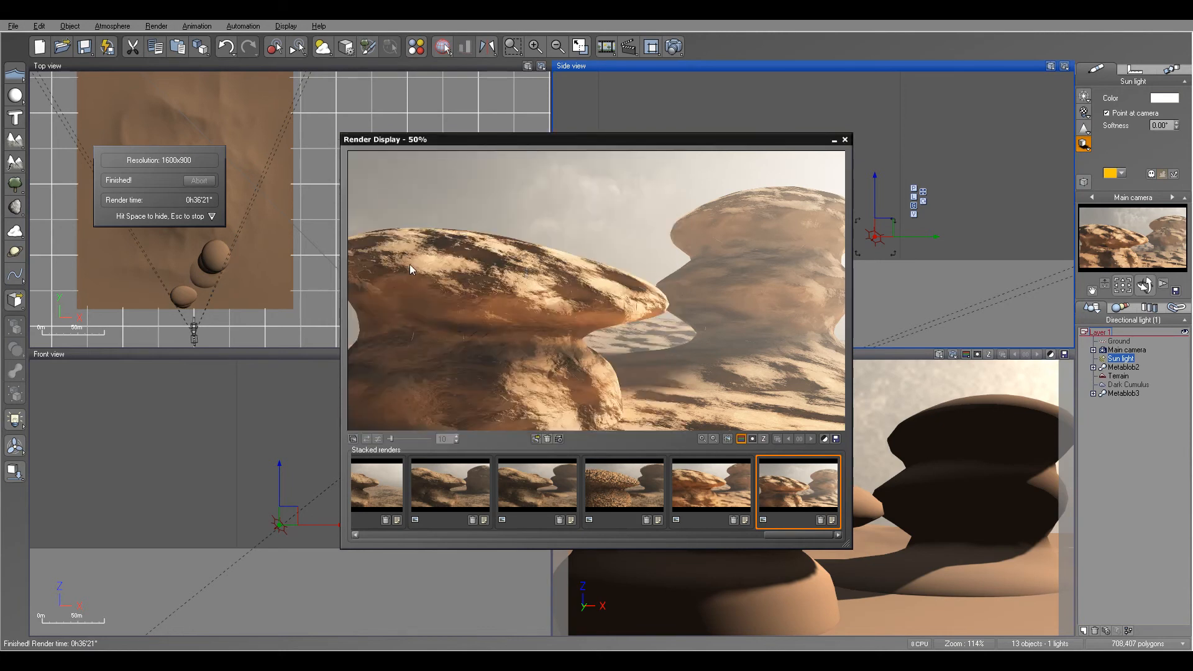